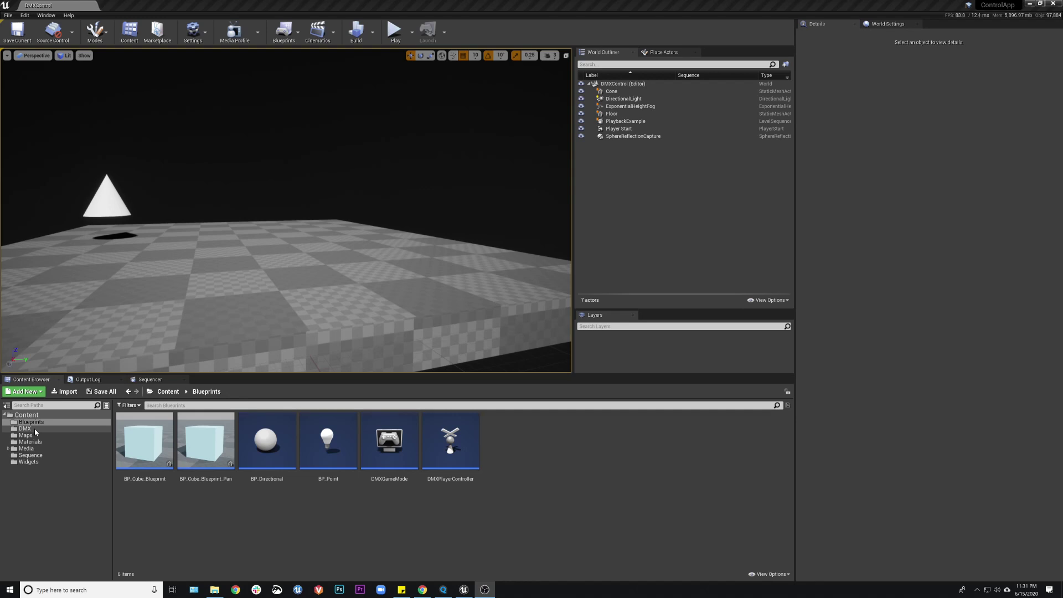
# Step: Open the ListenLibrary DMX library and test its monitor by sending UV and green to the RGB group from MagicQ, clearing the programmer when done
pyautogui.click(37, 430)
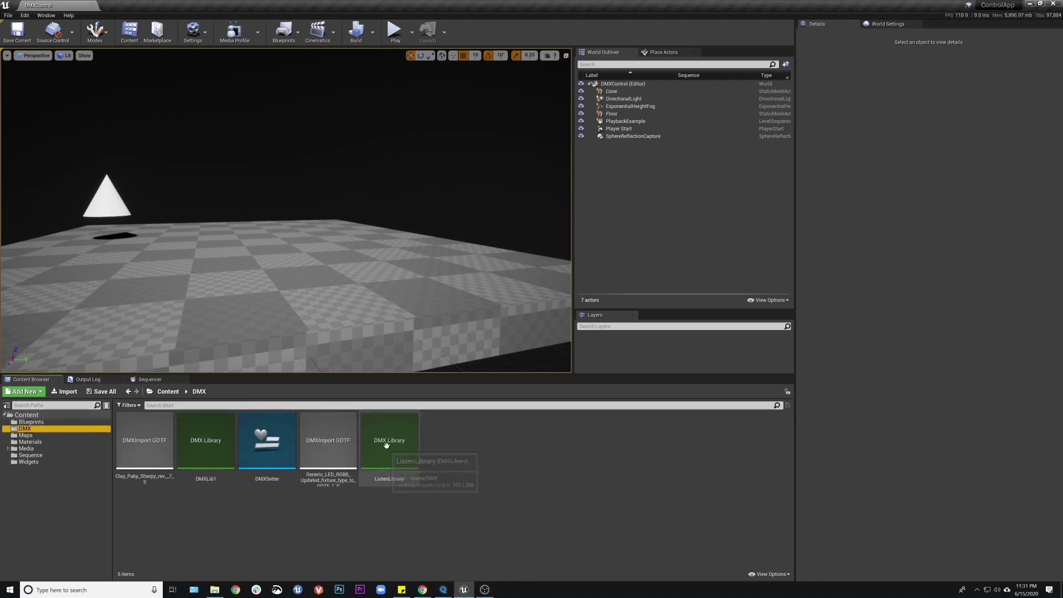
pyautogui.doubleClick(392, 441)
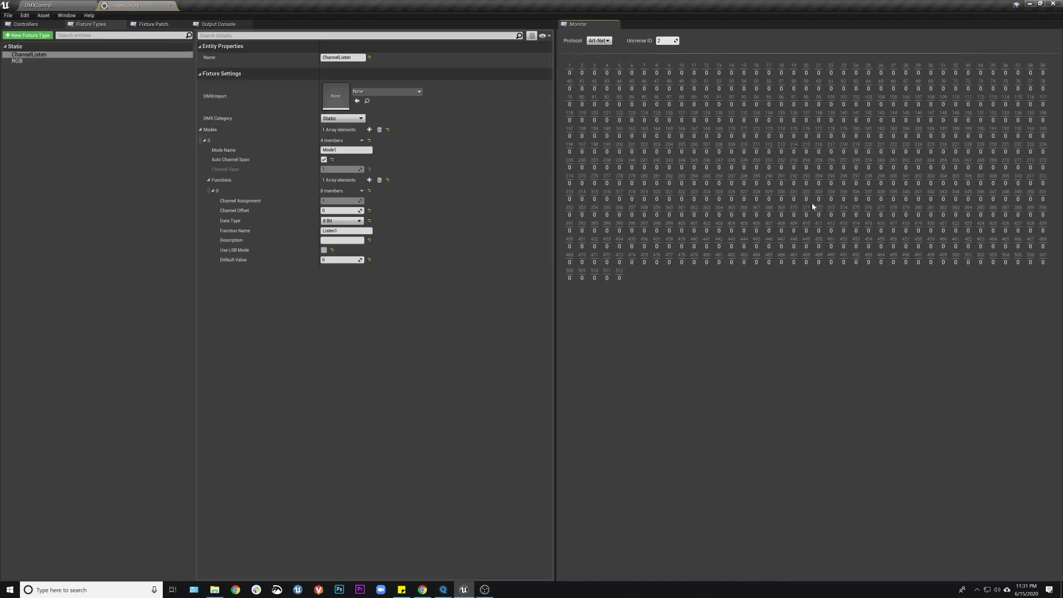
pyautogui.moveTo(1062, 244); pyautogui.dragTo(638, 197)
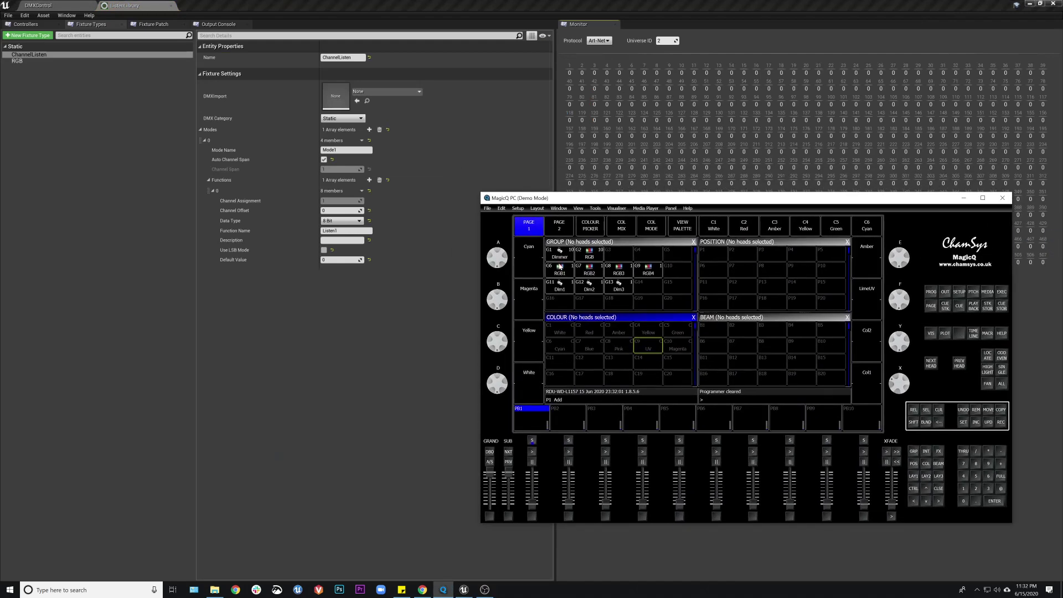
pyautogui.click(585, 254)
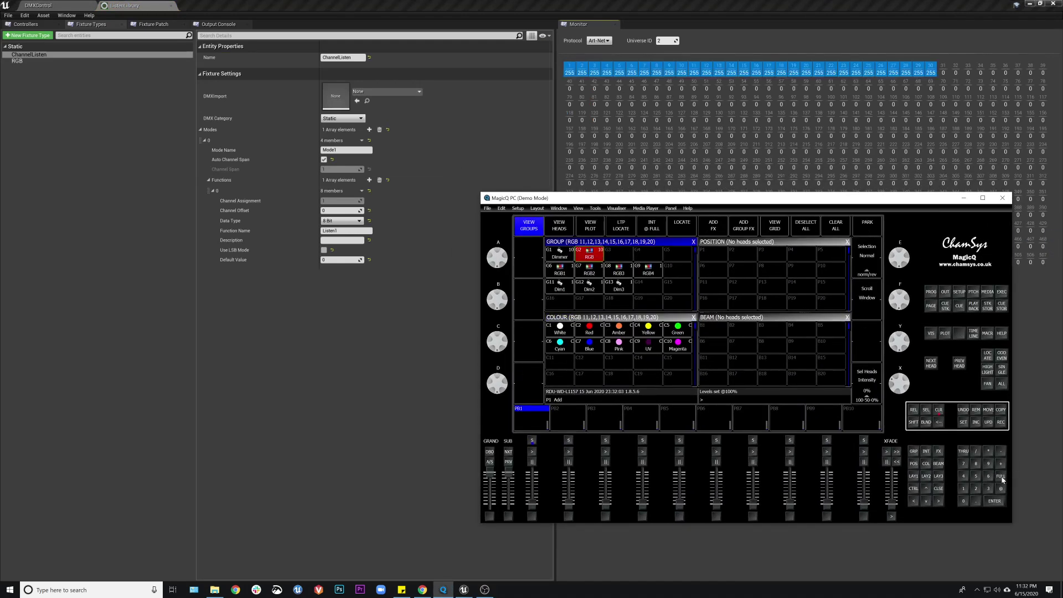
pyautogui.click(649, 344)
pyautogui.click(689, 331)
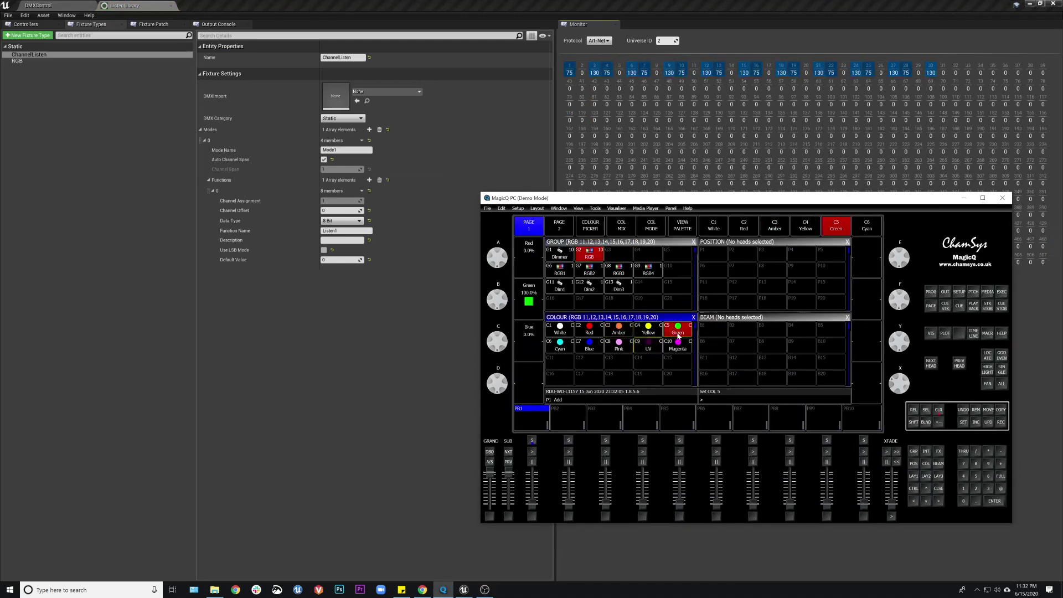
pyautogui.click(940, 410)
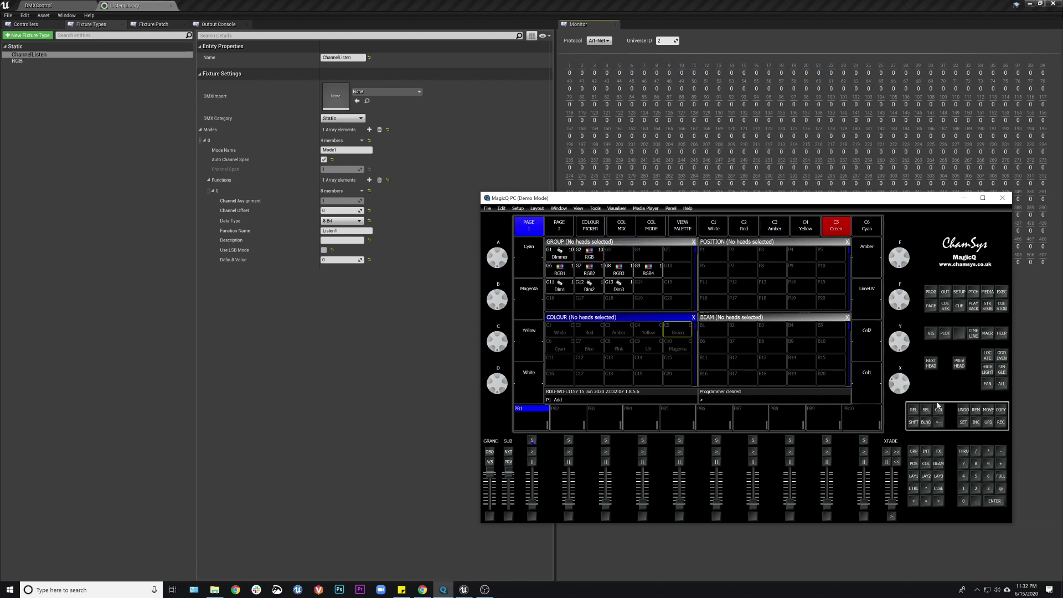
pyautogui.click(963, 197)
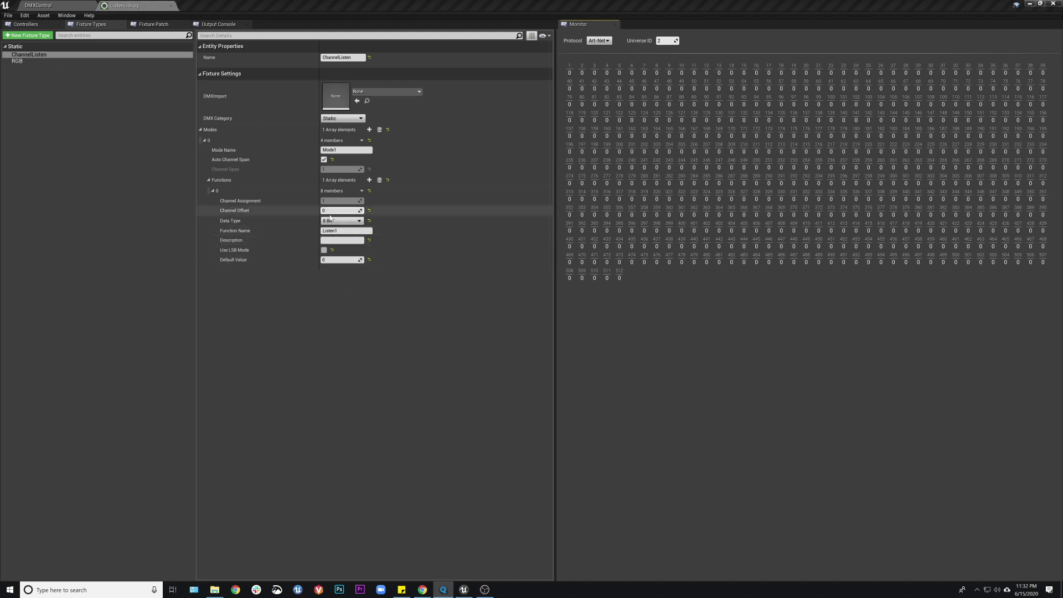
# Step: Review the RGB fixture type's settings and the library's fixture patch, and return to the DMXControl level
pyautogui.click(17, 61)
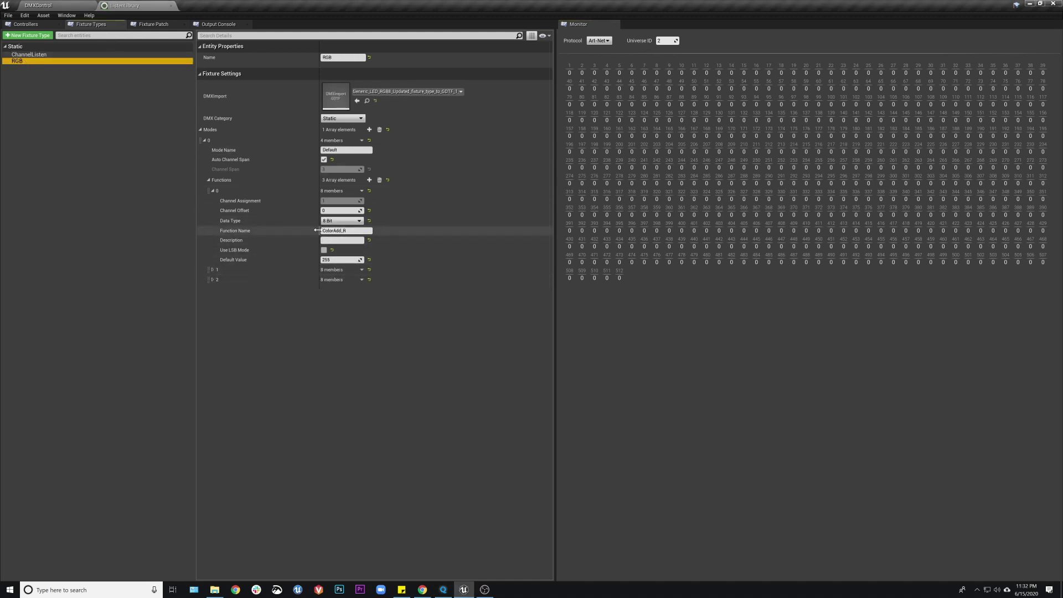
pyautogui.click(154, 24)
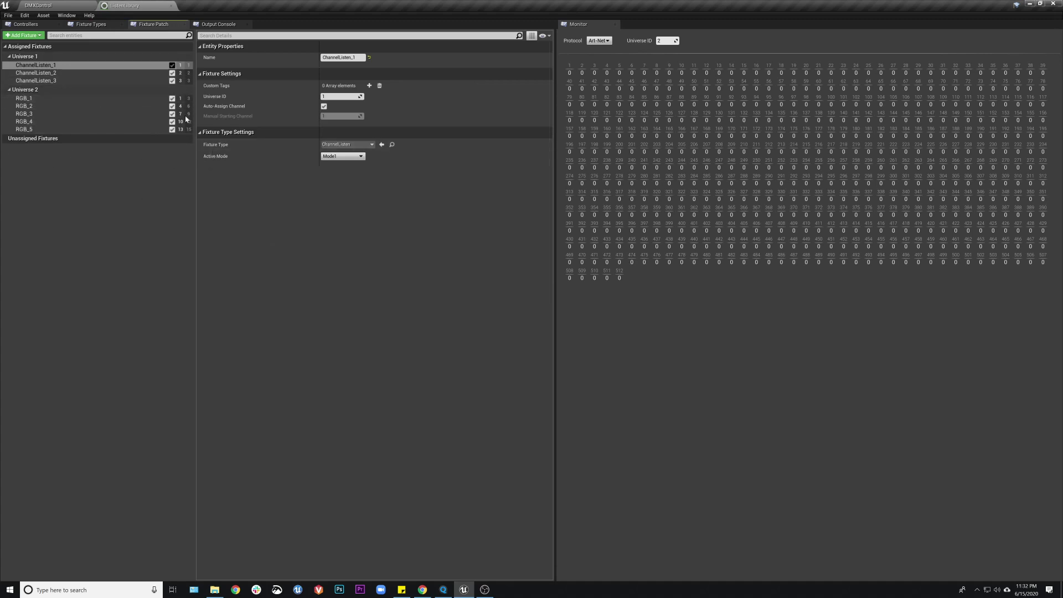
pyautogui.click(38, 5)
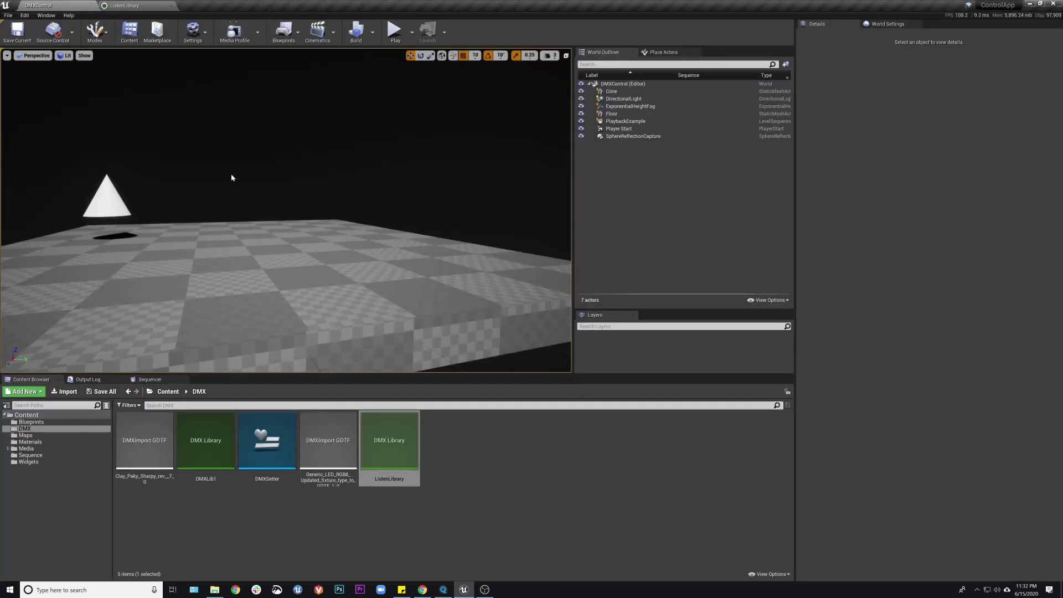
pyautogui.click(502, 446)
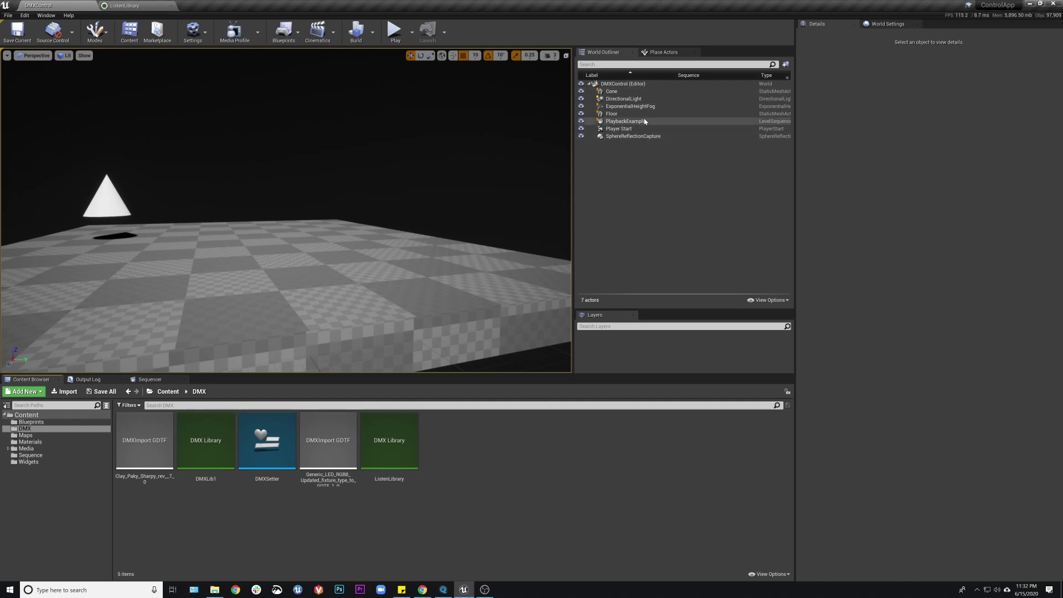
pyautogui.click(636, 98)
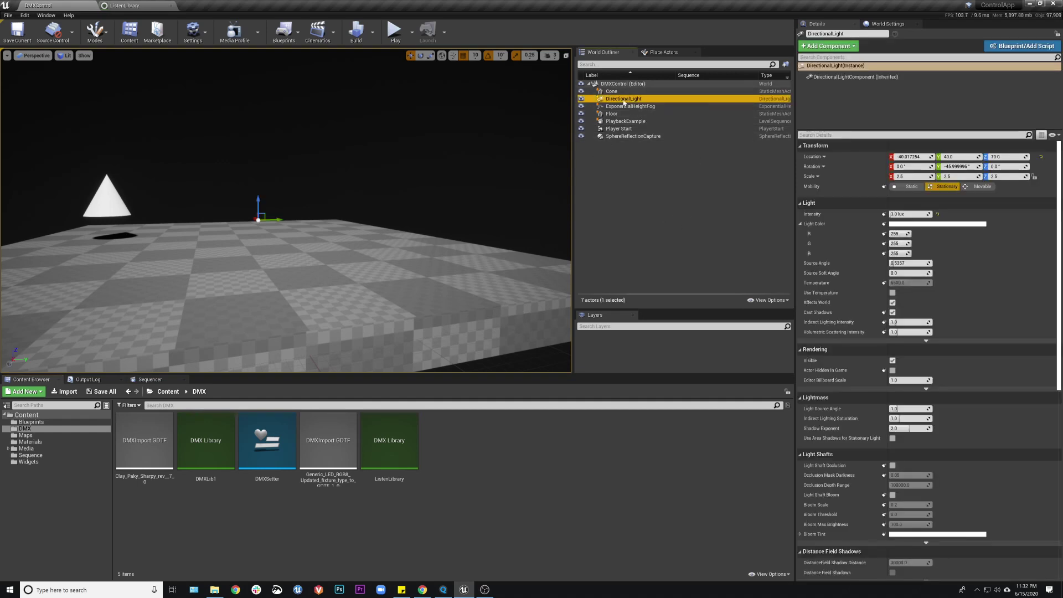
pyautogui.click(703, 230)
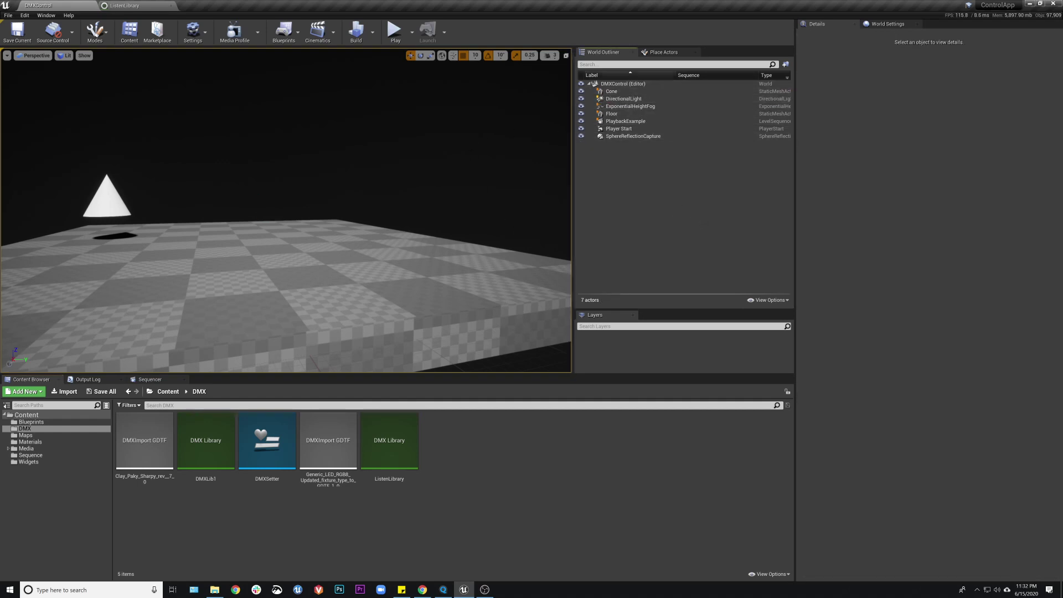
# Step: Place a spot light above the floor to the right of the cone and set its intensity to 400 lm
pyautogui.click(664, 52)
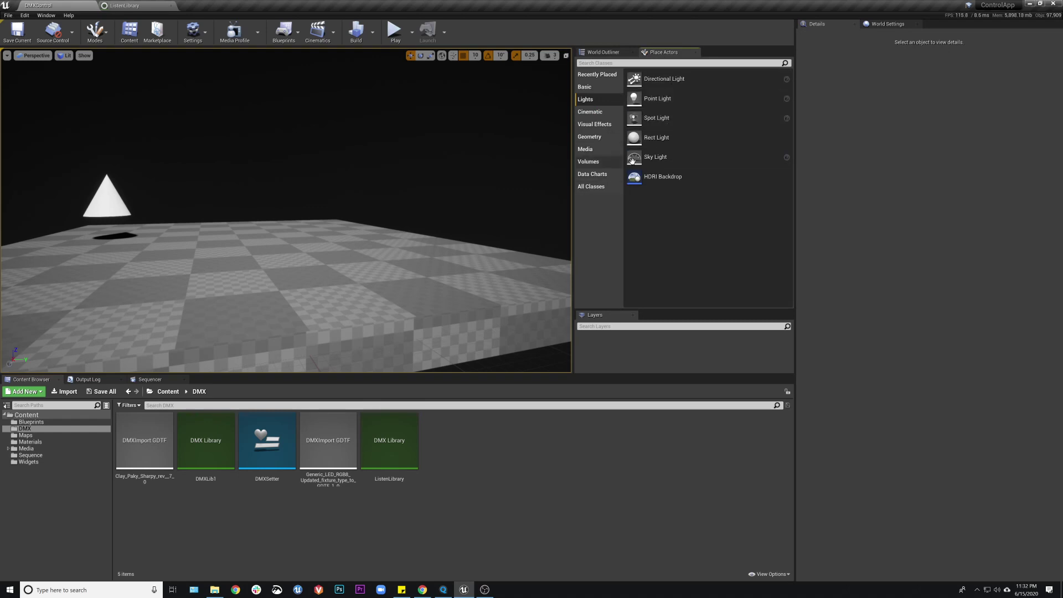
pyautogui.click(649, 119)
pyautogui.moveTo(650, 119); pyautogui.dragTo(350, 126)
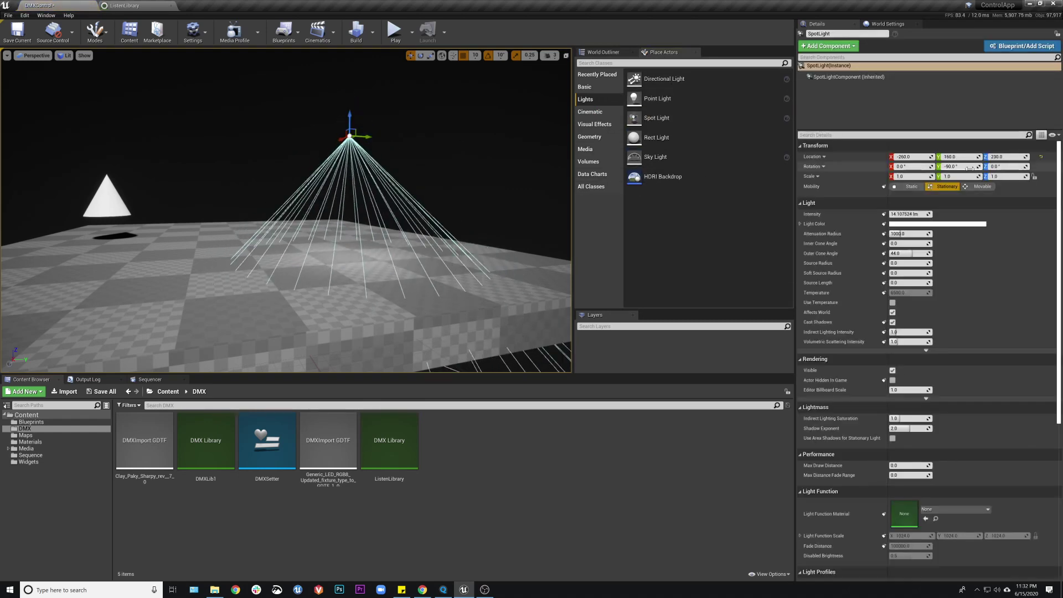
pyautogui.write('400')
pyautogui.press('Return')
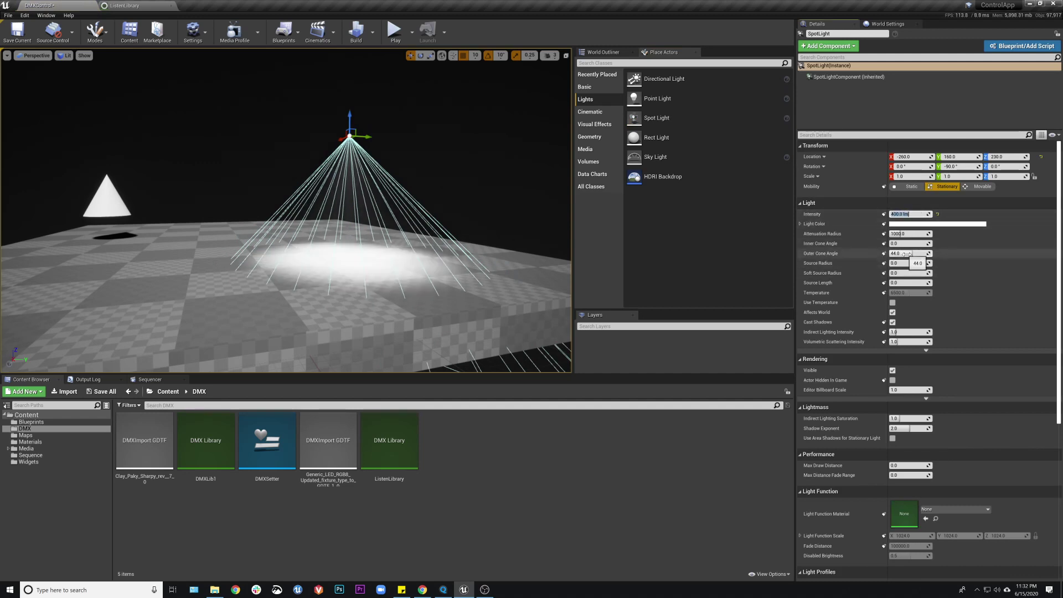
# Step: Narrow the spot light's outer cone angle to about 23.4 and set its volumetric scattering intensity to 4
pyautogui.moveTo(912, 255); pyautogui.dragTo(897, 253)
pyautogui.click(896, 342)
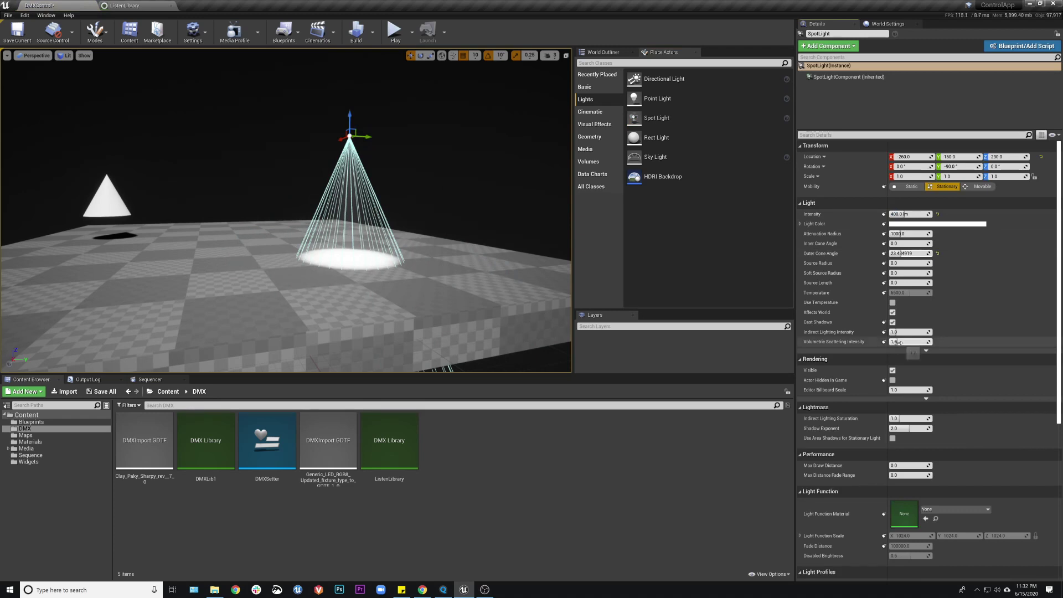
pyautogui.write('4')
pyautogui.press('Return')
pyautogui.click(422, 155)
pyautogui.scroll(3, 423, 154)
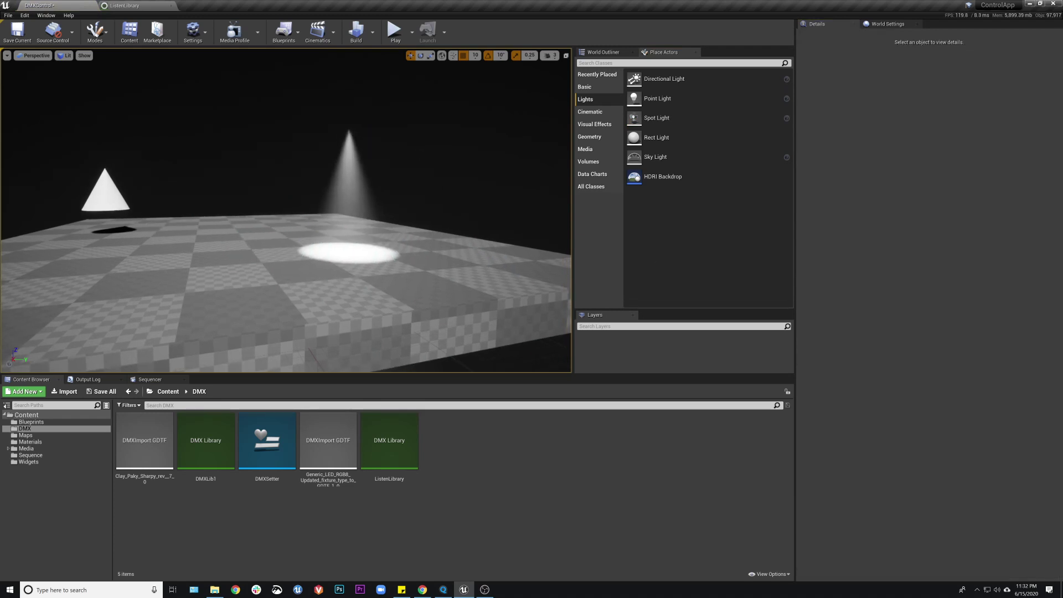
pyautogui.press('w')
pyautogui.moveTo(423, 155); pyautogui.dragTo(441, 155, button='right')
pyautogui.press('e')
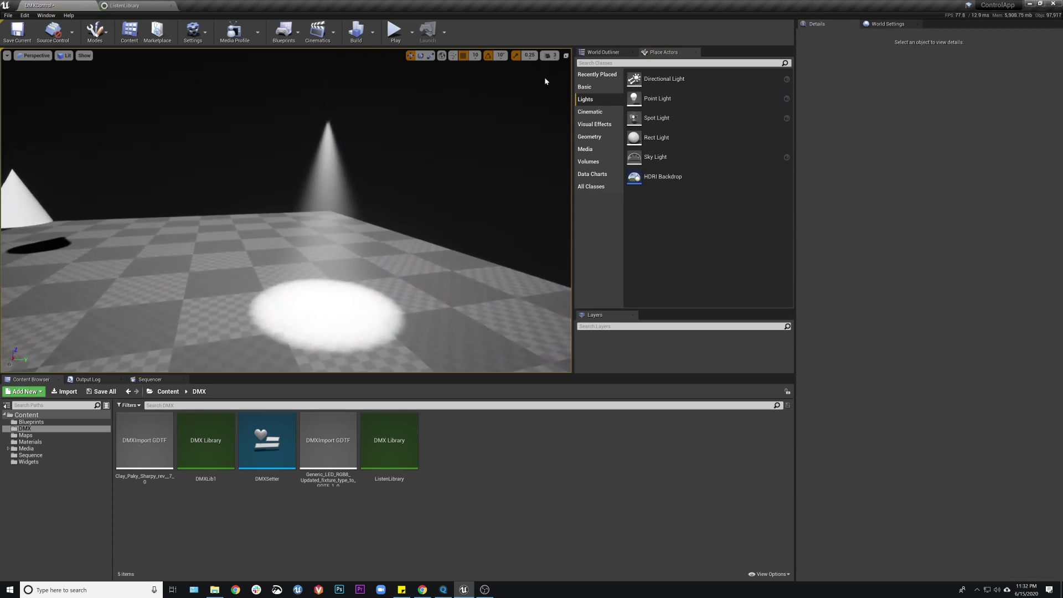
# Step: Set the SpotLight actor's mobility to Movable and save the level
pyautogui.click(602, 52)
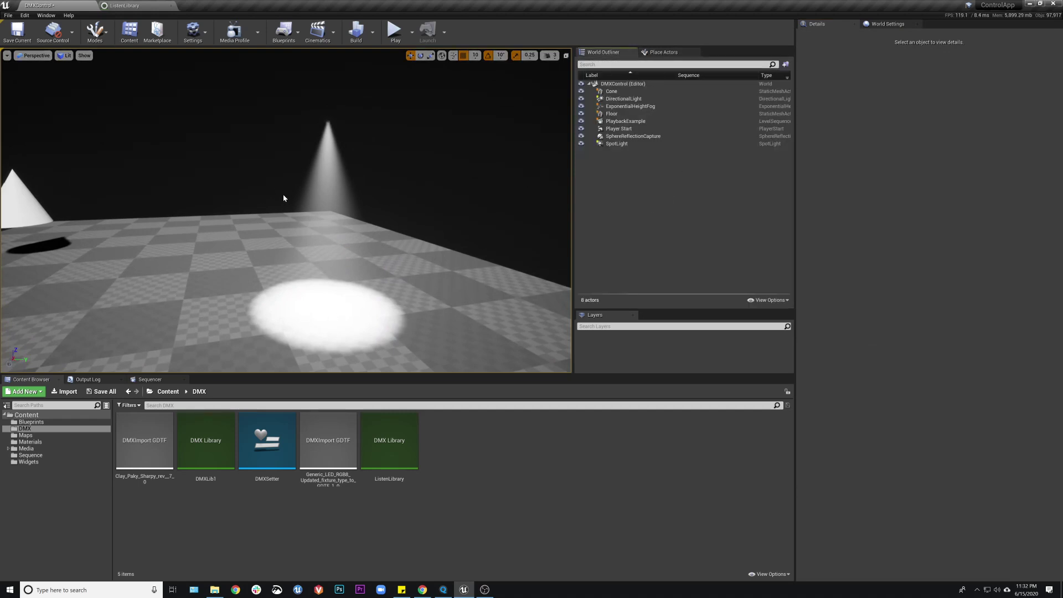
pyautogui.click(626, 144)
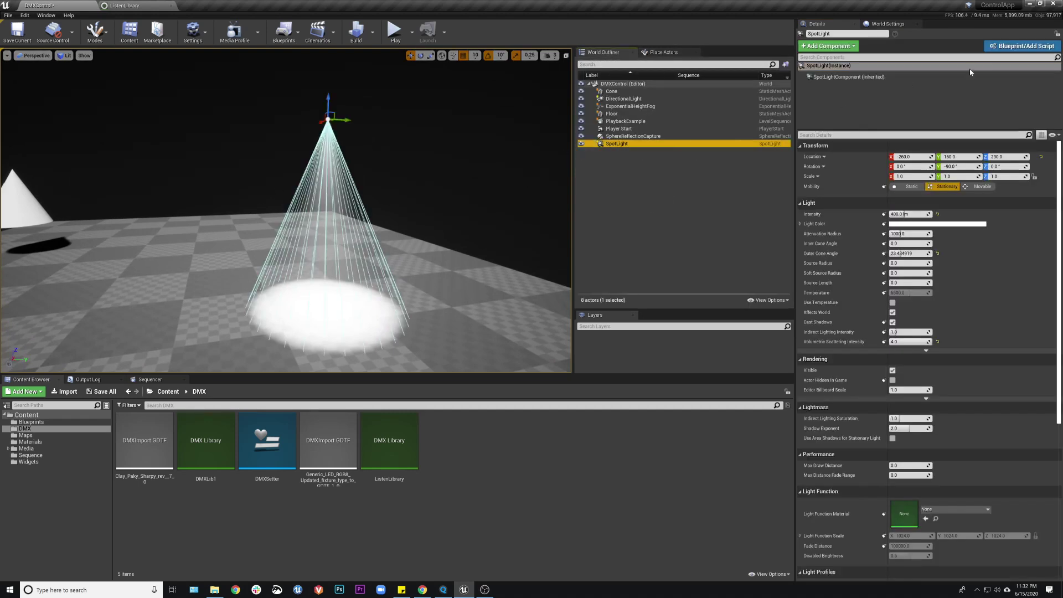
pyautogui.click(982, 187)
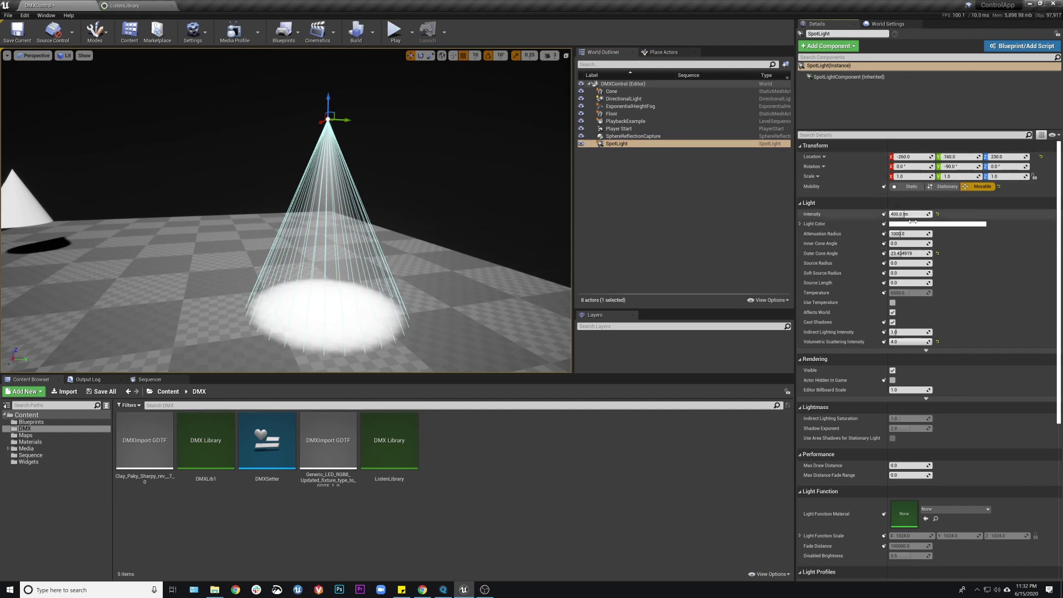
pyautogui.click(17, 32)
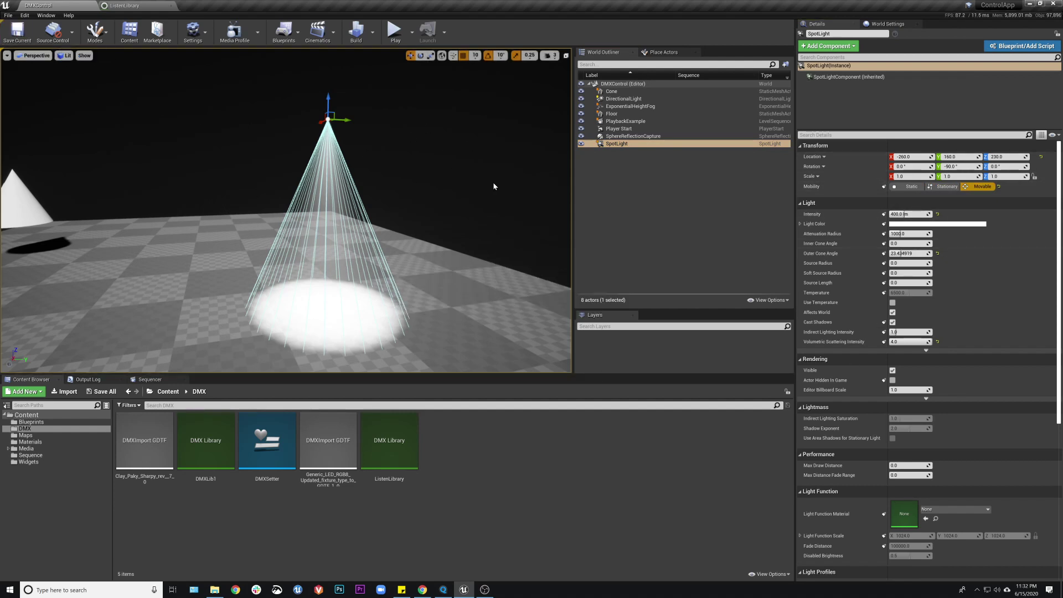
# Step: Convert the spot light into a new subclass blueprint named BP_SpotDMX in /Game/DMX
pyautogui.click(1018, 47)
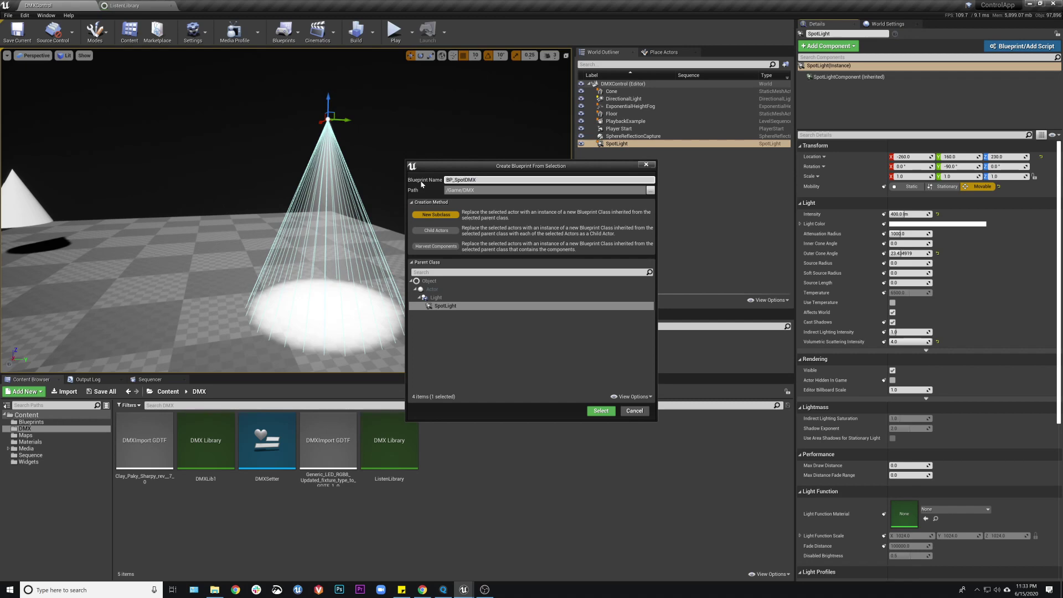
pyautogui.press('Return')
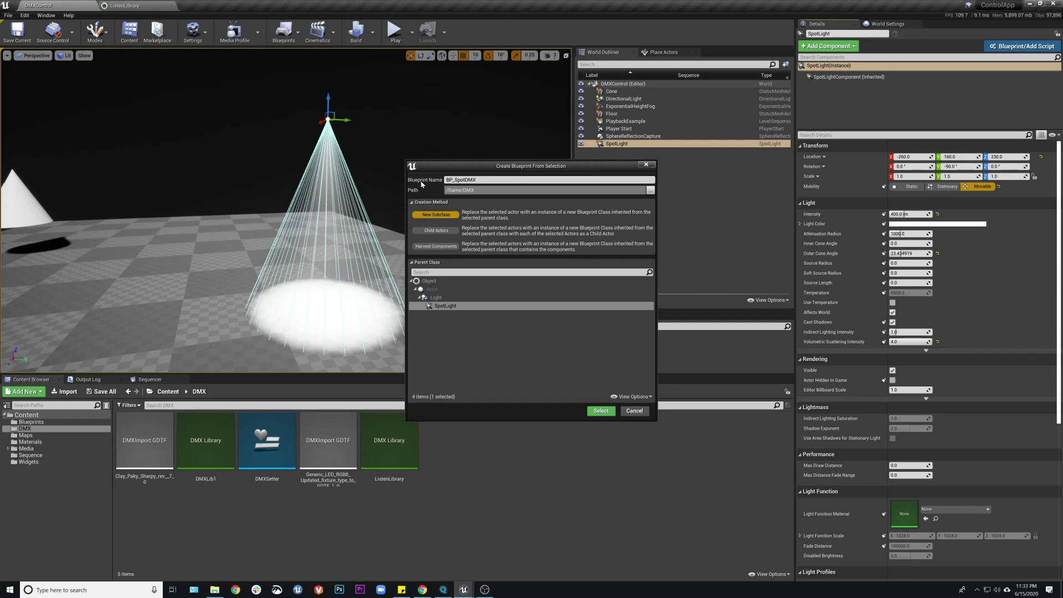
pyautogui.click(601, 412)
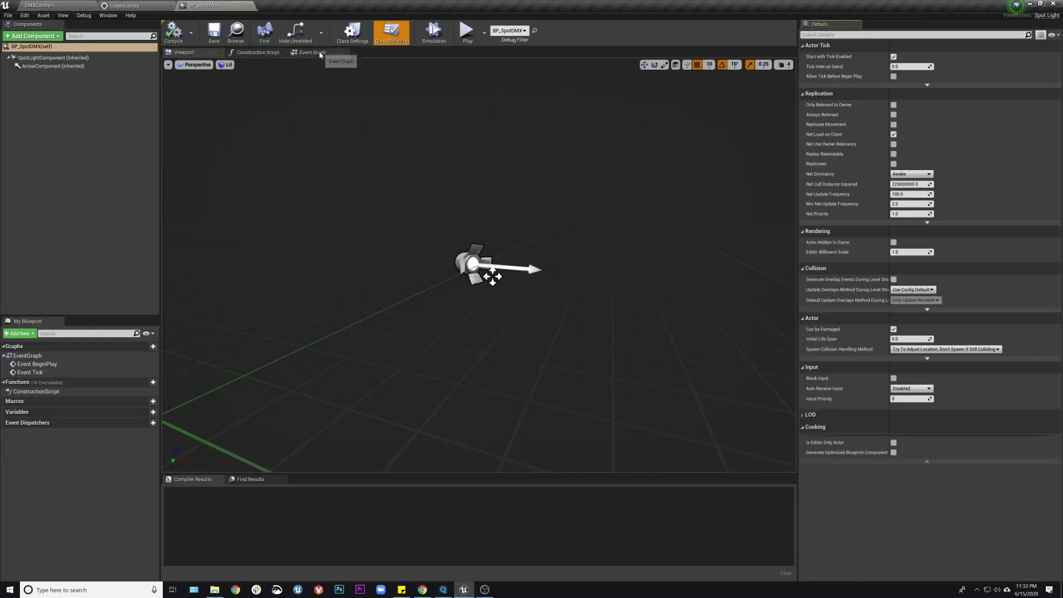
# Step: Open the blueprint's Event Graph and move the Event Tick node farther below Event BeginPlay
pyautogui.click(313, 52)
pyautogui.moveTo(366, 261); pyautogui.dragTo(373, 348)
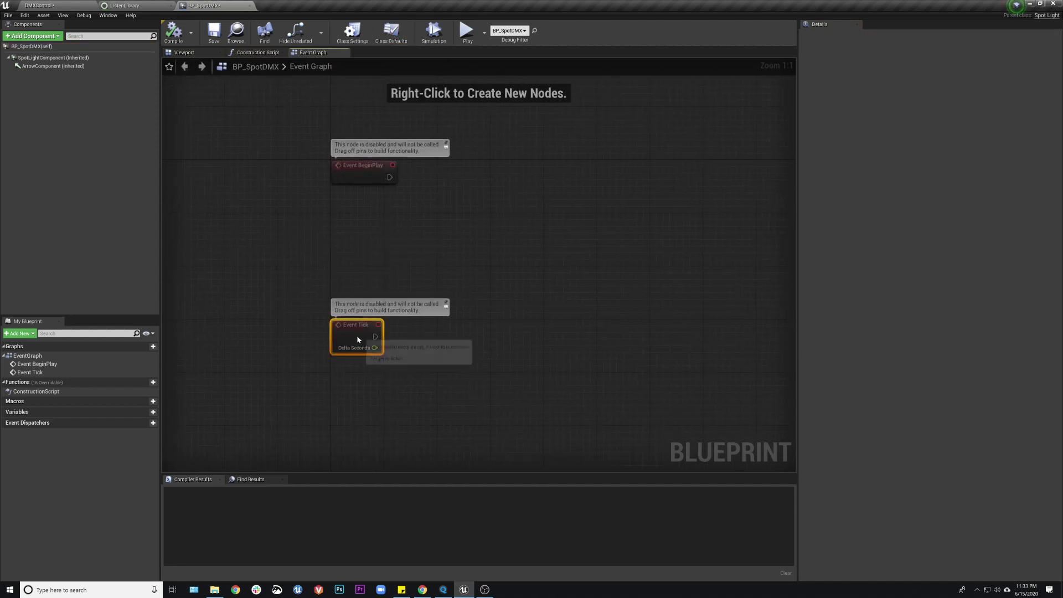
pyautogui.click(463, 325)
pyautogui.click(363, 346)
pyautogui.click(434, 339)
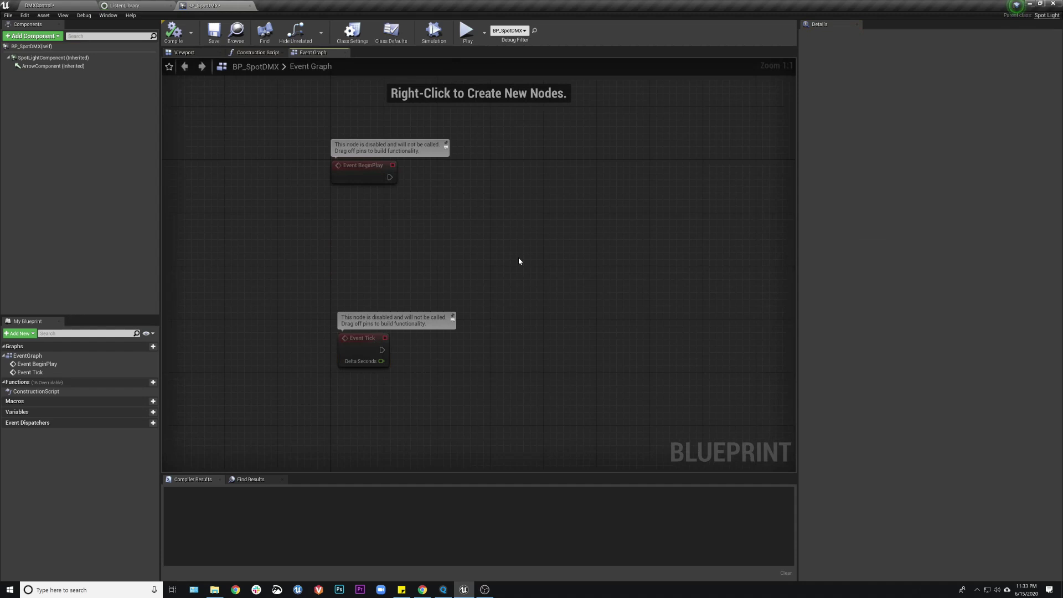
pyautogui.moveTo(382, 351); pyautogui.dragTo(536, 330)
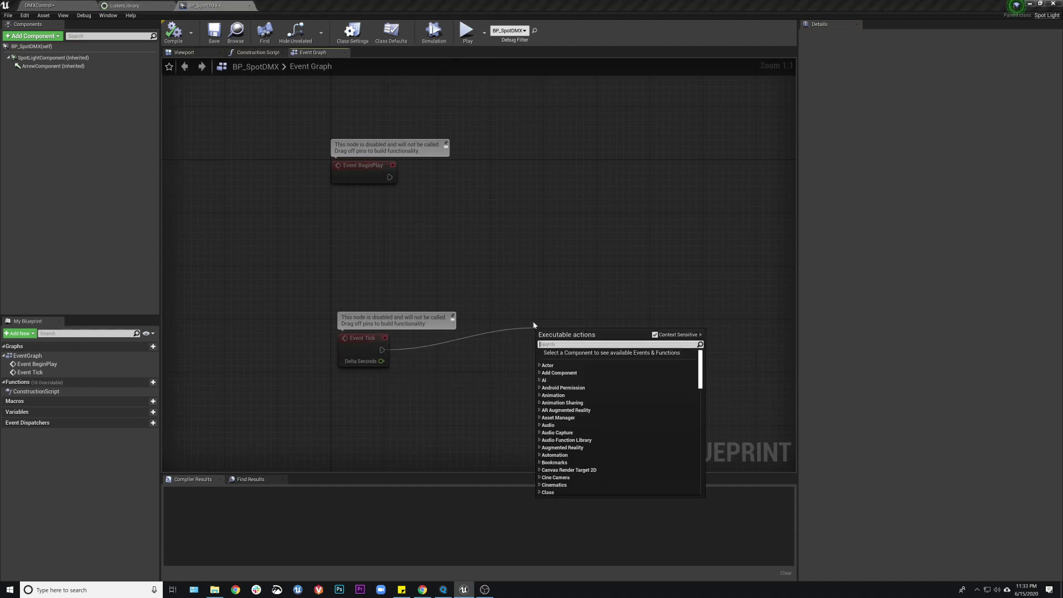
pyautogui.click(527, 247)
# Step: Add an Assign On Protocol Received node wired to Event BeginPlay's execution output, finding it with context-sensitive filtering disabled
pyautogui.moveTo(527, 248); pyautogui.dragTo(391, 260, button='right')
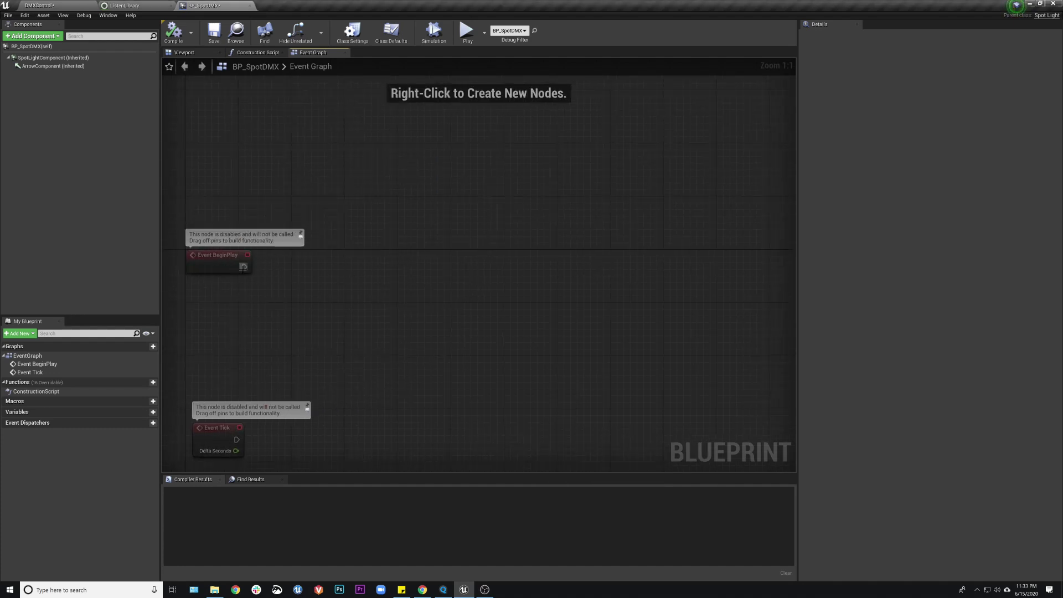
pyautogui.moveTo(243, 268); pyautogui.dragTo(398, 257)
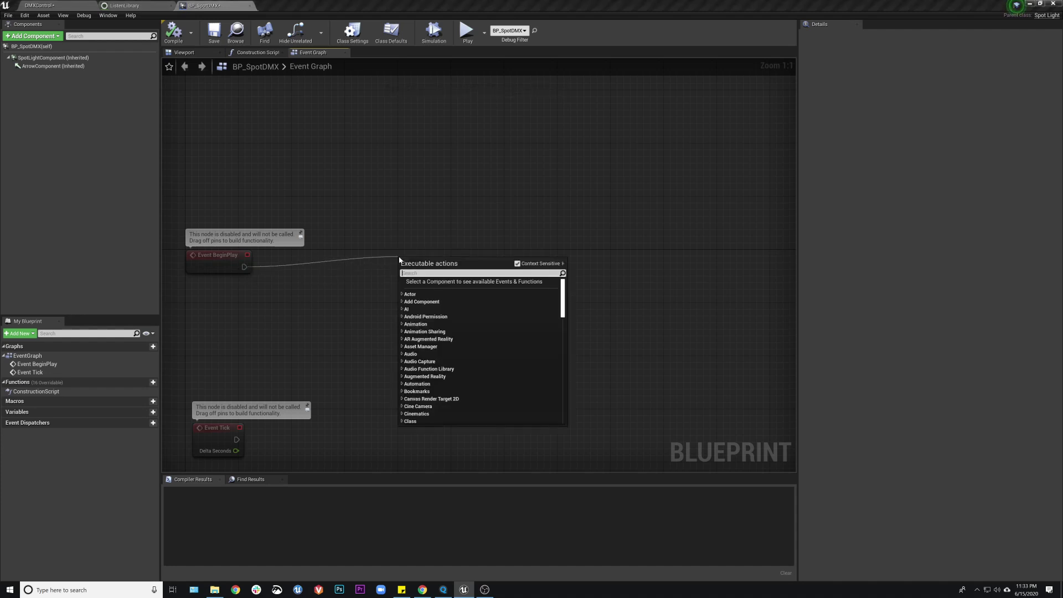
pyautogui.write('on p')
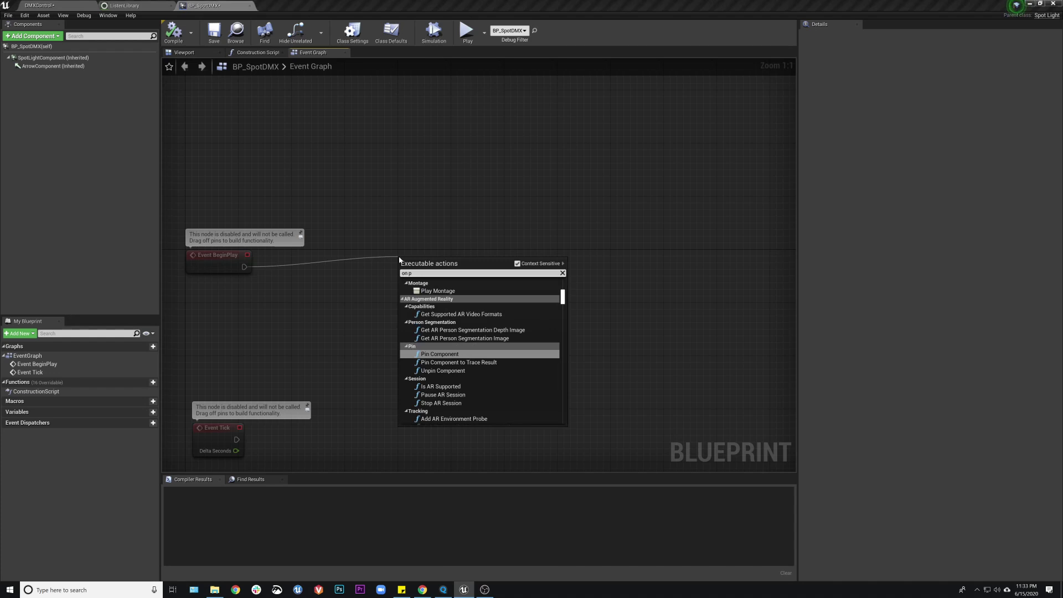
pyautogui.write('toto')
pyautogui.press('BackSpace')
pyautogui.press('BackSpace')
pyautogui.press('BackSpace')
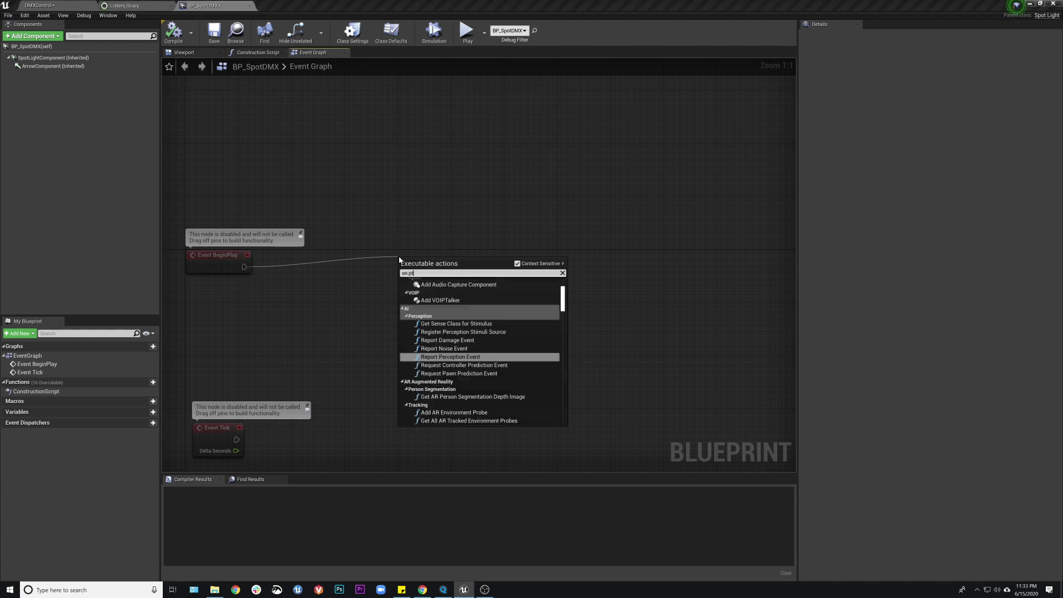
pyautogui.write('rotocol')
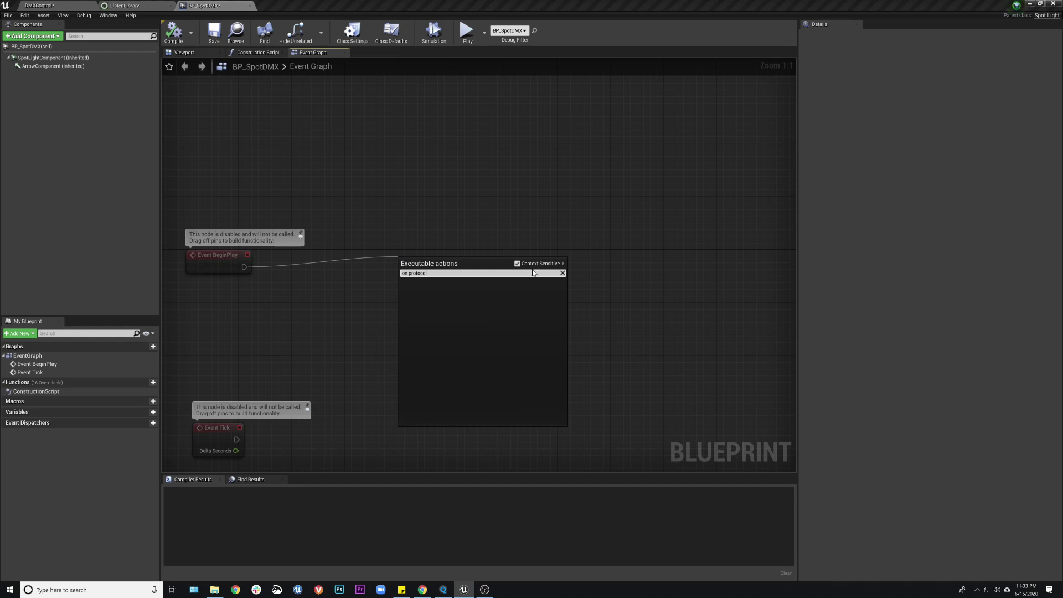
pyautogui.click(517, 264)
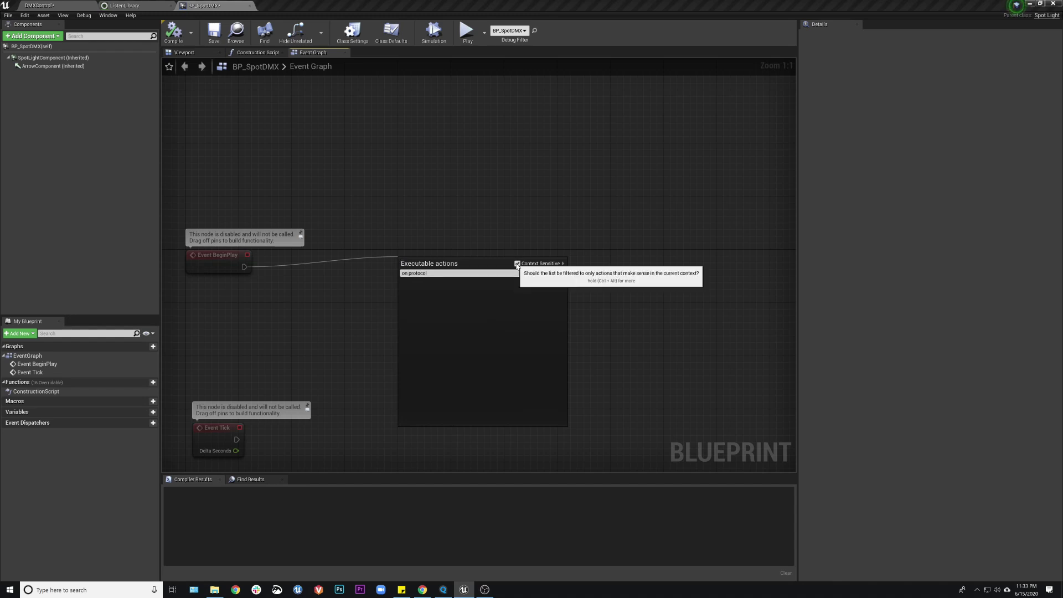
pyautogui.scroll(-5, 531, 324)
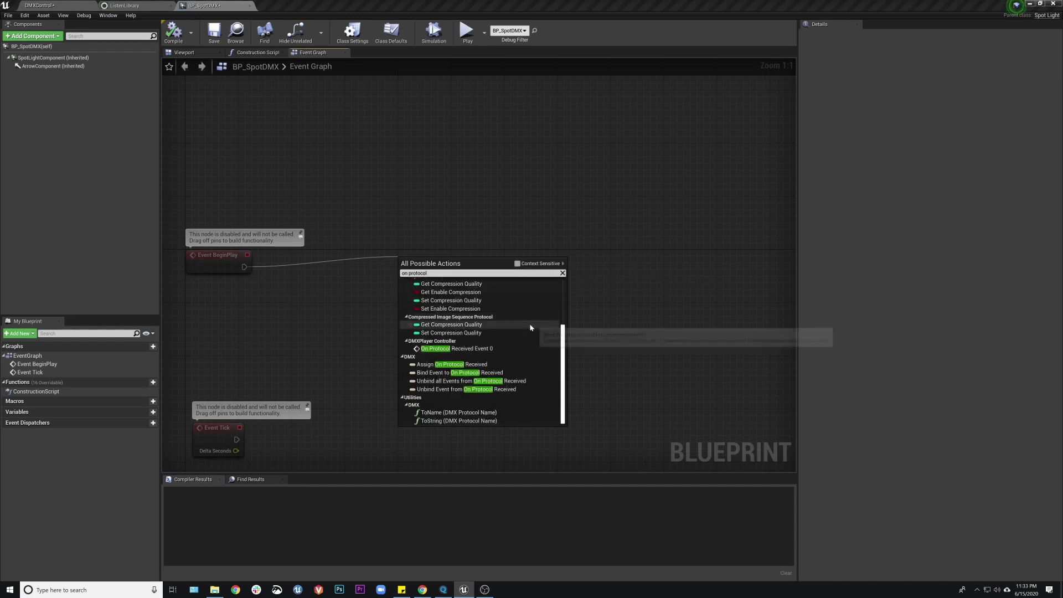
pyautogui.click(456, 365)
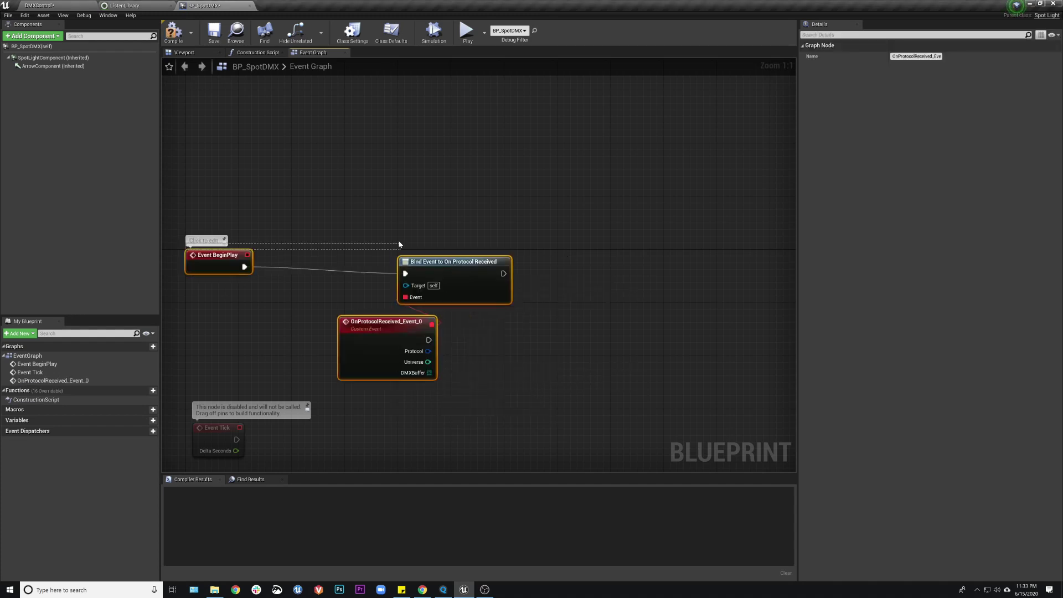
# Step: Align the Bind Event to On Protocol Received node with Event BeginPlay and place its custom event below, between the two nodes
pyautogui.moveTo(456, 266); pyautogui.dragTo(450, 247)
pyautogui.moveTo(383, 322); pyautogui.dragTo(335, 329)
pyautogui.click(455, 248)
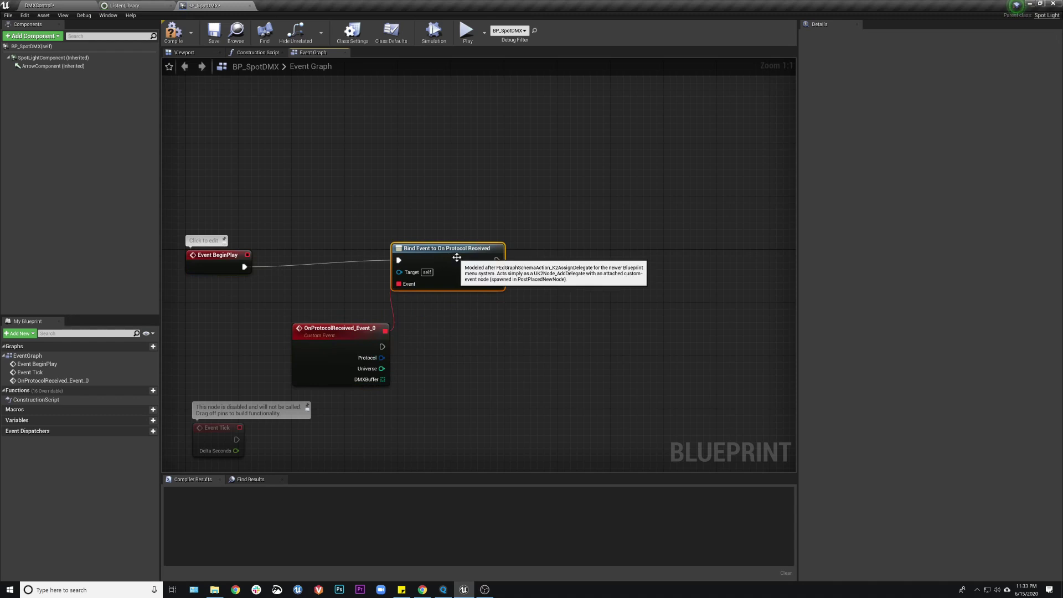
pyautogui.moveTo(454, 248); pyautogui.dragTo(461, 258)
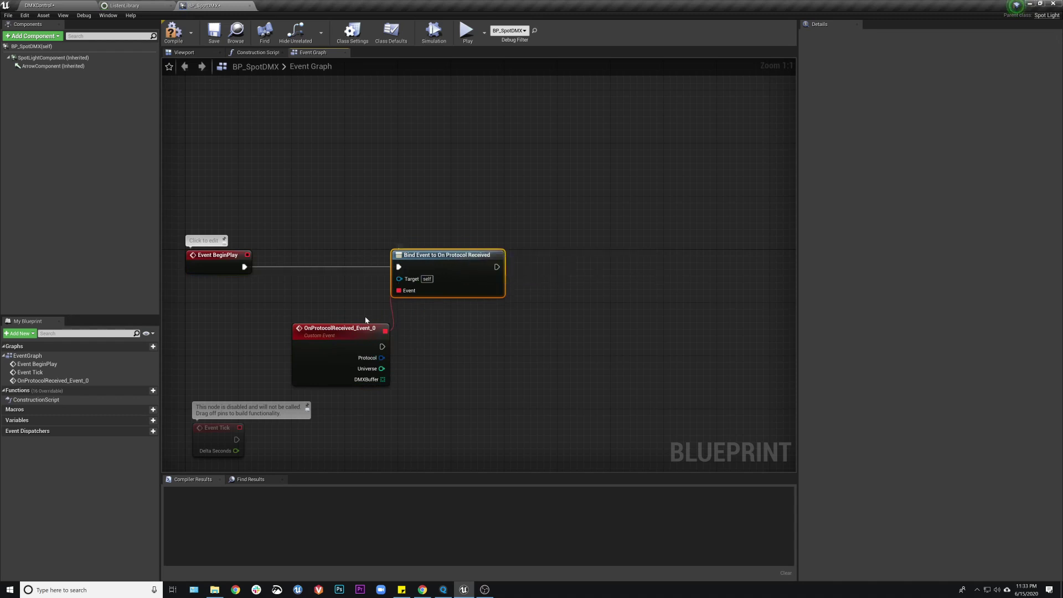
pyautogui.moveTo(363, 329); pyautogui.dragTo(329, 329)
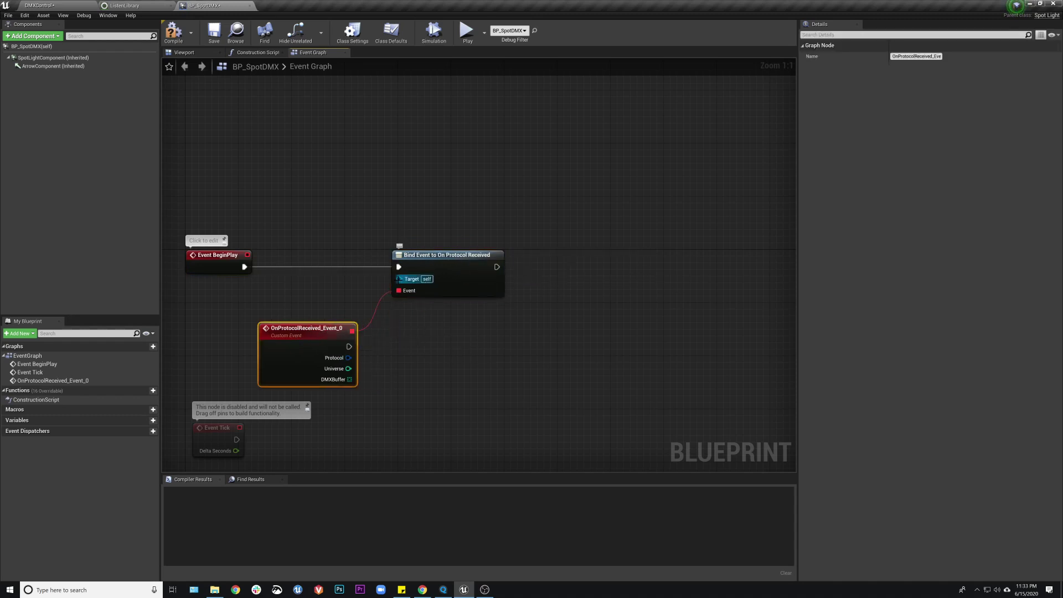
# Step: Supply the bind node's Target with a Get DMXSubsystem node placed above it, with context-sensitive filtering re-enabled, and compile the blueprint
pyautogui.moveTo(399, 279); pyautogui.dragTo(410, 216)
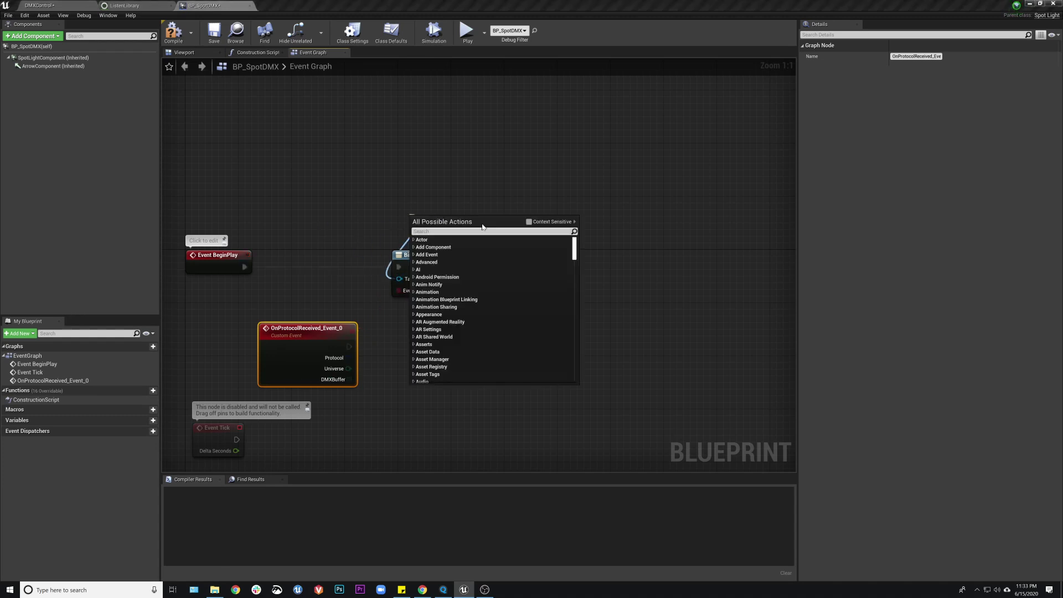
pyautogui.click(529, 221)
pyautogui.click(465, 259)
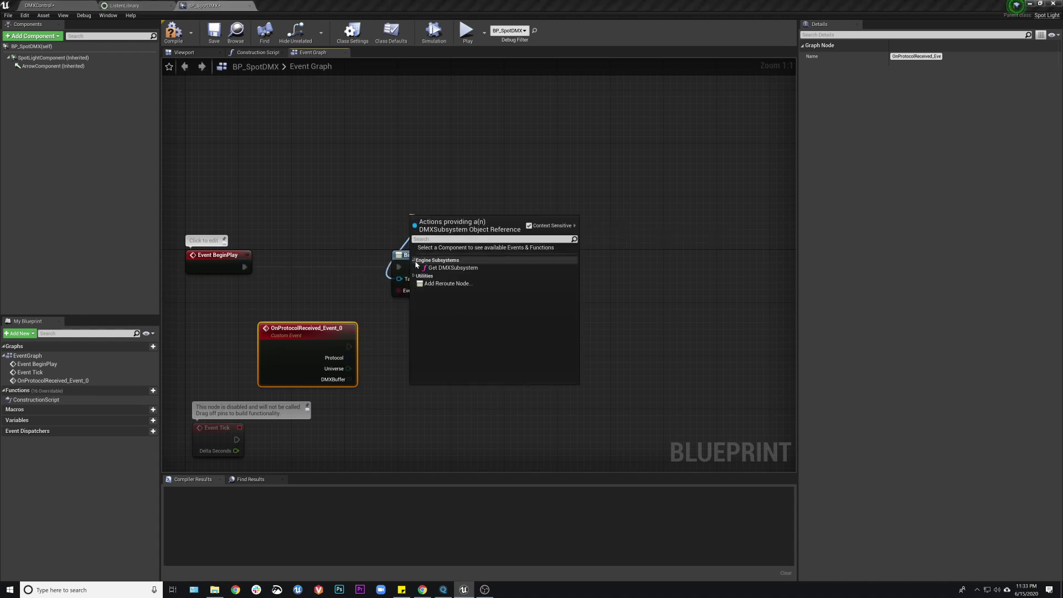
pyautogui.click(443, 268)
pyautogui.moveTo(412, 223); pyautogui.dragTo(438, 229)
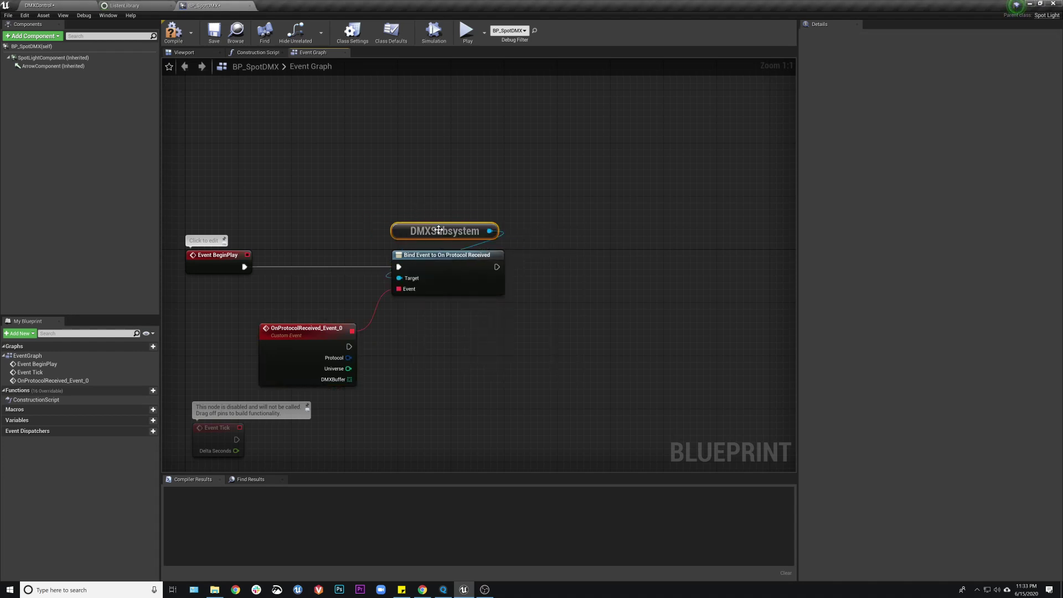
pyautogui.click(174, 31)
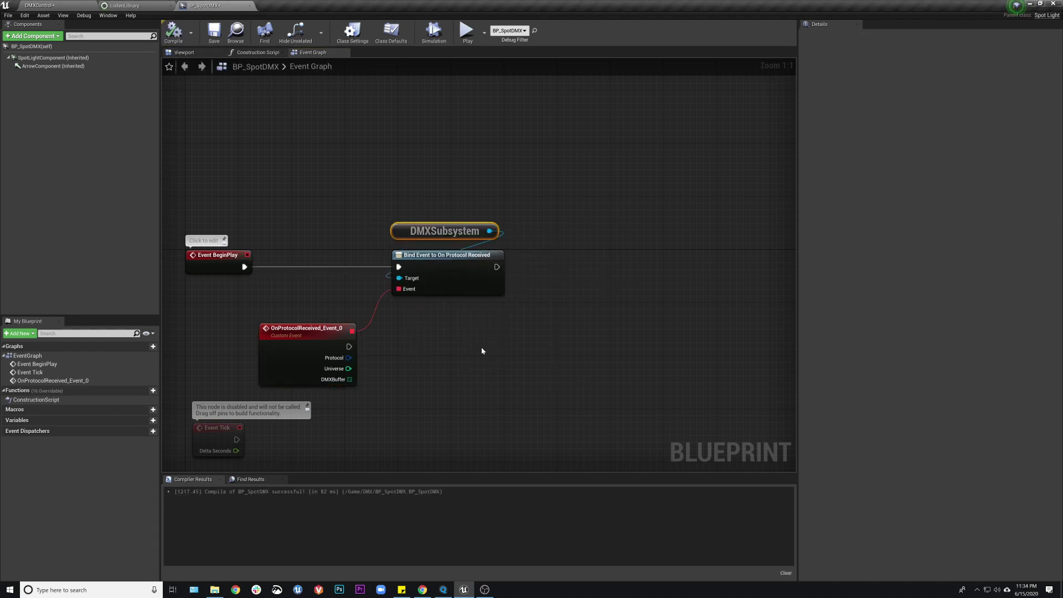
# Step: Add a Get DMX Function Values node executed by the OnProtocolReceived custom event, and move Event Tick farther down to make room
pyautogui.moveTo(482, 350); pyautogui.dragTo(507, 307, button='right')
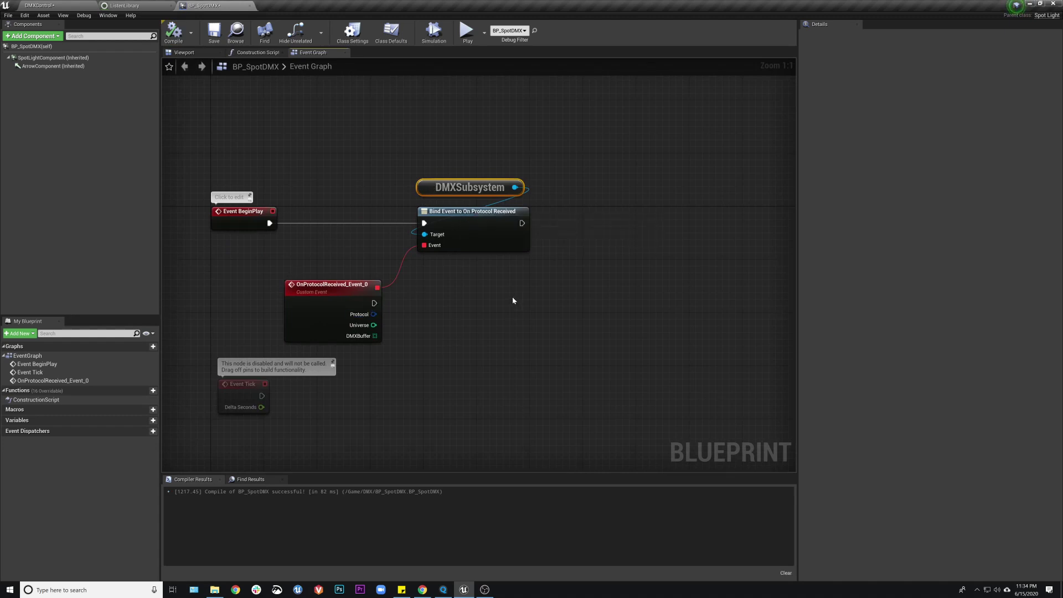
pyautogui.moveTo(513, 301); pyautogui.dragTo(437, 237, button='right')
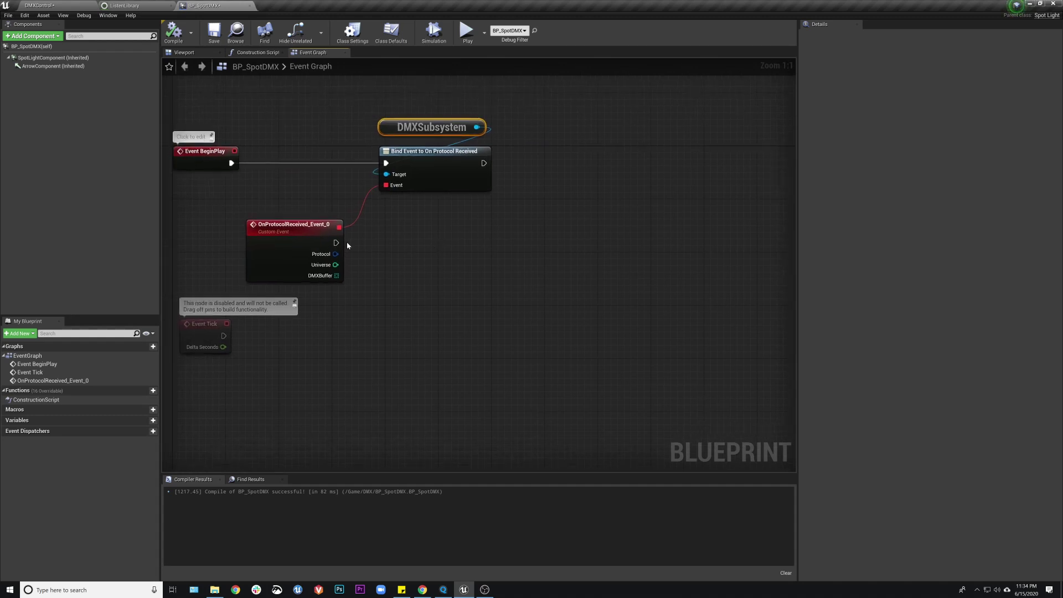
pyautogui.moveTo(337, 242); pyautogui.dragTo(435, 245)
pyautogui.write('get')
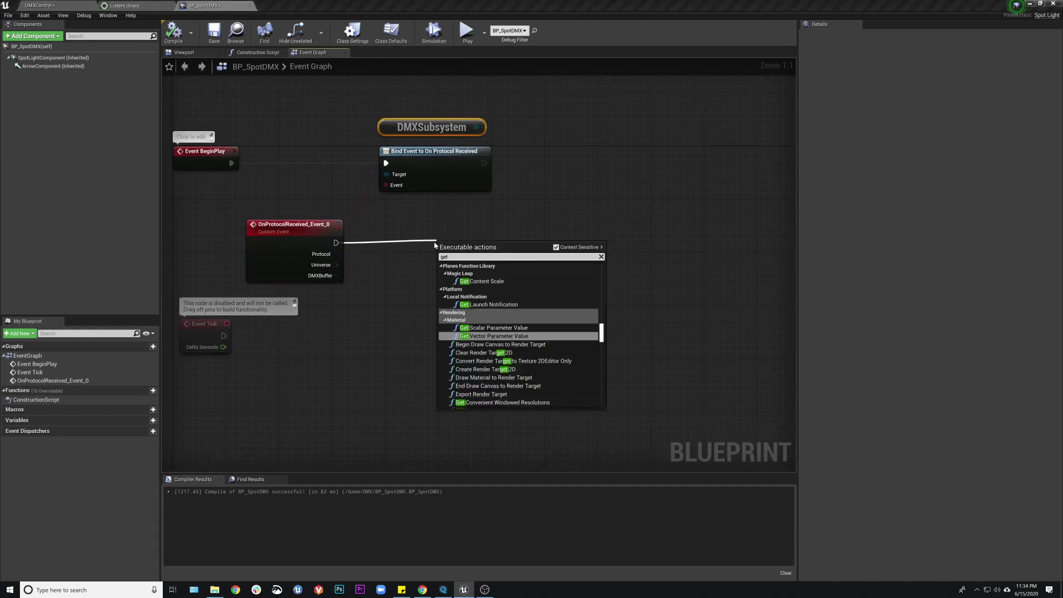
pyautogui.write(' dmx')
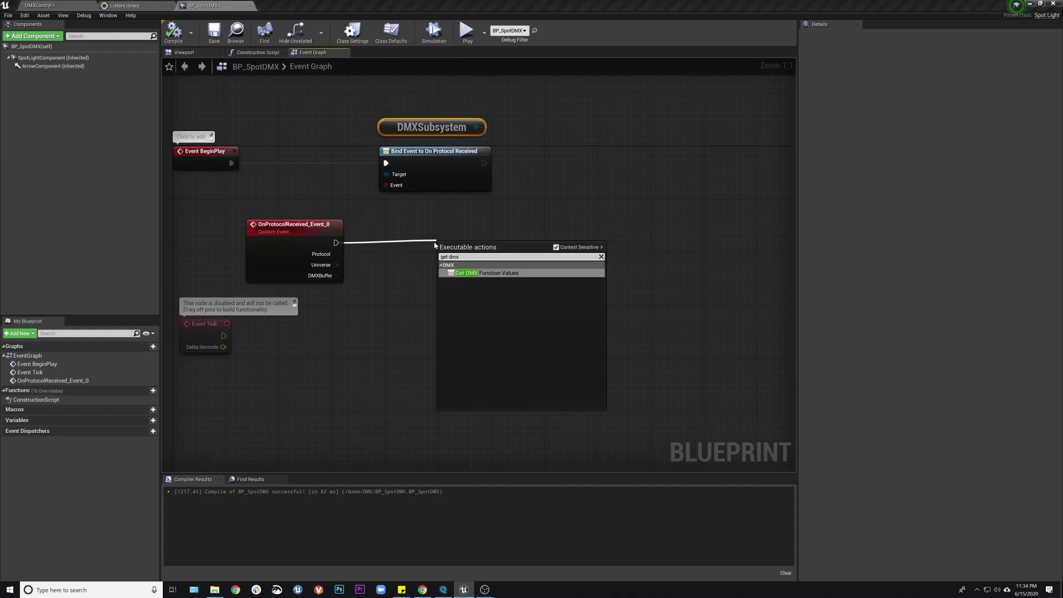
pyautogui.click(480, 273)
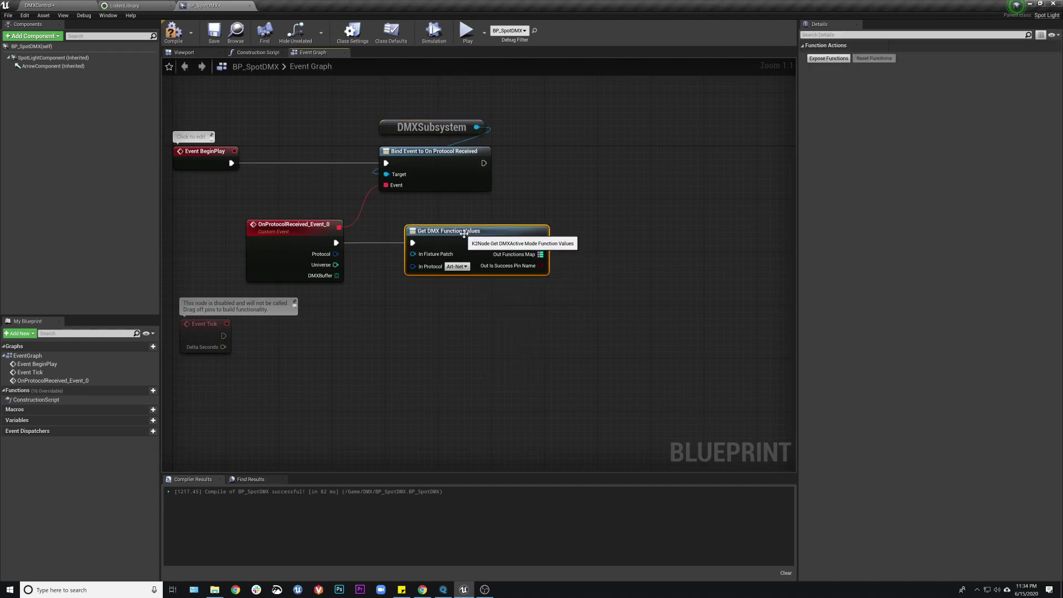
pyautogui.moveTo(197, 335); pyautogui.dragTo(192, 404)
pyautogui.moveTo(392, 304); pyautogui.dragTo(427, 305, button='right')
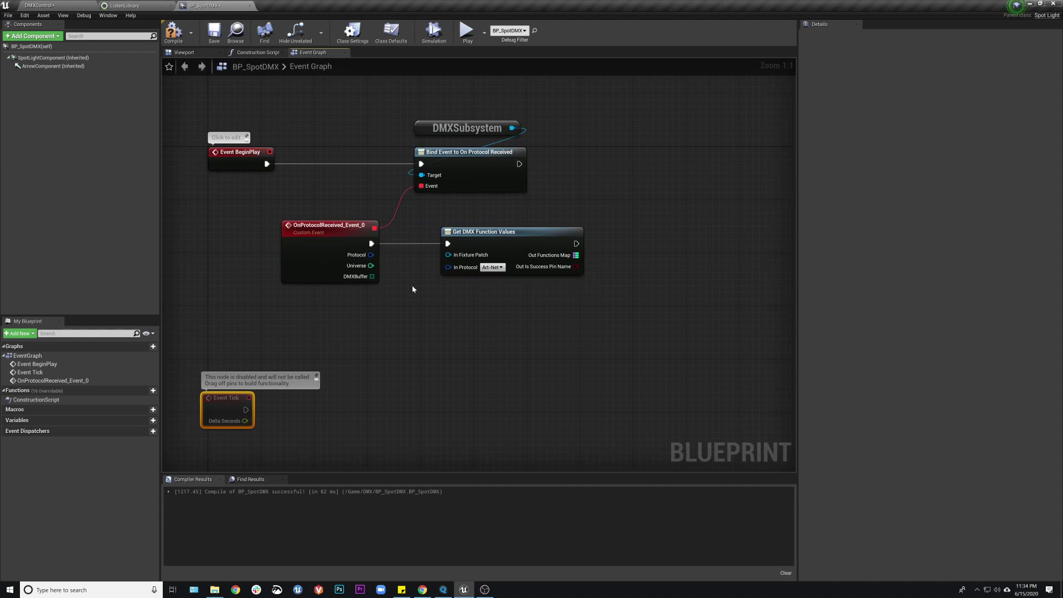
# Step: Feed the In Fixture Patch input with a new Get DMX Fixture Patch node placed below the custom event
pyautogui.moveTo(448, 254); pyautogui.dragTo(388, 316)
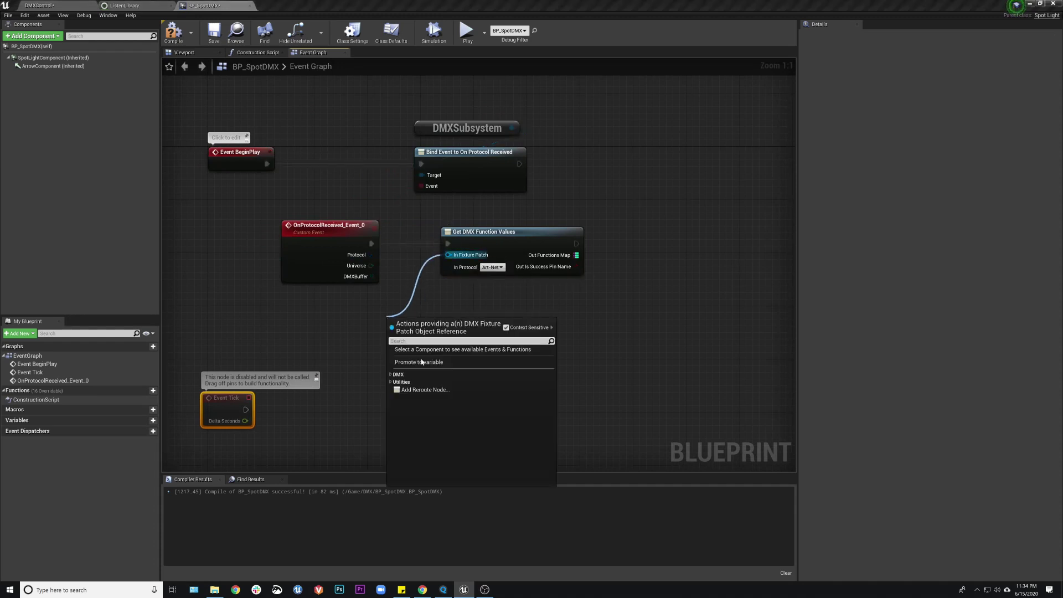
pyautogui.click(393, 375)
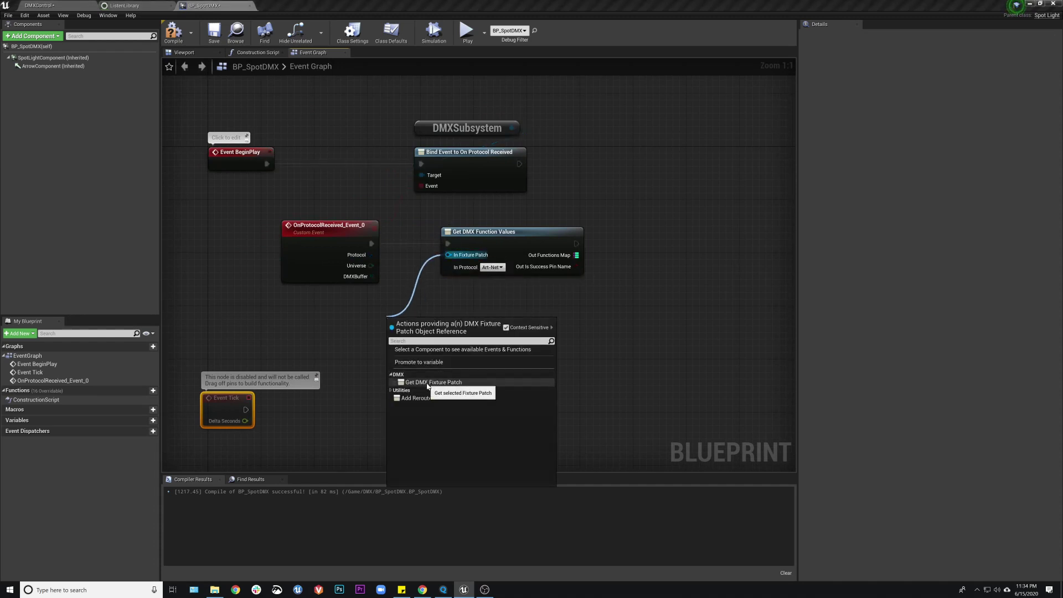
pyautogui.click(421, 382)
pyautogui.moveTo(436, 327); pyautogui.dragTo(352, 308)
# Step: Choose ListenLibrary and patch RGB_1 in the Get DMX Fixture Patch node, and expose the functions on Get DMX Function Values
pyautogui.click(338, 323)
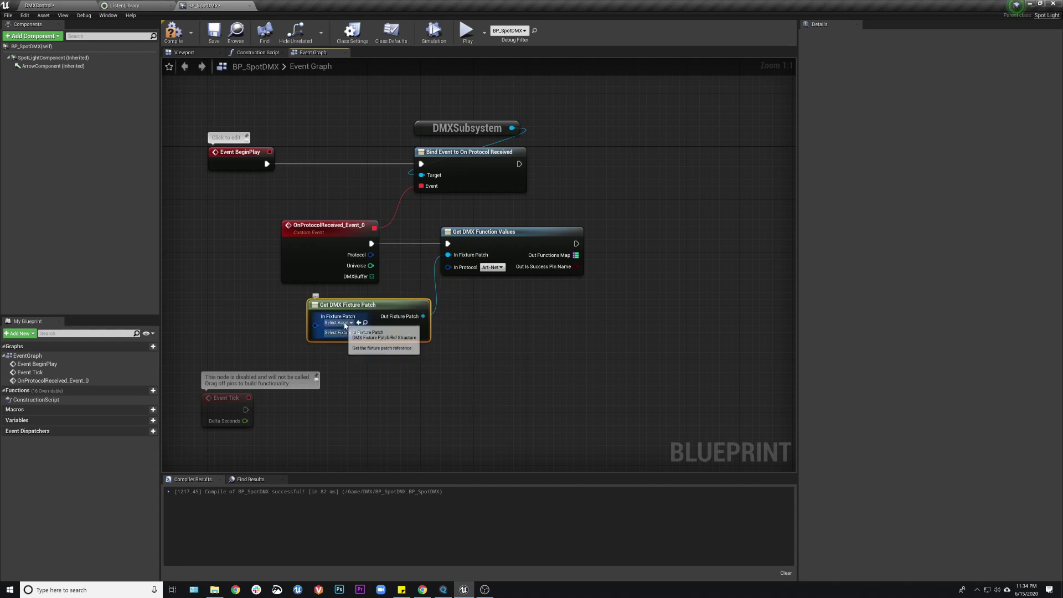
pyautogui.click(355, 366)
pyautogui.click(346, 332)
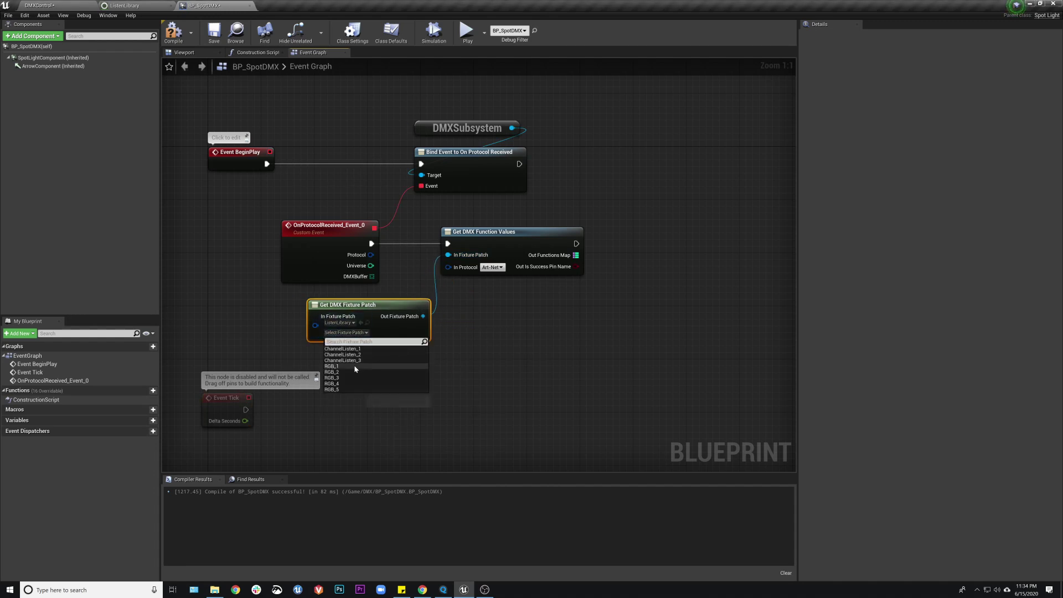
pyautogui.click(388, 401)
pyautogui.moveTo(396, 307); pyautogui.dragTo(370, 307)
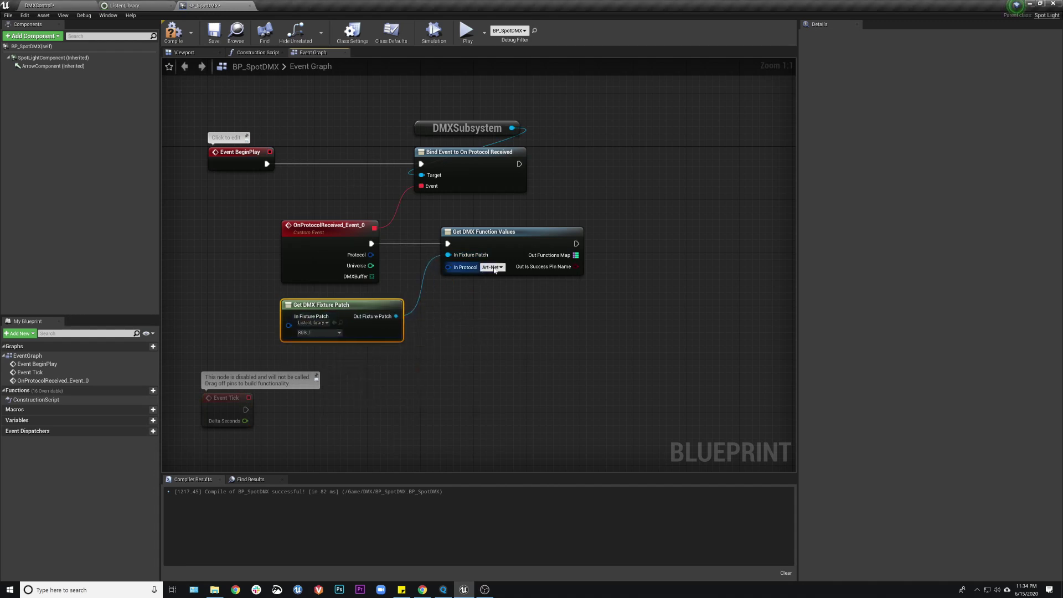
pyautogui.click(531, 261)
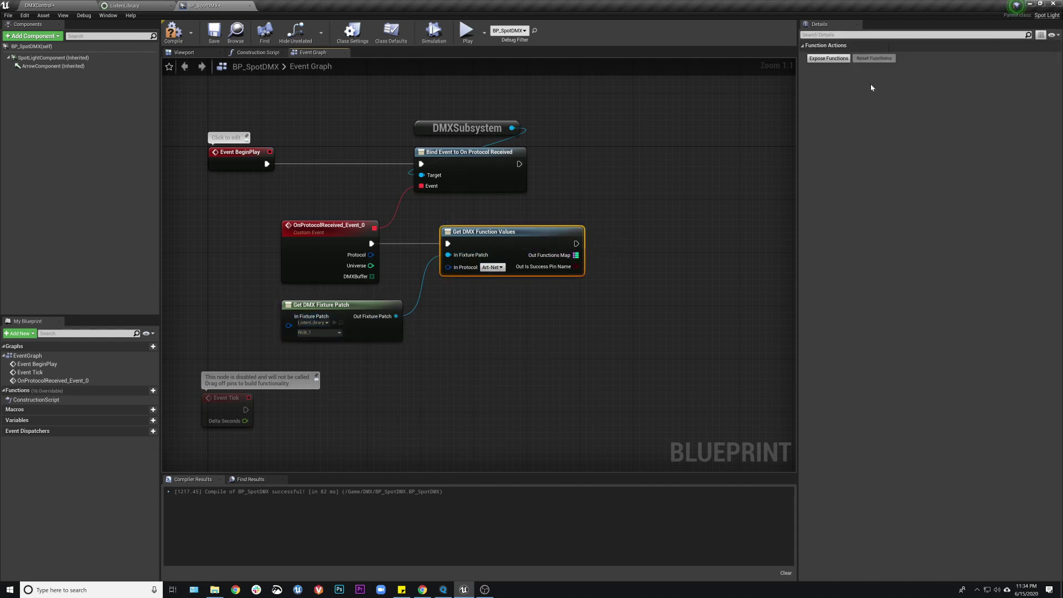
pyautogui.click(829, 58)
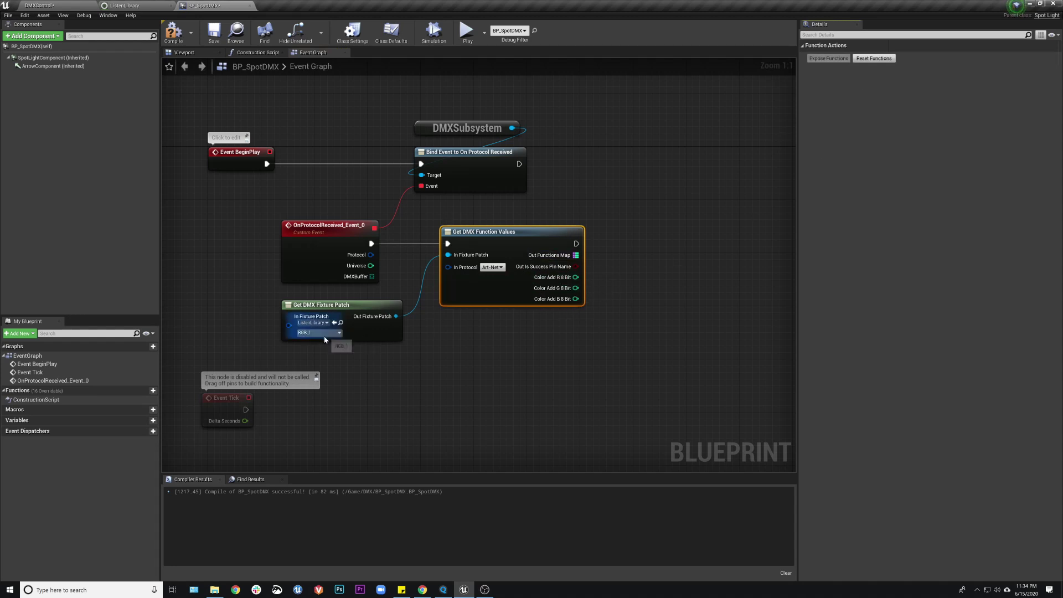
# Step: Add a Set Light Color (SpotLightComponent) node after Get DMX Function Values, align it, and place its component reference below the execution wire
pyautogui.moveTo(643, 287); pyautogui.dragTo(437, 205, button='right')
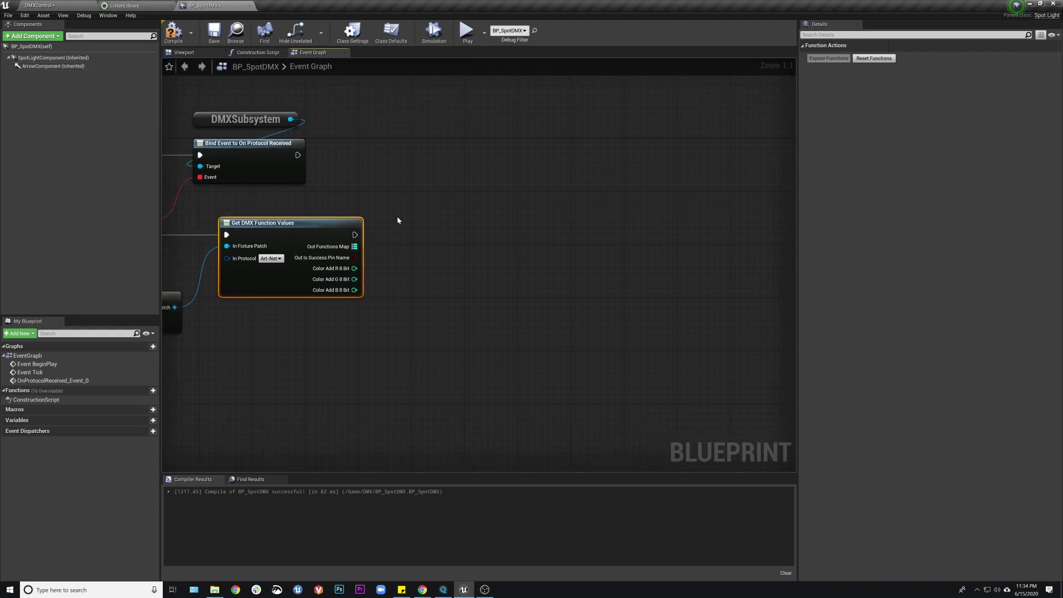
pyautogui.moveTo(355, 234); pyautogui.dragTo(541, 231)
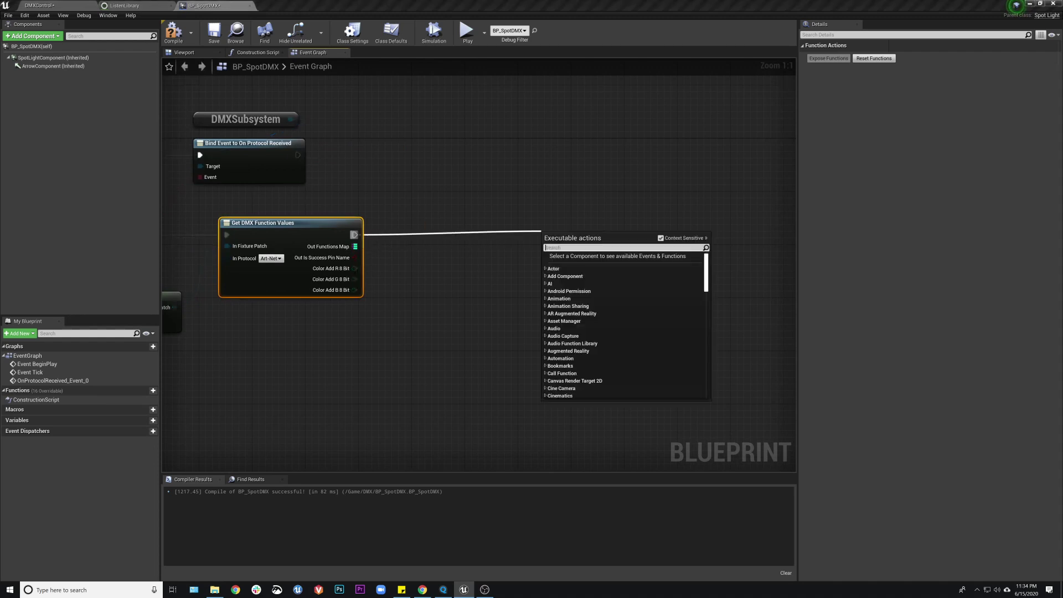
pyautogui.write('set light')
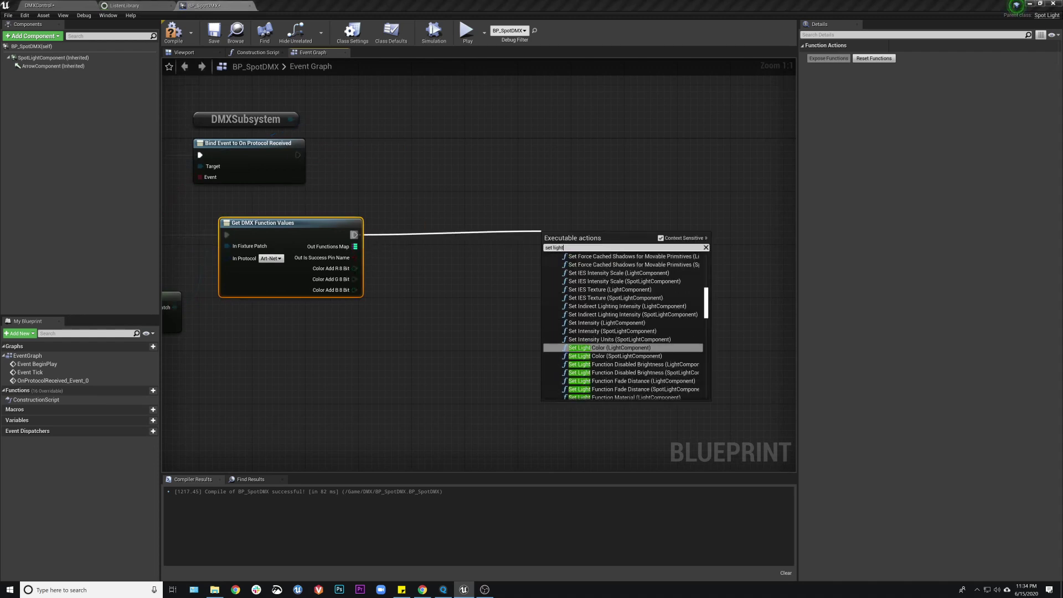
pyautogui.click(635, 357)
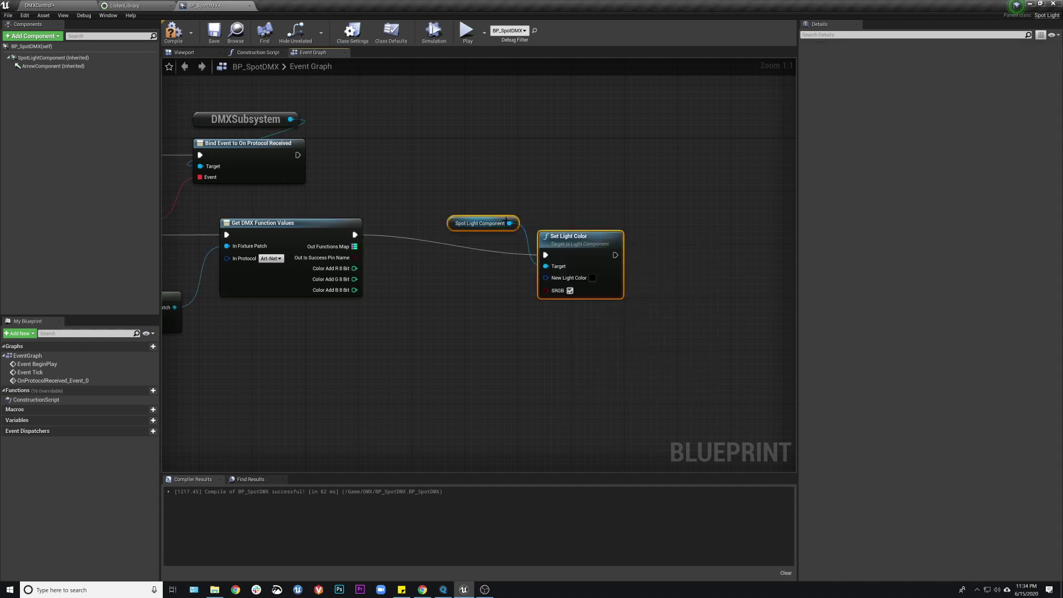
pyautogui.moveTo(476, 220); pyautogui.dragTo(464, 271)
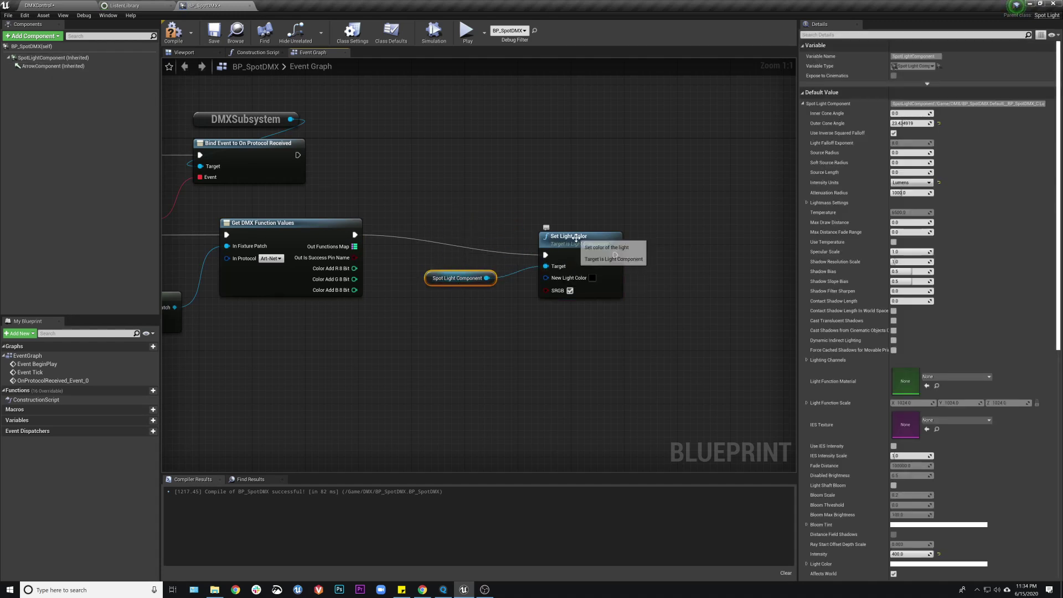
pyautogui.moveTo(579, 240); pyautogui.dragTo(572, 219)
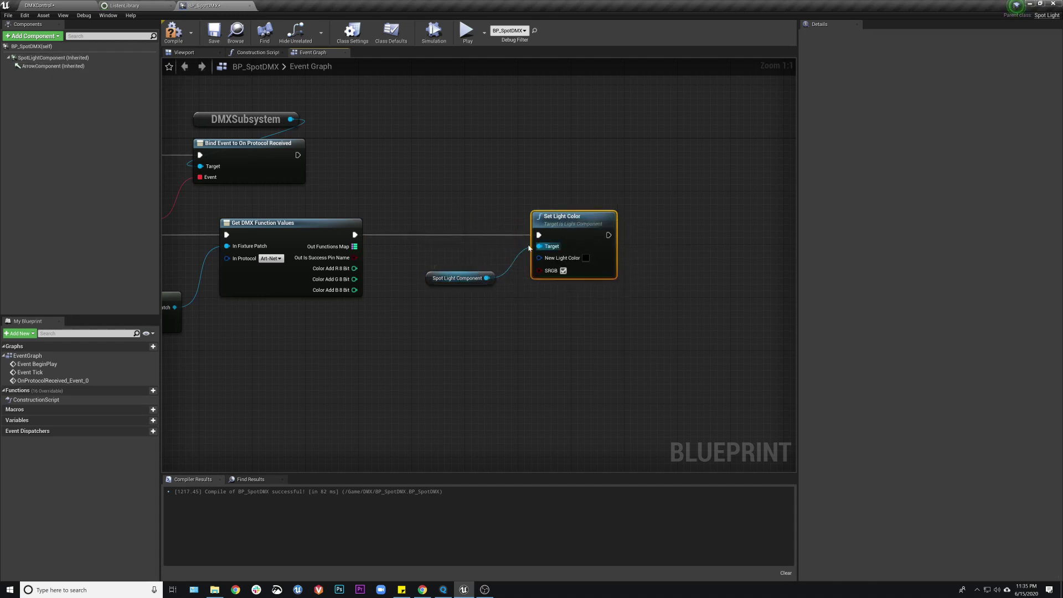
# Step: Split Set Light Color's New Light Color input into separate R, G, B and A pins, and tidy the node and its Spot Light Component reference
pyautogui.moveTo(52, 57); pyautogui.dragTo(457, 182)
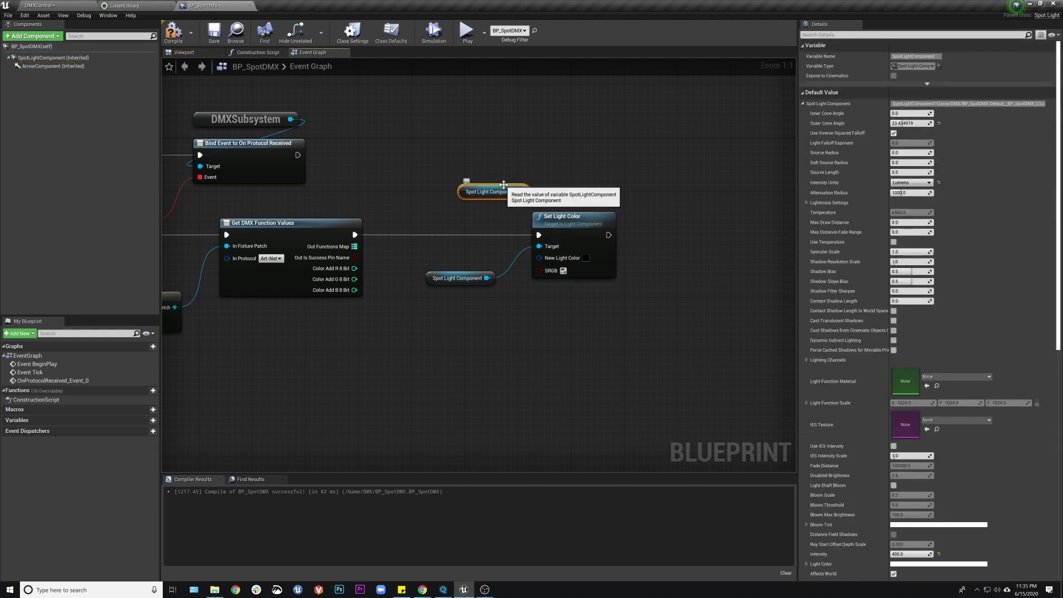
pyautogui.press('Delete')
pyautogui.moveTo(475, 272); pyautogui.dragTo(502, 245)
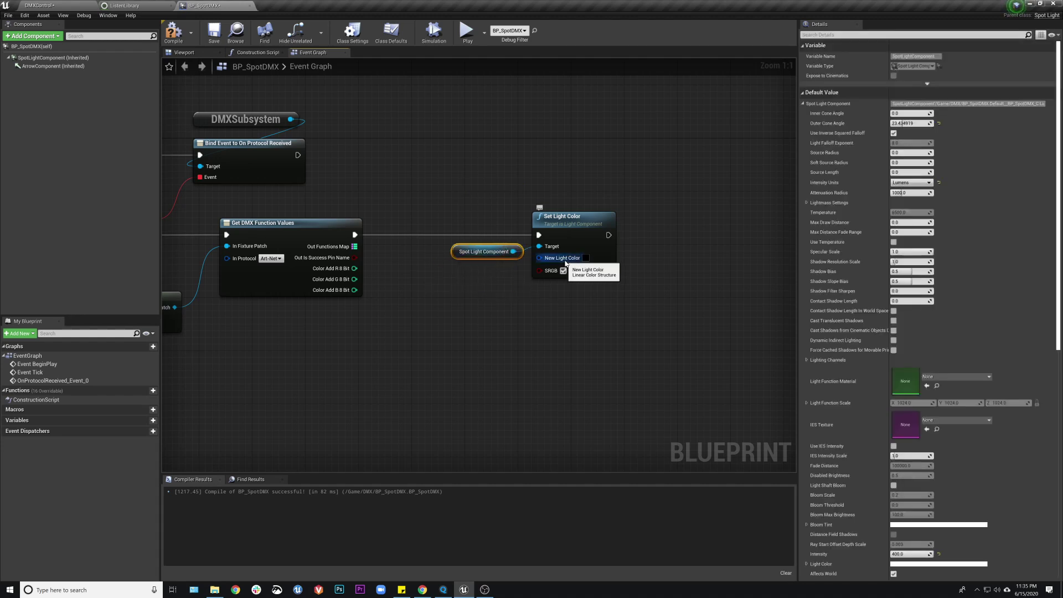
pyautogui.rightClick(565, 263)
pyautogui.click(595, 283)
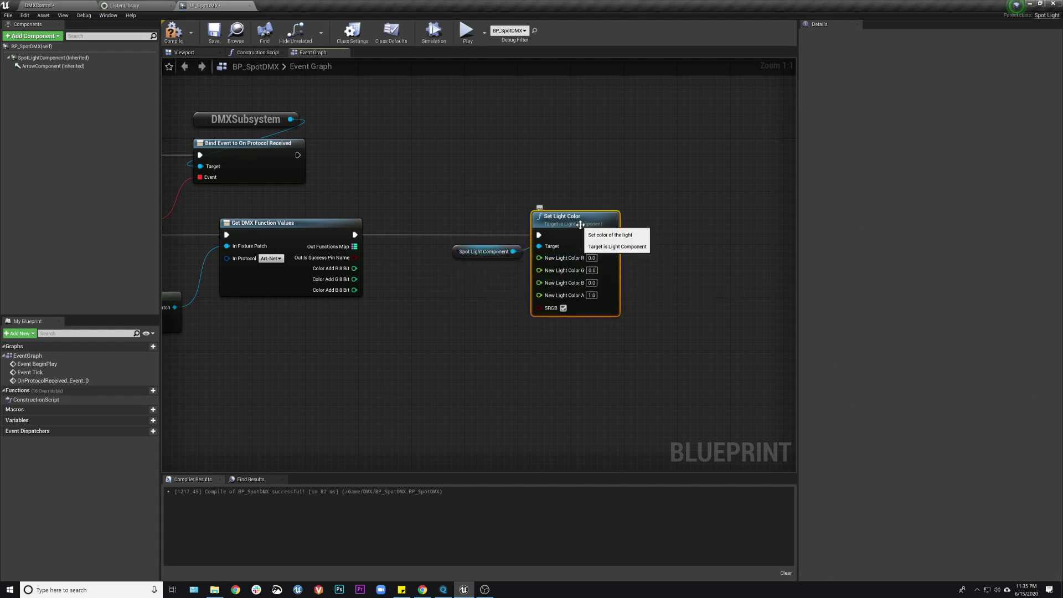
pyautogui.moveTo(581, 224); pyautogui.dragTo(600, 224)
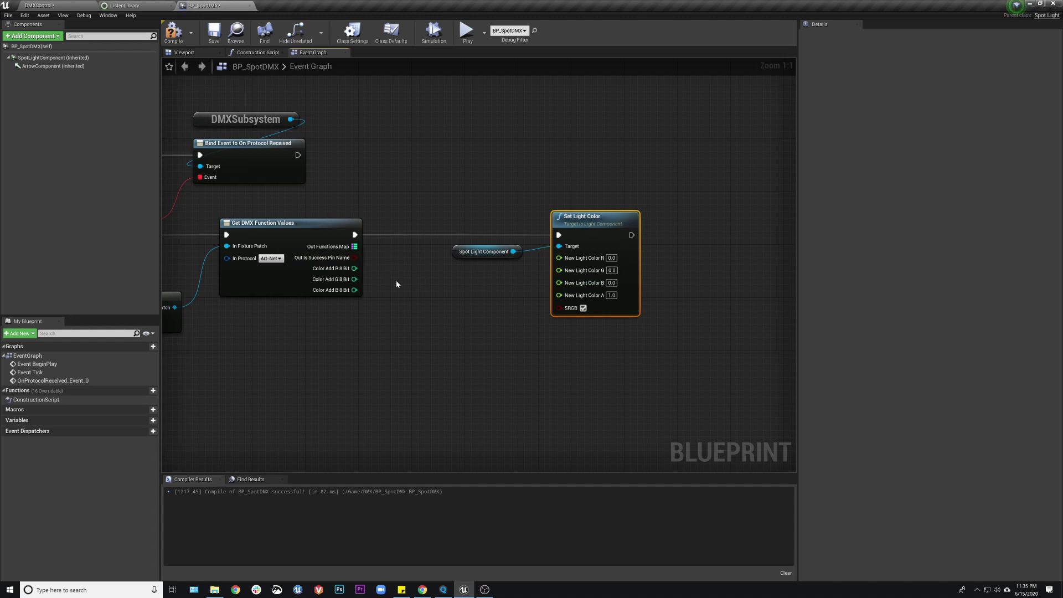
# Step: Connect the Color Add R, G and B 8 Bit outputs to New Light Color R, G and B, stacking the conversion nodes between them
pyautogui.moveTo(354, 268); pyautogui.dragTo(560, 259)
pyautogui.moveTo(415, 223); pyautogui.dragTo(468, 269)
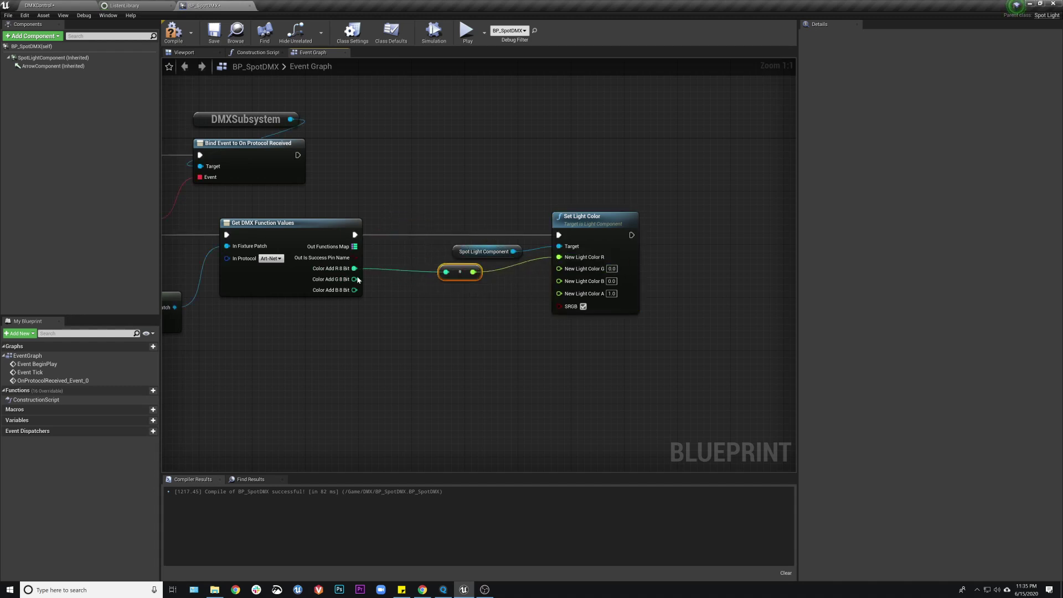
pyautogui.moveTo(354, 279); pyautogui.dragTo(560, 268)
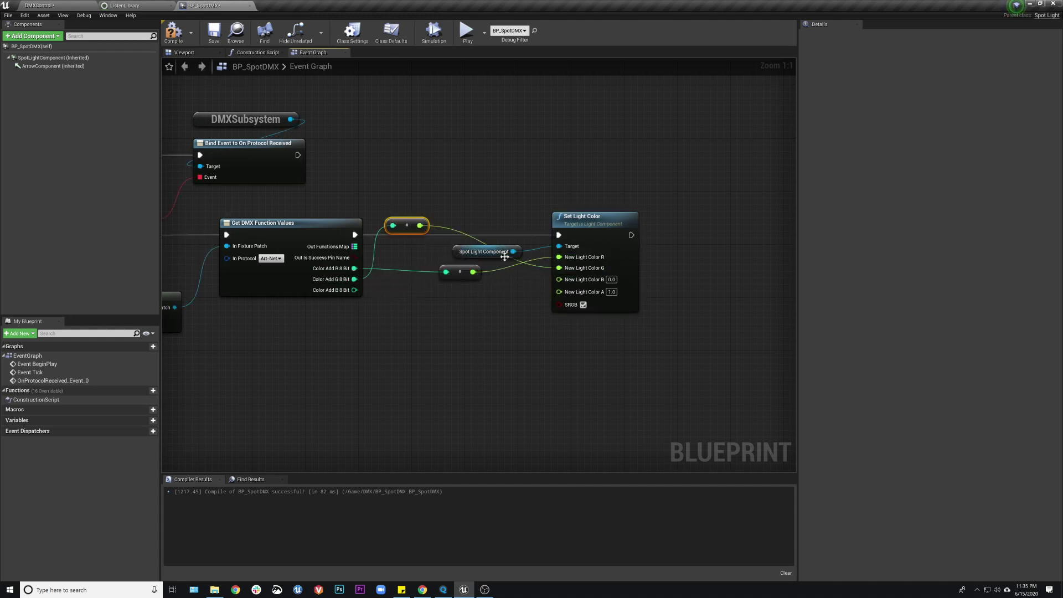
pyautogui.moveTo(355, 290); pyautogui.dragTo(559, 279)
pyautogui.moveTo(408, 221); pyautogui.dragTo(467, 298)
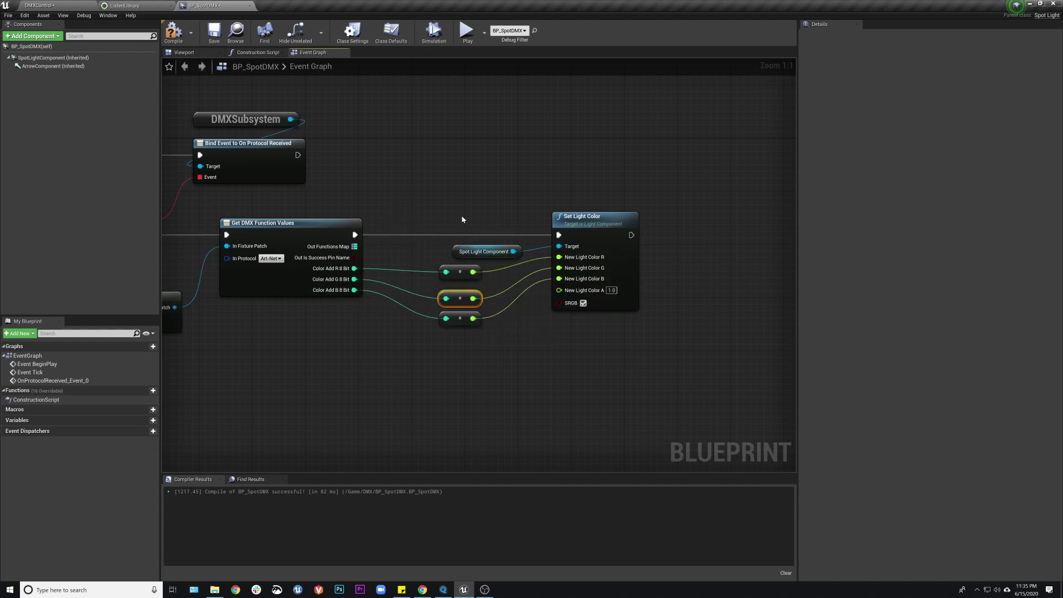
# Step: Compile and save the BP_SpotDMX blueprint
pyautogui.moveTo(461, 218); pyautogui.dragTo(589, 198, button='right')
pyautogui.scroll(-1, 497, 201)
pyautogui.click(175, 31)
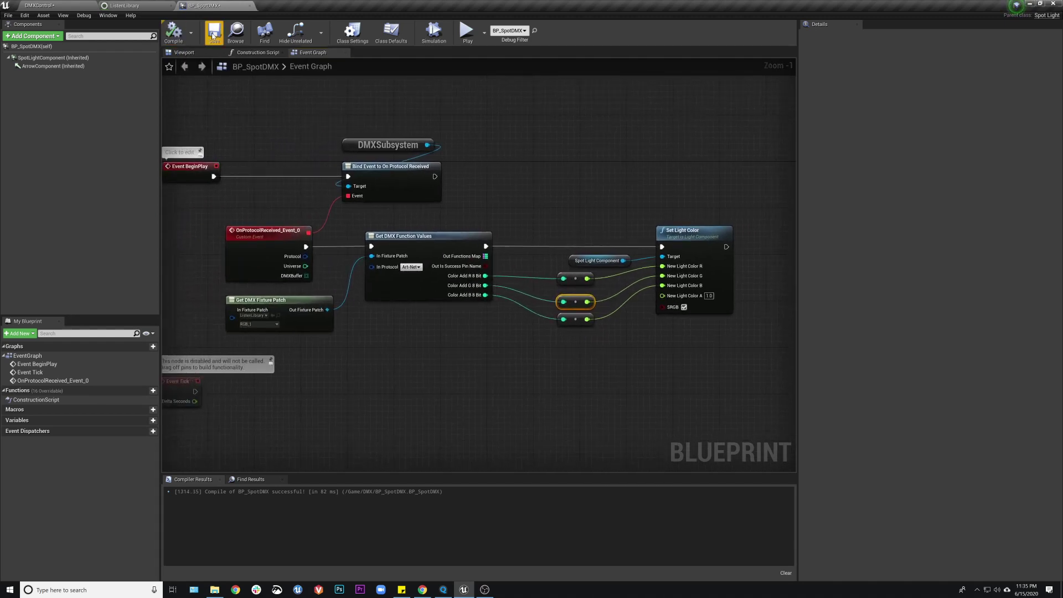
pyautogui.click(213, 32)
# Step: Play the DMXControl level in the editor and eject from the player to free the camera
pyautogui.click(40, 6)
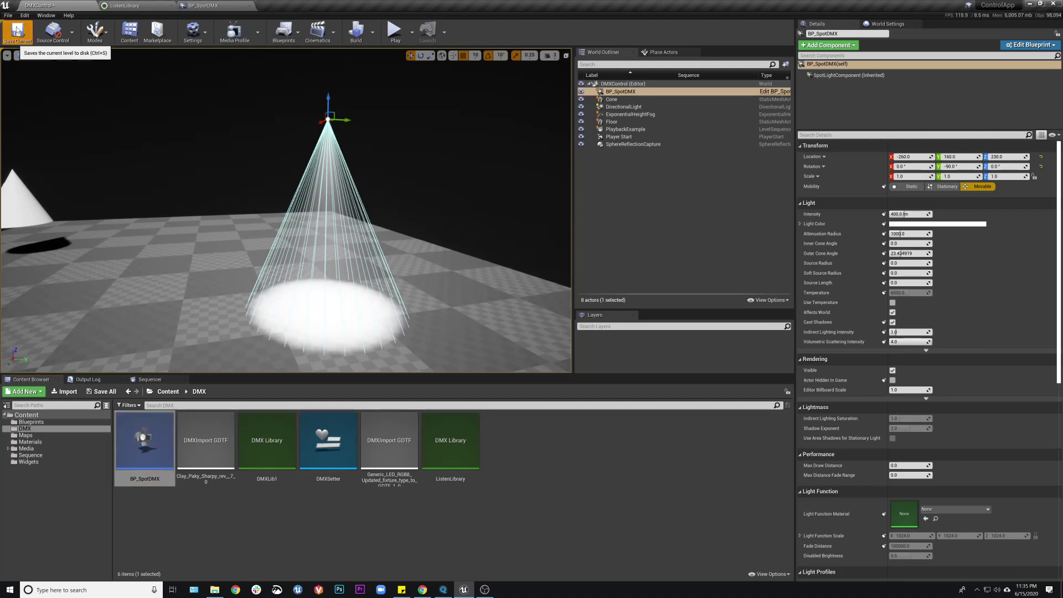
pyautogui.click(394, 30)
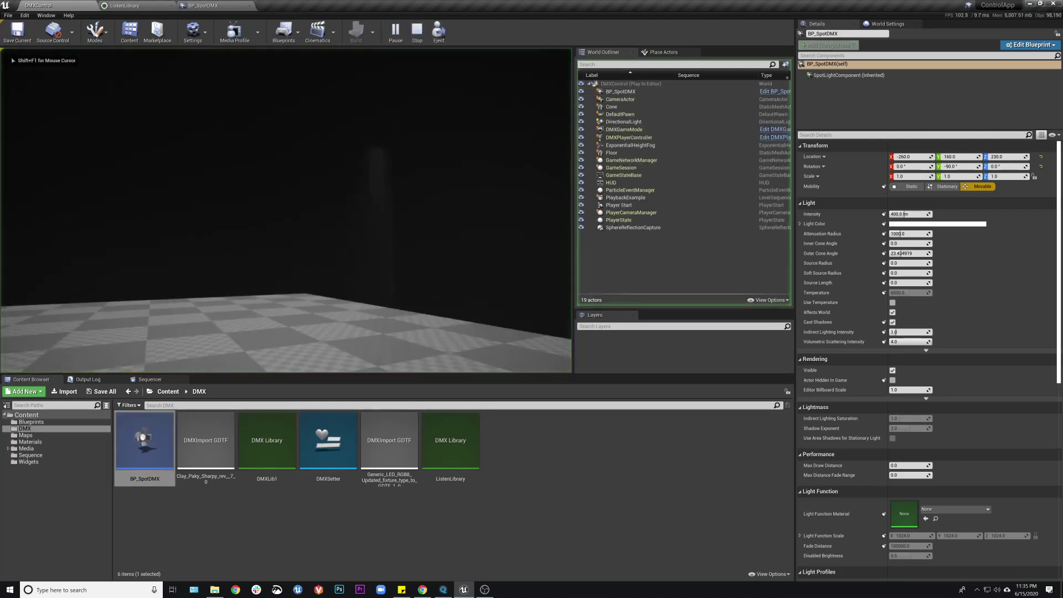
pyautogui.press('F8')
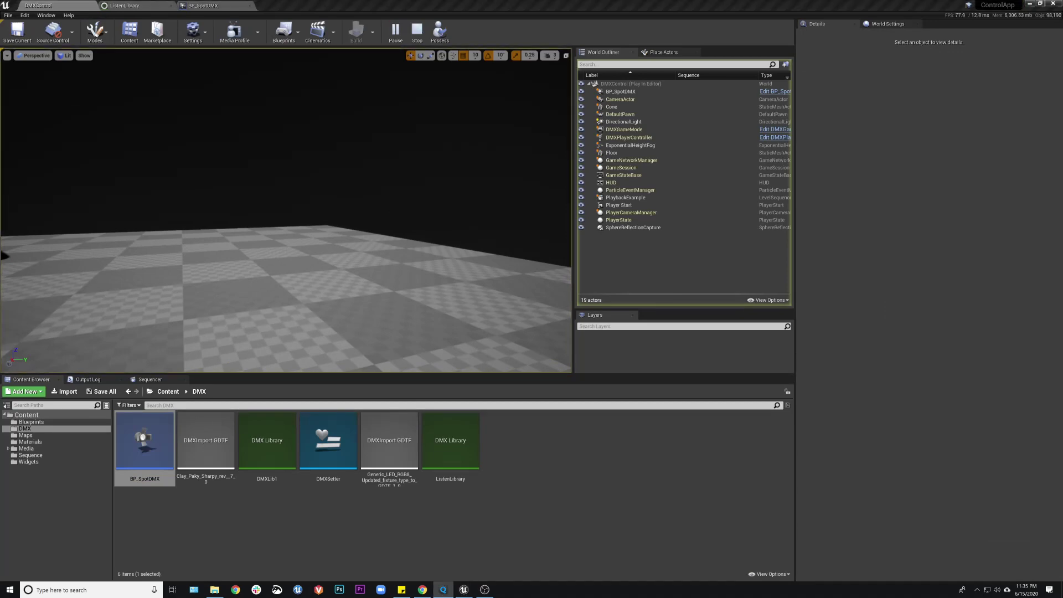
# Step: Switch to MagicQ and test the RGB group with the Red, Yellow, Green, Pink, Blue, Cyan and White colour presets
pyautogui.hotkey('alt', 'Tab')
pyautogui.click(657, 357)
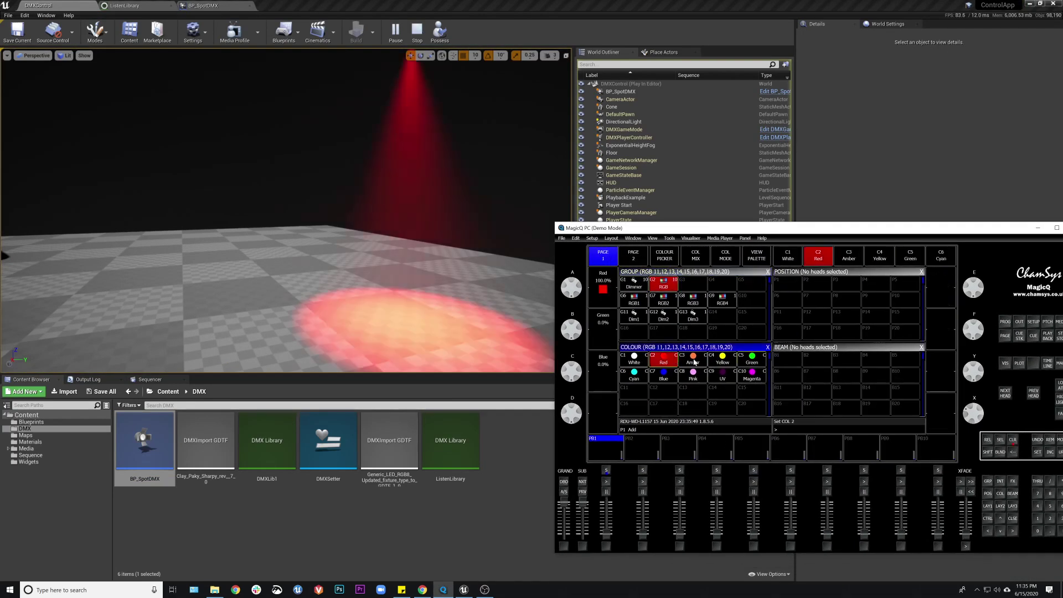
pyautogui.click(722, 359)
pyautogui.click(748, 361)
pyautogui.click(695, 374)
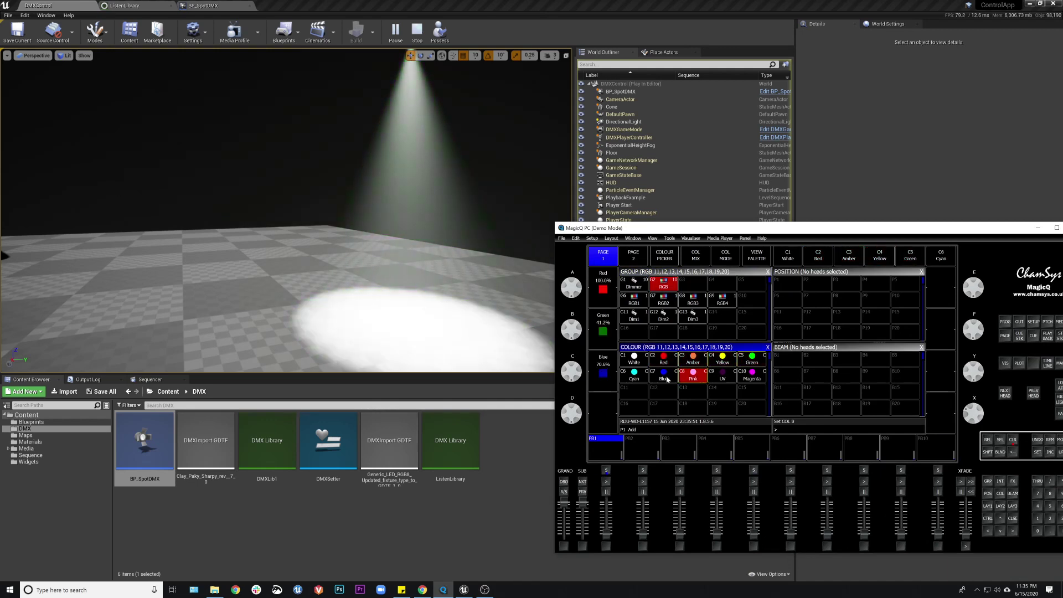
pyautogui.click(664, 375)
pyautogui.click(634, 375)
pyautogui.click(634, 358)
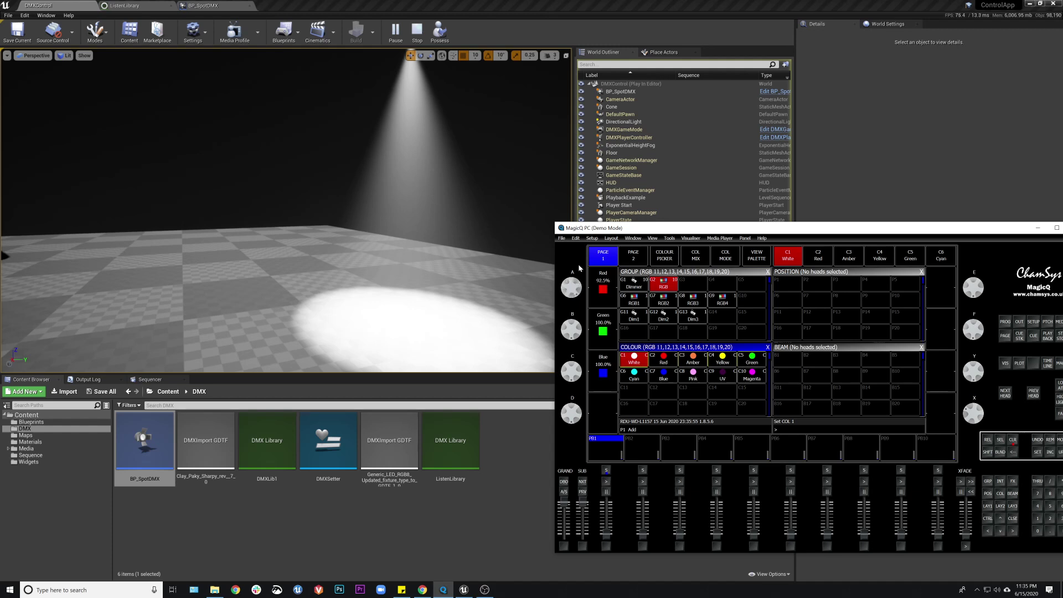
# Step: Test individual channels in MagicQ by lowering the RGB group's red and green levels to 0% and varying its blue level
pyautogui.moveTo(571, 287); pyautogui.dragTo(563, 220)
pyautogui.moveTo(579, 328); pyautogui.dragTo(569, 261)
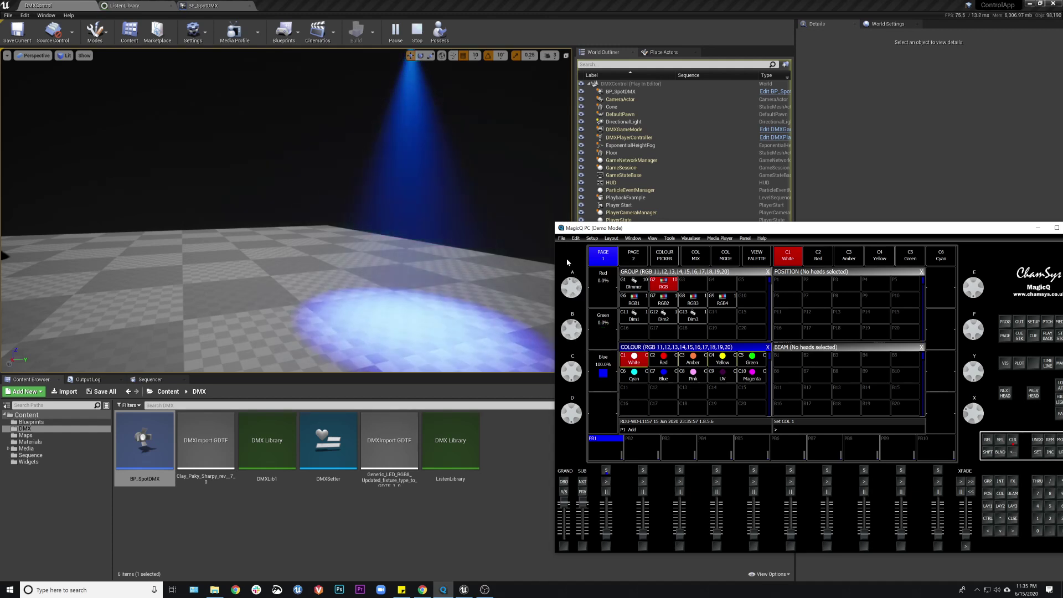
pyautogui.moveTo(576, 333); pyautogui.dragTo(574, 325)
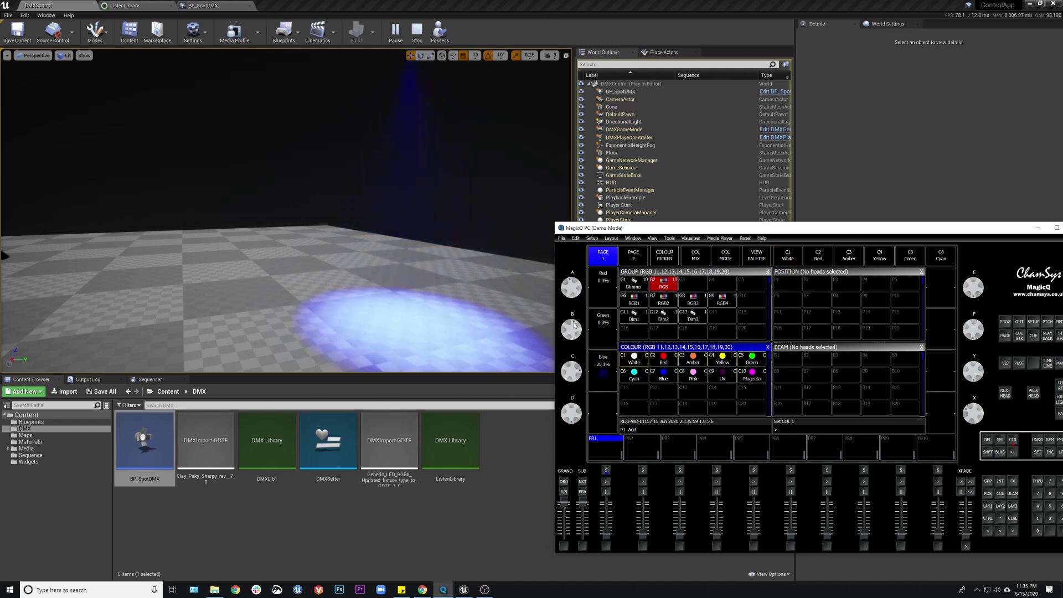
pyautogui.moveTo(573, 370); pyautogui.dragTo(573, 288)
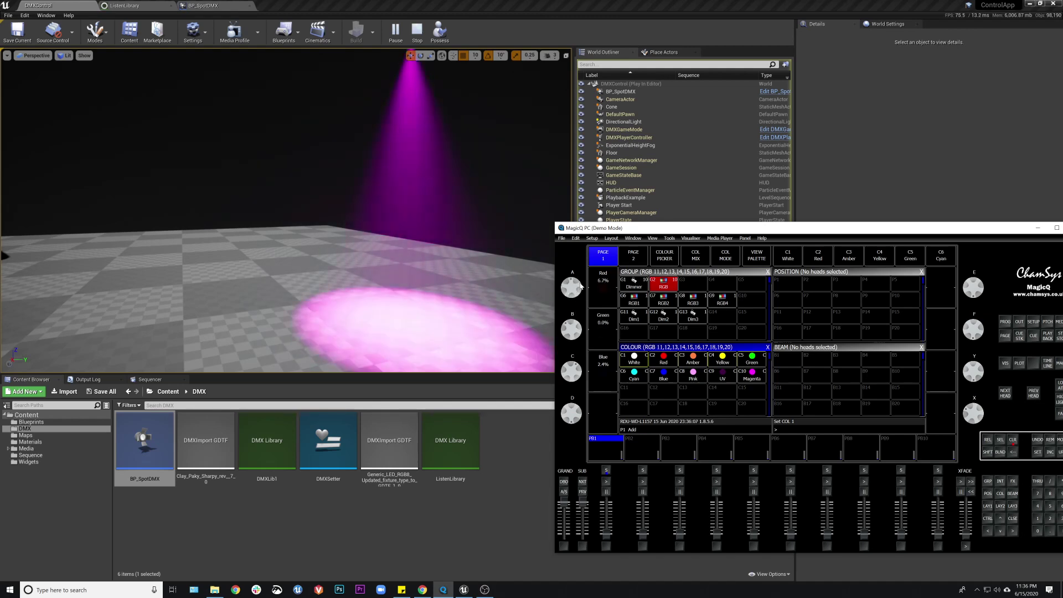
# Step: Clear the MagicQ programmer, then return to Unreal Editor and stop the play session
pyautogui.click(1014, 441)
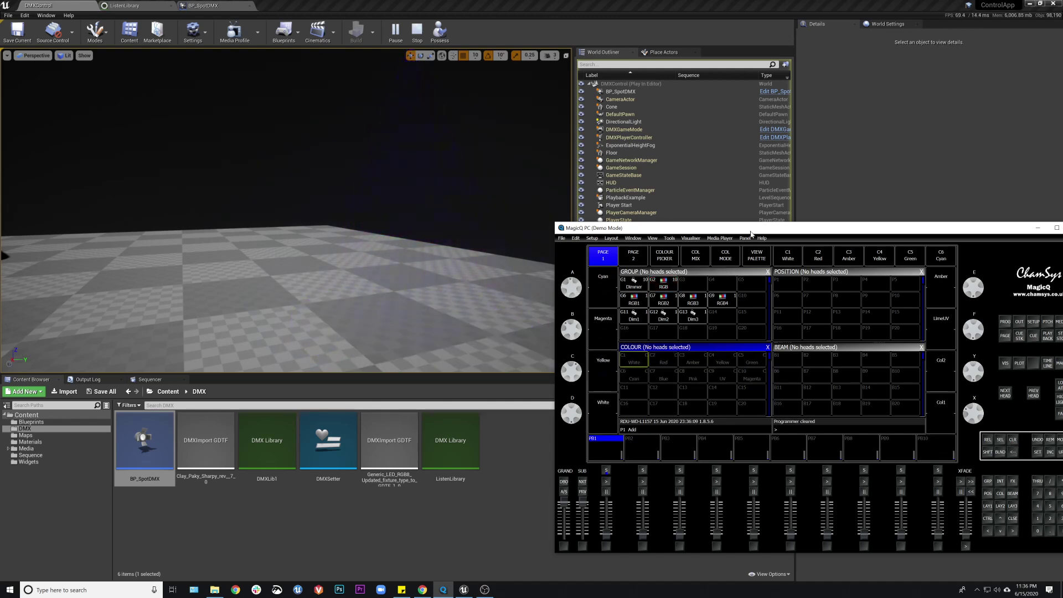
pyautogui.moveTo(751, 234); pyautogui.dragTo(1062, 233)
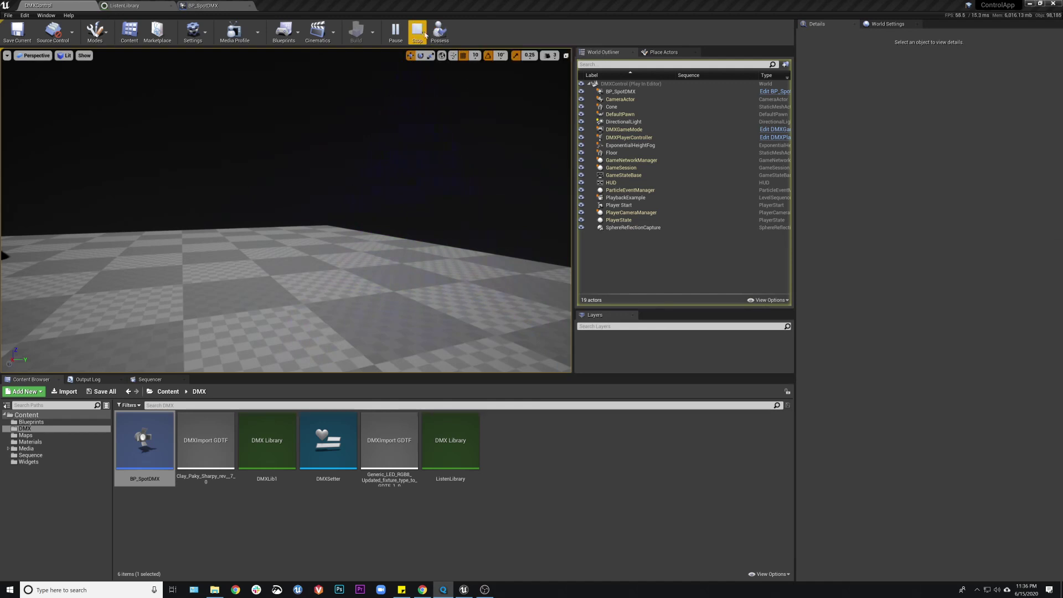
pyautogui.click(418, 32)
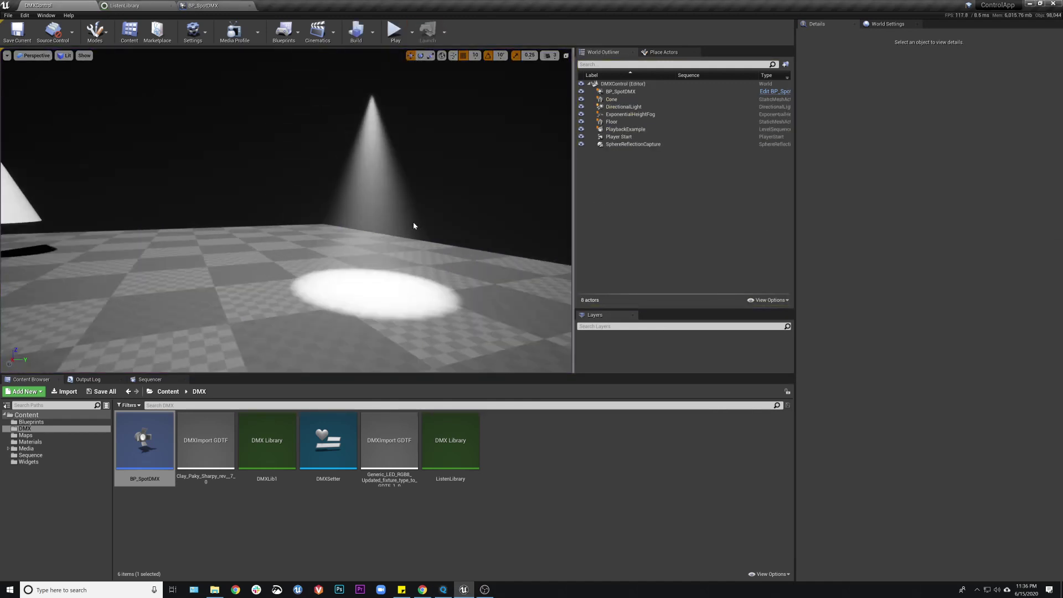
# Step: Duplicate the BP_SpotDMX light in the level along the Y axis, placing the copy at Y 280
pyautogui.click(627, 94)
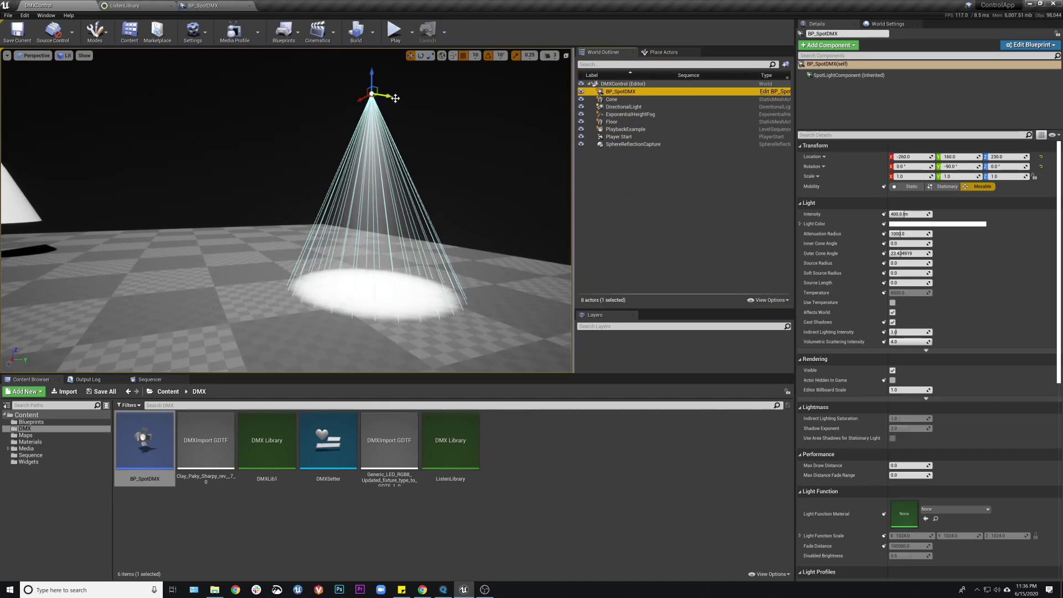
pyautogui.keyDown('alt'); pyautogui.moveTo(395, 98); pyautogui.dragTo(465, 103); pyautogui.keyUp('alt')
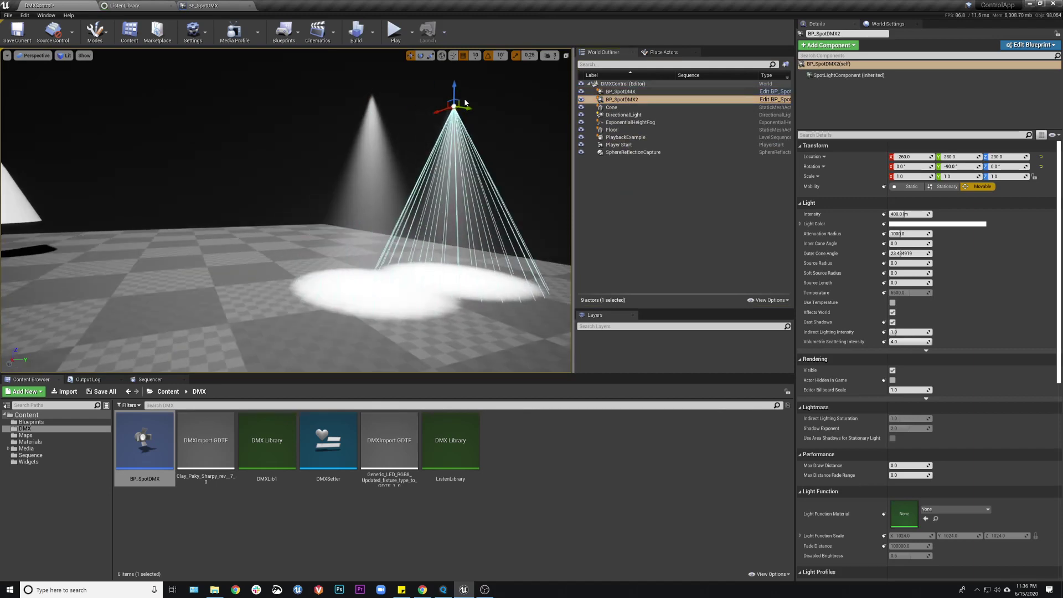
pyautogui.moveTo(465, 103)
pyautogui.mouseDown(button='right')
pyautogui.moveTo(503, 109)
pyautogui.moveTo(476, 119)
pyautogui.mouseUp(button='right')
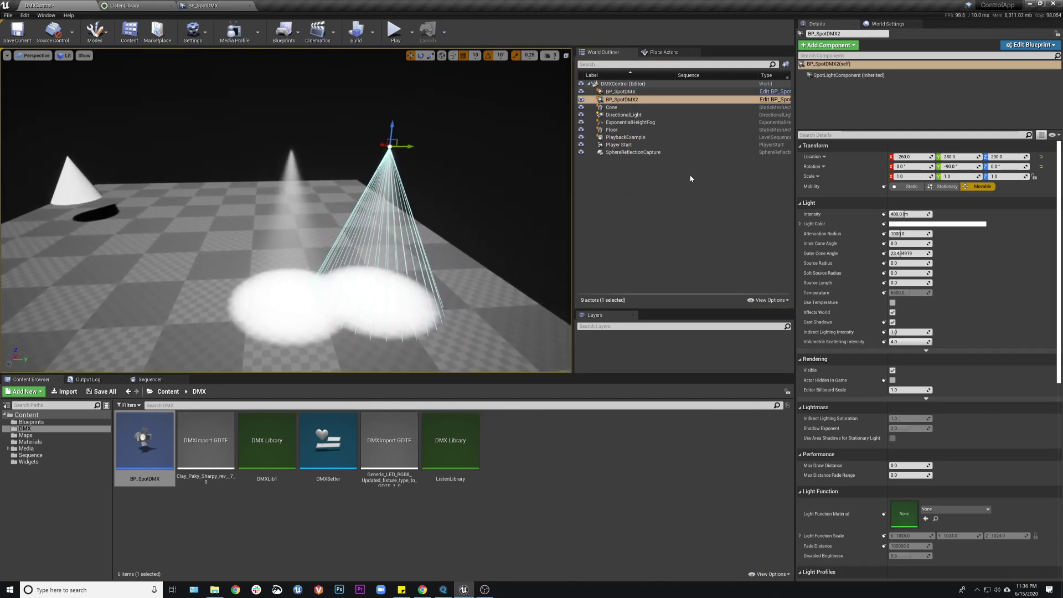
pyautogui.click(690, 178)
pyautogui.click(621, 99)
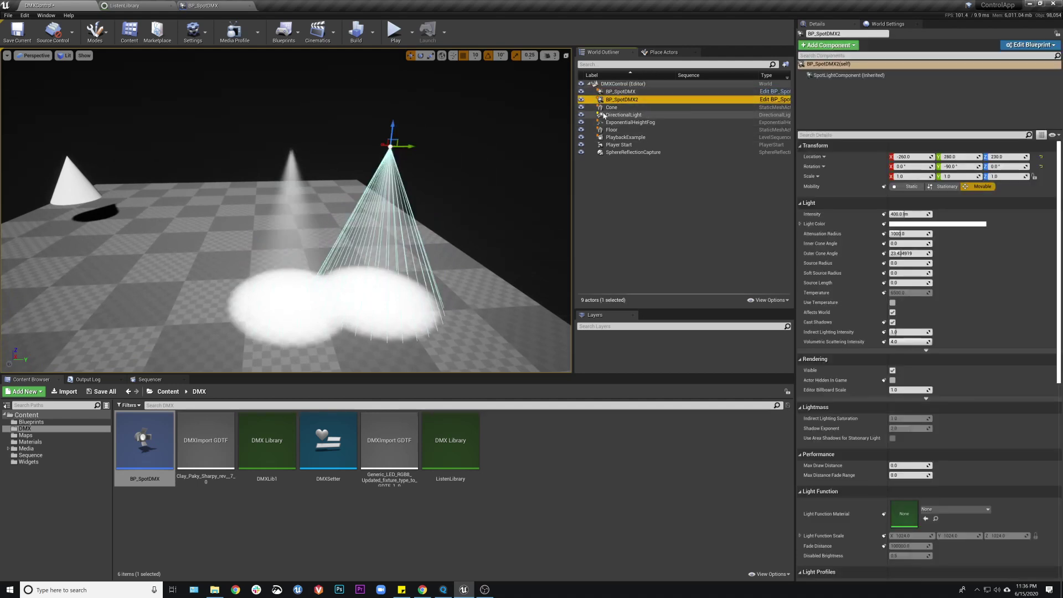
# Step: Examine how the BP_SpotDMX event graph and its asset in the DMX folder relate to the two spot lights in the level
pyautogui.click(1018, 45)
pyautogui.click(991, 62)
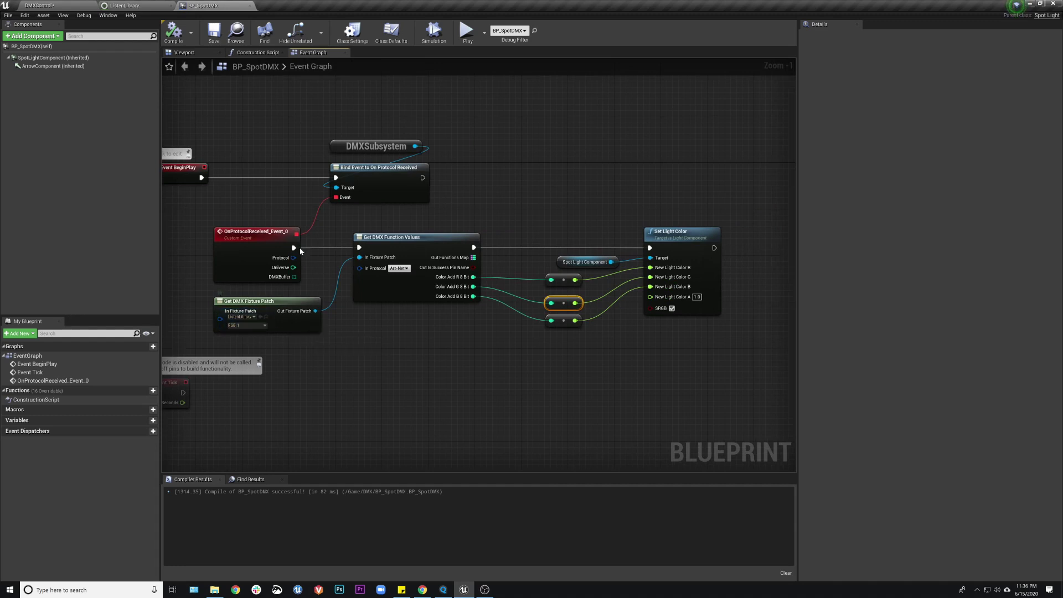
pyautogui.click(58, 6)
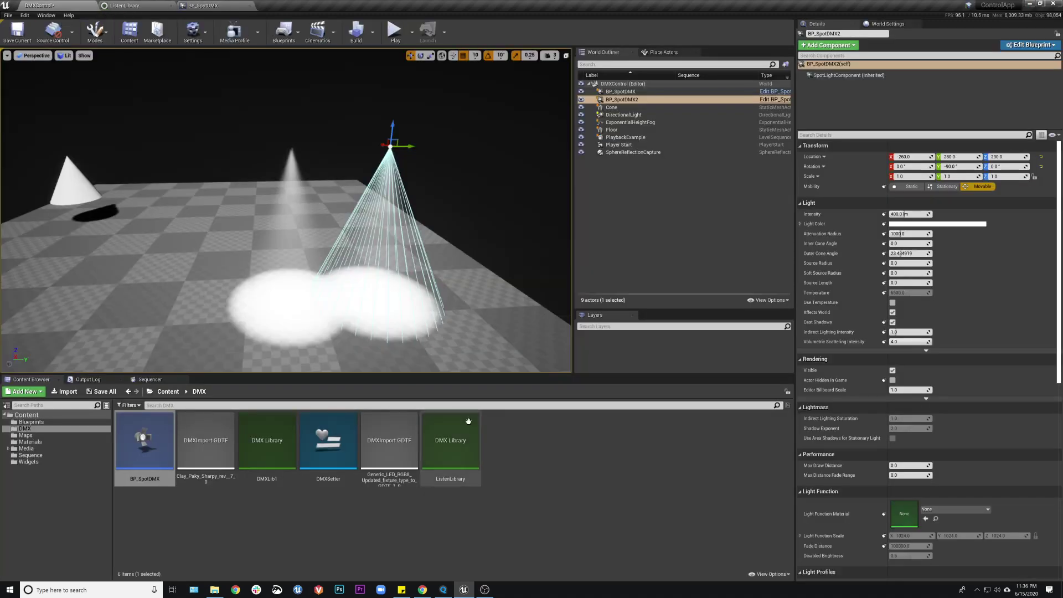
pyautogui.moveTo(523, 203); pyautogui.dragTo(453, 190)
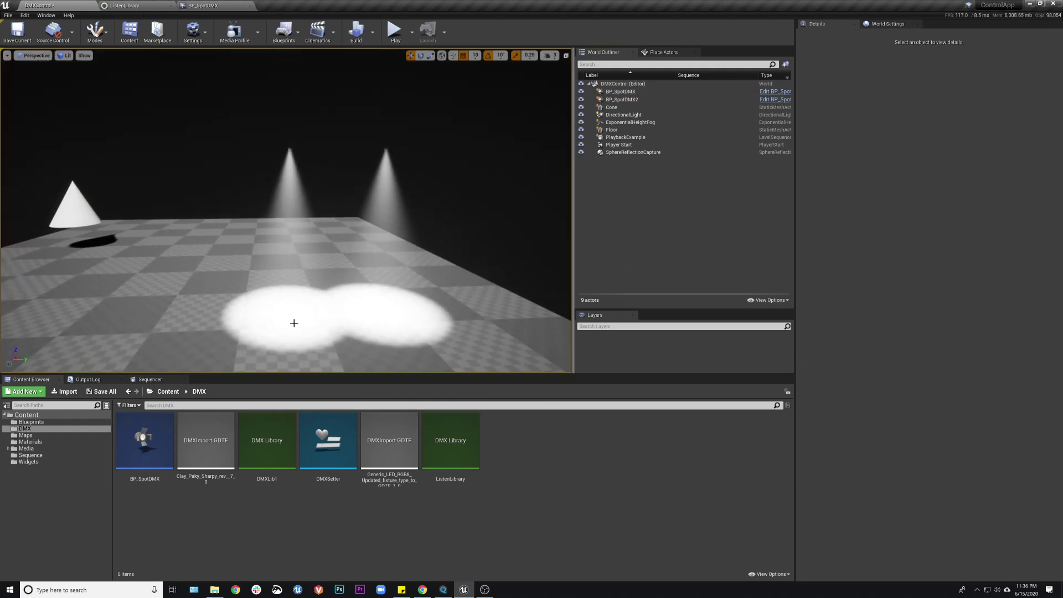
pyautogui.click(44, 422)
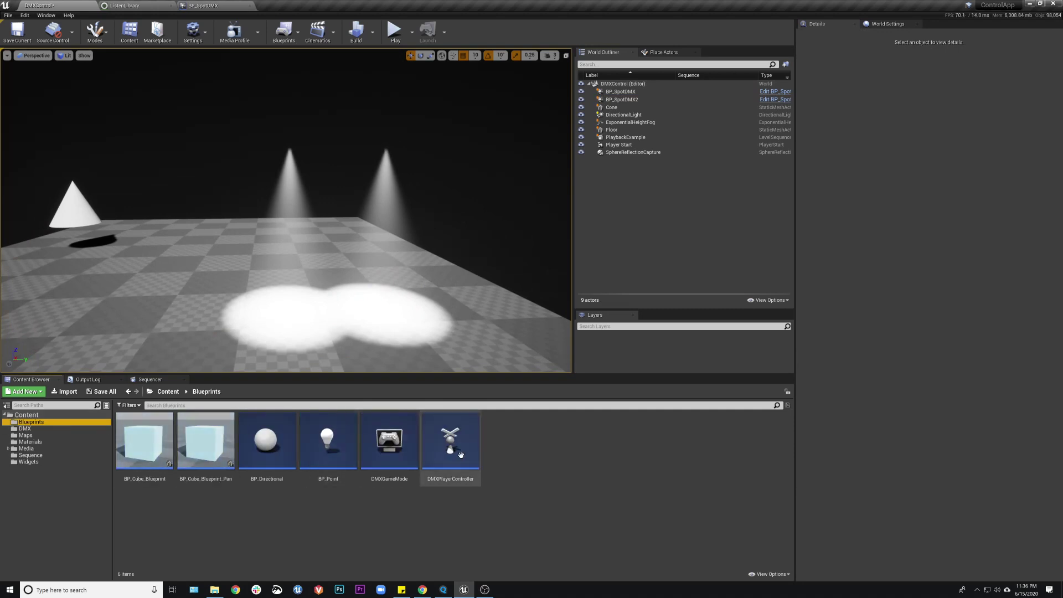
pyautogui.click(36, 429)
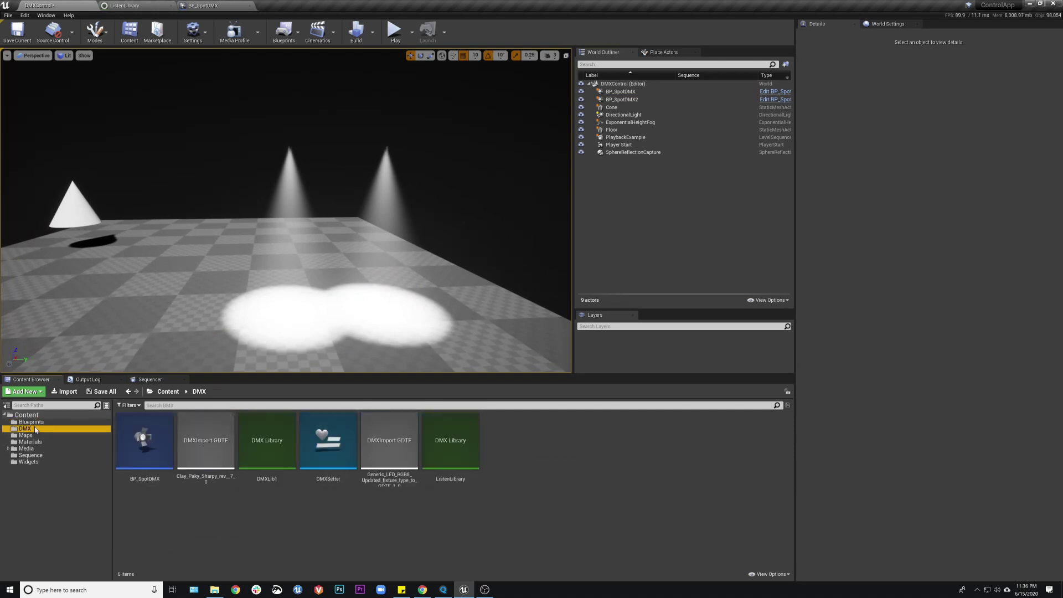
pyautogui.click(144, 439)
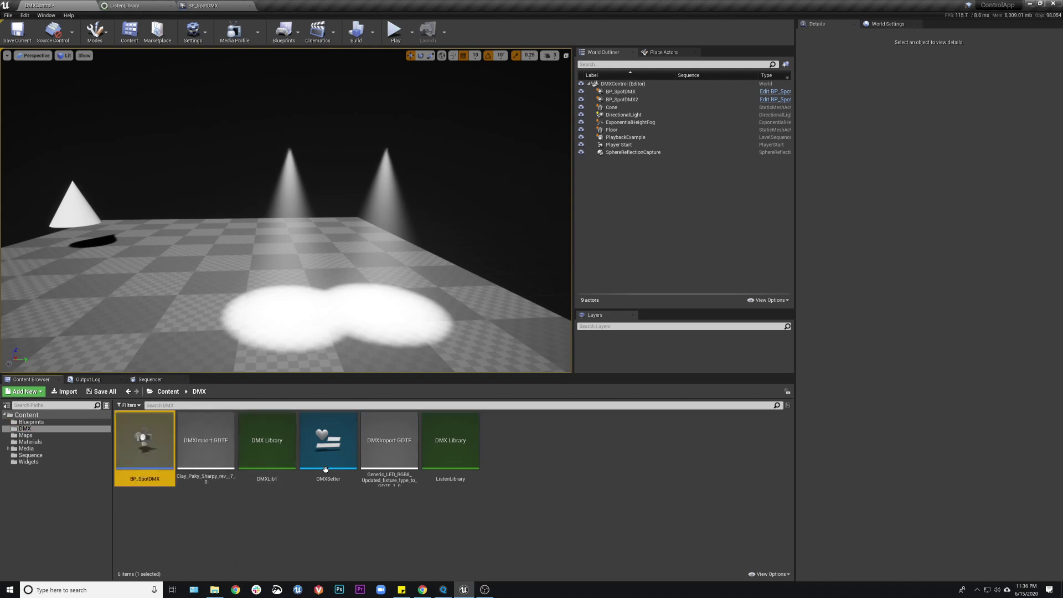
pyautogui.click(621, 91)
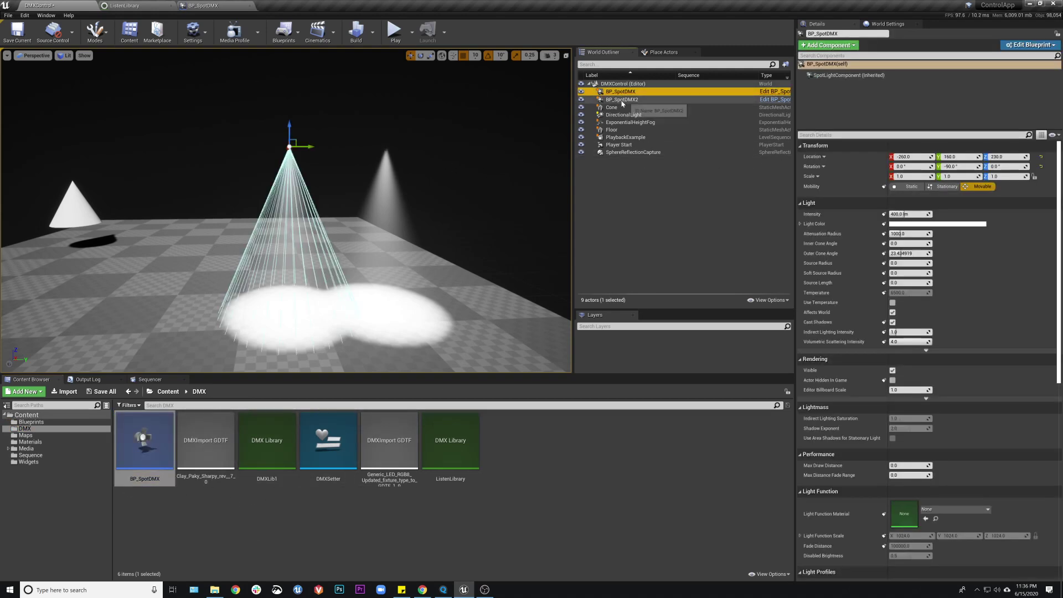
pyautogui.click(640, 202)
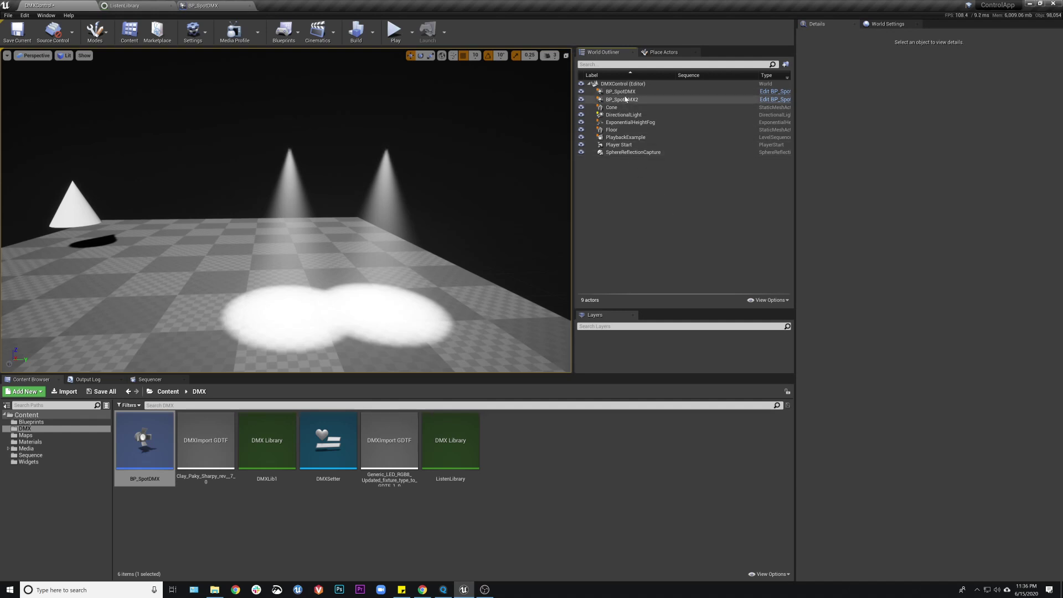
# Step: Move the disabled Event Tick node well below the DMX nodes in the BP_SpotDMX event graph
pyautogui.click(203, 5)
pyautogui.scroll(-1, 557, 166)
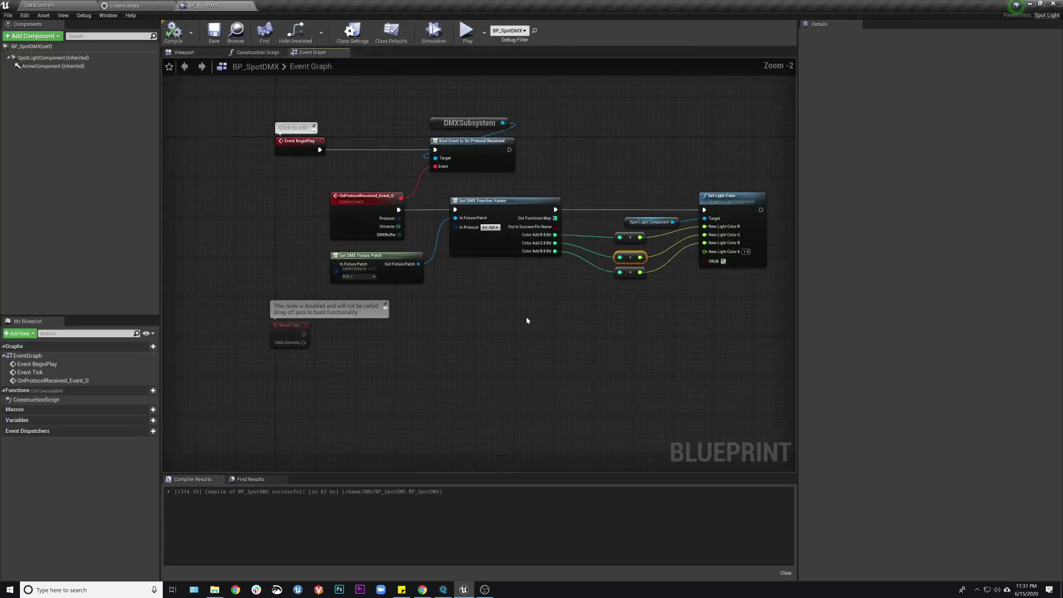
pyautogui.moveTo(329, 341); pyautogui.dragTo(279, 298, button='right')
pyautogui.click(234, 316)
pyautogui.moveTo(233, 316); pyautogui.dragTo(229, 421)
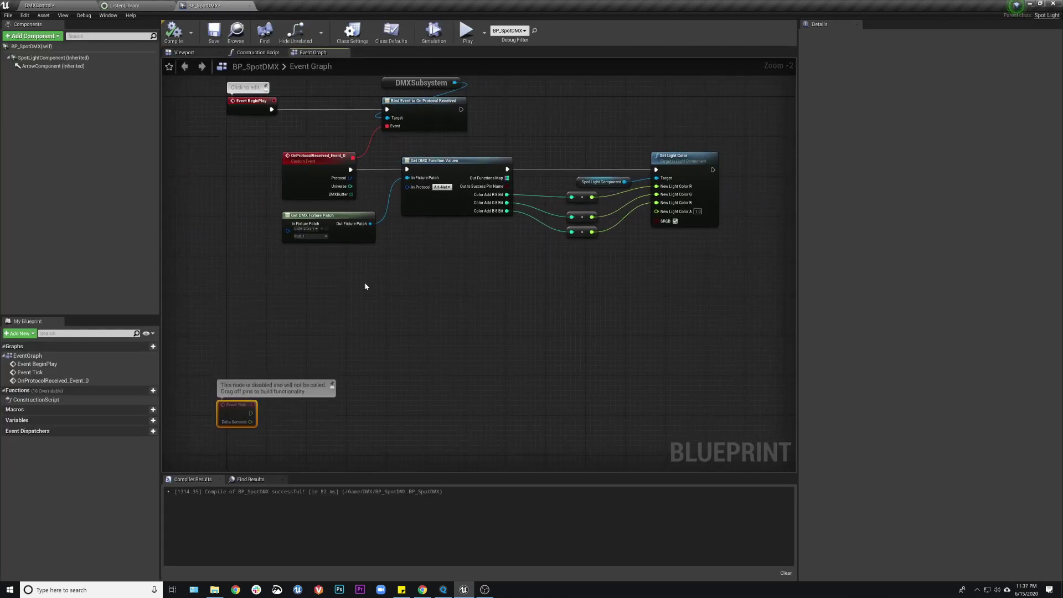
pyautogui.moveTo(430, 271); pyautogui.dragTo(412, 339, button='right')
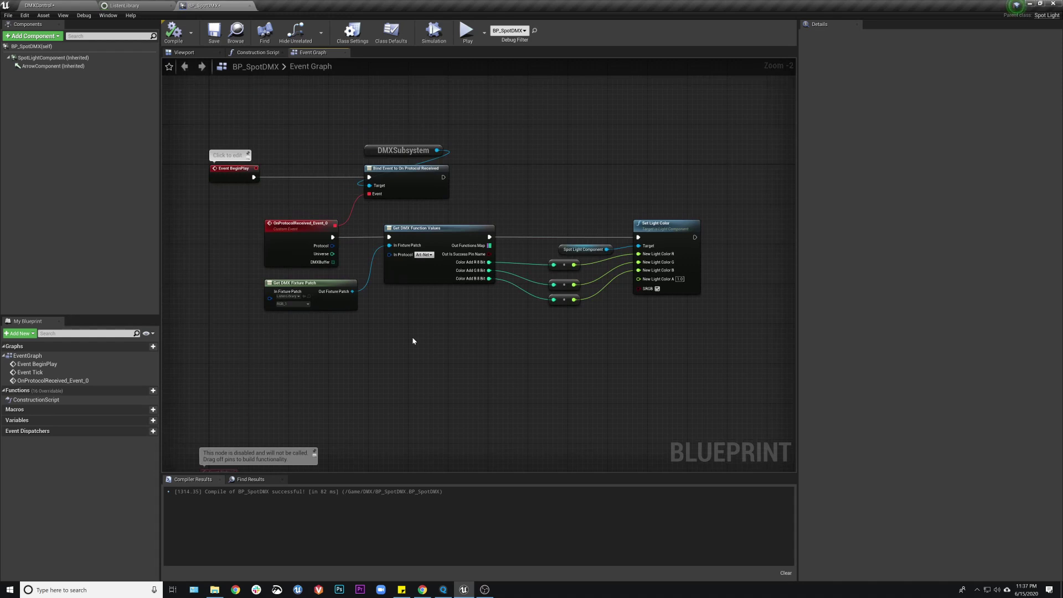
# Step: Add a DMX component to the BP_SpotDMX blueprint
pyautogui.click(318, 283)
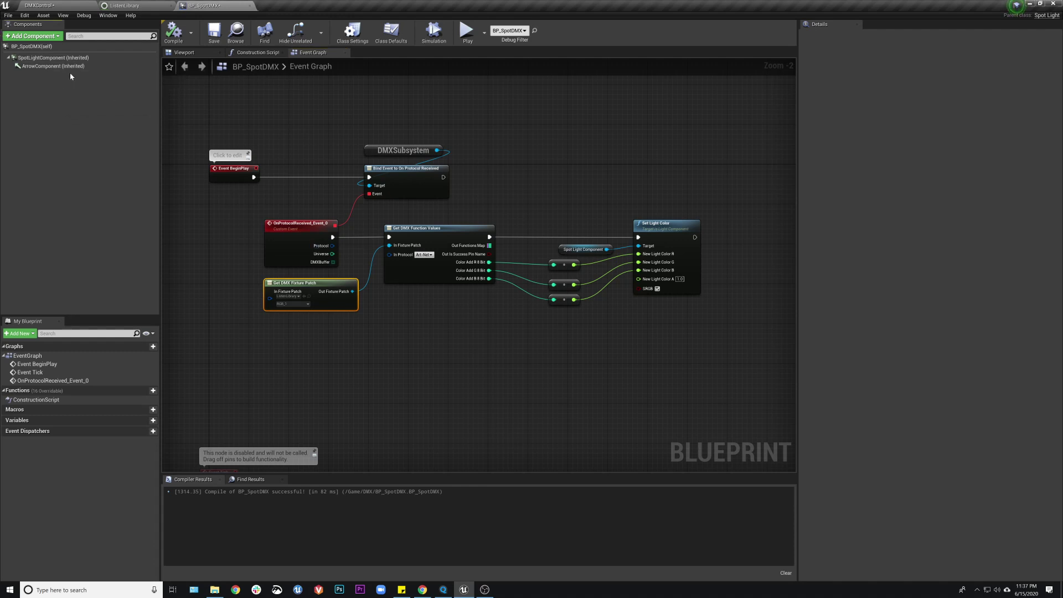
pyautogui.click(32, 36)
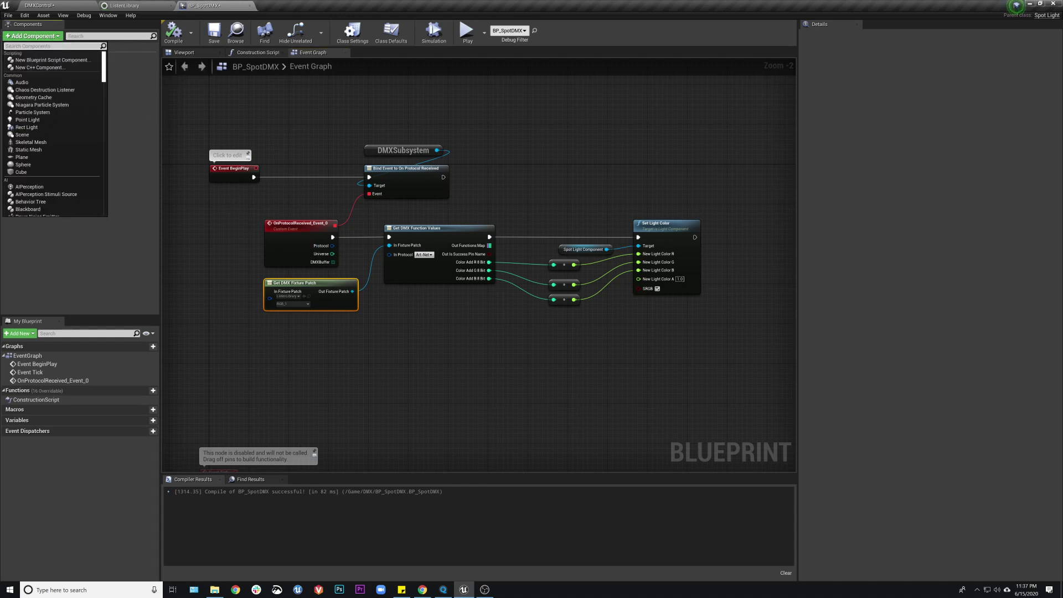
pyautogui.write('dmx')
pyautogui.click(55, 60)
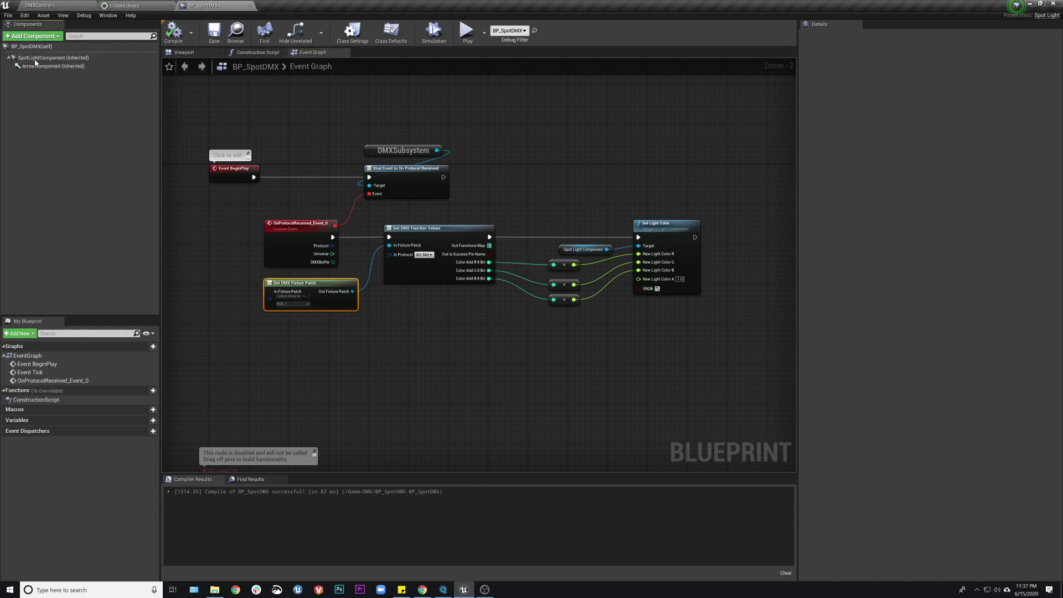
pyautogui.press('Return')
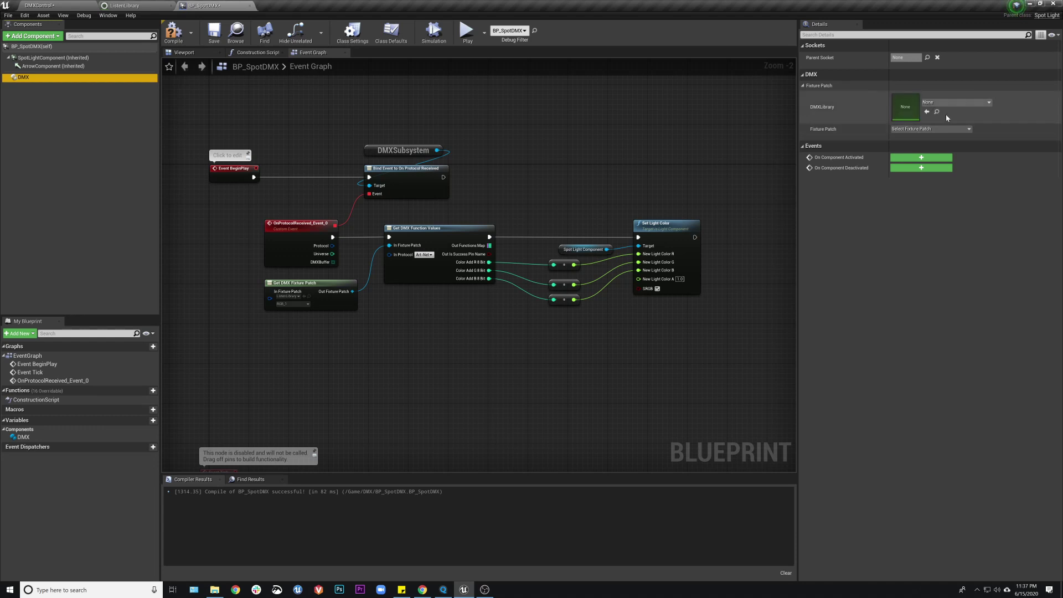
# Step: Place a DMX component reference in the event graph and add a Get Fixture Patch node fed by it
pyautogui.moveTo(331, 146); pyautogui.dragTo(353, 134, button='right')
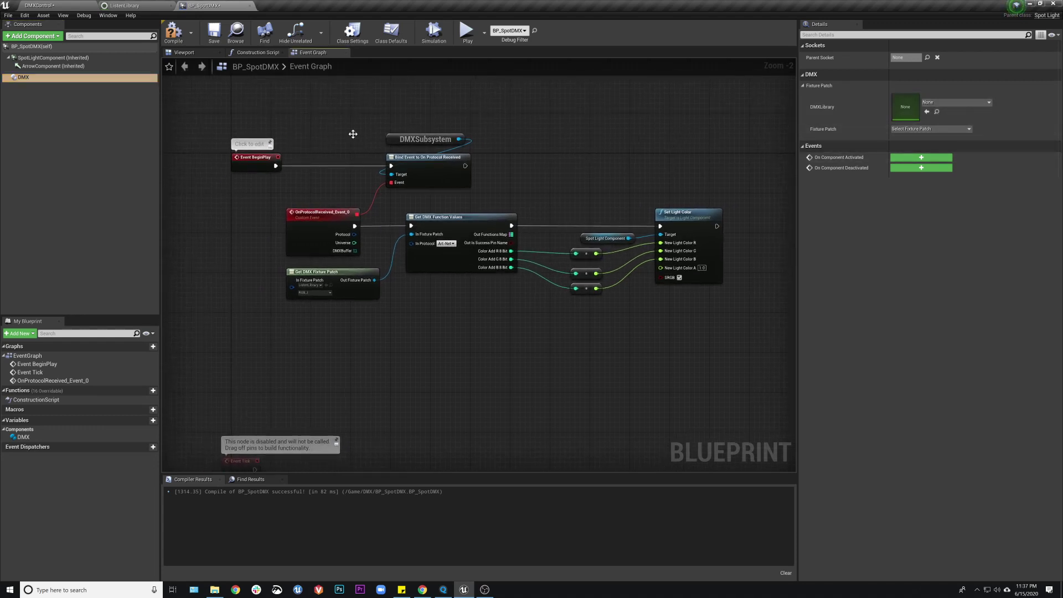
pyautogui.moveTo(23, 77); pyautogui.dragTo(237, 361)
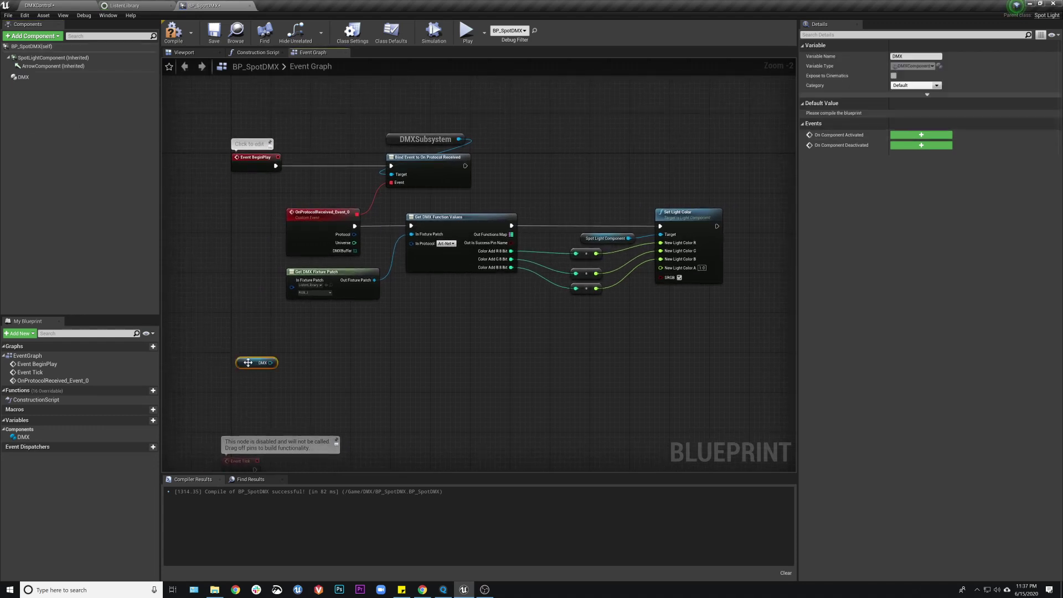
pyautogui.moveTo(289, 353); pyautogui.dragTo(271, 345, button='right')
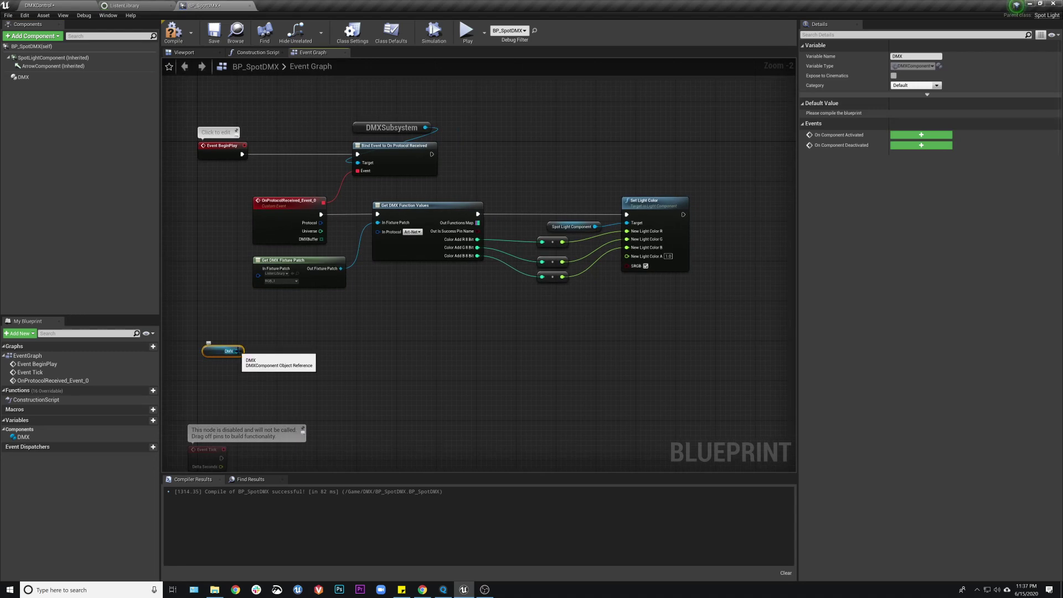
pyautogui.moveTo(234, 352); pyautogui.dragTo(279, 341)
pyautogui.write('get')
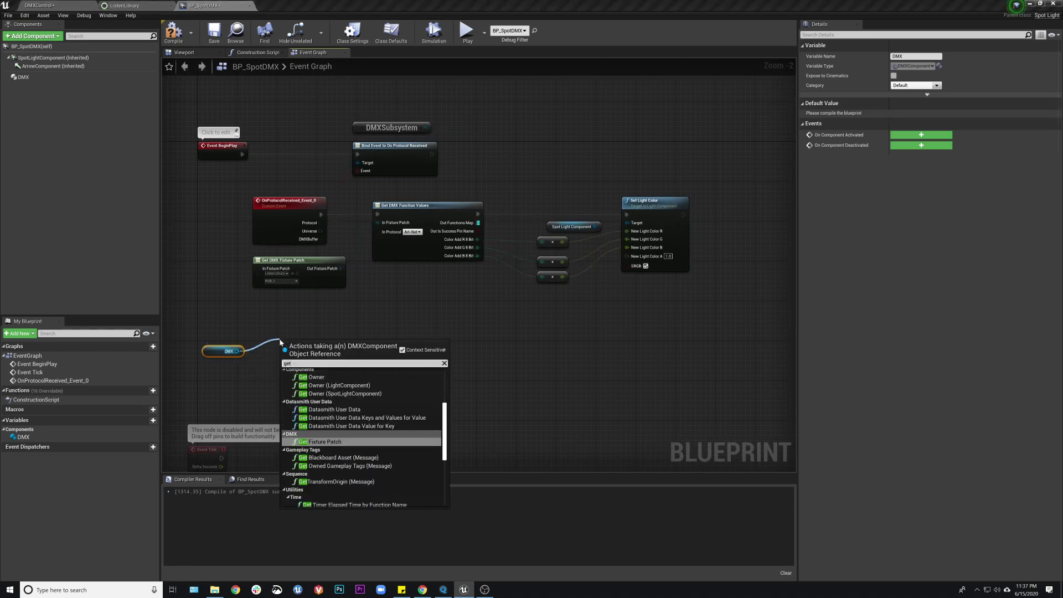
pyautogui.click(324, 441)
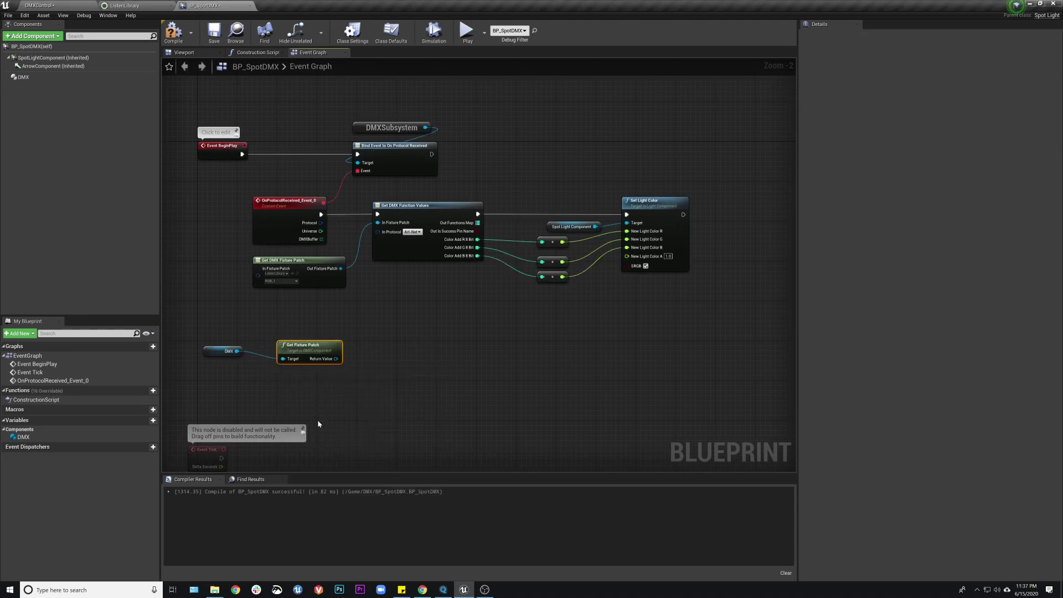
# Step: Arrange the DMX and Get Fixture Patch nodes, wire the Return Value into In Fixture Patch of Get DMX Function Values, and compile and save
pyautogui.moveTo(325, 348); pyautogui.dragTo(304, 302)
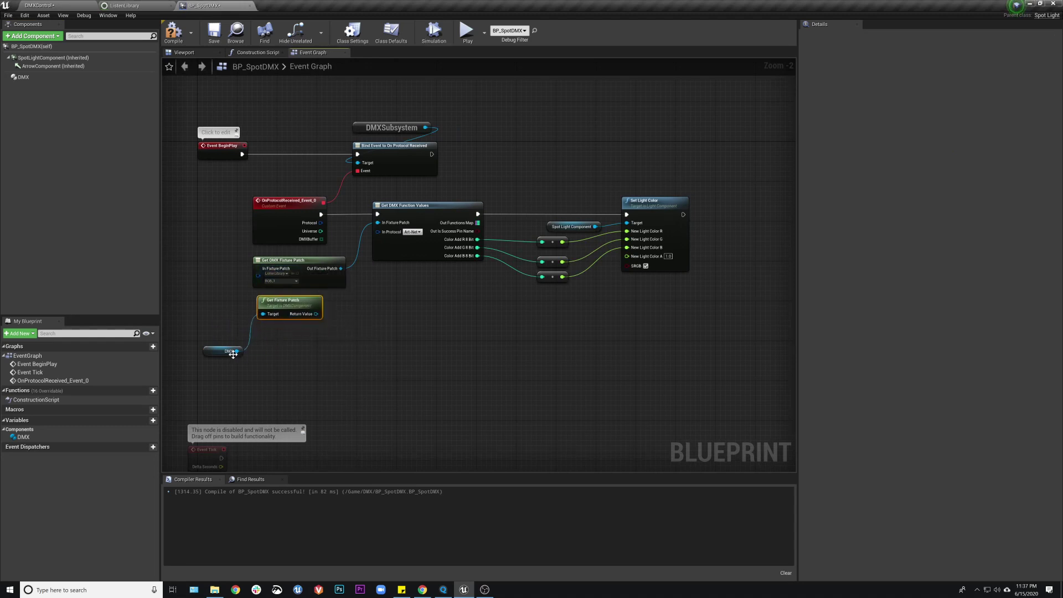
pyautogui.moveTo(219, 353); pyautogui.dragTo(232, 321)
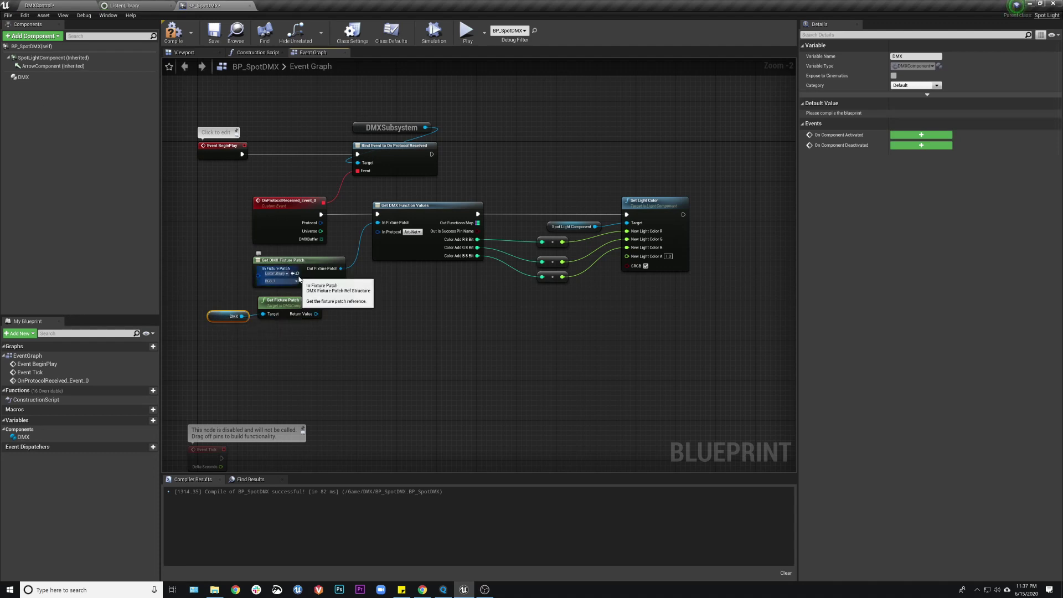
pyautogui.moveTo(310, 307); pyautogui.dragTo(311, 312)
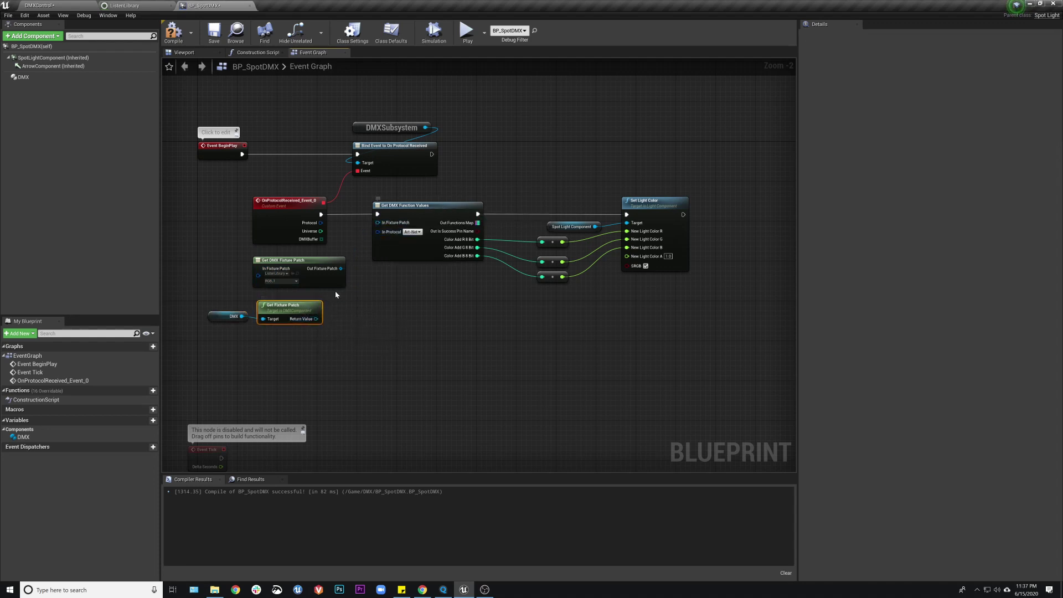
pyautogui.moveTo(316, 319); pyautogui.dragTo(378, 222)
pyautogui.click(432, 210)
pyautogui.click(174, 31)
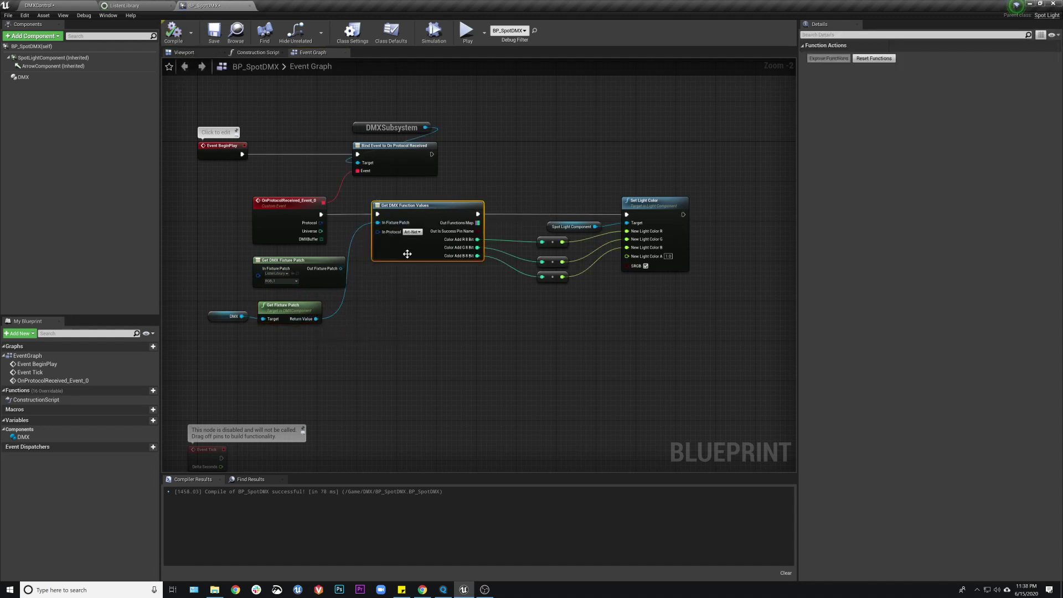
pyautogui.click(524, 188)
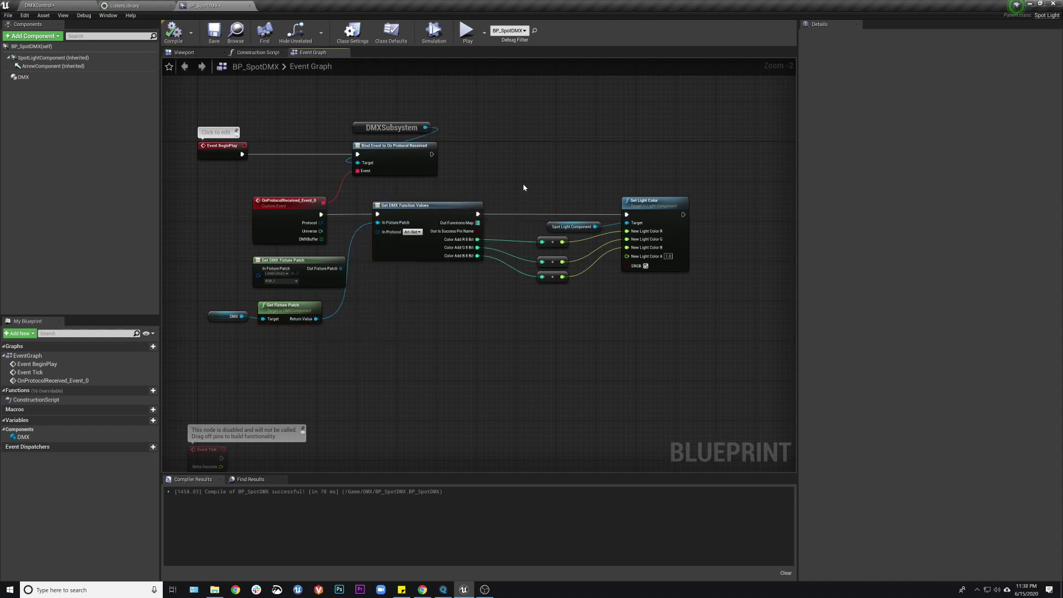
pyautogui.click(216, 32)
# Step: Reset the exposed functions on the Get DMX Function Values node
pyautogui.click(451, 210)
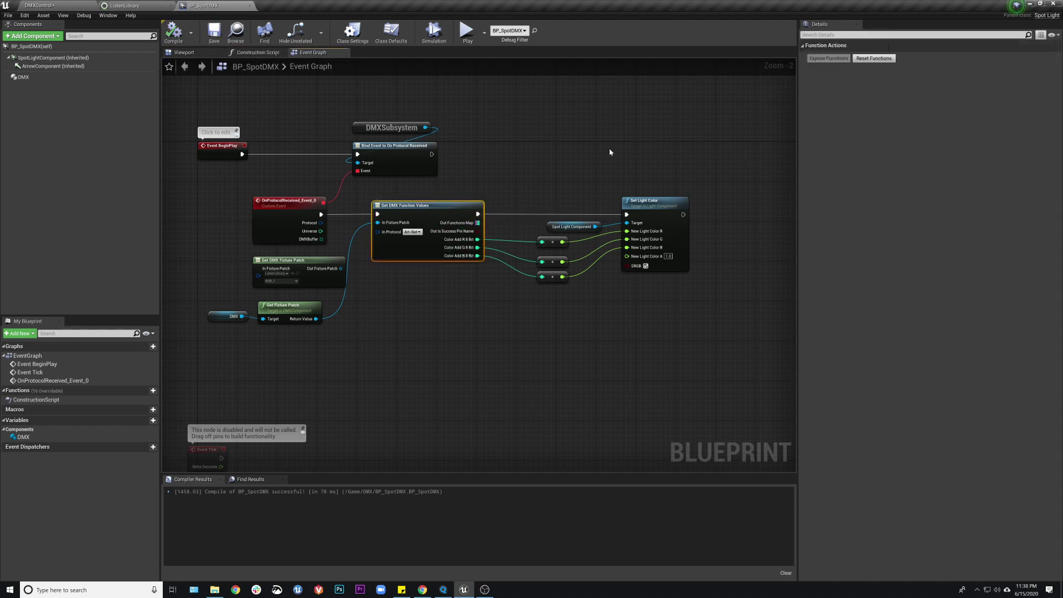
pyautogui.click(874, 59)
pyautogui.click(550, 152)
pyautogui.click(437, 209)
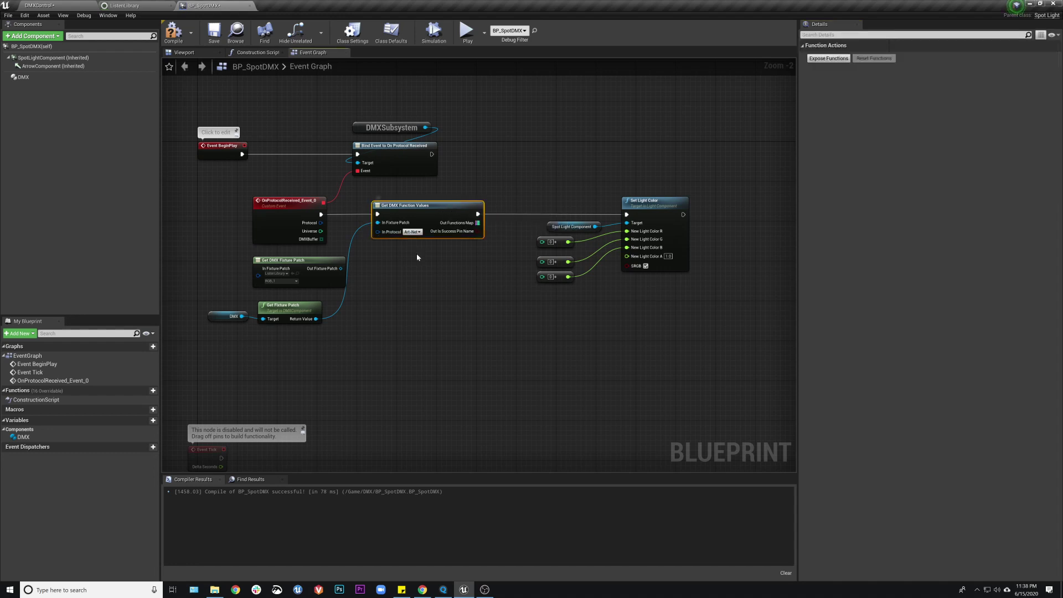
# Step: Space out the Get DMX Fixture Patch, Get Fixture Patch and Get DMX Function Values nodes, and compile the blueprint
pyautogui.moveTo(307, 305); pyautogui.dragTo(280, 262)
pyautogui.moveTo(319, 303); pyautogui.dragTo(318, 308)
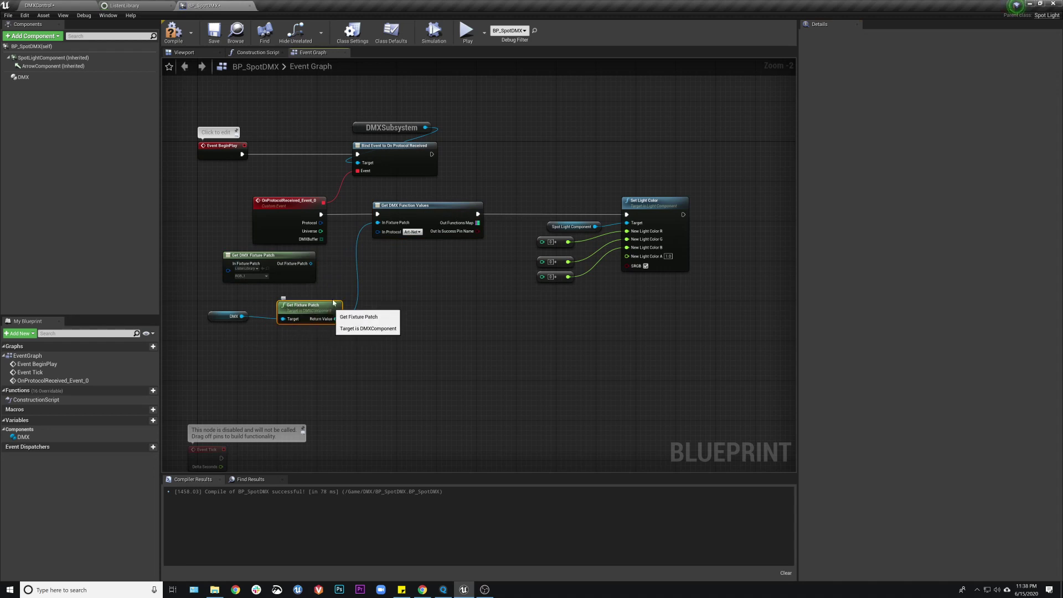
pyautogui.click(438, 208)
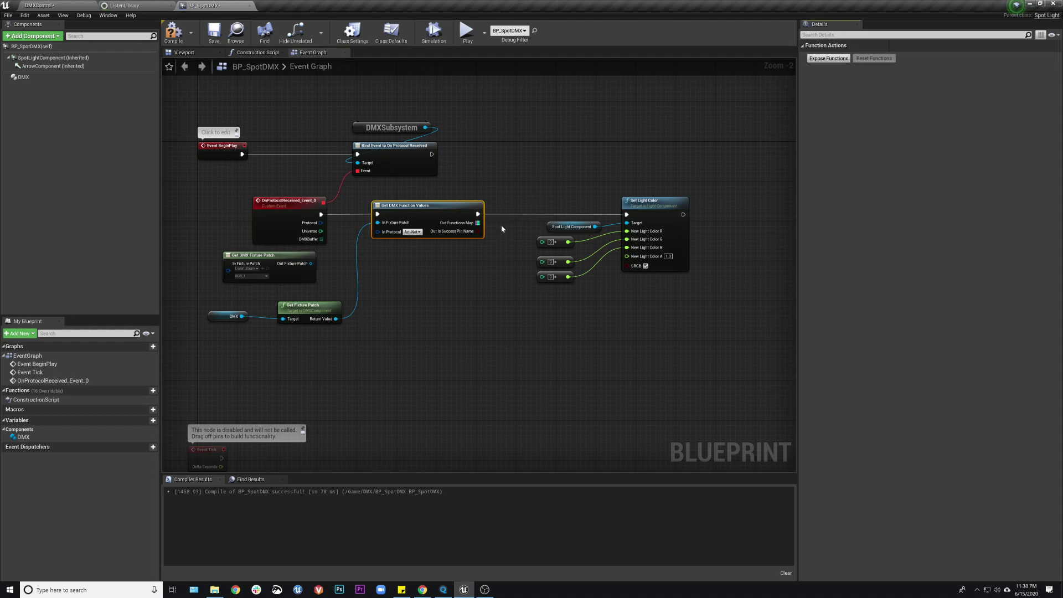
pyautogui.click(173, 32)
pyautogui.click(231, 317)
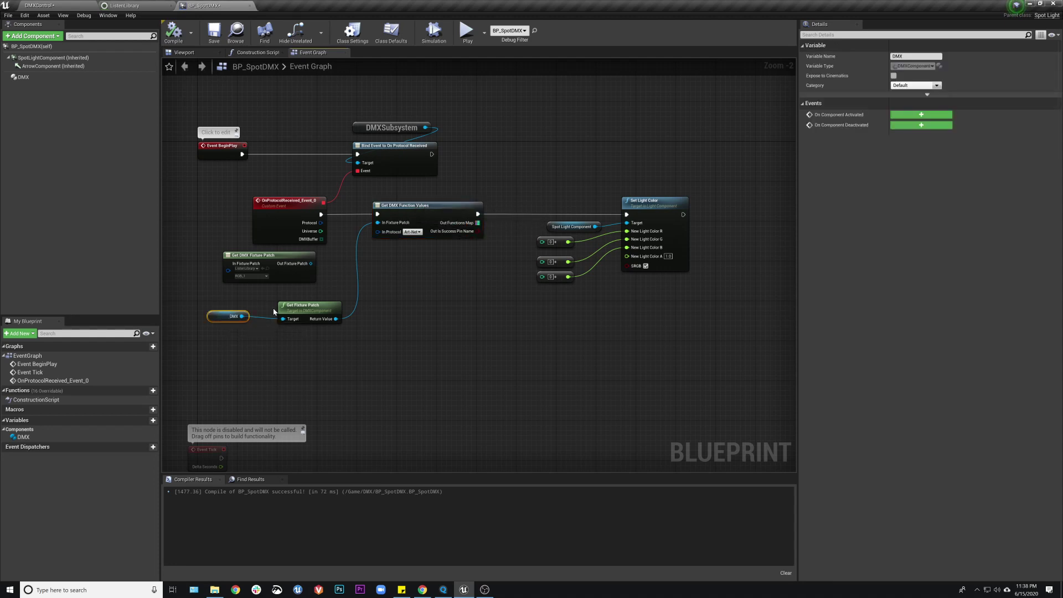
pyautogui.moveTo(321, 304); pyautogui.dragTo(326, 304)
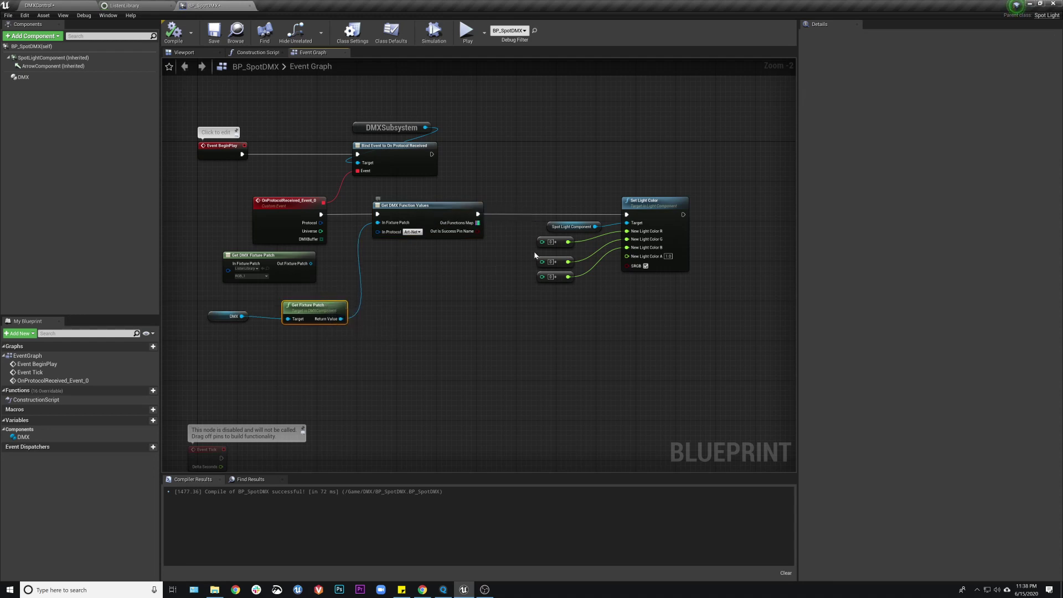
pyautogui.moveTo(480, 237); pyautogui.dragTo(469, 236)
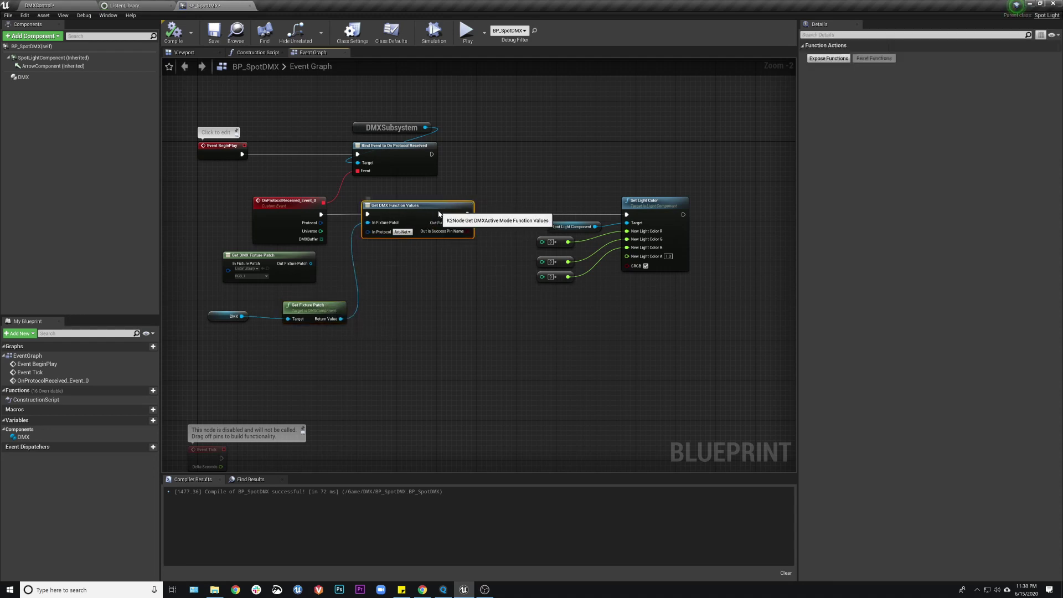
# Step: Move the Set Light Color node with its component reference and conversion nodes farther away from Get DMX Function Values
pyautogui.moveTo(528, 192); pyautogui.dragTo(460, 199, button='right')
pyautogui.moveTo(461, 196); pyautogui.dragTo(612, 301)
pyautogui.moveTo(594, 214); pyautogui.dragTo(654, 214)
pyautogui.click(474, 220)
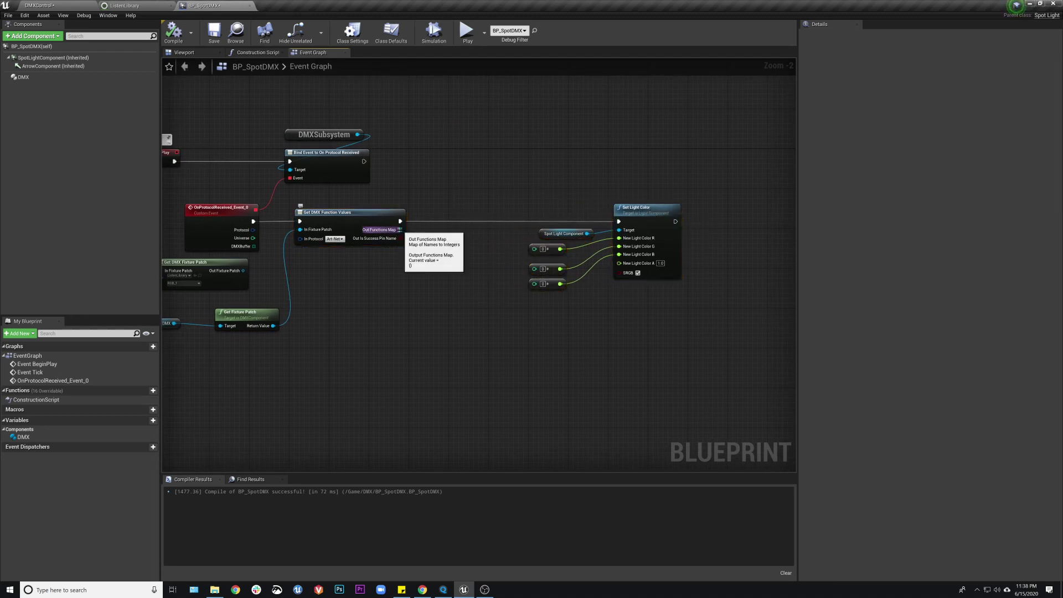
# Step: Add a map Find node from Out Functions Map and connect its output to the conversion node for New Light Color R
pyautogui.moveTo(399, 230); pyautogui.dragTo(449, 259)
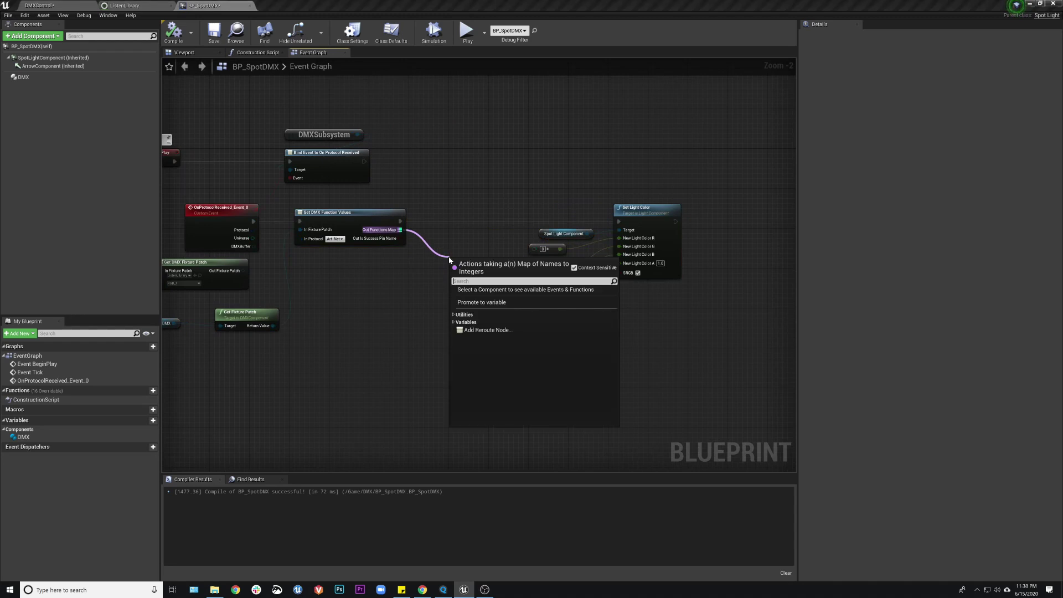
pyautogui.write('find')
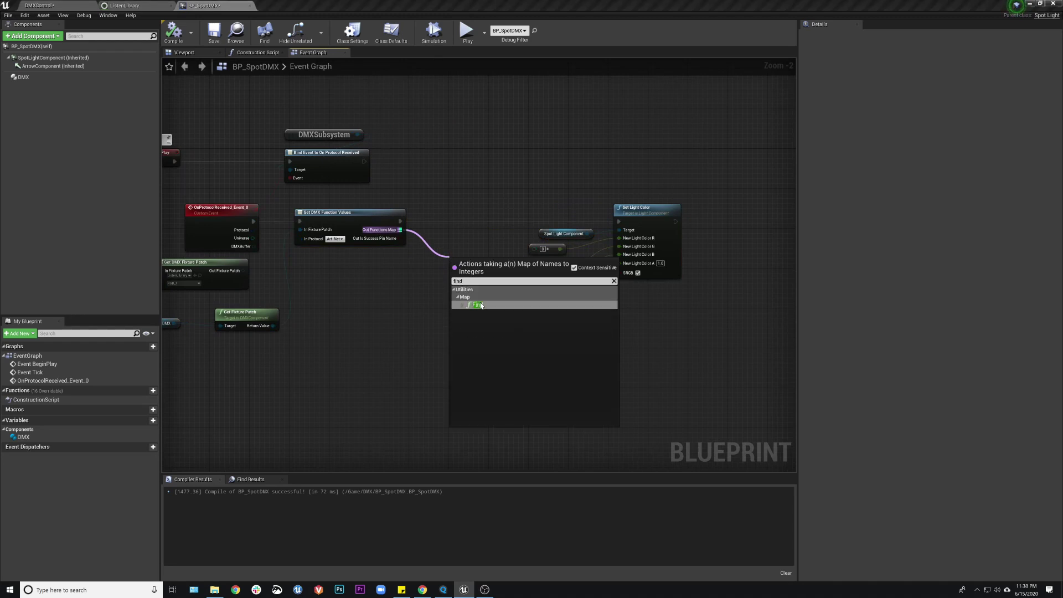
pyautogui.click(477, 306)
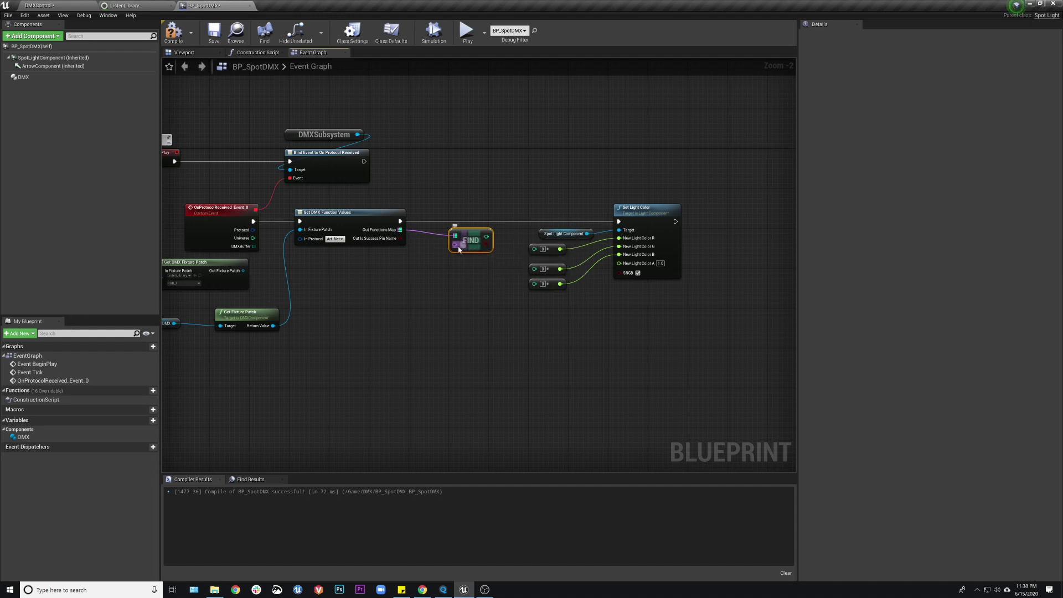
pyautogui.moveTo(487, 237); pyautogui.dragTo(535, 250)
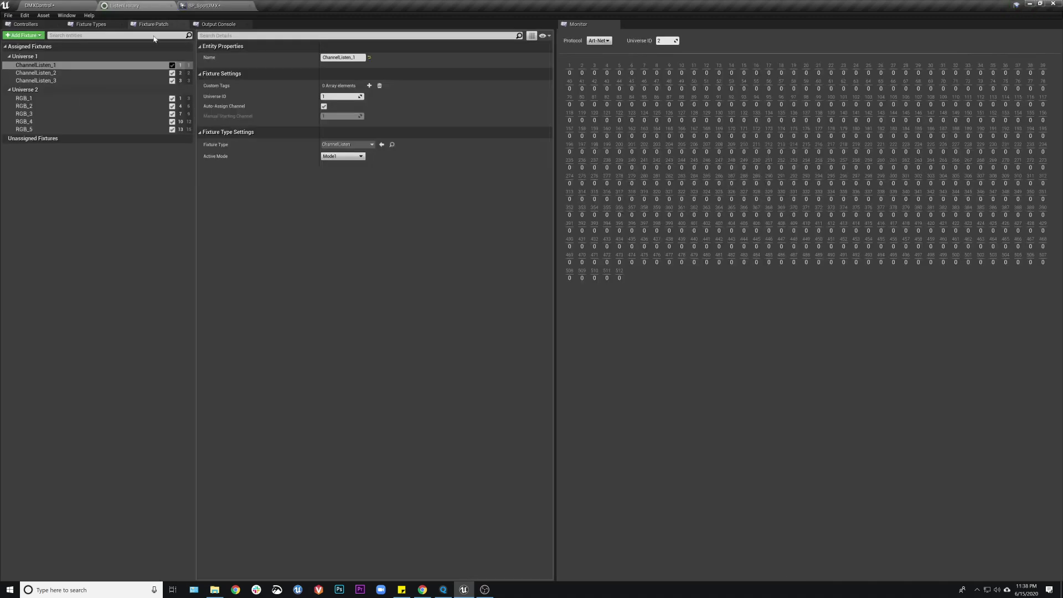
# Step: Copy the function name ColorAdd_R from the RGB fixture type in the DMX library into the Find node's key in BP_SpotDMX
pyautogui.click(135, 5)
pyautogui.click(91, 24)
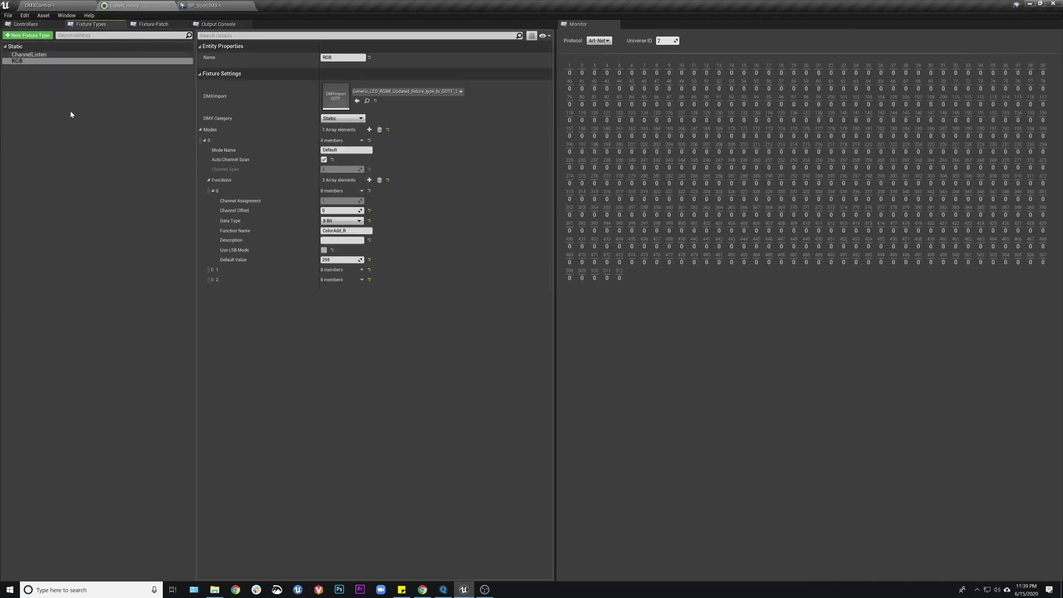
pyautogui.click(346, 230)
pyautogui.hotkey('ctrl', 'c')
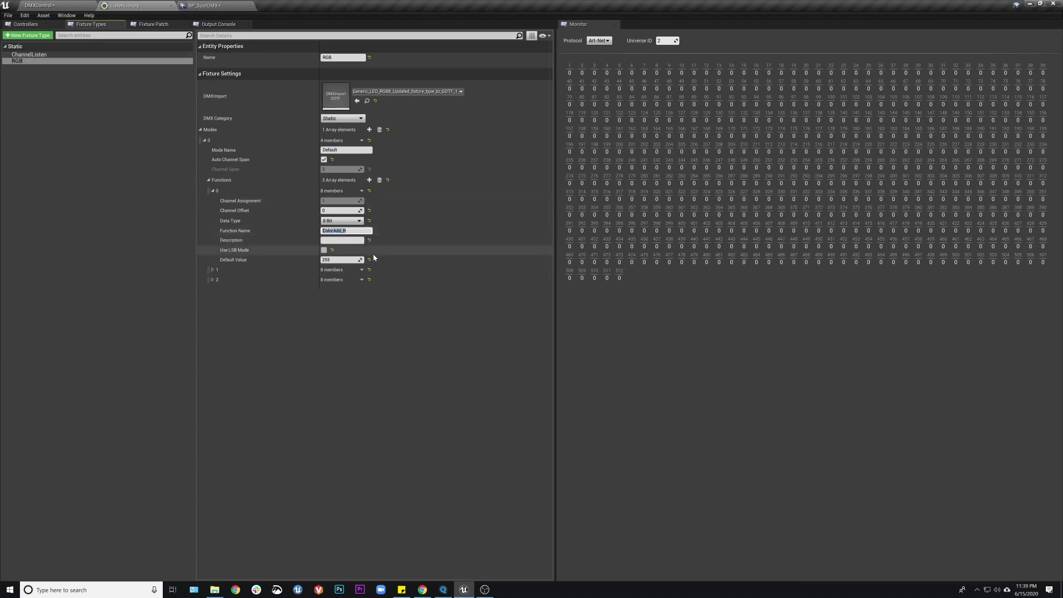
pyautogui.click(208, 6)
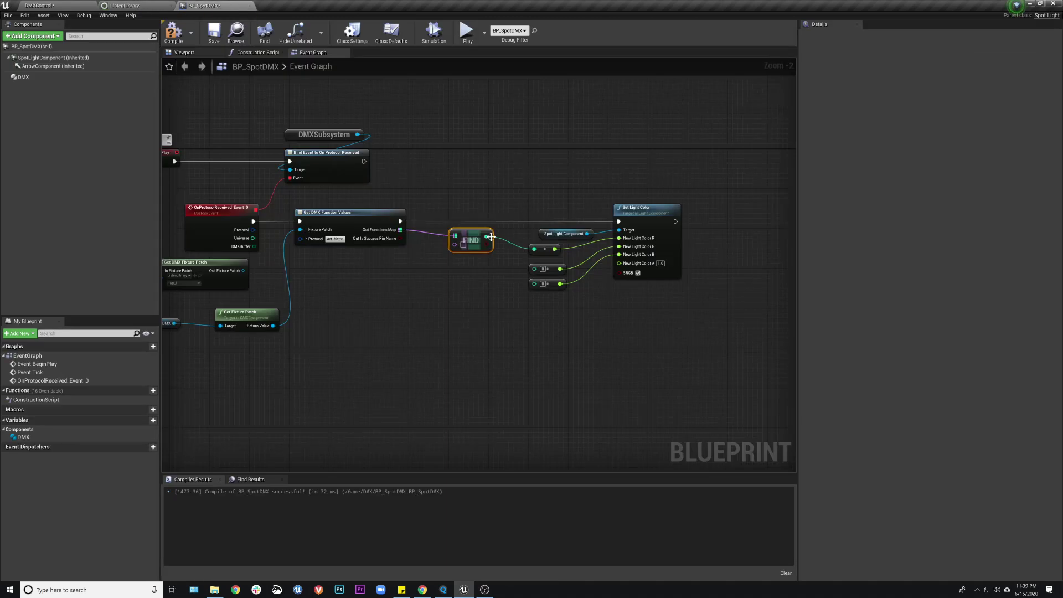
pyautogui.click(468, 244)
pyautogui.hotkey('ctrl', 'v')
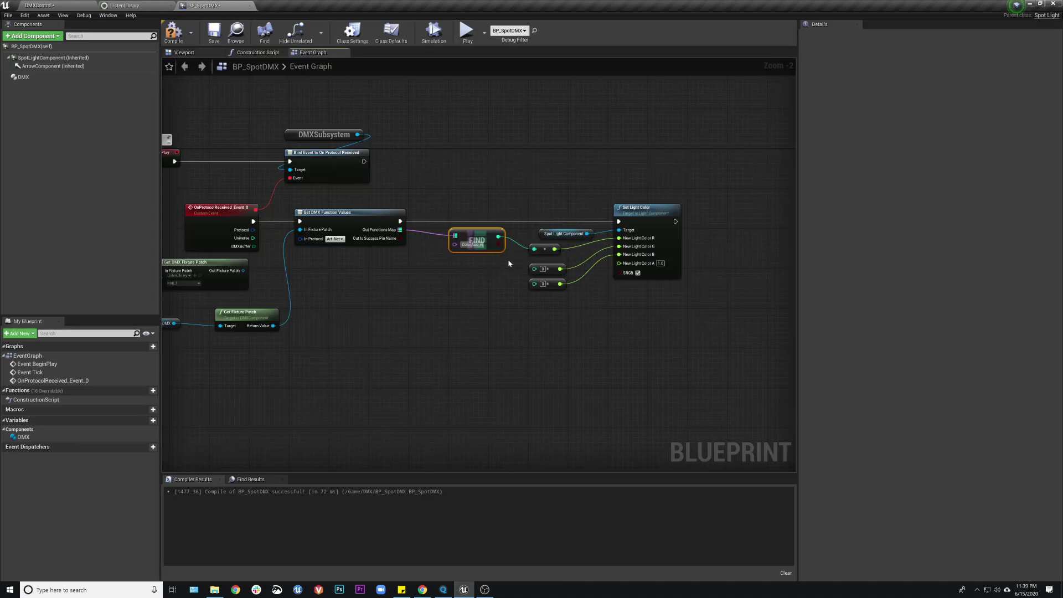
# Step: Make two copies of the Find node, stack them below the original, and connect Out Functions Map to both
pyautogui.click(479, 236)
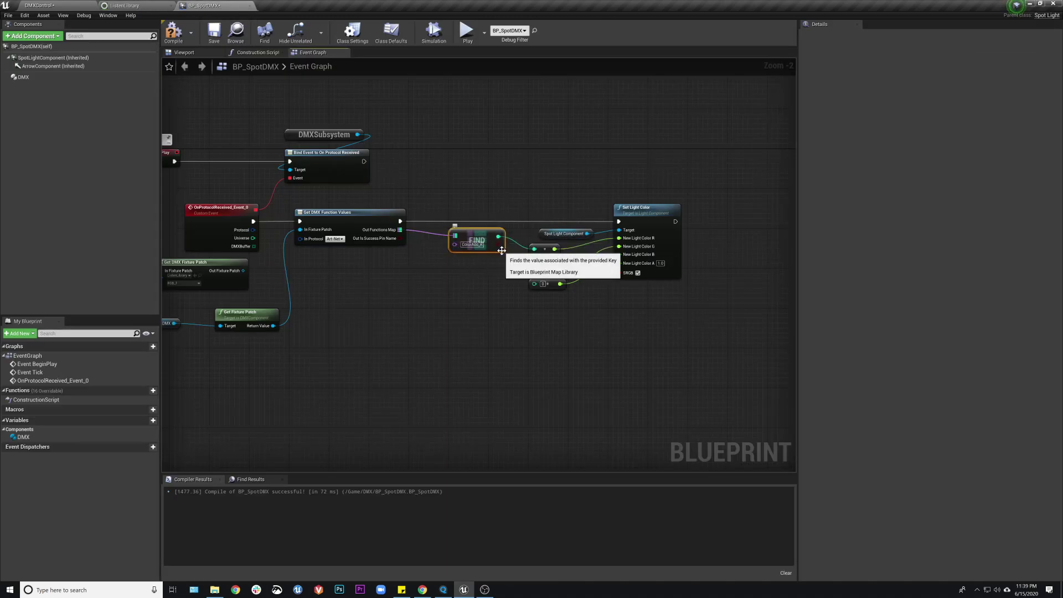
pyautogui.hotkey('ctrl', 'c')
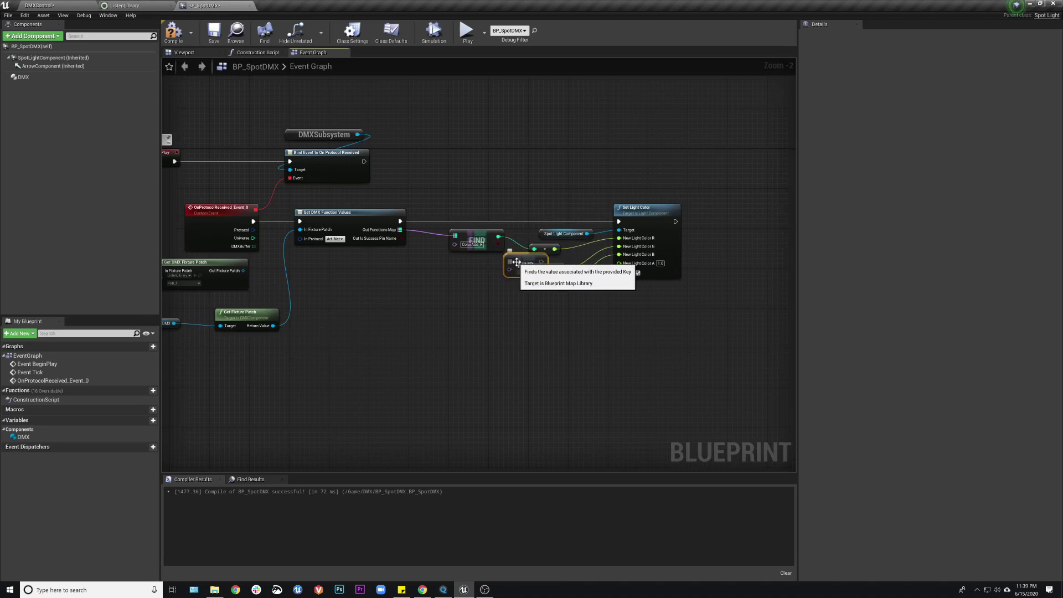
pyautogui.hotkey('ctrl', 'v')
pyautogui.moveTo(459, 268); pyautogui.dragTo(469, 268)
pyautogui.hotkey('ctrl', 'v')
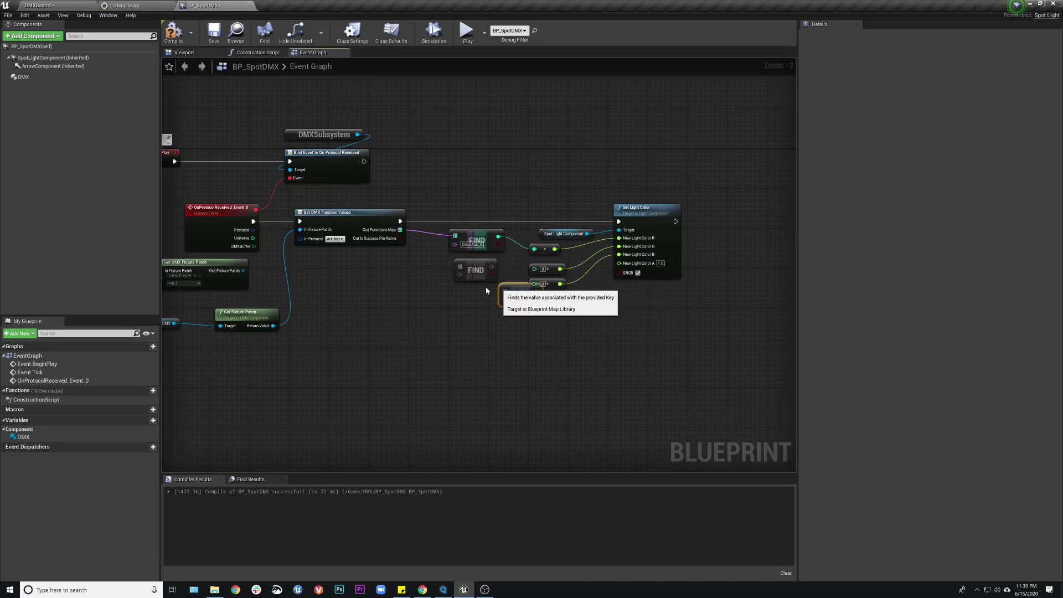
pyautogui.moveTo(541, 297); pyautogui.dragTo(474, 301)
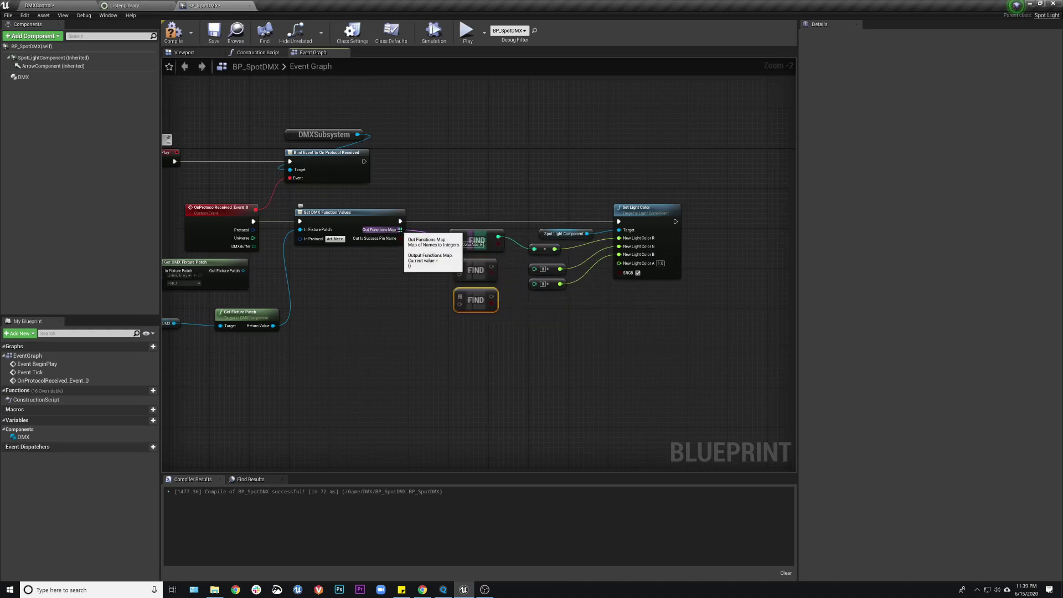
pyautogui.moveTo(400, 229); pyautogui.dragTo(461, 297)
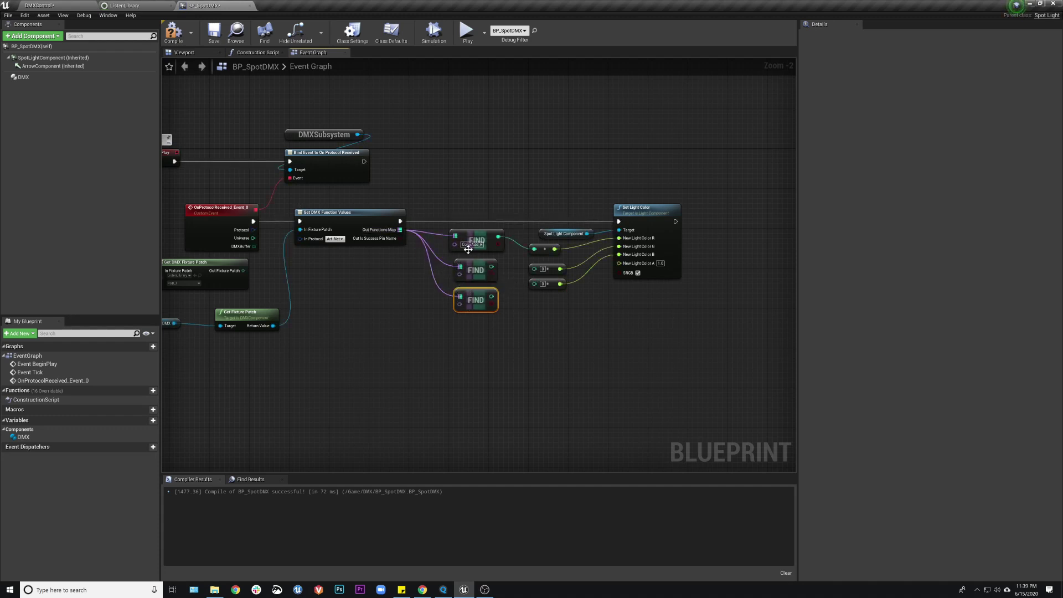
# Step: Compile BP_SpotDMX with the copied Find nodes keyed to ColorAdd_B and ColorAdd_G, and align both beneath the first Find node
pyautogui.click(173, 31)
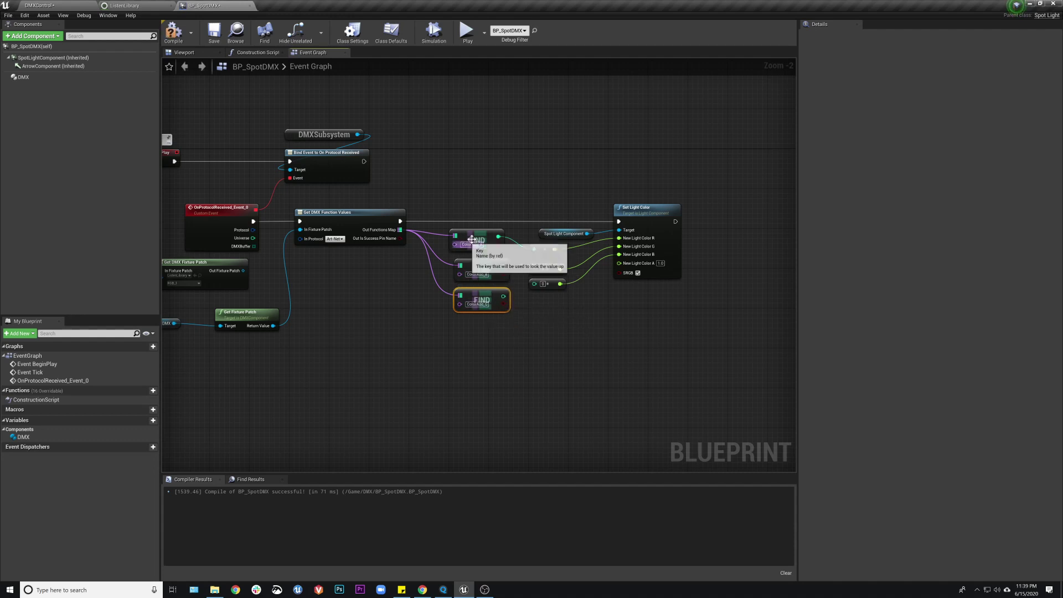
pyautogui.scroll(2, 521, 219)
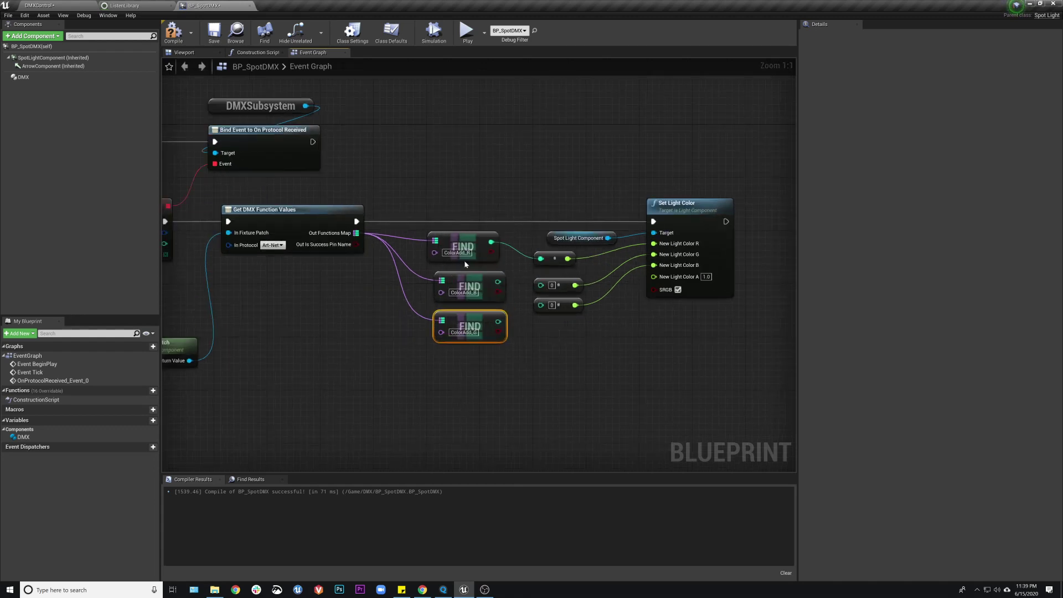
pyautogui.moveTo(485, 279); pyautogui.dragTo(479, 280)
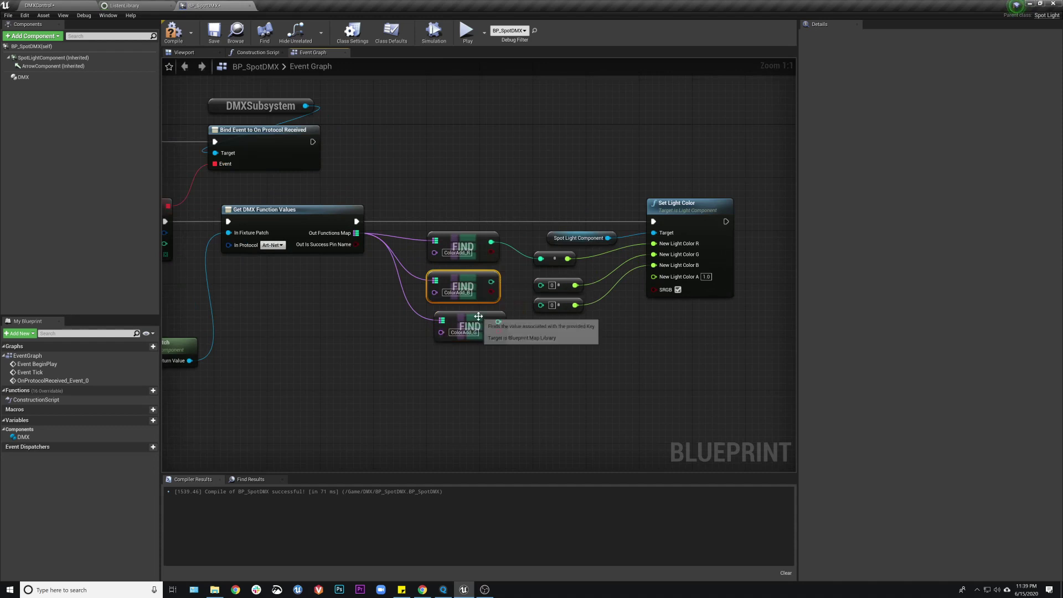
pyautogui.moveTo(481, 319); pyautogui.dragTo(475, 319)
pyautogui.click(487, 174)
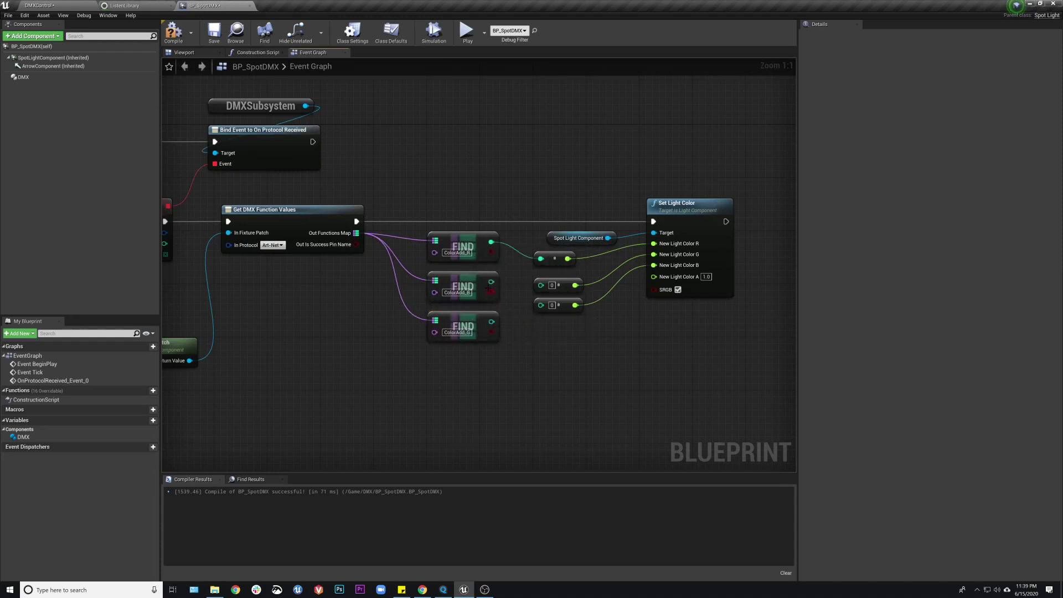
# Step: Connect the second and third Find nodes' outputs to the conversion nodes feeding New Light Color G and New Light Color B
pyautogui.moveTo(489, 282); pyautogui.dragTo(541, 285)
pyautogui.moveTo(491, 322); pyautogui.dragTo(541, 306)
pyautogui.scroll(-1, 503, 206)
pyautogui.moveTo(503, 206)
pyautogui.mouseDown(button='right')
pyautogui.moveTo(501, 192)
pyautogui.moveTo(525, 185)
pyautogui.moveTo(487, 178)
pyautogui.moveTo(511, 201)
pyautogui.mouseUp(button='right')
pyautogui.moveTo(465, 255); pyautogui.dragTo(388, 256, button='right')
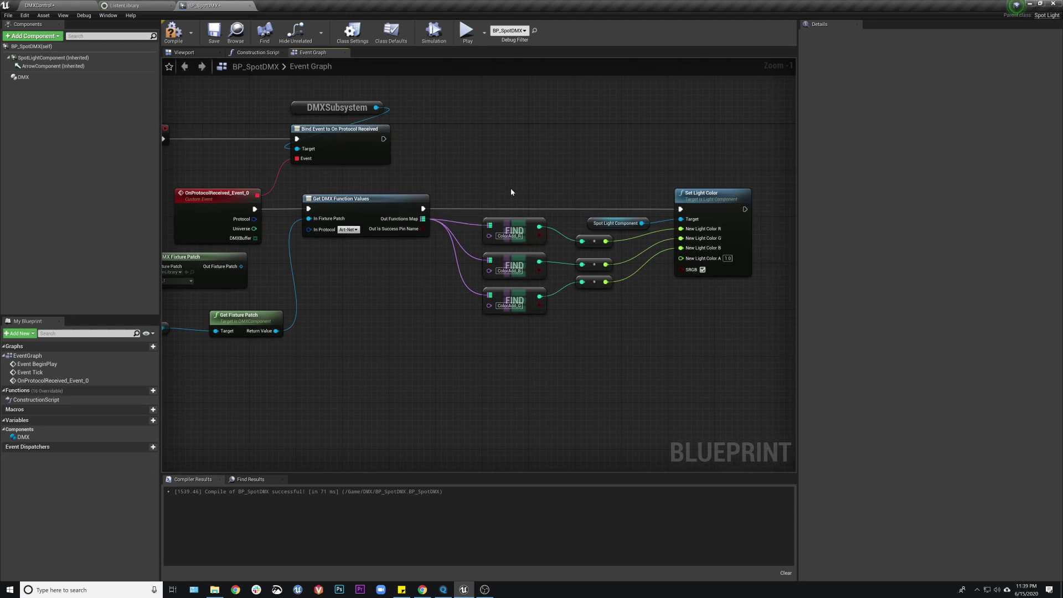
# Step: Nudge the Get Fixture Patch node slightly upward, and compile and save BP_SpotDMX
pyautogui.moveTo(513, 180)
pyautogui.mouseDown(button='right')
pyautogui.moveTo(479, 177)
pyautogui.moveTo(507, 178)
pyautogui.mouseUp(button='right')
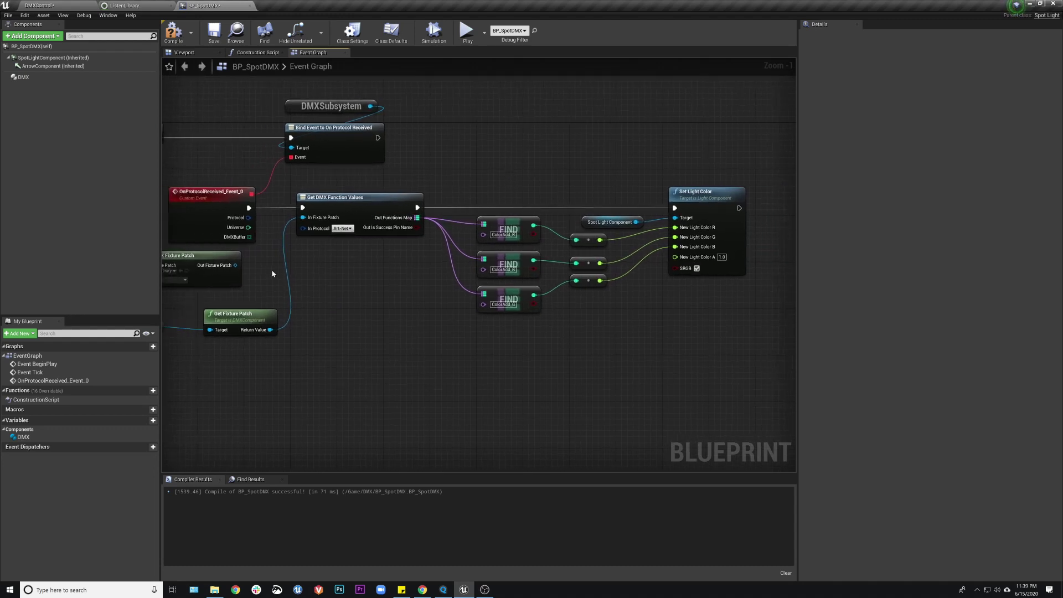
pyautogui.moveTo(271, 273); pyautogui.dragTo(323, 264, button='right')
pyautogui.click(238, 248)
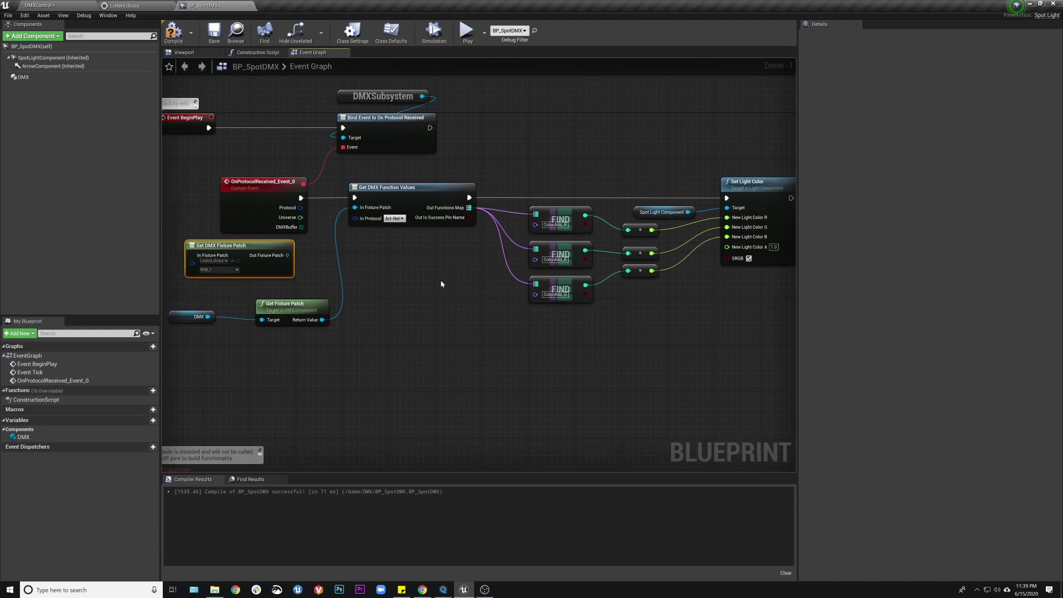
pyautogui.moveTo(294, 326); pyautogui.dragTo(292, 320)
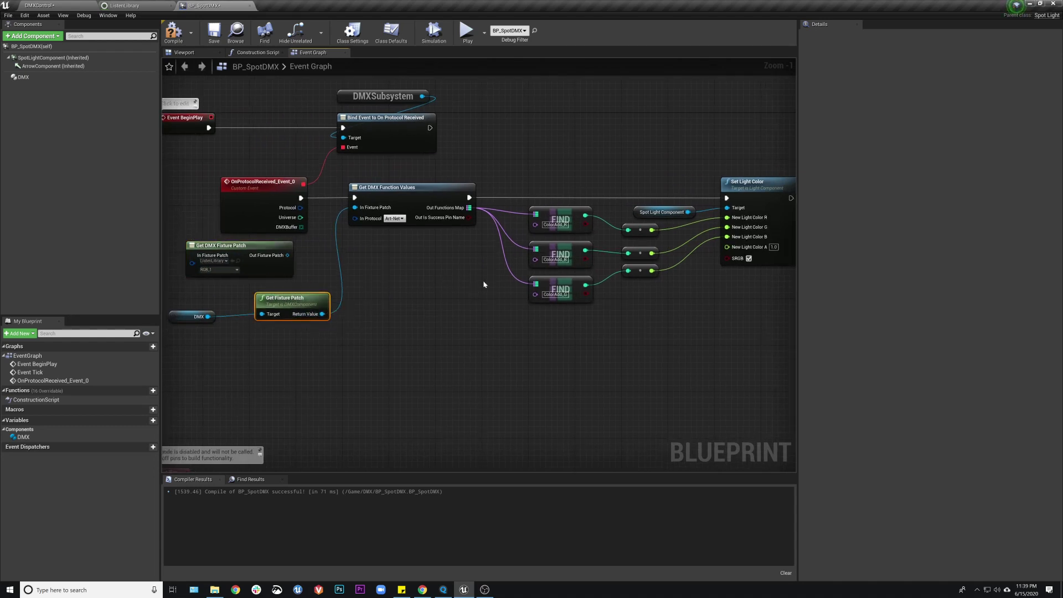
pyautogui.moveTo(463, 233); pyautogui.dragTo(431, 235, button='right')
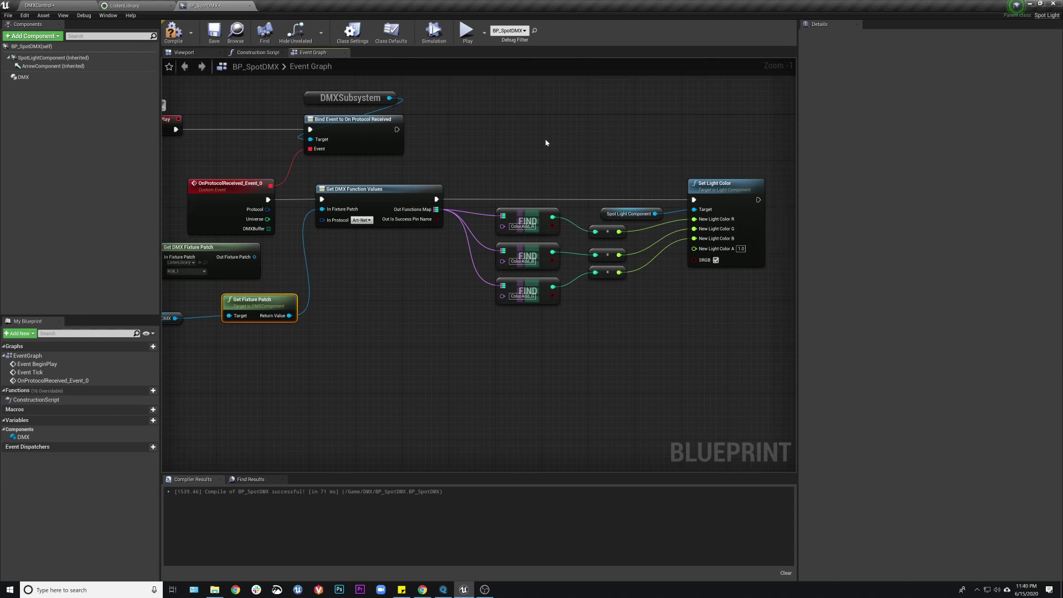
pyautogui.click(173, 32)
pyautogui.click(214, 32)
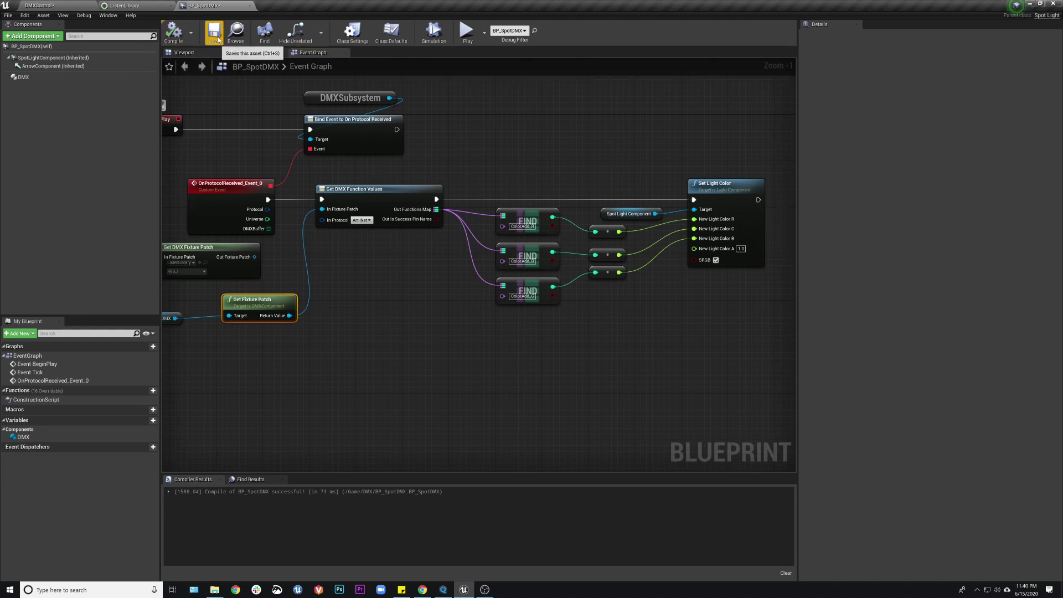
# Step: In the DMXControl level, assign ListenLibrary and fixture patch RGB_1 to the DMX component of BP_SpotDMX
pyautogui.click(54, 9)
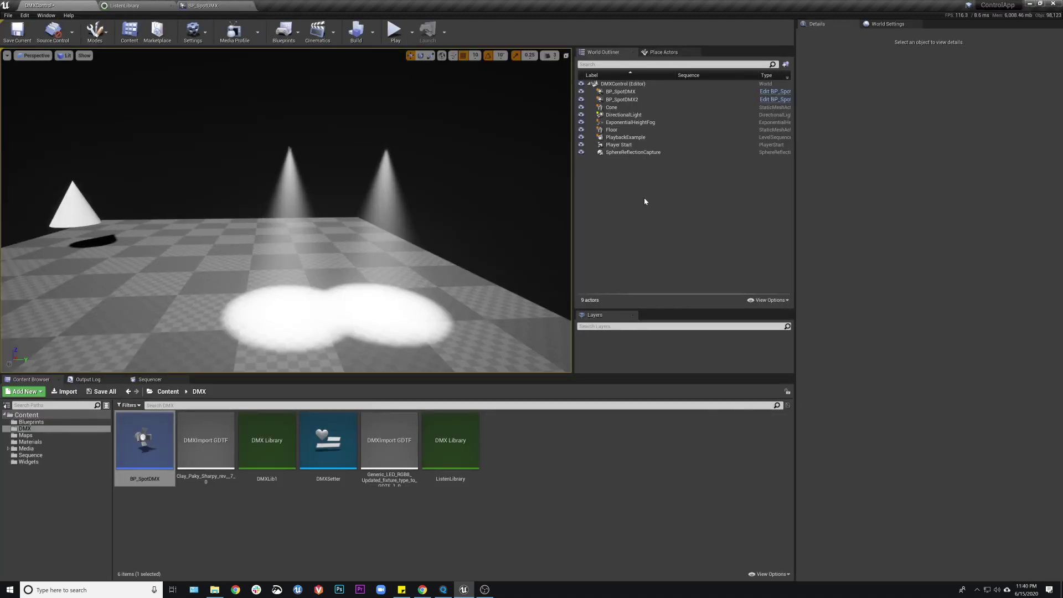
pyautogui.click(620, 93)
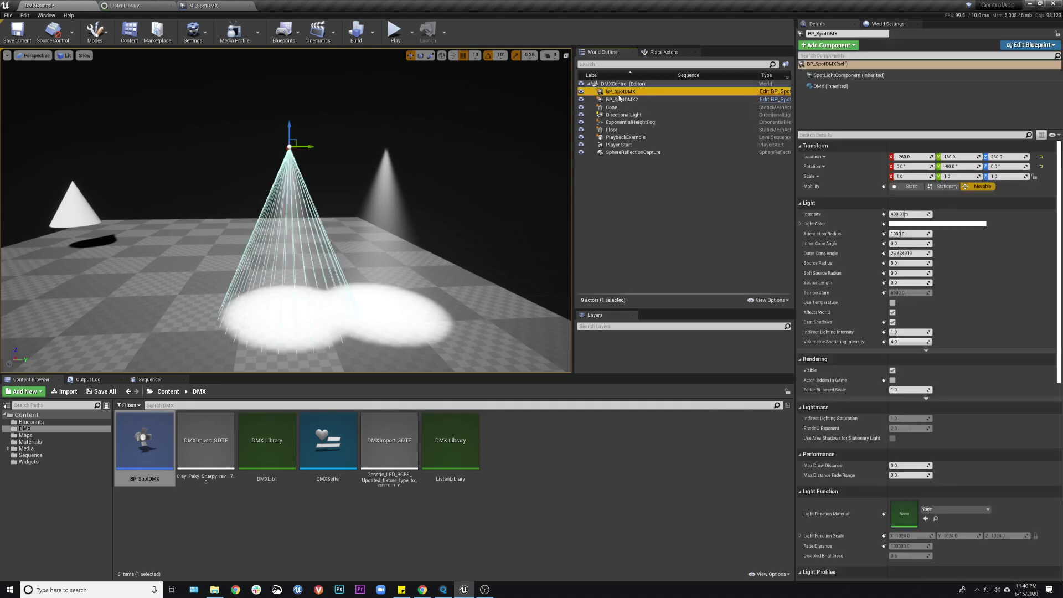
pyautogui.click(831, 87)
pyautogui.click(934, 175)
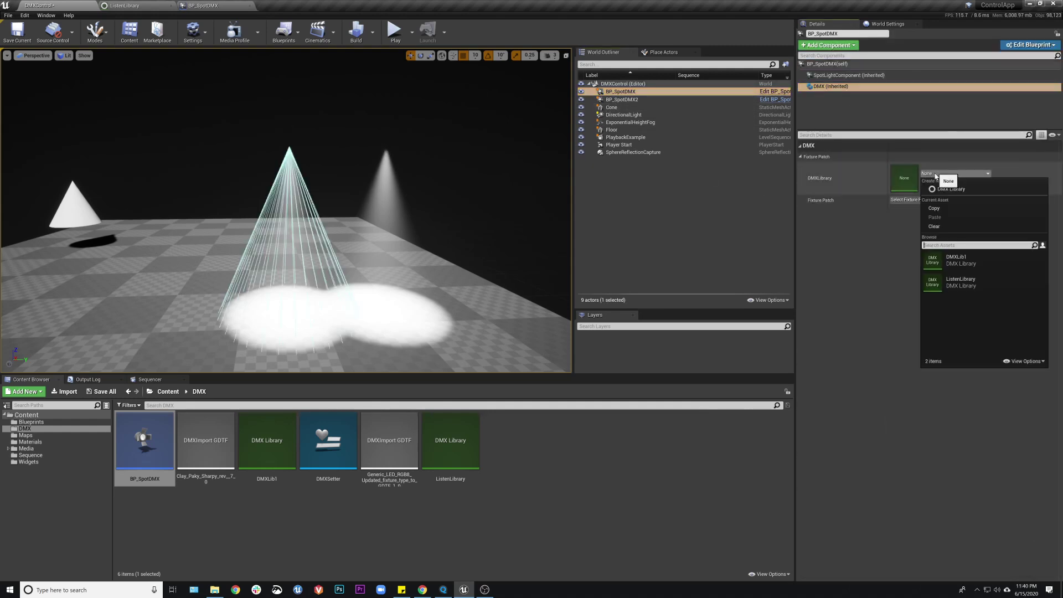
pyautogui.click(965, 289)
pyautogui.click(934, 200)
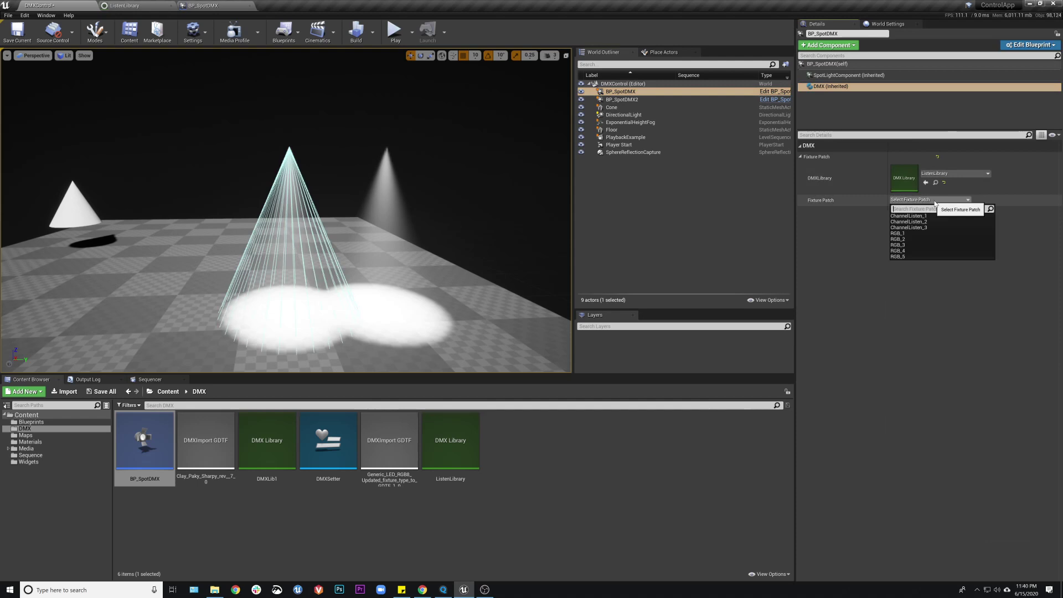
pyautogui.click(903, 233)
# Step: Assign ListenLibrary and fixture patch RGB_2 to the DMX component of BP_SpotDMX2
pyautogui.click(644, 99)
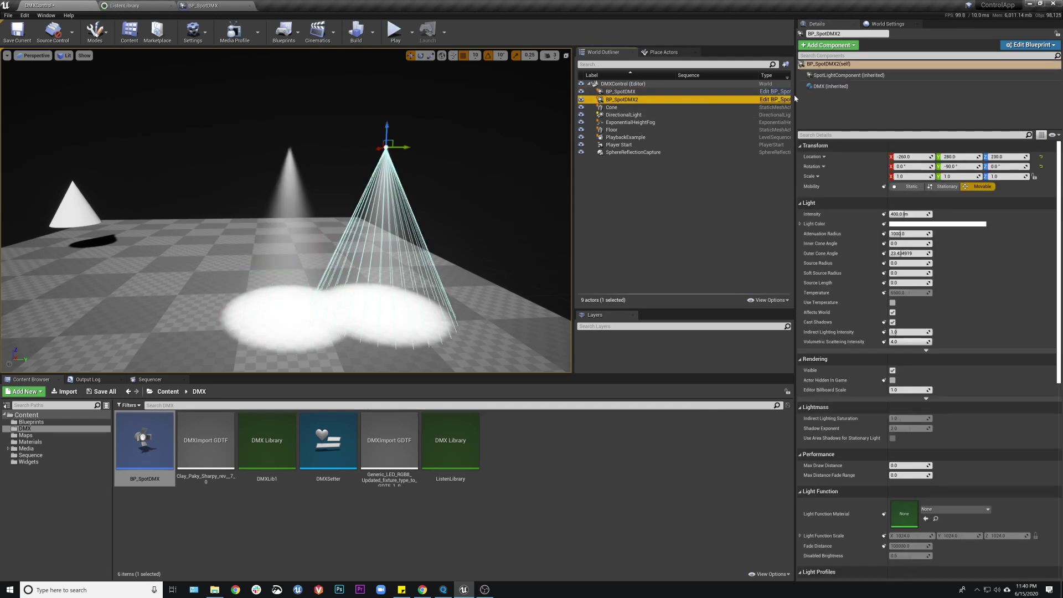
pyautogui.click(831, 86)
pyautogui.click(955, 173)
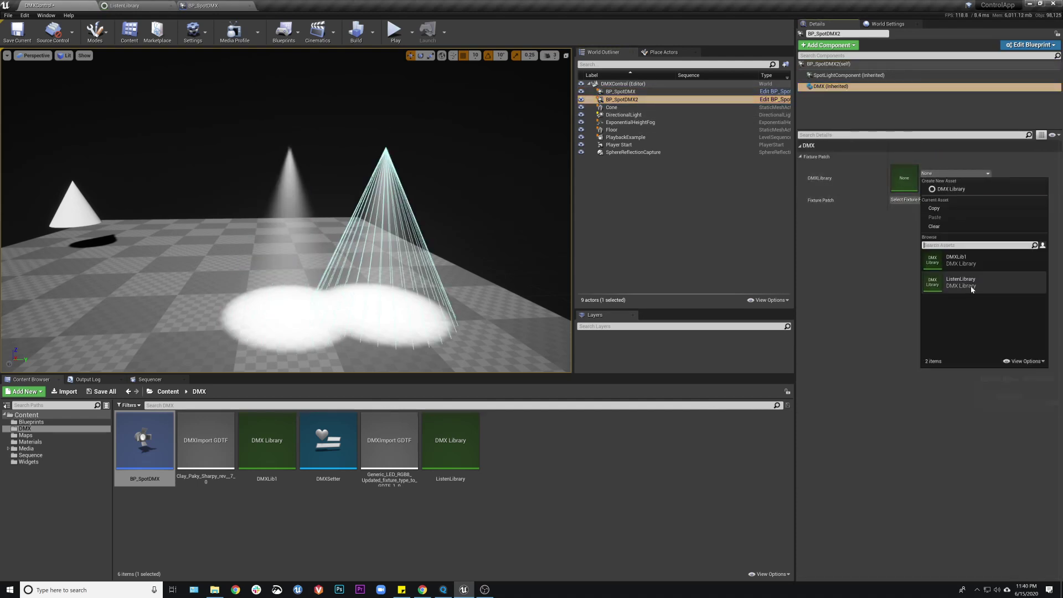
pyautogui.click(964, 282)
pyautogui.click(919, 200)
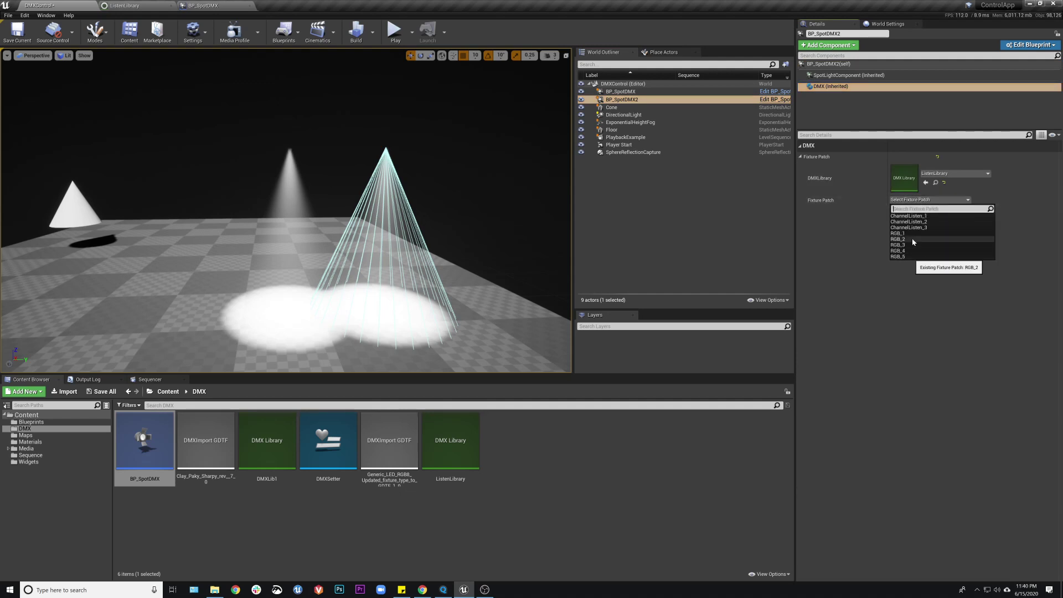
pyautogui.click(912, 239)
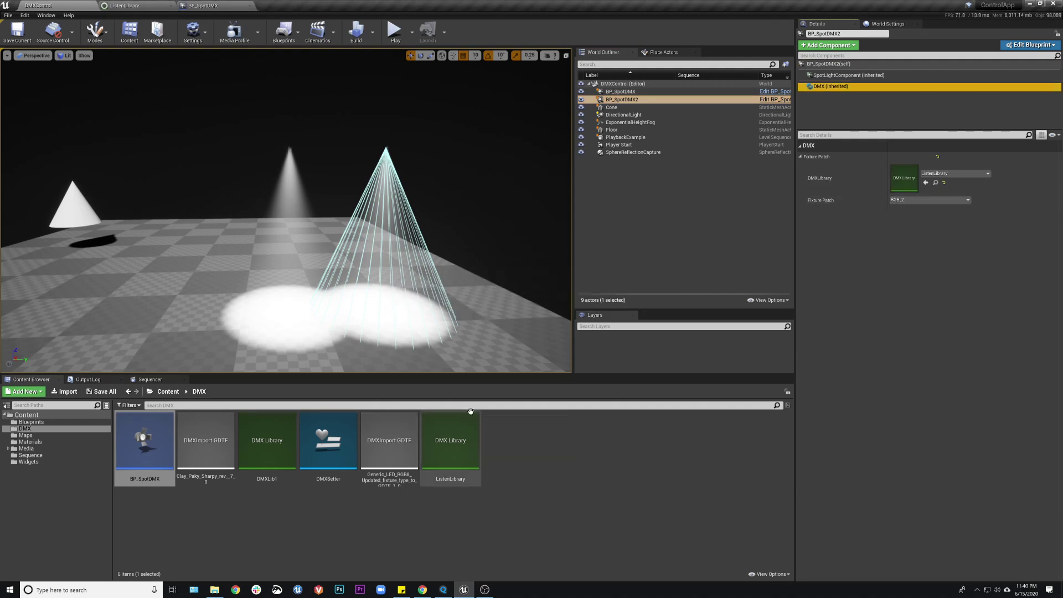
pyautogui.click(540, 434)
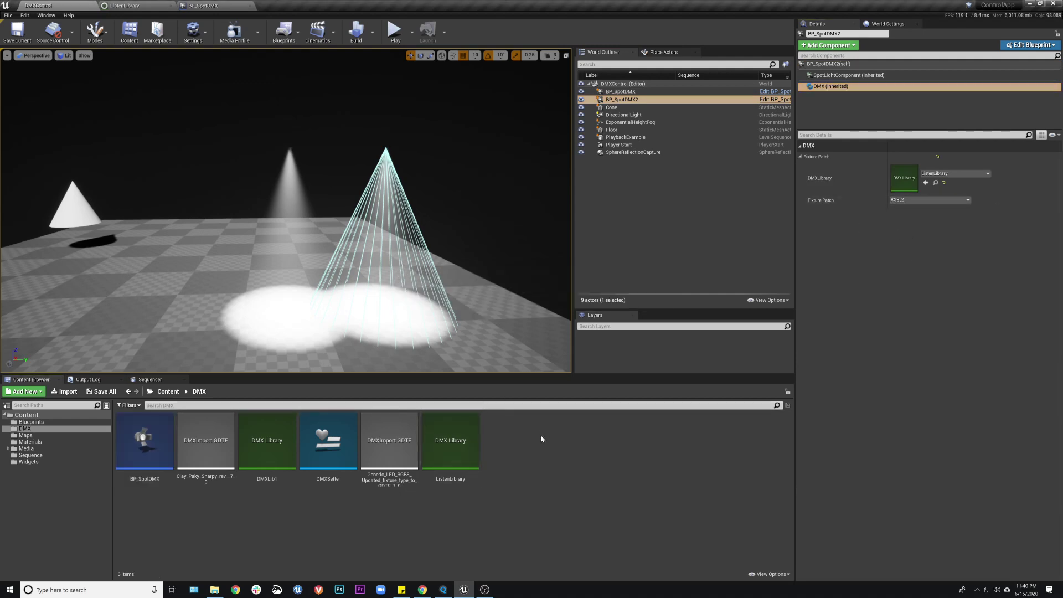
# Step: Play the level, back away from the cone and detach from the player, and set group RGB1 to red in MagicQ
pyautogui.click(394, 30)
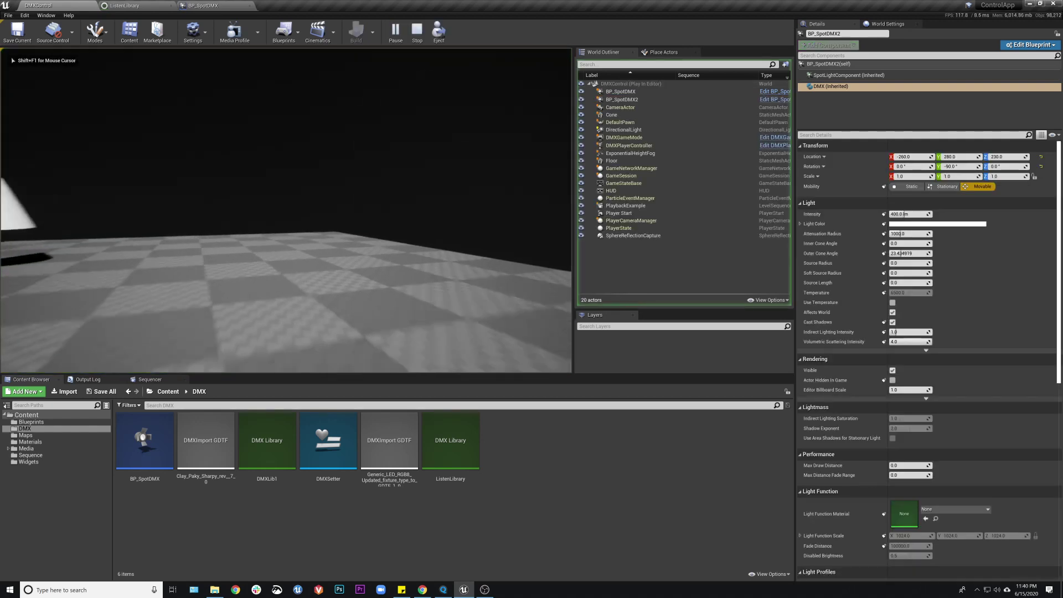
pyautogui.press('s')
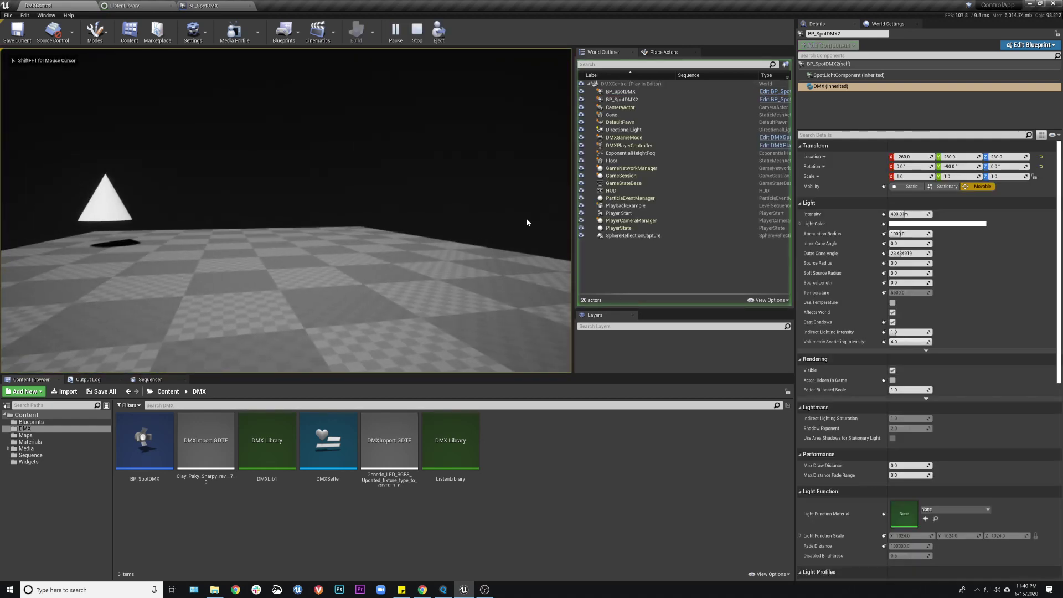
pyautogui.press('F8')
pyautogui.hotkey('alt', 'Tab')
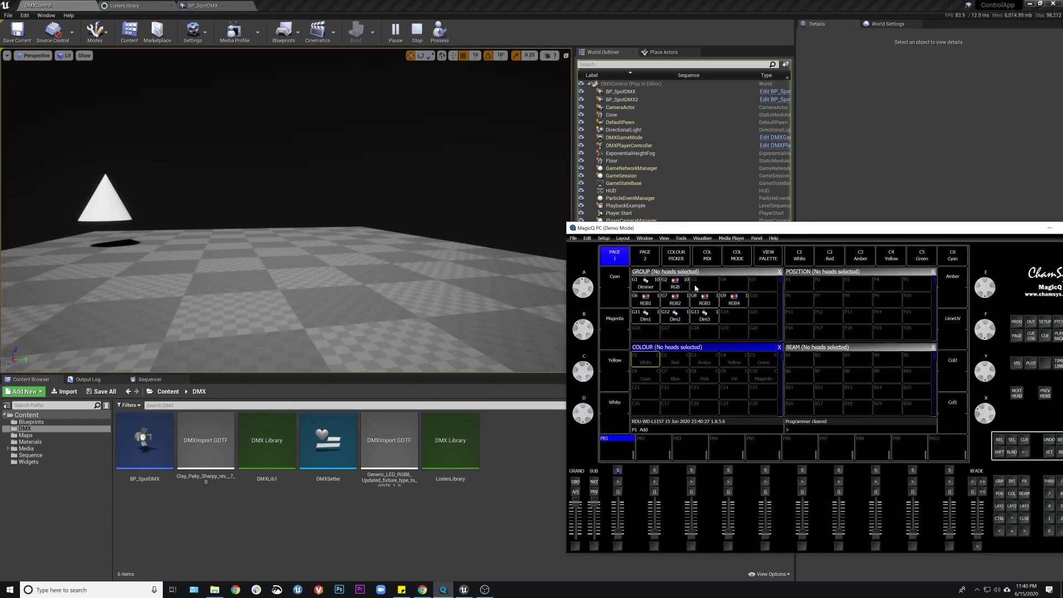
pyautogui.click(644, 301)
pyautogui.click(676, 360)
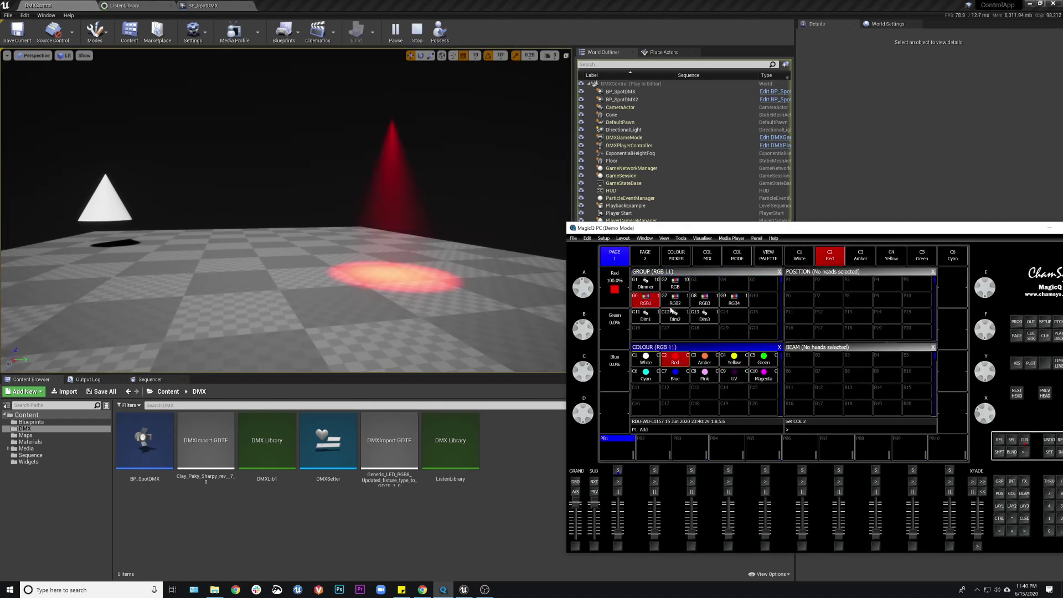
# Step: Test group RGB2 in MagicQ with amber, pink, yellow and white, and clear the programmer before minimizing the window
pyautogui.click(676, 301)
pyautogui.click(706, 360)
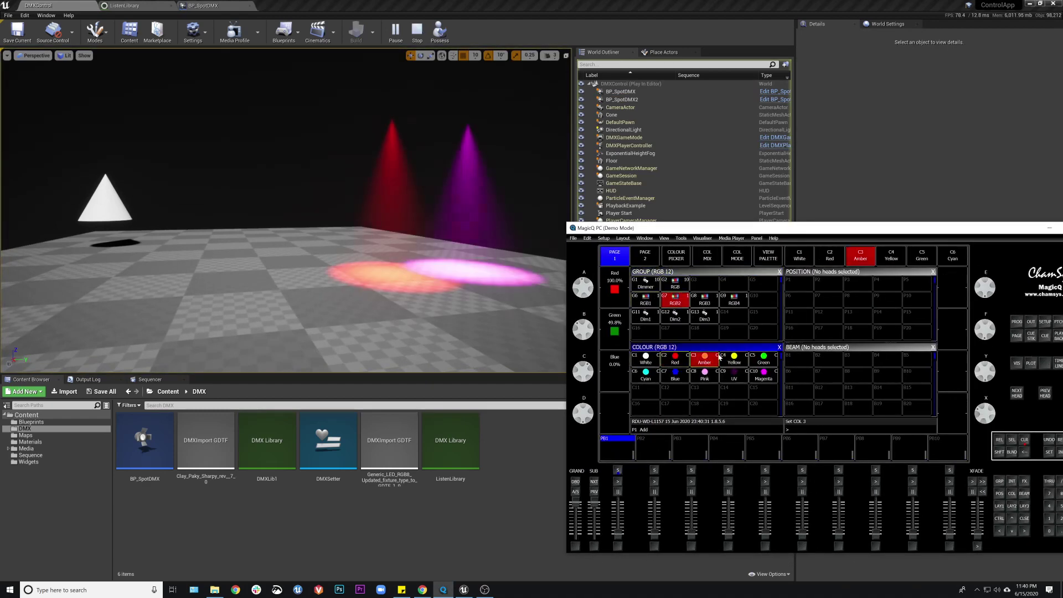
pyautogui.click(711, 380)
pyautogui.click(735, 364)
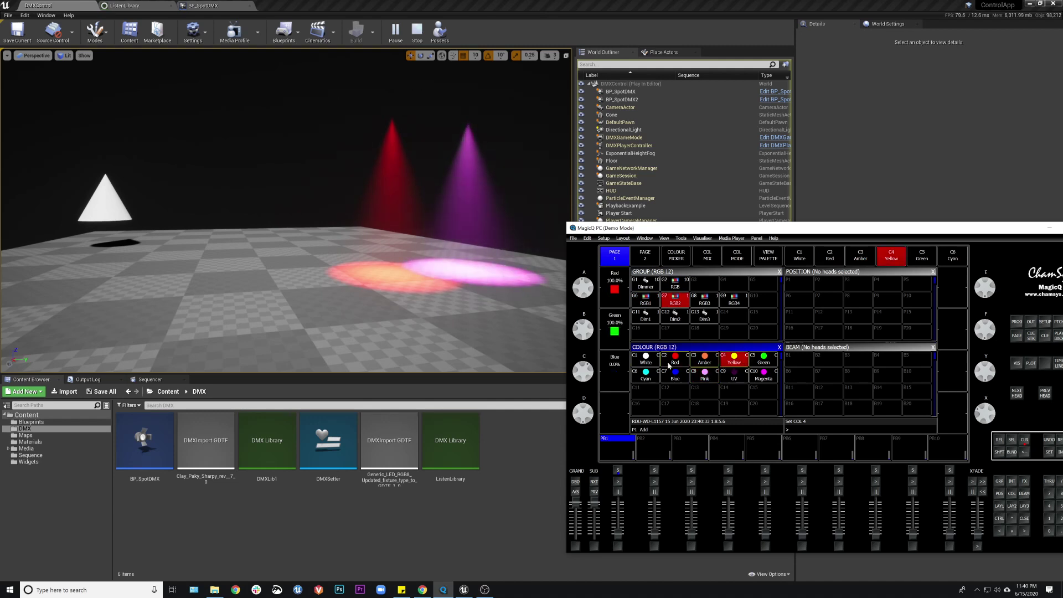
pyautogui.click(648, 363)
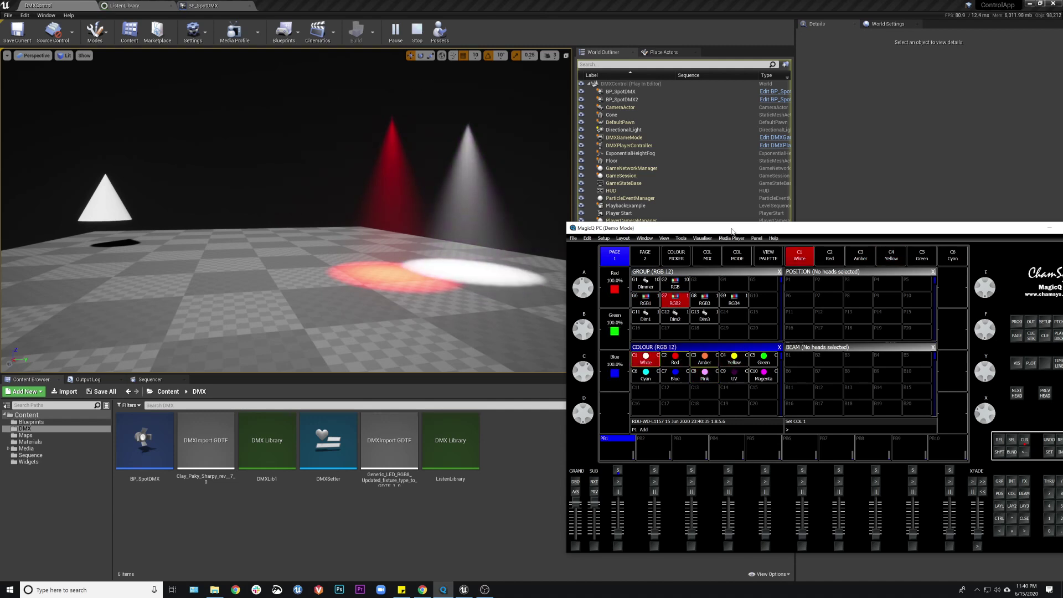
pyautogui.moveTo(732, 231); pyautogui.dragTo(711, 231)
pyautogui.click(1004, 439)
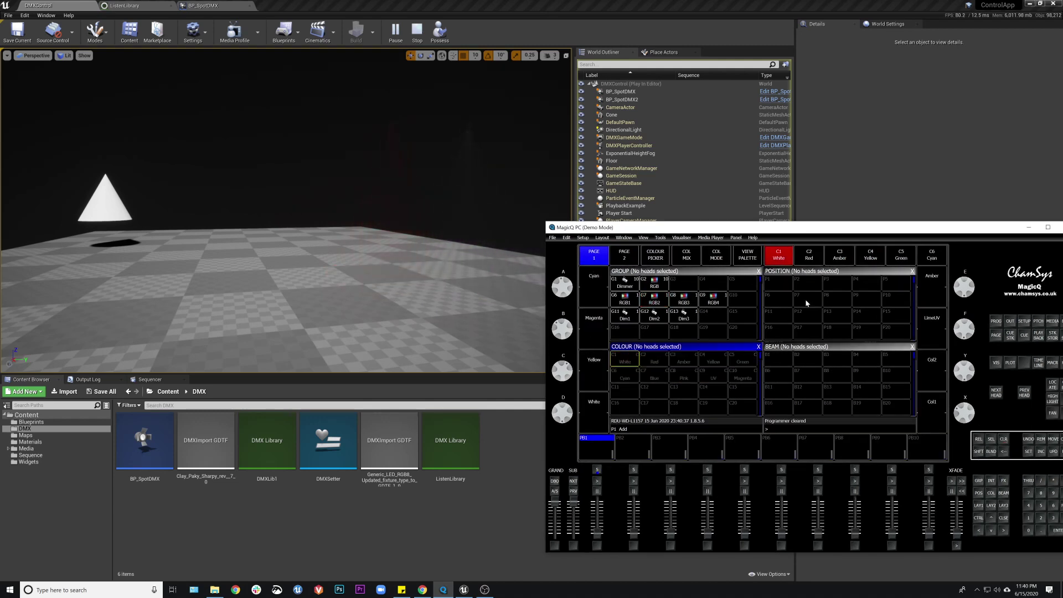
pyautogui.moveTo(790, 231); pyautogui.dragTo(709, 235)
pyautogui.click(949, 231)
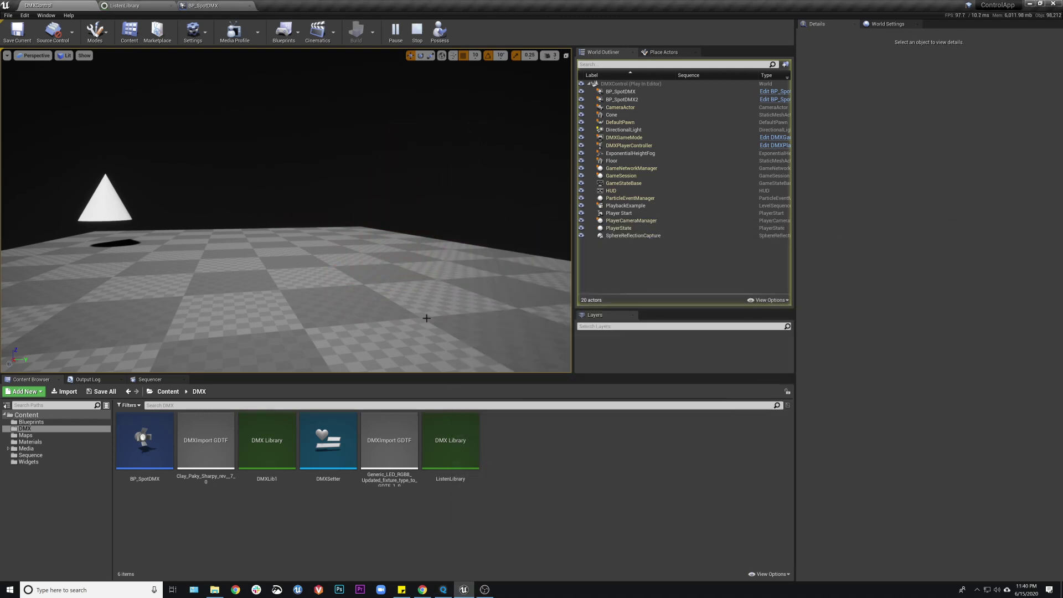
# Step: Stop the simulation, swap the green and blue function keys of the lower two Find nodes in BP_SpotDMX, and recompile
pyautogui.click(203, 6)
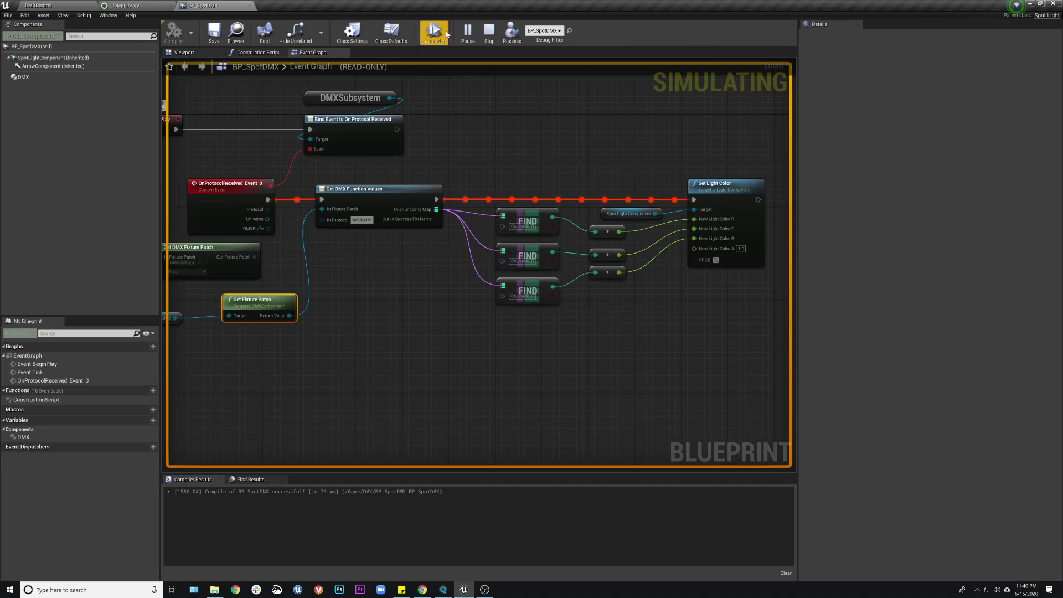
pyautogui.click(489, 32)
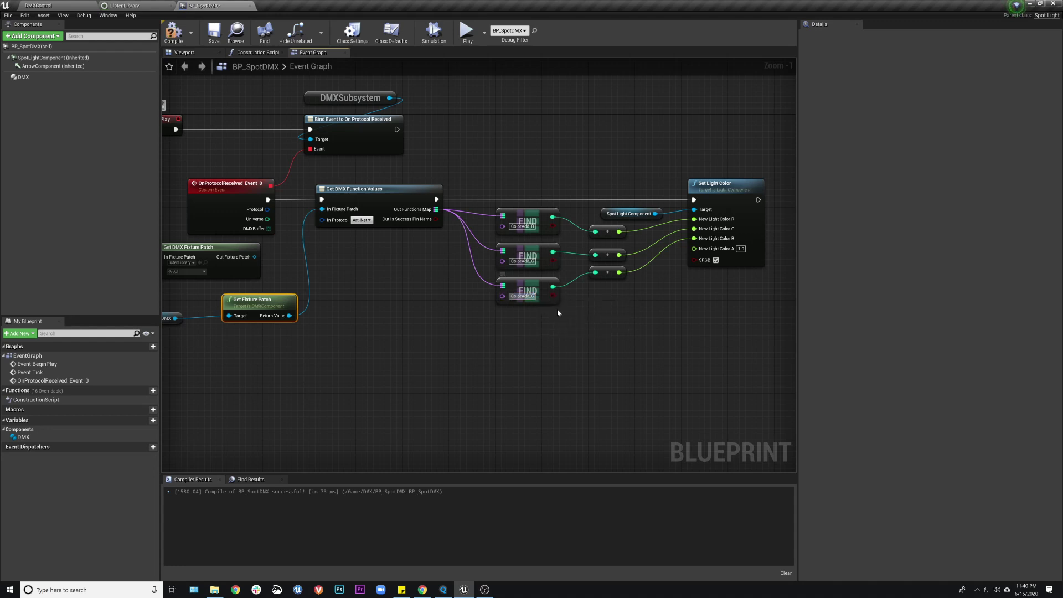
pyautogui.press('BackSpace')
pyautogui.click(482, 114)
pyautogui.click(173, 32)
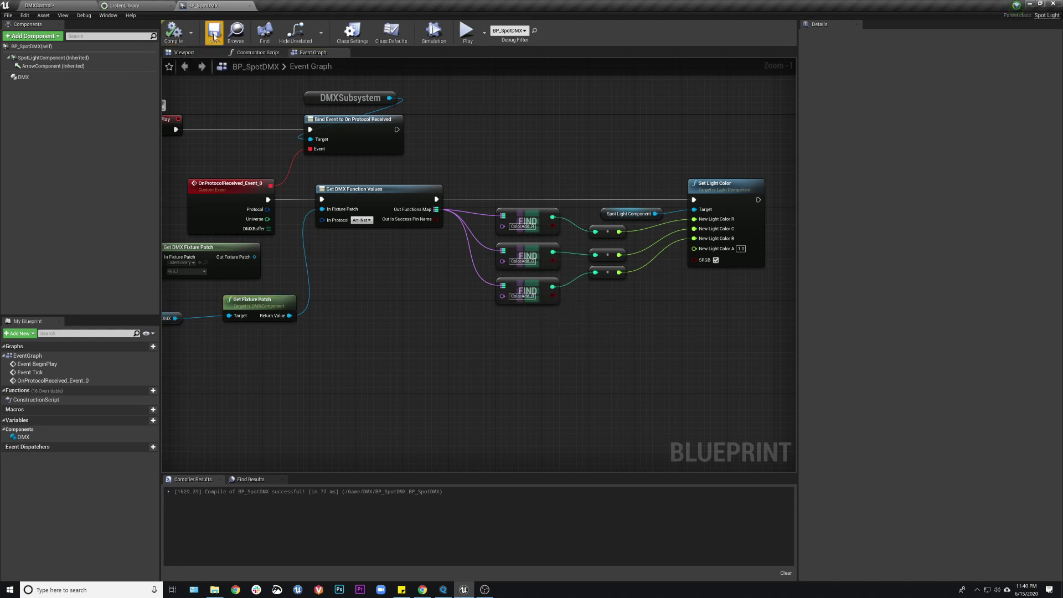
# Step: Play the DMXControl level again, set group RGB1 to red in MagicQ, and bring the first spot light into view
pyautogui.click(76, 8)
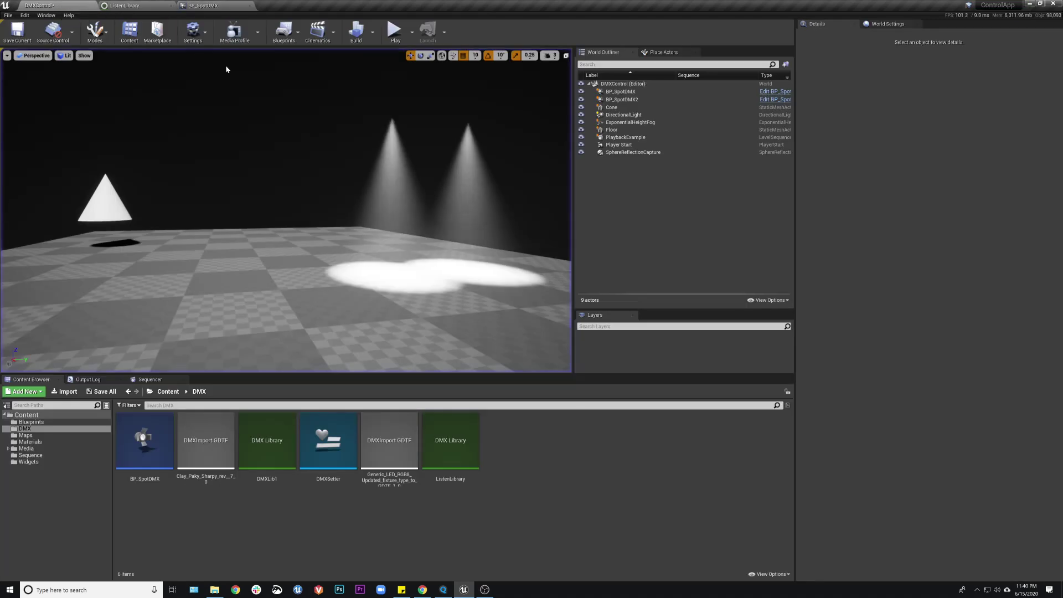
pyautogui.click(394, 32)
pyautogui.click(443, 590)
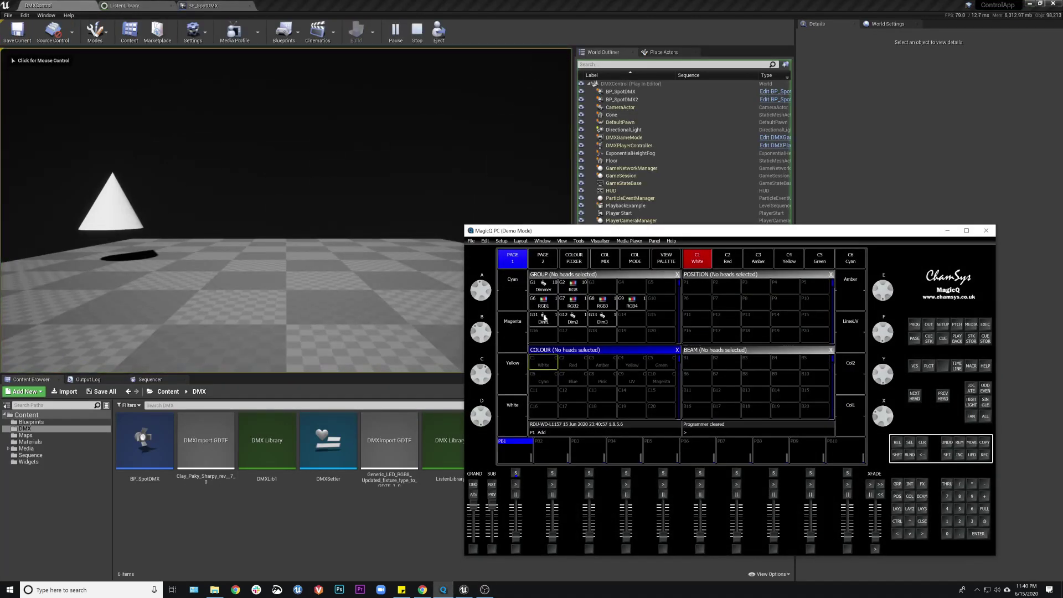
pyautogui.click(543, 304)
pyautogui.click(572, 363)
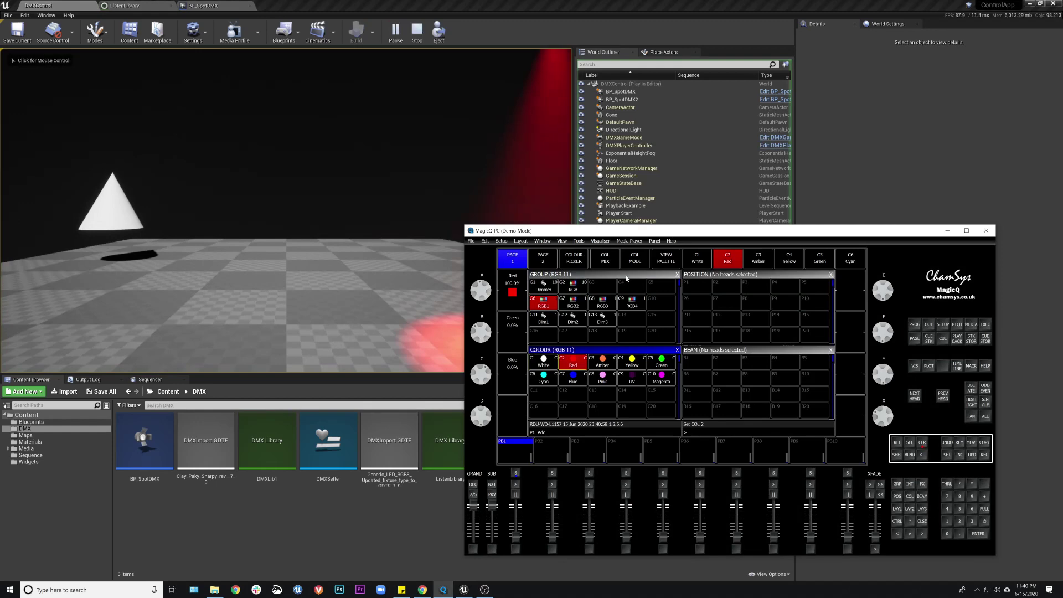
pyautogui.moveTo(620, 231); pyautogui.dragTo(862, 230)
pyautogui.click(454, 218)
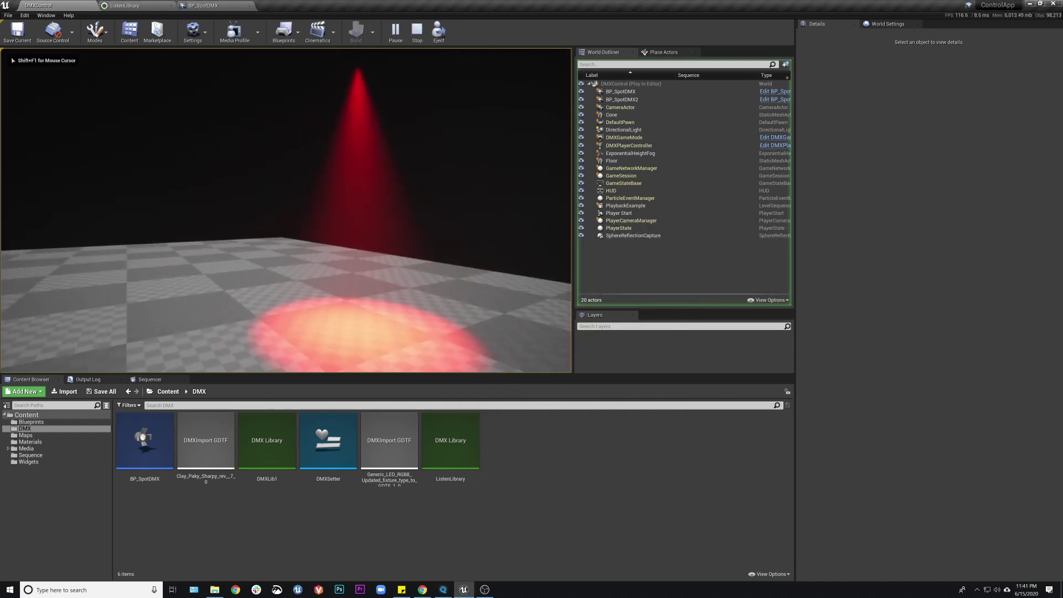
# Step: Detach from the player and test group RGB2 in MagicQ with amber, blue, cyan and green beside the red spot light
pyautogui.press('F8')
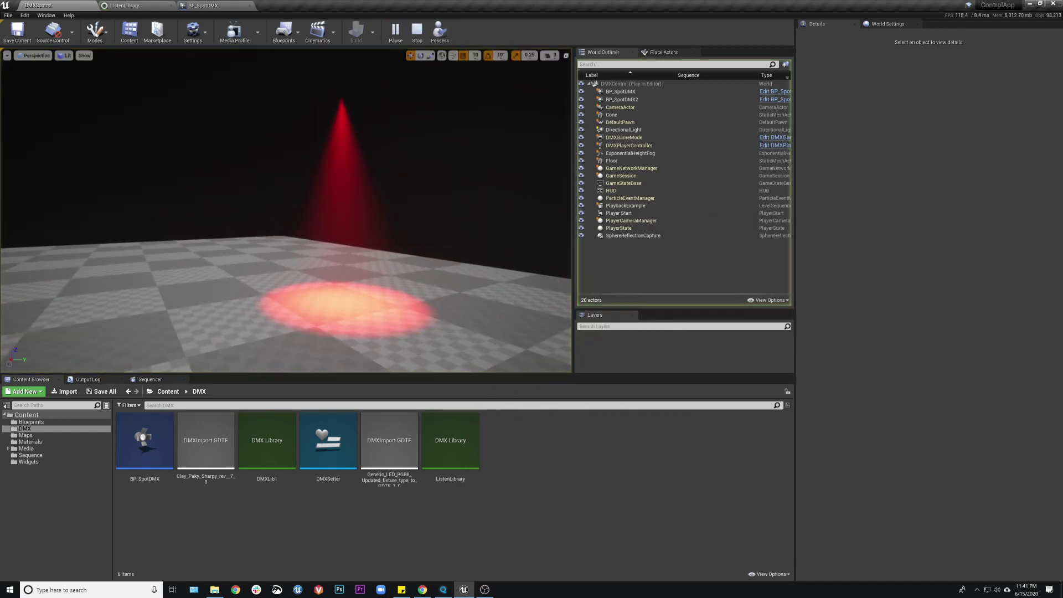
pyautogui.hotkey('alt', 'Tab')
pyautogui.click(815, 300)
pyautogui.click(845, 359)
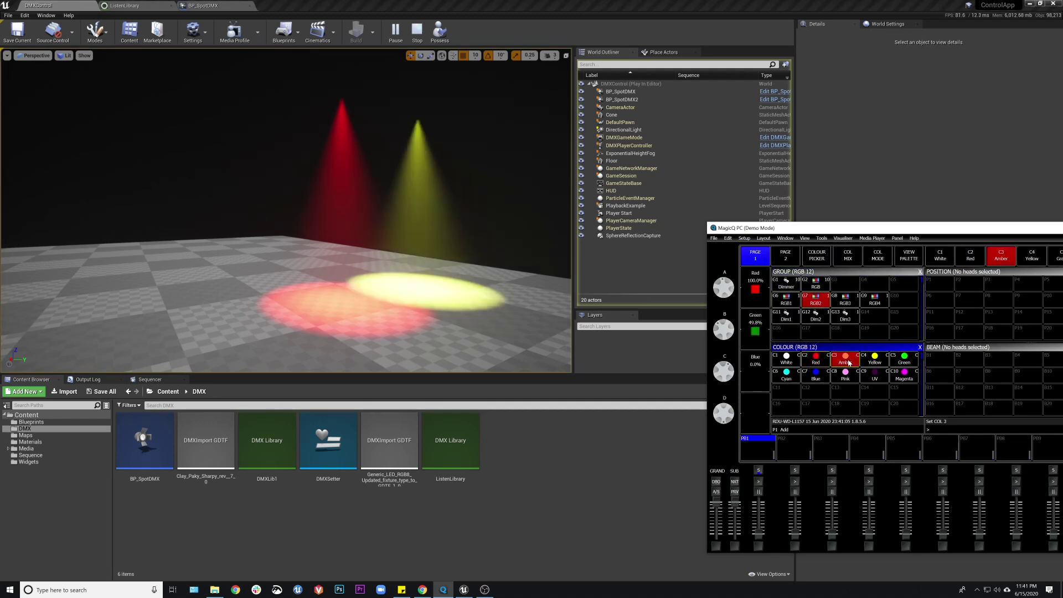
pyautogui.click(827, 379)
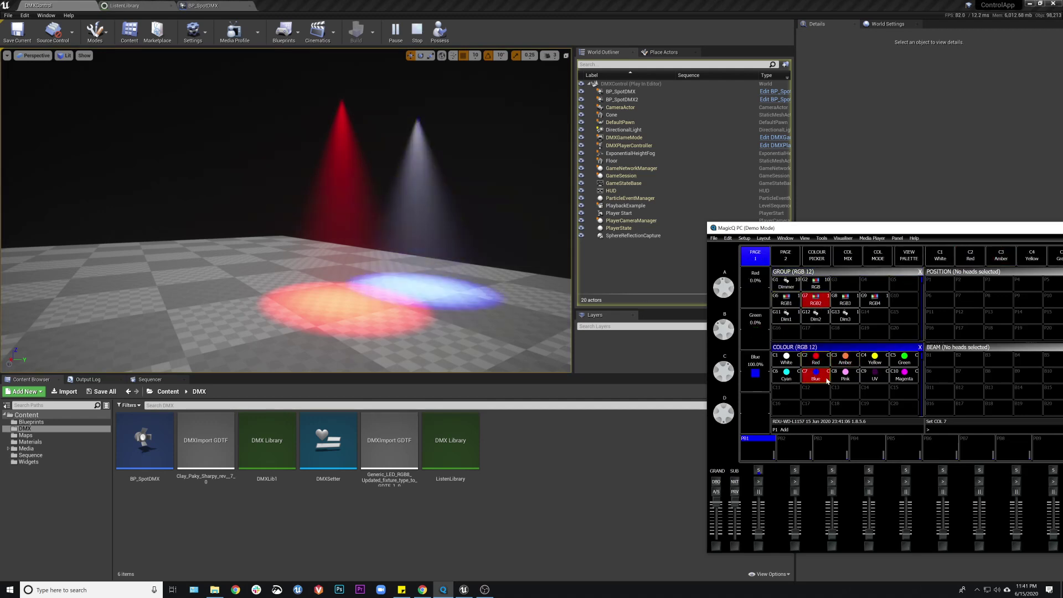
pyautogui.click(786, 375)
pyautogui.click(906, 361)
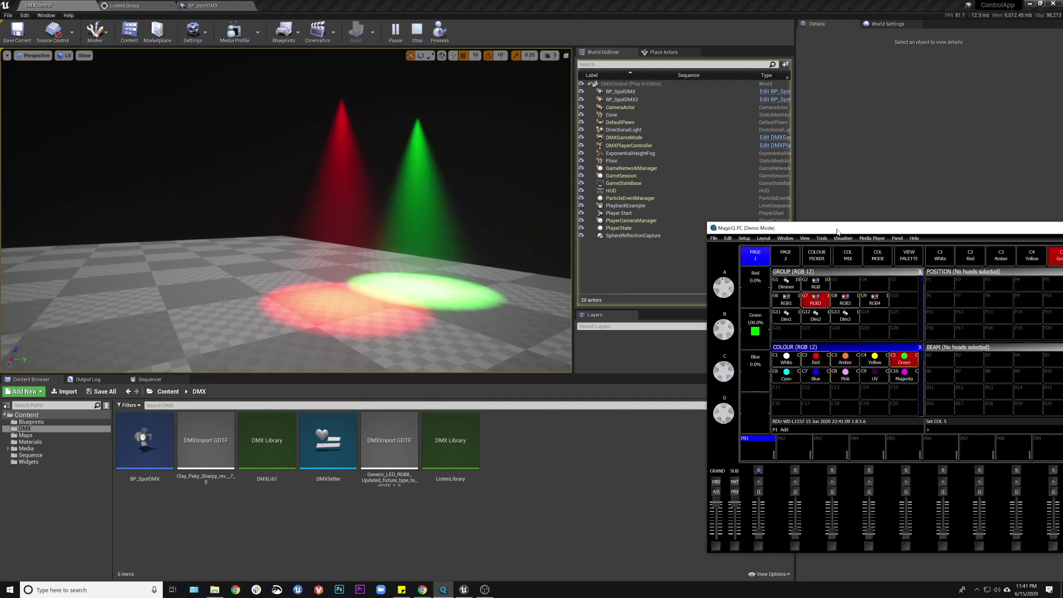
# Step: Clear the MagicQ programmer, put its window away, and stop the simulation
pyautogui.moveTo(837, 232); pyautogui.dragTo(762, 238)
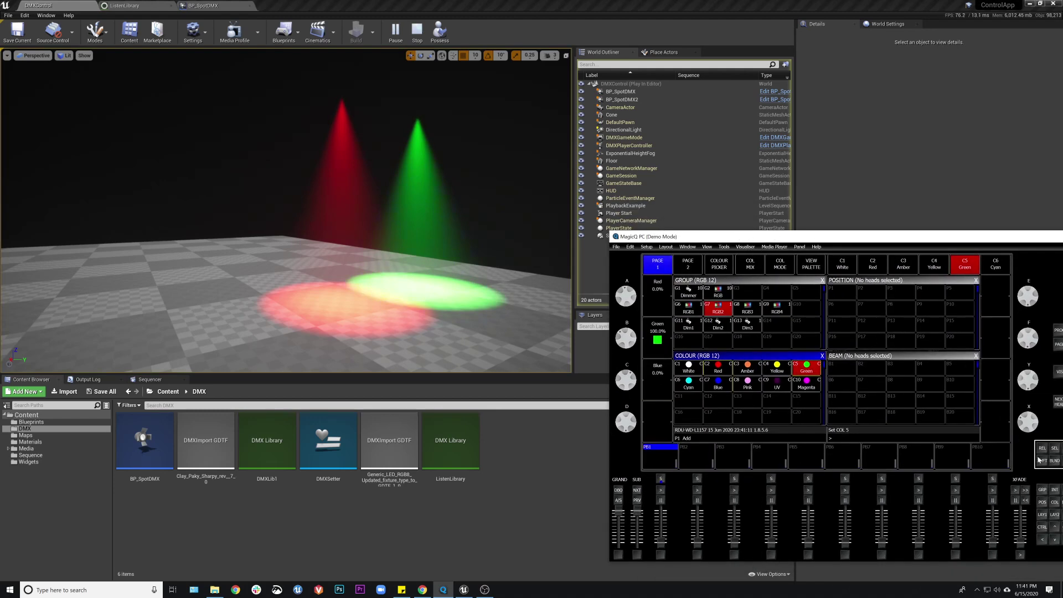
pyautogui.hotkey('alt', 'F4')
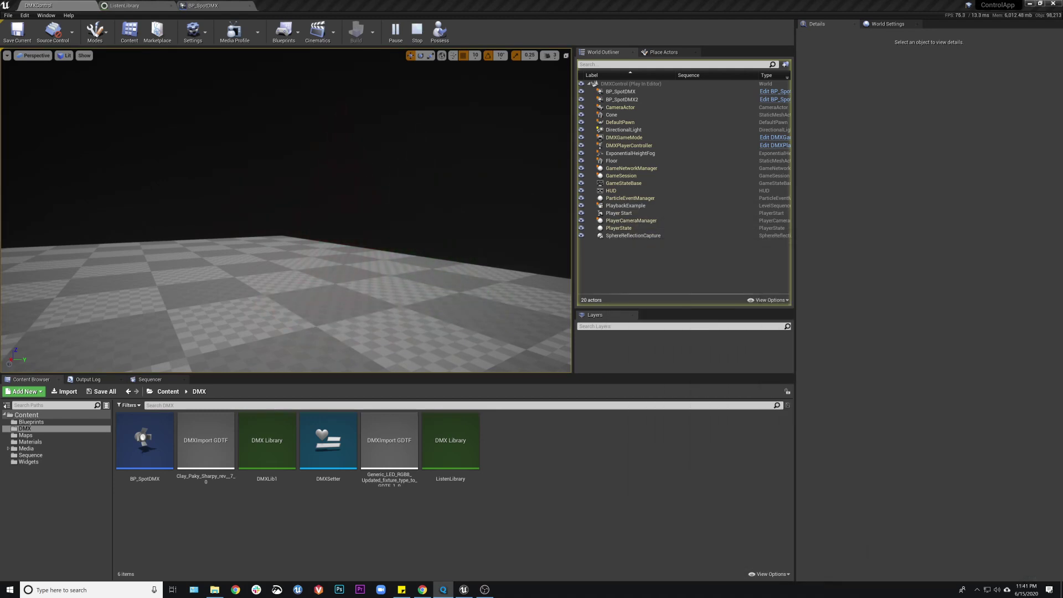
pyautogui.click(417, 30)
pyautogui.moveTo(286, 211); pyautogui.dragTo(517, 150, button='right')
# Step: Review the node chain in the BP_SpotDMX event graph and check the BP_SpotDMX2 light in the DMXControl level
pyautogui.click(203, 5)
pyautogui.scroll(-1, 553, 195)
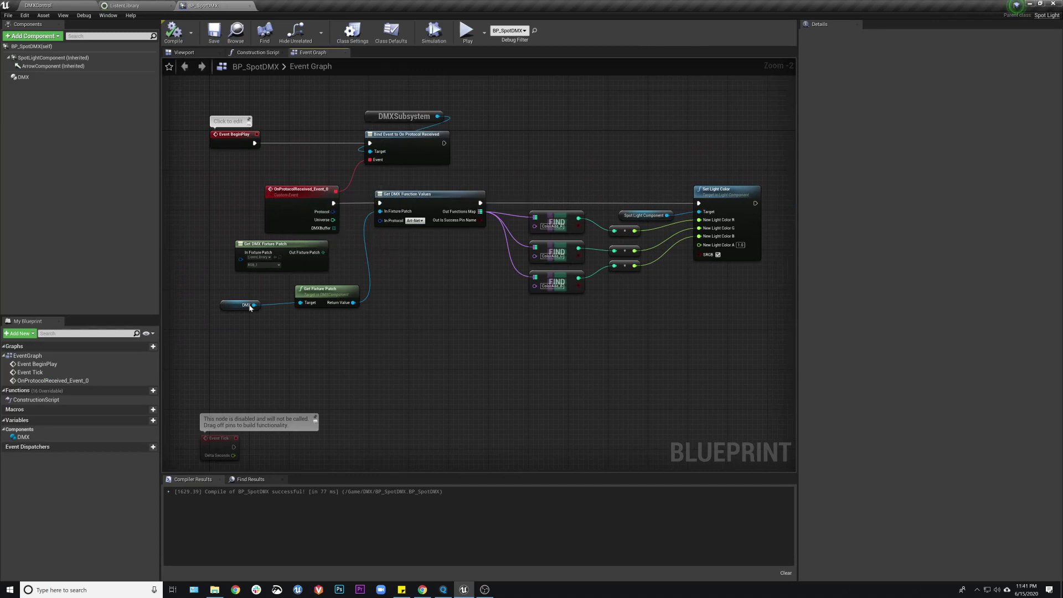
pyautogui.moveTo(544, 144); pyautogui.dragTo(526, 150, button='right')
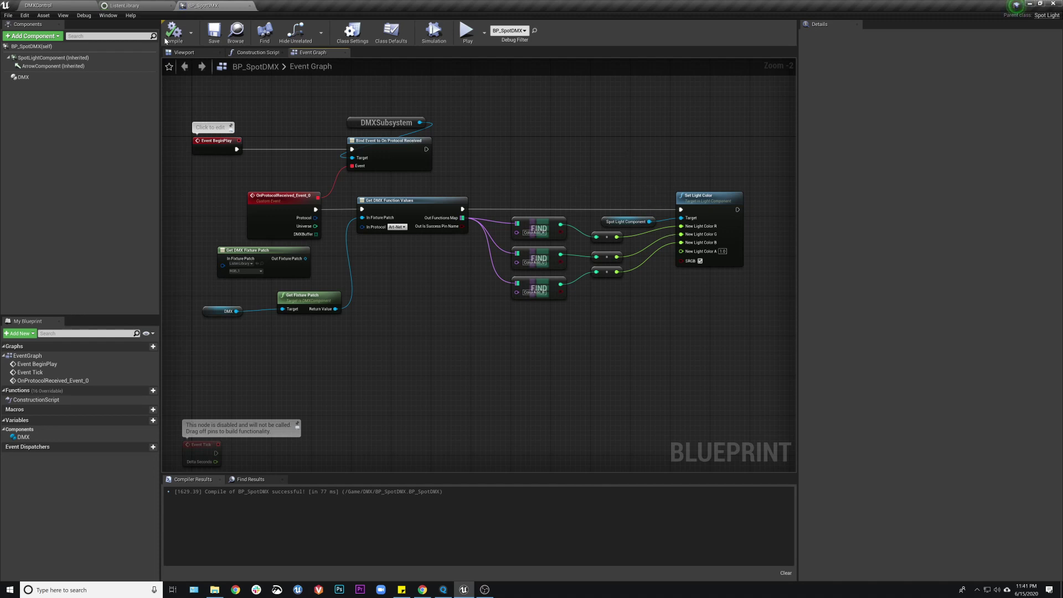
pyautogui.click(124, 6)
pyautogui.click(39, 6)
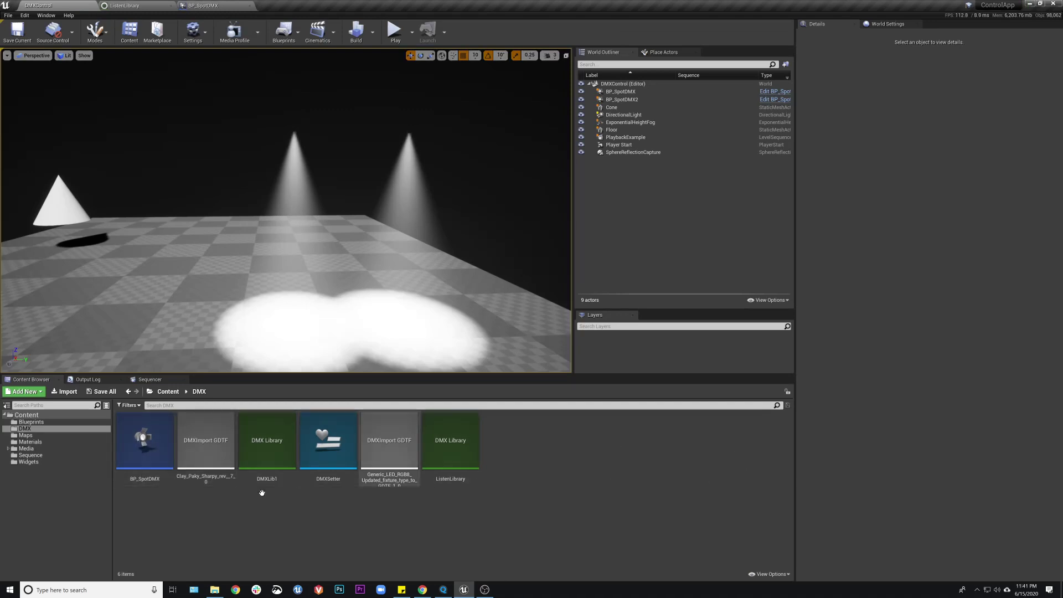
pyautogui.moveTo(407, 142); pyautogui.dragTo(411, 141)
pyautogui.click(623, 101)
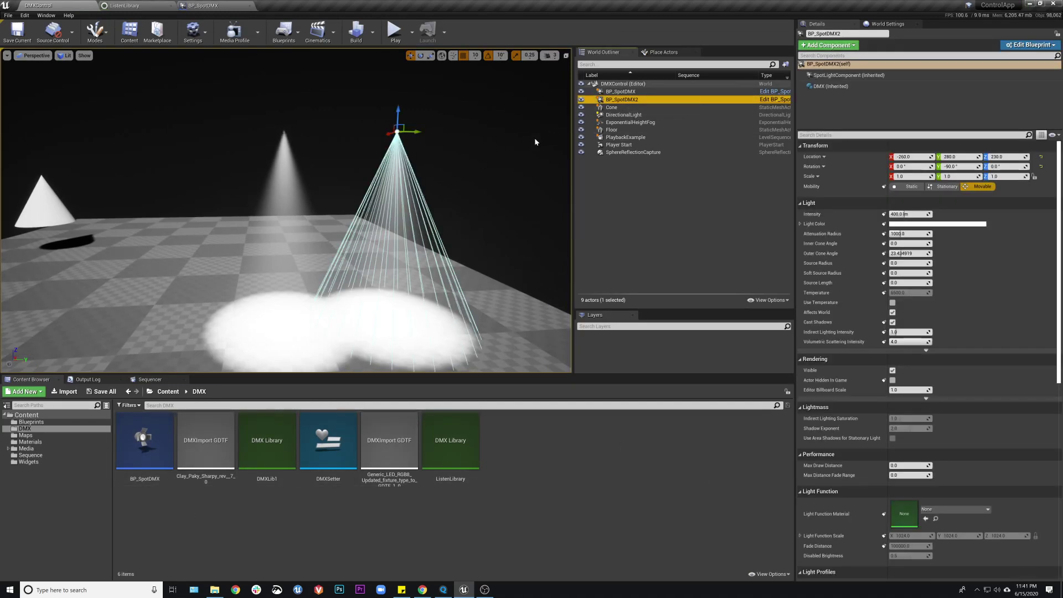
pyautogui.click(653, 187)
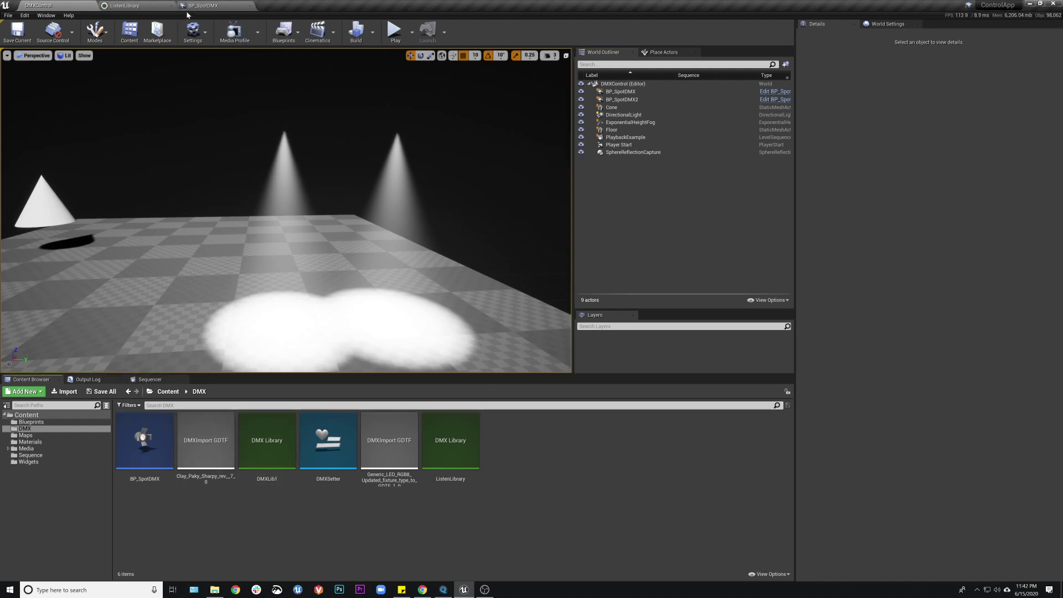
# Step: Close the BP_SpotDMX and ListenLibrary editors and delete both spot lights from the level
pyautogui.click(250, 7)
pyautogui.click(170, 5)
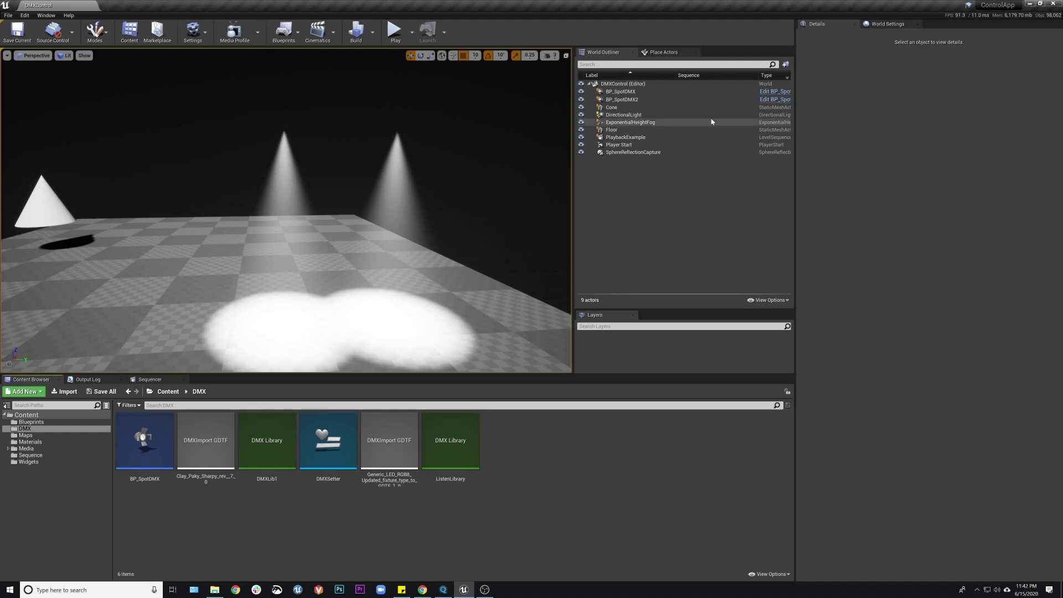
pyautogui.click(640, 92)
pyautogui.press('Delete')
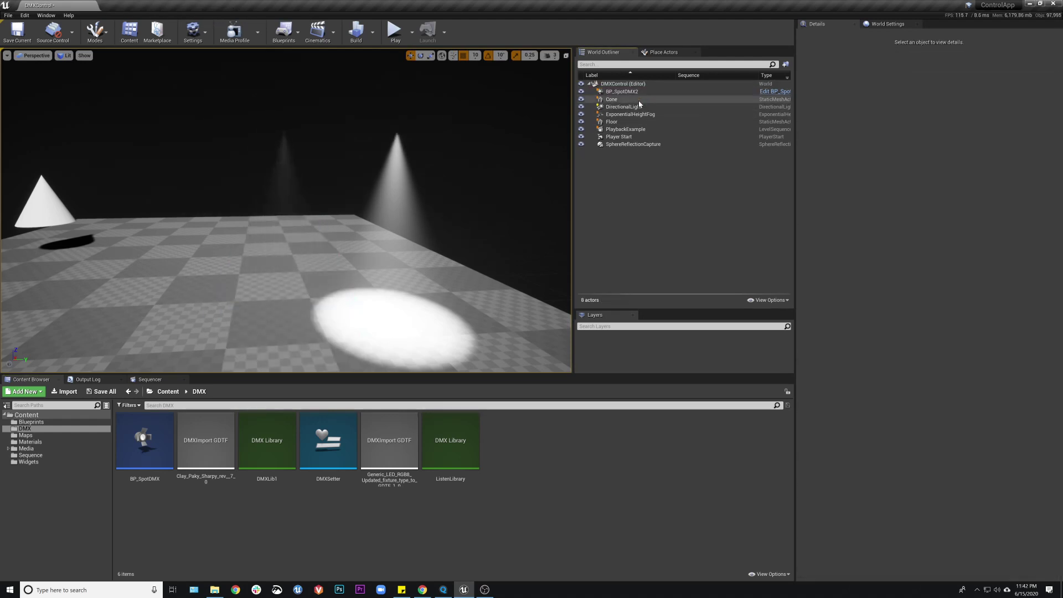
pyautogui.click(632, 92)
pyautogui.press('Delete')
# Step: Inspect the level's DirectionalLight and its component, and show the contents of the Blueprints folder
pyautogui.click(626, 98)
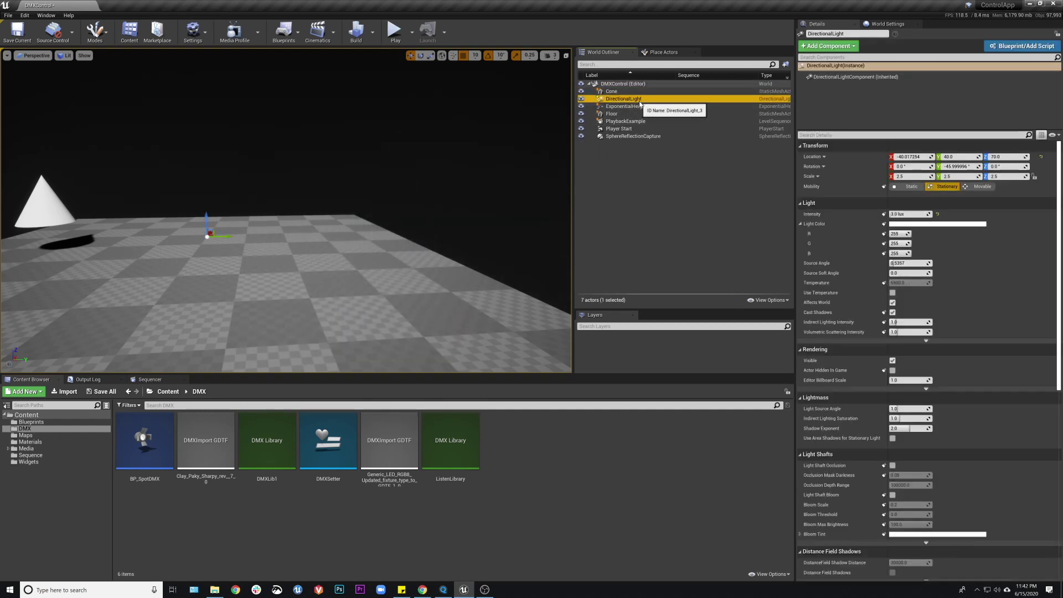
pyautogui.click(855, 77)
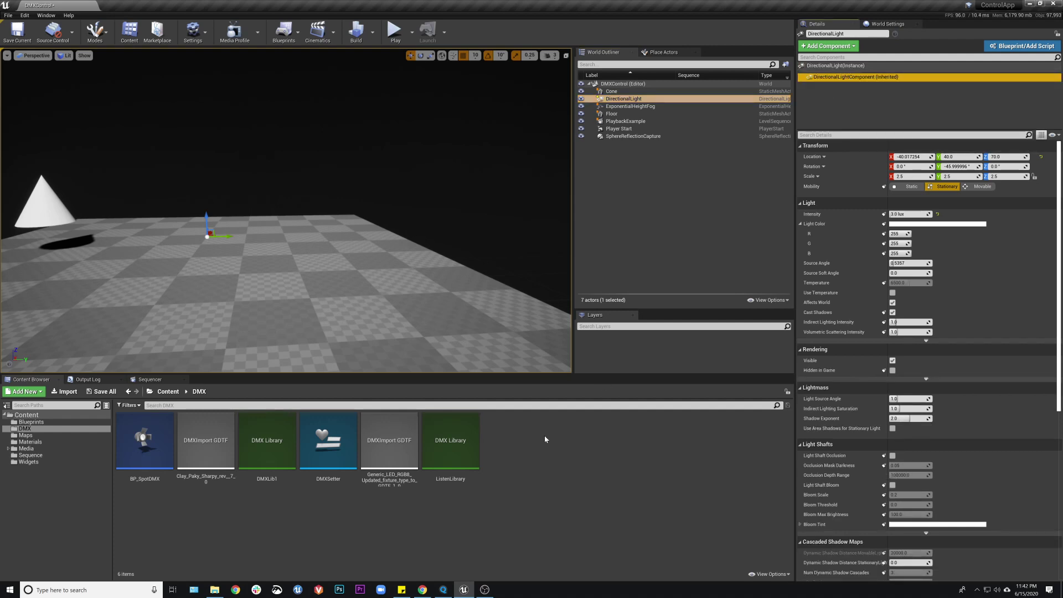
pyautogui.click(31, 422)
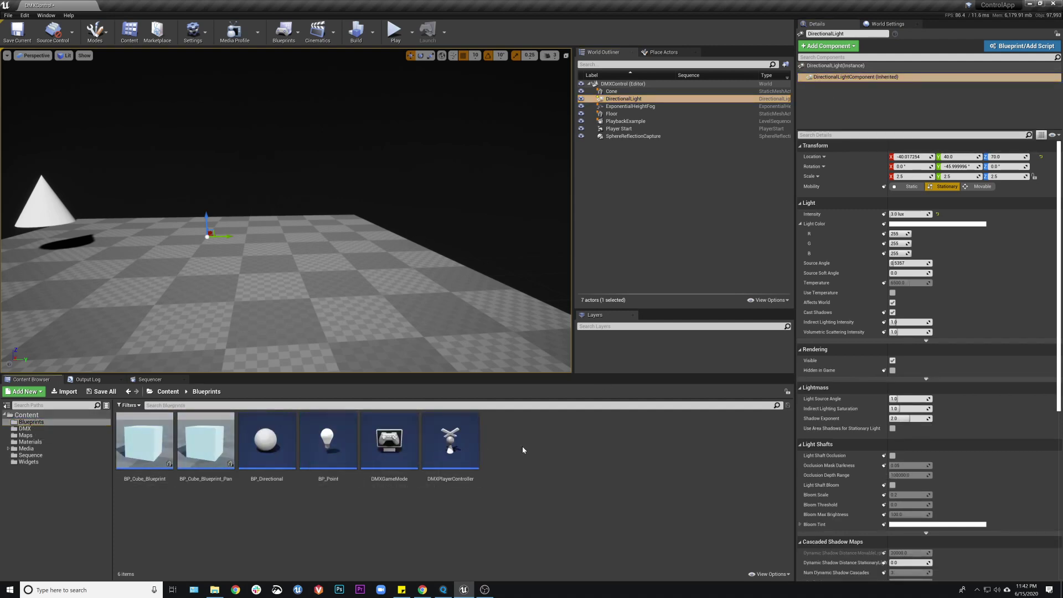
pyautogui.click(272, 442)
pyautogui.rightClick(512, 447)
pyautogui.click(555, 221)
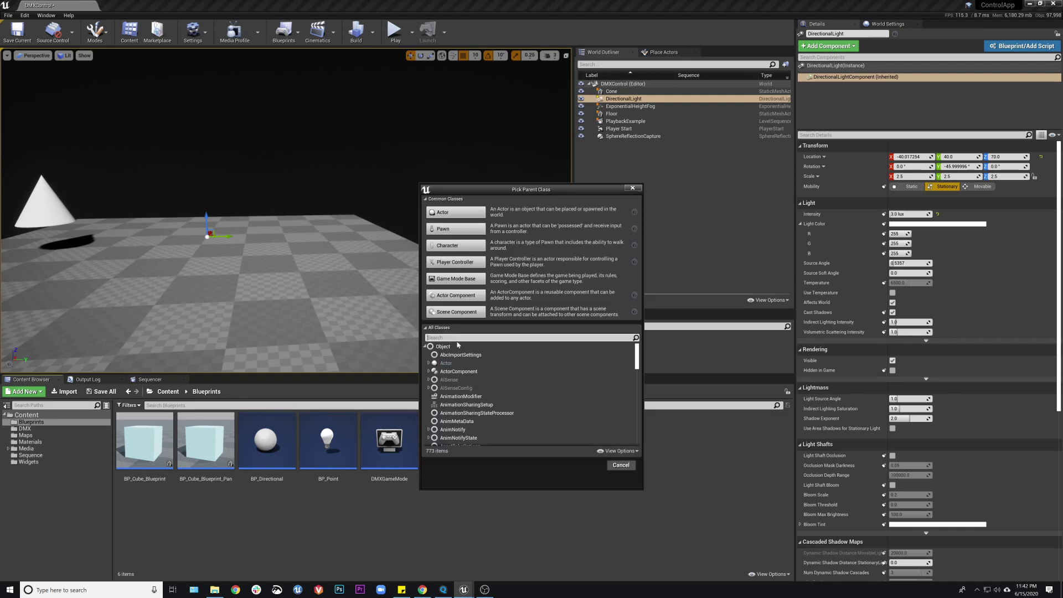
pyautogui.write('direct')
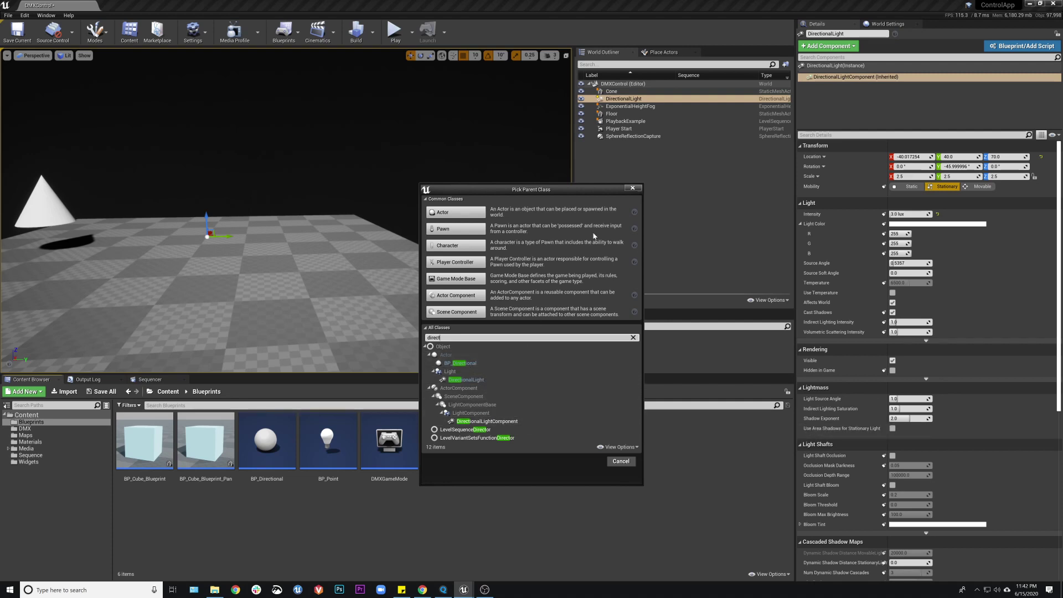
pyautogui.click(635, 190)
# Step: Place the BP_Directional blueprint on the floor of the level and open it for editing
pyautogui.click(266, 440)
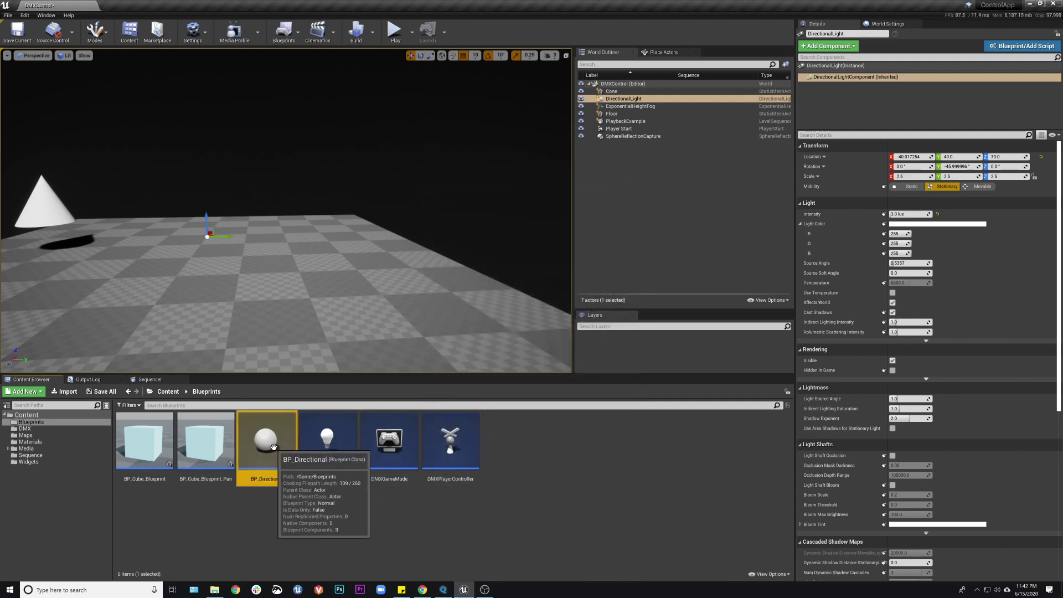
pyautogui.moveTo(271, 445); pyautogui.dragTo(275, 262)
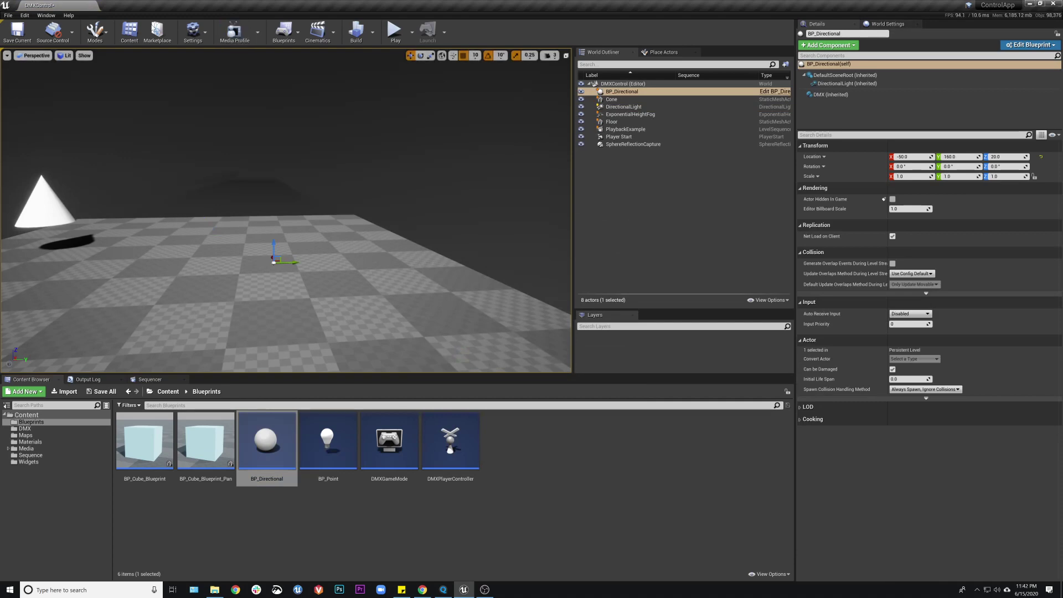
pyautogui.doubleClick(288, 441)
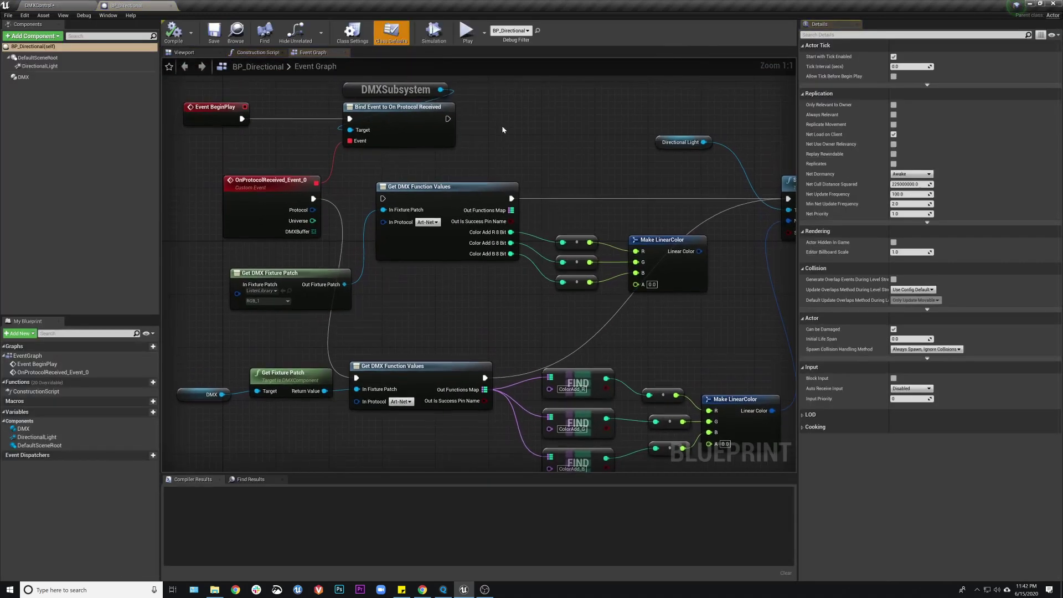
# Step: Place an extra Directional Light component reference in the BP_Directional event graph and delete it again
pyautogui.moveTo(36, 66); pyautogui.dragTo(460, 149)
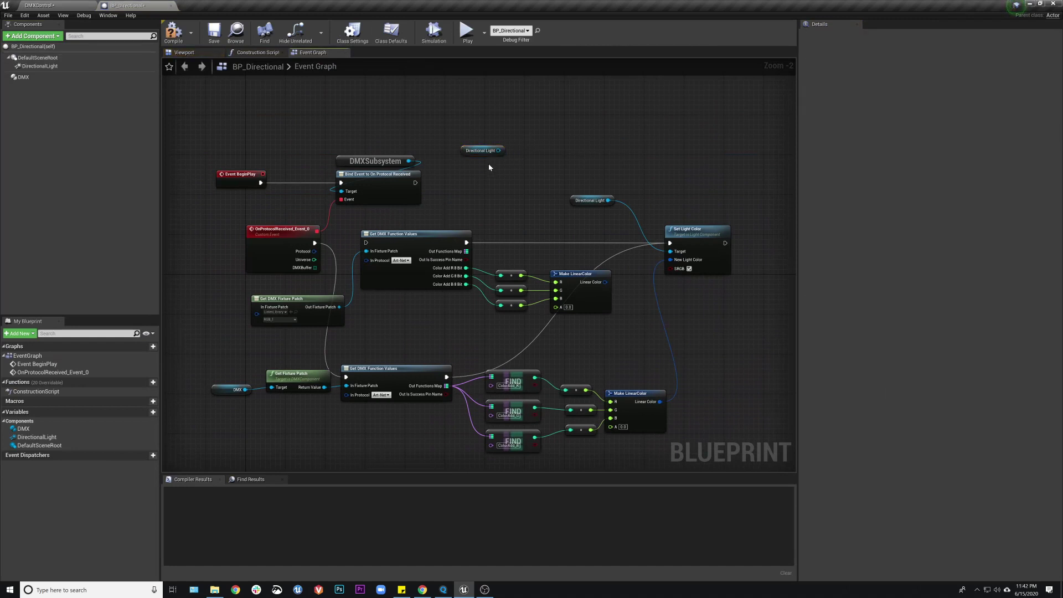
pyautogui.scroll(2, 495, 164)
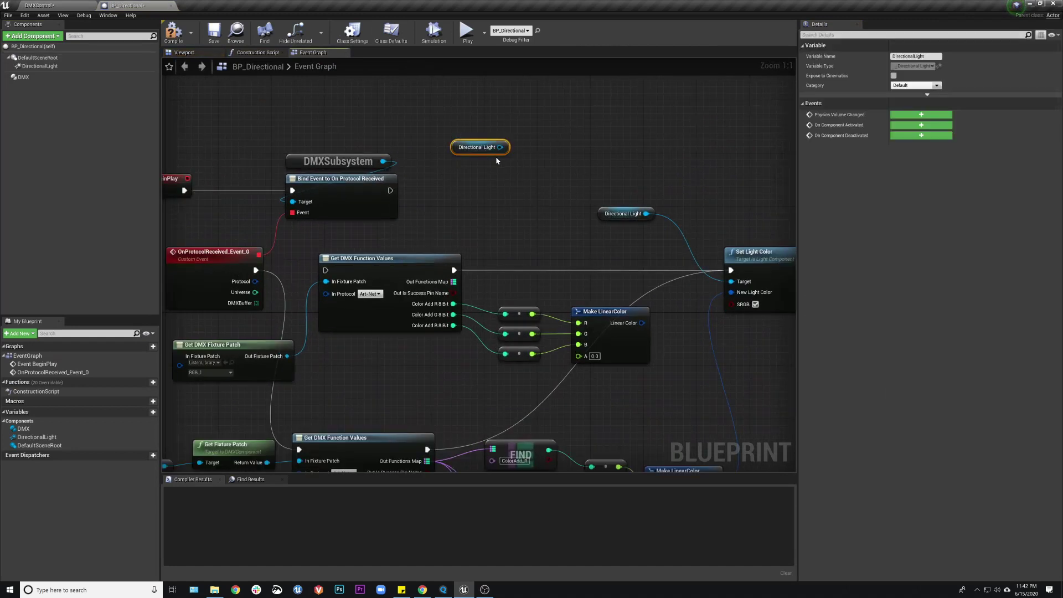
pyautogui.moveTo(531, 154); pyautogui.dragTo(477, 163, button='right')
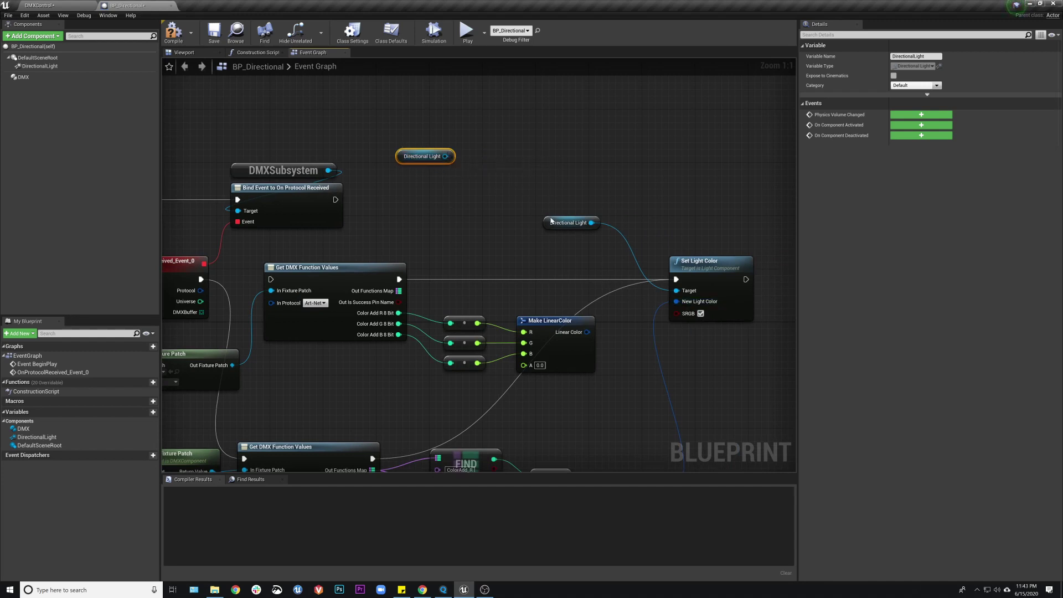
pyautogui.scroll(-1, 552, 222)
pyautogui.click(510, 166)
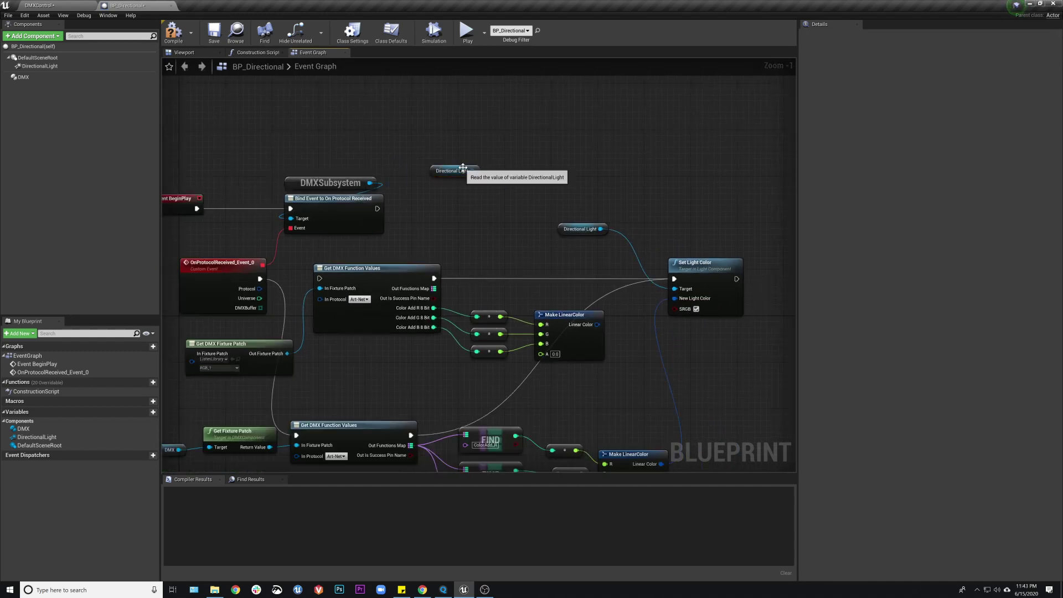
pyautogui.click(463, 167)
pyautogui.press('Delete')
# Step: Delete the upper Get DMX Function Values node with its fixture patch, multiply and Make LinearColor nodes, and compile BP_Directional
pyautogui.moveTo(513, 175); pyautogui.dragTo(519, 114, button='right')
pyautogui.scroll(-1, 543, 135)
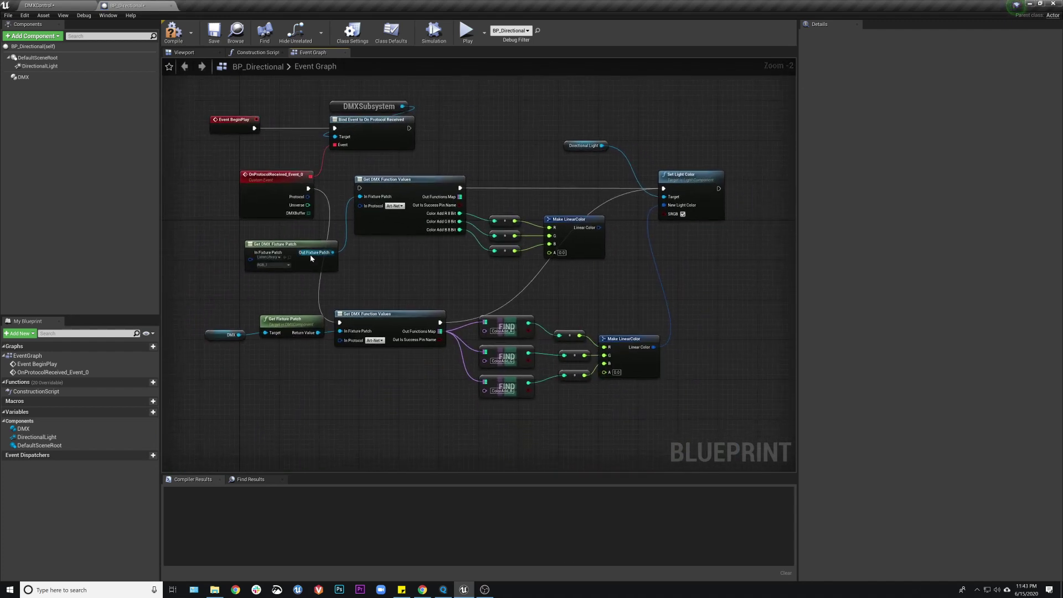
pyautogui.moveTo(309, 189); pyautogui.dragTo(358, 195)
pyautogui.click(367, 176)
pyautogui.moveTo(305, 248); pyautogui.dragTo(429, 253)
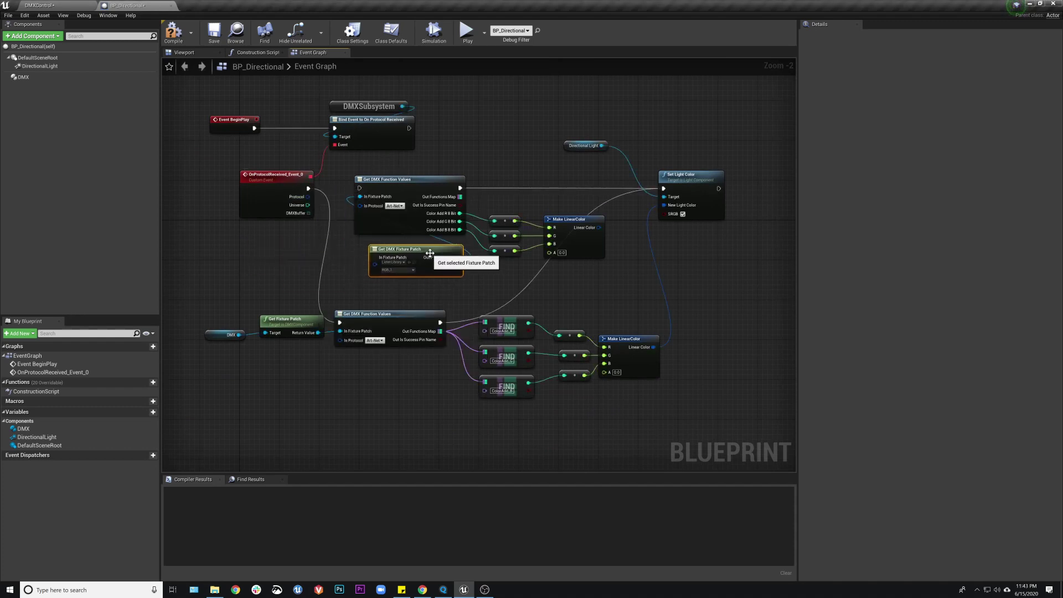
pyautogui.moveTo(571, 223); pyautogui.dragTo(575, 222)
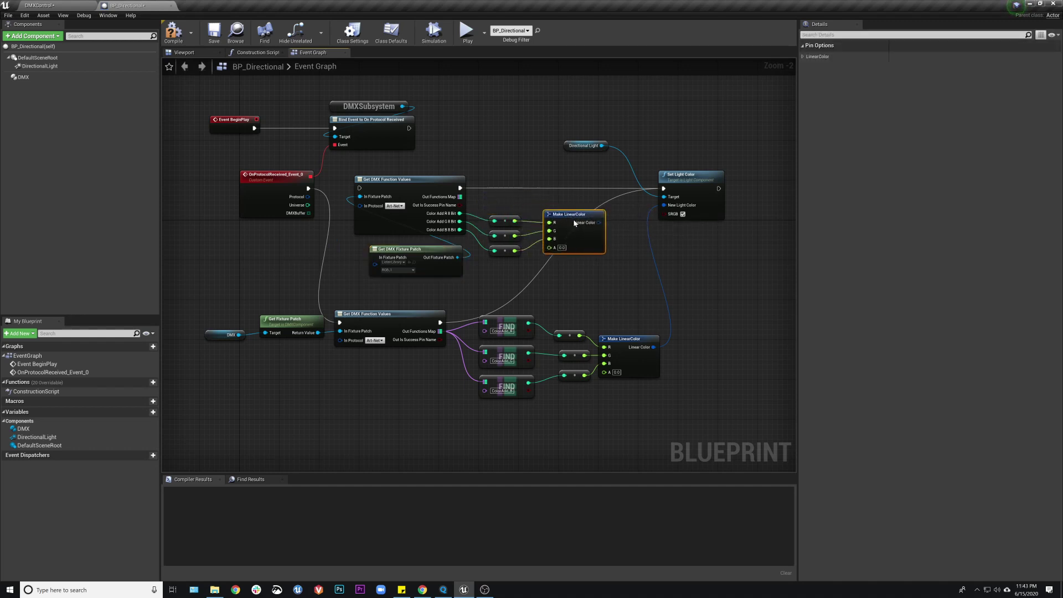
pyautogui.moveTo(382, 175); pyautogui.dragTo(573, 261)
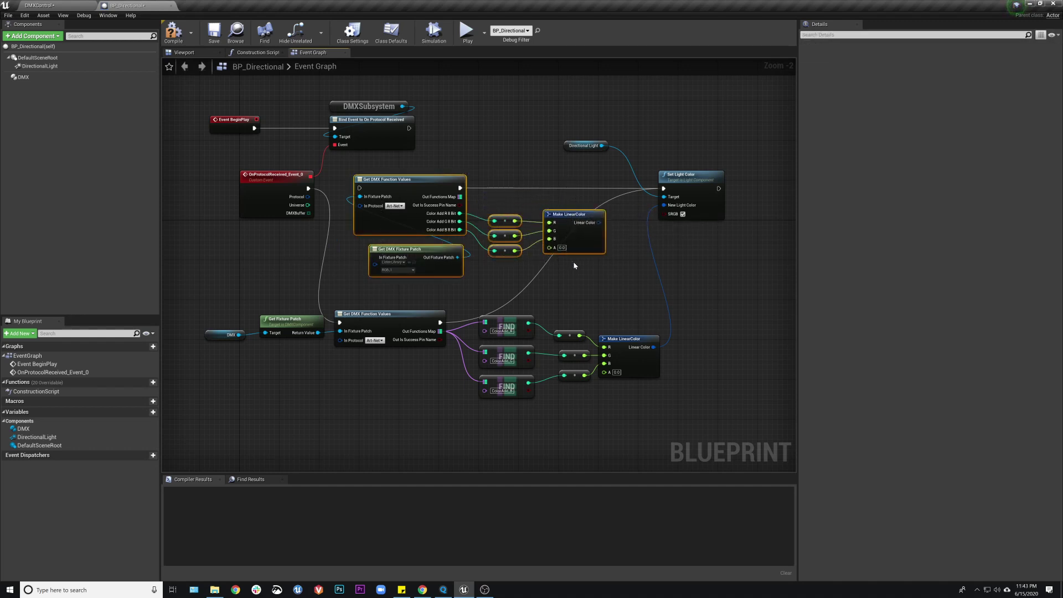
pyautogui.press('Delete')
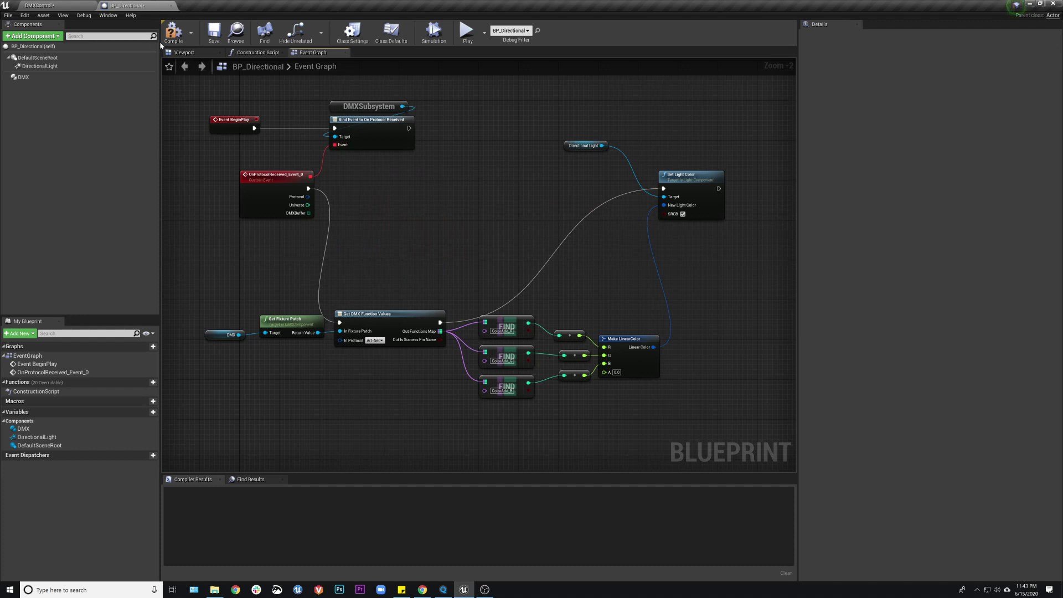
pyautogui.click(173, 33)
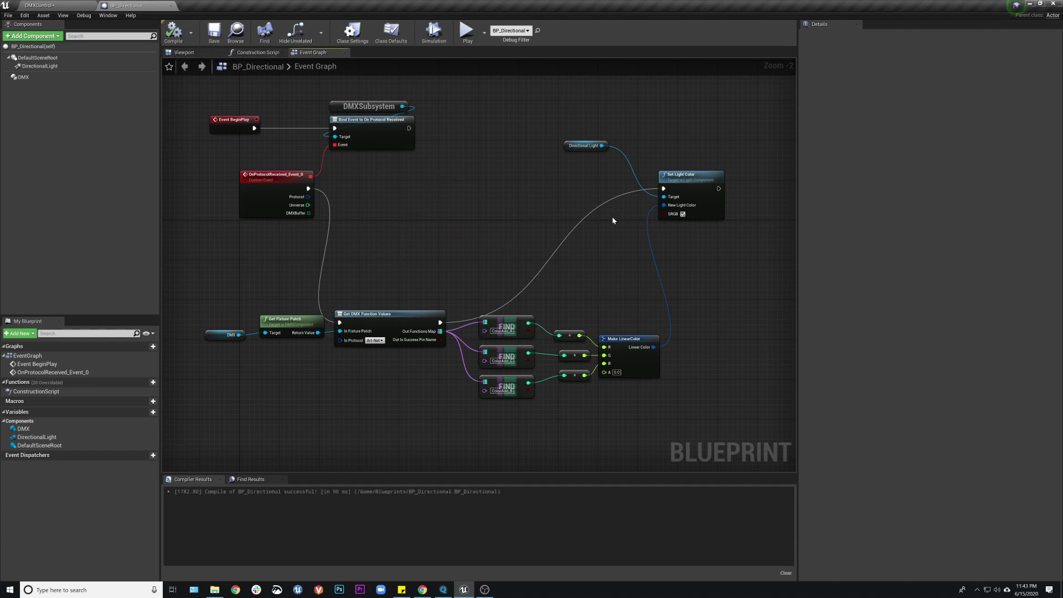
# Step: Set the DMX component of the placed BP_Directional to ListenLibrary with fixture patch RGB_1, and save the level
pyautogui.click(38, 5)
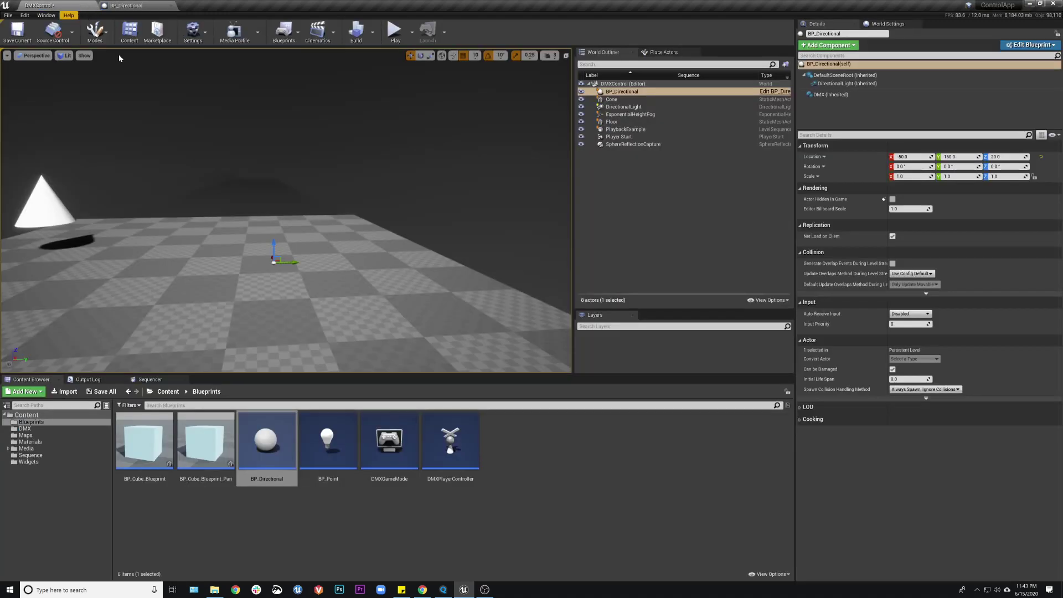
pyautogui.click(831, 94)
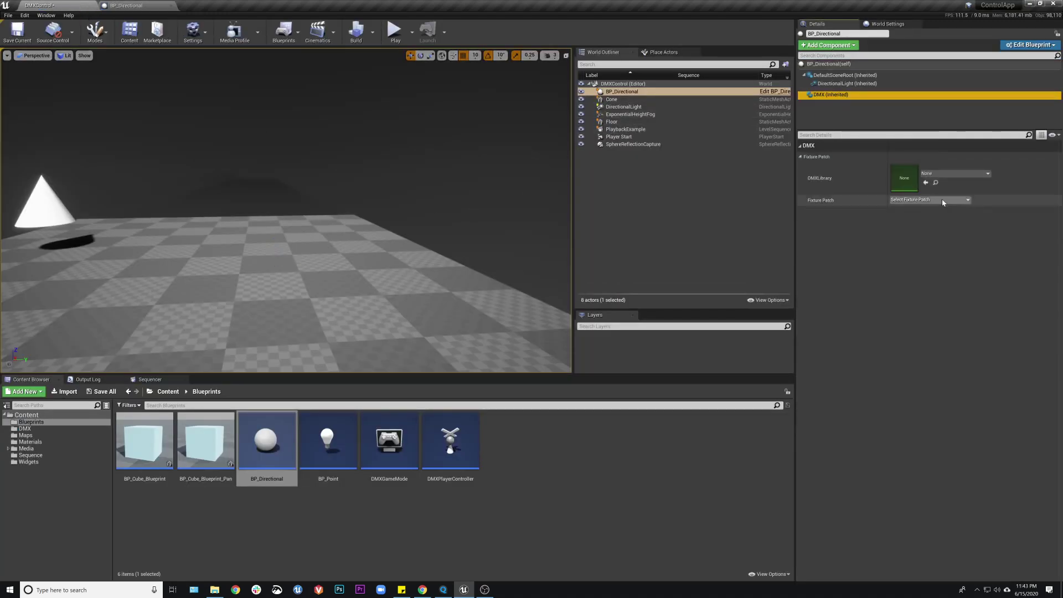
pyautogui.click(953, 174)
pyautogui.click(959, 282)
pyautogui.click(936, 200)
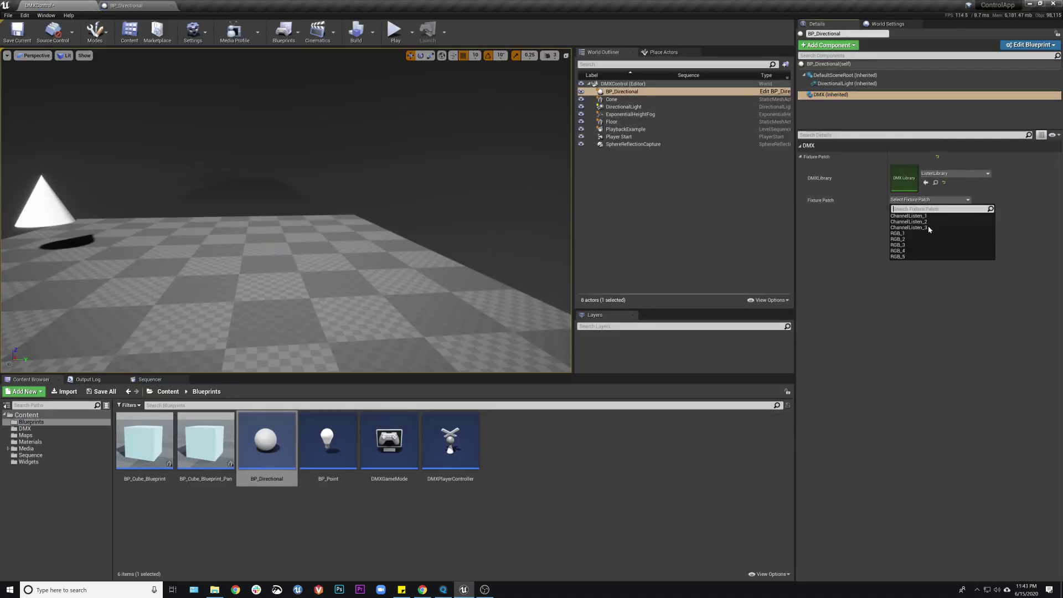
pyautogui.click(921, 232)
pyautogui.click(17, 31)
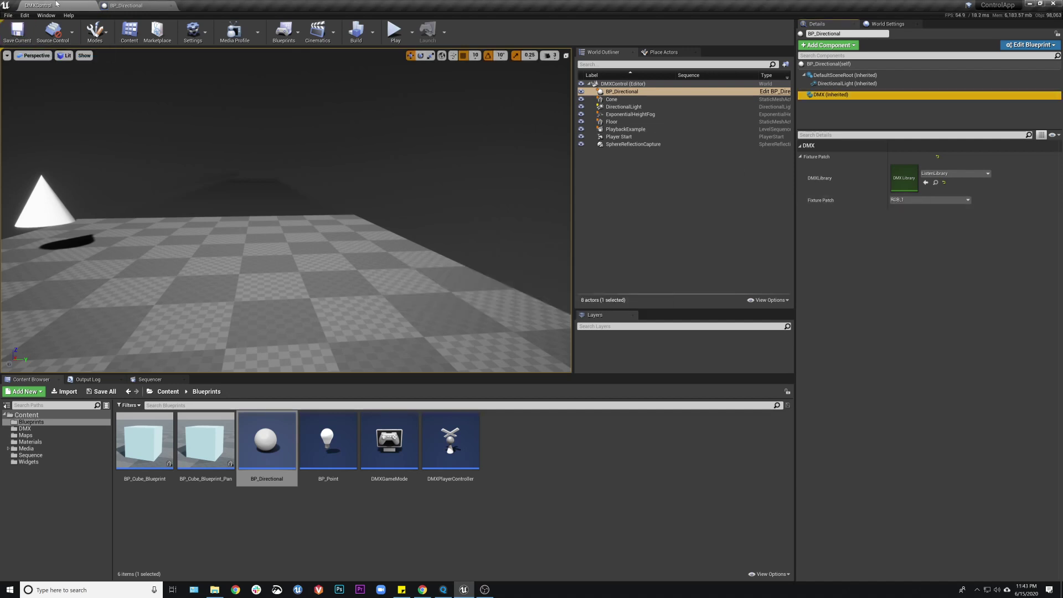
# Step: Play the level, send red, amber and full levels to the RGB1 group from MagicQ, clear the programmer, and stop playing
pyautogui.click(394, 34)
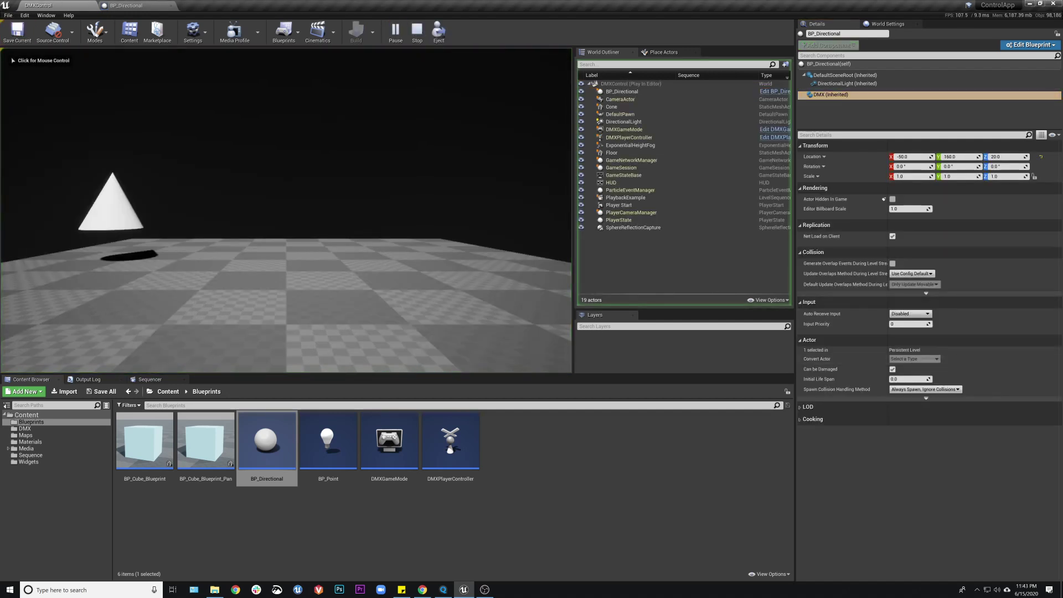
pyautogui.hotkey('alt', 'Tab')
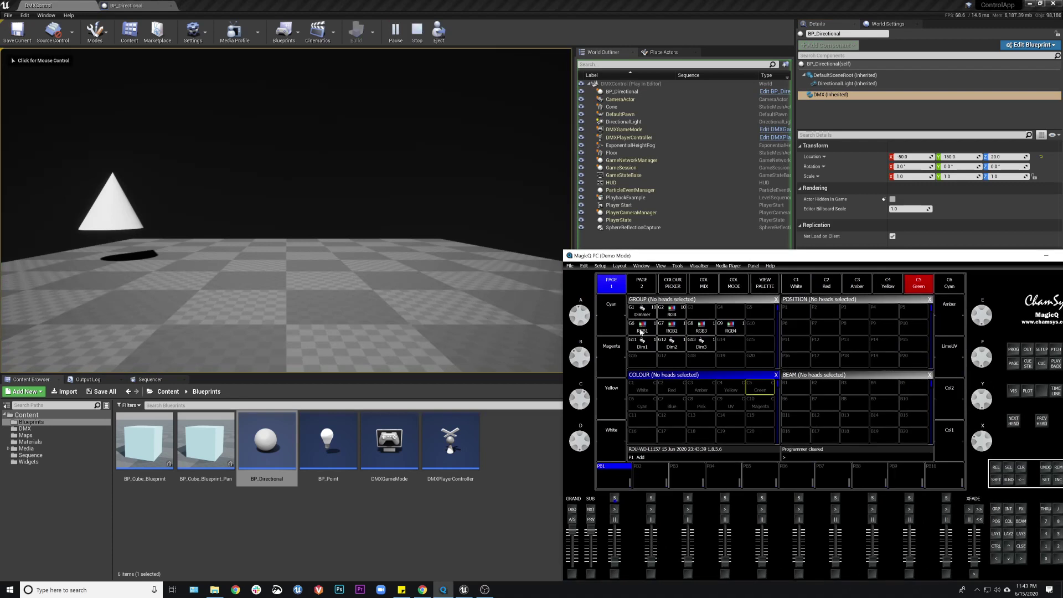
pyautogui.click(668, 388)
pyautogui.click(709, 392)
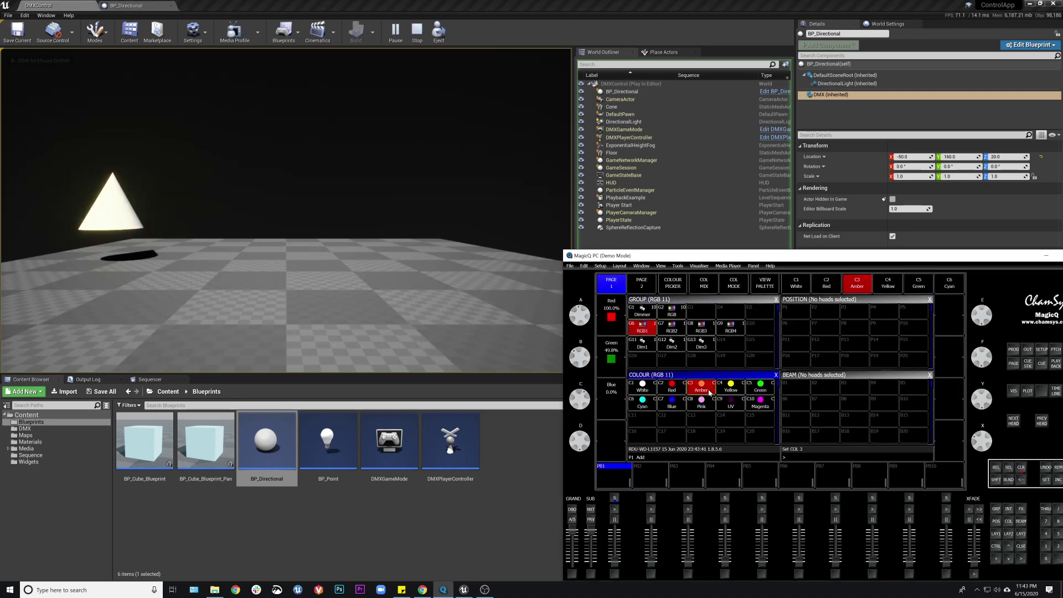
pyautogui.click(1057, 519)
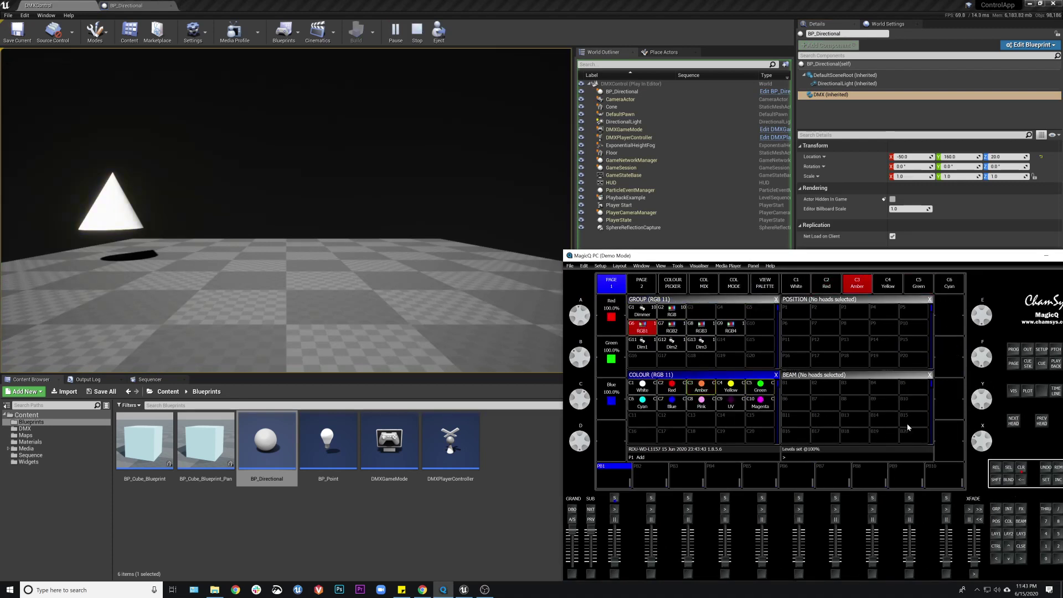
pyautogui.click(1022, 470)
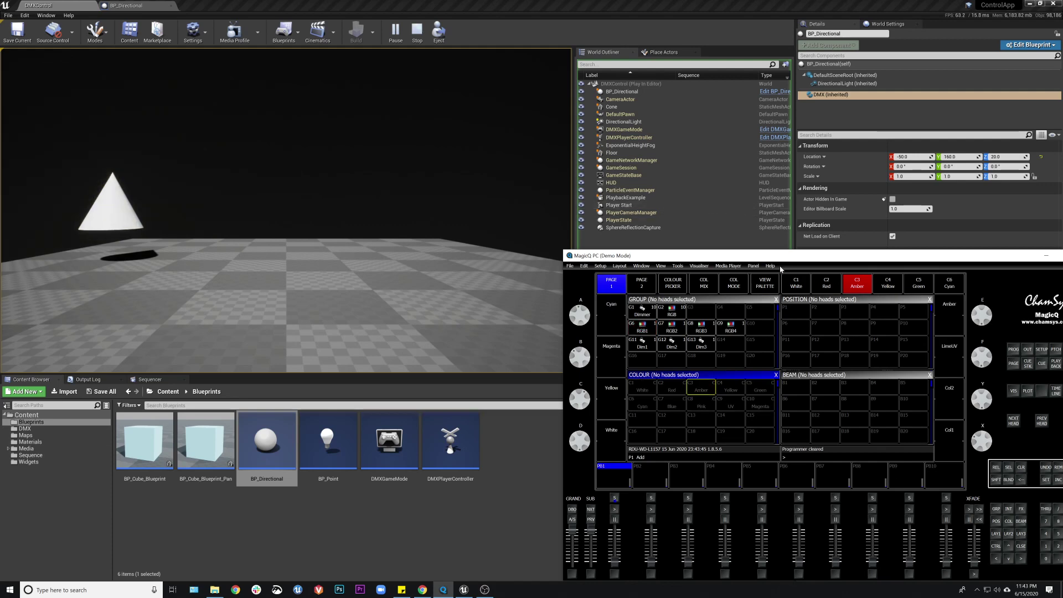
pyautogui.moveTo(766, 258); pyautogui.dragTo(1062, 258)
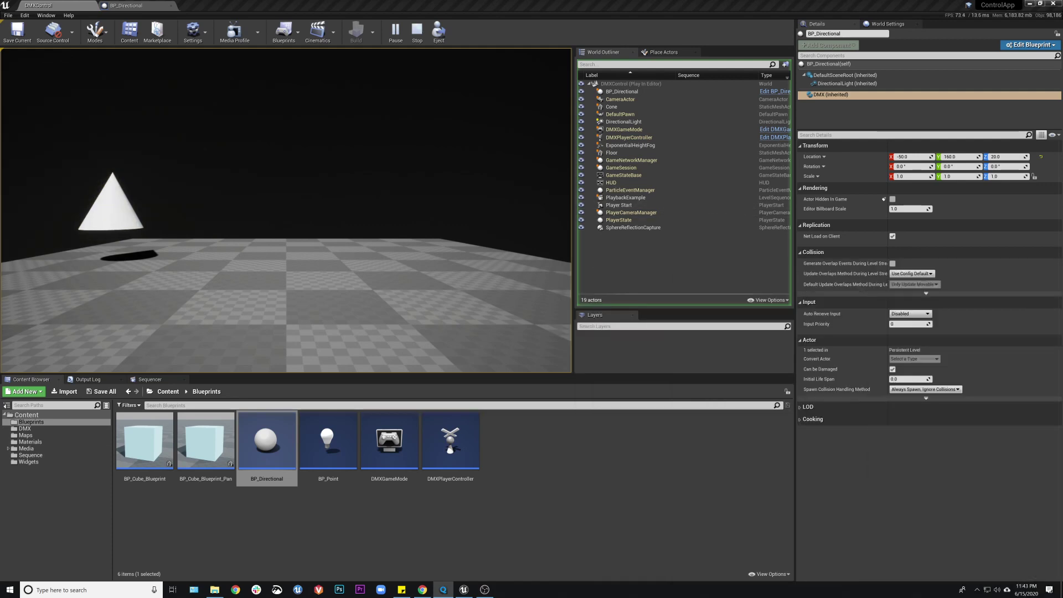
pyautogui.click(417, 30)
# Step: Examine the placed BP_Directional's DMX fixture patch and the DirectionalLight component's settings in the blueprint
pyautogui.click(637, 92)
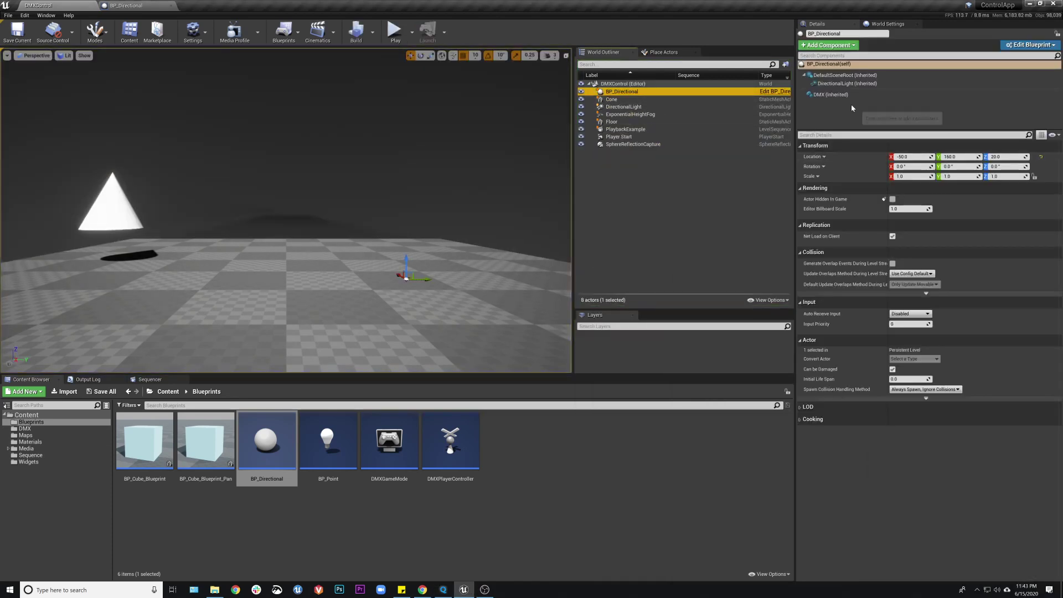
pyautogui.click(842, 95)
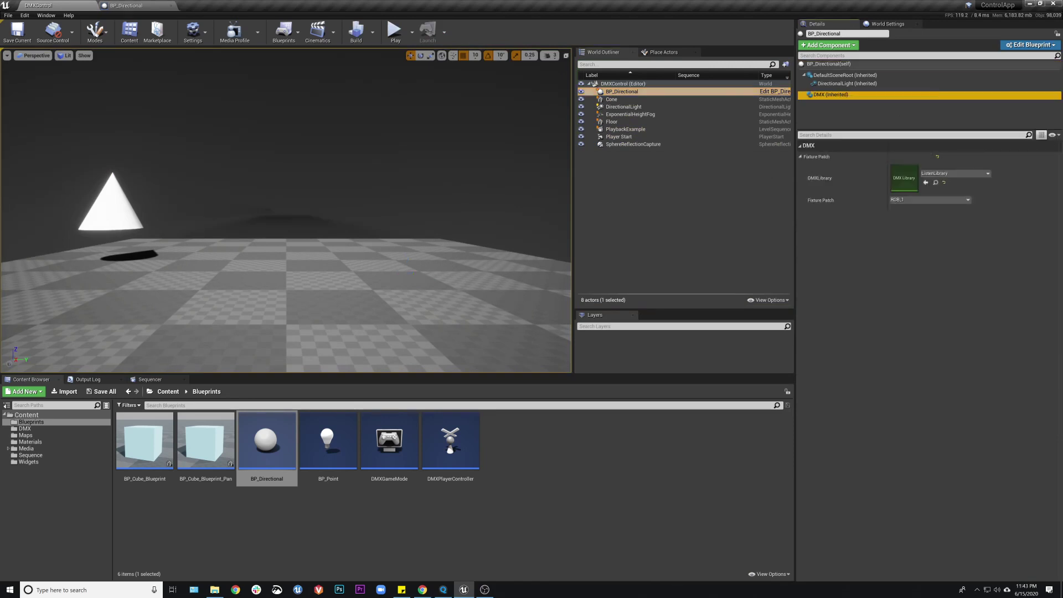
pyautogui.click(843, 64)
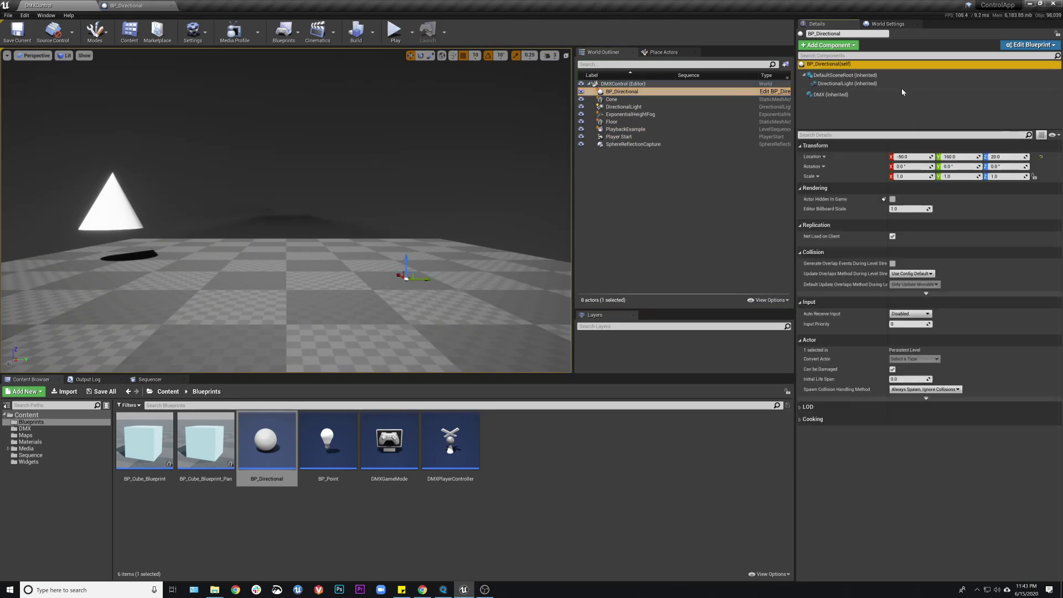
pyautogui.click(157, 7)
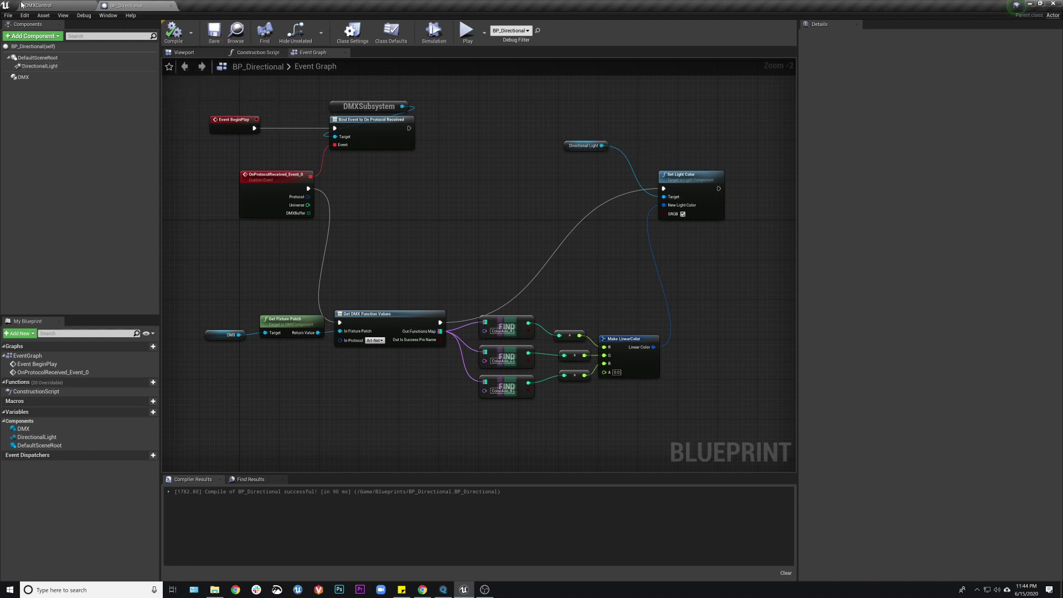
pyautogui.click(49, 66)
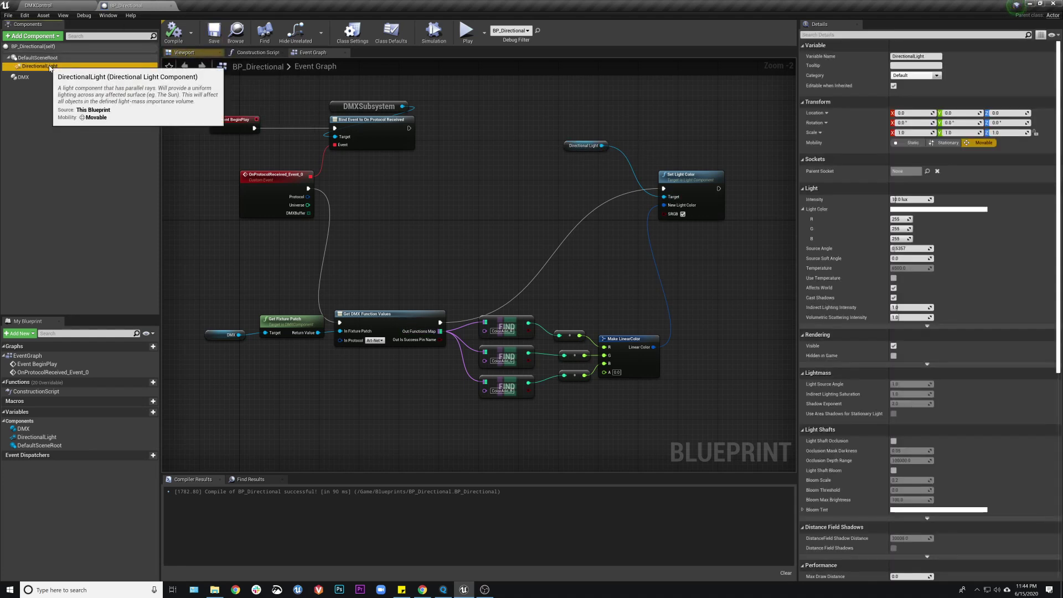
pyautogui.click(38, 6)
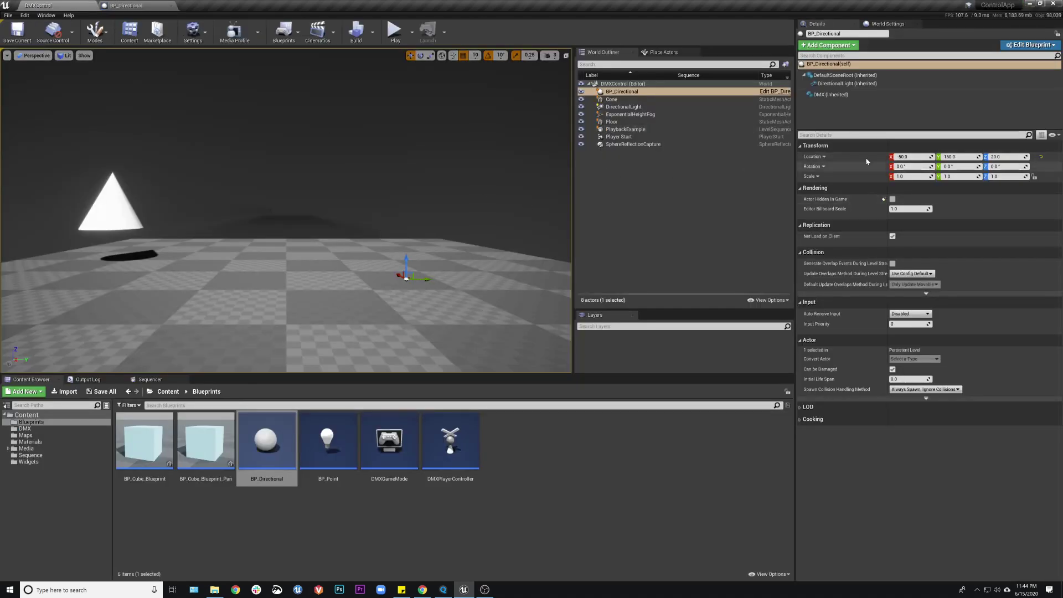
pyautogui.click(831, 94)
pyautogui.click(842, 65)
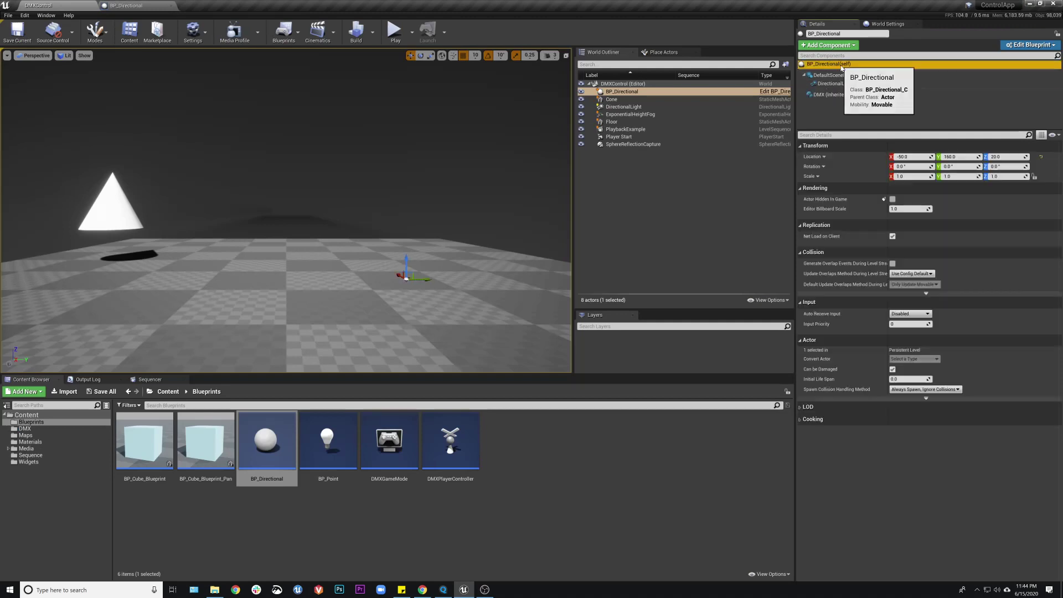
pyautogui.click(831, 95)
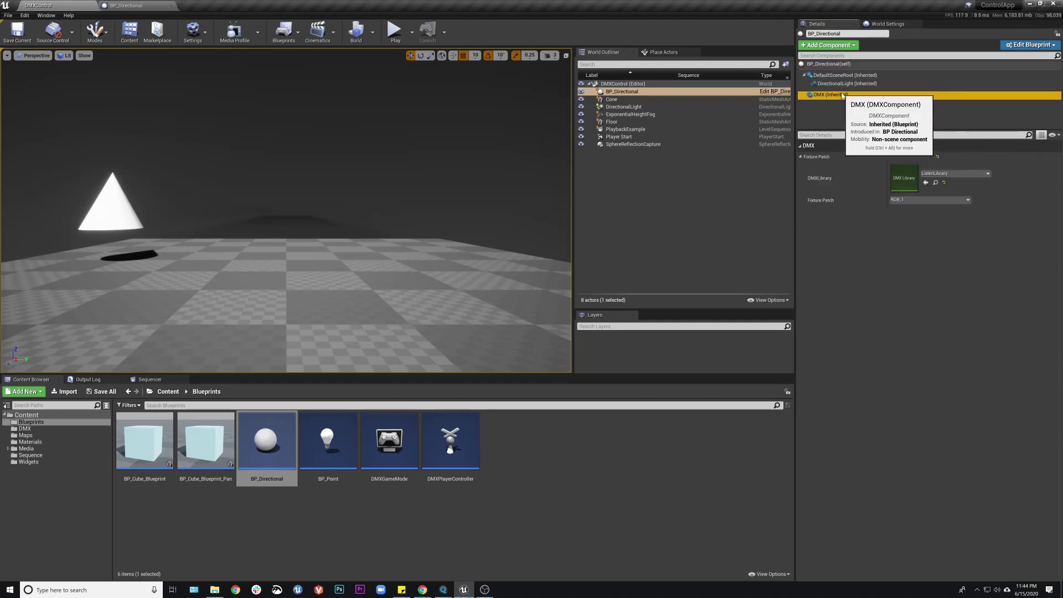
# Step: Play the level with BP_Directional's DirectionalLight component selected and send full levels, then red, to the RGB1 group from MagicQ
pyautogui.click(406, 32)
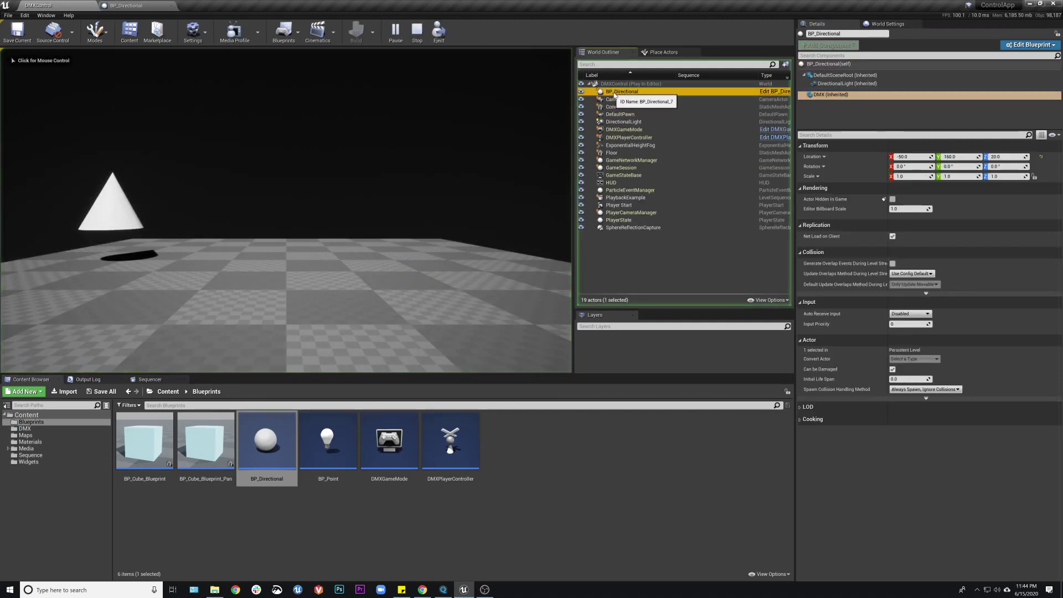
pyautogui.click(844, 84)
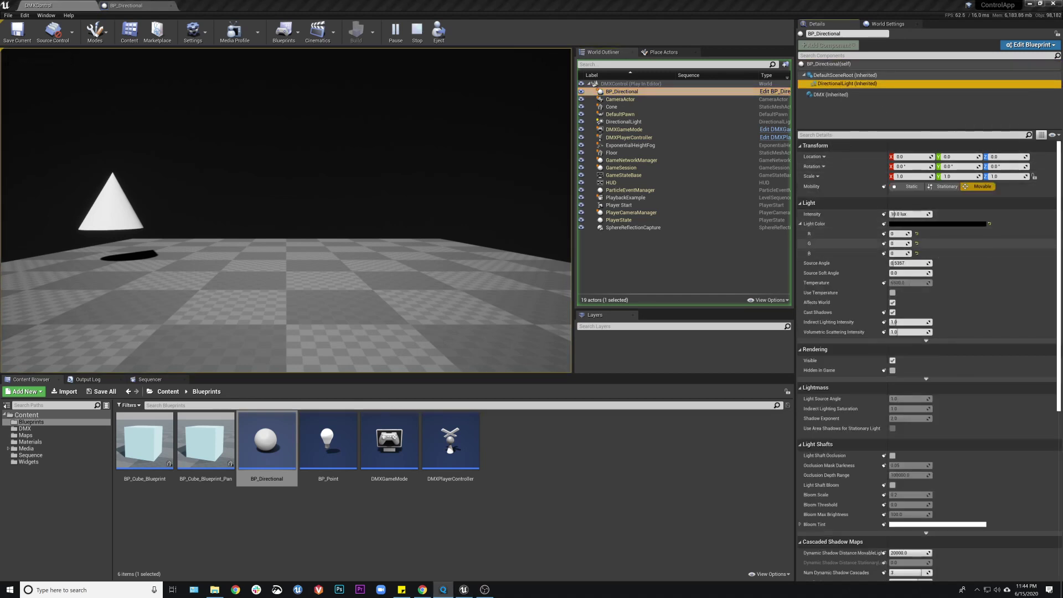
pyautogui.hotkey('alt', 'Tab')
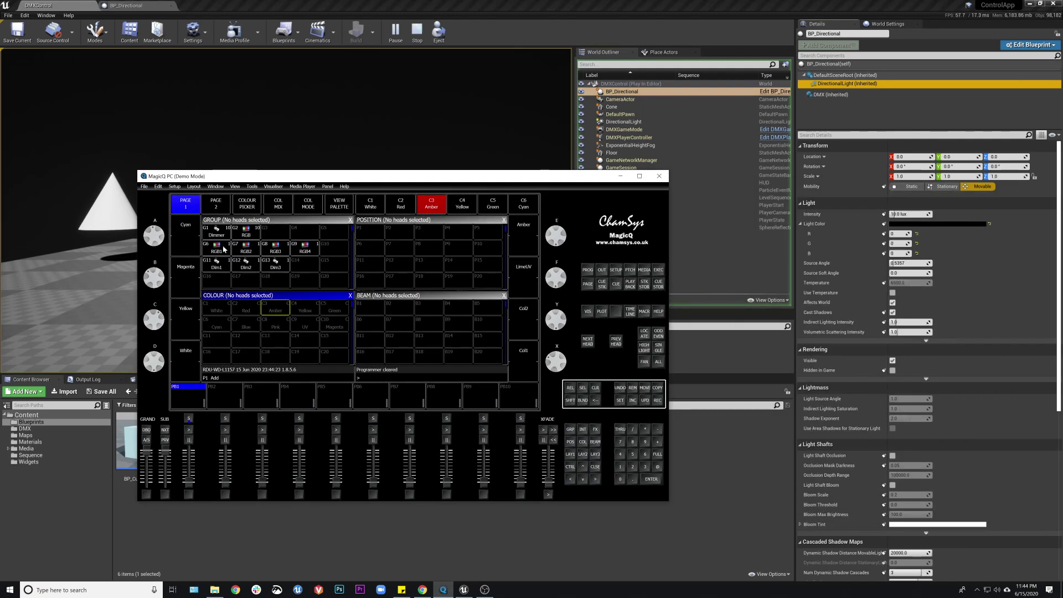
pyautogui.click(224, 250)
pyautogui.click(658, 454)
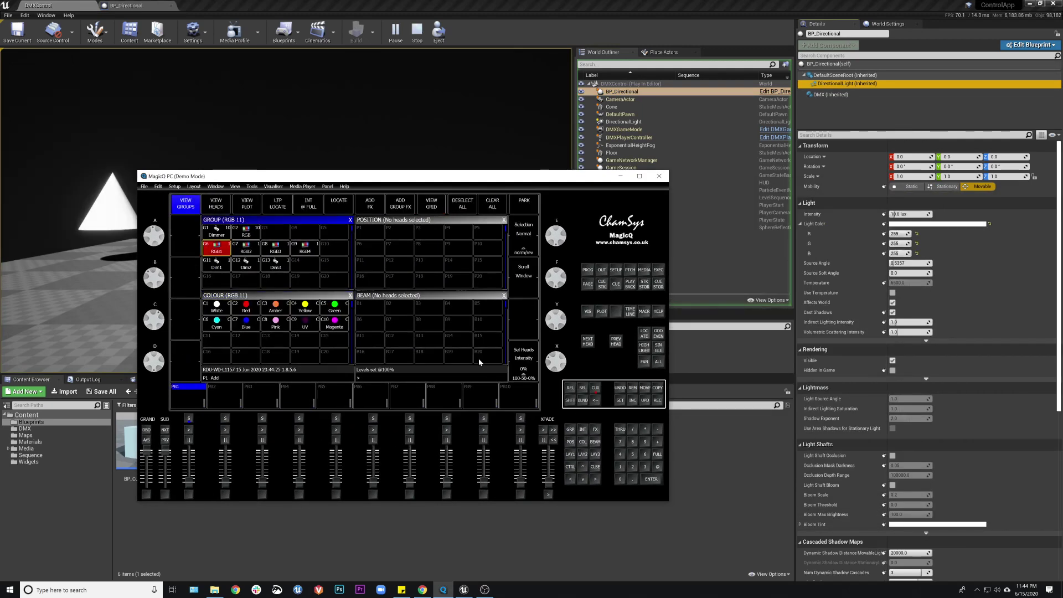
pyautogui.click(246, 312)
pyautogui.moveTo(268, 176); pyautogui.dragTo(540, 176)
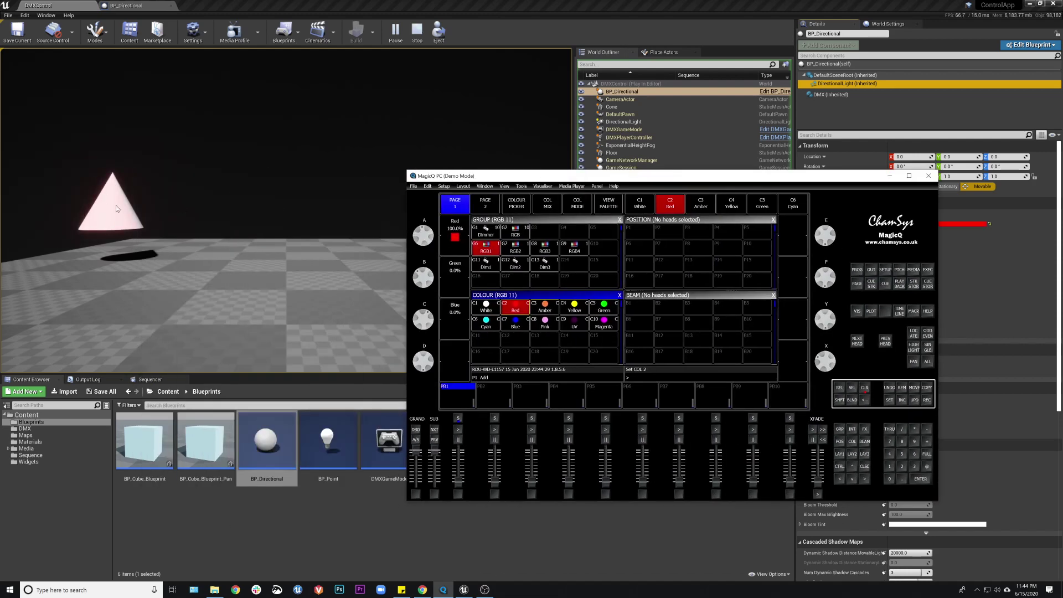
# Step: Fly out past the floor's edge in the playing level, eject from the player, and select BP_Directional to check its light direction
pyautogui.click(221, 249)
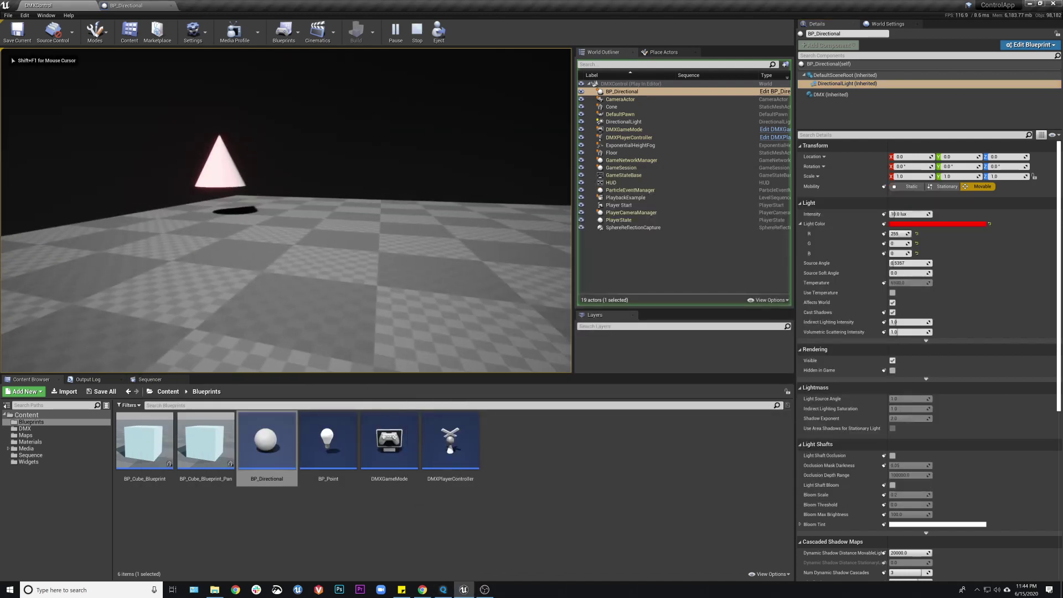
pyautogui.press('w')
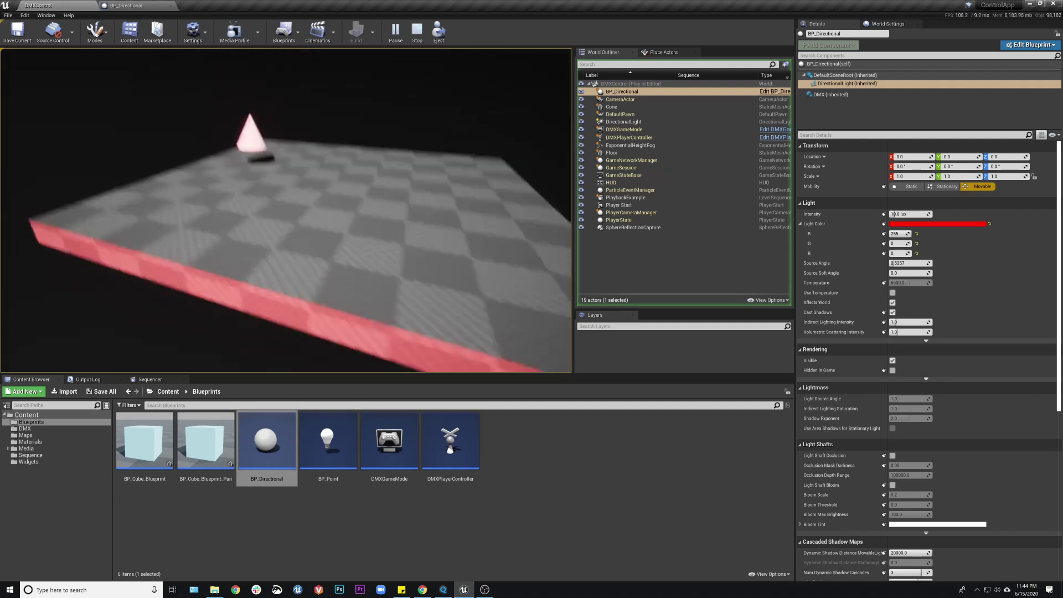
pyautogui.press('F8')
pyautogui.click(664, 92)
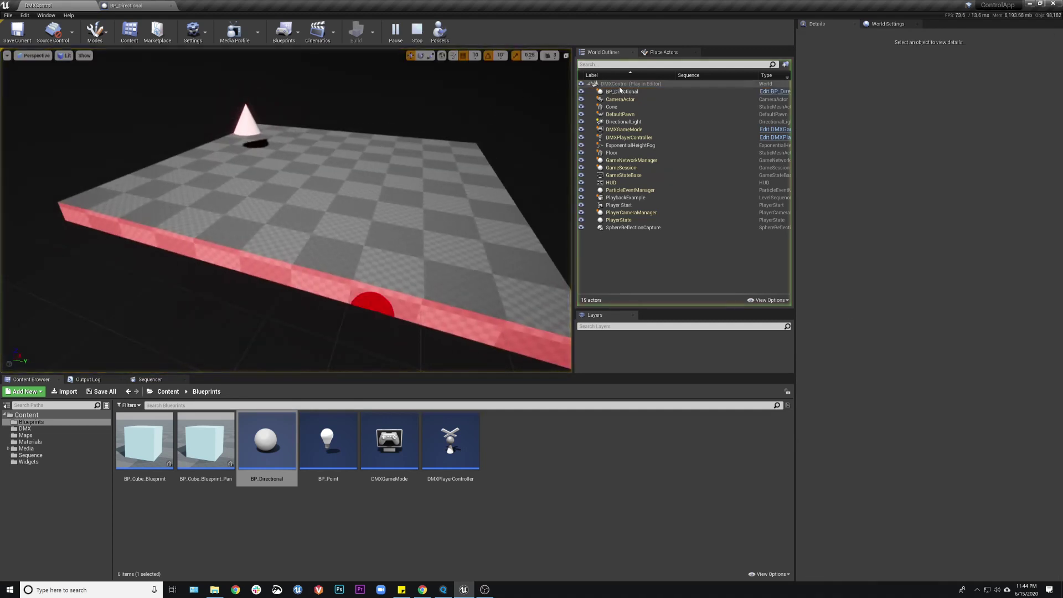
# Step: Stop playing and rotate the placed BP_Directional about its Y axis to about 266.3° so it lights the floor
pyautogui.click(417, 31)
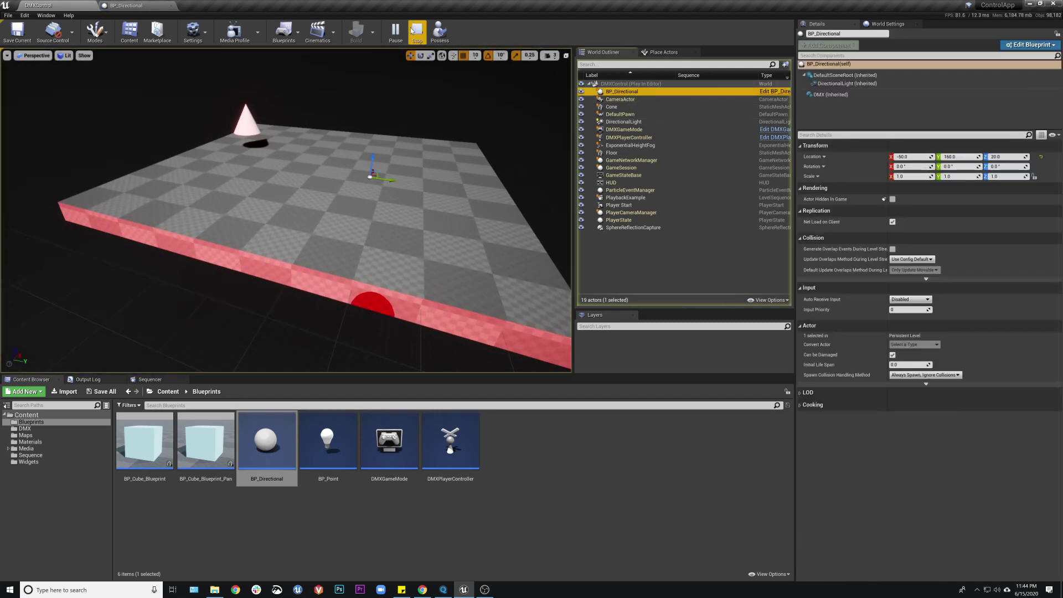
pyautogui.click(637, 92)
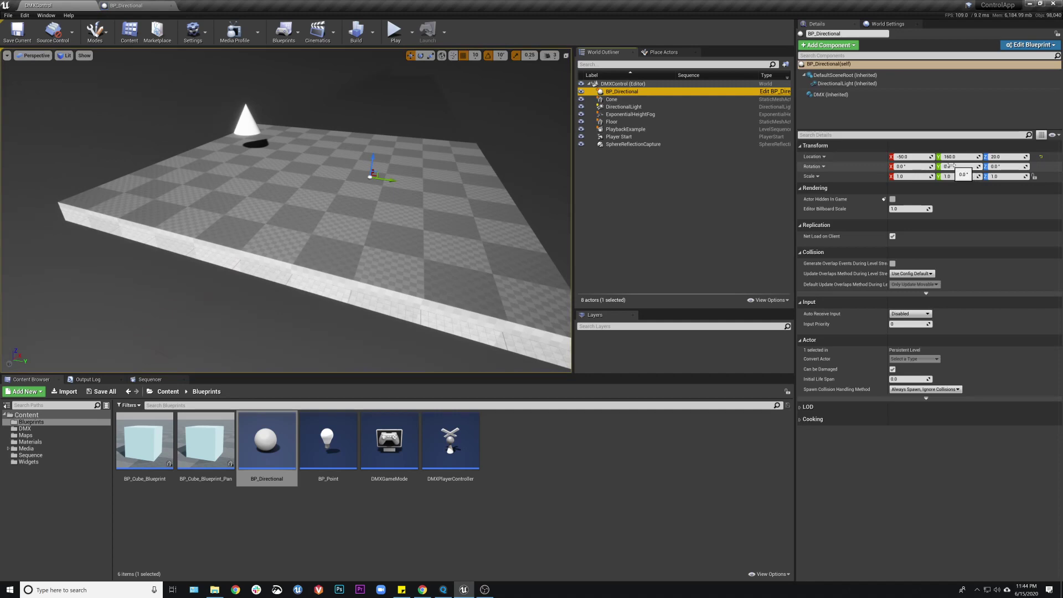
pyautogui.moveTo(953, 166); pyautogui.dragTo(436, 26)
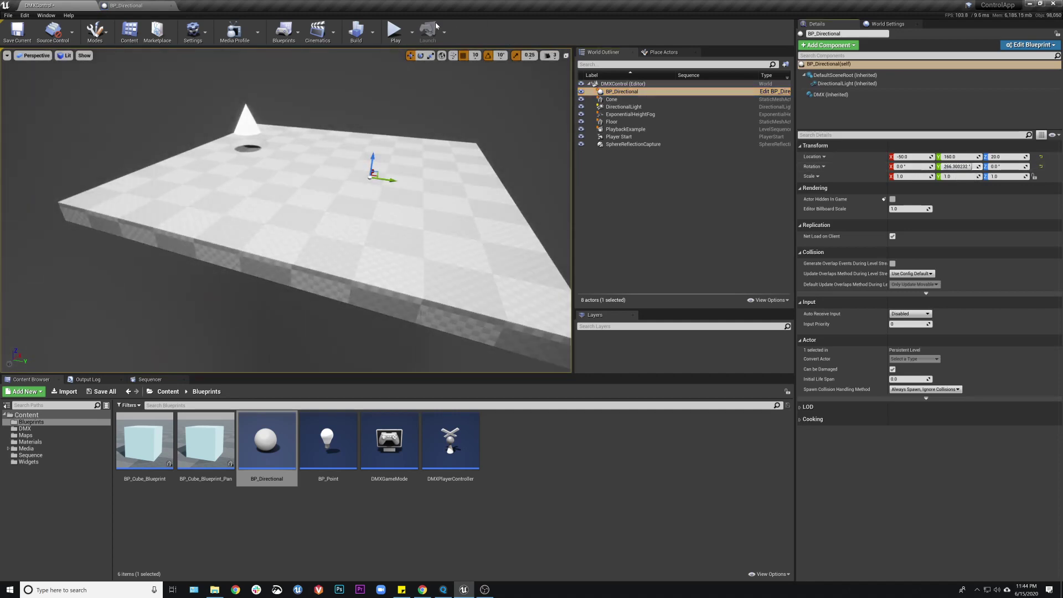
# Step: Play the level, cycle the RGB1 group through amber, pink, yellow, green, magenta and red in MagicQ, clear it, and stop playing
pyautogui.click(395, 30)
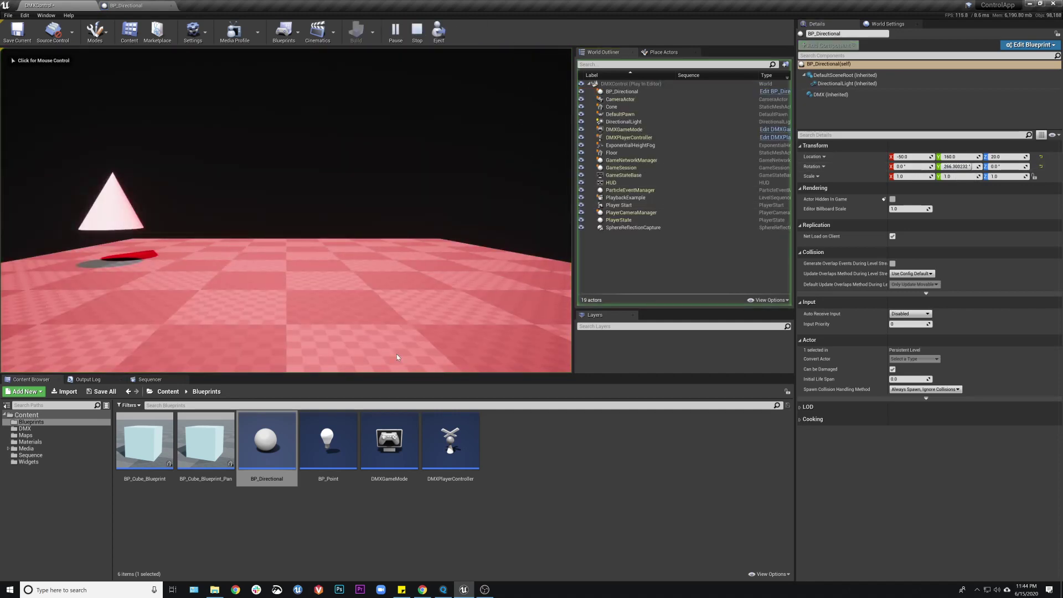
pyautogui.click(444, 592)
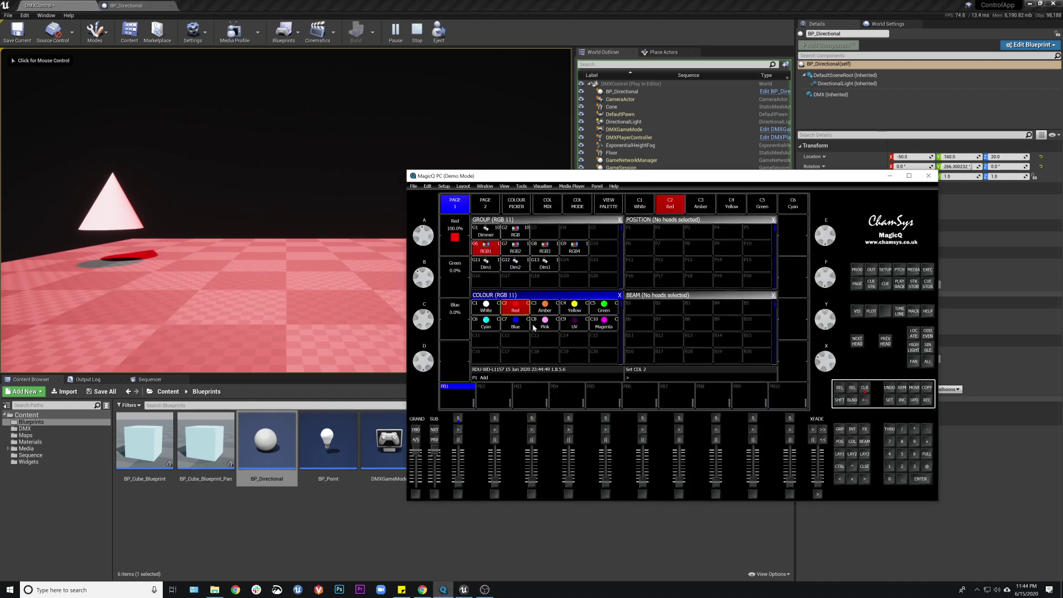
pyautogui.click(545, 312)
pyautogui.click(545, 323)
pyautogui.click(574, 308)
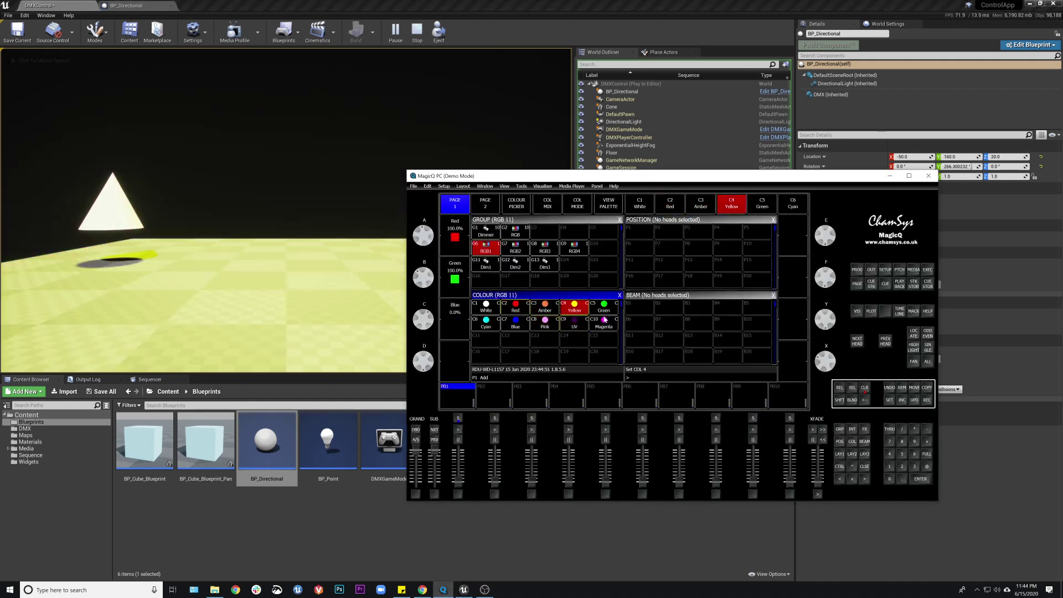
pyautogui.click(604, 307)
pyautogui.click(606, 327)
pyautogui.click(501, 311)
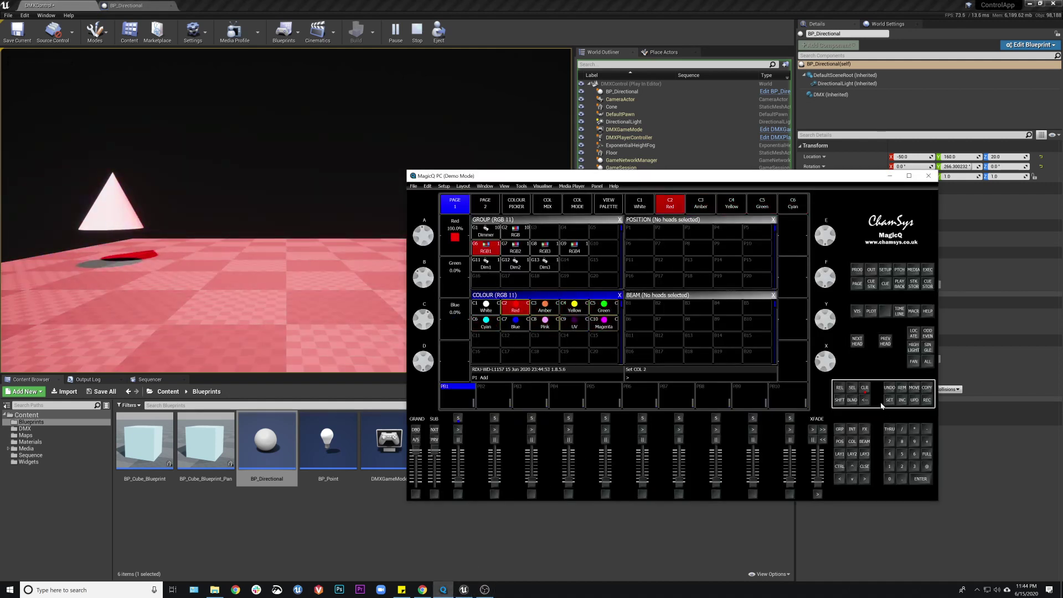
pyautogui.click(865, 388)
pyautogui.click(890, 176)
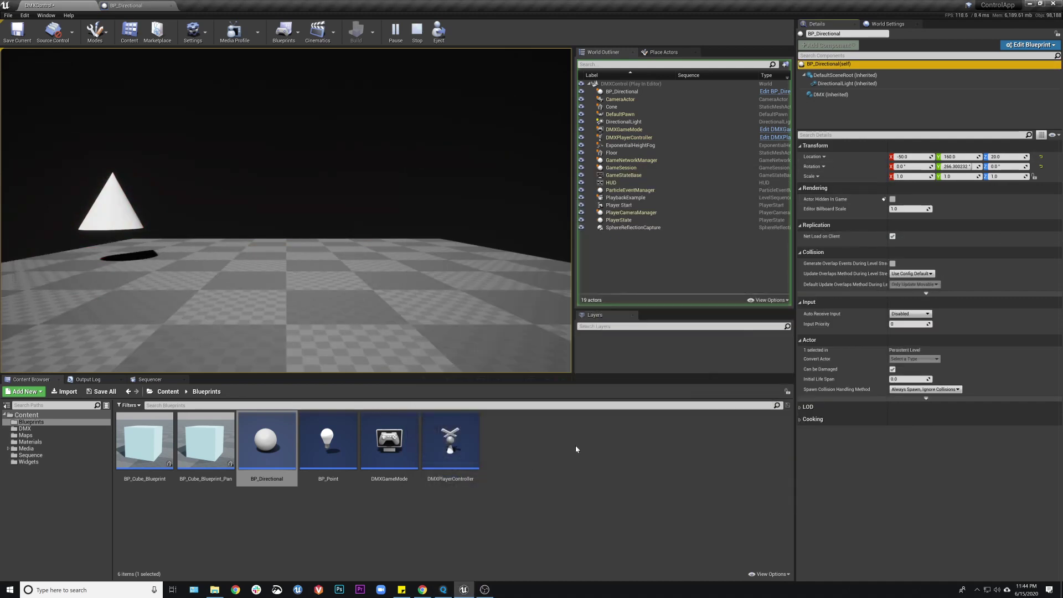
pyautogui.click(417, 30)
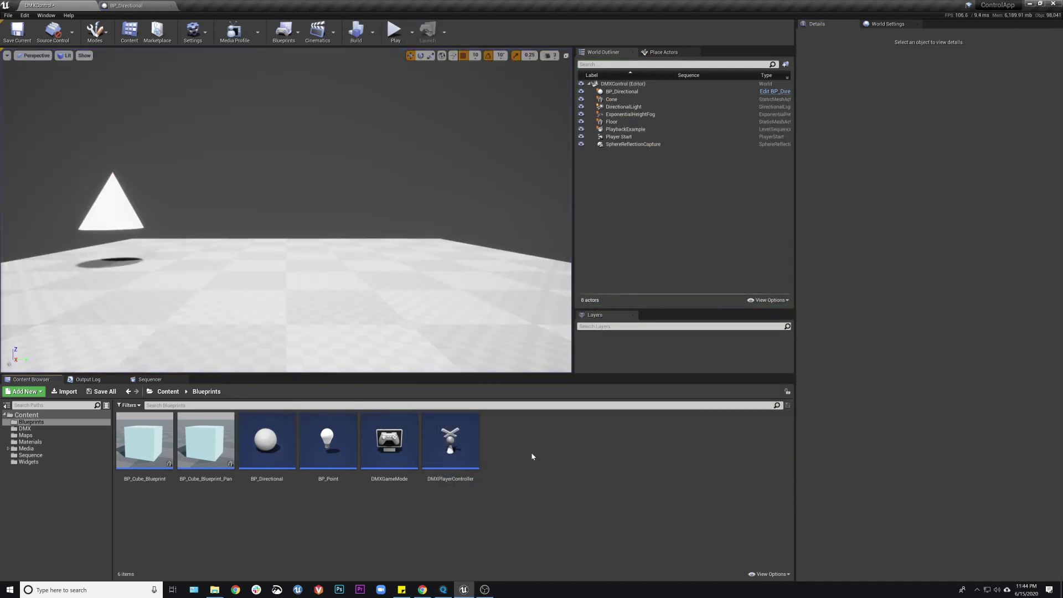
# Step: Delete the BP_Directional actor from the level
pyautogui.click(475, 249)
pyautogui.click(622, 92)
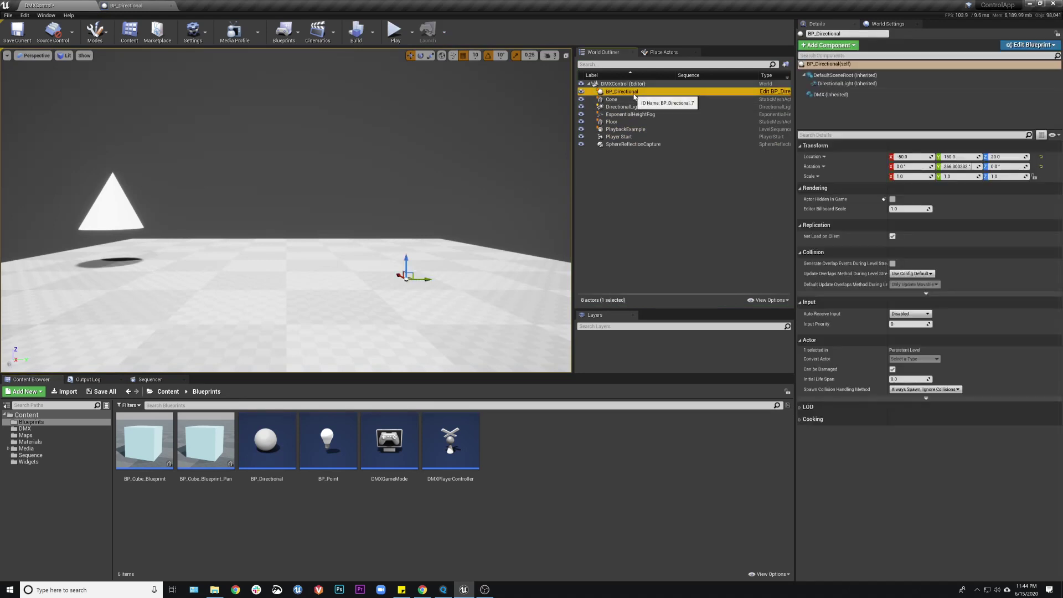
pyautogui.press('Delete')
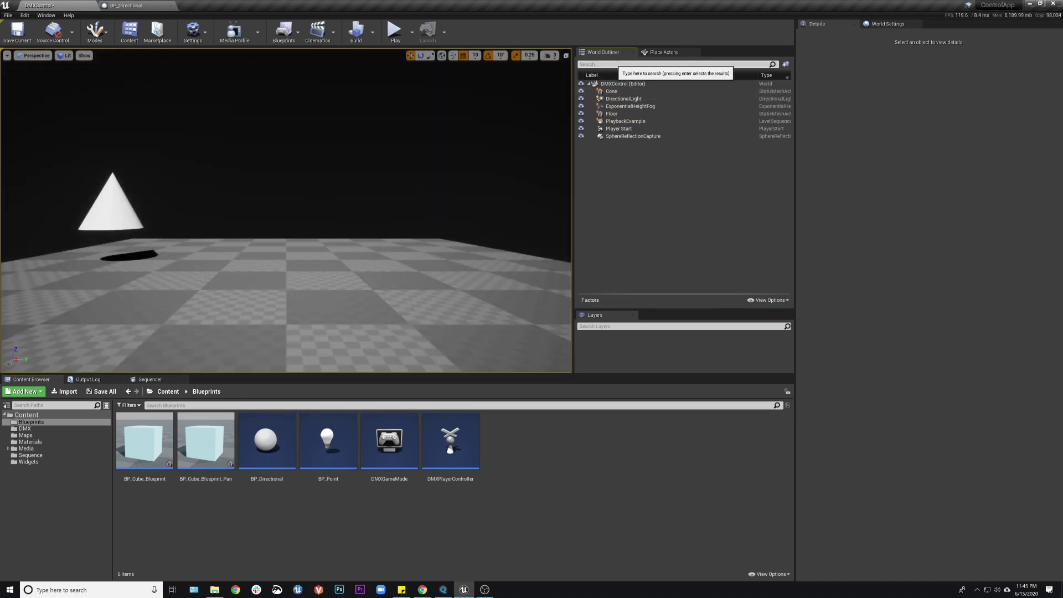
# Step: Place a directional light above the floor in the level and set its intensity to 5 lux
pyautogui.click(664, 52)
pyautogui.moveTo(684, 77); pyautogui.dragTo(330, 252)
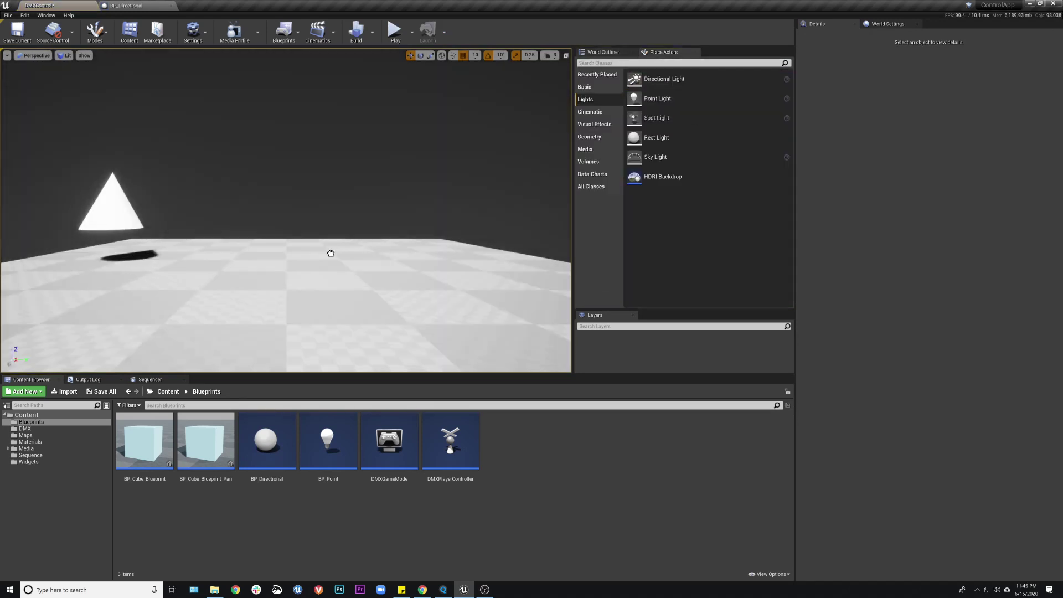
pyautogui.click(908, 214)
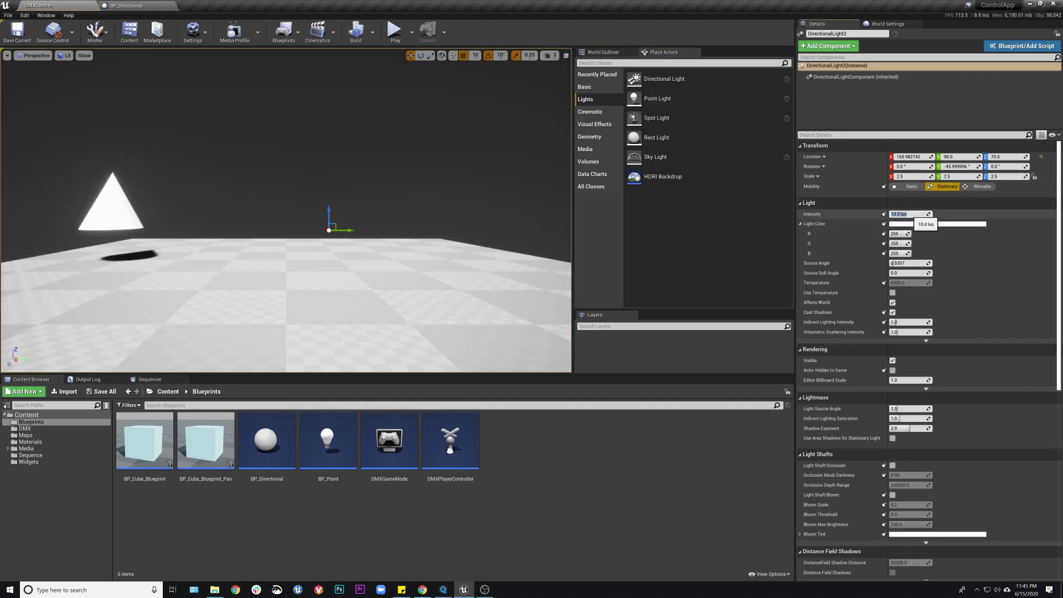
pyautogui.write('5')
pyautogui.press('Return')
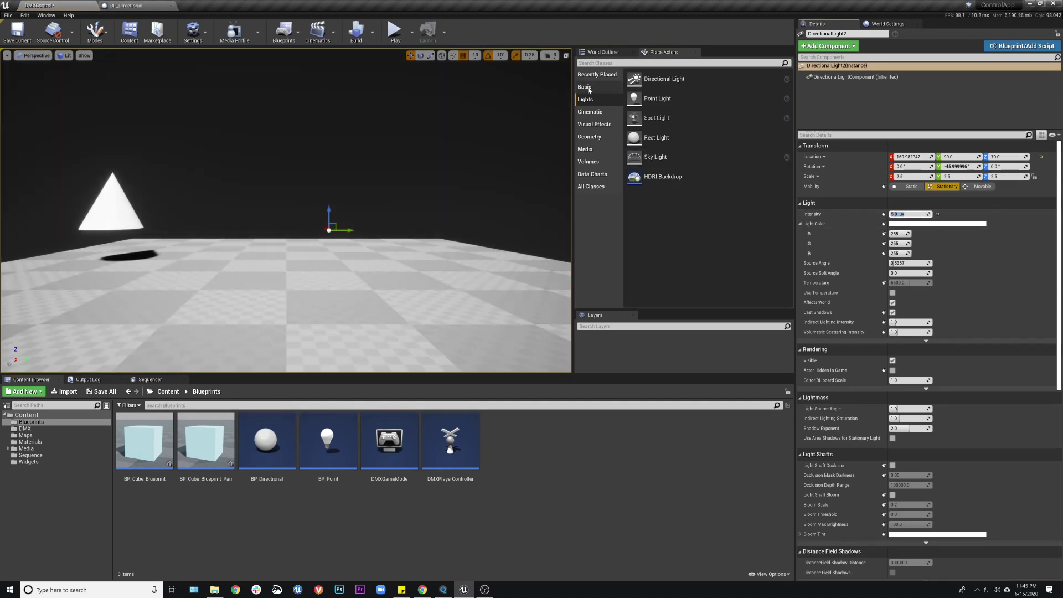
# Step: Delete the newly placed second directional light and select the original DirectionalLight
pyautogui.click(598, 53)
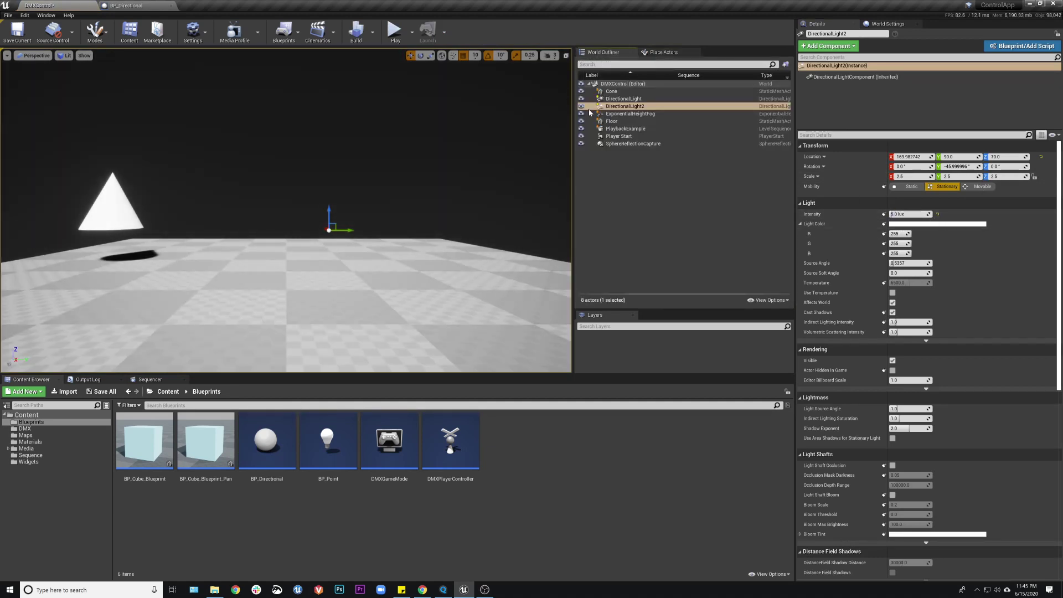
pyautogui.click(633, 101)
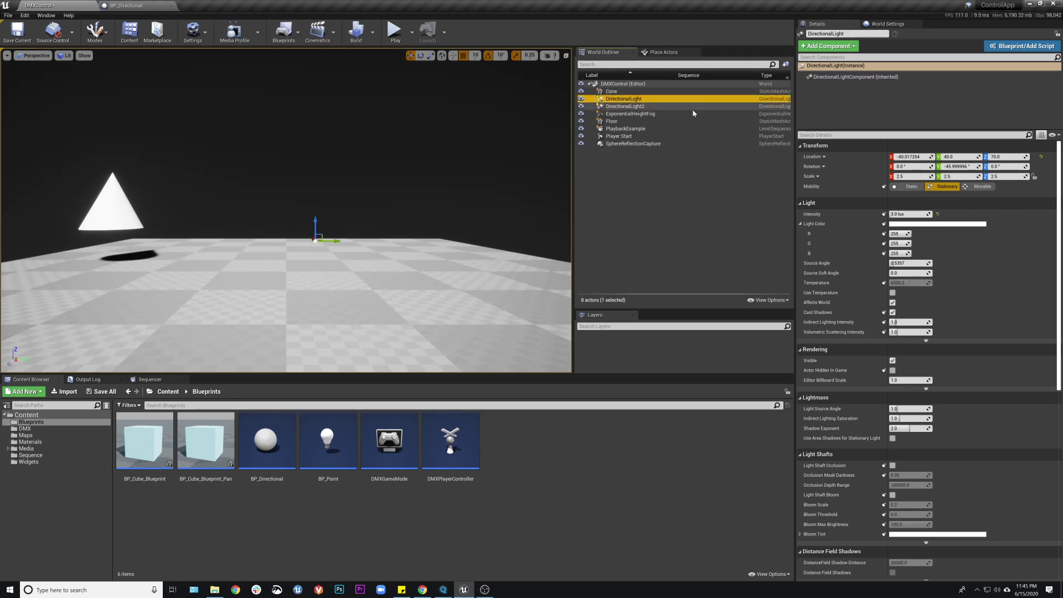
pyautogui.press('Down')
pyautogui.press('Delete')
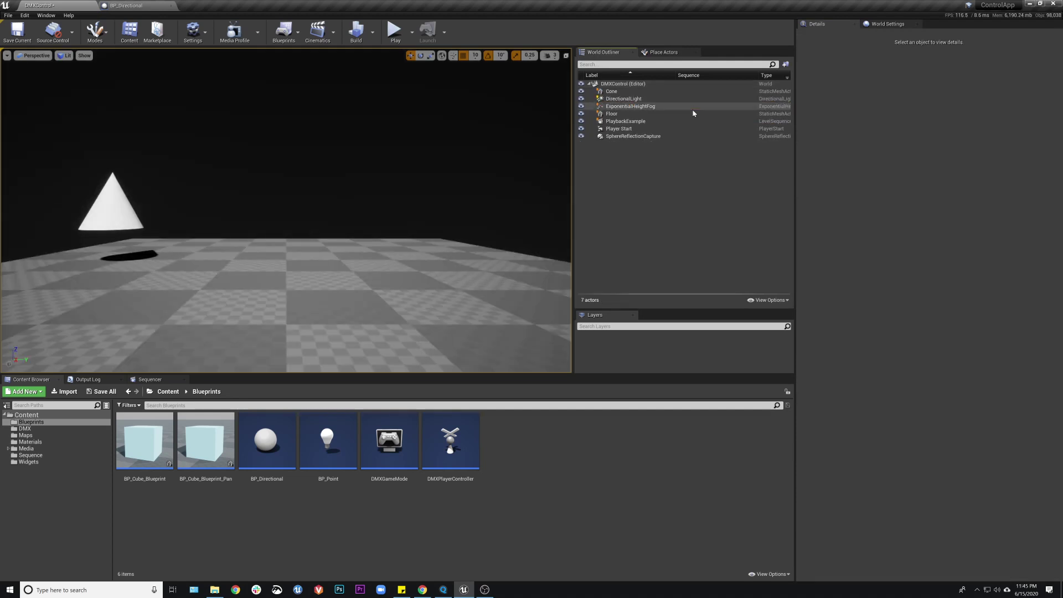
pyautogui.click(659, 100)
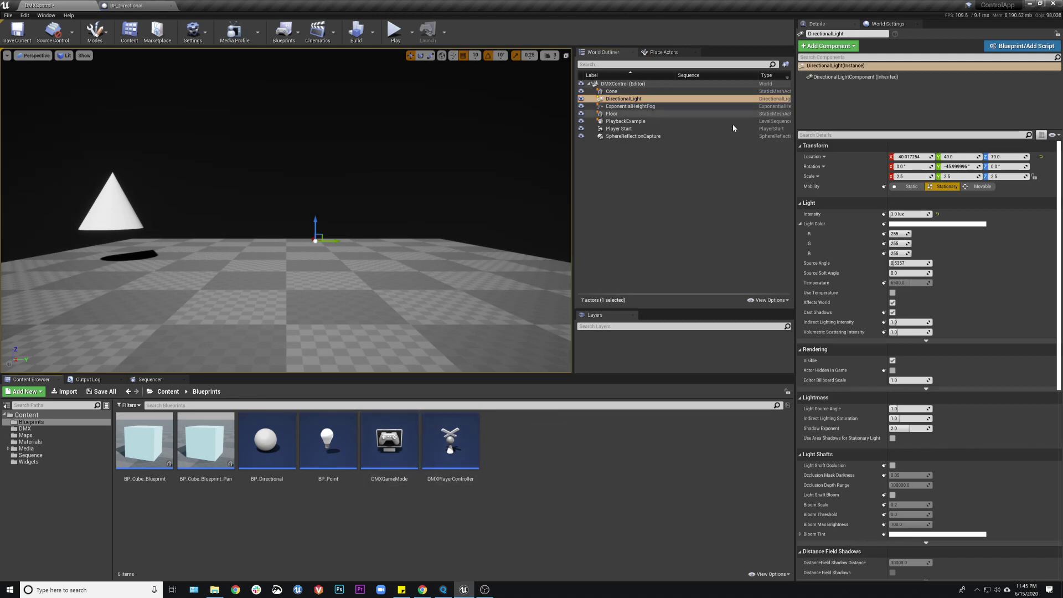
# Step: Search the parent classes for a new Blueprint Class for "game" and close the picker without creating one
pyautogui.rightClick(529, 445)
pyautogui.click(574, 218)
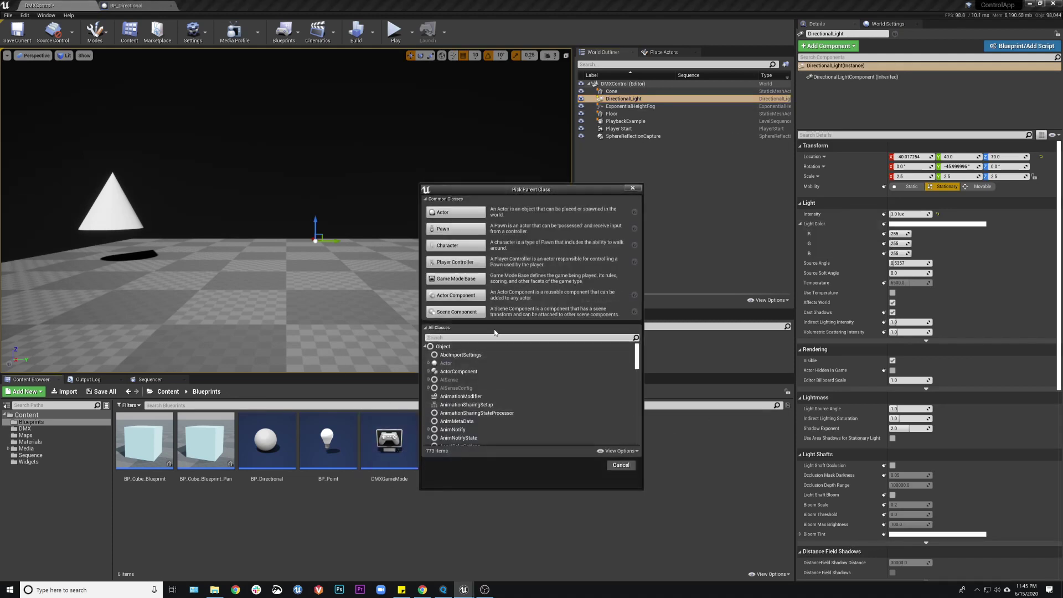
pyautogui.write('gasme')
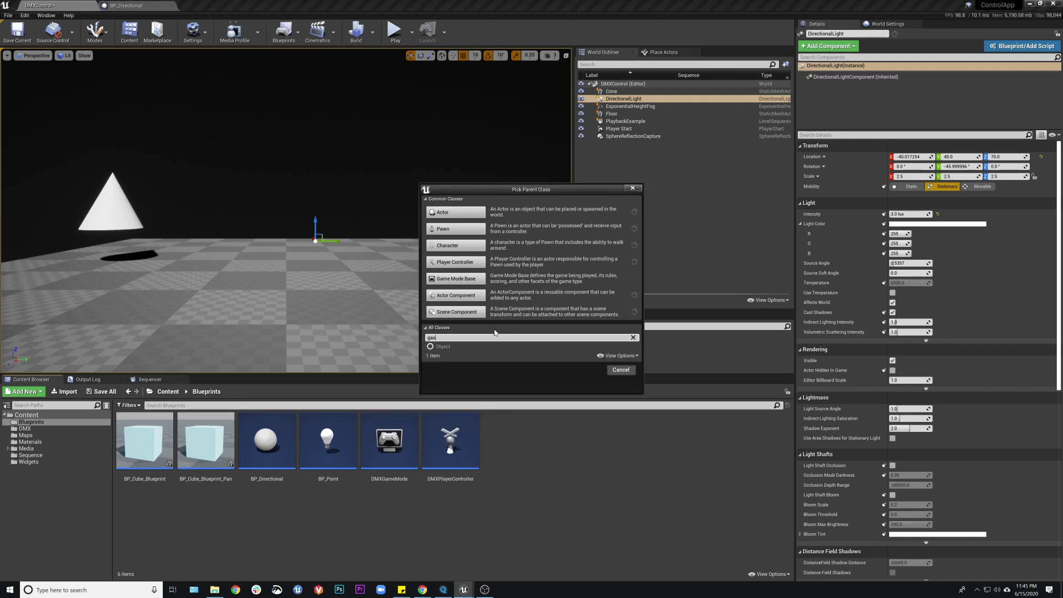
pyautogui.press('BackSpace')
pyautogui.write('me')
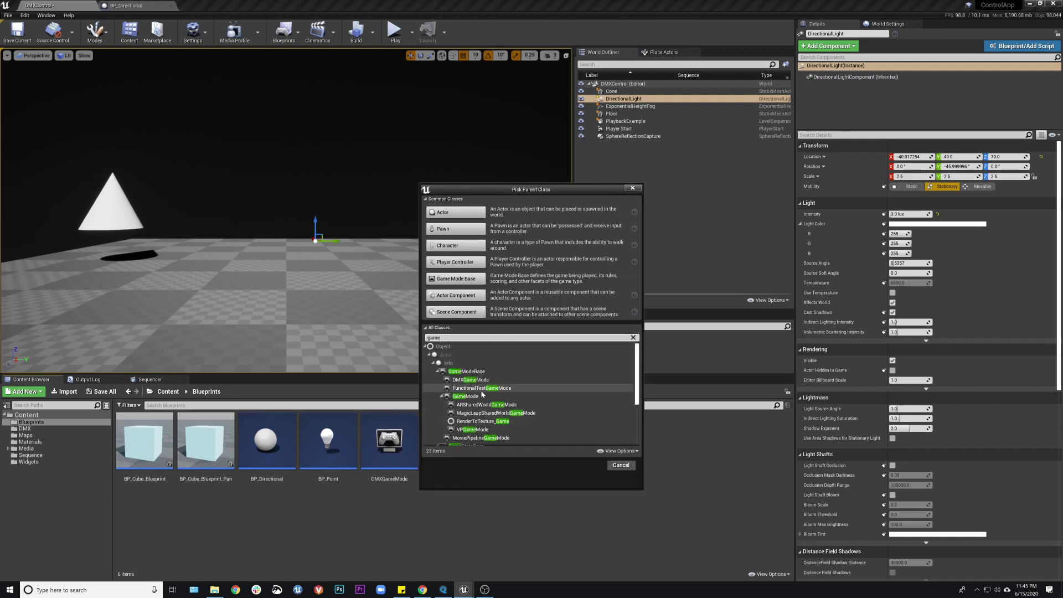
pyautogui.click(635, 190)
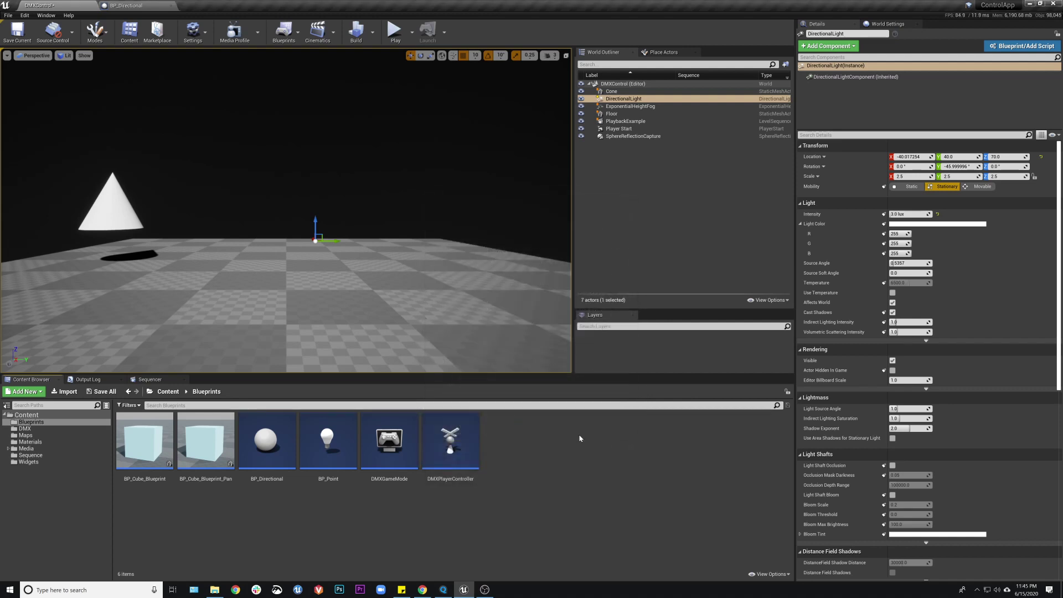
# Step: Look up the Player Controller parent class for a new Blueprint Class and close the picker without creating one
pyautogui.rightClick(579, 434)
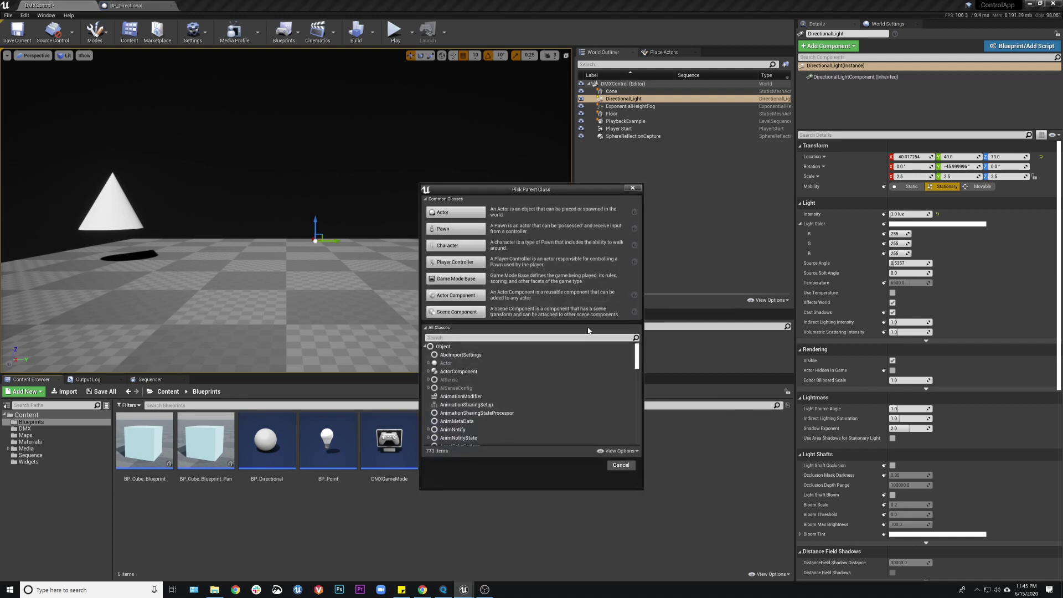
pyautogui.write('pl')
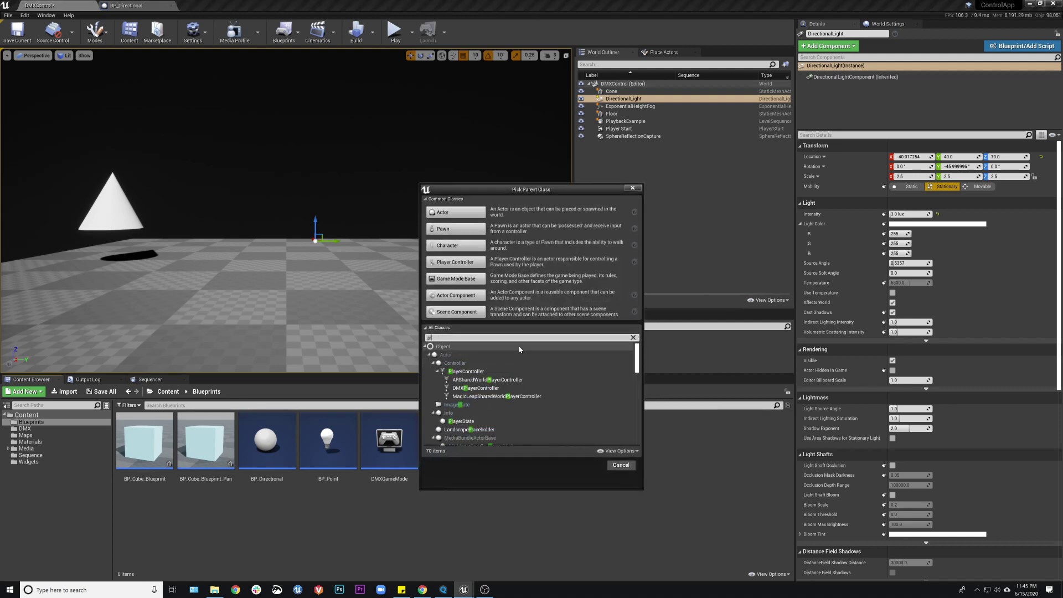
pyautogui.press('BackSpace')
pyautogui.press('BackSpace')
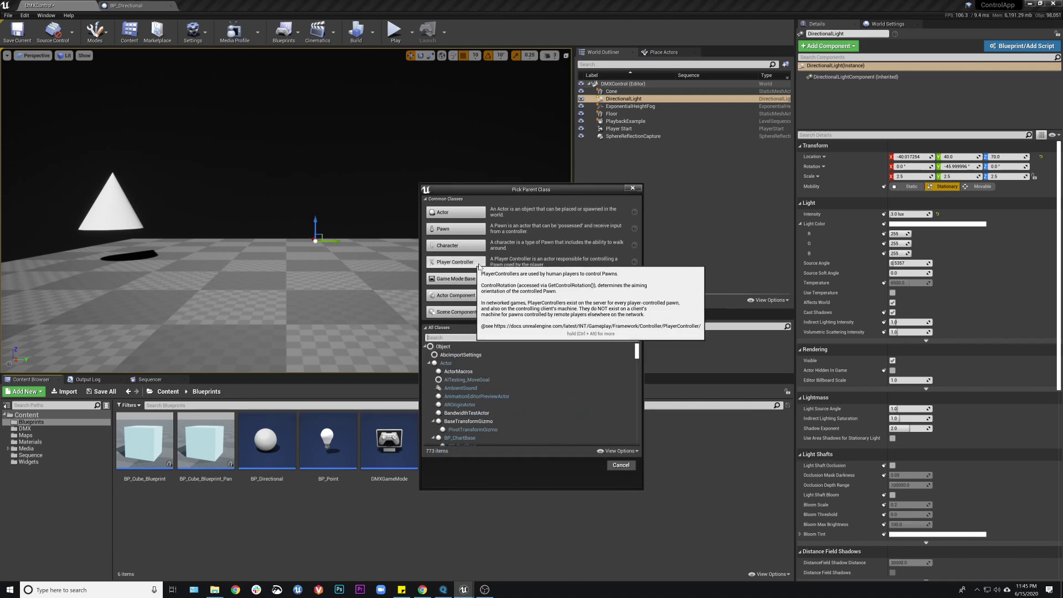
pyautogui.click(633, 187)
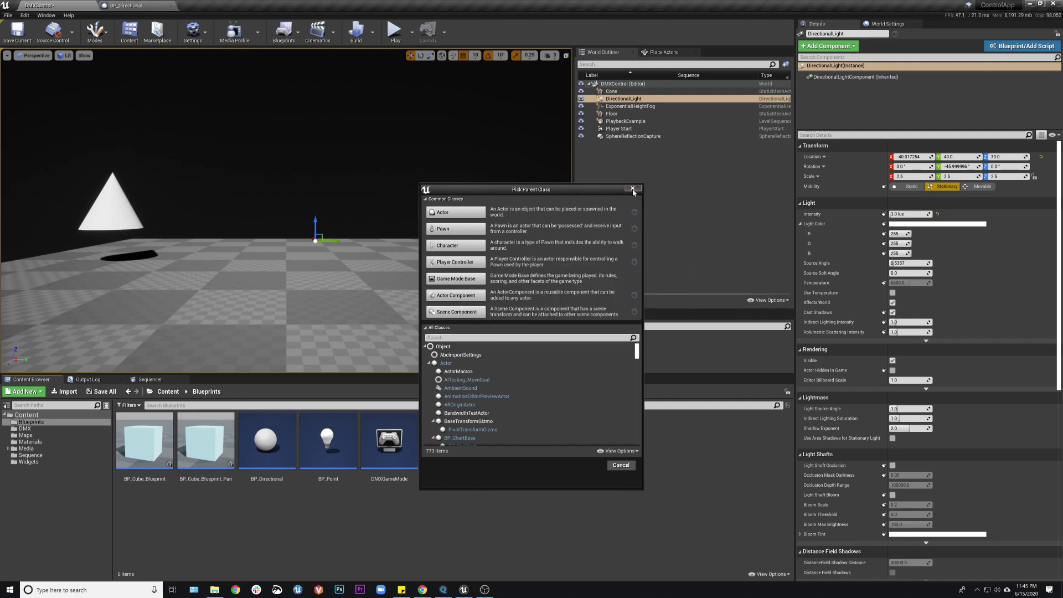
pyautogui.click(398, 453)
pyautogui.click(465, 451)
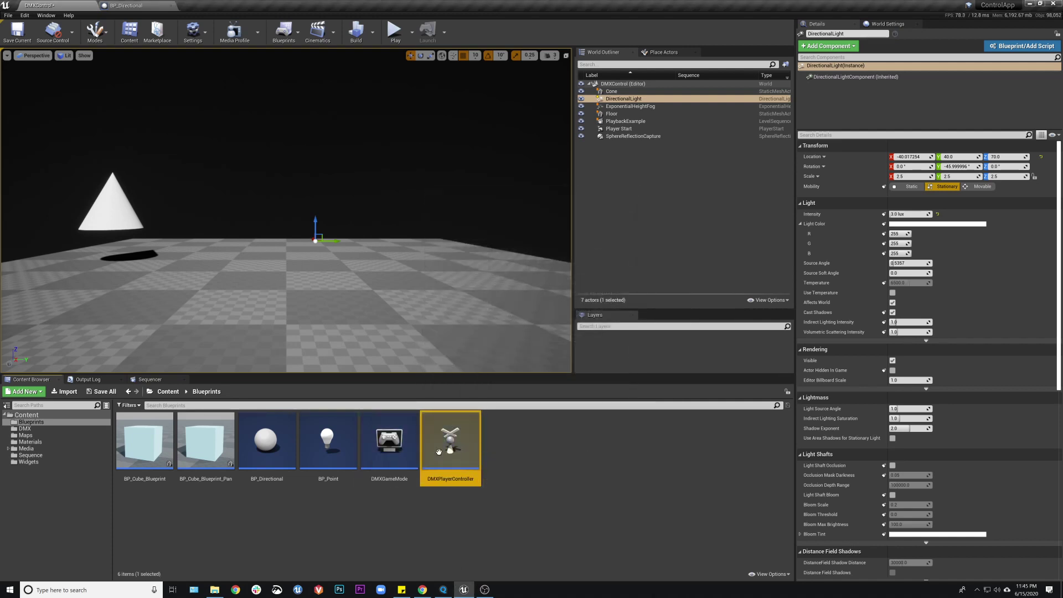
pyautogui.click(385, 452)
pyautogui.click(514, 456)
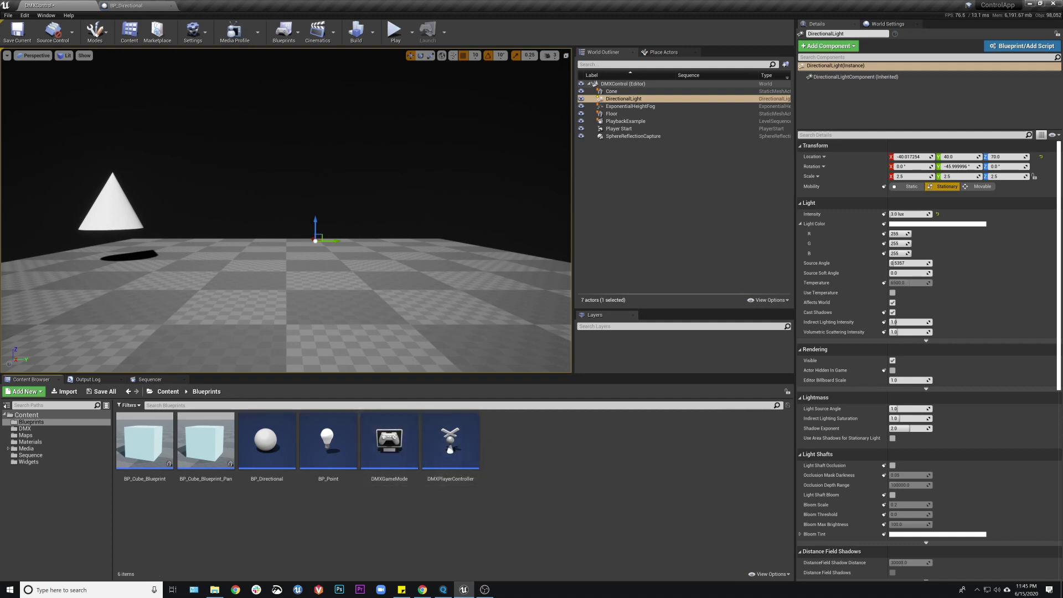
# Step: In the world settings, clear the GameMode Override to None, reassign DMXGameMode, and save the level
pyautogui.click(887, 24)
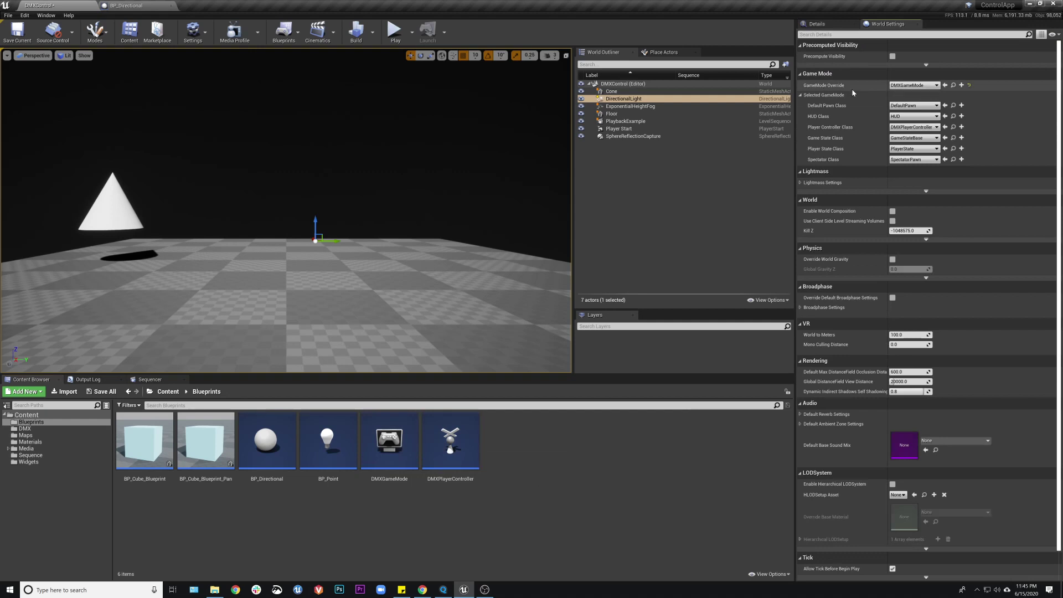
pyautogui.click(902, 87)
pyautogui.click(908, 104)
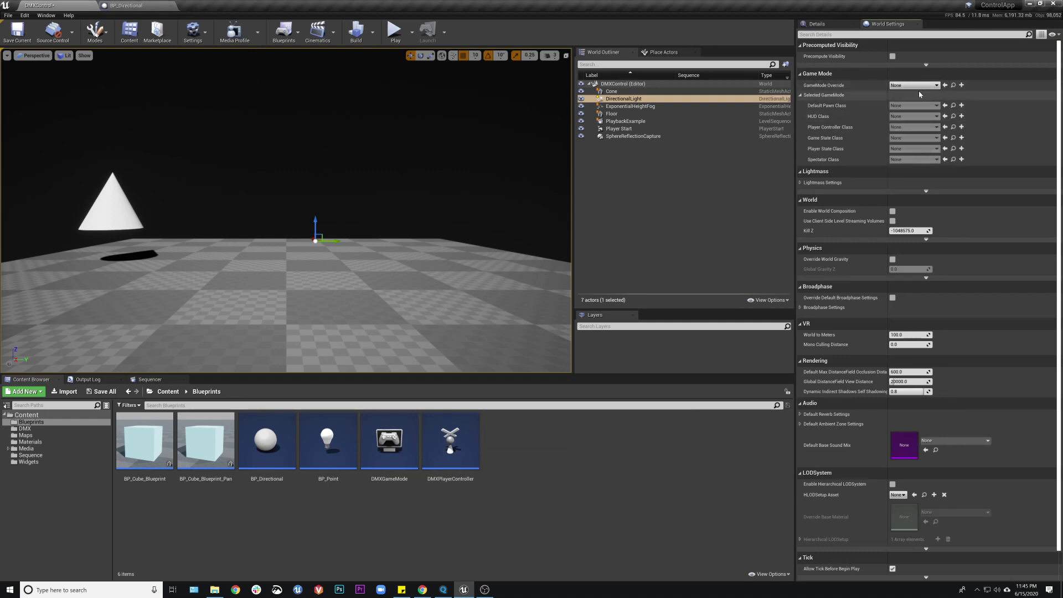
pyautogui.click(919, 88)
pyautogui.click(921, 121)
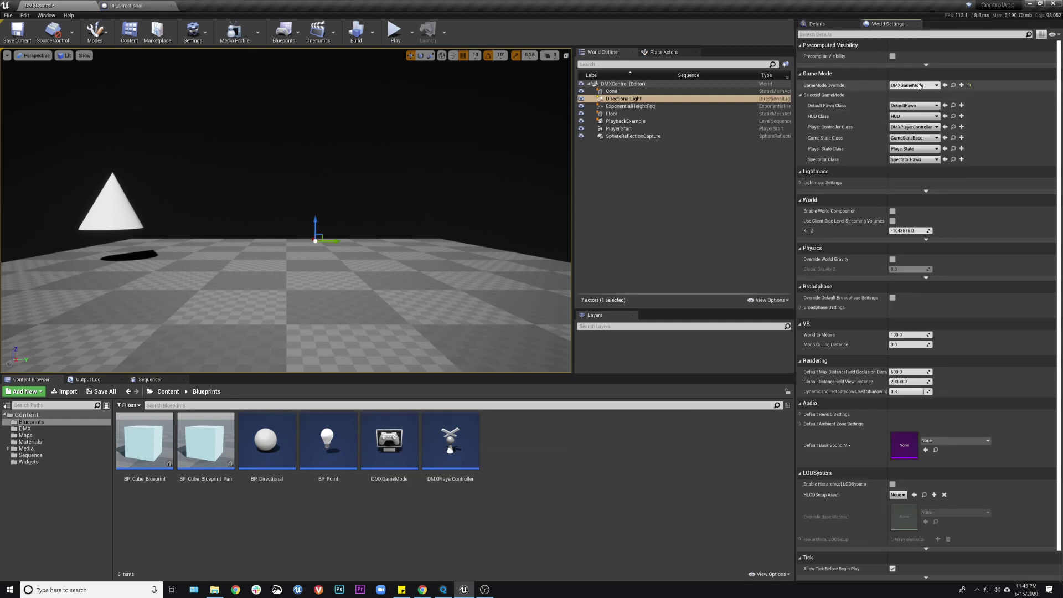
pyautogui.click(31, 32)
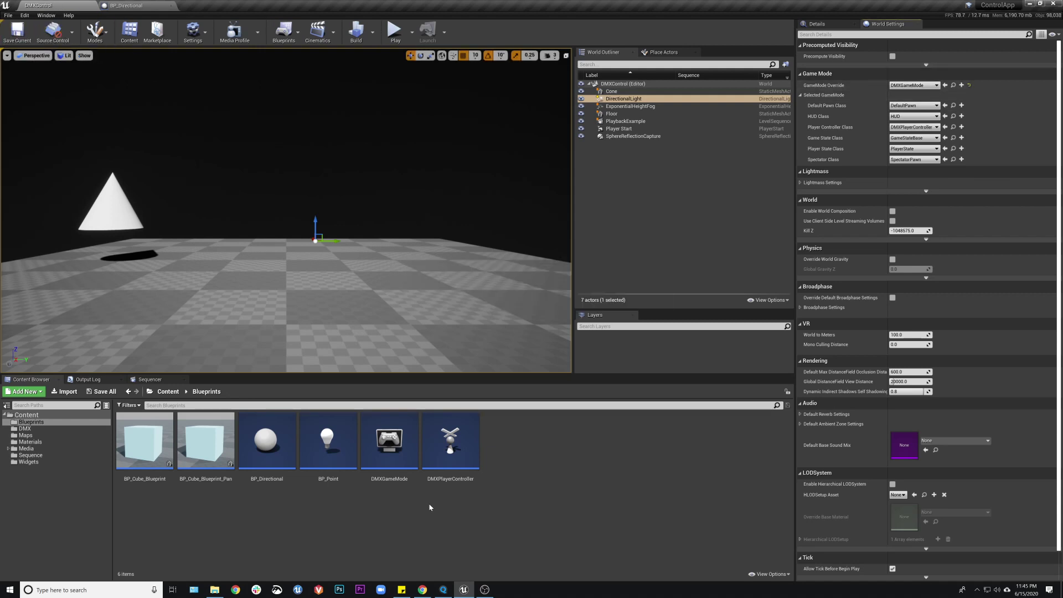
# Step: Check the Player Controller Class options in the world settings for the DMXPlayerController entry
pyautogui.click(448, 440)
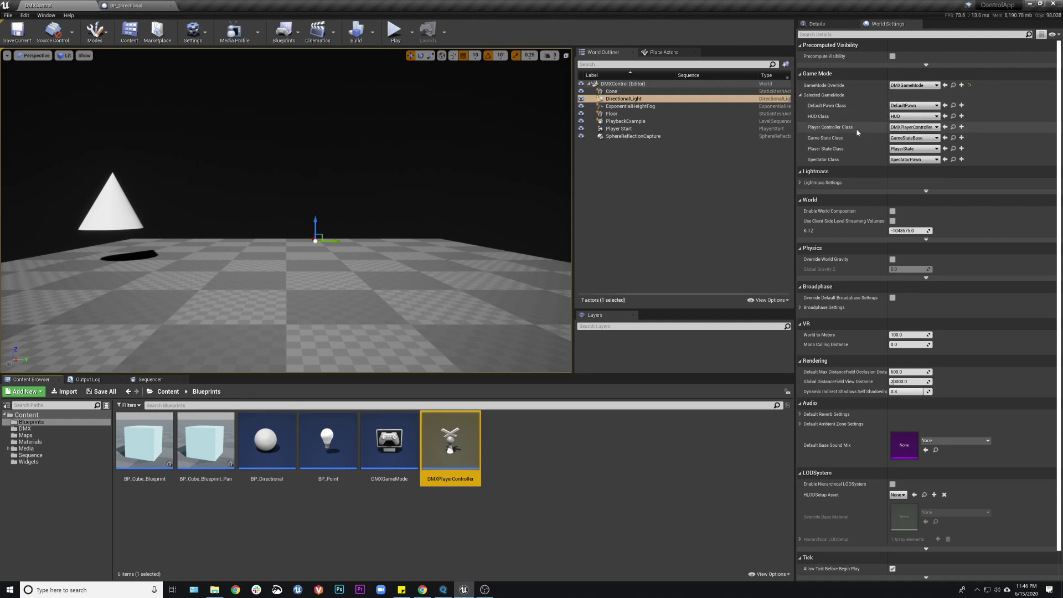
pyautogui.click(905, 129)
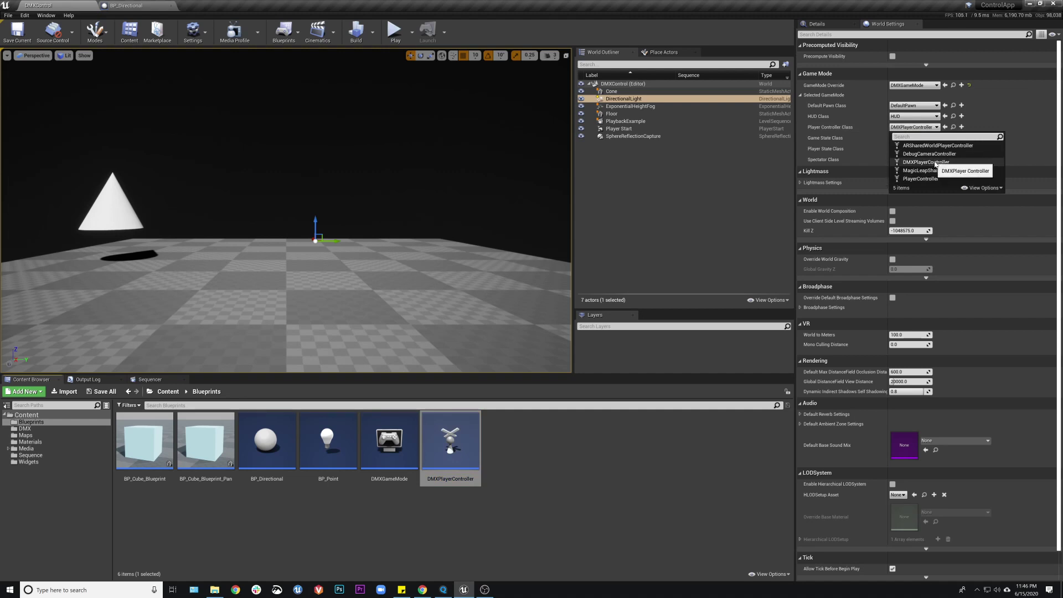
pyautogui.click(596, 445)
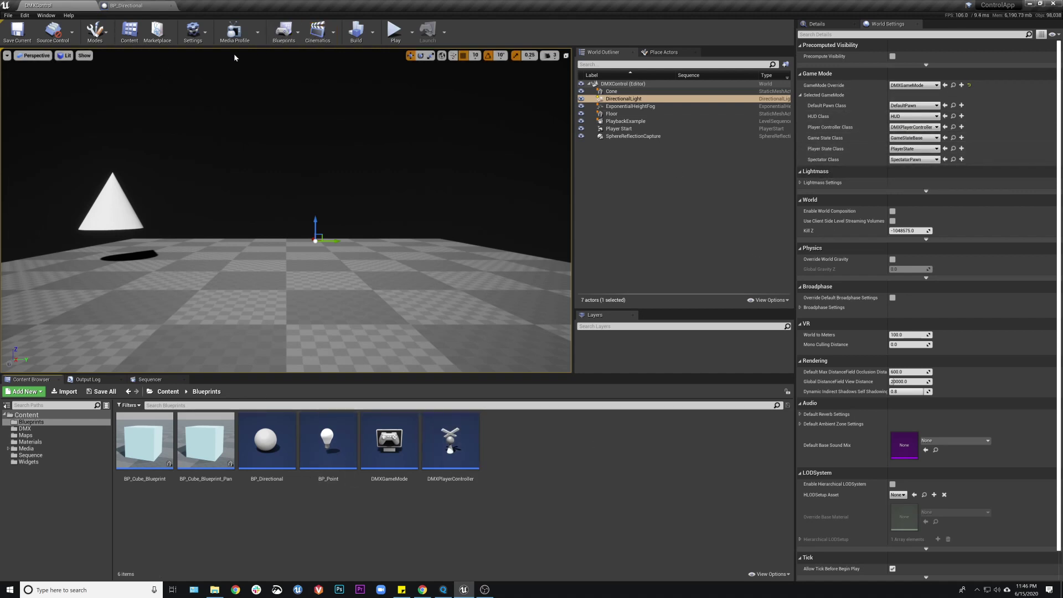
pyautogui.click(299, 38)
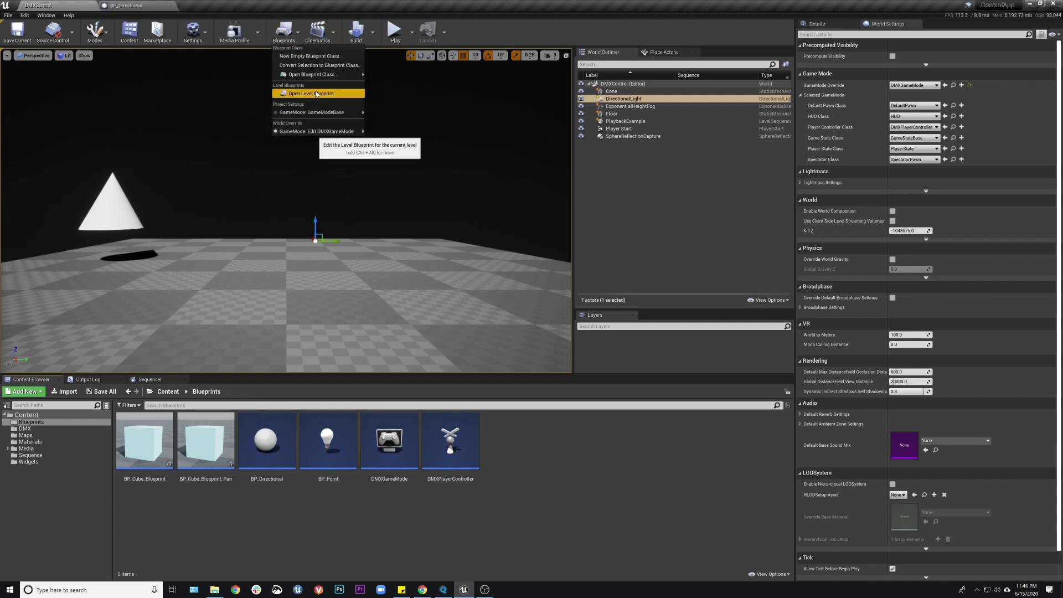
pyautogui.moveTo(311, 74)
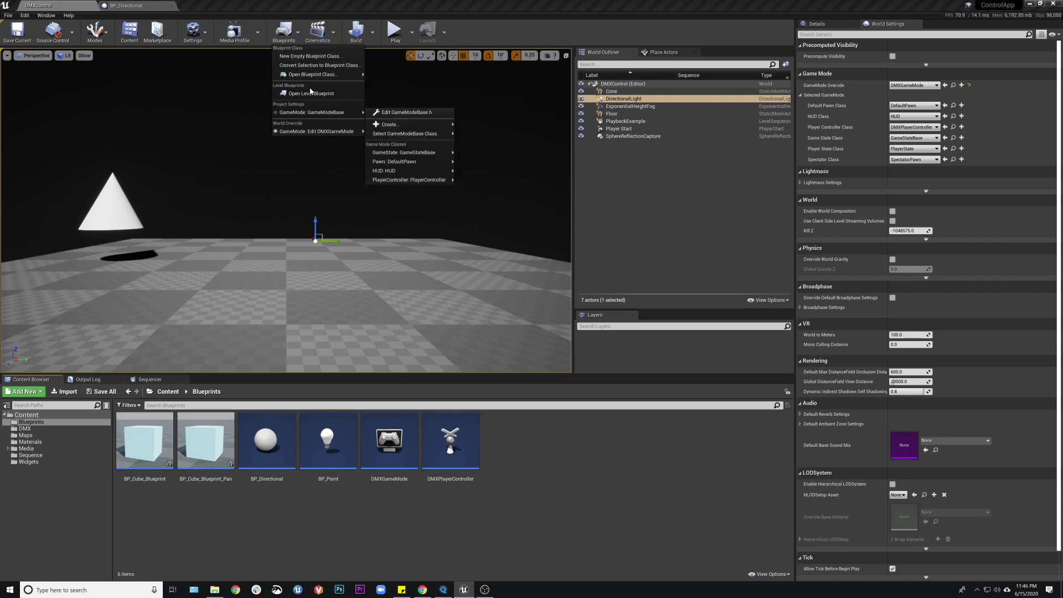
pyautogui.click(308, 11)
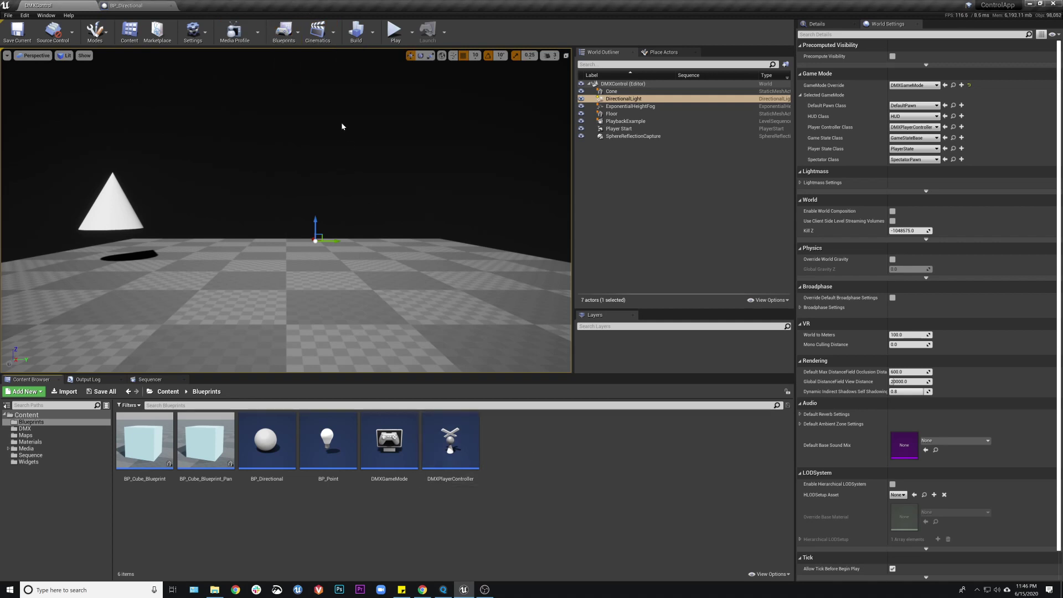
# Step: Open the DMXPlayerController blueprint, inspect its model in the viewport, and return to its Event Graph
pyautogui.click(450, 446)
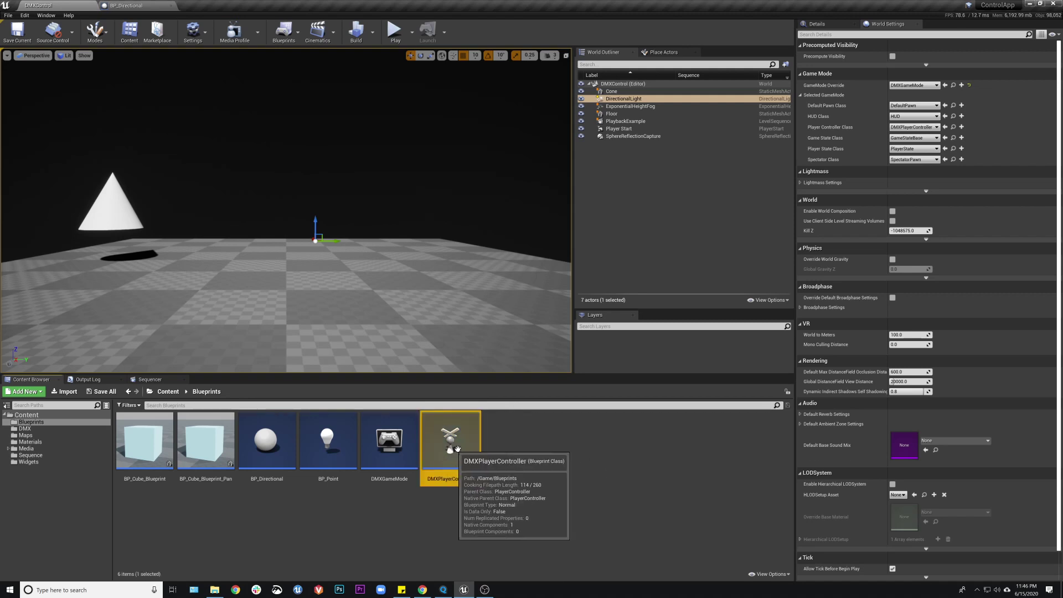
pyautogui.doubleClick(459, 472)
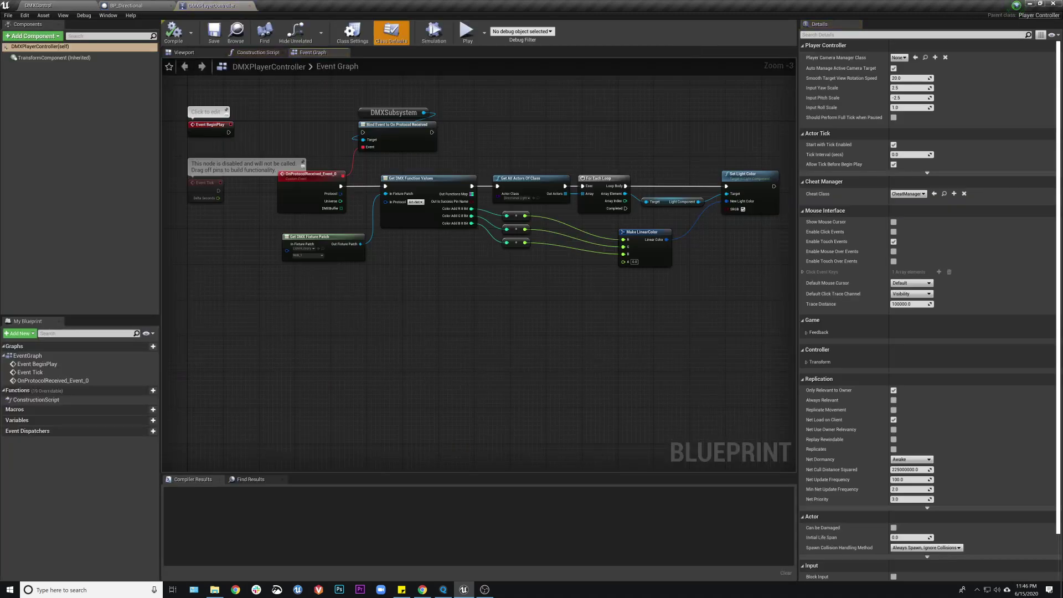
pyautogui.click(185, 53)
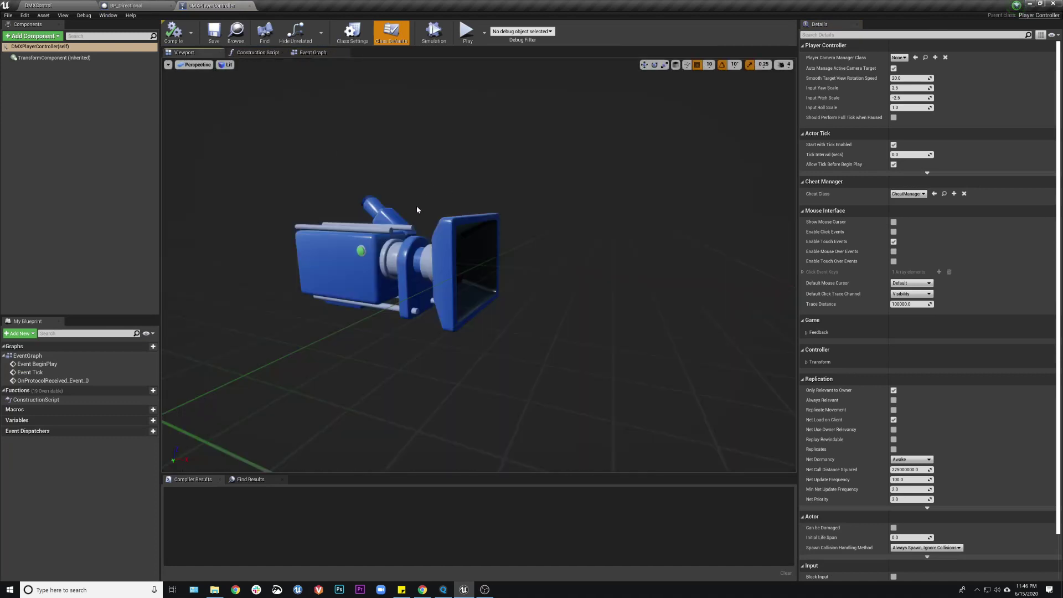
pyautogui.moveTo(417, 210); pyautogui.dragTo(360, 293)
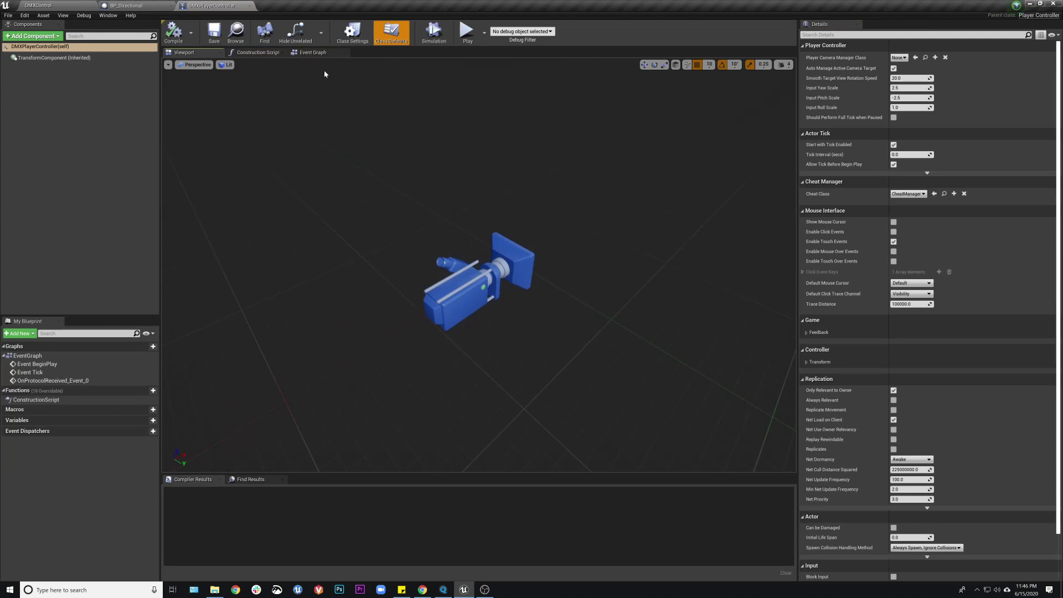
pyautogui.click(313, 54)
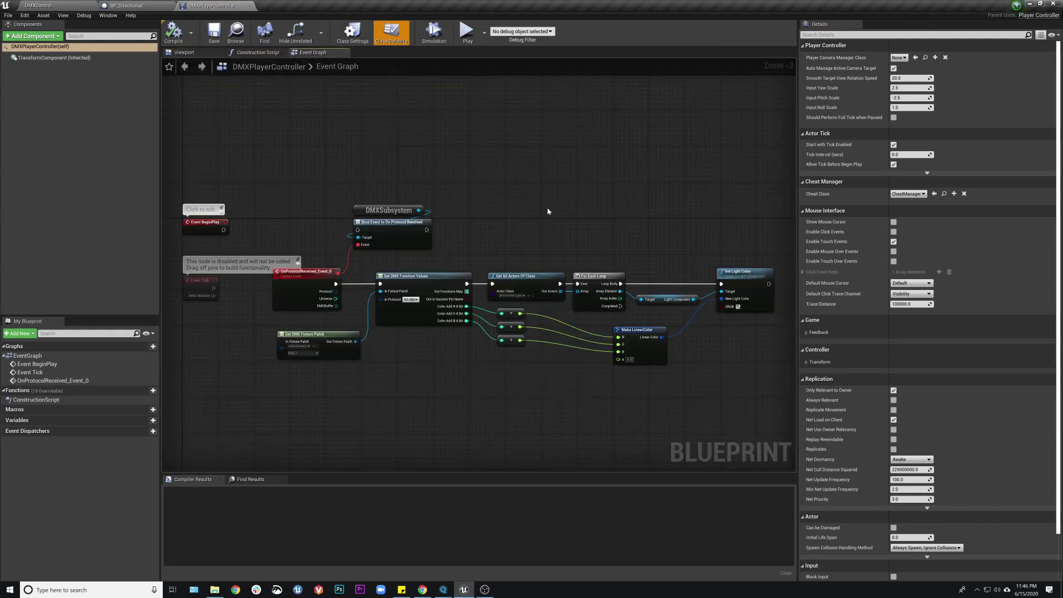
# Step: Examine the Event Graph's node chain from Get DMX Fixture Patch through Get All Actors Of Class to Set Light Color
pyautogui.moveTo(547, 207); pyautogui.dragTo(437, 198, button='right')
pyautogui.moveTo(248, 163); pyautogui.dragTo(773, 398)
pyautogui.click(388, 339)
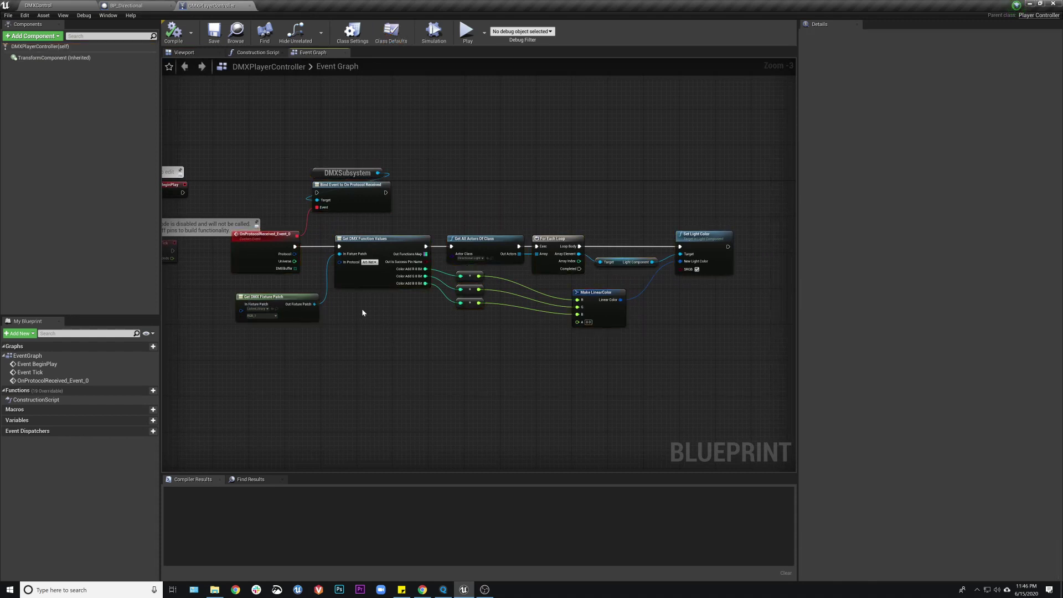
pyautogui.scroll(2, 363, 313)
pyautogui.click(269, 297)
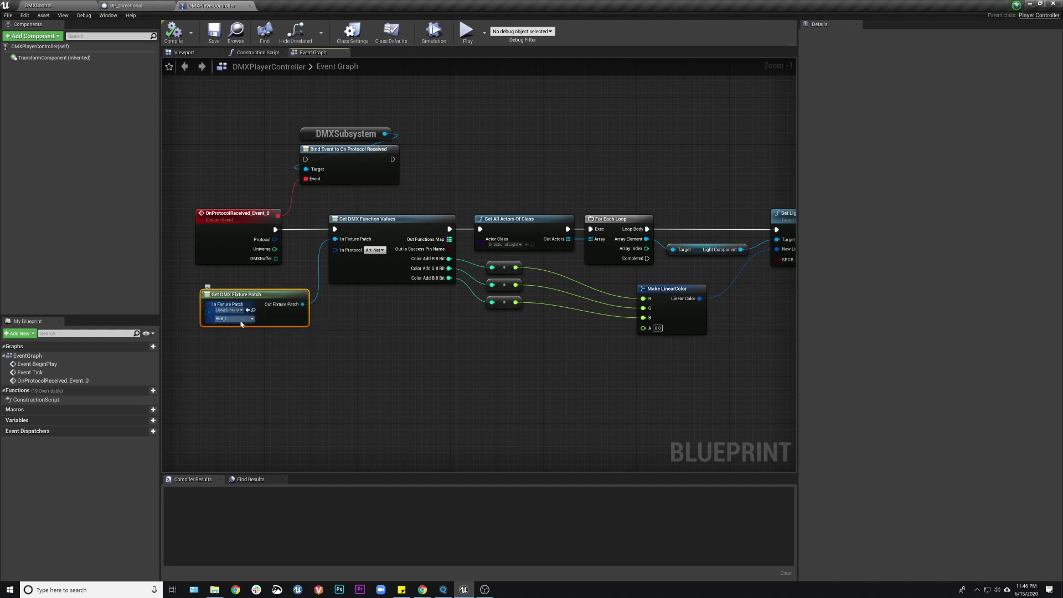
pyautogui.moveTo(481, 183); pyautogui.dragTo(399, 196, button='right')
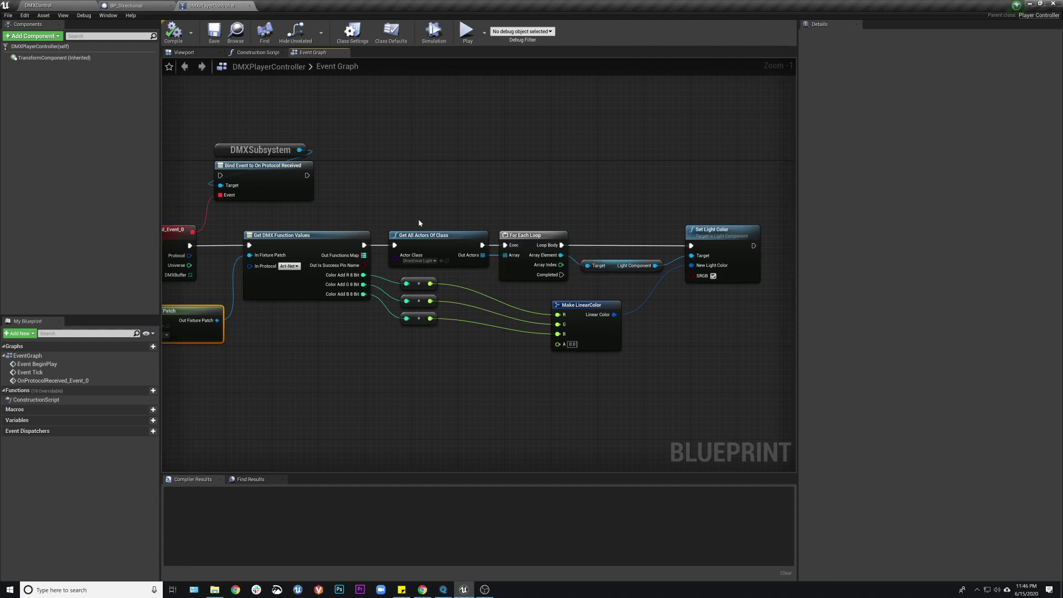
# Step: Examine the nodes from Get All Actors Of Class through For Each Loop, Light Component and Make LinearColor to Set Light Color
pyautogui.moveTo(459, 170); pyautogui.dragTo(408, 195, button='right')
pyautogui.moveTo(386, 188); pyautogui.dragTo(708, 411)
pyautogui.click(488, 175)
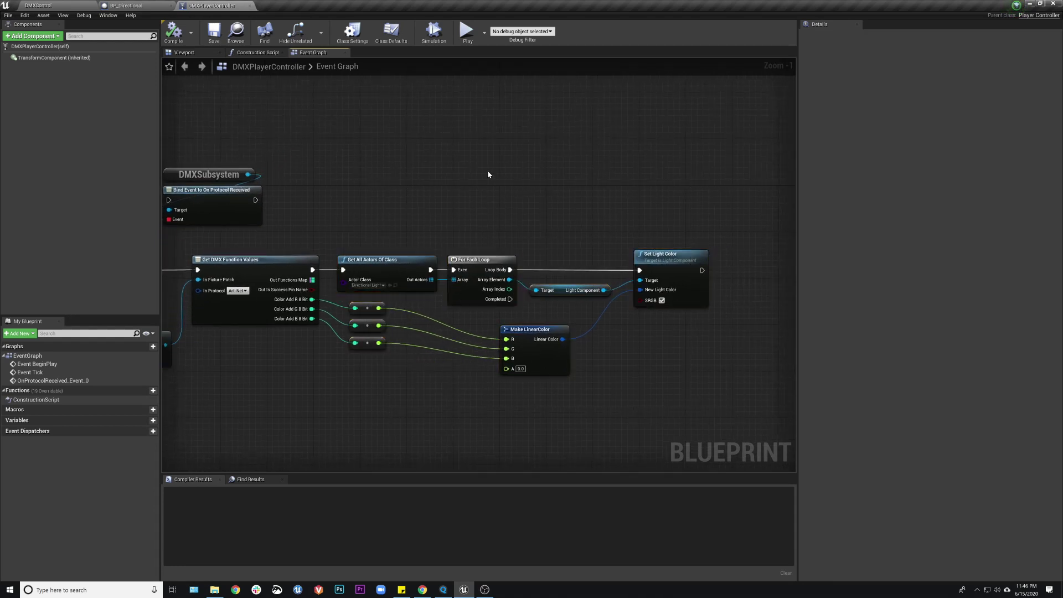
pyautogui.moveTo(350, 208); pyautogui.dragTo(395, 214, button='right')
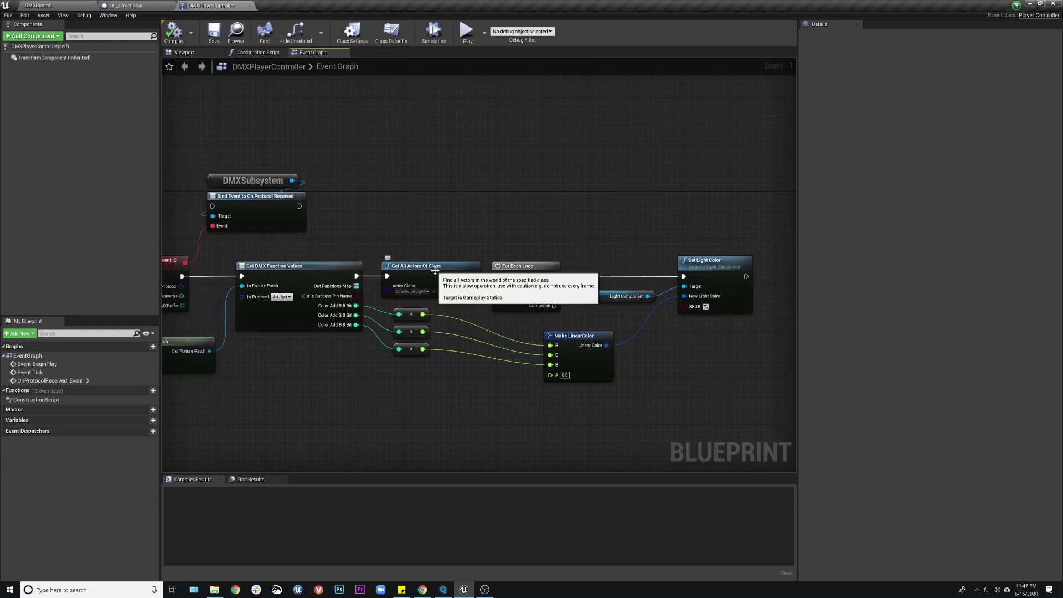
pyautogui.moveTo(446, 189); pyautogui.dragTo(389, 169, button='right')
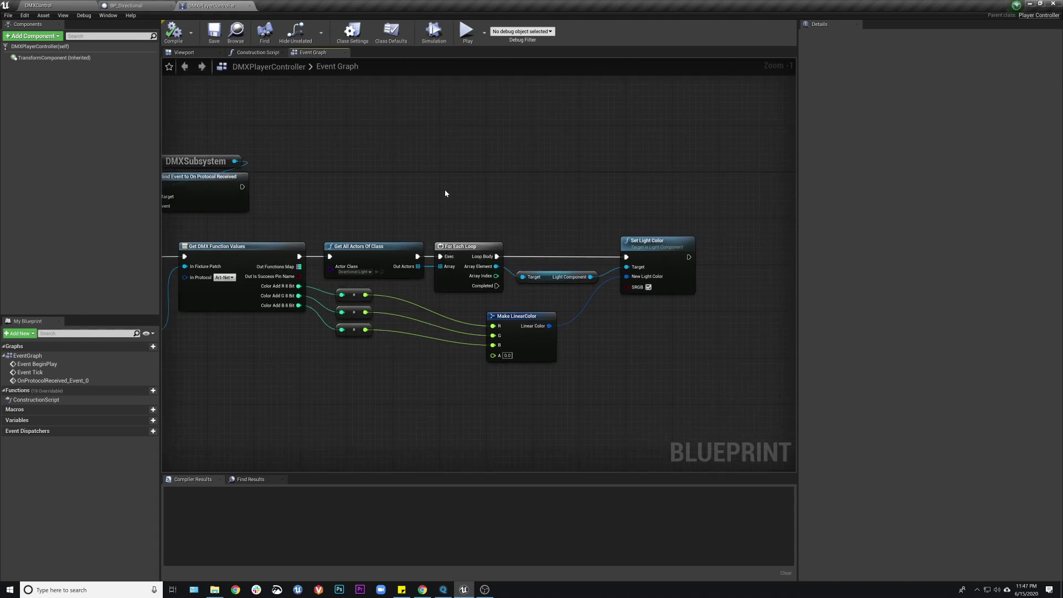
pyautogui.click(409, 247)
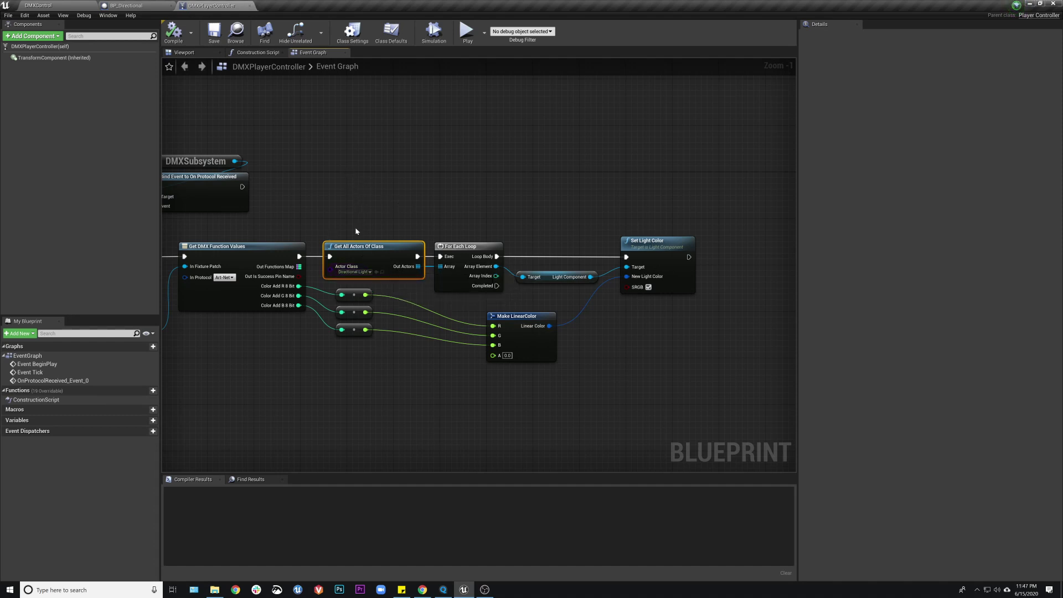
pyautogui.moveTo(496, 214); pyautogui.dragTo(498, 230, button='right')
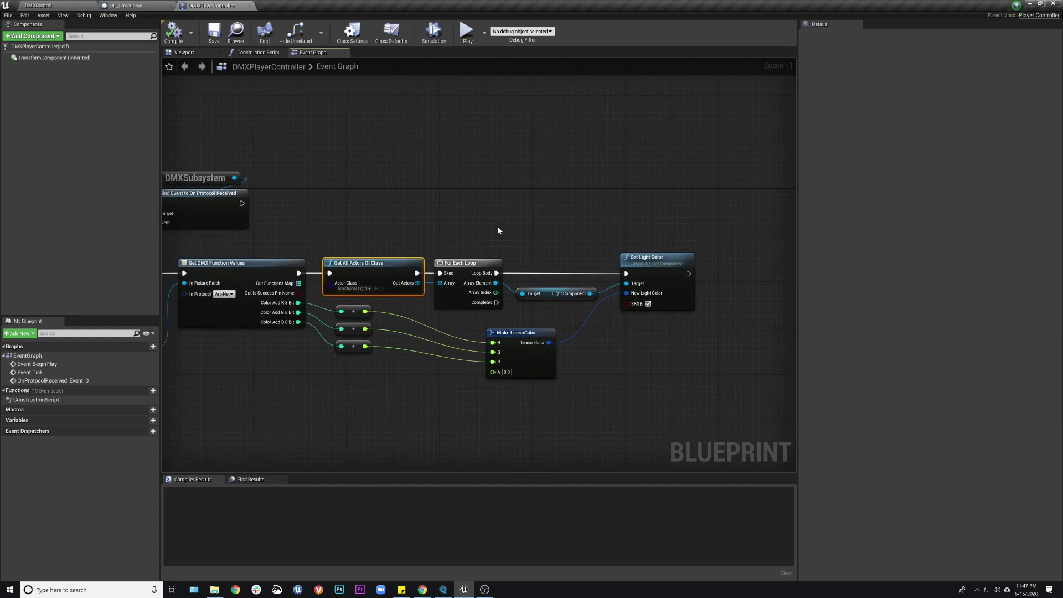
pyautogui.moveTo(438, 303); pyautogui.dragTo(699, 380)
pyautogui.click(514, 233)
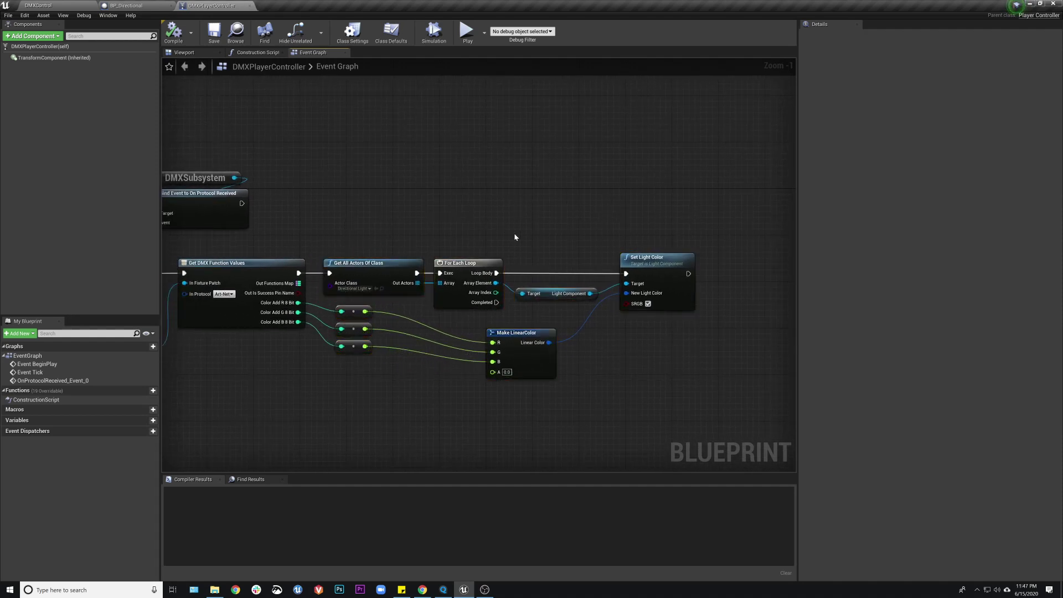
pyautogui.click(470, 264)
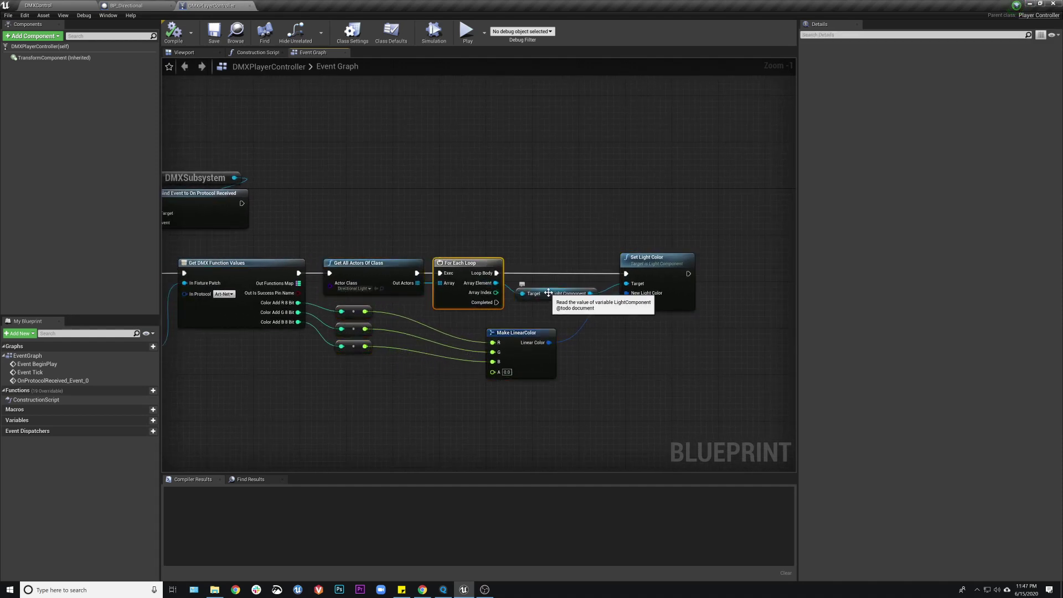
pyautogui.click(540, 293)
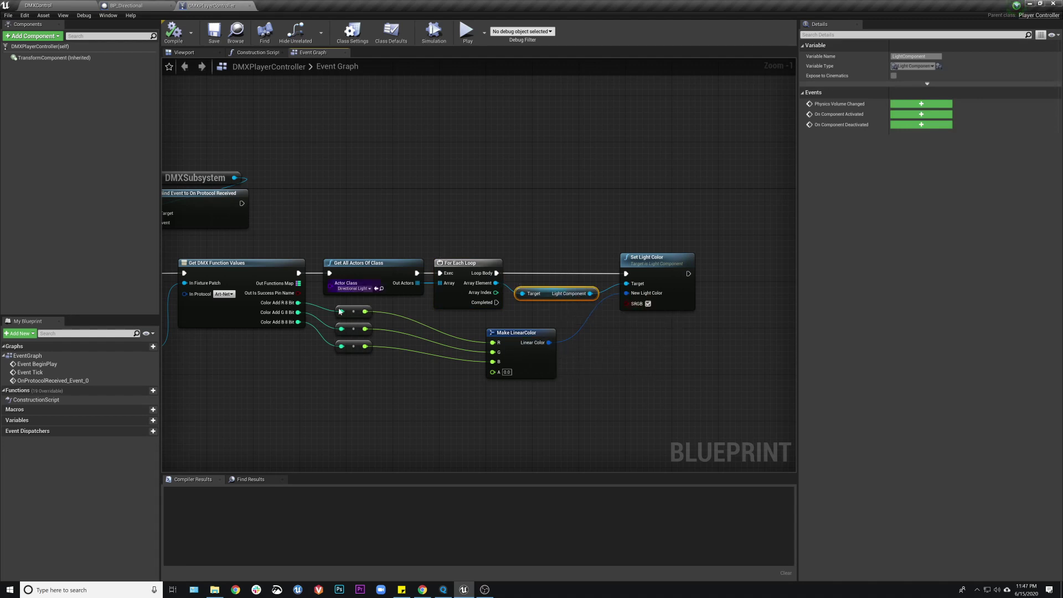
pyautogui.click(586, 231)
pyautogui.moveTo(406, 169); pyautogui.dragTo(467, 188, button='right')
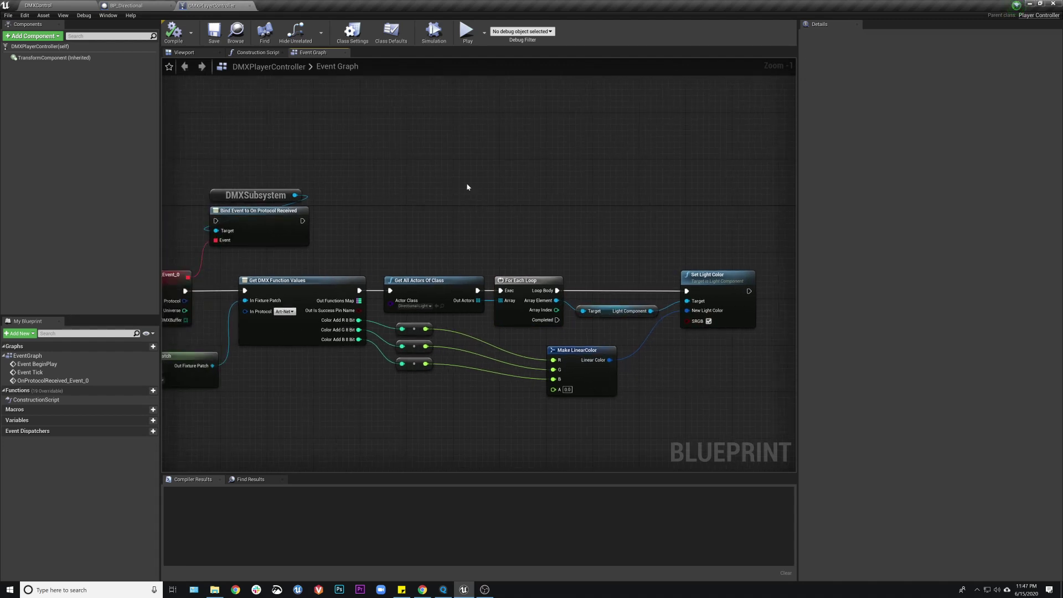
# Step: Connect Event BeginPlay to Bind Event to On Protocol Received and save the DMXPlayerController blueprint
pyautogui.moveTo(277, 127); pyautogui.dragTo(499, 137, button='right')
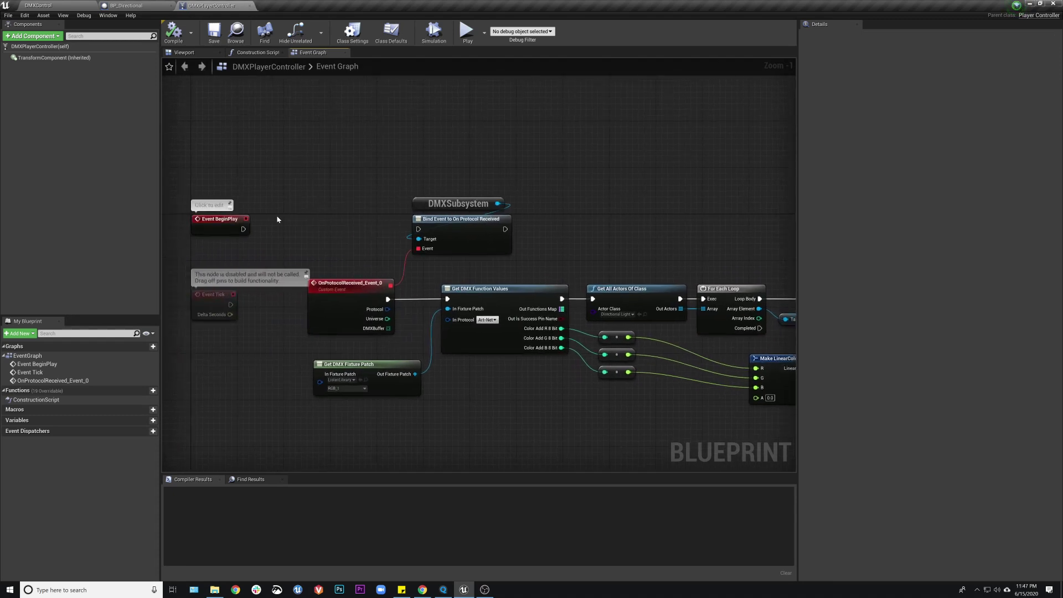
pyautogui.moveTo(244, 229); pyautogui.dragTo(419, 230)
pyautogui.click(213, 32)
# Step: Play the DMXControl level, switch to MagicQ and select the RGB group
pyautogui.click(38, 6)
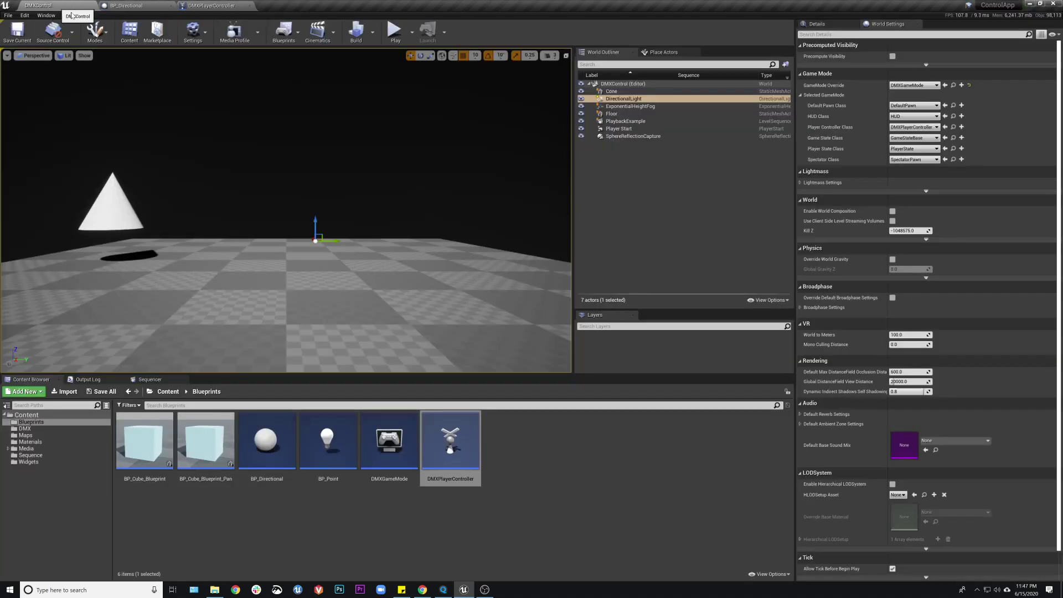
pyautogui.click(390, 32)
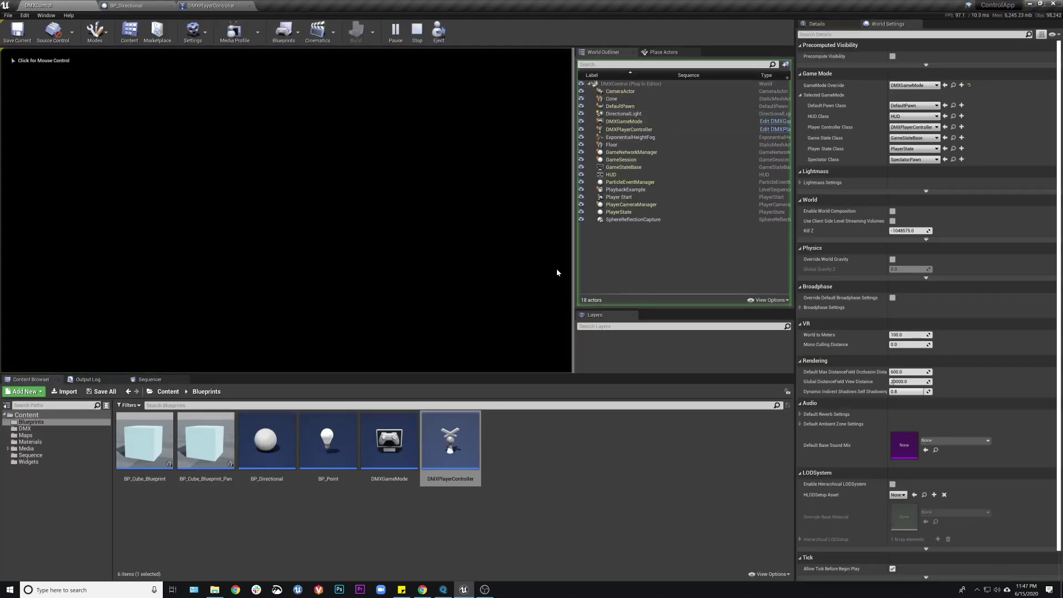
pyautogui.click(486, 590)
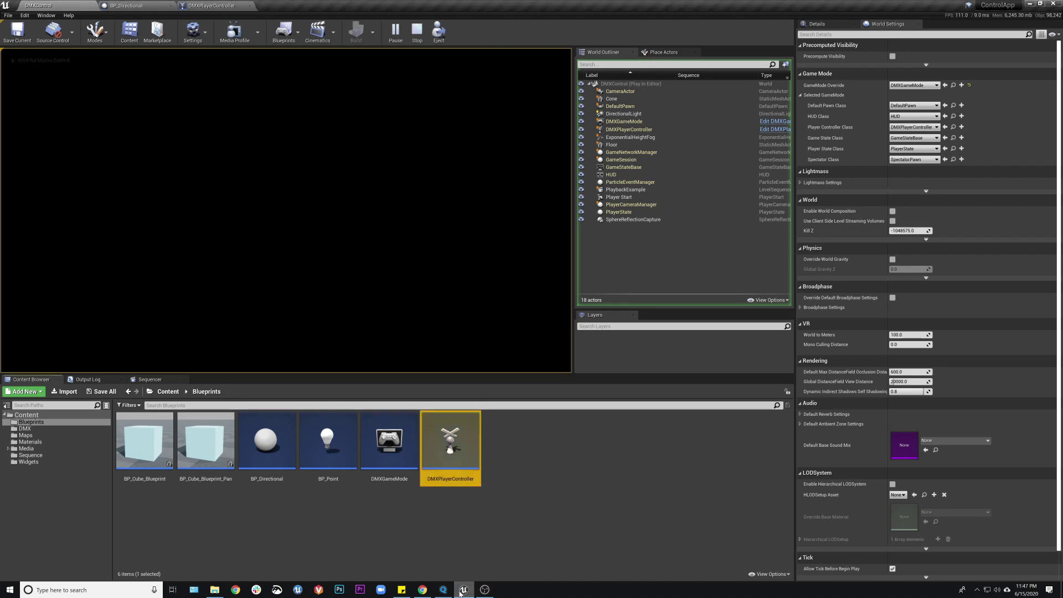
pyautogui.click(444, 590)
pyautogui.click(515, 235)
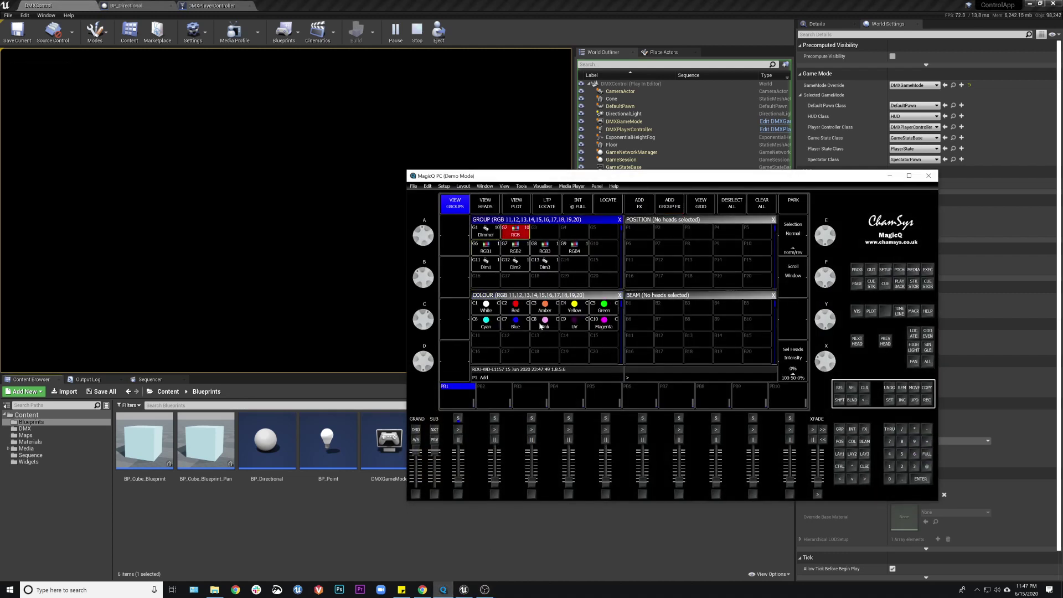
# Step: Test White, Red, Cyan, Blue, Pink and Amber on the RGB group, clear the programmer and end the play session
pyautogui.click(485, 307)
pyautogui.click(516, 308)
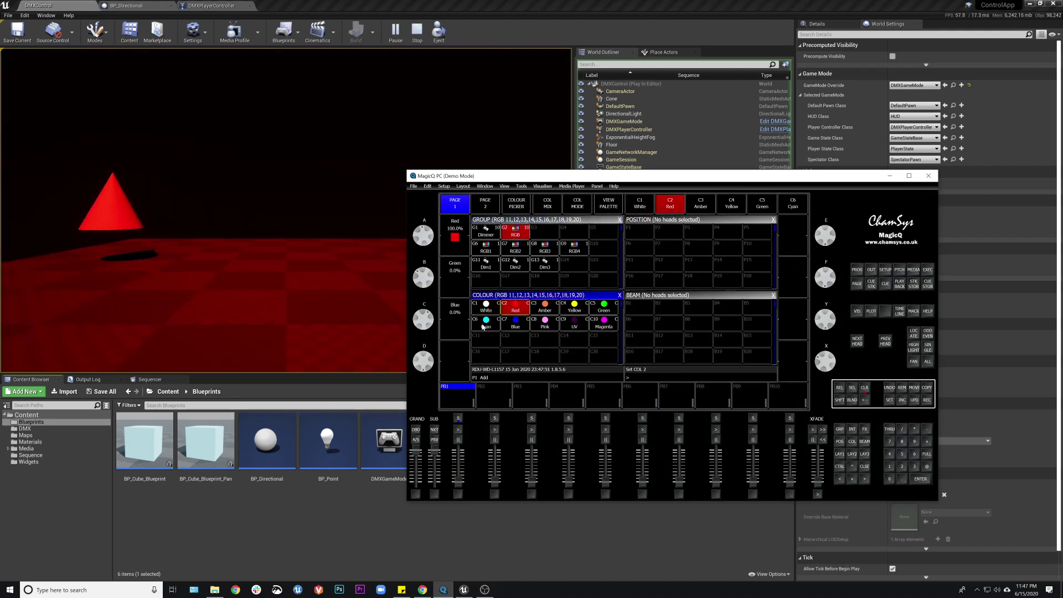
pyautogui.click(486, 323)
pyautogui.click(515, 323)
pyautogui.click(545, 323)
pyautogui.click(548, 309)
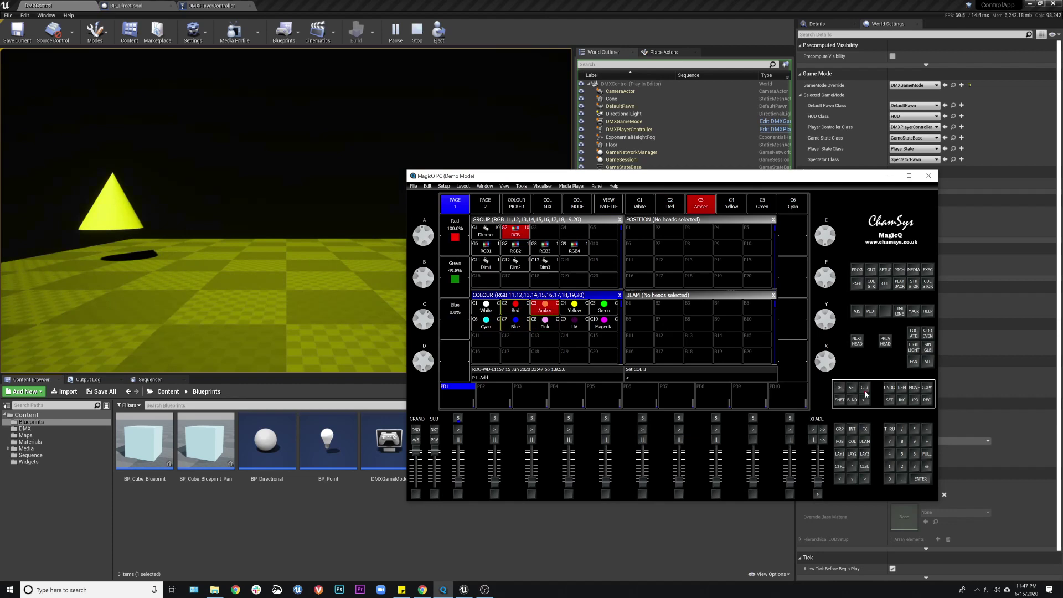
pyautogui.click(865, 389)
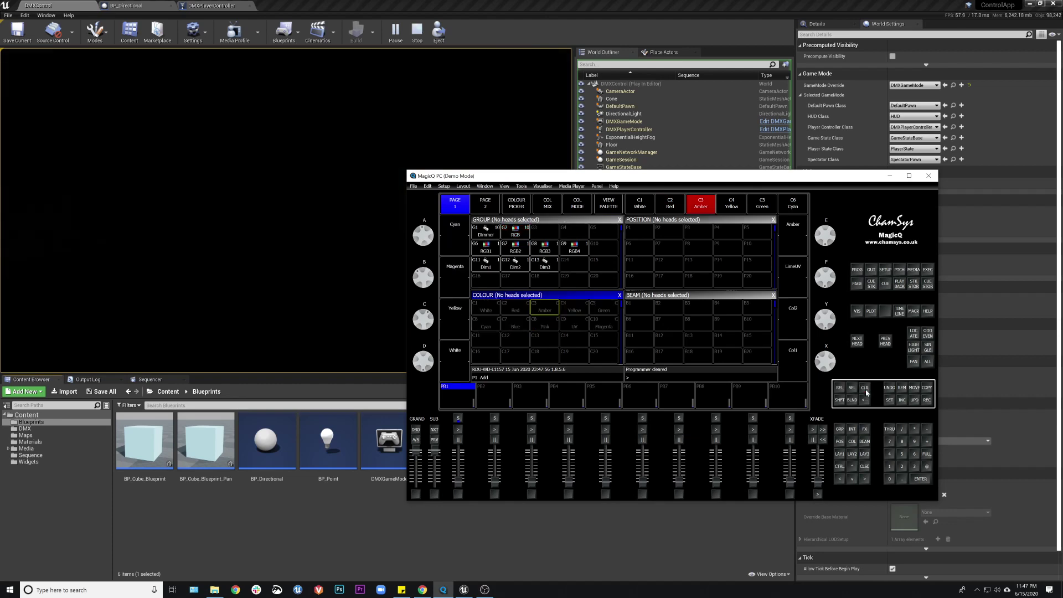
pyautogui.click(417, 30)
# Step: Revisit the DMXPlayerController graph and close the DMXPlayerController and BP_Directional blueprint editors
pyautogui.click(534, 455)
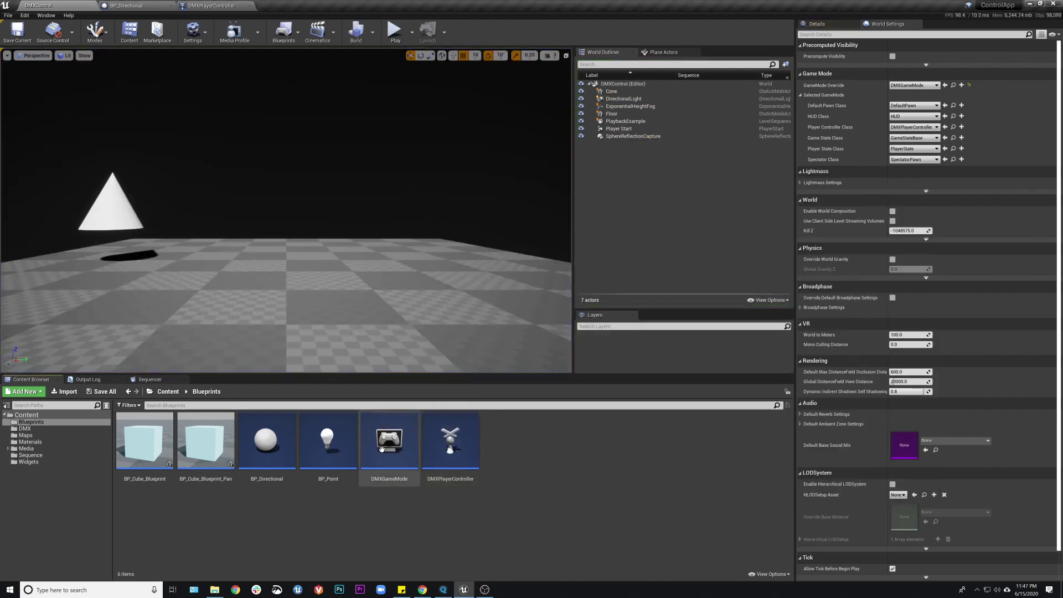
pyautogui.click(450, 443)
pyautogui.click(207, 10)
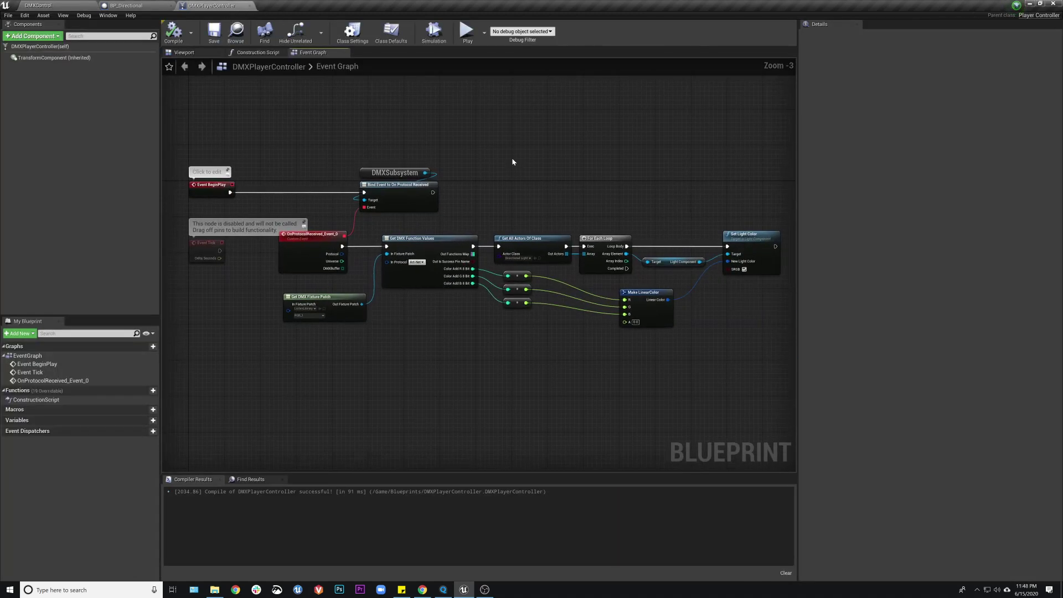
pyautogui.click(250, 5)
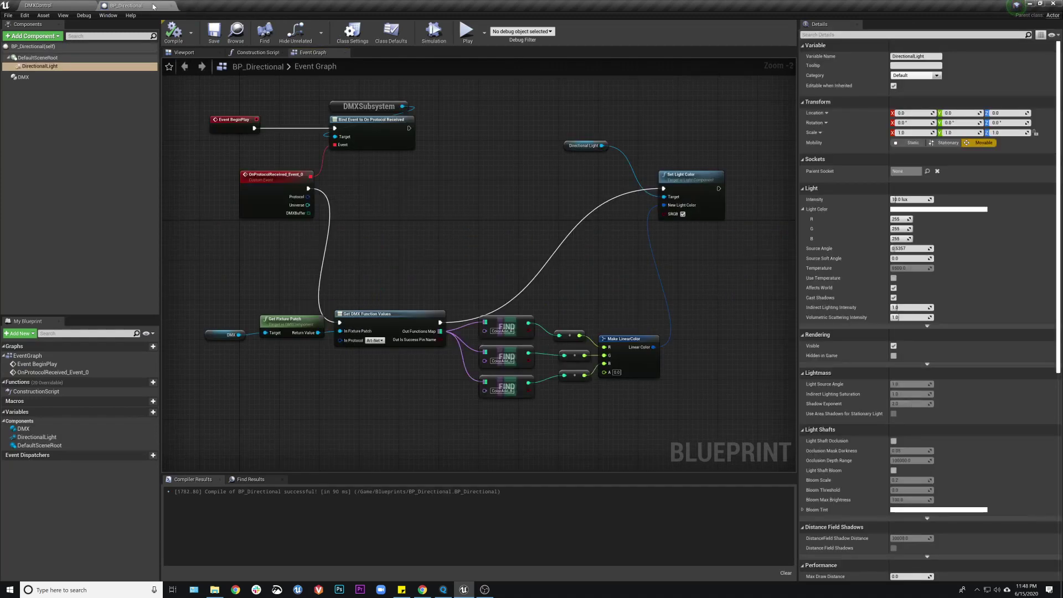
pyautogui.click(170, 5)
pyautogui.click(502, 487)
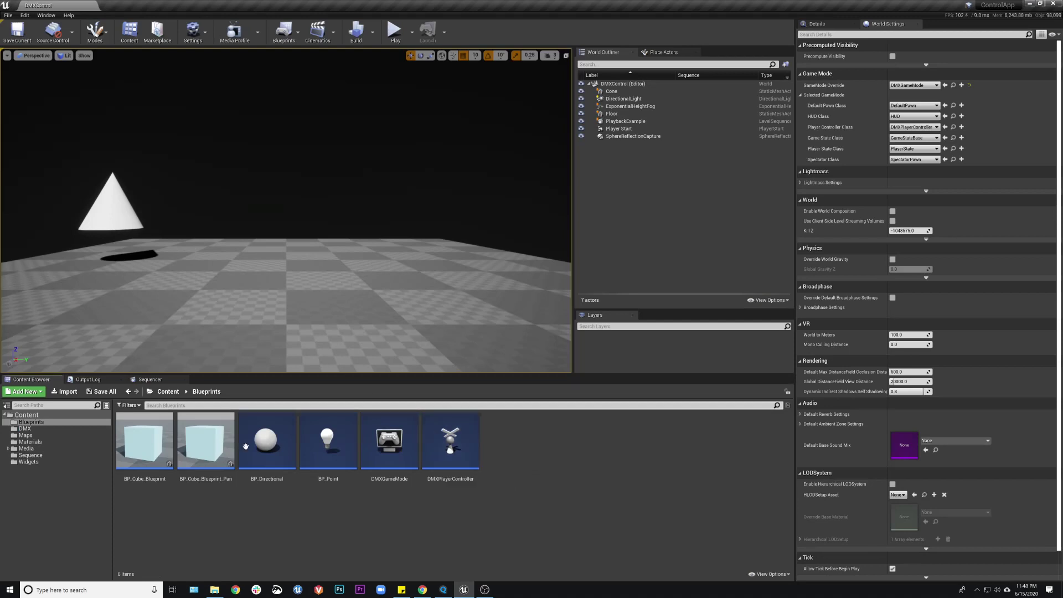
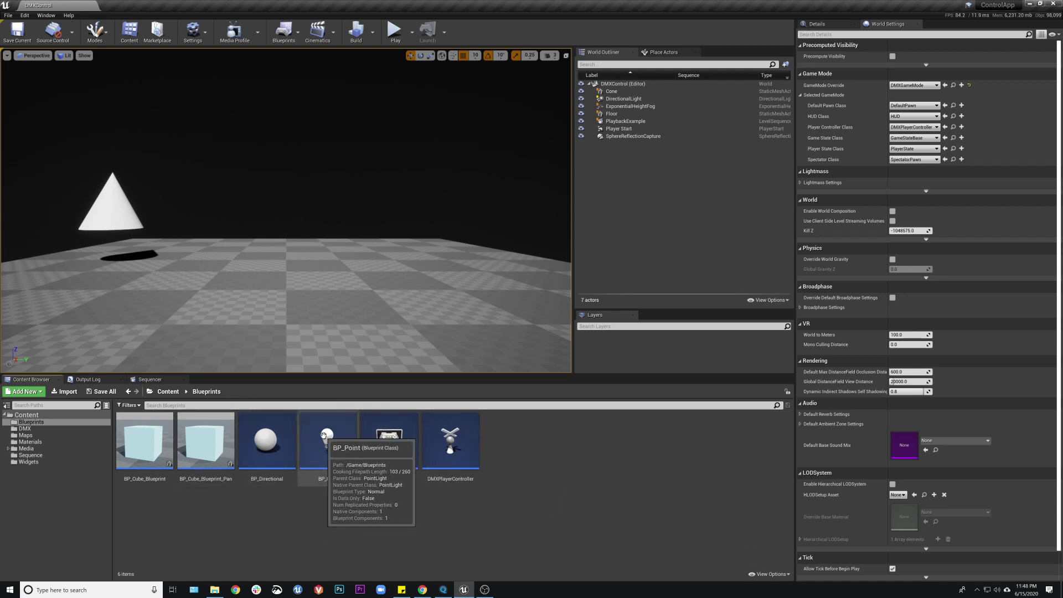
# Step: Place a BP_Point light on the floor near the cone, assign ListenLibrary to its DMX component, and save the map
pyautogui.click(328, 440)
pyautogui.moveTo(346, 335); pyautogui.dragTo(178, 301)
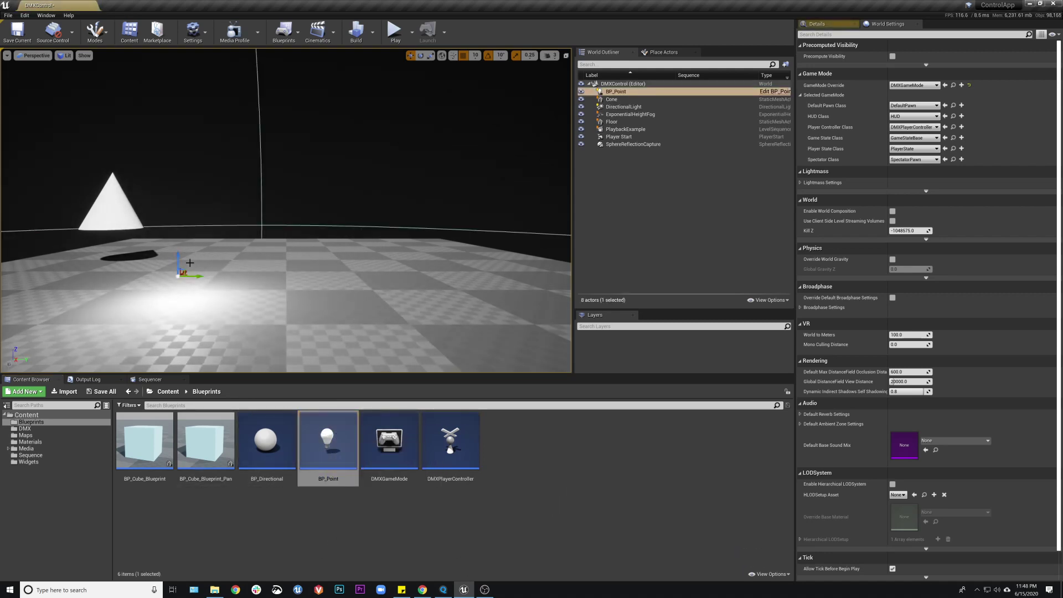
pyautogui.click(819, 24)
pyautogui.click(827, 75)
pyautogui.click(829, 86)
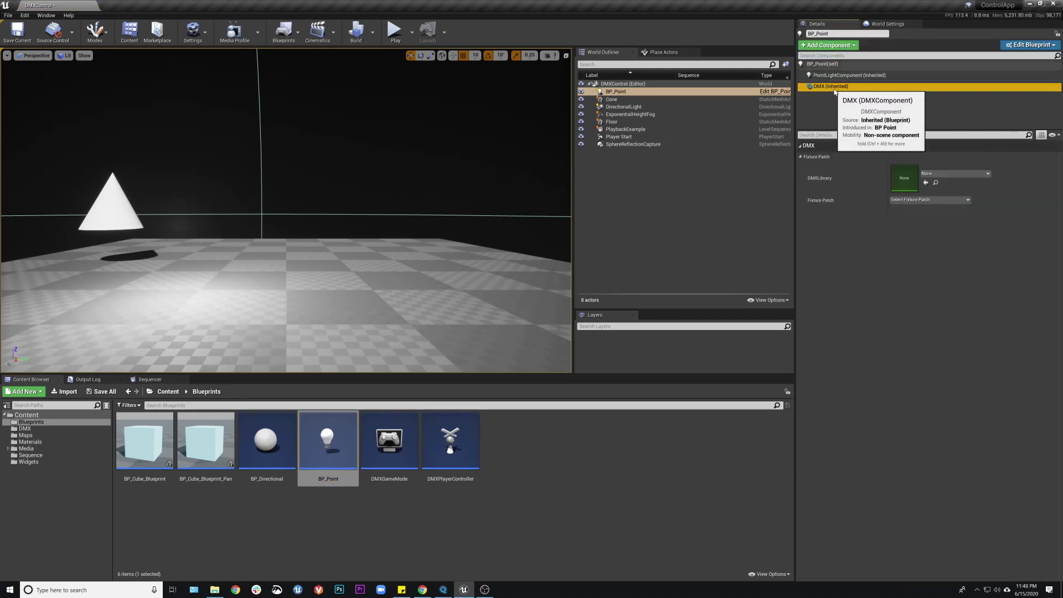
pyautogui.click(953, 173)
pyautogui.click(958, 282)
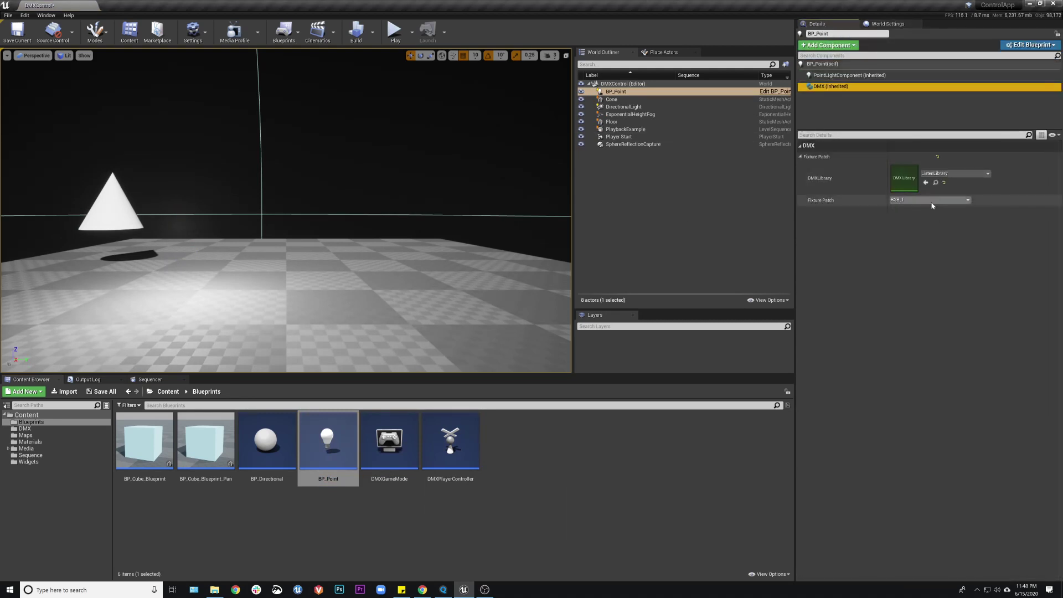
pyautogui.hotkey('ctrl', 's')
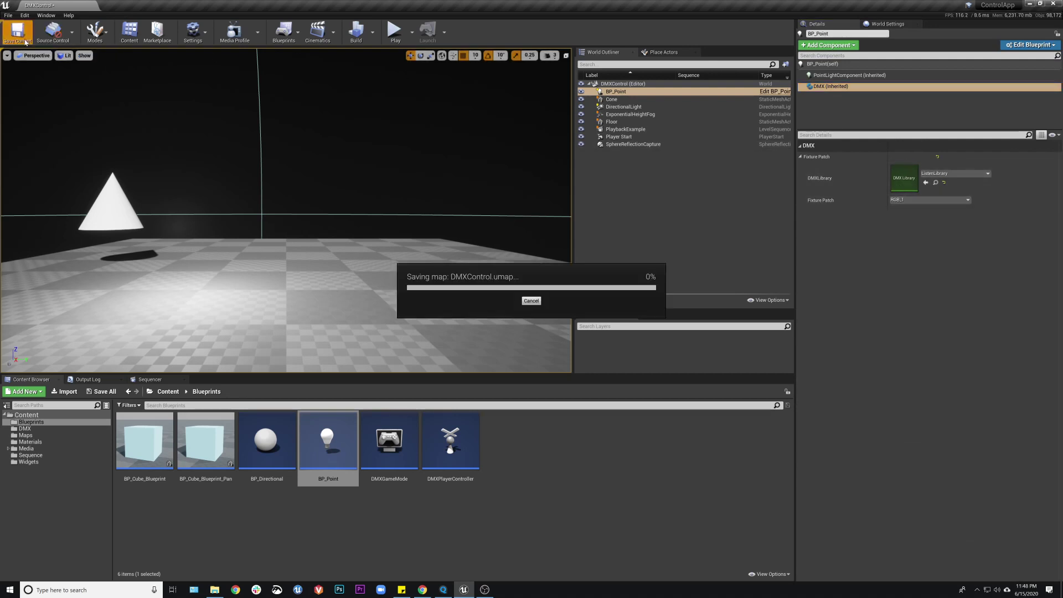
# Step: Play-test the level with Red, Blue and Amber on MagicQ's RGB group, clearing the programmer before ending play
pyautogui.click(395, 32)
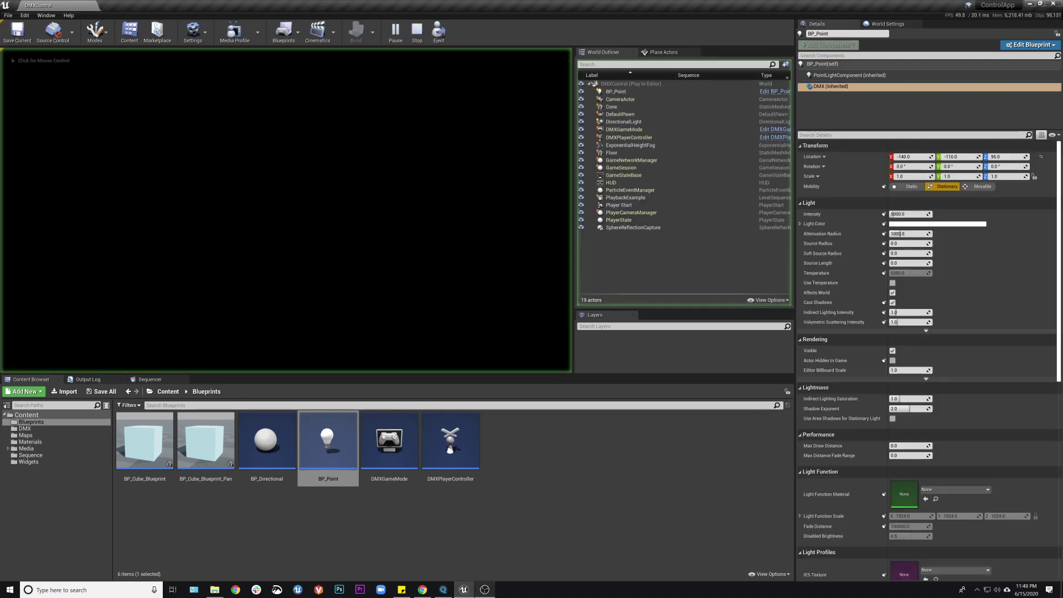
pyautogui.click(446, 590)
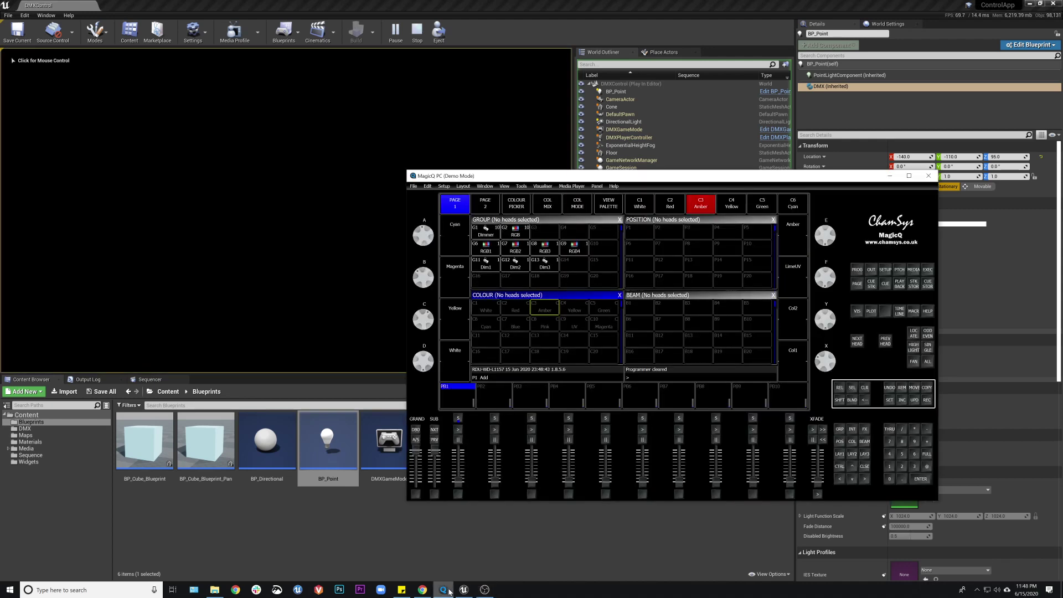
pyautogui.click(515, 231)
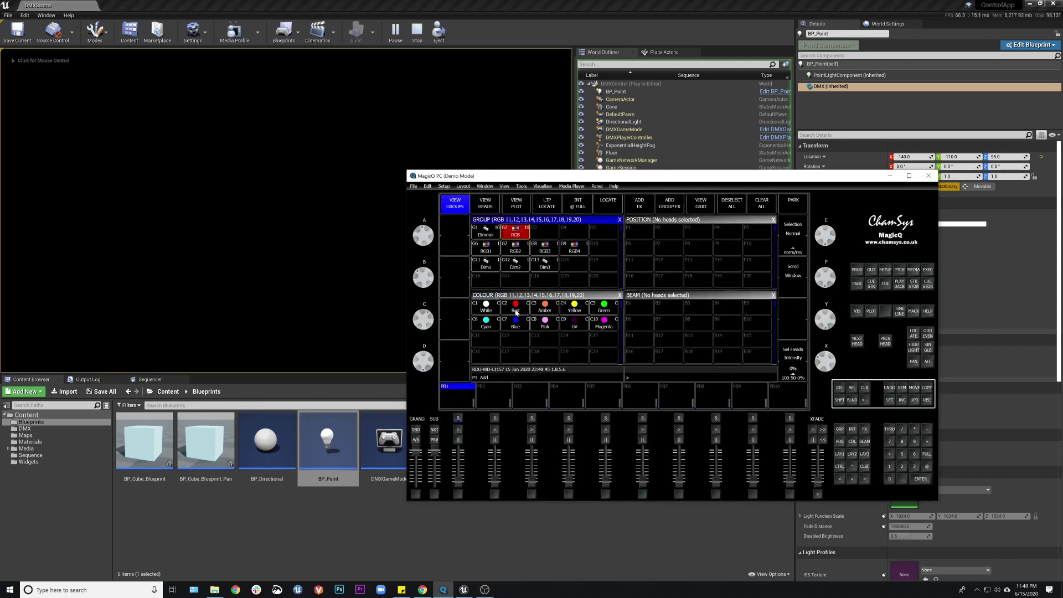
pyautogui.click(516, 307)
pyautogui.click(515, 323)
pyautogui.click(545, 308)
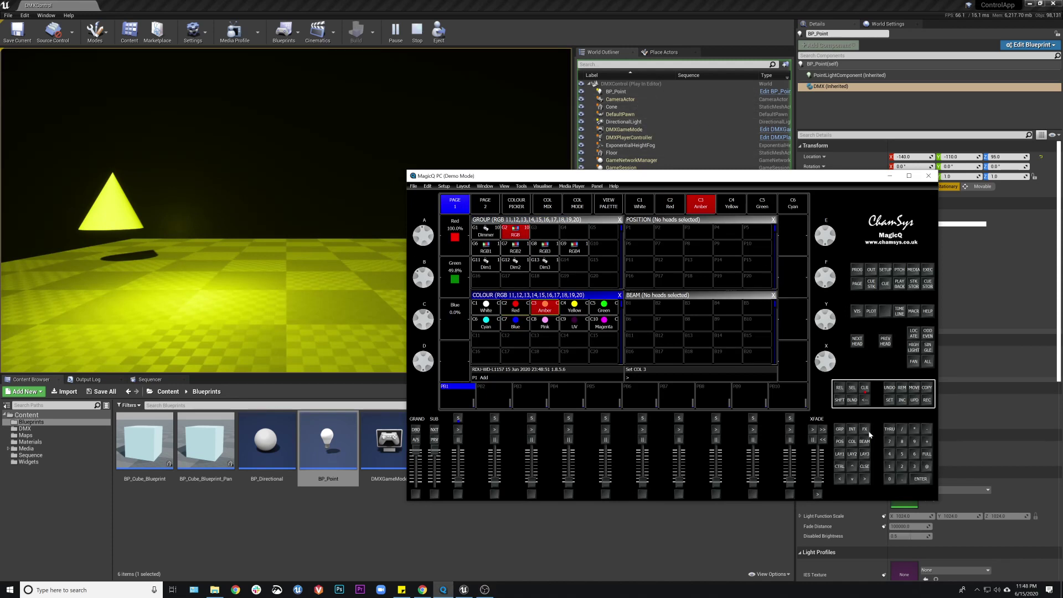
pyautogui.click(866, 388)
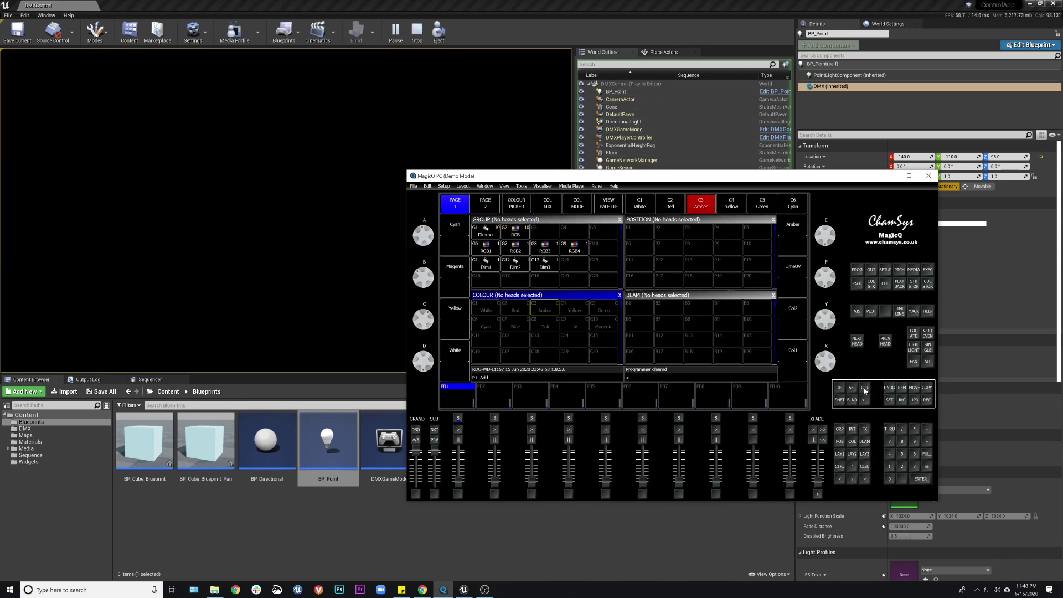
pyautogui.click(417, 31)
# Step: Disconnect Event BeginPlay from Bind Event to On Protocol Received in the DMXPlayerController blueprint and return to the level
pyautogui.click(631, 106)
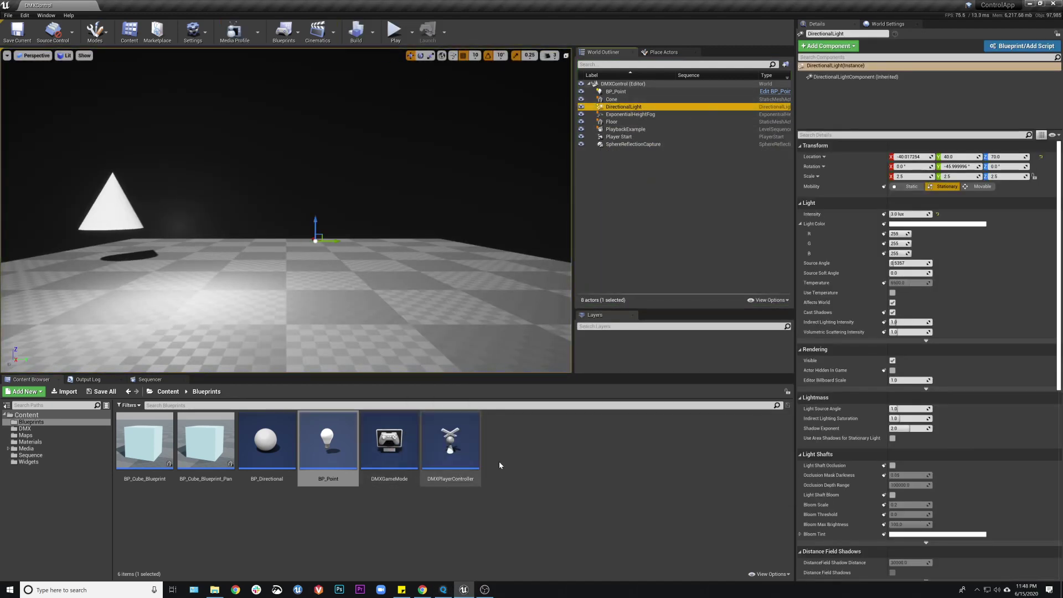
pyautogui.doubleClick(451, 443)
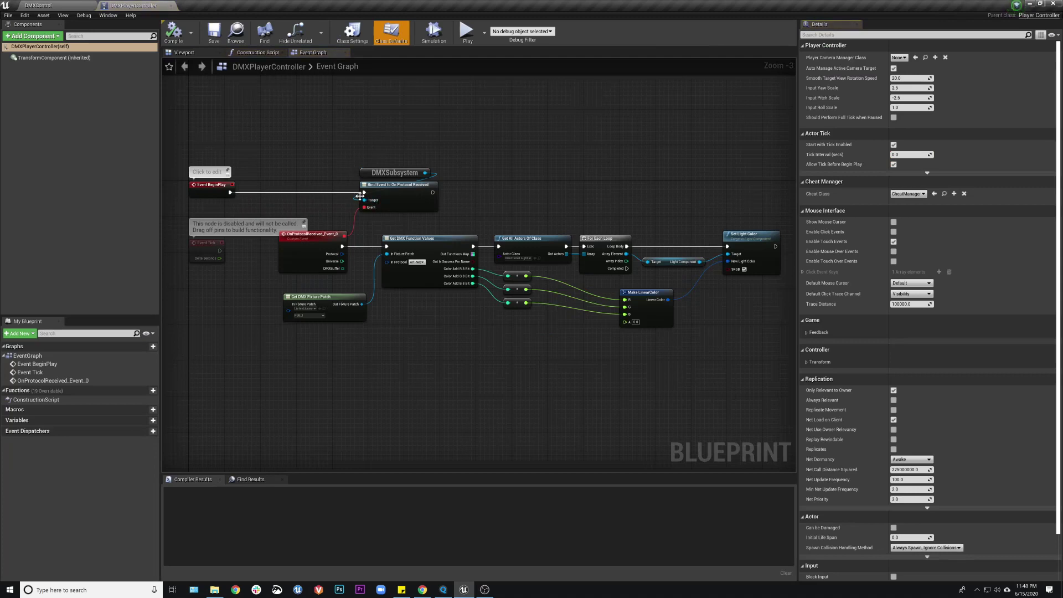
pyautogui.keyDown('alt'); pyautogui.click(364, 192); pyautogui.keyUp('alt')
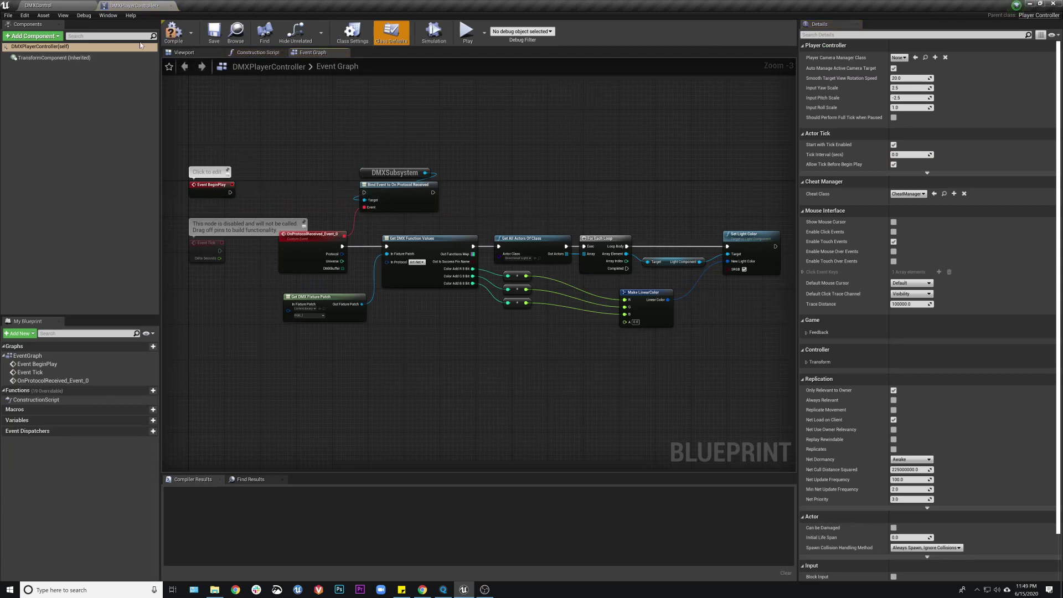
pyautogui.click(50, 6)
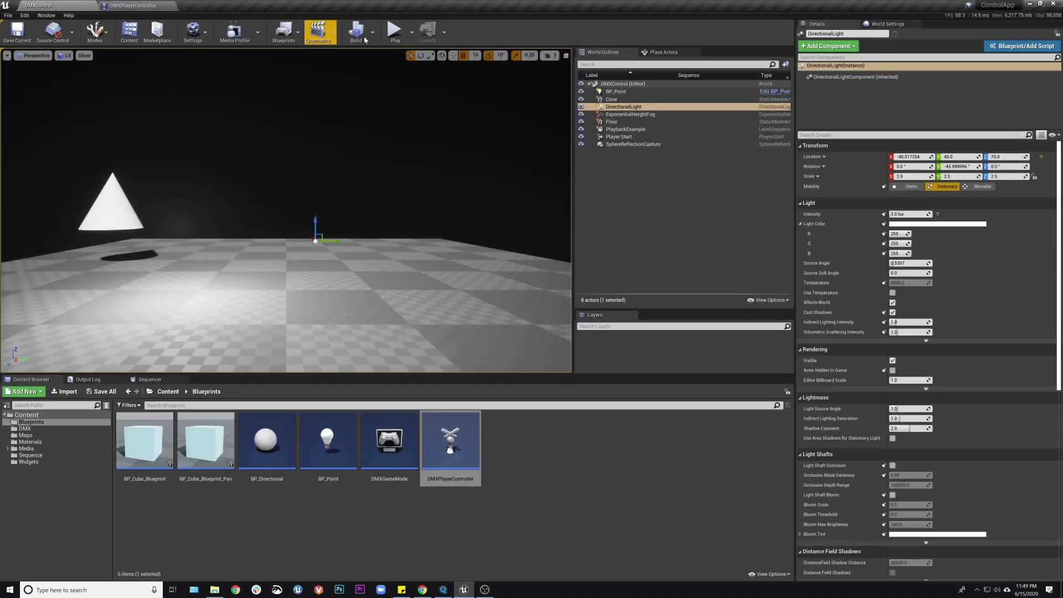
# Step: Play-test the level, sending Red, Blue, Pink, Amber, Yellow, UV, Magenta and Green to the RGB group in MagicQ
pyautogui.click(395, 32)
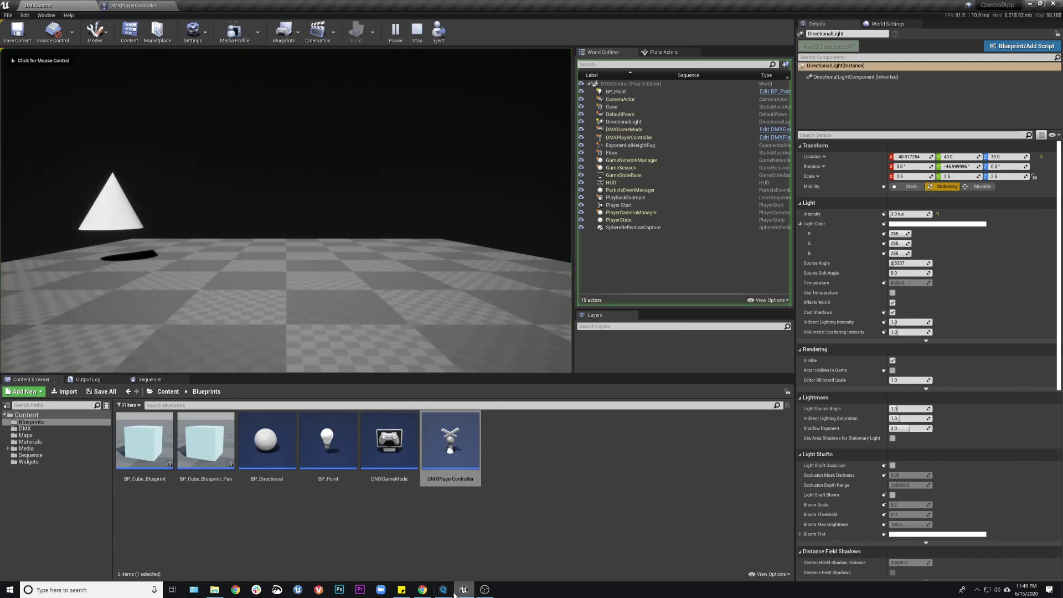
pyautogui.click(452, 591)
pyautogui.click(516, 242)
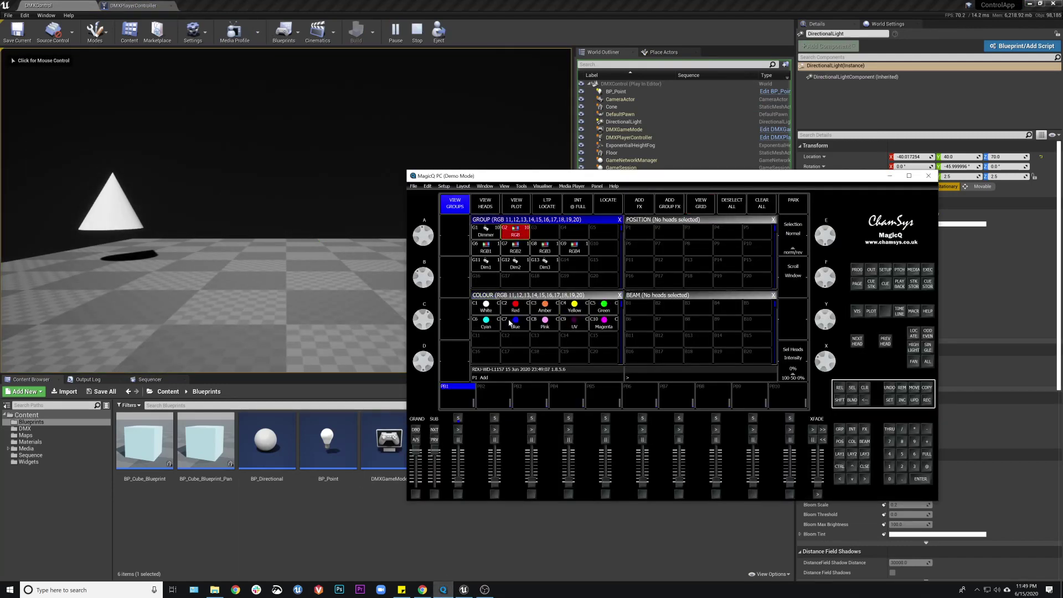
pyautogui.click(515, 306)
pyautogui.click(520, 323)
pyautogui.click(545, 322)
pyautogui.click(545, 306)
pyautogui.click(574, 307)
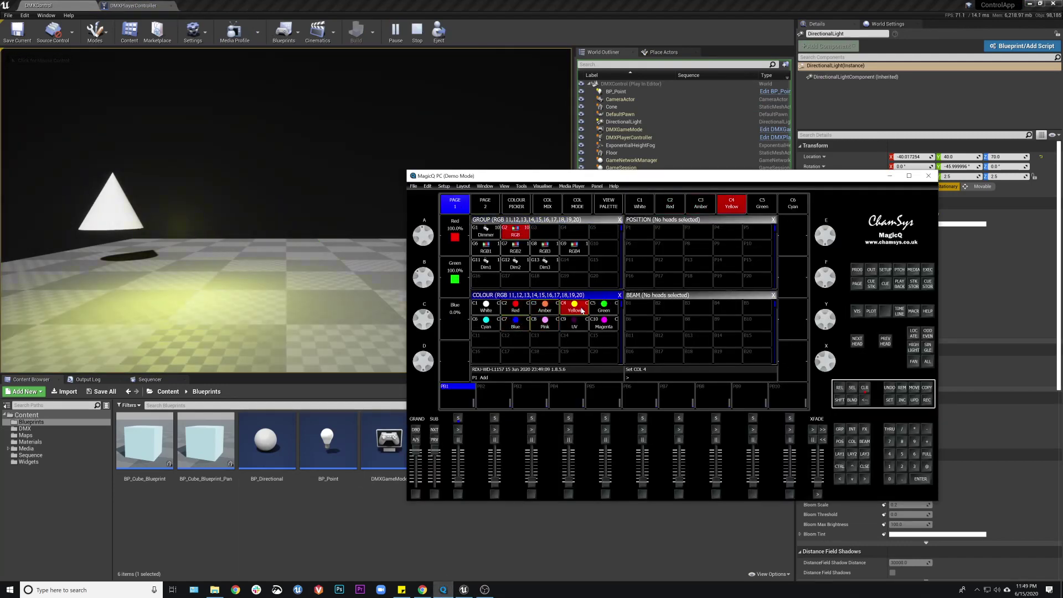
pyautogui.click(574, 323)
pyautogui.click(604, 323)
pyautogui.click(600, 308)
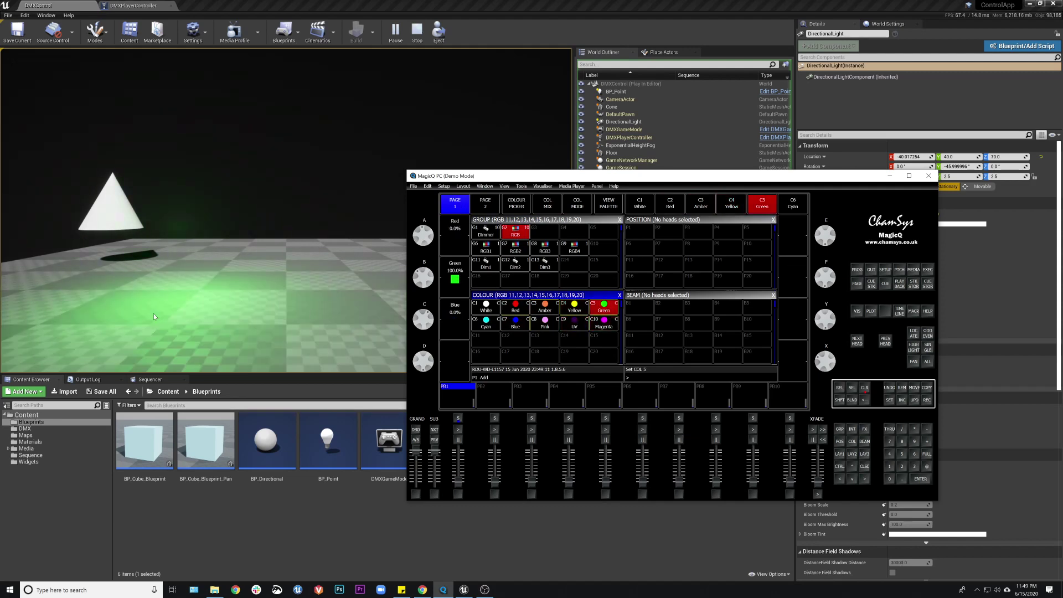
# Step: Clear MagicQ's programmer, minimize its window and end the play session in Unreal Engine
pyautogui.click(866, 388)
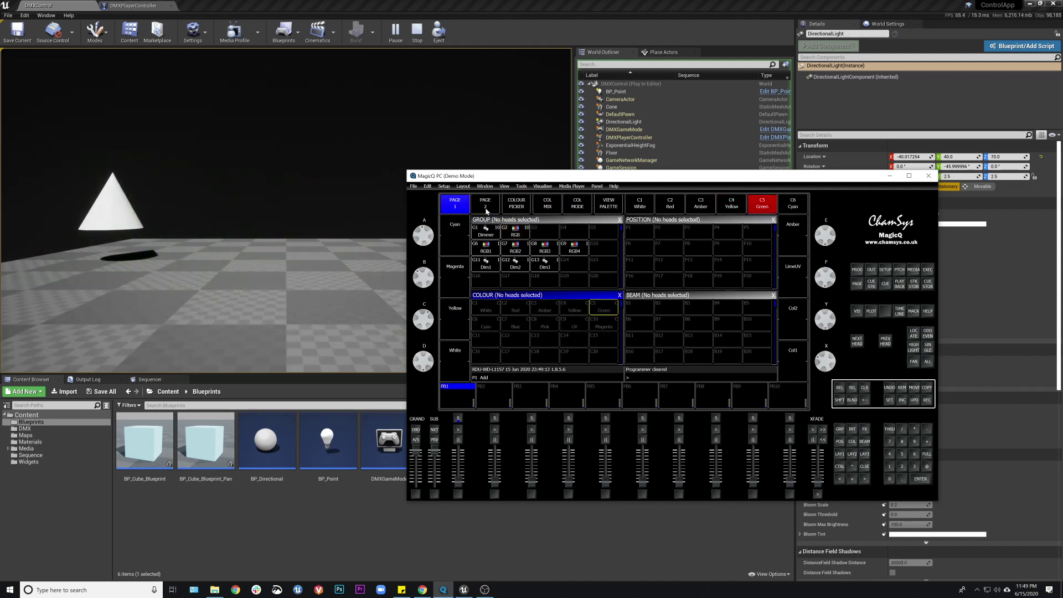
pyautogui.click(893, 177)
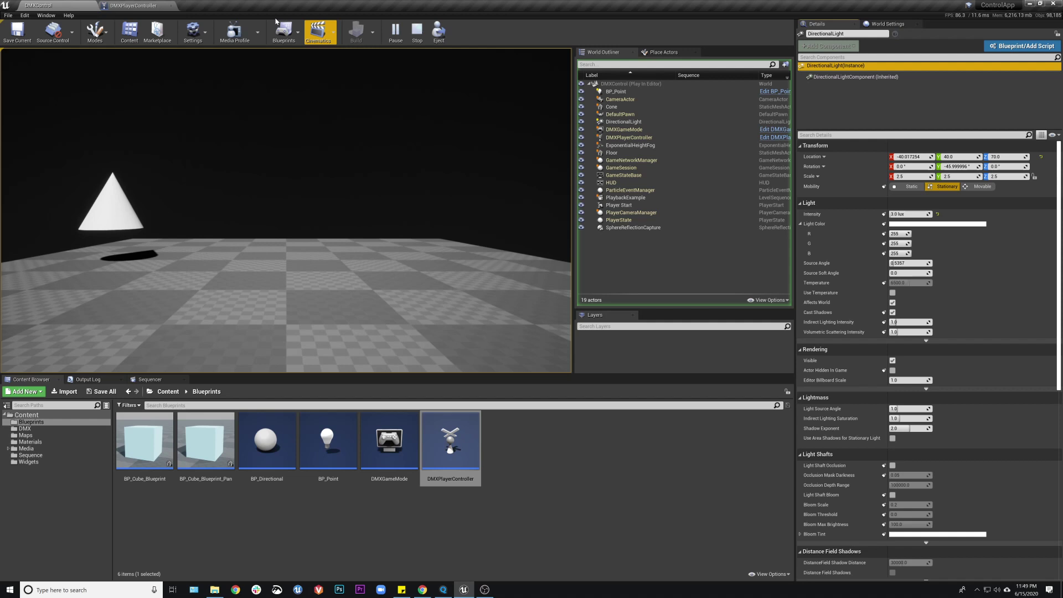
pyautogui.click(417, 31)
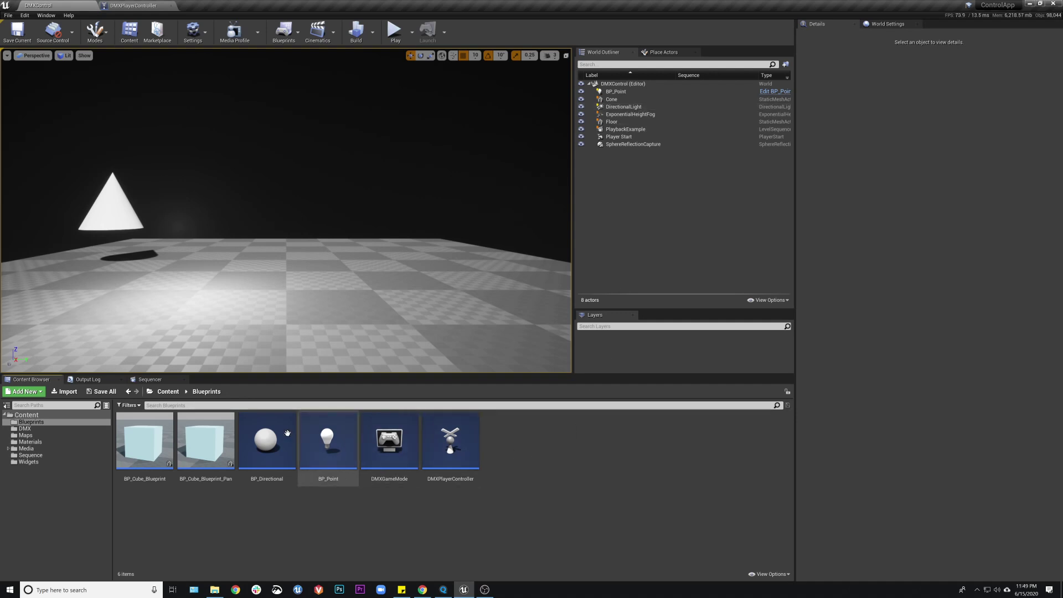
# Step: Place a BP_Cube_Blueprint in the level beside the cone and select its DMX component
pyautogui.click(631, 107)
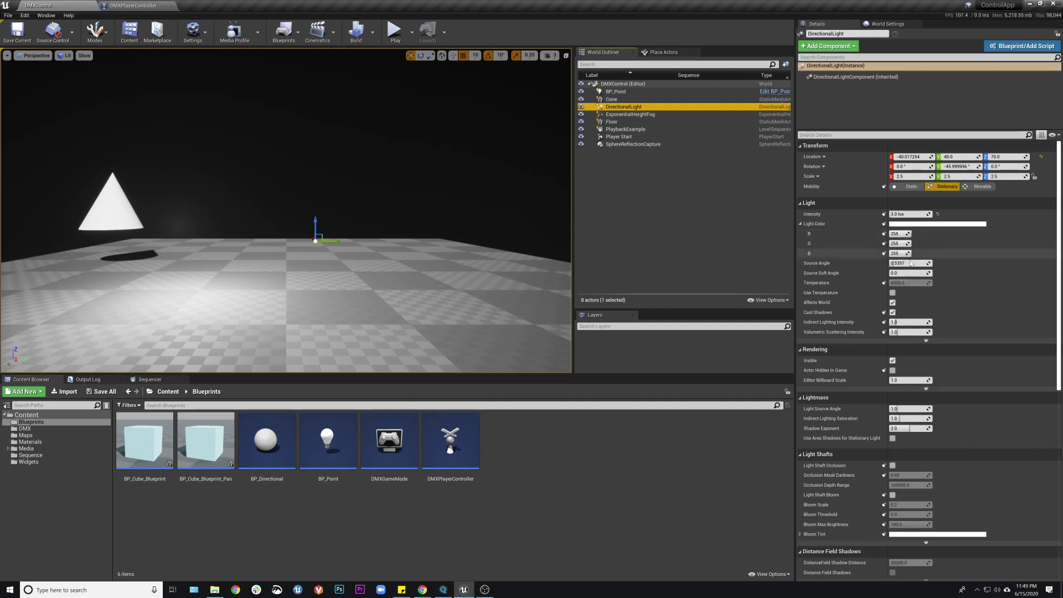
pyautogui.moveTo(504, 308); pyautogui.dragTo(383, 256)
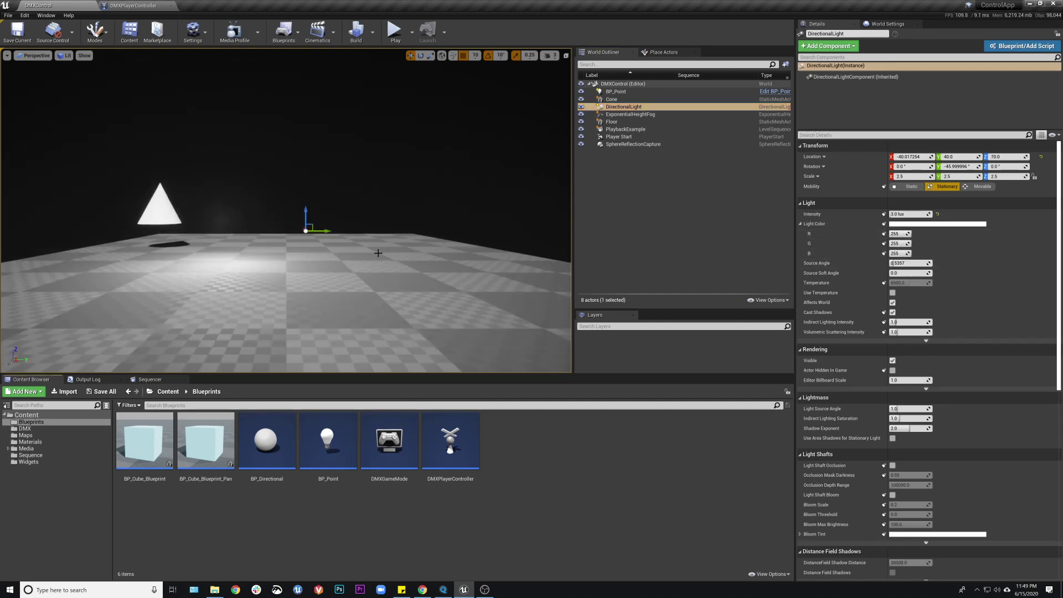
pyautogui.moveTo(384, 256)
pyautogui.mouseDown(button='right')
pyautogui.moveTo(399, 288)
pyautogui.moveTo(379, 252)
pyautogui.mouseUp(button='right')
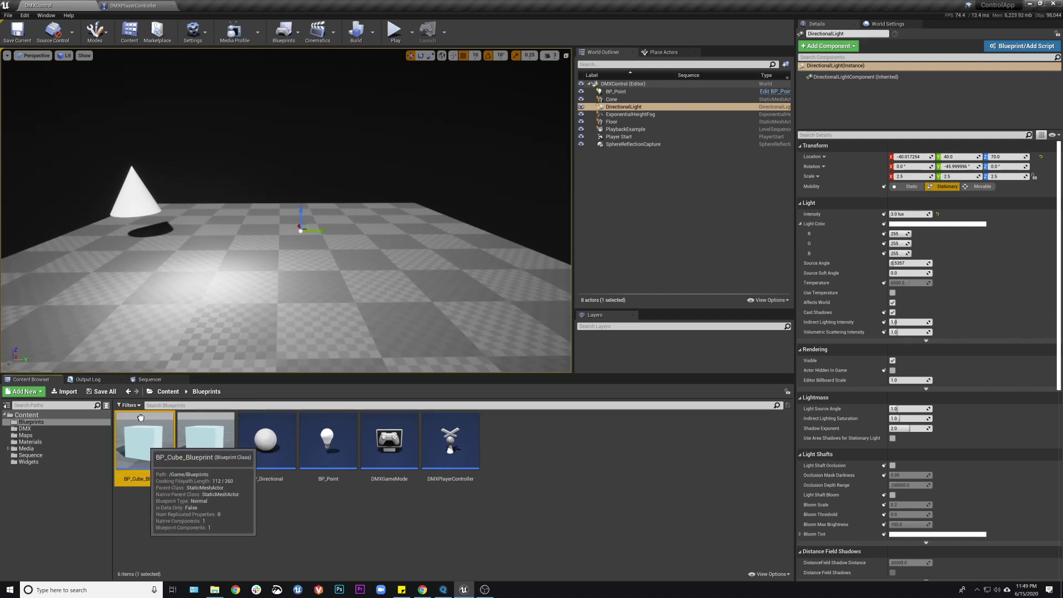
pyautogui.moveTo(145, 439); pyautogui.dragTo(244, 252)
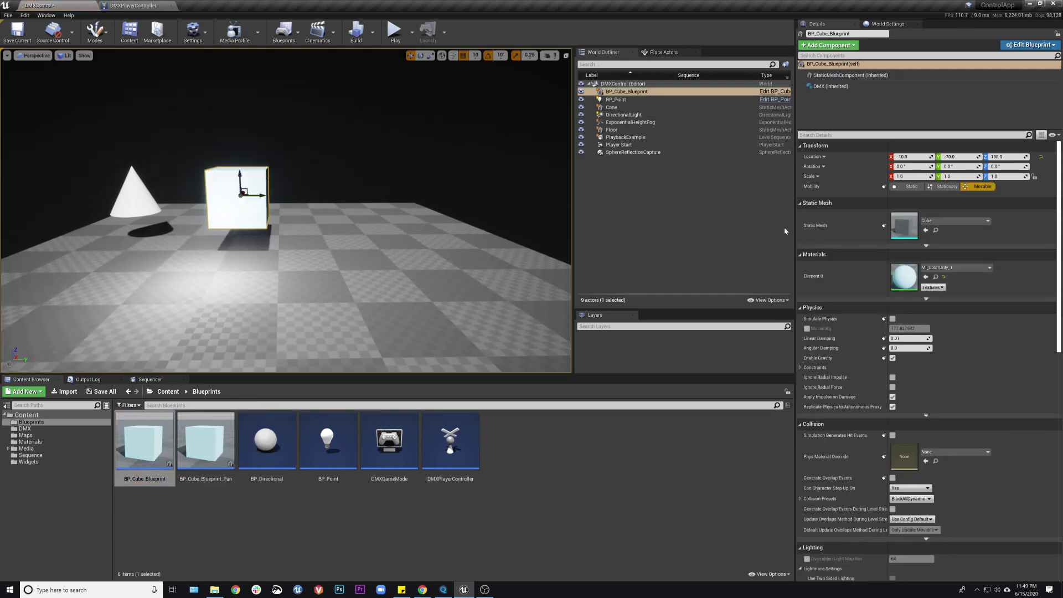
pyautogui.click(841, 87)
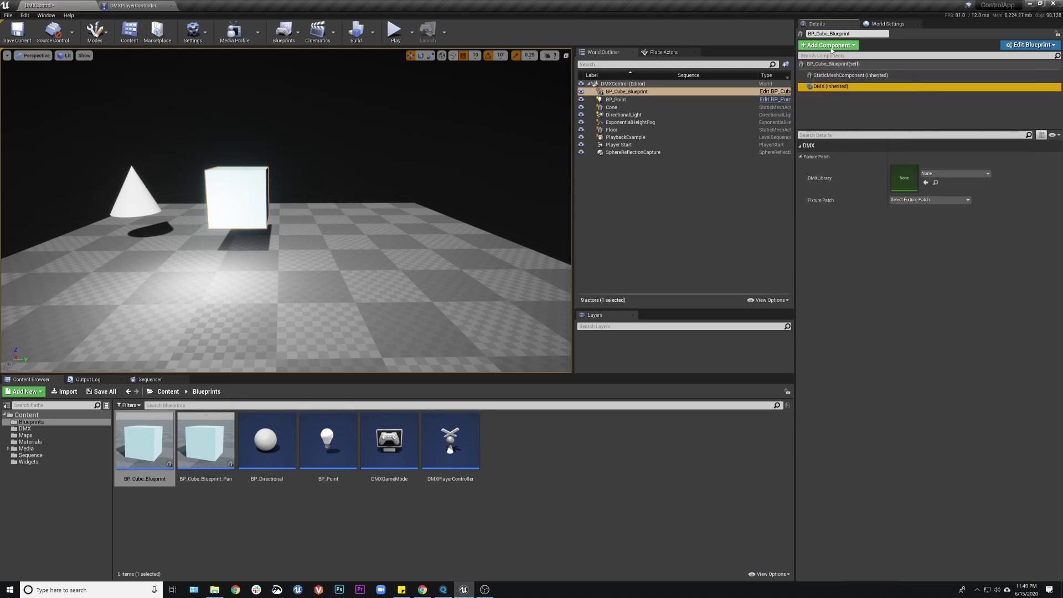
# Step: Open BP_Cube_Blueprint in the blueprint editor and examine its Set Vector Parameter Value on Materials node
pyautogui.click(1021, 45)
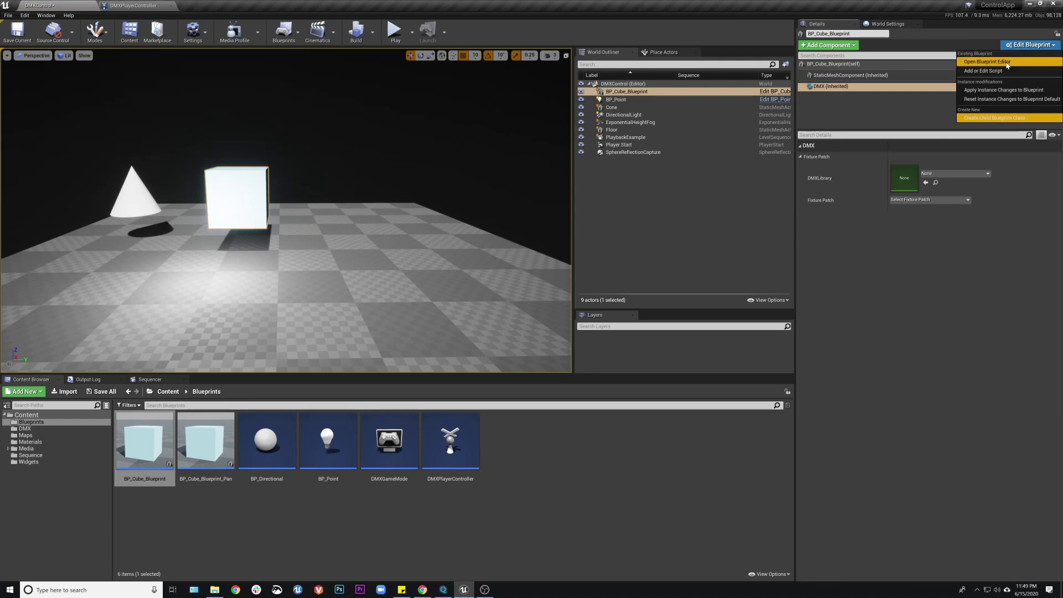
pyautogui.click(1007, 65)
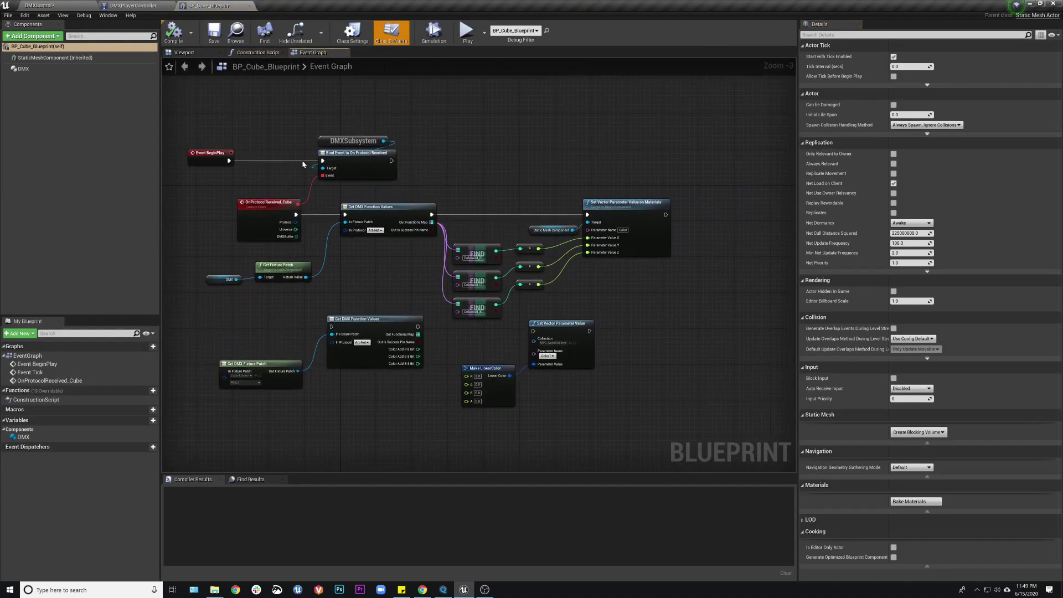
pyautogui.moveTo(185, 112); pyautogui.dragTo(281, 108)
pyautogui.scroll(2, 591, 187)
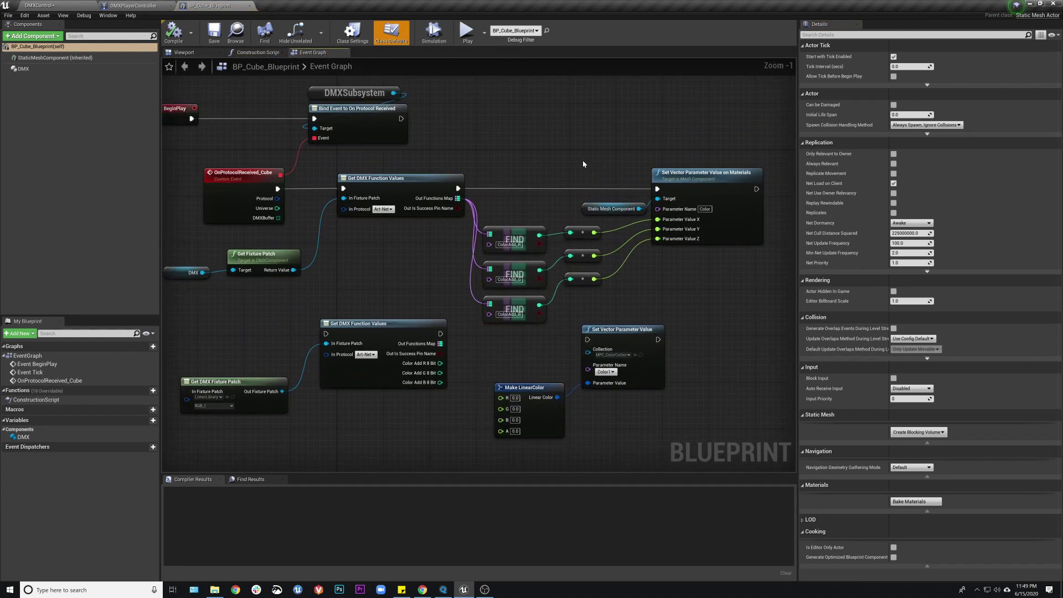
pyautogui.click(720, 287)
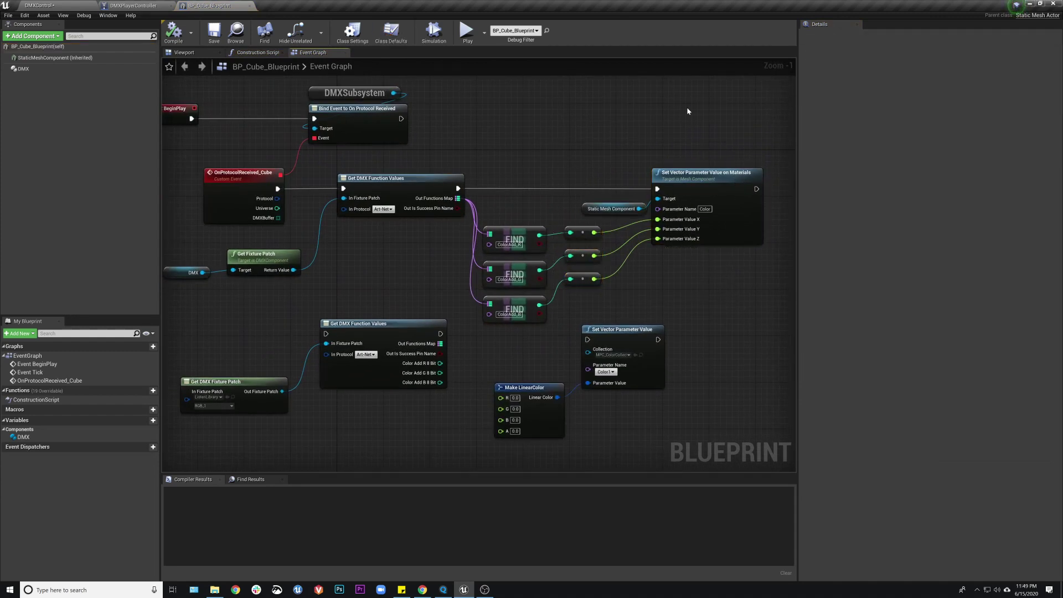
pyautogui.moveTo(620, 119); pyautogui.dragTo(773, 308)
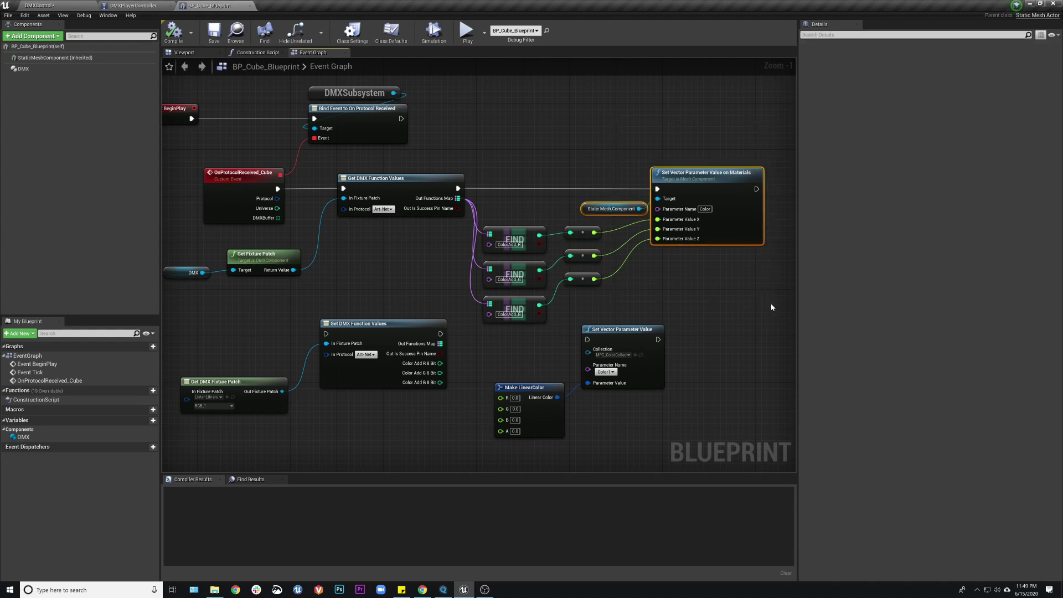
pyautogui.click(685, 120)
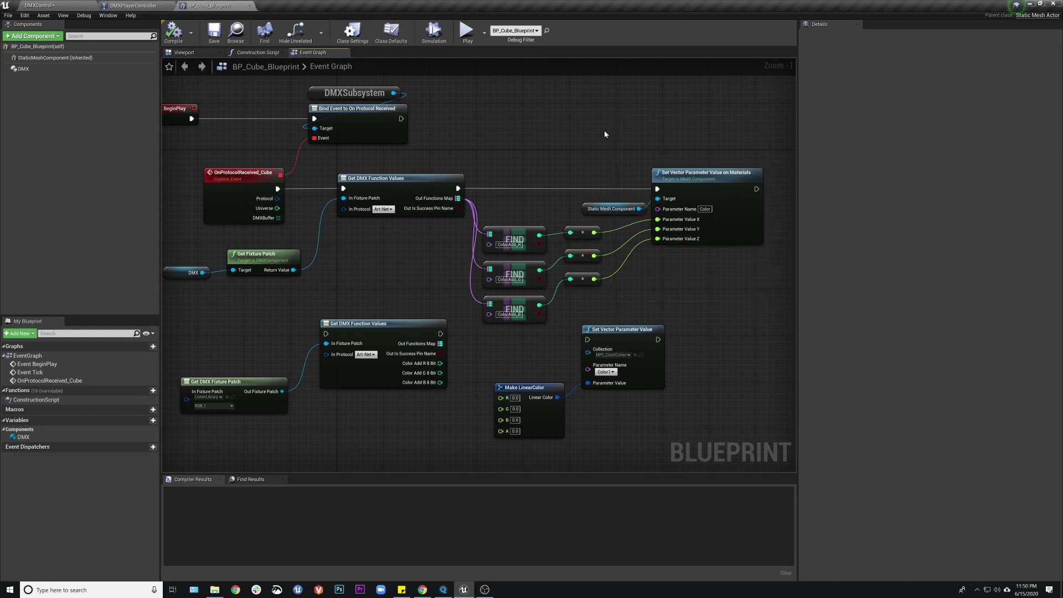
# Step: Inspect the cube blueprint's DMX component and the colour Find nodes feeding the material parameter values
pyautogui.moveTo(605, 134)
pyautogui.mouseDown(button='right')
pyautogui.moveTo(608, 109)
pyautogui.moveTo(616, 122)
pyautogui.mouseUp(button='right')
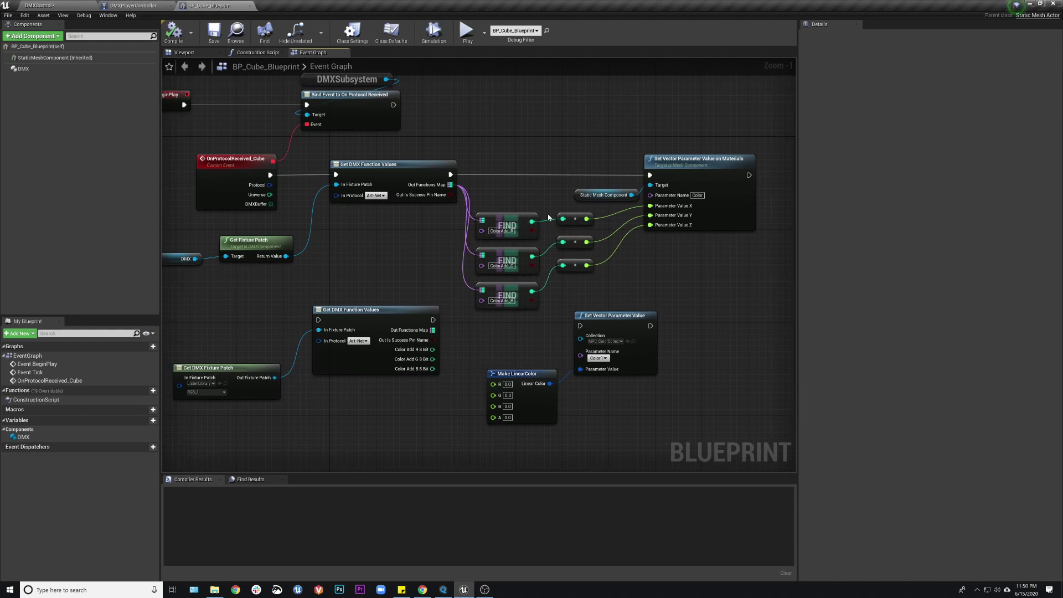
pyautogui.moveTo(541, 129); pyautogui.dragTo(559, 146, button='right')
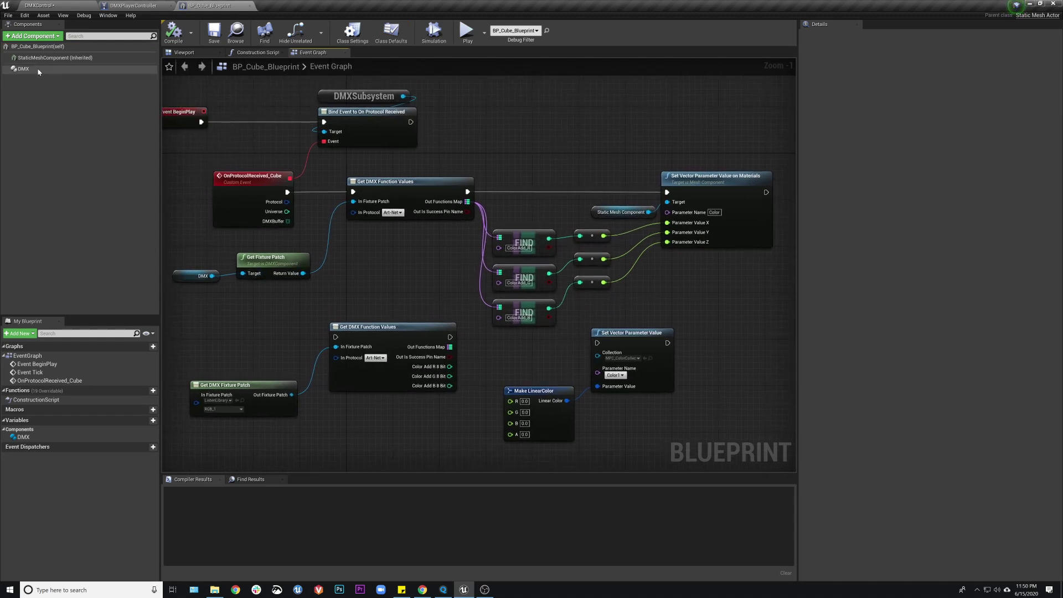
pyautogui.click(23, 68)
pyautogui.moveTo(536, 142); pyautogui.dragTo(497, 128, button='right')
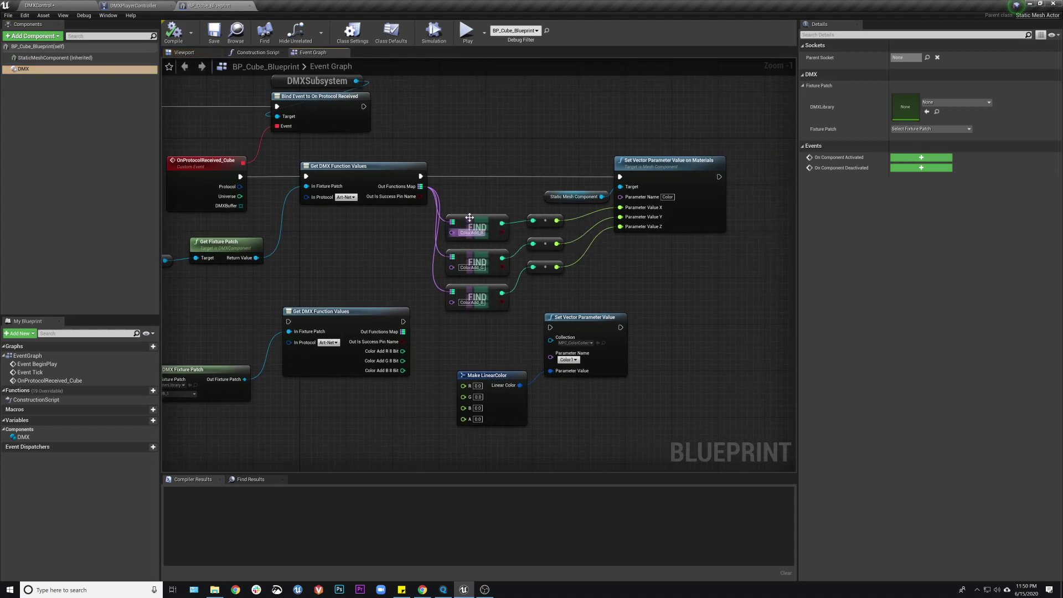
pyautogui.moveTo(507, 279); pyautogui.dragTo(400, 286, button='right')
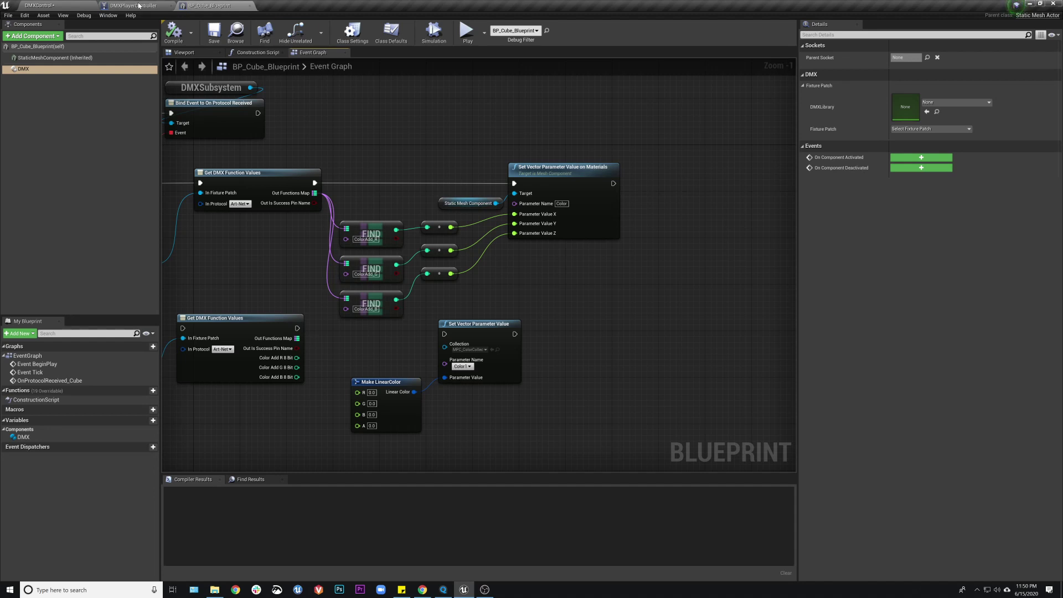
# Step: Check the placed cube's StaticMeshComponent material in the level and locate MI_ColorOnly_1 and M_ColorOnly in the Materials folder
pyautogui.click(67, 5)
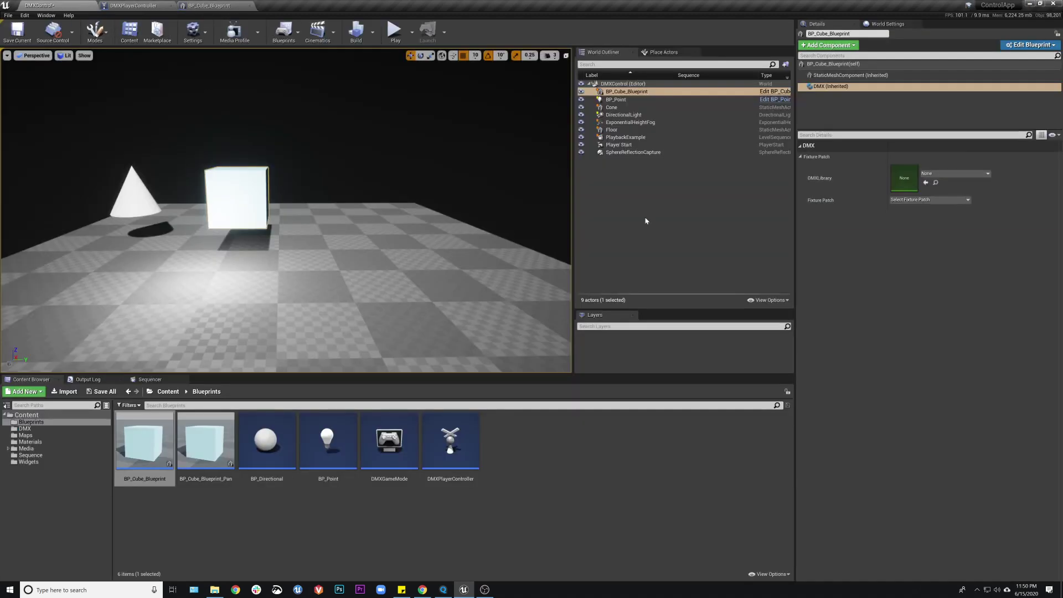
pyautogui.click(627, 91)
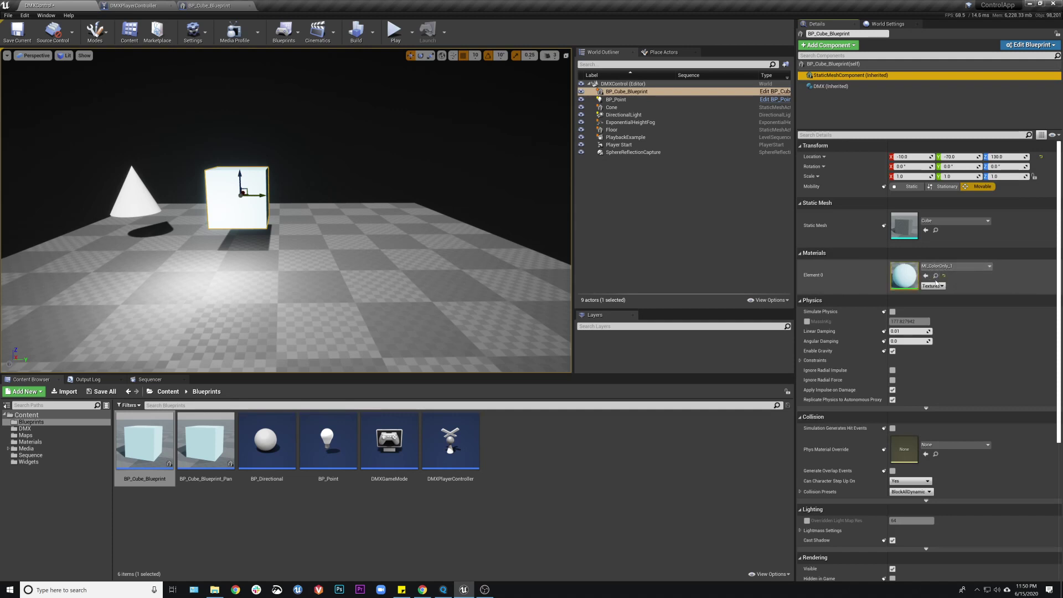
pyautogui.click(26, 449)
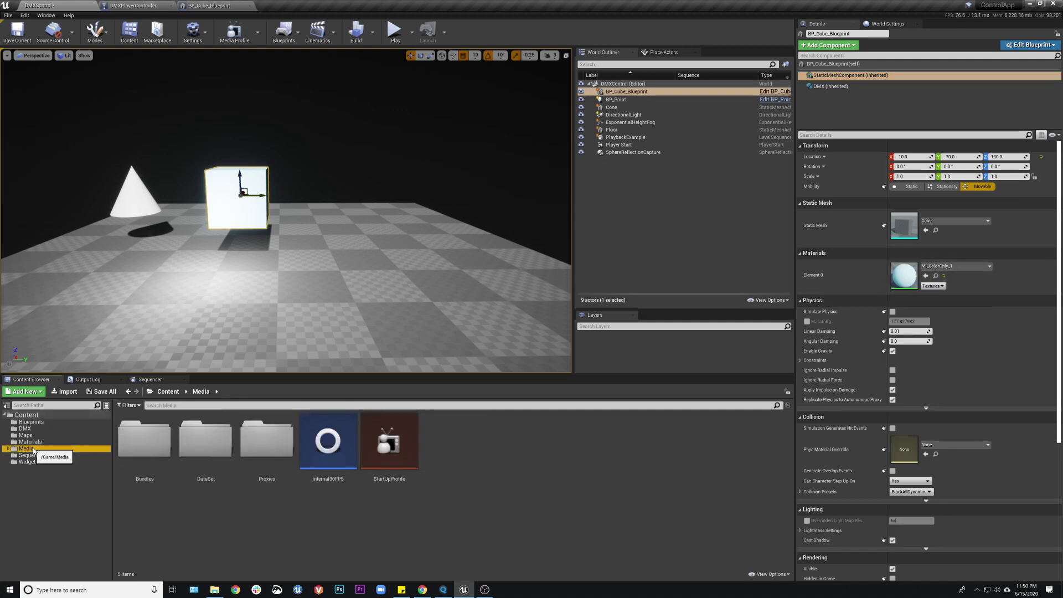
pyautogui.click(29, 442)
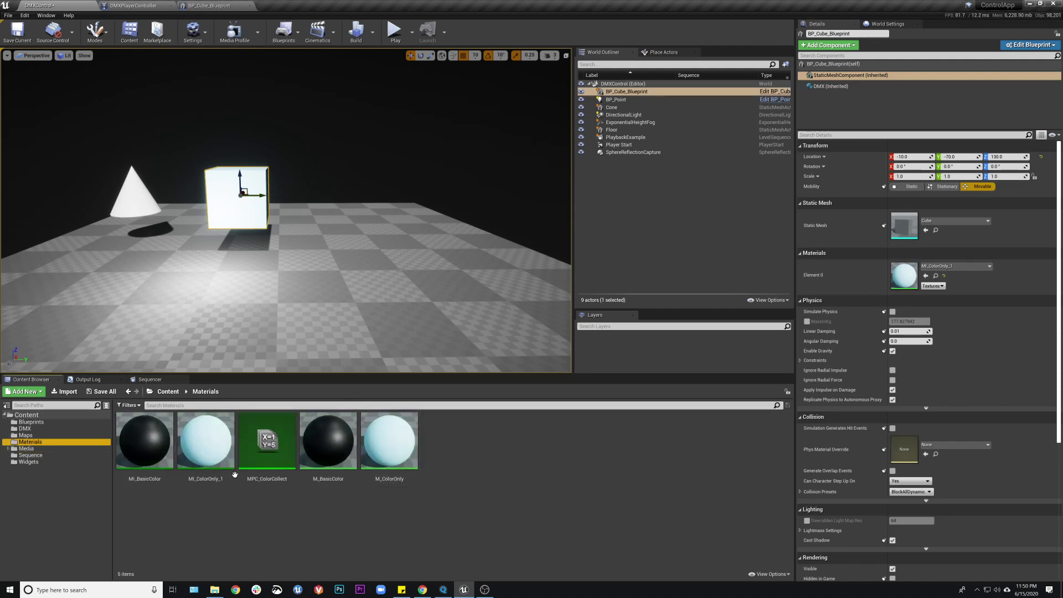
pyautogui.click(205, 452)
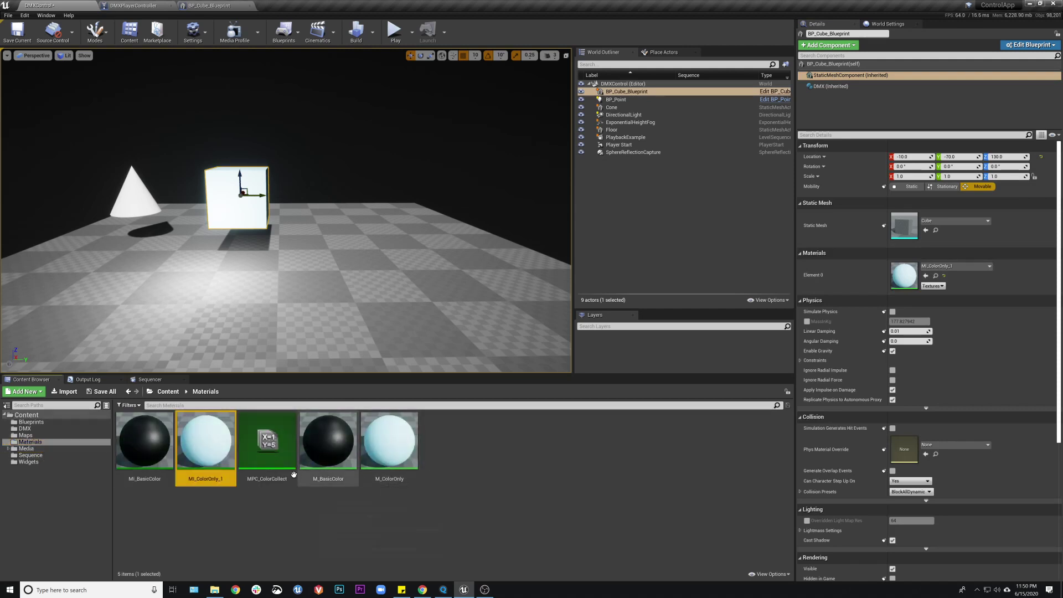
pyautogui.click(389, 443)
pyautogui.click(212, 458)
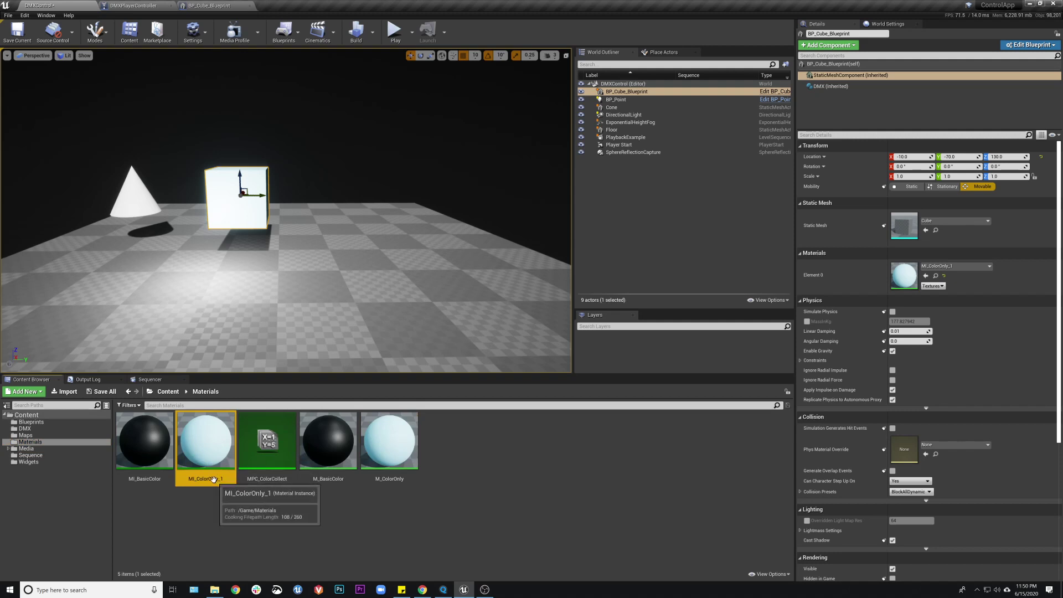
# Step: Open the M_ColorOnly material, inspect its Color vector parameter, and close the material editor
pyautogui.doubleClick(381, 458)
pyautogui.click(447, 164)
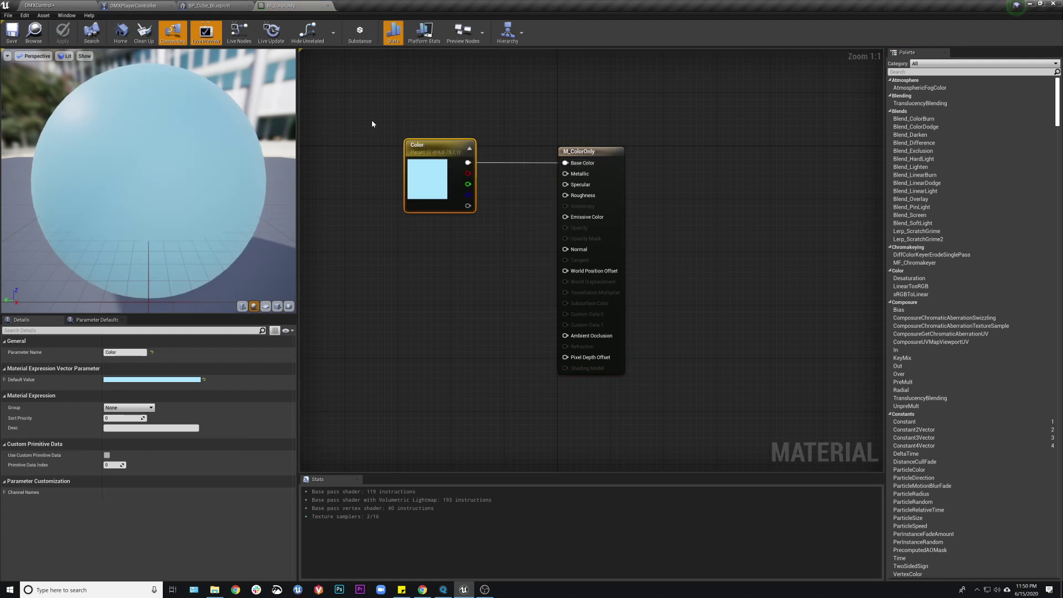
pyautogui.click(329, 6)
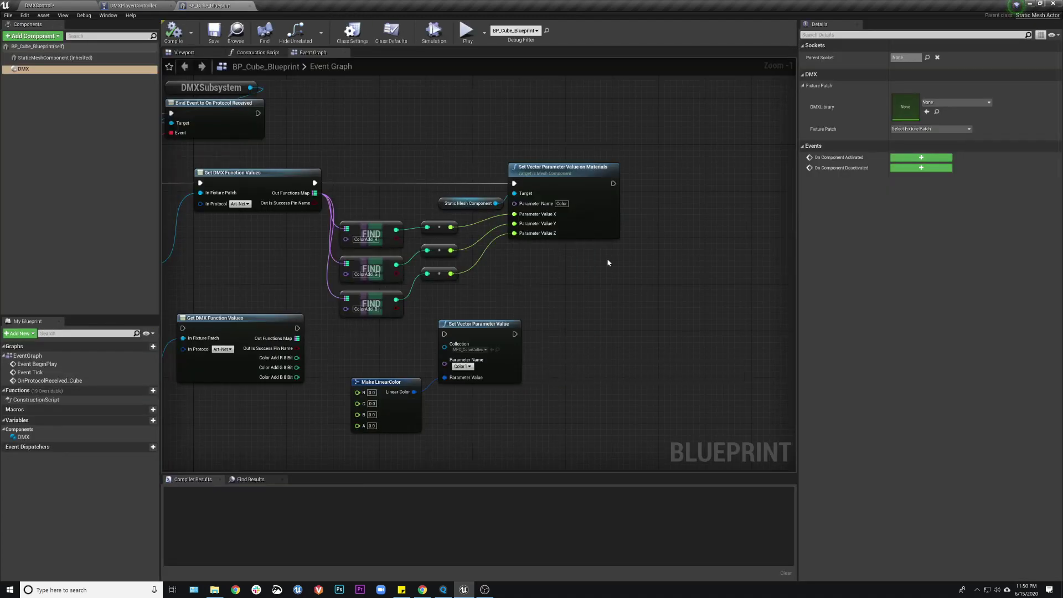
# Step: Shift the Static Mesh Component node slightly away from Set Vector Parameter Value on Materials, and select MI_ColorOnly_1 in the level's Materials folder
pyautogui.moveTo(549, 157); pyautogui.dragTo(571, 169, button='right')
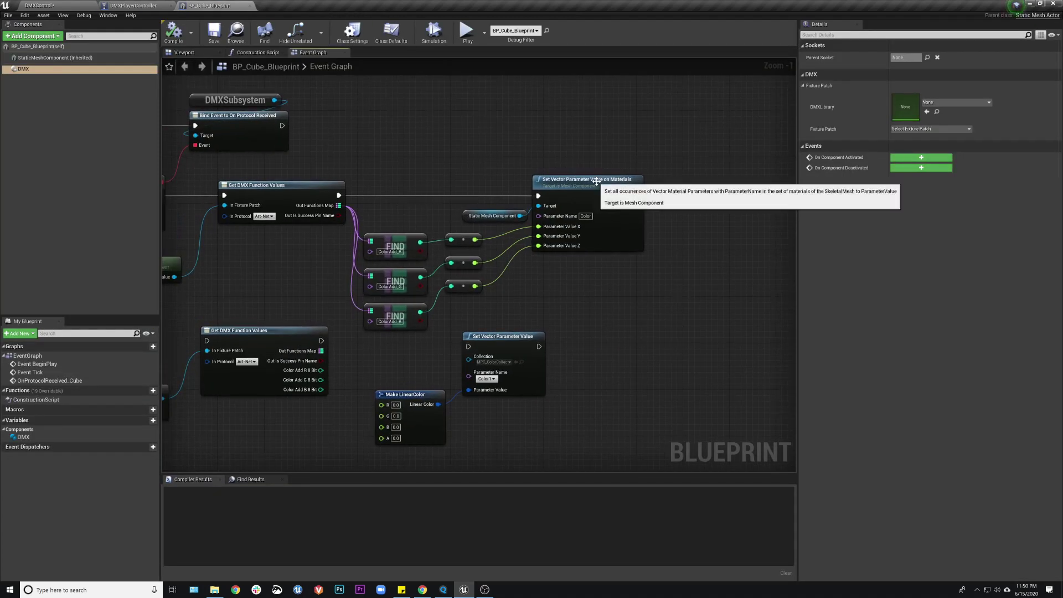
pyautogui.click(591, 180)
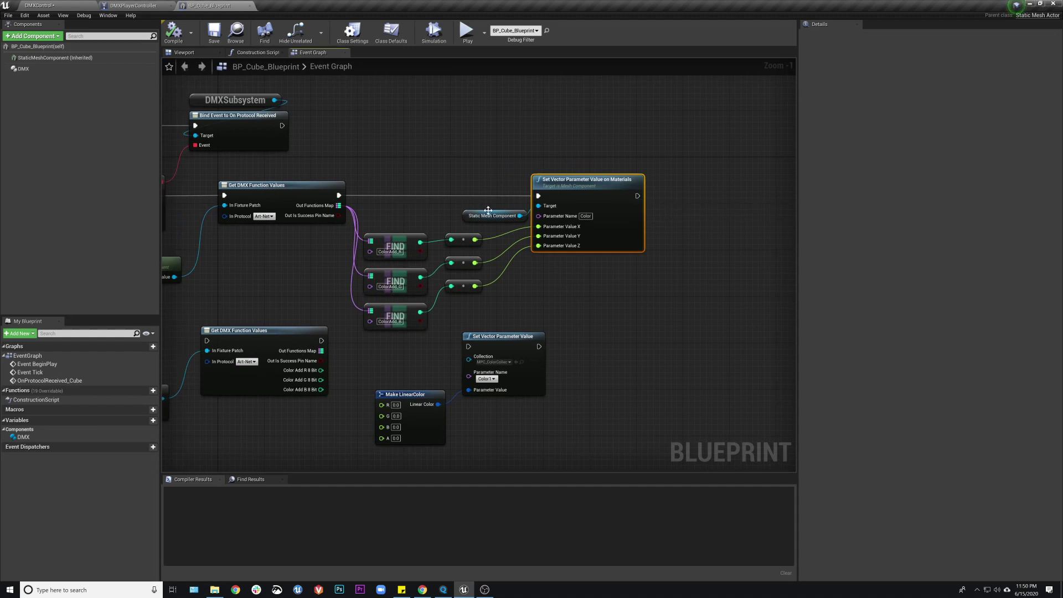
pyautogui.moveTo(487, 216); pyautogui.dragTo(482, 210)
pyautogui.click(494, 172)
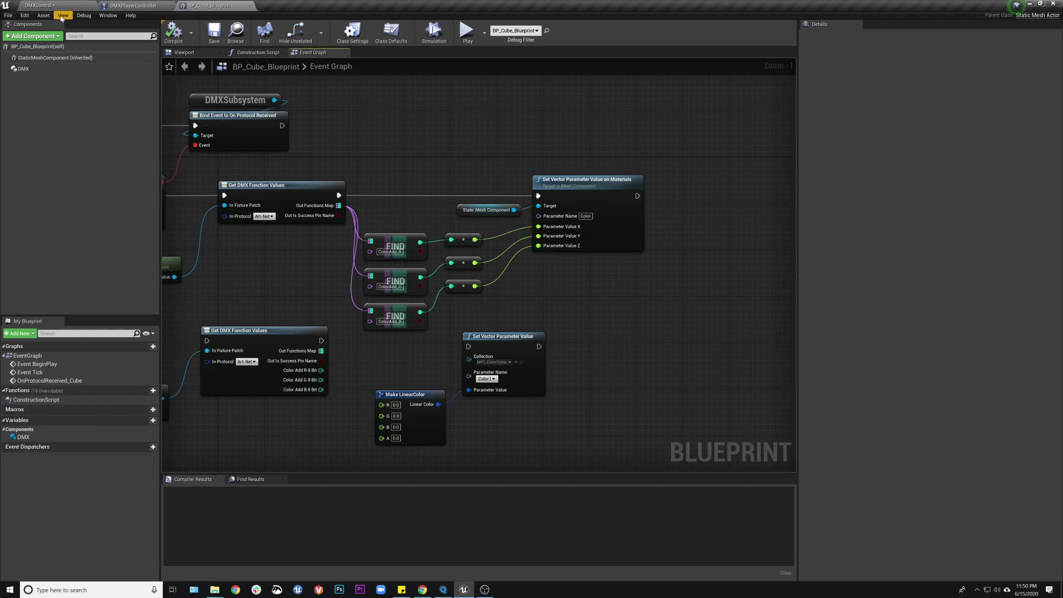
pyautogui.click(39, 5)
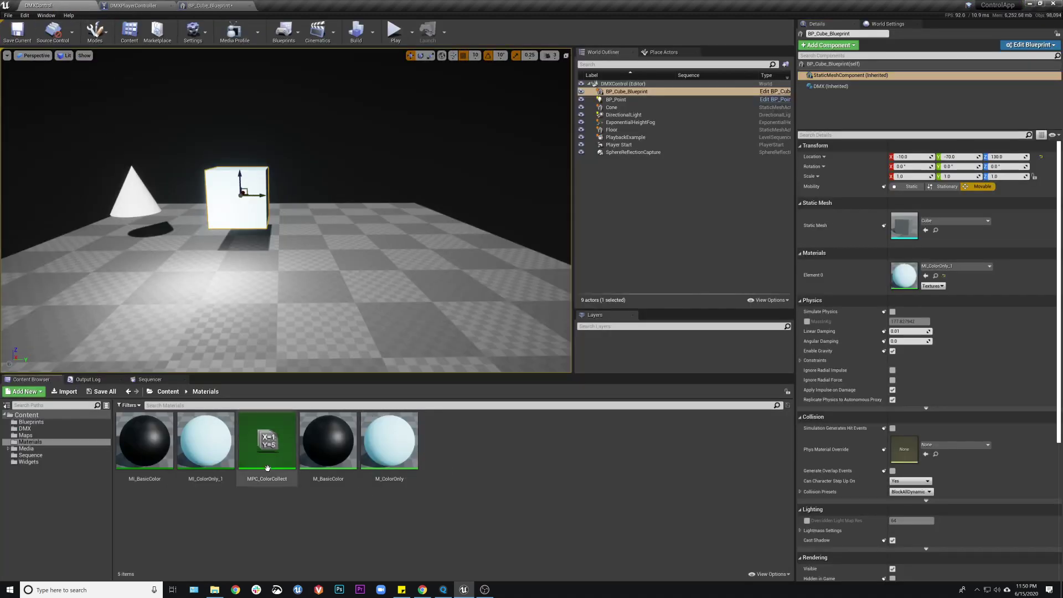
pyautogui.click(225, 443)
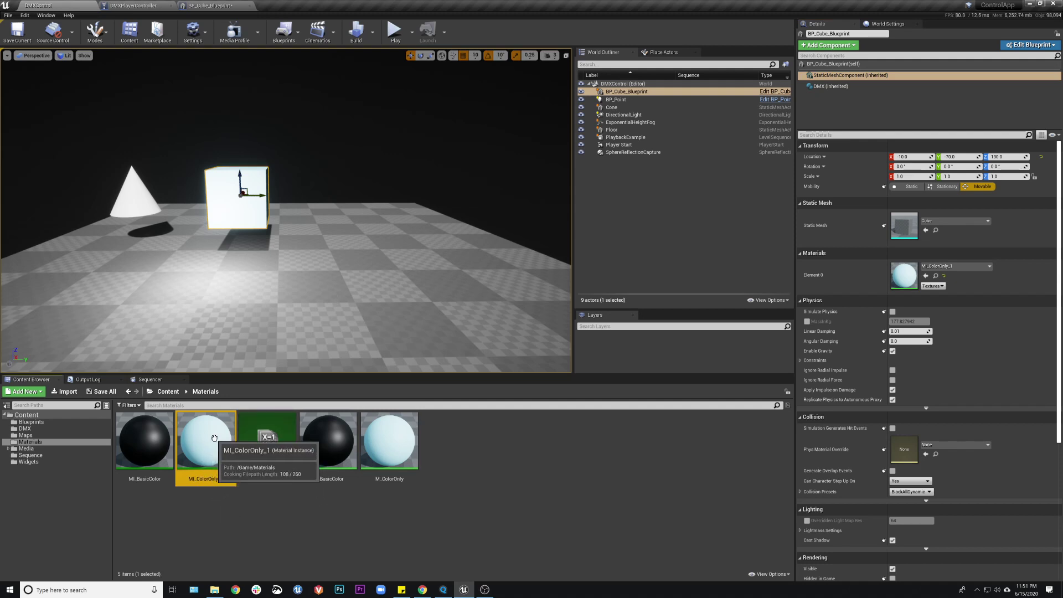
# Step: Open MI_ColorOnly_1 in a floating editor window over the DMXControl level, with its Color parameter override enabled and its channels expanded
pyautogui.doubleClick(233, 437)
pyautogui.moveTo(285, 5); pyautogui.dragTo(533, 143)
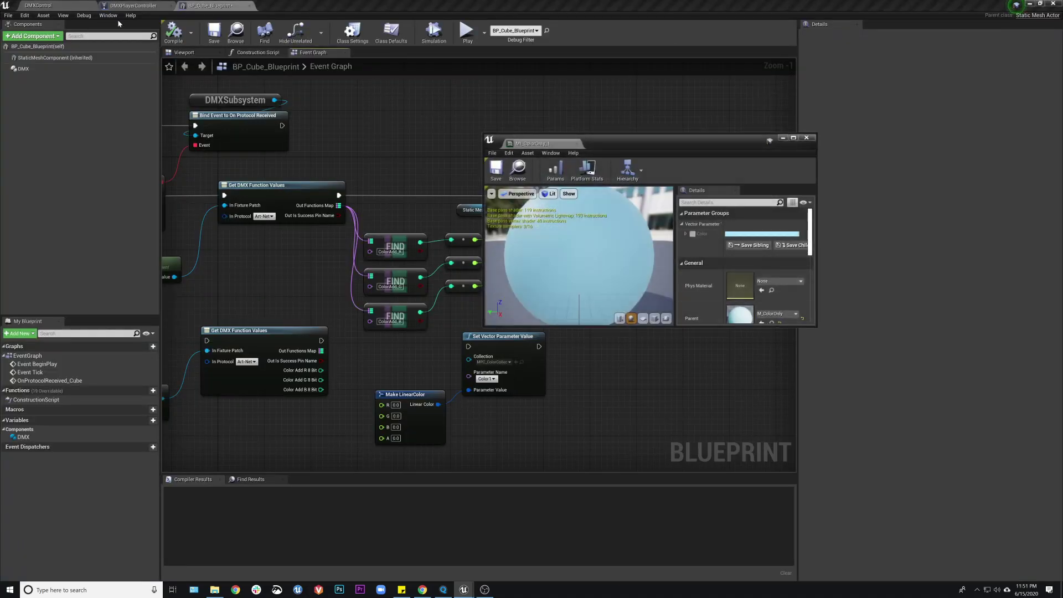
pyautogui.click(37, 5)
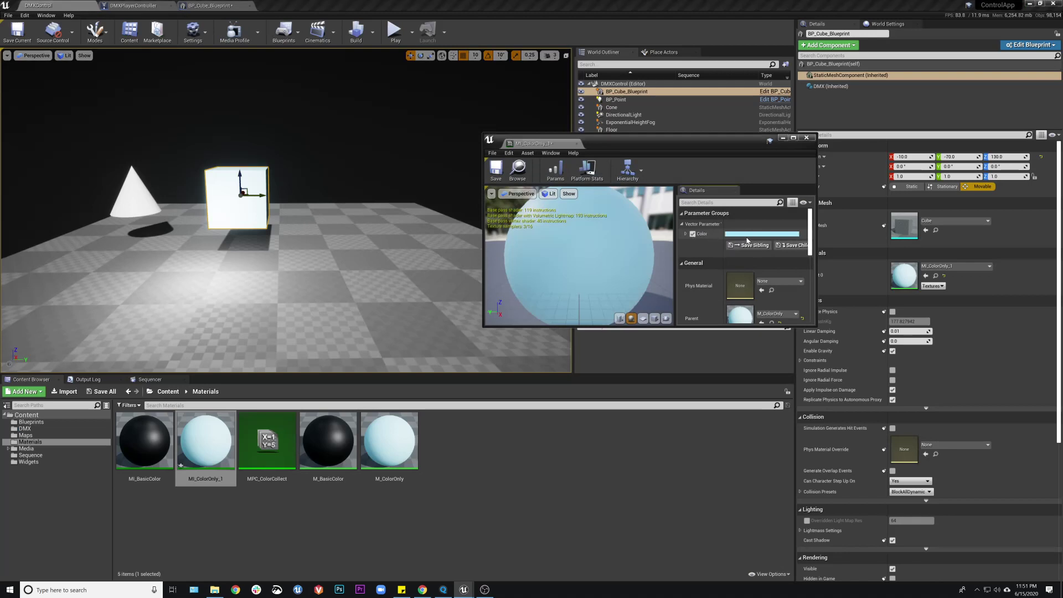
pyautogui.click(687, 234)
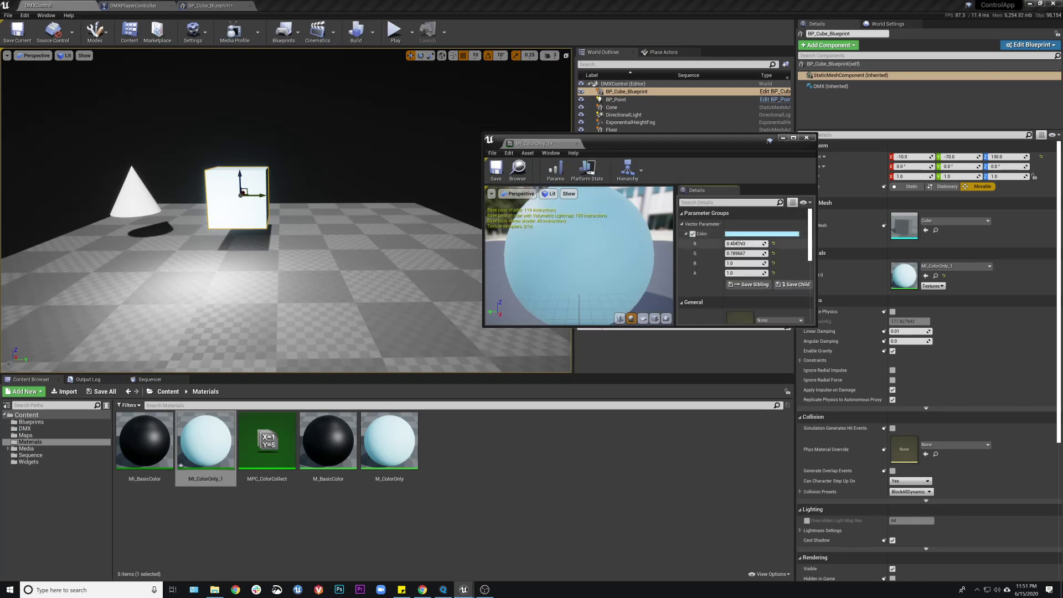
# Step: Set MI_ColorOnly_1's Color parameter to a pale red with R 1.0, G 0.490881 and B 0.434411
pyautogui.click(762, 234)
pyautogui.click(809, 304)
pyautogui.click(822, 304)
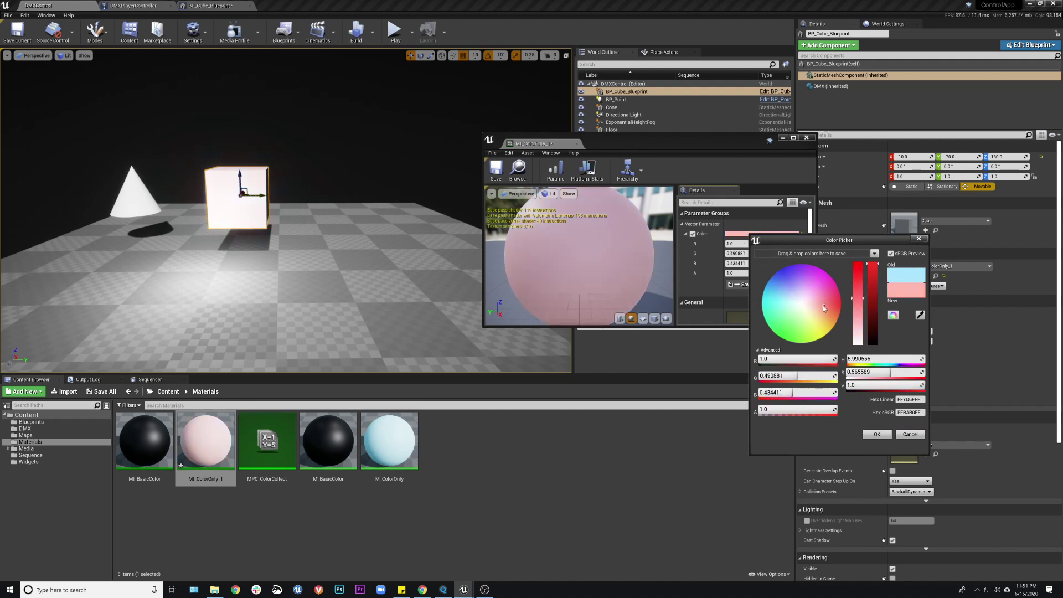
pyautogui.click(877, 434)
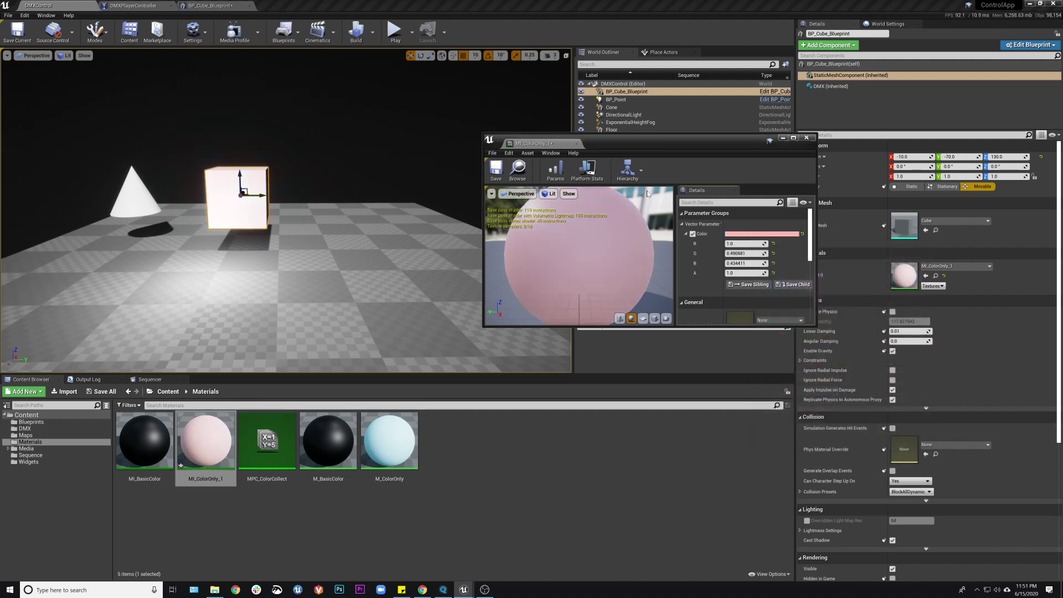
# Step: Delete the BP_Point light actor from the level
pyautogui.click(637, 101)
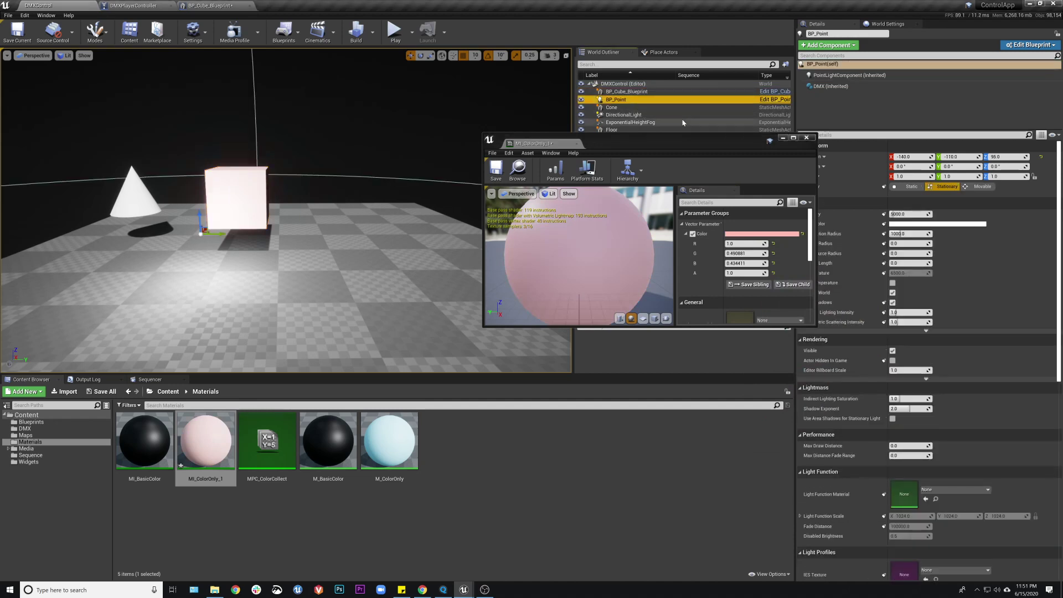
pyautogui.press('Delete')
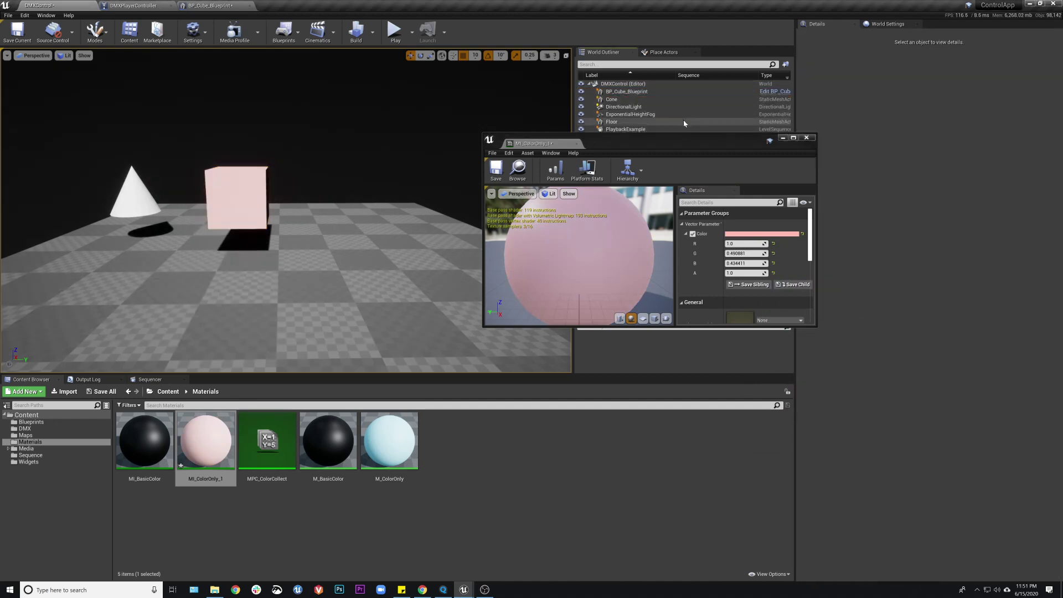
# Step: Set MI_ColorOnly_1's Color parameter to pink with R 1.0, G 0.348359 and B 0.4315, and save the material instance
pyautogui.click(763, 234)
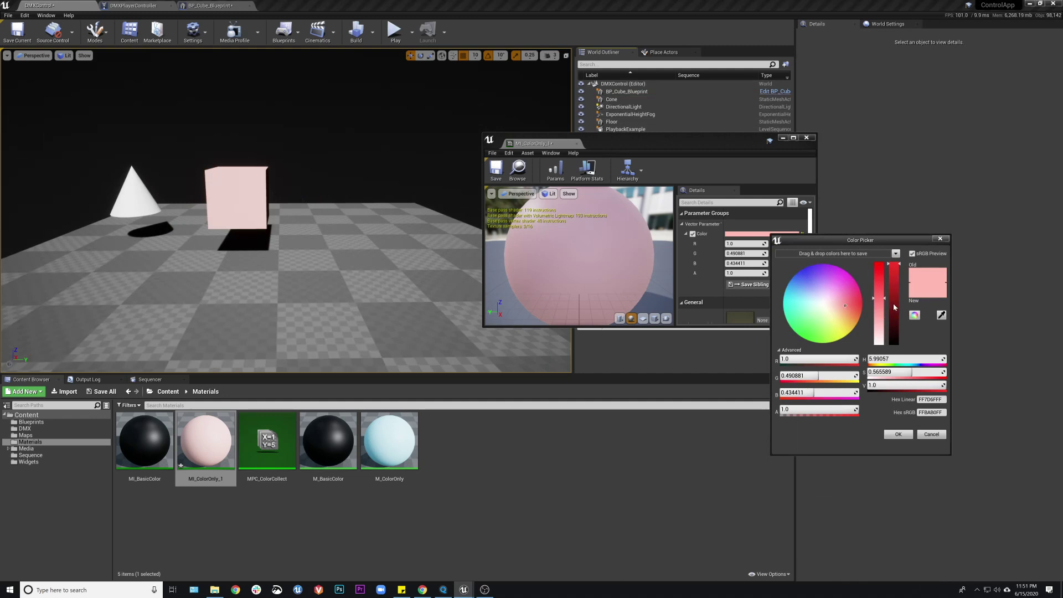
pyautogui.moveTo(879, 298); pyautogui.dragTo(879, 264)
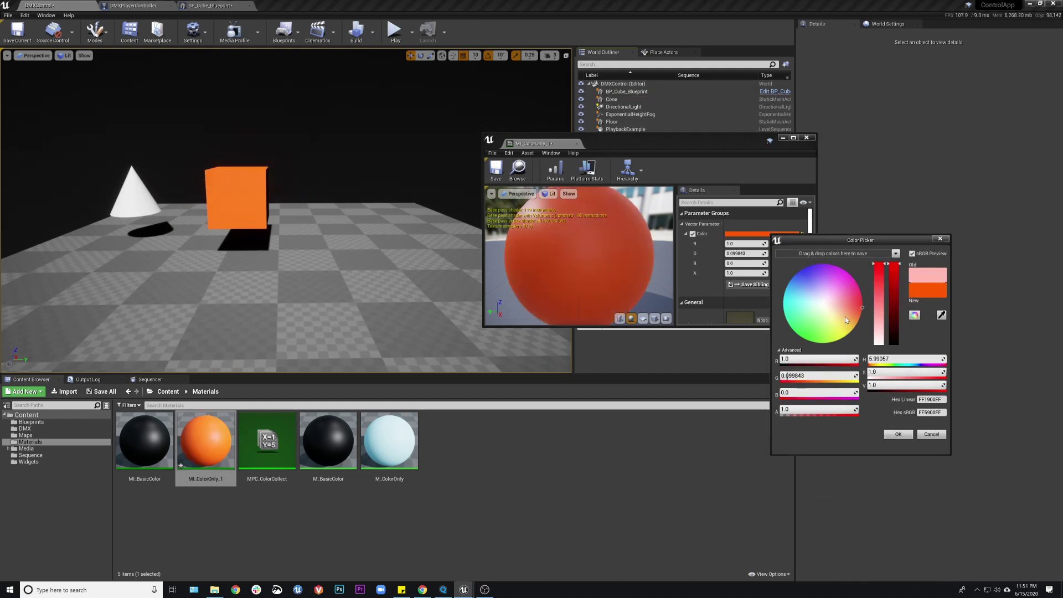
pyautogui.click(849, 300)
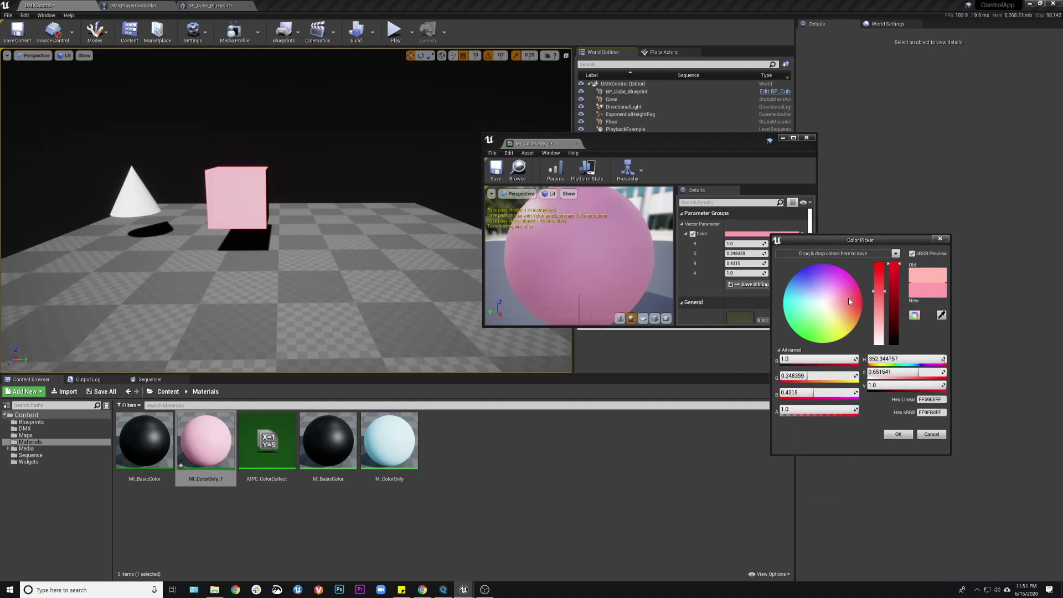
pyautogui.click(898, 435)
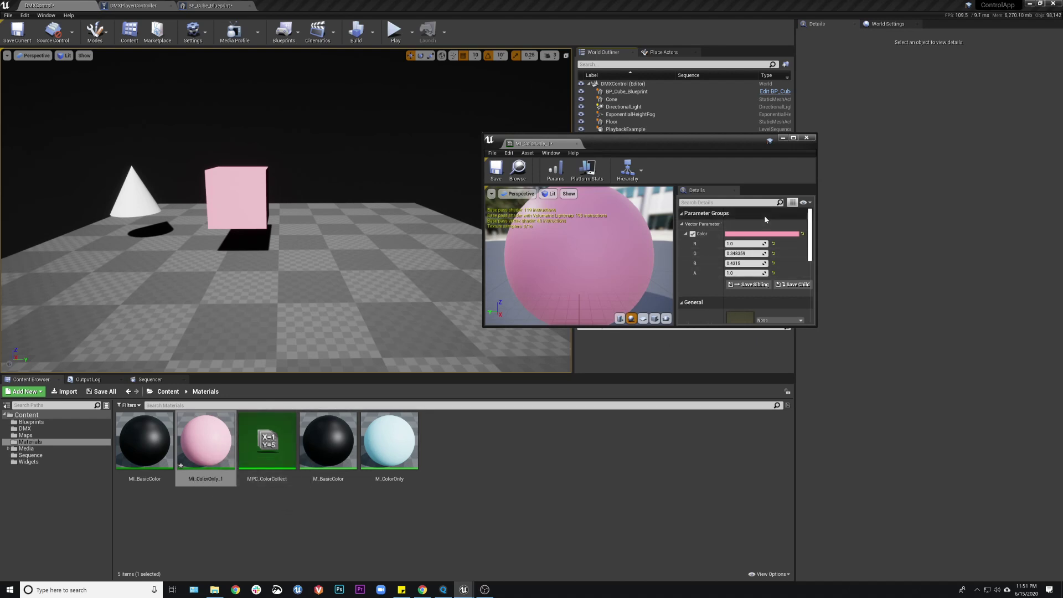
pyautogui.click(503, 172)
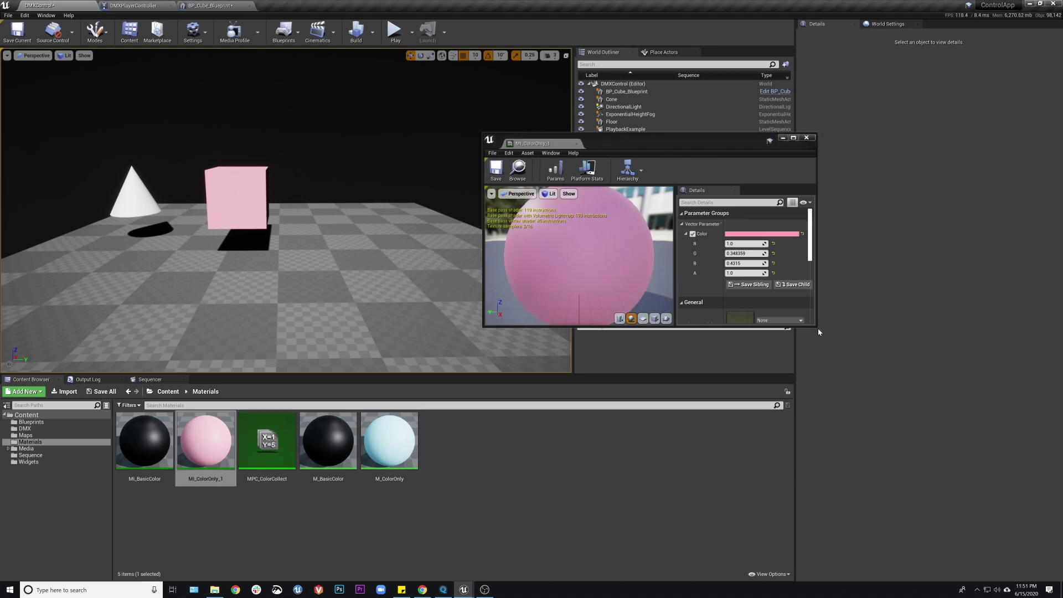
# Step: Enlarge the MI_ColorOnly_1 editor window and review its Color vector parameter and general settings
pyautogui.moveTo(817, 326); pyautogui.dragTo(978, 479)
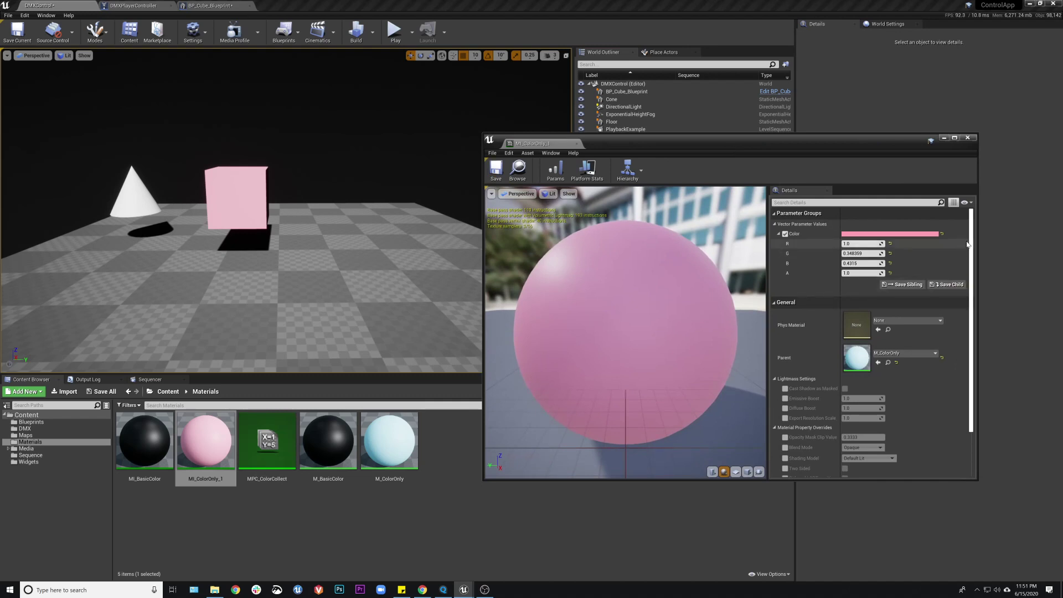
pyautogui.scroll(-1, 975, 272)
pyautogui.scroll(1, 975, 240)
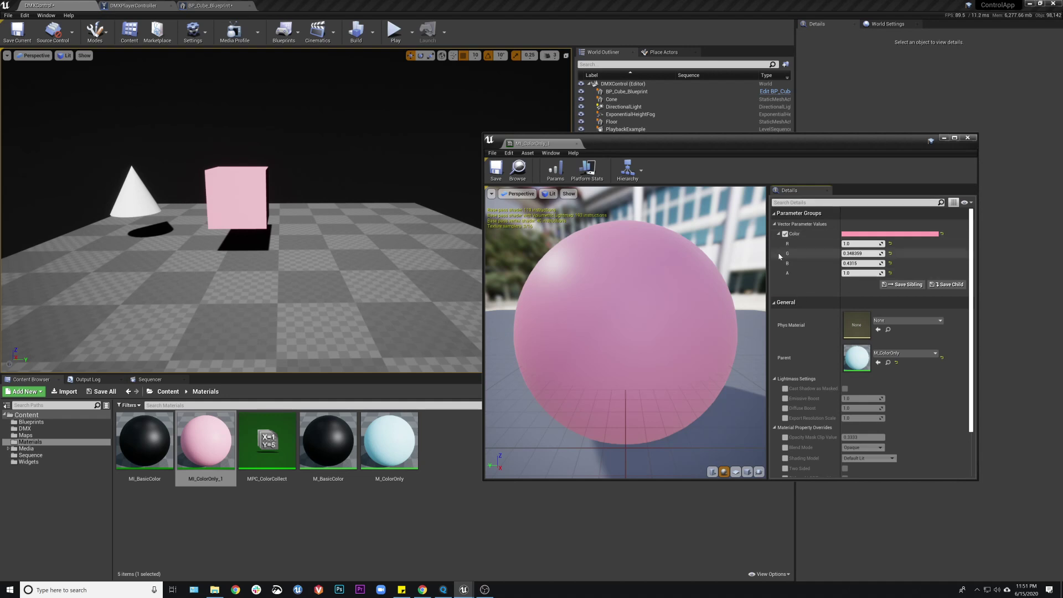
# Step: Disable the Color parameter override in the MI_ColorOnly_1 material instance, save it and close its editor
pyautogui.click(785, 234)
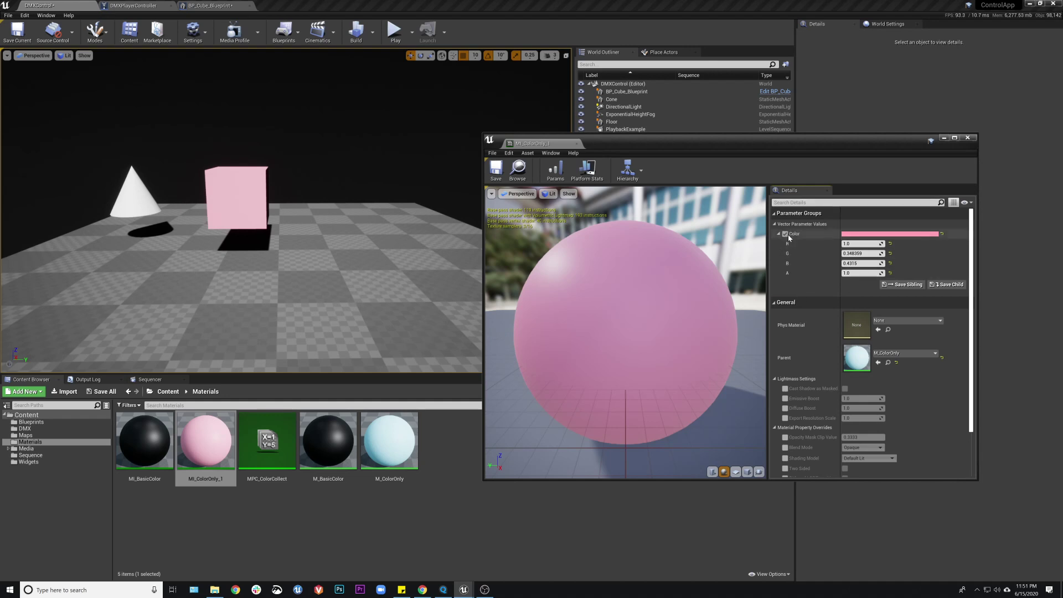
pyautogui.click(497, 170)
pyautogui.click(577, 144)
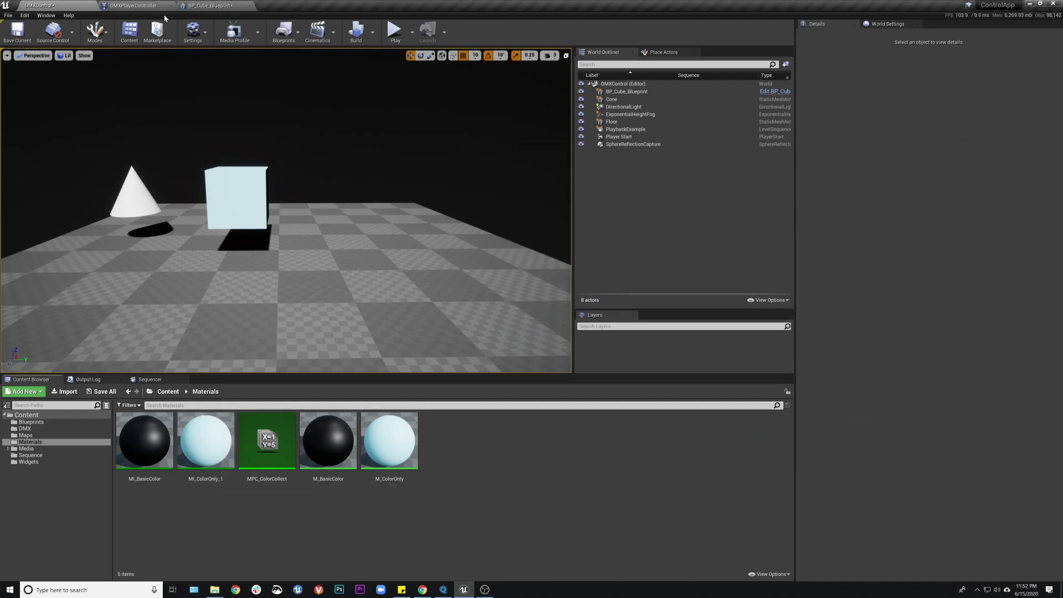
# Step: Examine the Set Vector Parameter Value on Materials node and its Static Mesh Component target in the BP_Cube_Blueprint event graph
pyautogui.click(211, 5)
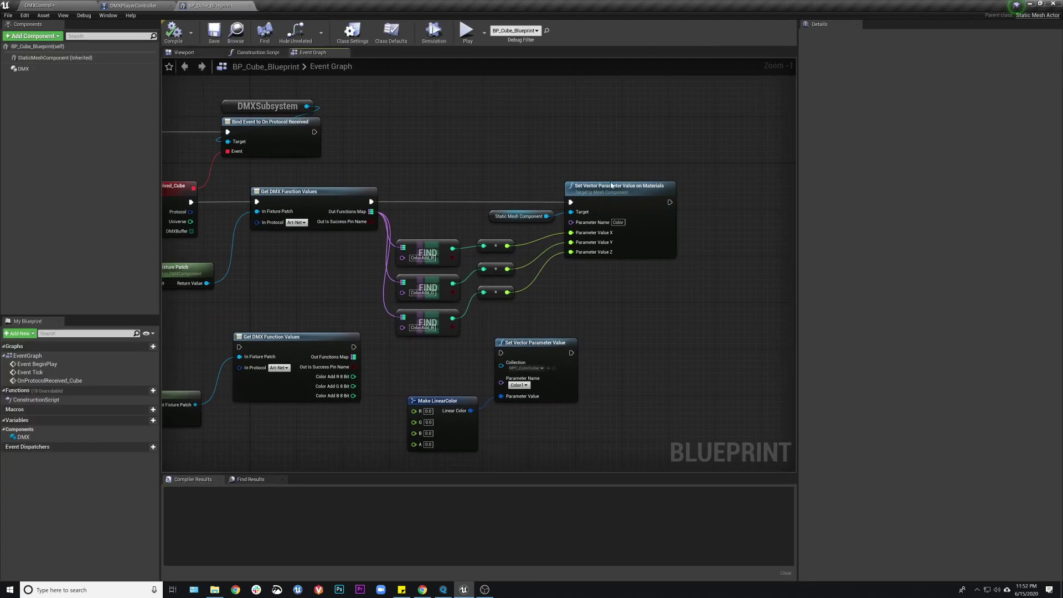
pyautogui.click(622, 191)
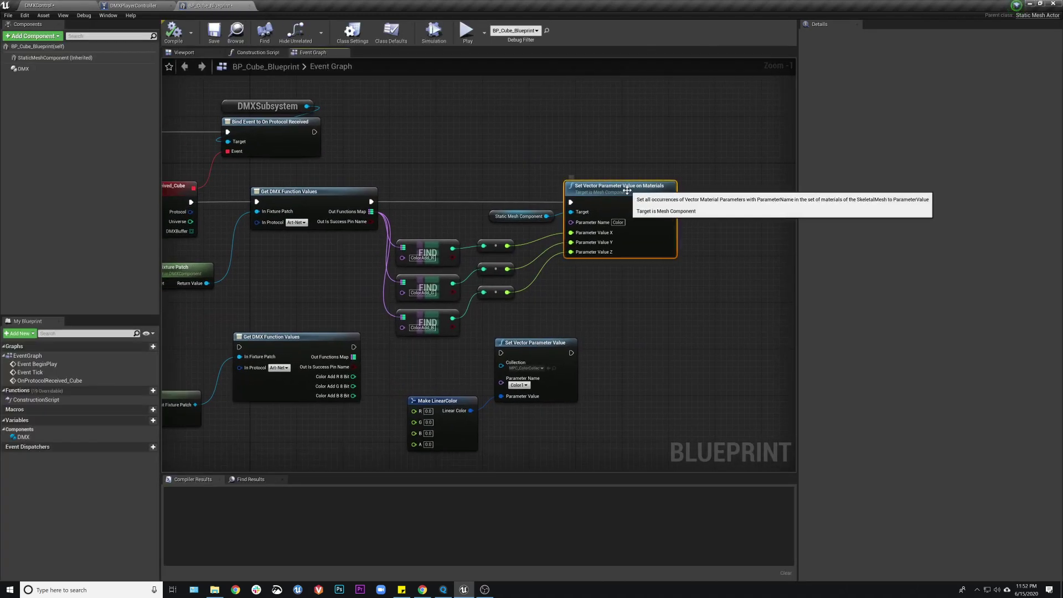
pyautogui.click(519, 217)
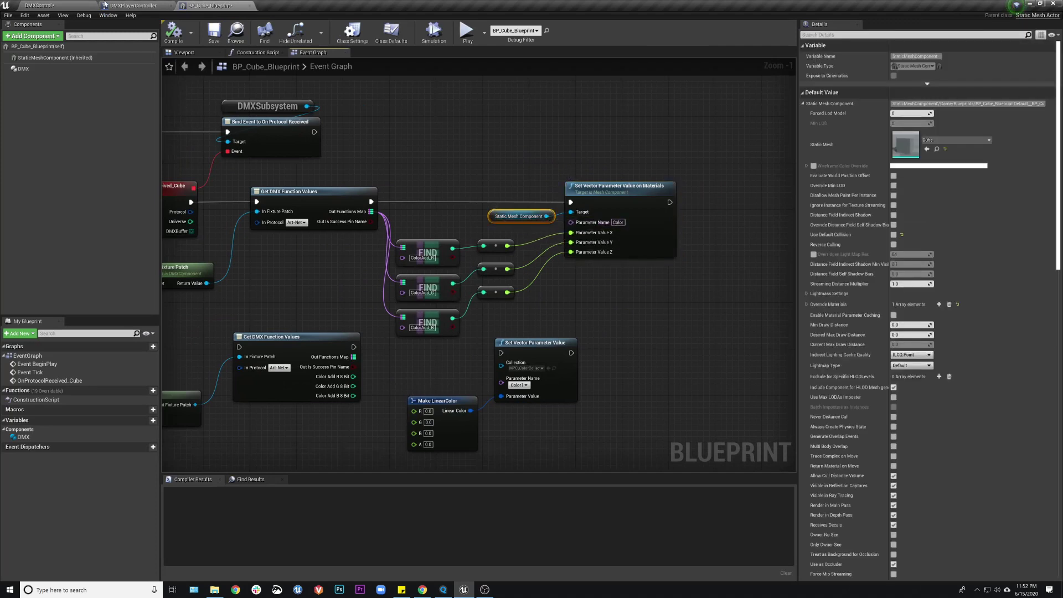
# Step: Open the M_ColorOnly material and examine the Color vector parameter feeding its Base Color
pyautogui.click(68, 7)
pyautogui.doubleClick(384, 449)
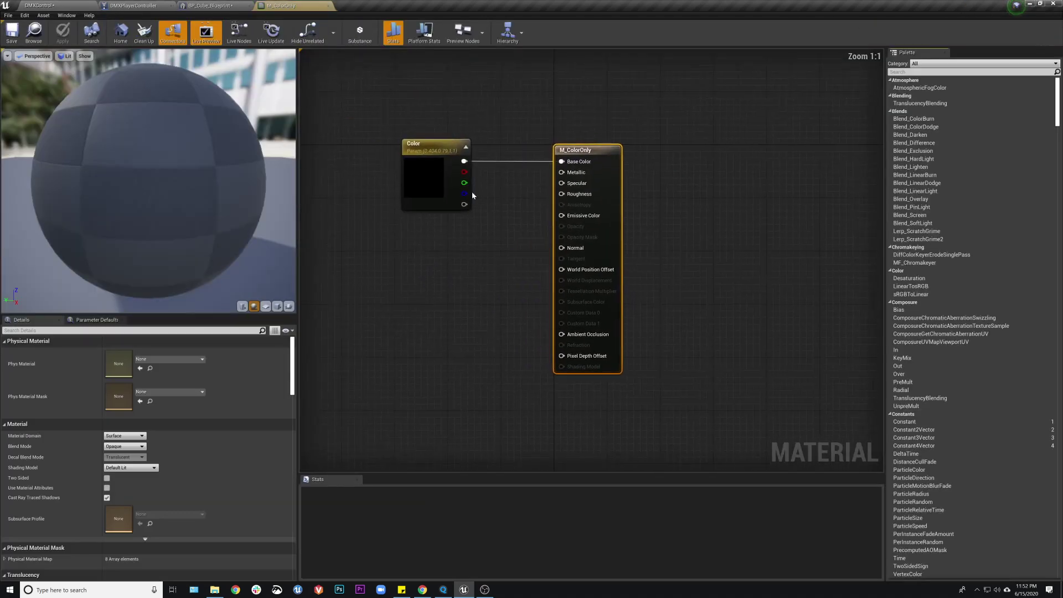
pyautogui.click(440, 147)
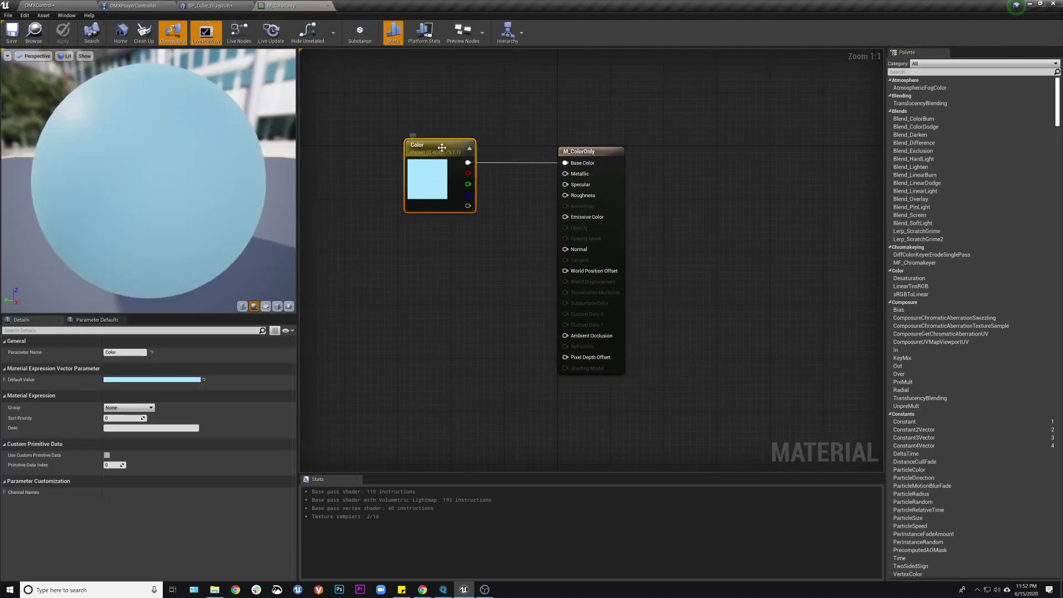
# Step: Save BP_Cube_Blueprint and the DMXControl level
pyautogui.click(210, 6)
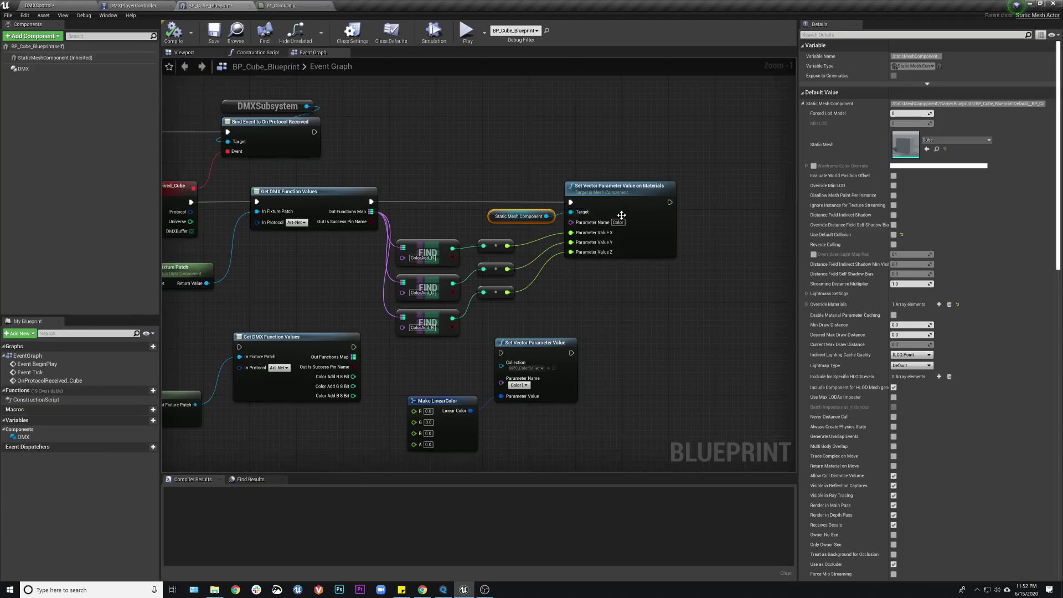
pyautogui.click(213, 34)
pyautogui.click(39, 6)
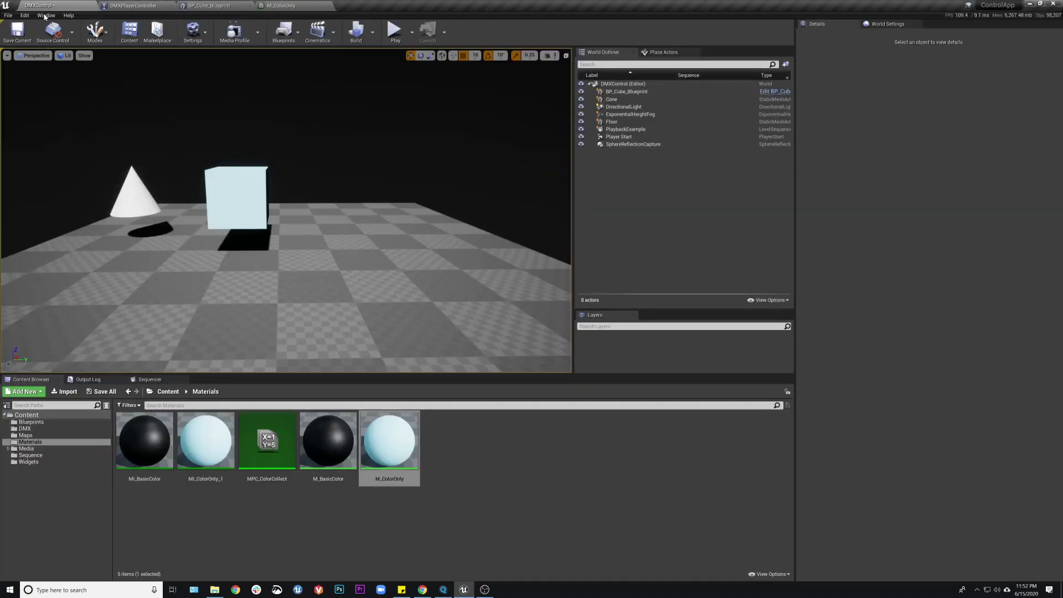
pyautogui.click(17, 32)
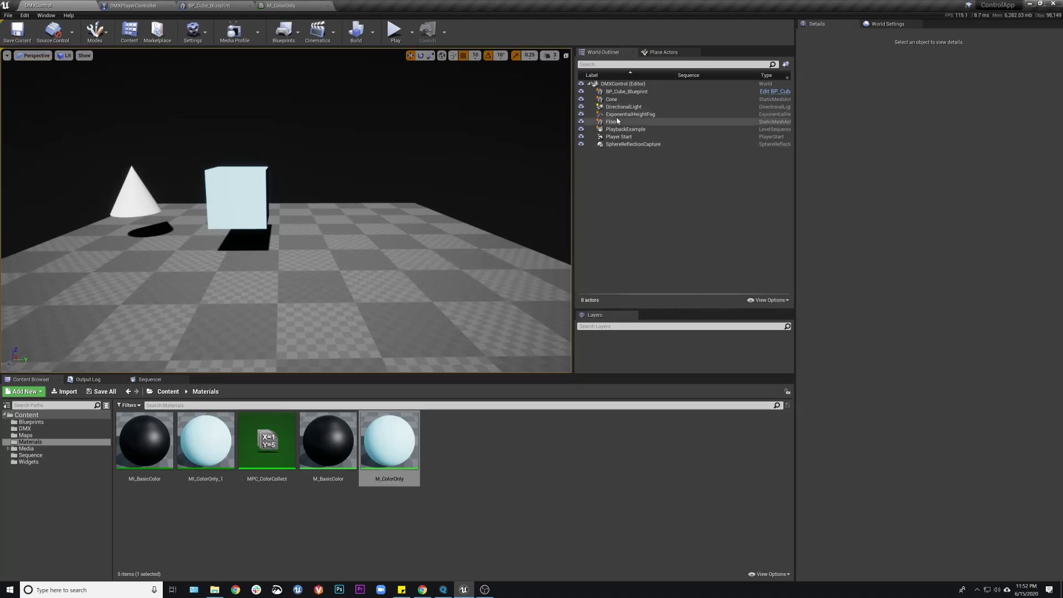
# Step: Play the level and inspect the material assigned to BP_Cube_Blueprint at runtime
pyautogui.click(625, 92)
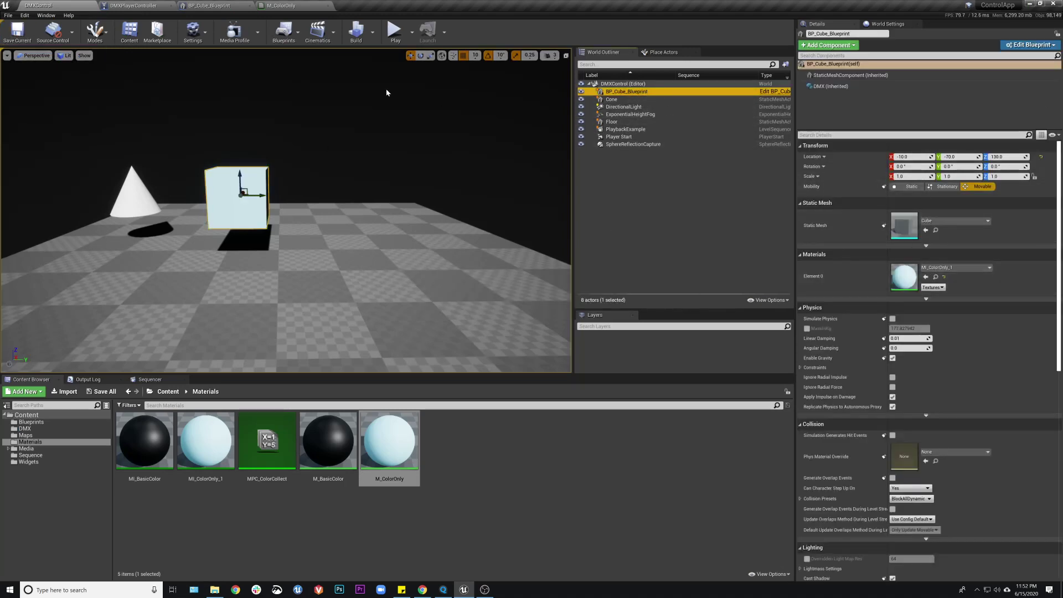
pyautogui.click(395, 34)
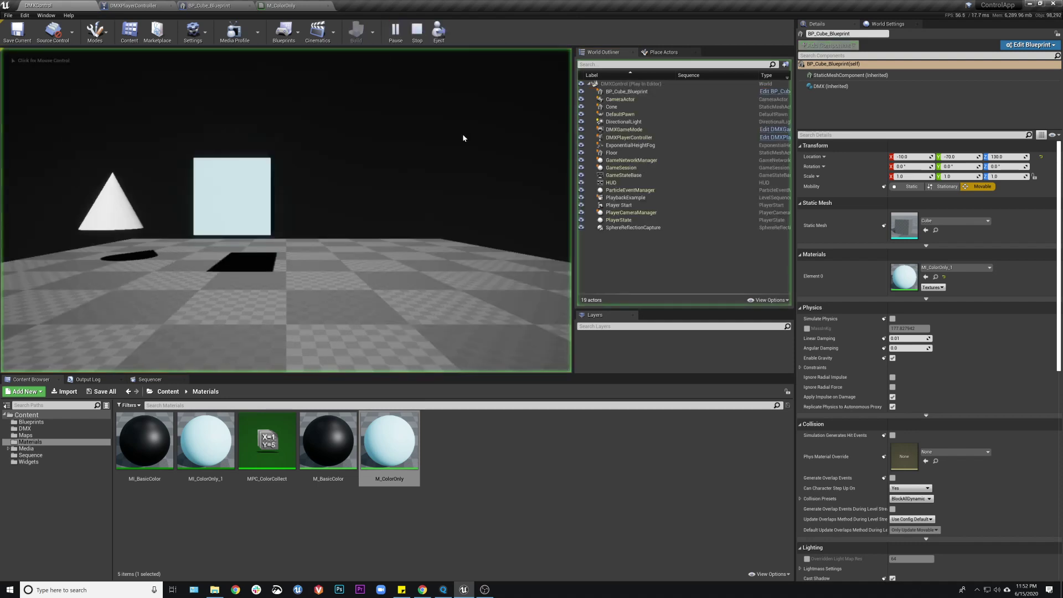
pyautogui.click(626, 91)
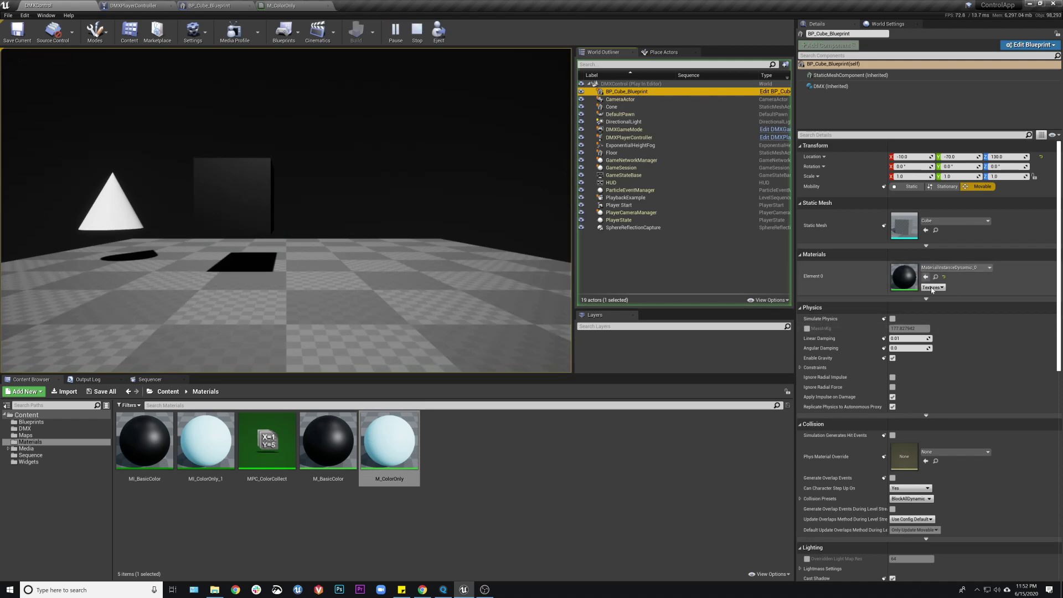
# Step: Check the M_ColorOnly graph and the simulating BP_Cube_Blueprint event graph while the level runs
pyautogui.click(277, 8)
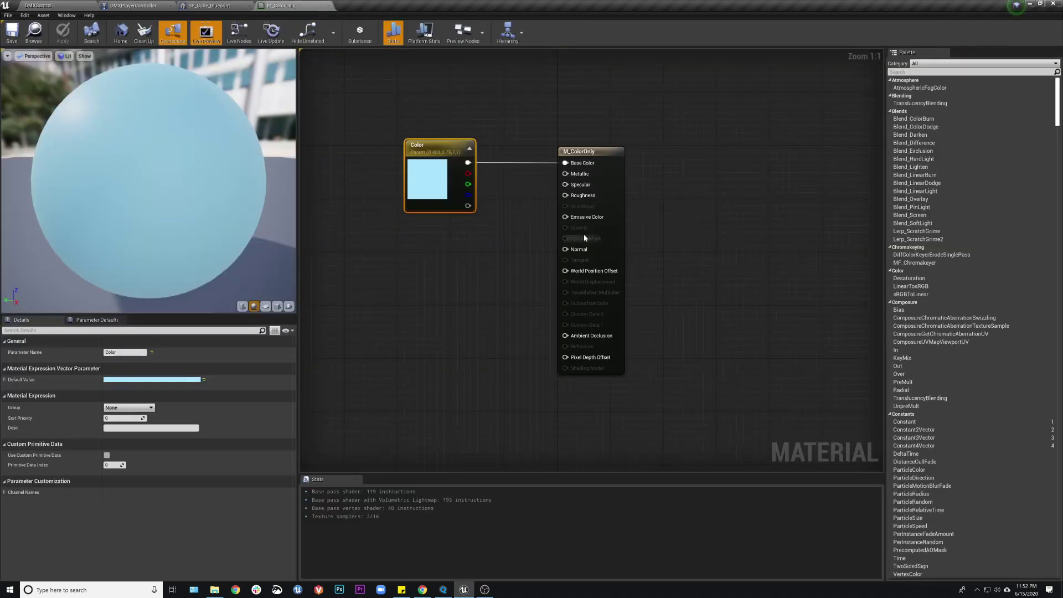
pyautogui.click(220, 6)
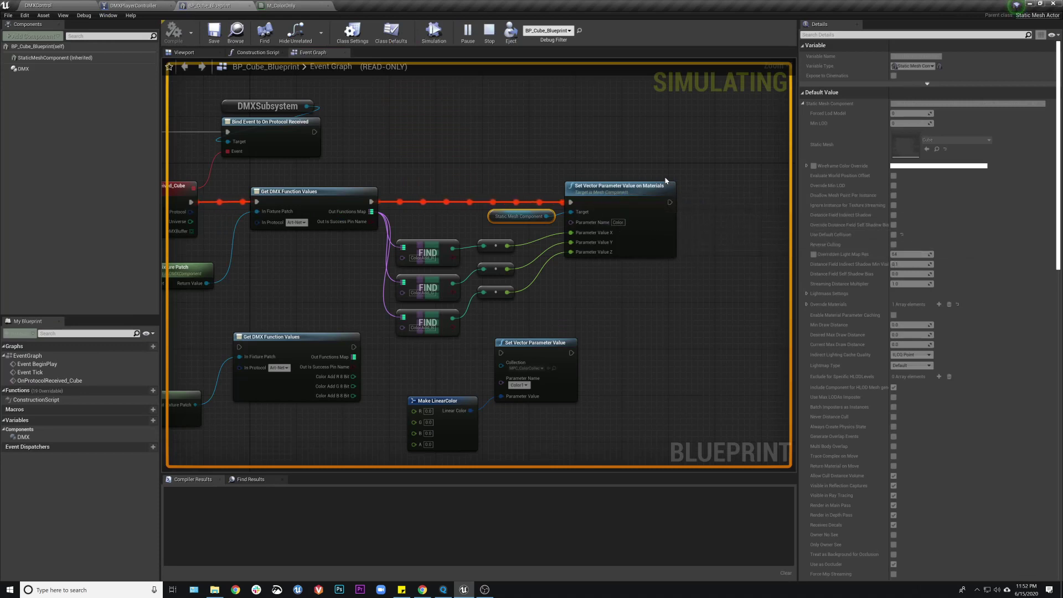
pyautogui.click(65, 6)
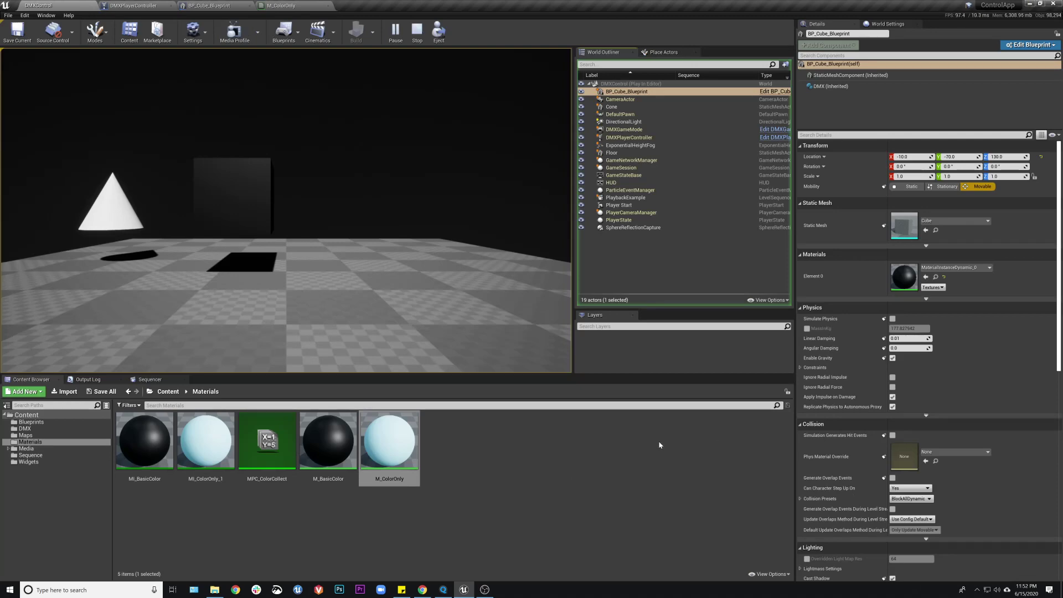
# Step: Try to drive the cube from MagicQ by setting group RGB1 to Pink, clear the programmer and stop the play session
pyautogui.click(442, 591)
pyautogui.click(486, 247)
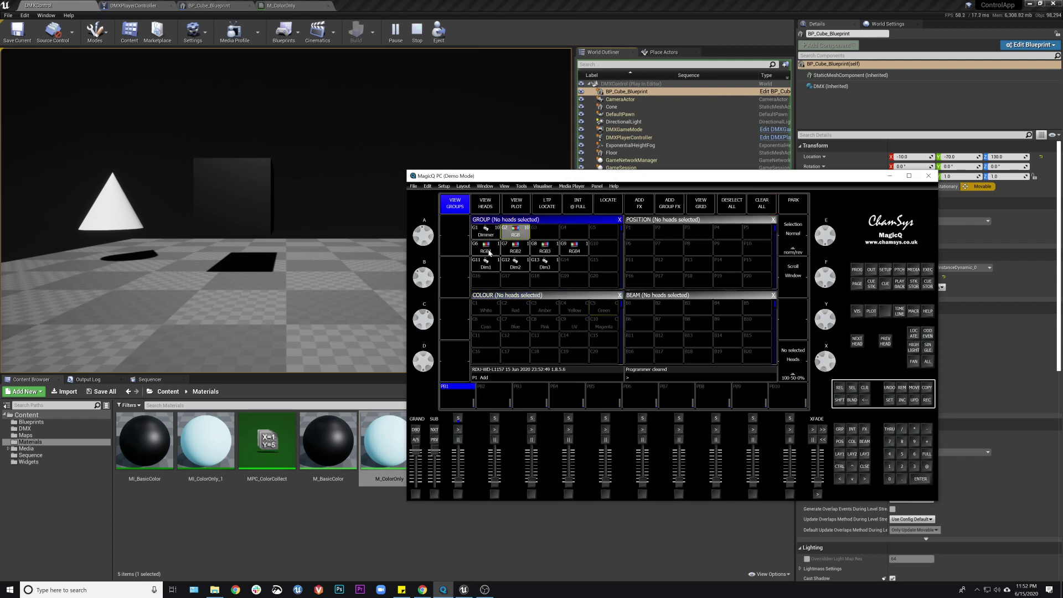
pyautogui.click(547, 323)
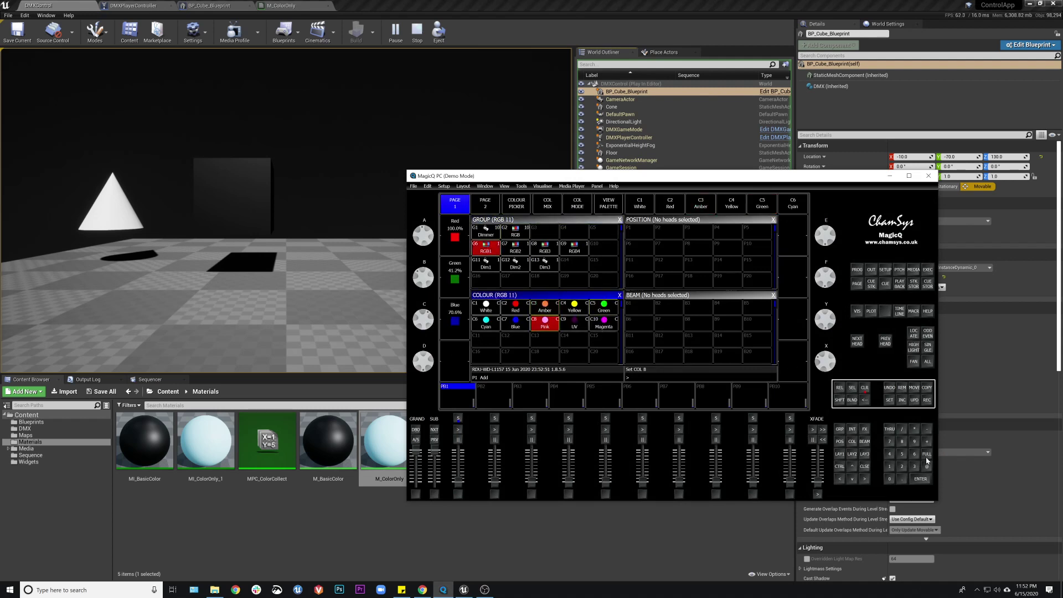
pyautogui.click(866, 389)
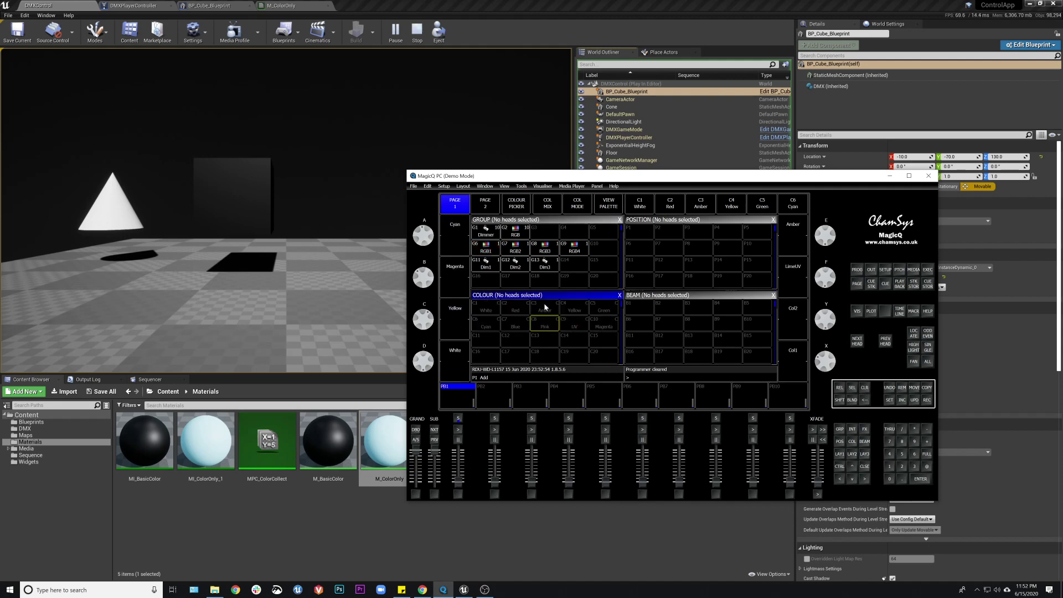
pyautogui.click(417, 31)
# Step: Assign ListenLibrary and fixture patch RGB_2 to the DMX component of BP_Cube_Blueprint in the level, and save the level
pyautogui.click(618, 92)
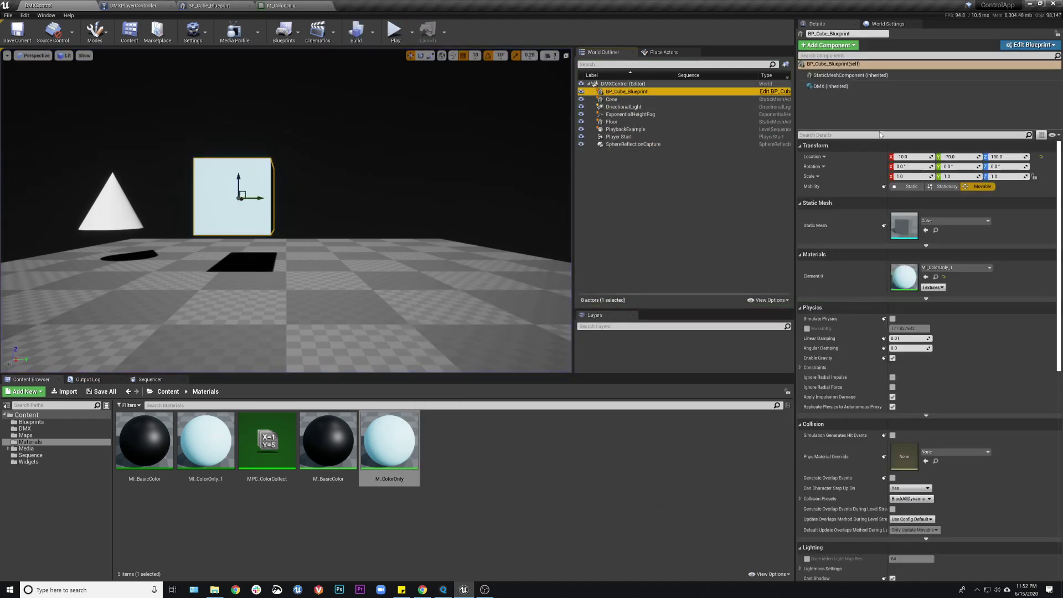
pyautogui.click(830, 87)
pyautogui.click(942, 174)
pyautogui.click(958, 283)
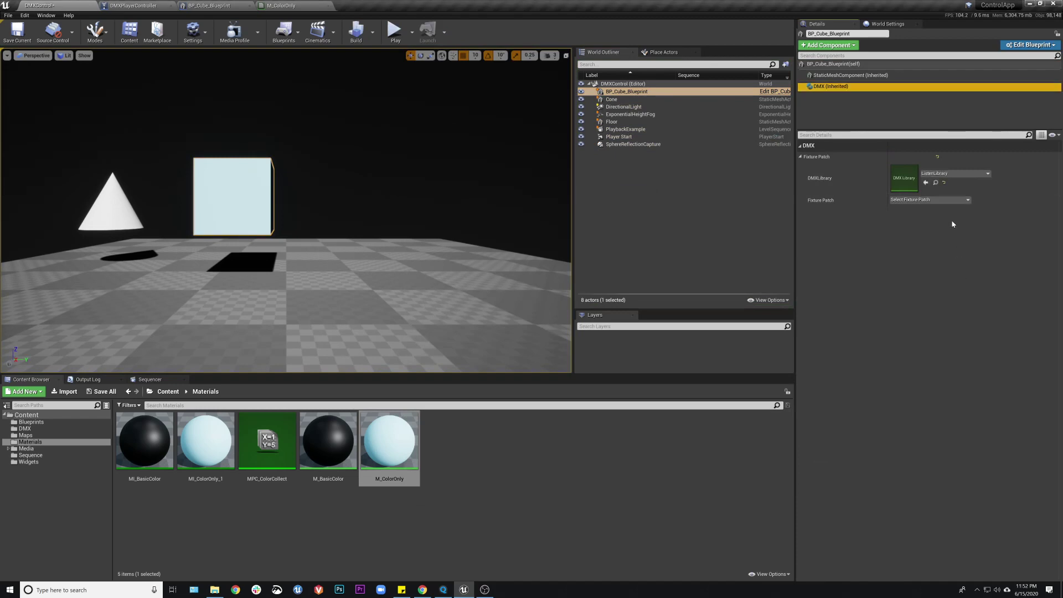
pyautogui.click(930, 200)
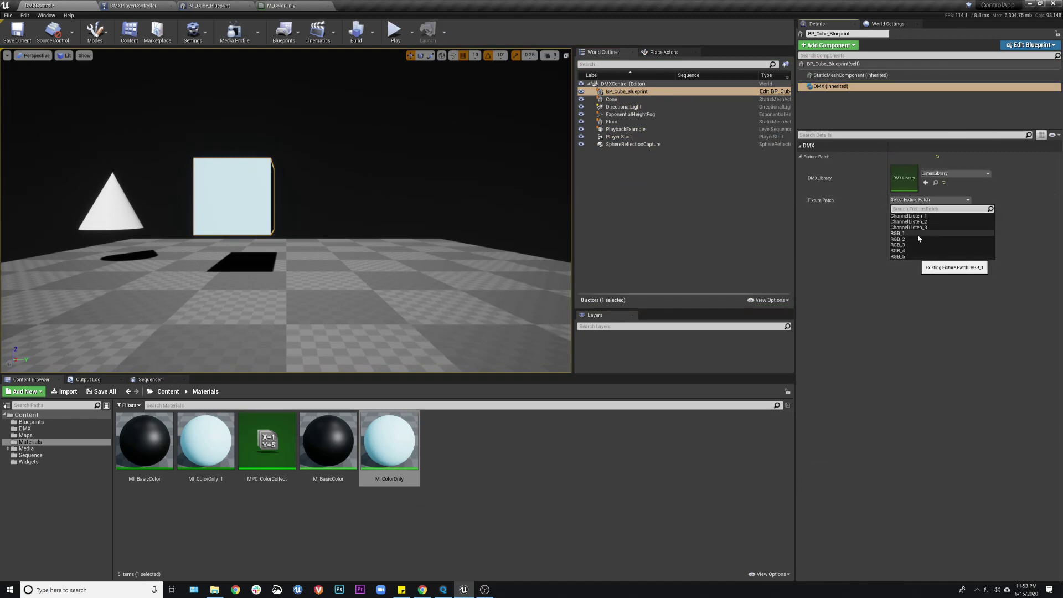
pyautogui.click(918, 239)
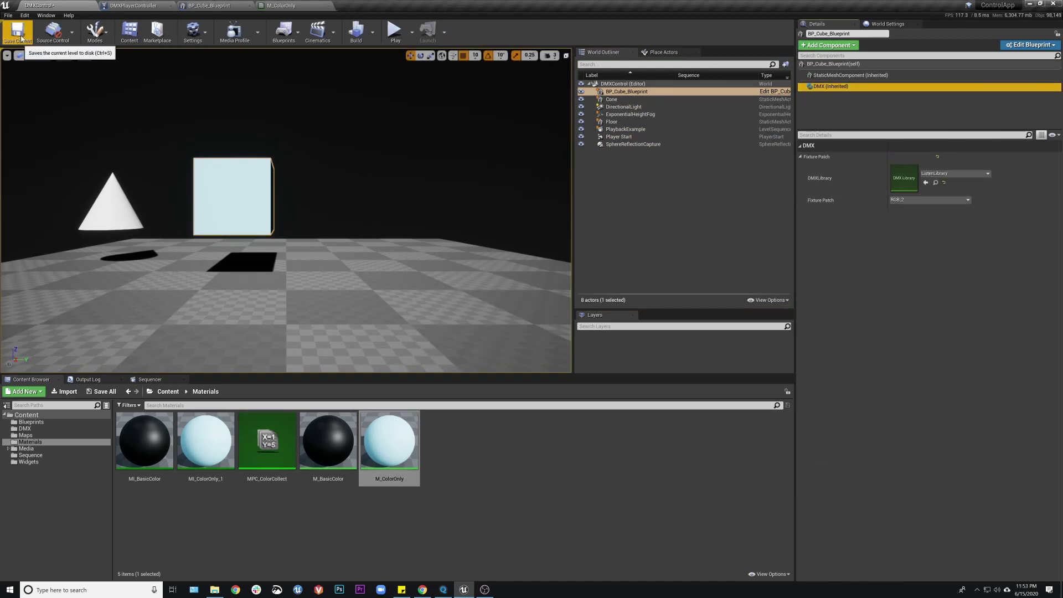
pyautogui.click(20, 39)
# Step: Play the level and switch to MagicQ to set group RGB2 to Red, Yellow and finally Blue
pyautogui.click(394, 31)
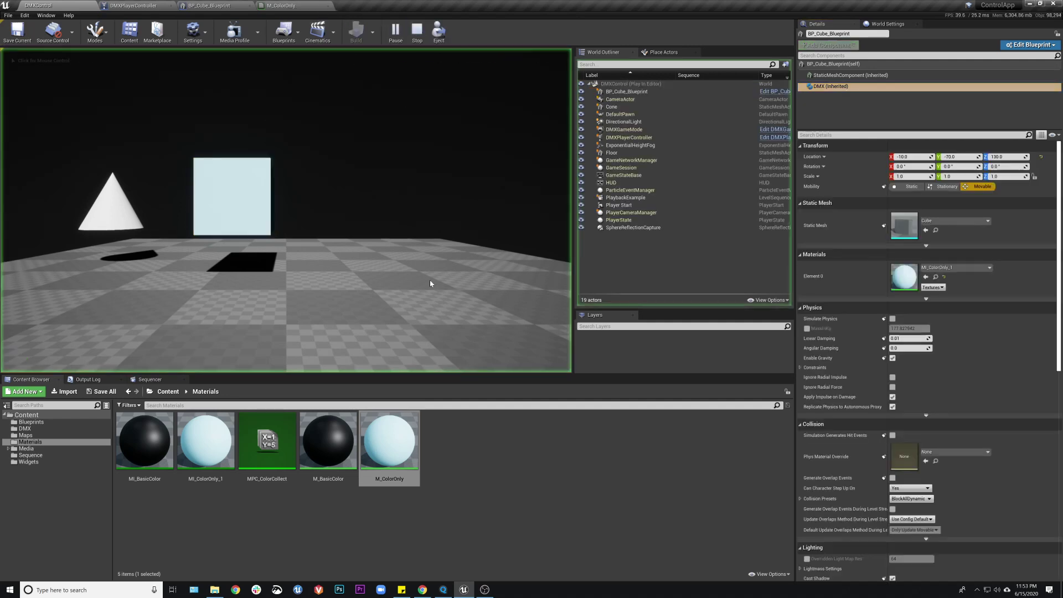
pyautogui.click(442, 591)
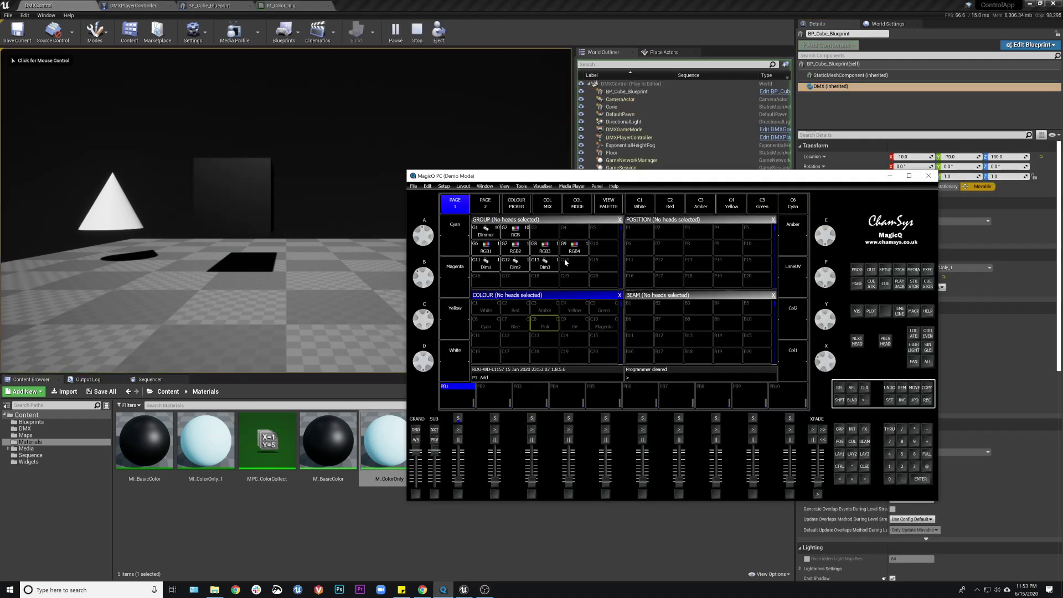
pyautogui.click(517, 250)
pyautogui.click(516, 306)
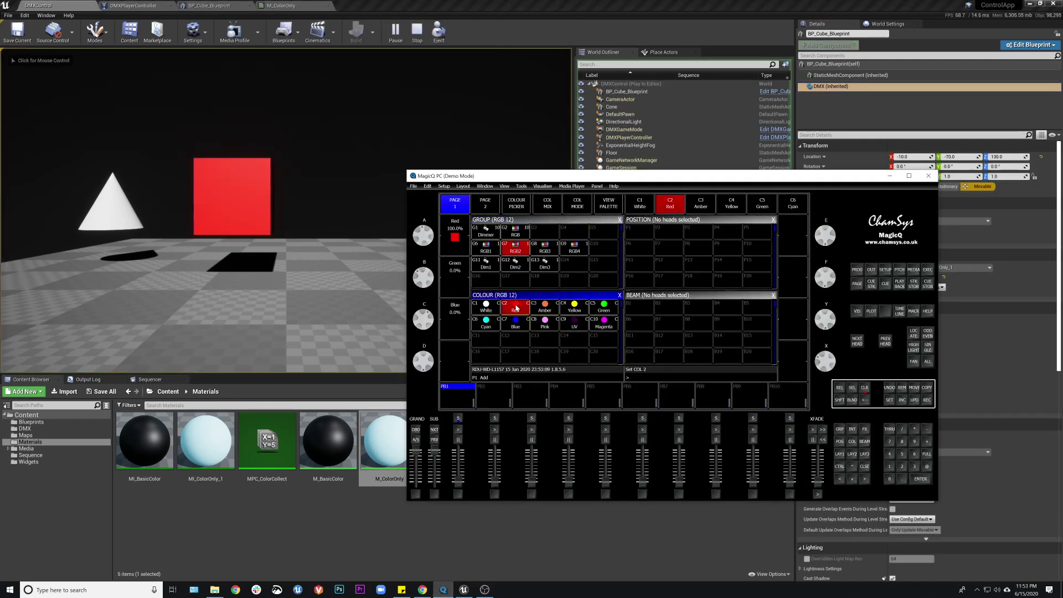
pyautogui.click(568, 309)
pyautogui.click(516, 325)
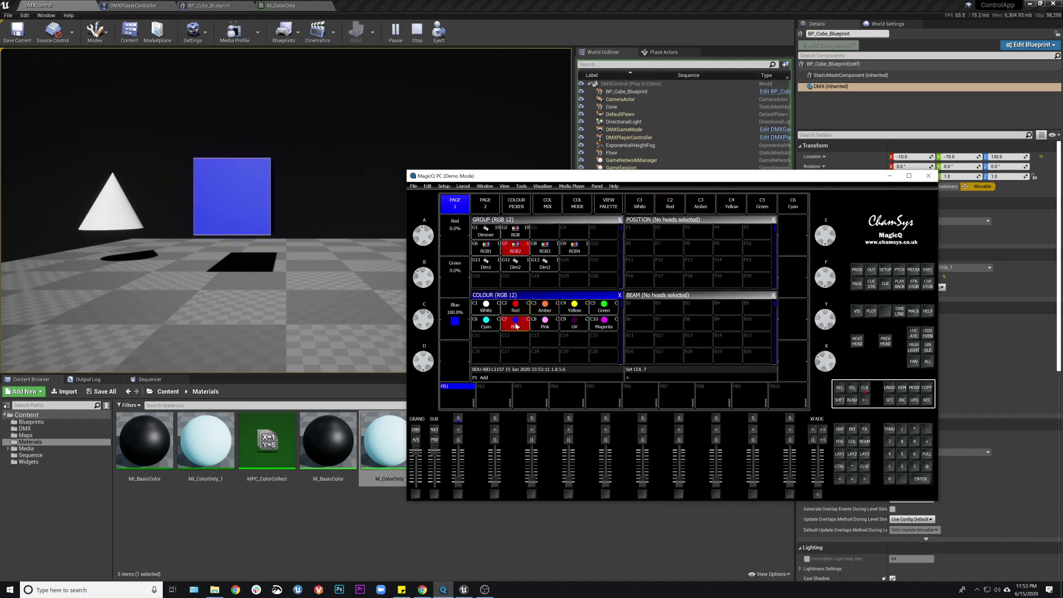
# Step: Inspect the runtime material of BP_Cube_Blueprint in the Unreal level and stop the play session
pyautogui.moveTo(773, 177); pyautogui.dragTo(774, 248)
pyautogui.click(686, 91)
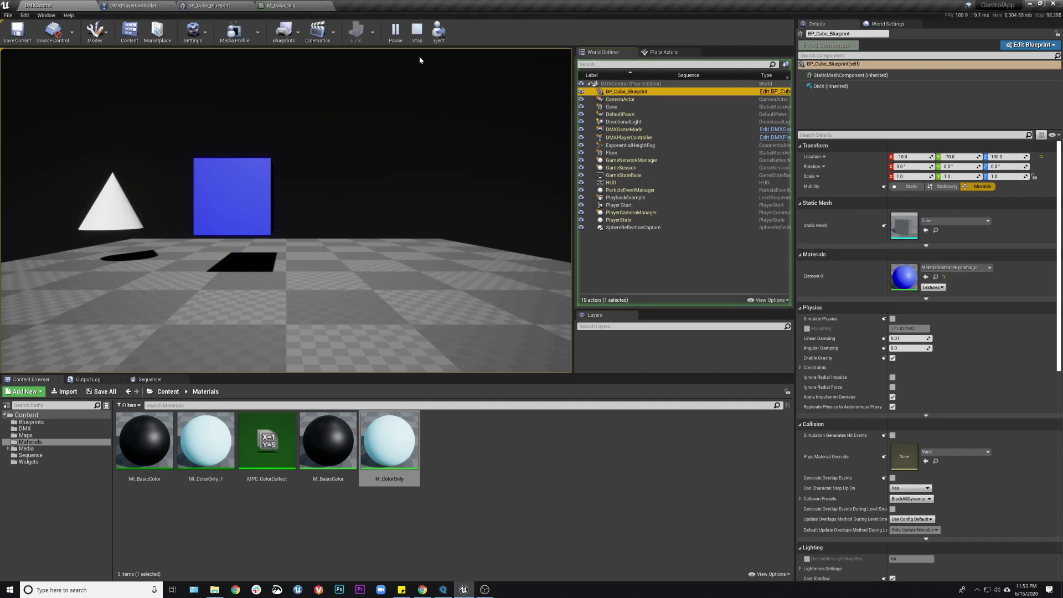
pyautogui.click(417, 30)
# Step: Duplicate the cube along the Y axis to Y 90.0 and assign fixture patch RGB_3 to the copy's DMX component
pyautogui.click(256, 199)
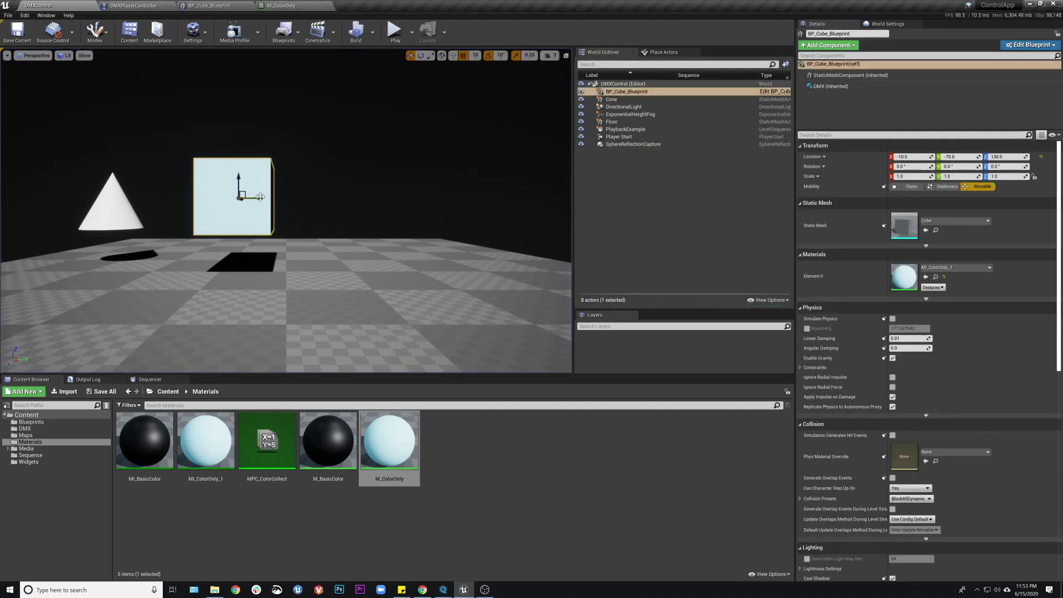
pyautogui.keyDown('alt'); pyautogui.moveTo(260, 197); pyautogui.dragTo(365, 198); pyautogui.keyUp('alt')
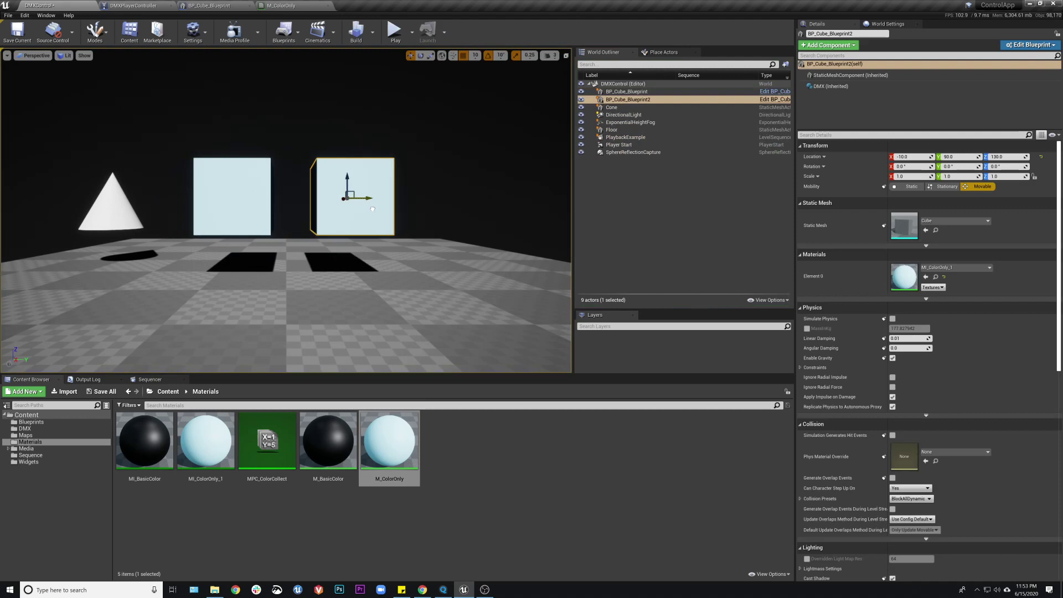
pyautogui.click(832, 87)
pyautogui.click(924, 200)
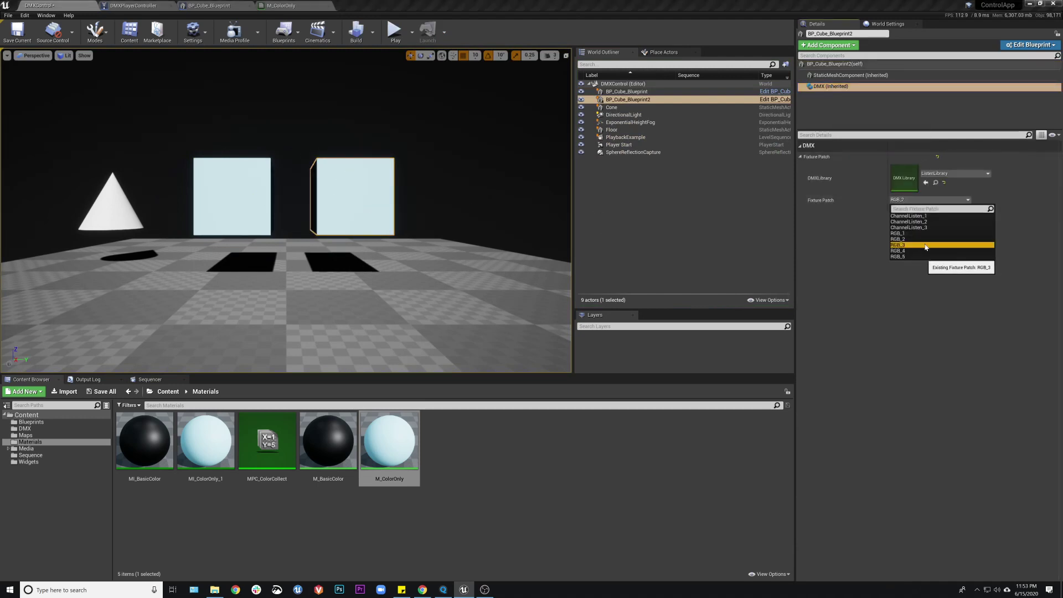
pyautogui.click(925, 245)
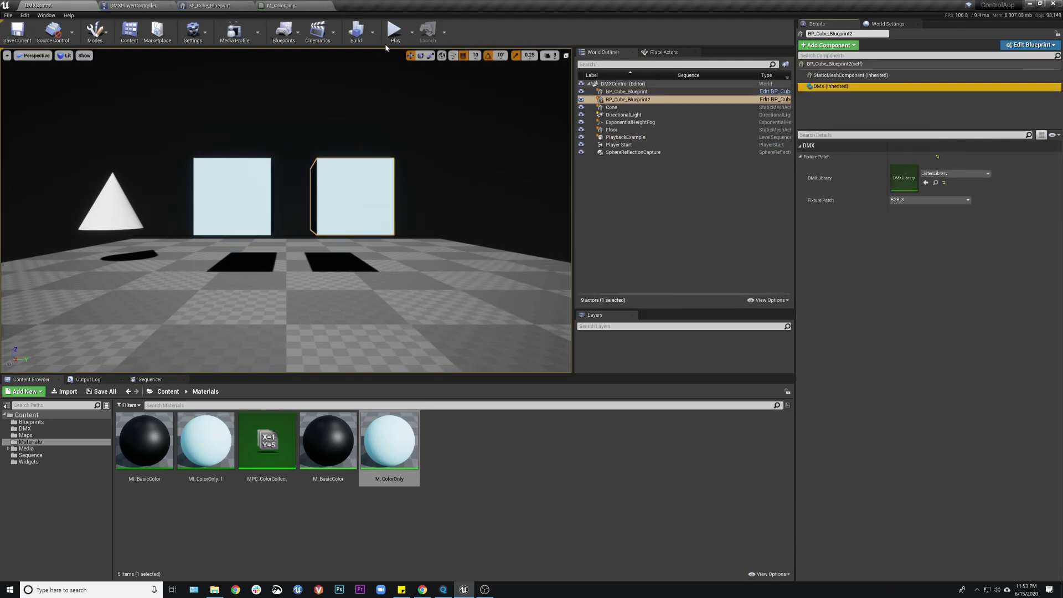
# Step: Play the level and compare the runtime materials of BP_Cube_Blueprint and BP_Cube_Blueprint2
pyautogui.click(395, 30)
pyautogui.click(626, 91)
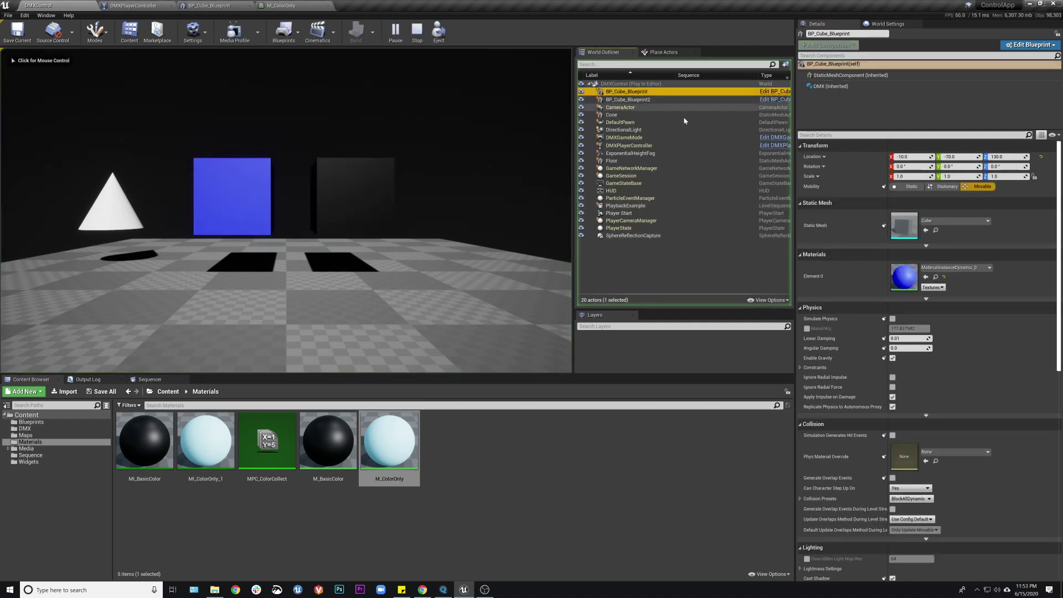
pyautogui.click(628, 99)
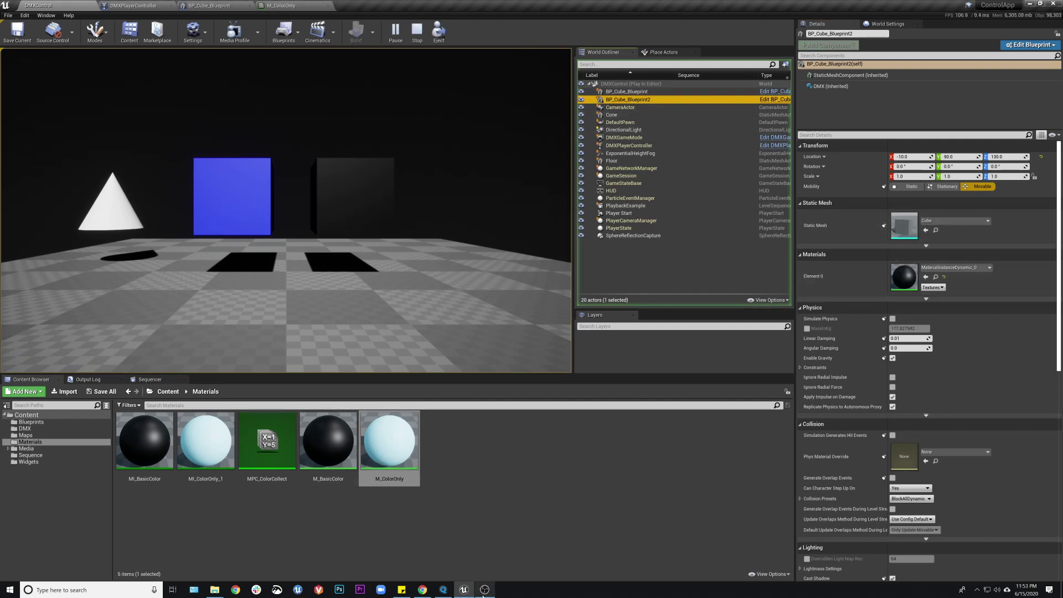
# Step: Switch to MagicQ, set group RGB3 to Yellow and group RGB2 to Amber, and check BP_Cube_Blueprint2 in the Unreal level
pyautogui.click(443, 590)
pyautogui.click(554, 323)
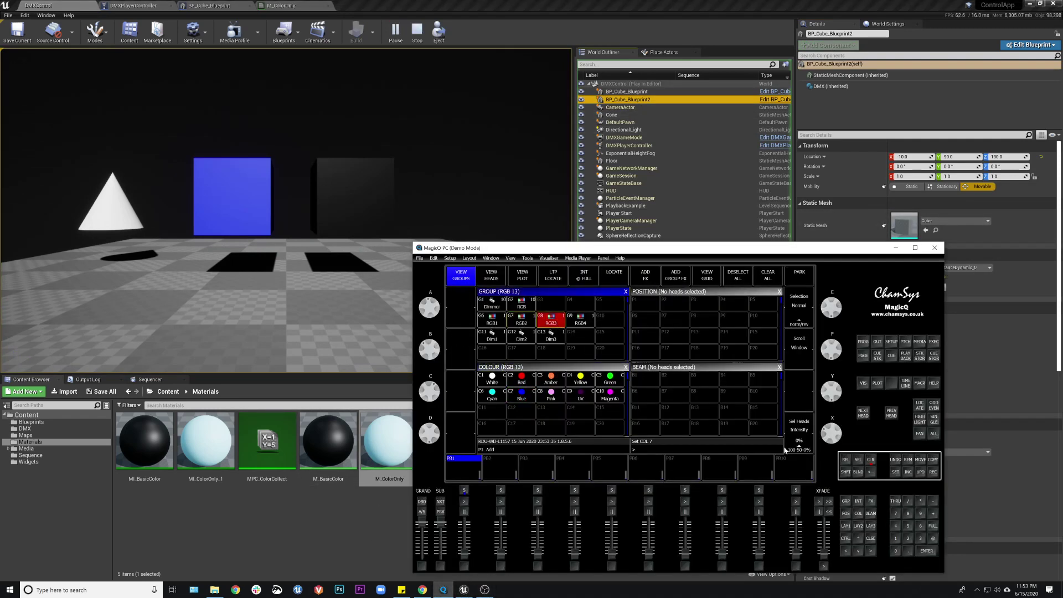
pyautogui.click(581, 379)
pyautogui.click(522, 320)
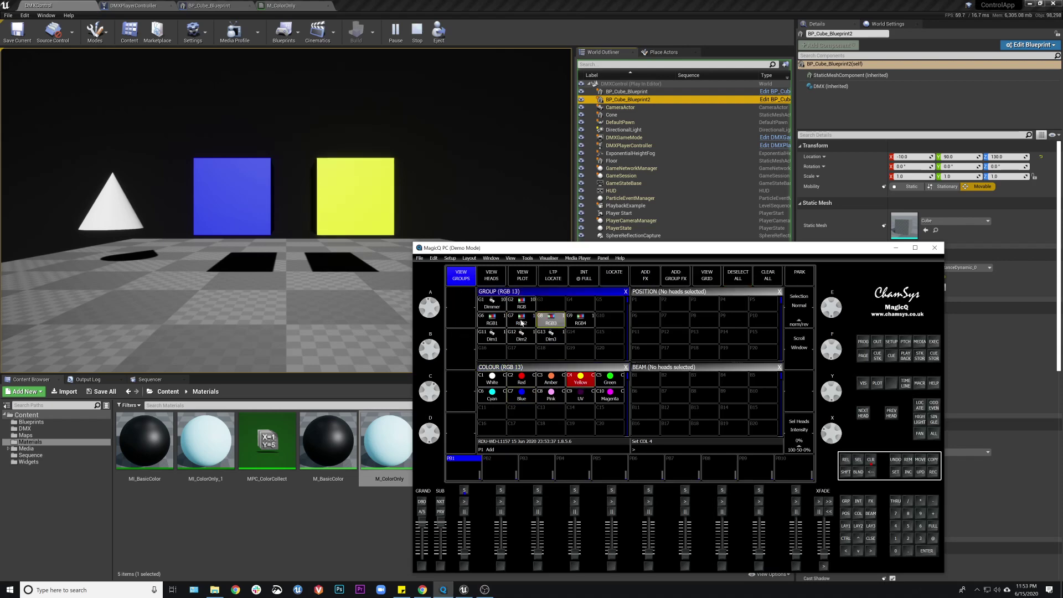
pyautogui.click(551, 380)
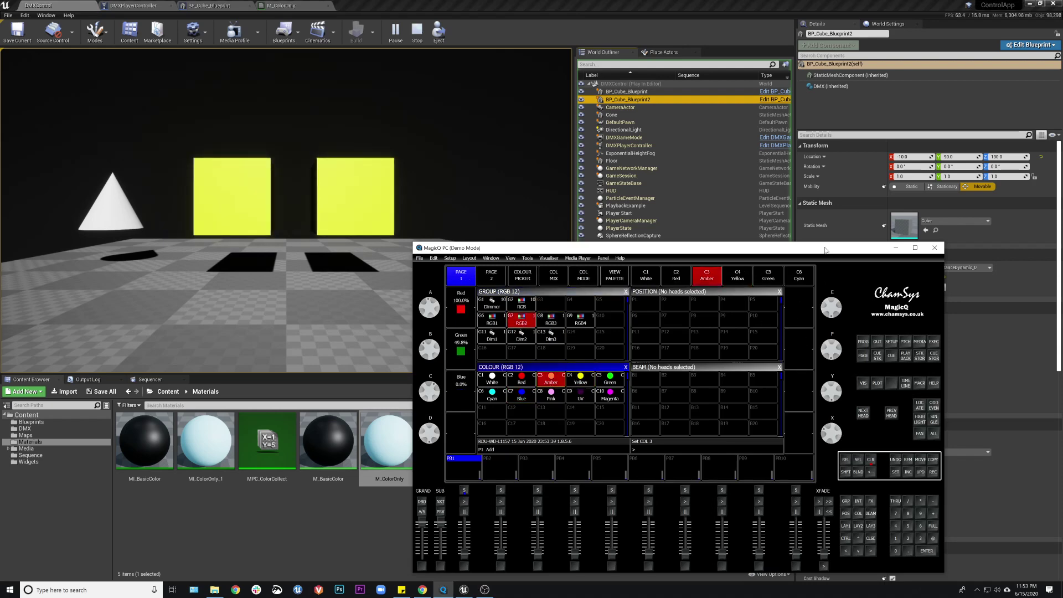
pyautogui.moveTo(826, 251); pyautogui.dragTo(598, 268)
pyautogui.click(648, 100)
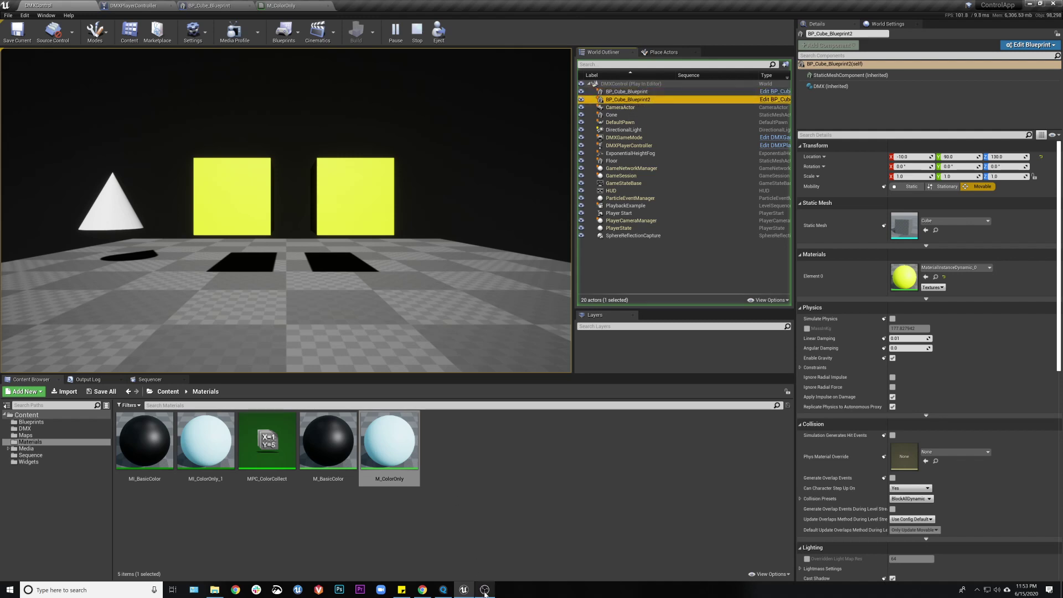
# Step: Set group RGB2 to UV in MagicQ and minimize its window
pyautogui.click(443, 591)
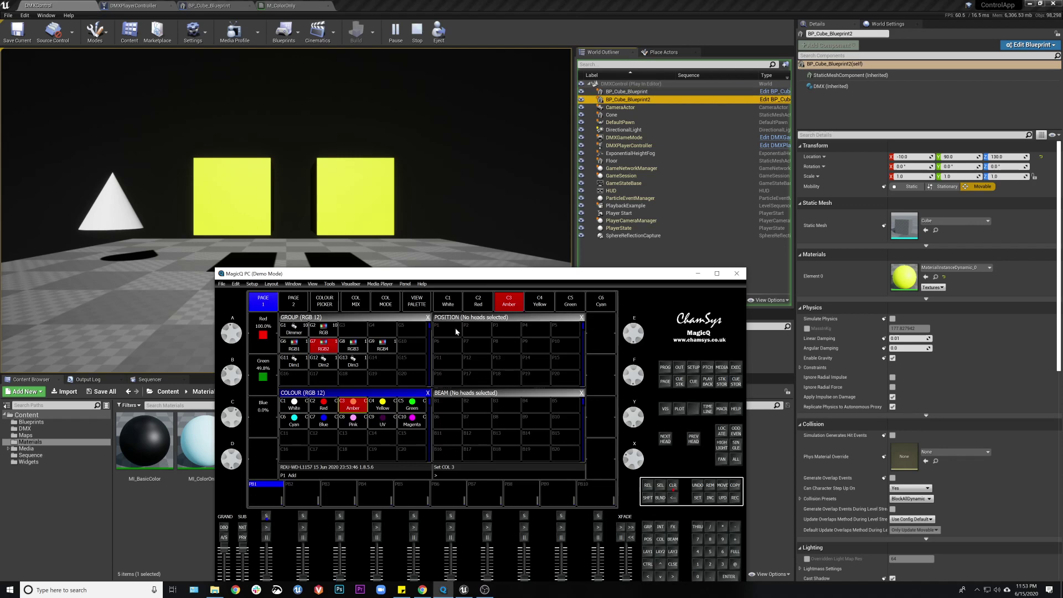
pyautogui.click(382, 422)
pyautogui.click(698, 273)
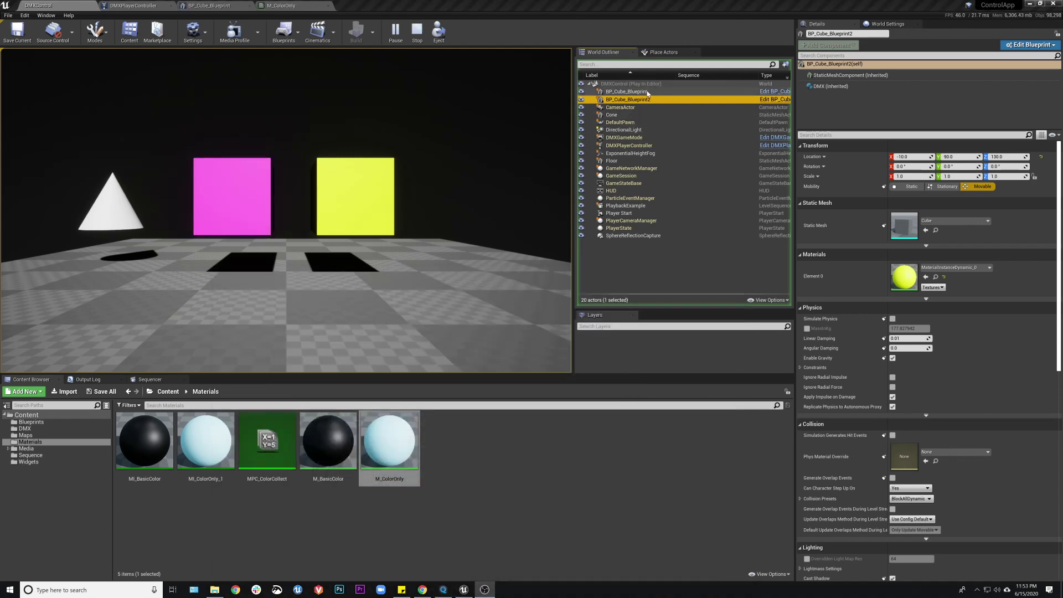
# Step: Compare the runtime materials of BP_Cube_Blueprint and BP_Cube_Blueprint2 under their new colours, and stop the play session
pyautogui.click(651, 92)
pyautogui.click(654, 100)
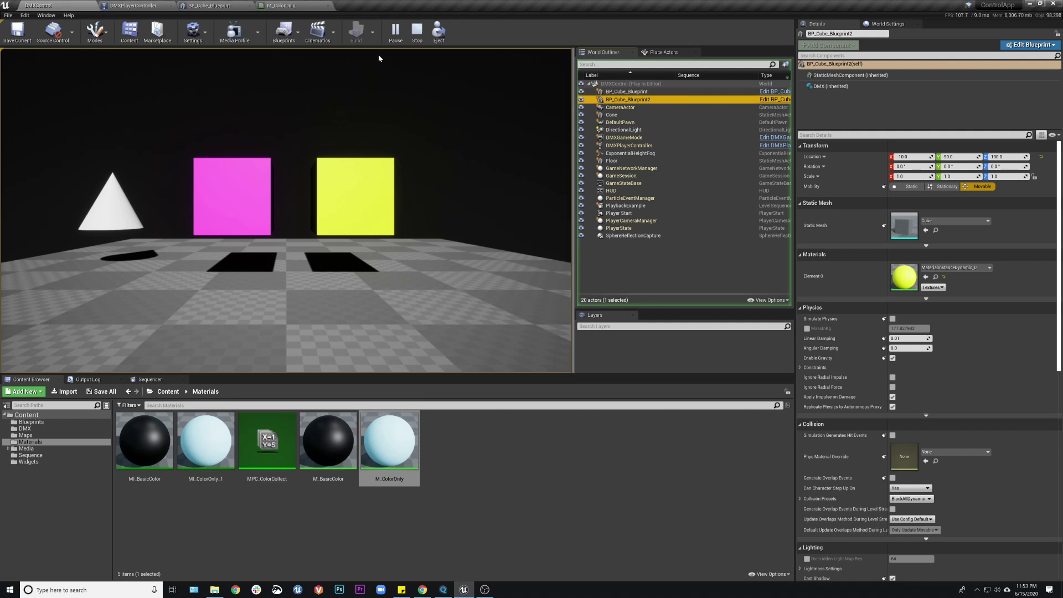
pyautogui.click(417, 31)
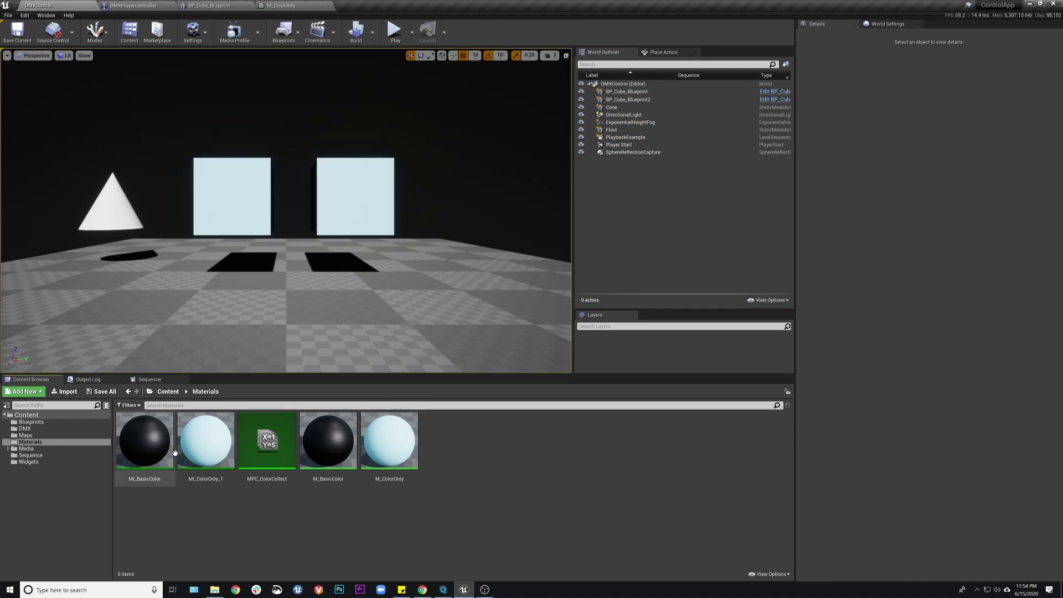
# Step: Review the M_ColorOnly material graph, and close the M_ColorOnly, BP_Cube_Blueprint and DMXPlayerController editors
pyautogui.click(205, 443)
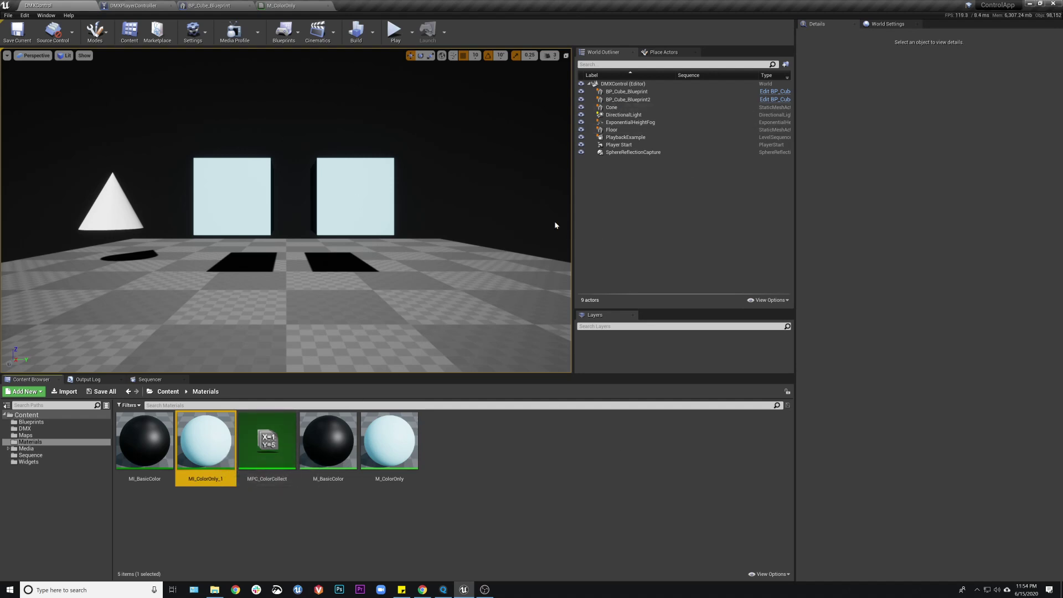
pyautogui.click(507, 443)
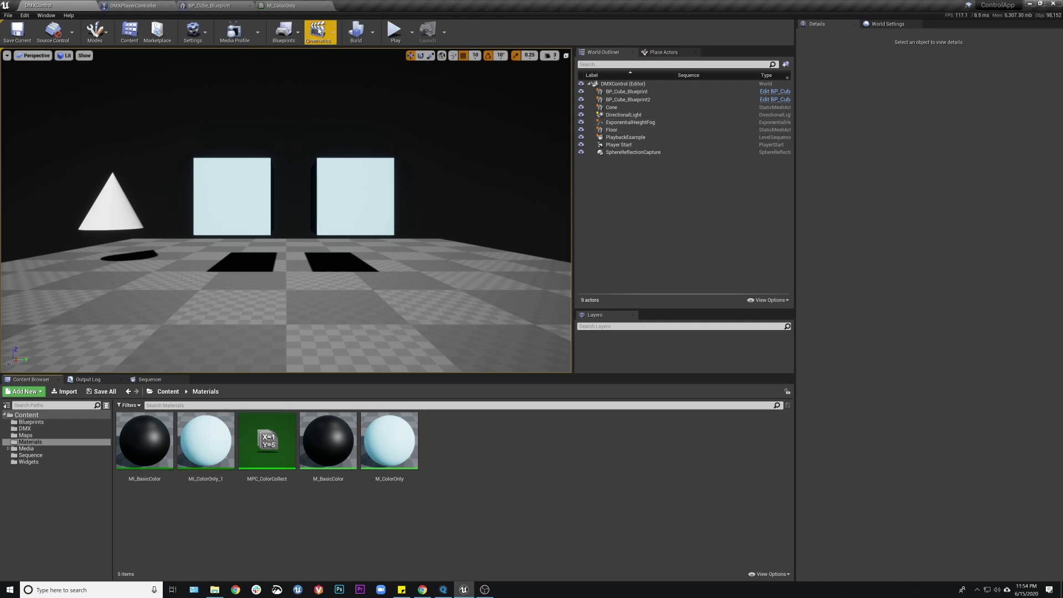
pyautogui.click(275, 6)
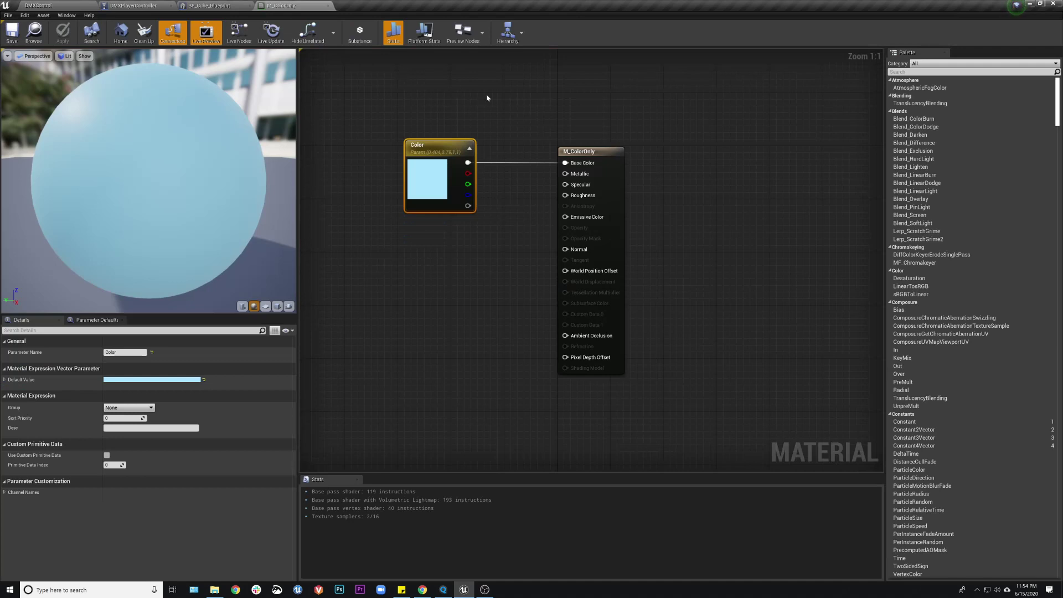
pyautogui.moveTo(487, 98); pyautogui.dragTo(507, 143, button='right')
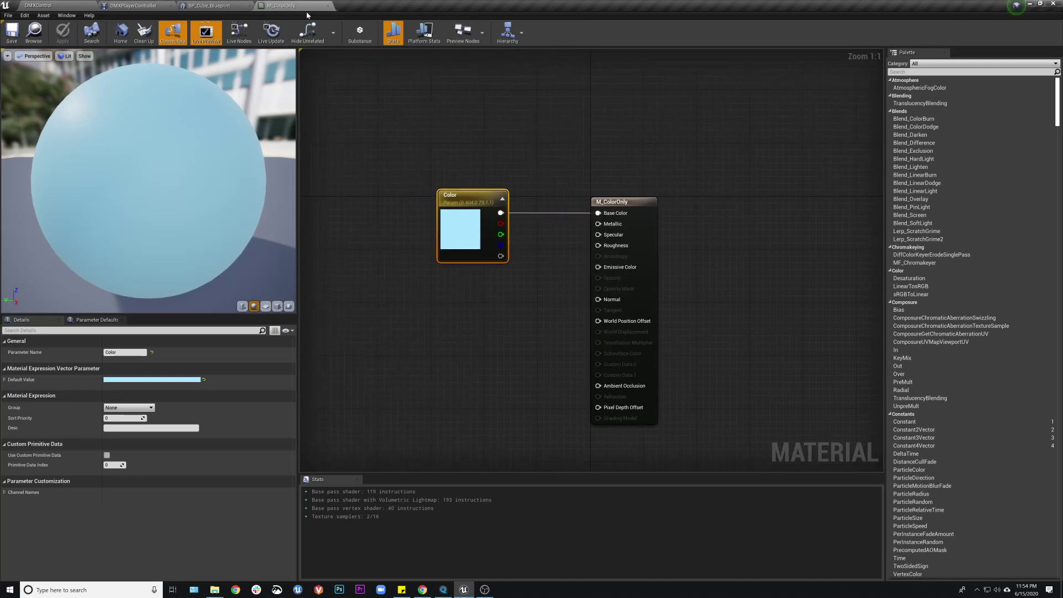
pyautogui.click(328, 6)
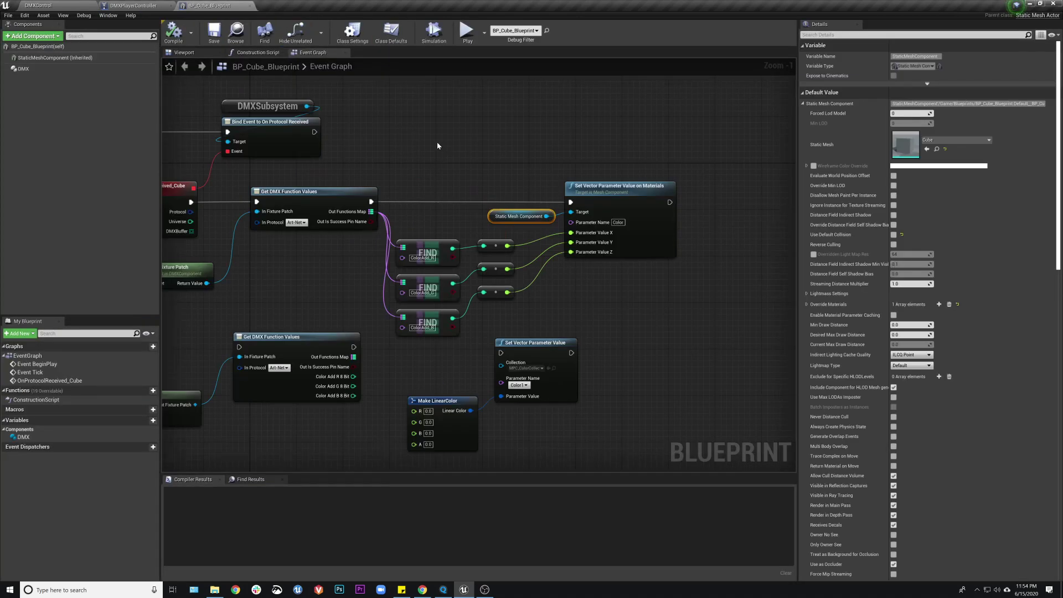
pyautogui.click(250, 5)
pyautogui.click(169, 6)
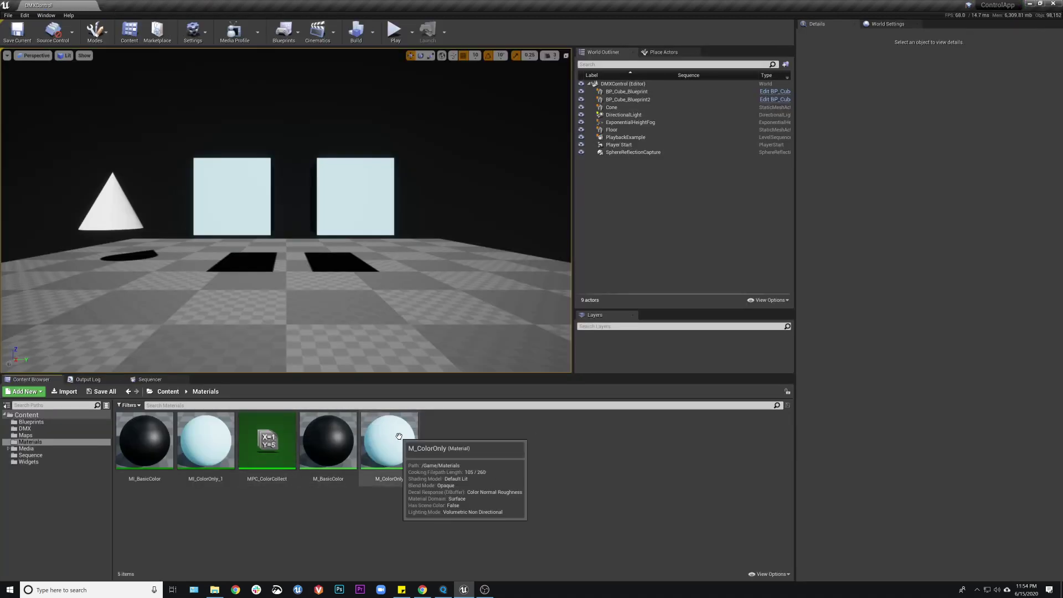
pyautogui.rightClick(449, 439)
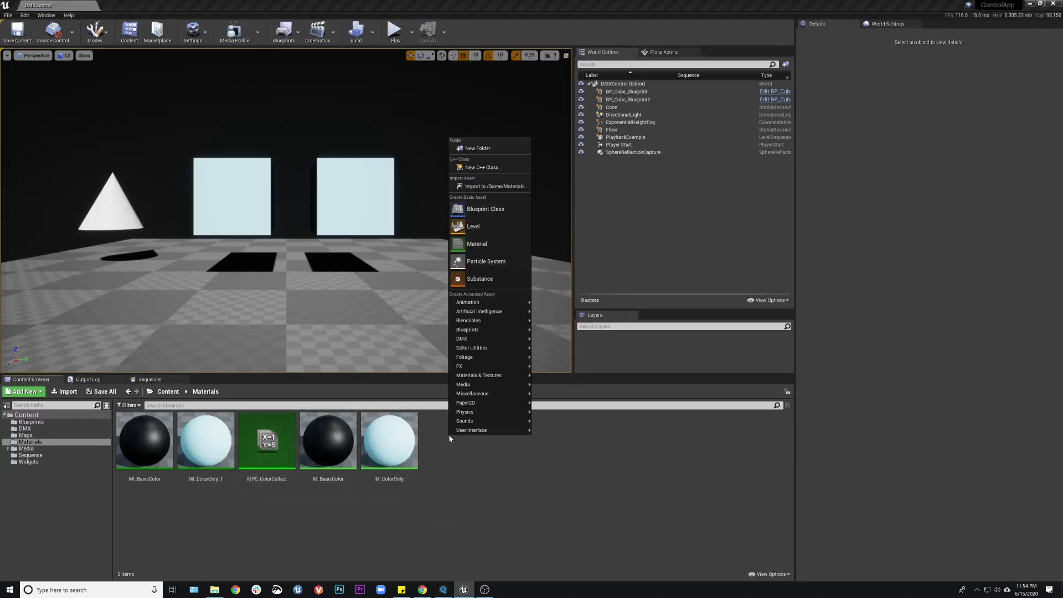
pyautogui.moveTo(487, 376)
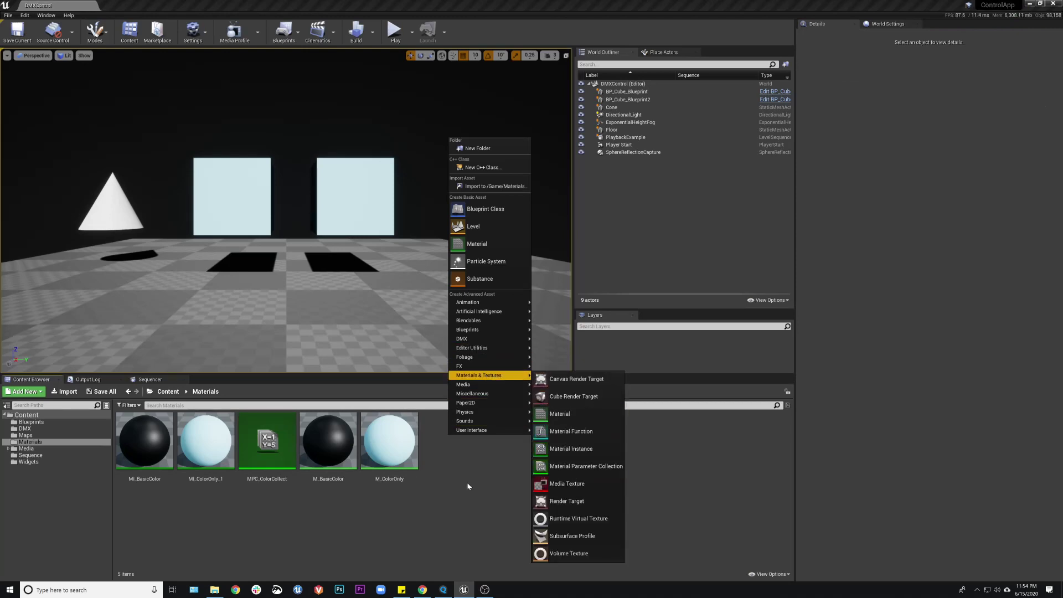
pyautogui.click(443, 460)
# Step: Open the MPC_ColorCollect parameter collection, examine its scalar and vector parameters, and close it
pyautogui.doubleClick(267, 440)
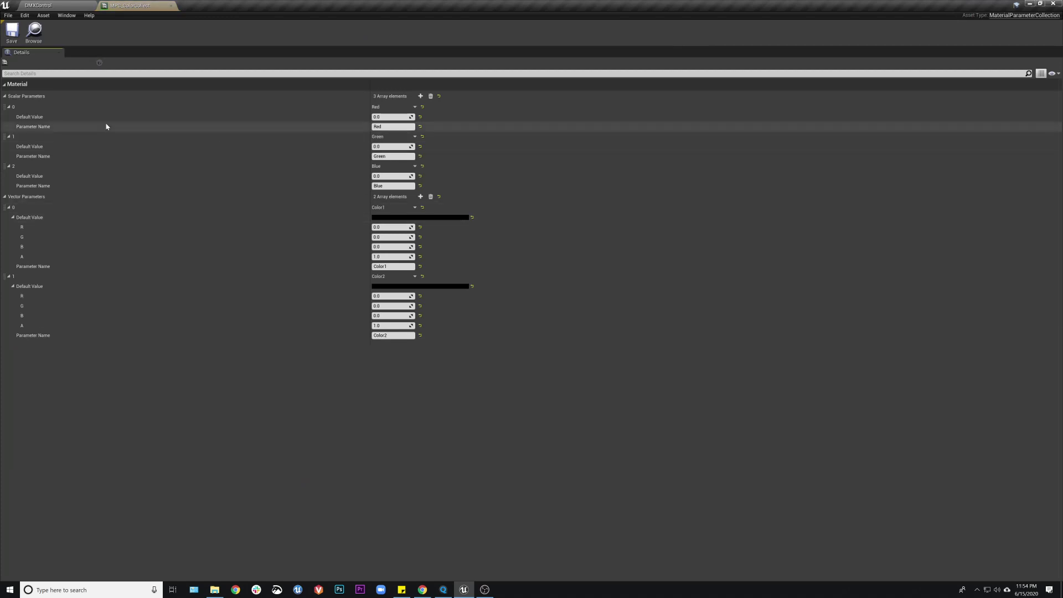
pyautogui.click(9, 107)
pyautogui.click(9, 116)
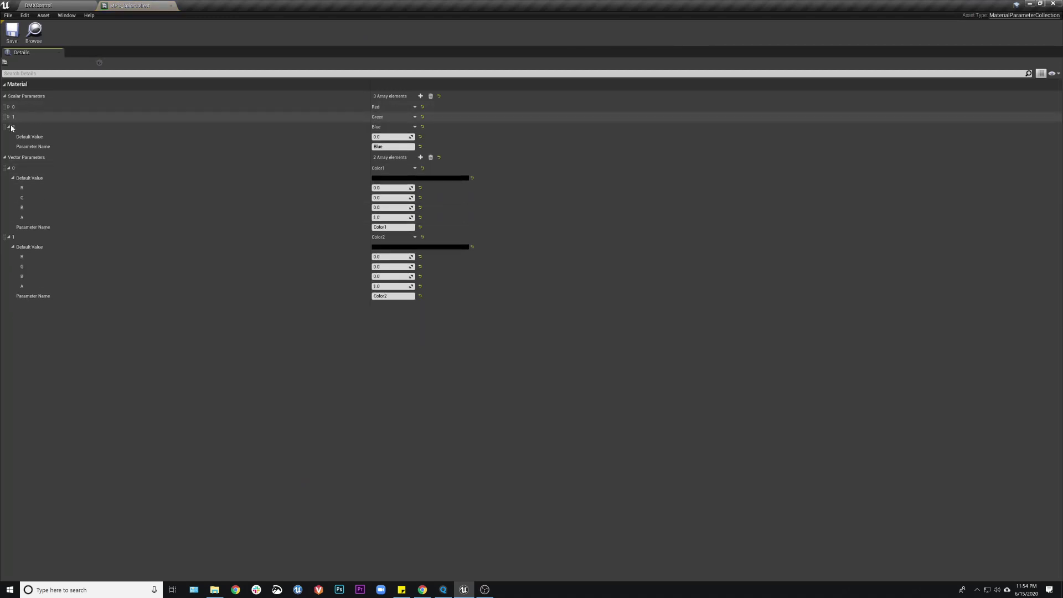
pyautogui.click(8, 126)
pyautogui.click(4, 95)
pyautogui.click(5, 108)
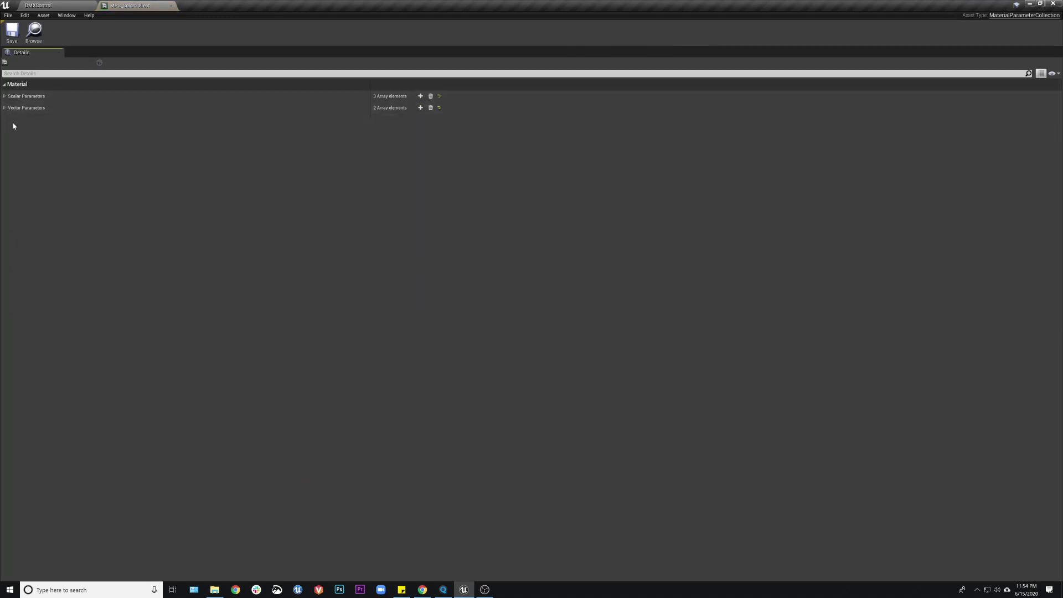
pyautogui.click(4, 107)
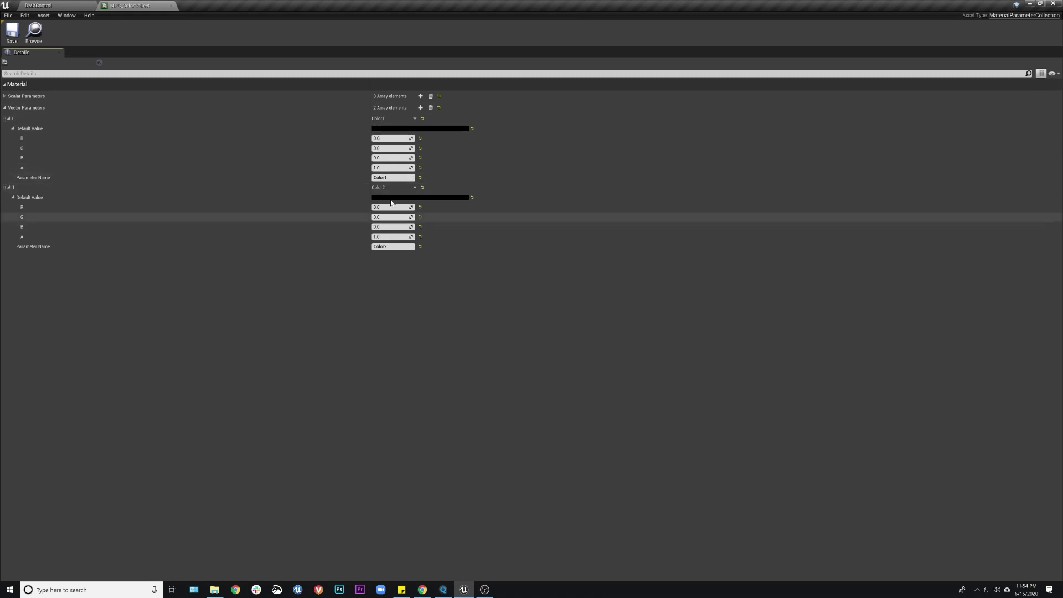
pyautogui.click(5, 96)
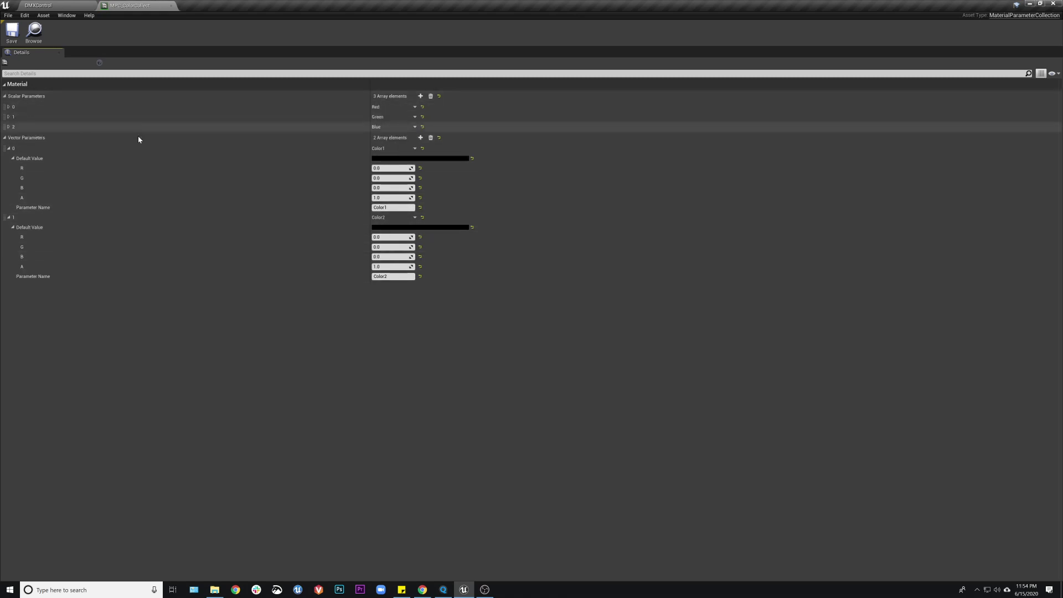
pyautogui.click(9, 106)
pyautogui.click(8, 107)
pyautogui.click(9, 117)
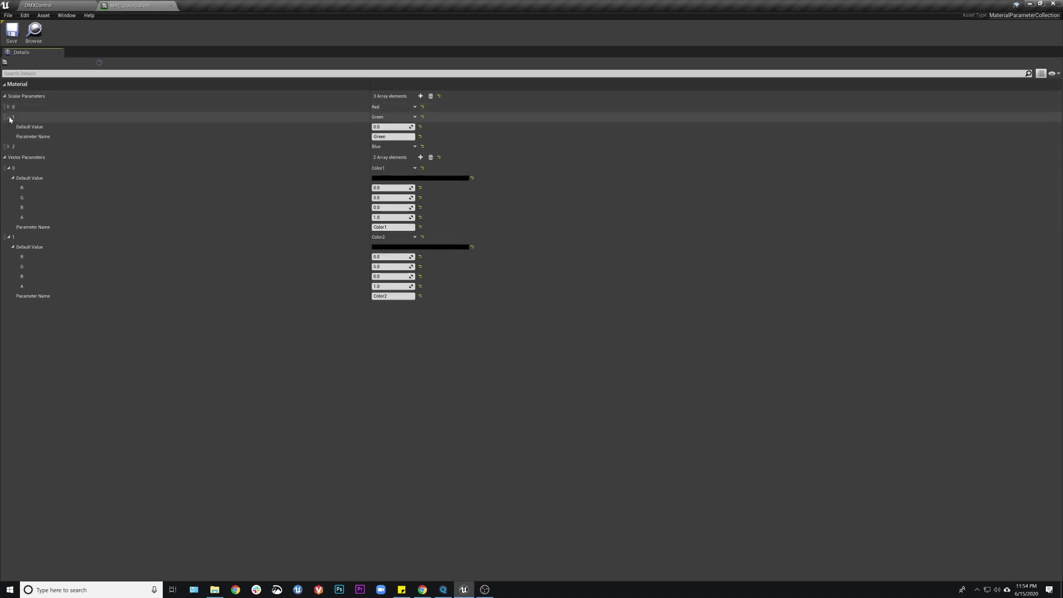
pyautogui.click(9, 117)
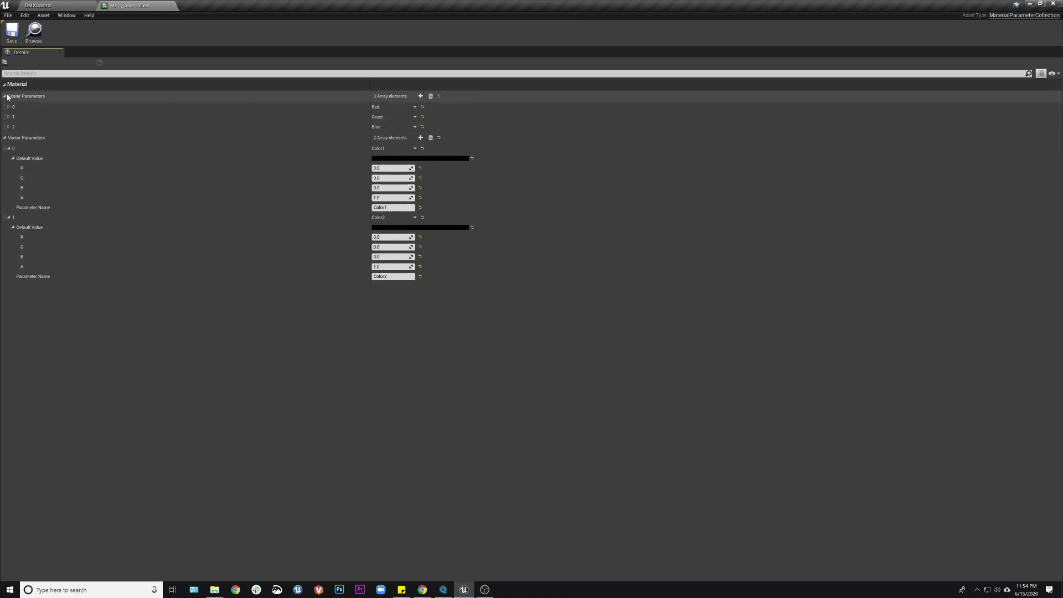
pyautogui.click(171, 5)
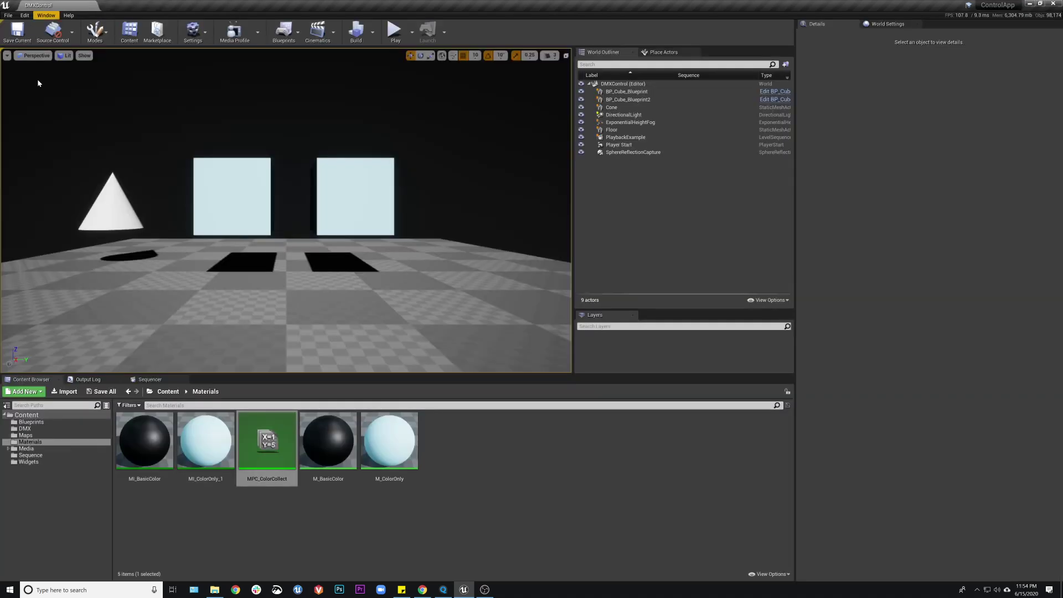
# Step: Open the M_BasicColor material and select its Color1 collection parameter node
pyautogui.doubleClick(333, 440)
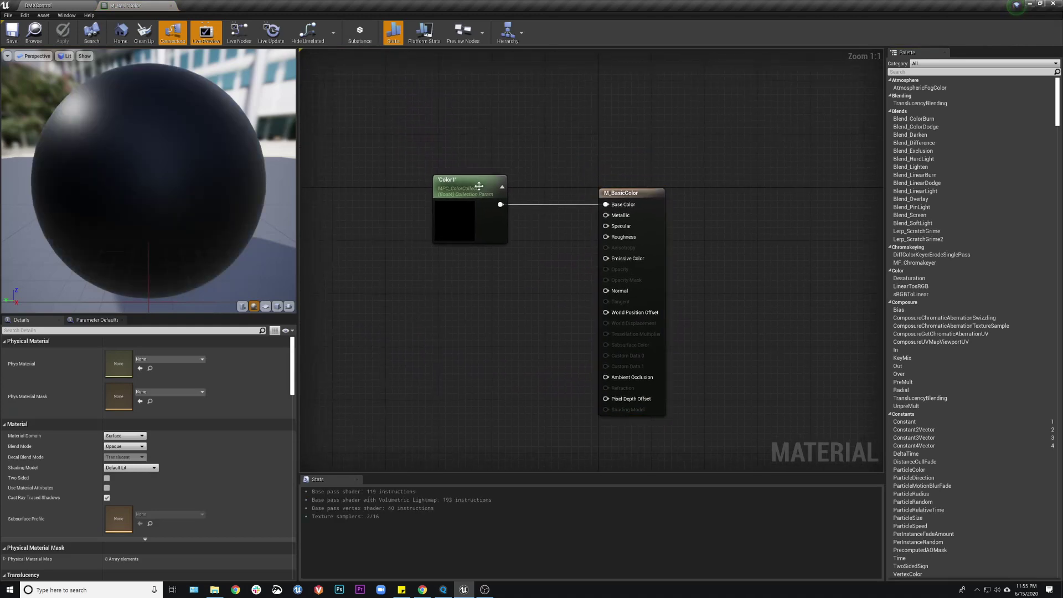
pyautogui.click(479, 186)
pyautogui.click(473, 131)
pyautogui.click(460, 112)
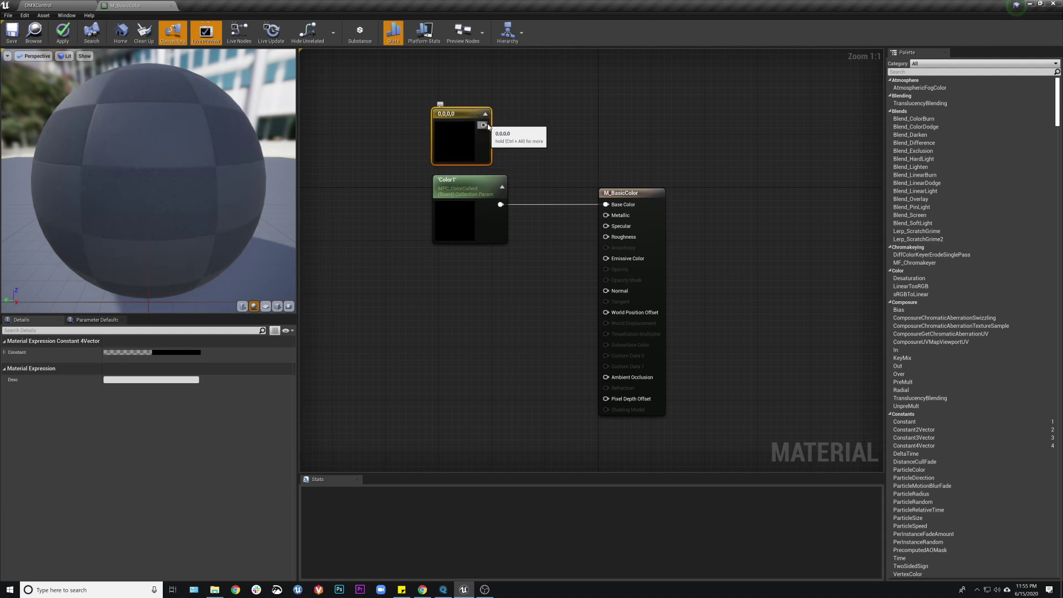
pyautogui.moveTo(484, 126); pyautogui.dragTo(547, 102)
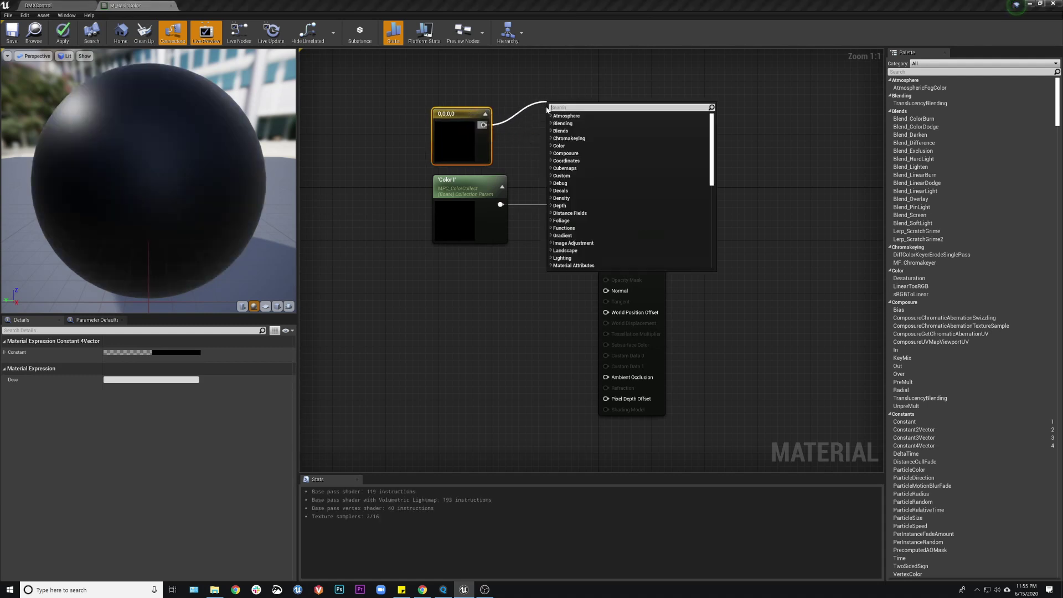
pyautogui.click(502, 110)
pyautogui.click(471, 115)
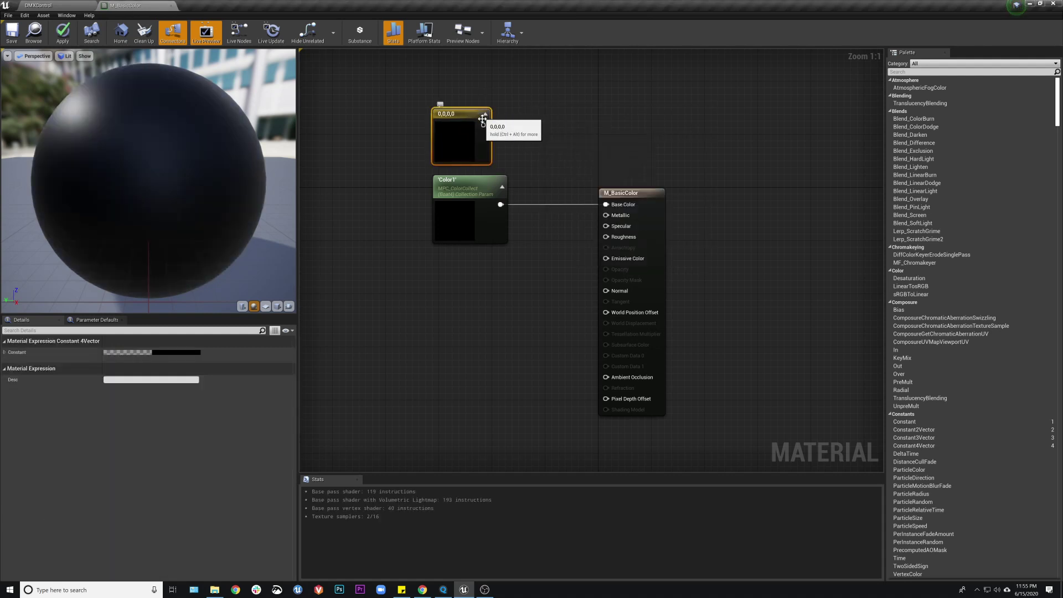
pyautogui.press('Delete')
# Step: Add a CollectionParameter node to the M_BasicColor graph and place it below the Color1 node
pyautogui.click(472, 186)
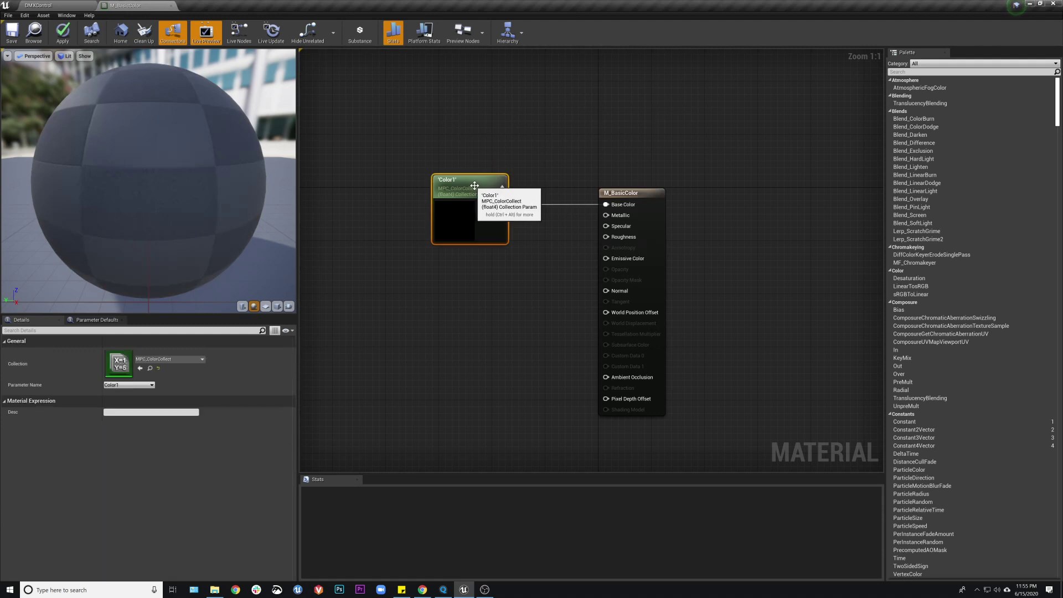
pyautogui.rightClick(427, 309)
pyautogui.write('material')
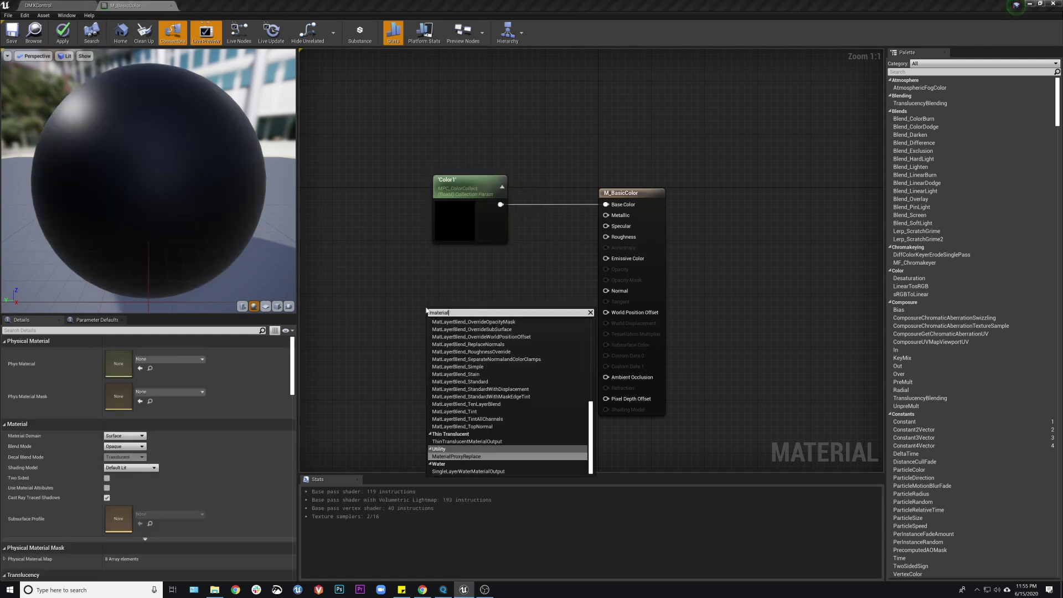
pyautogui.write(' pa')
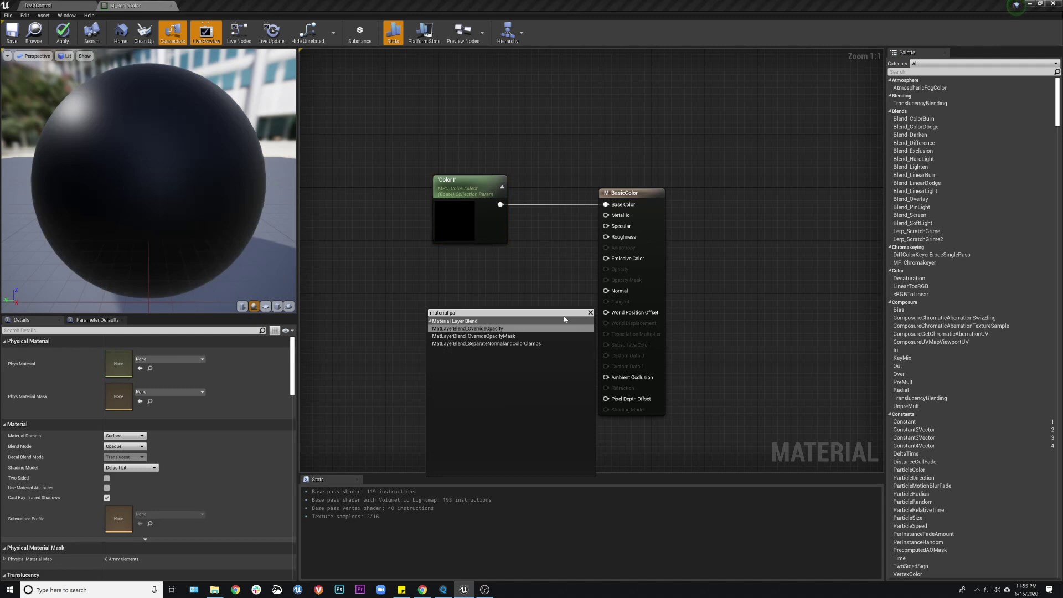
pyautogui.press('BackSpace')
pyautogui.press('BackSpace')
pyautogui.press('BackSpace')
pyautogui.press('BackSpace')
pyautogui.press('BackSpace')
pyautogui.press('BackSpace')
pyautogui.press('BackSpace')
pyautogui.press('BackSpace')
pyautogui.press('BackSpace')
pyautogui.press('BackSpace')
pyautogui.press('BackSpace')
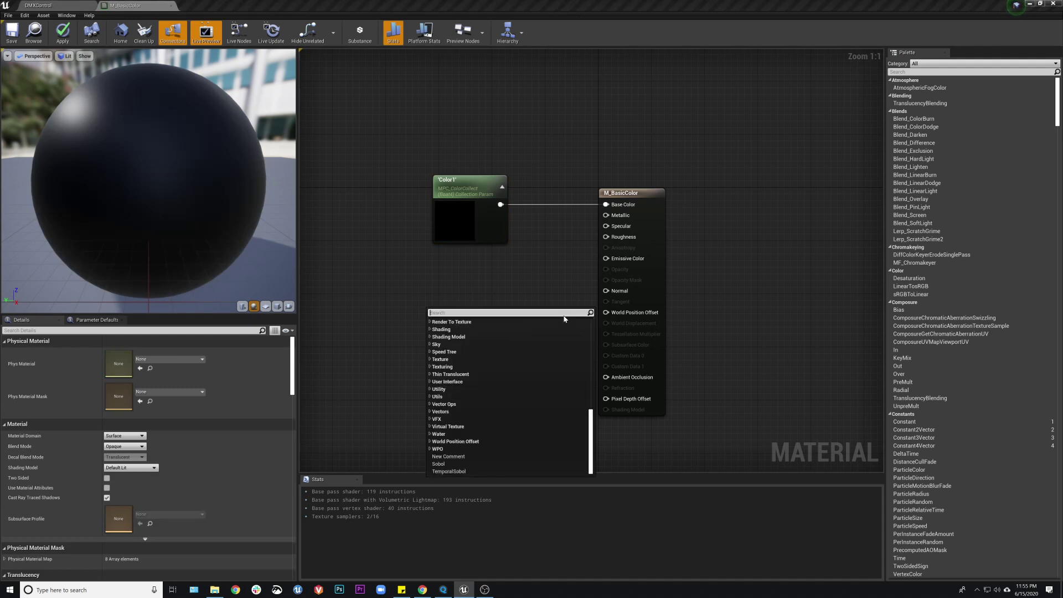
pyautogui.write('collec')
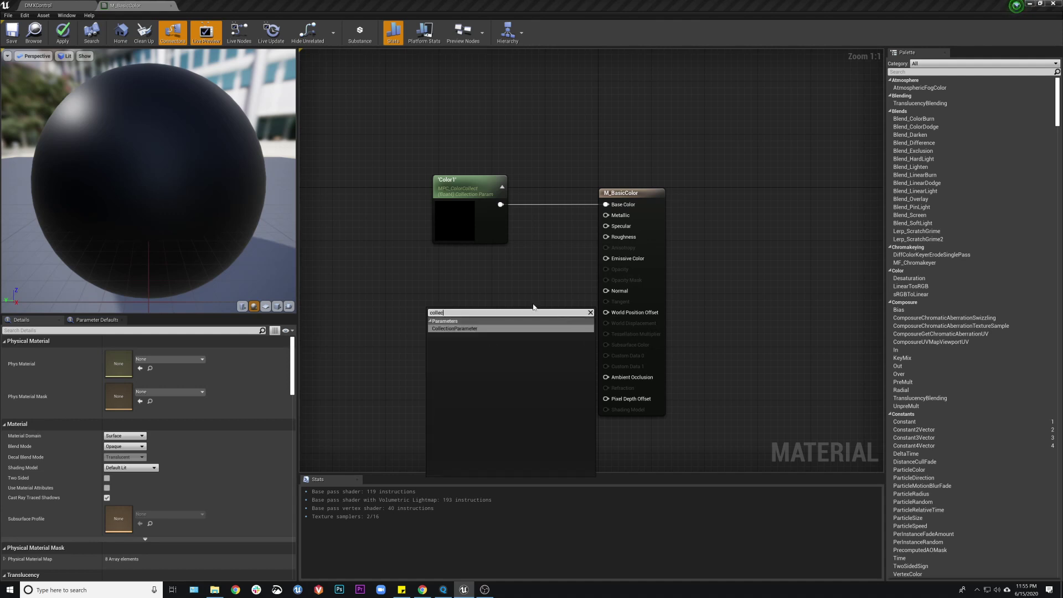
pyautogui.click(459, 328)
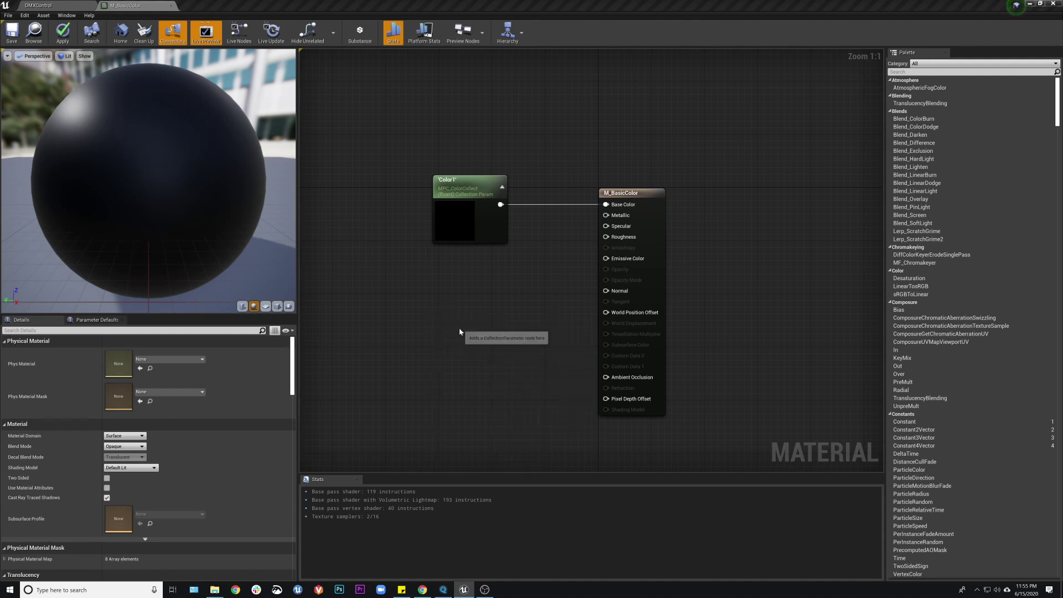
pyautogui.moveTo(447, 313); pyautogui.dragTo(458, 288)
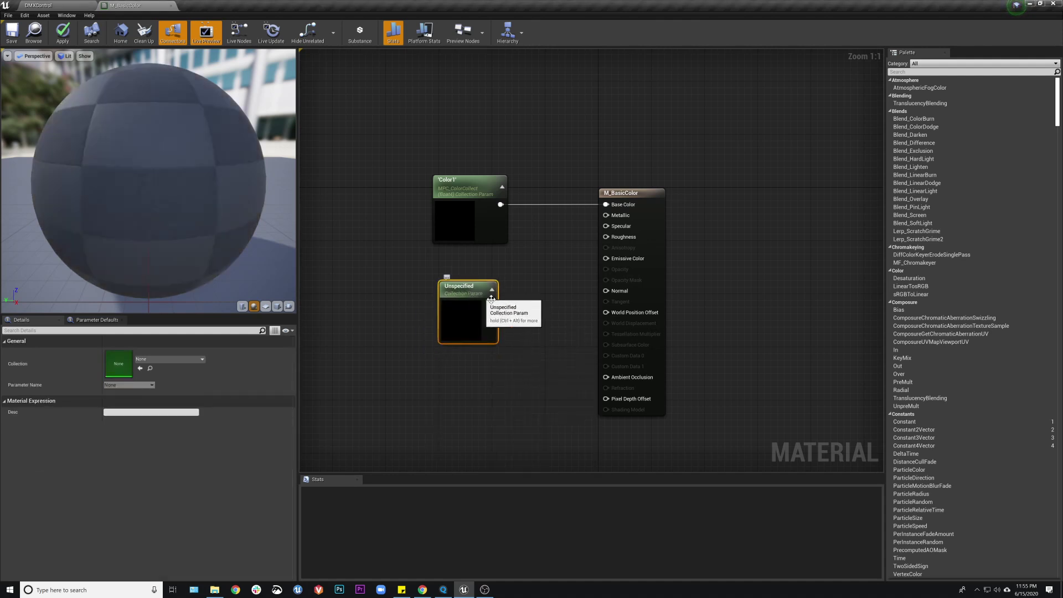
# Step: Assign MPC_ColorCollect as the new collection parameter node's collection and view the available parameter names
pyautogui.click(170, 359)
pyautogui.click(164, 460)
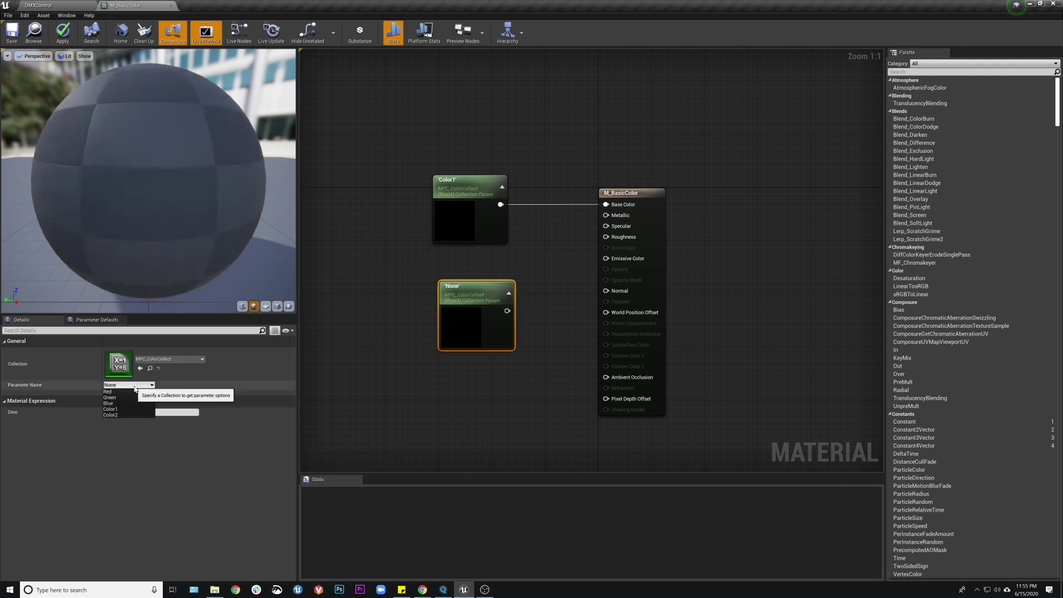
pyautogui.click(129, 385)
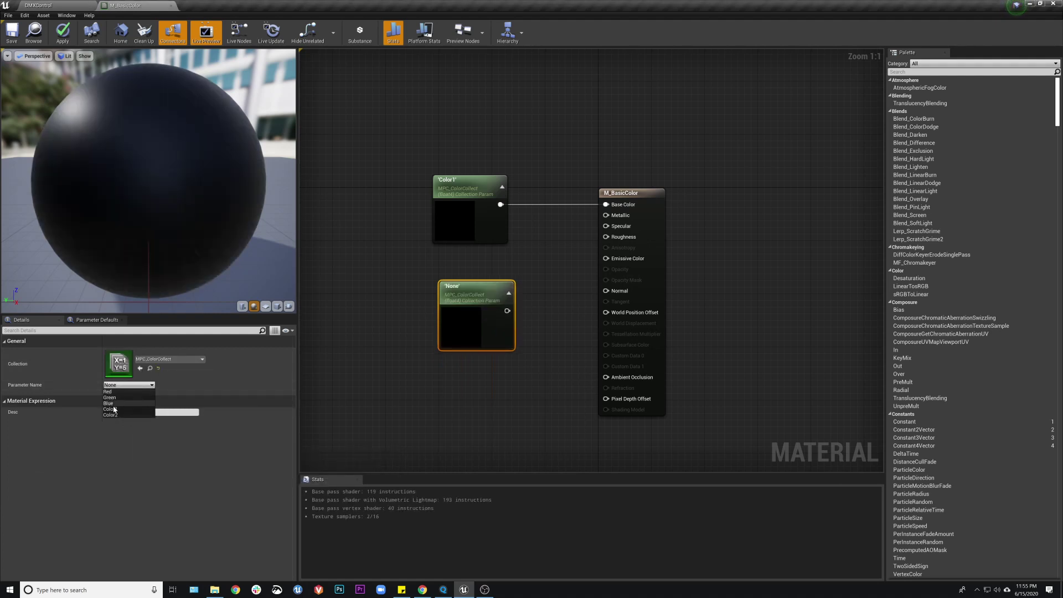
pyautogui.click(416, 275)
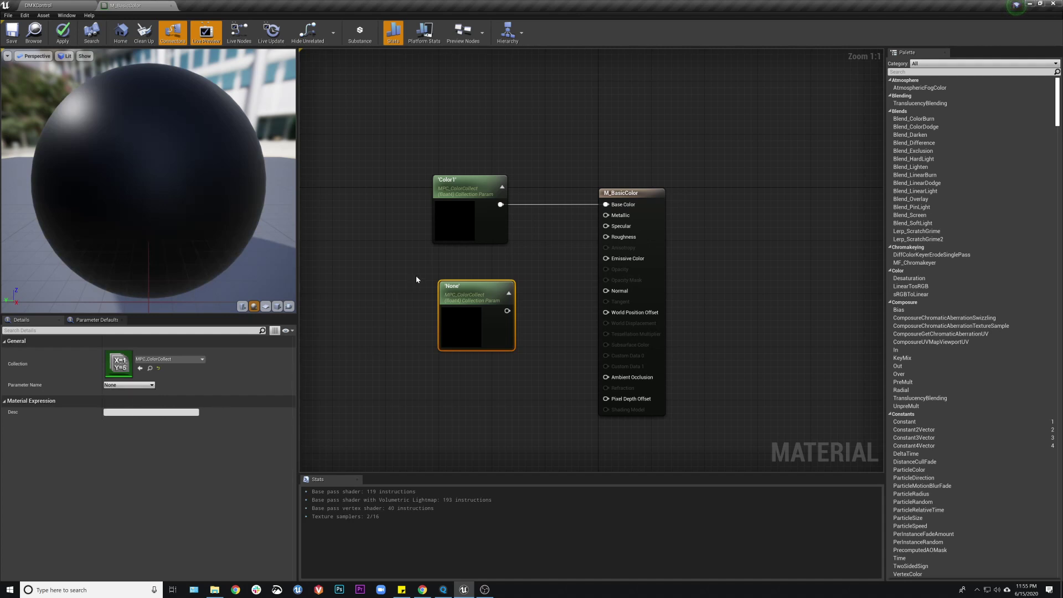
# Step: Delete the added collection parameter node below Color1 from the M_BasicColor graph
pyautogui.click(466, 188)
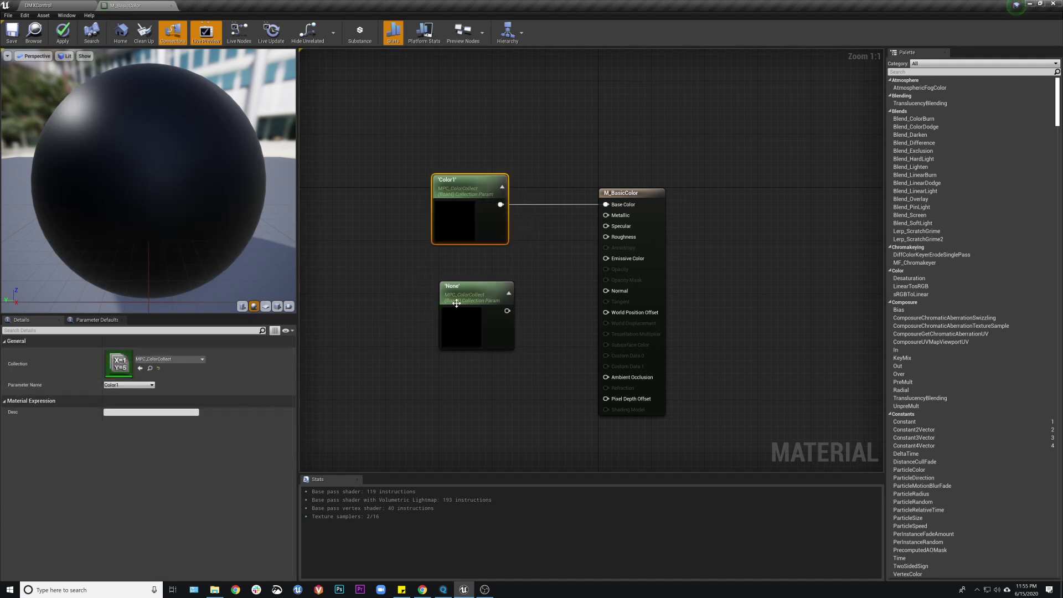
pyautogui.click(476, 291)
pyautogui.press('Delete')
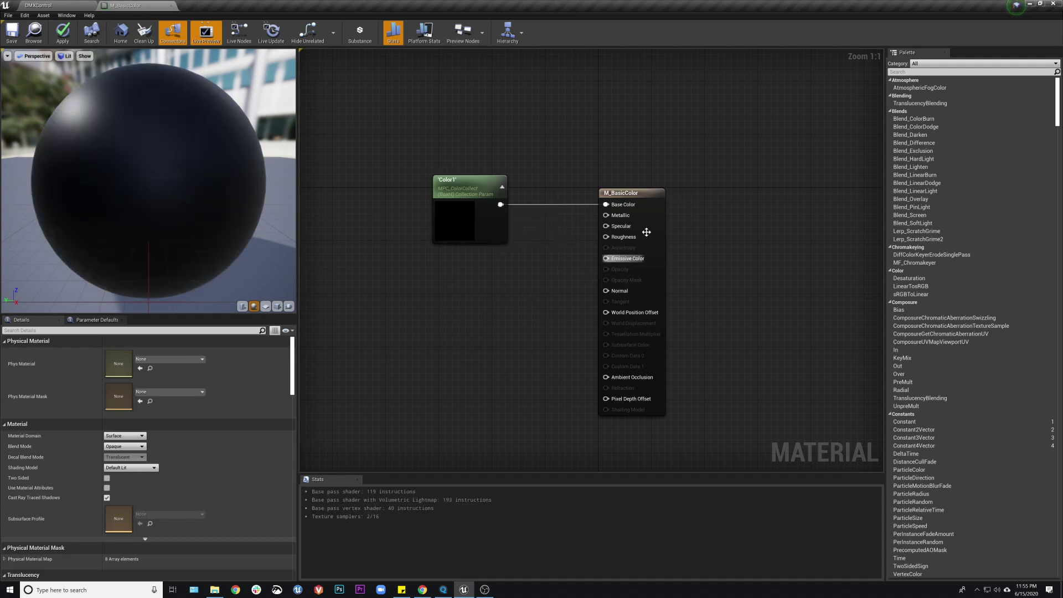
# Step: Check the remaining Color1 node, then close the M_BasicColor editor and apply the changes to the original material
pyautogui.click(487, 219)
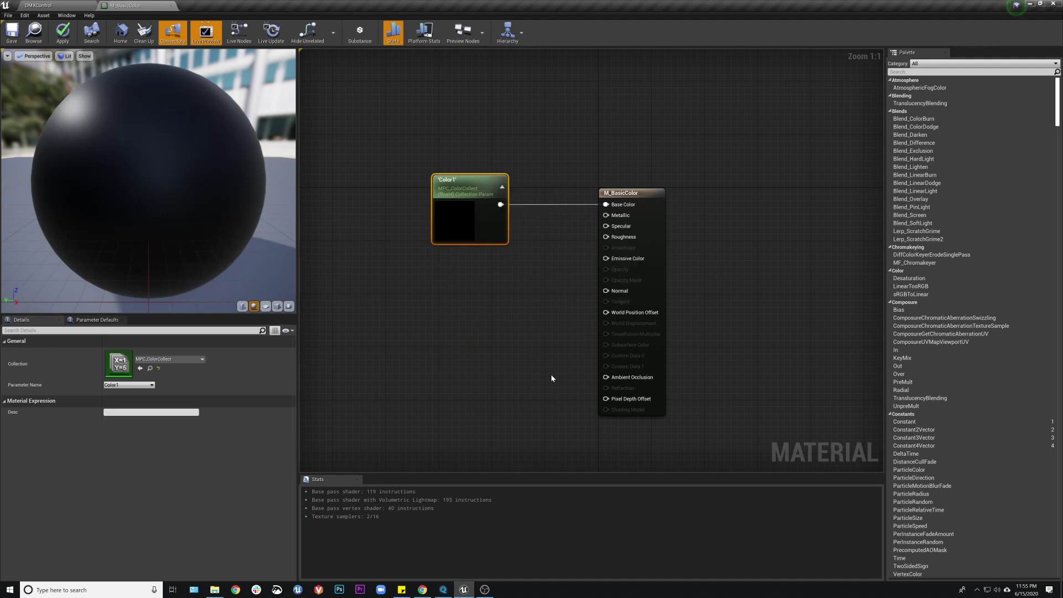
pyautogui.scroll(-1, 535, 351)
pyautogui.moveTo(506, 177); pyautogui.dragTo(447, 165, button='right')
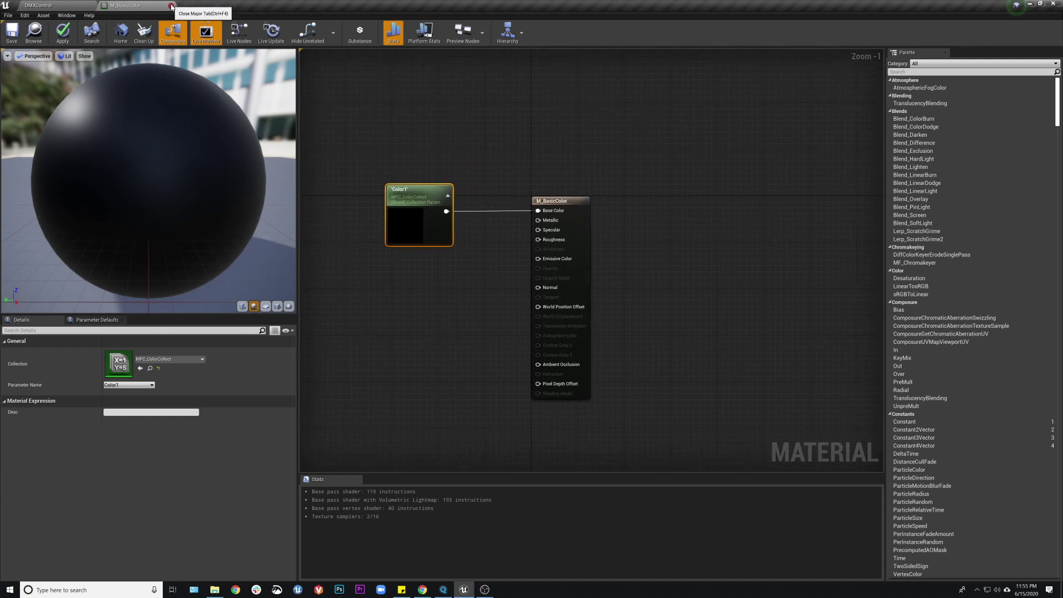
pyautogui.scroll(1, 467, 220)
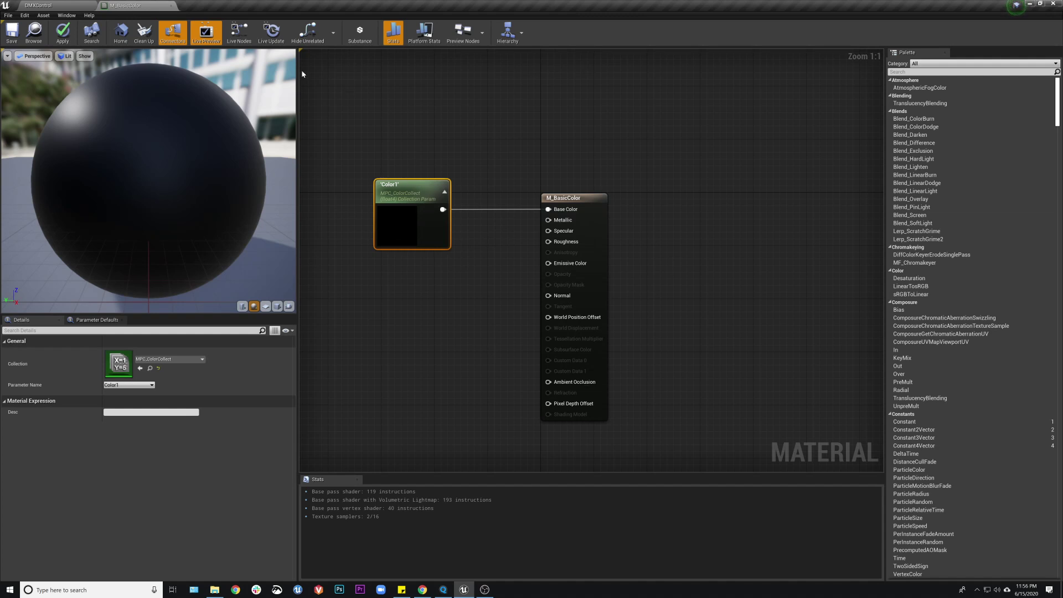
pyautogui.click(169, 6)
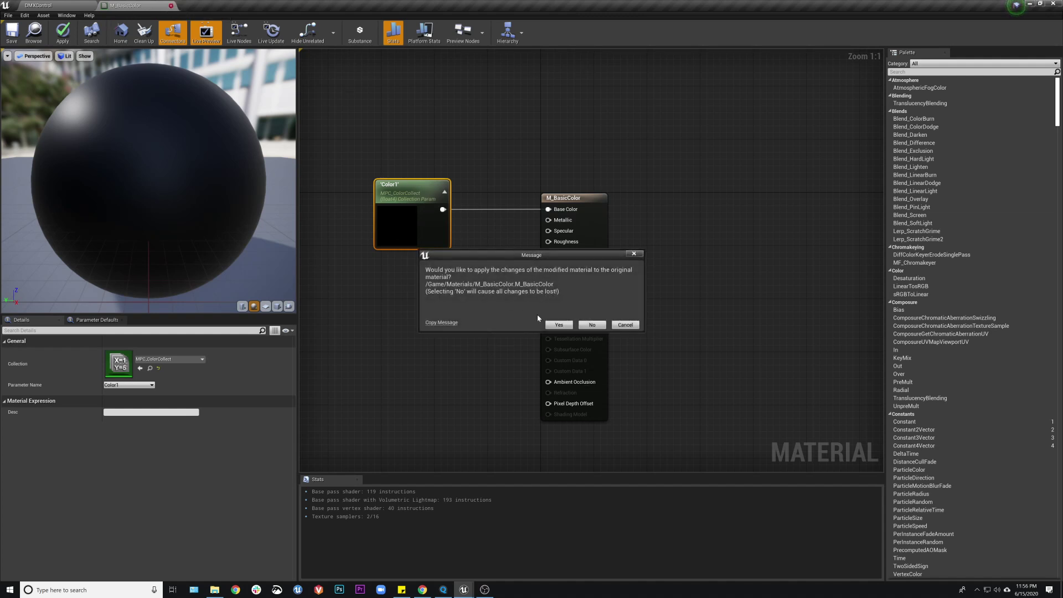
pyautogui.click(560, 325)
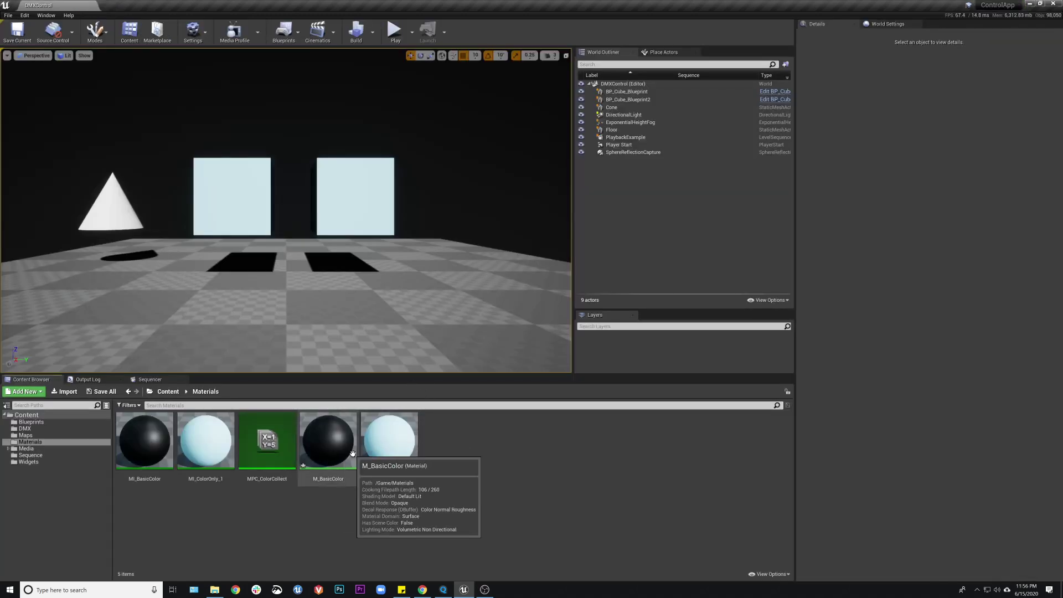
# Step: Delete both cube blueprint actors, BP_Cube_Blueprint and BP_Cube_Blueprint2, from the level
pyautogui.click(159, 438)
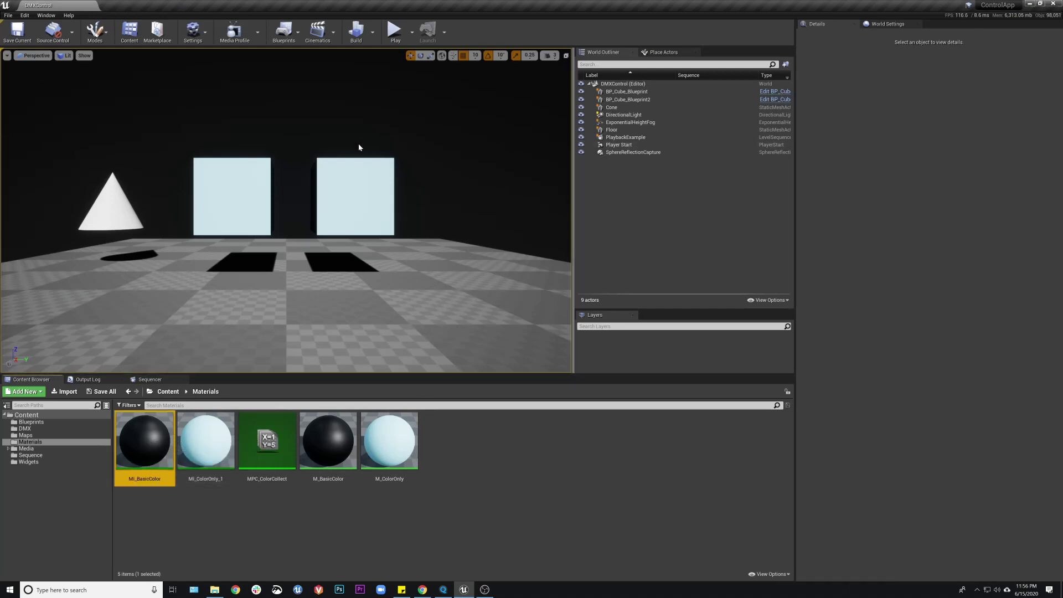
pyautogui.click(271, 204)
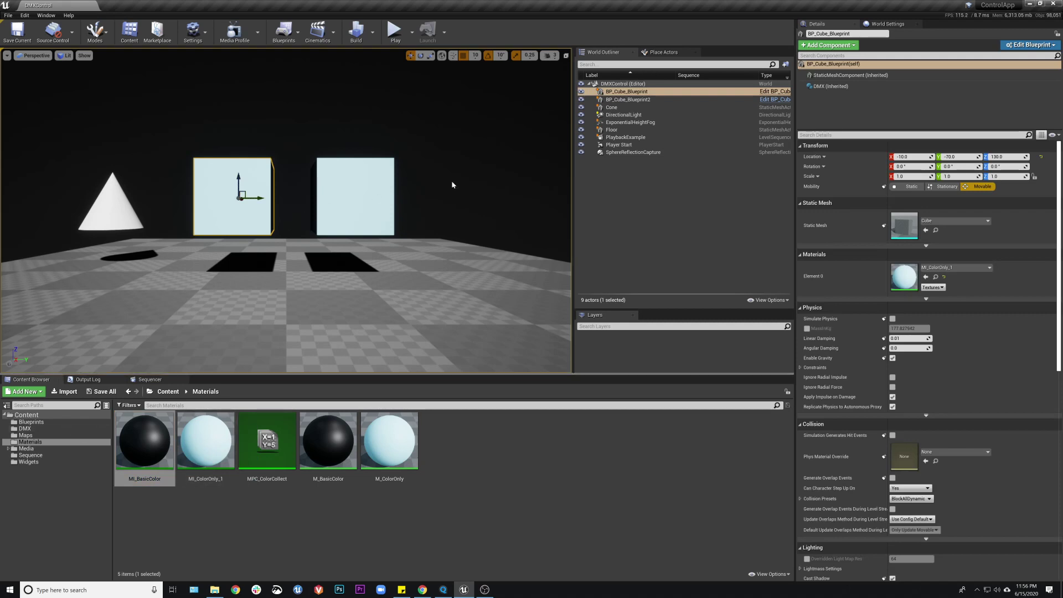
pyautogui.press('Delete')
pyautogui.click(628, 92)
pyautogui.press('Delete')
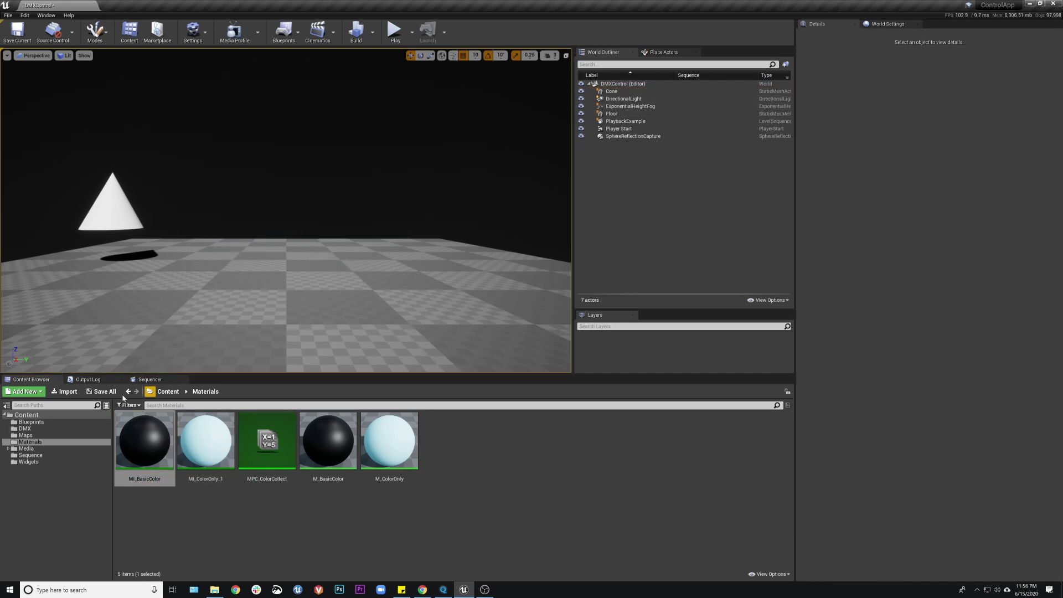
# Step: Place a basic cylinder on the floor, raise it to a Z location of 140, and make it Movable
pyautogui.click(38, 423)
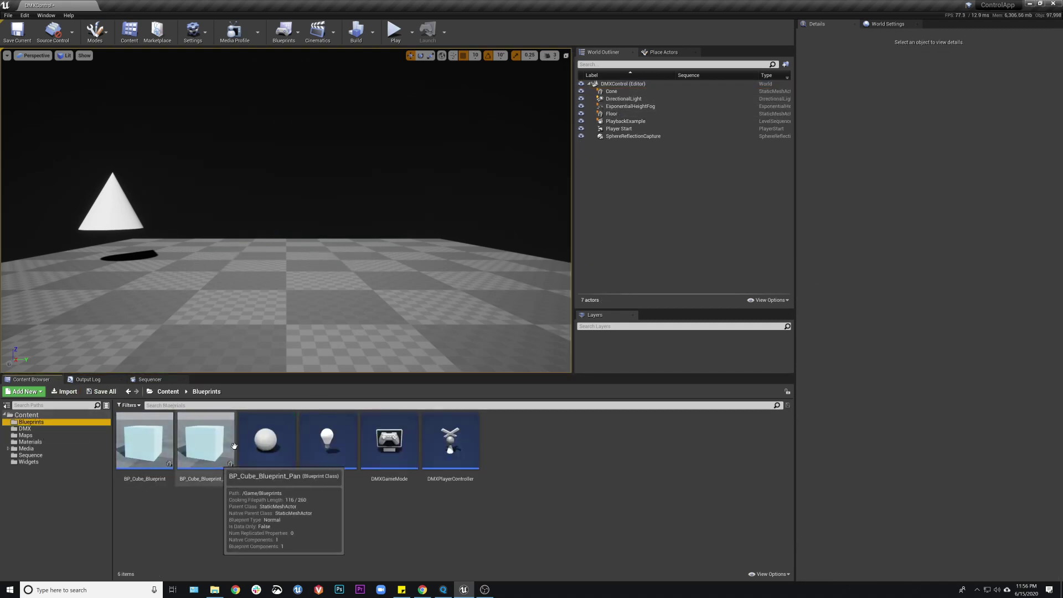
pyautogui.click(664, 52)
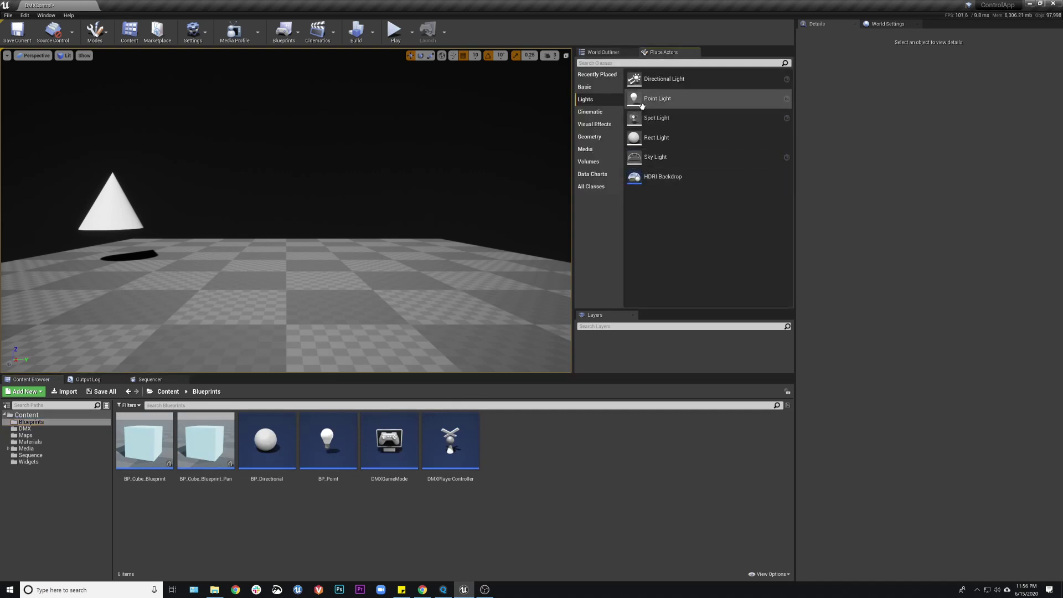
pyautogui.click(597, 87)
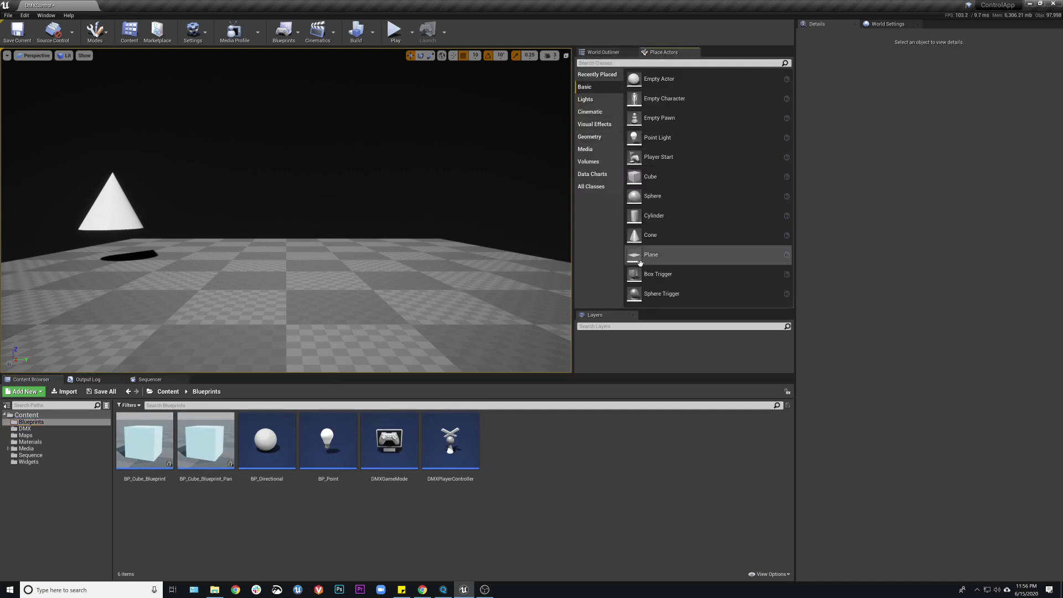
pyautogui.moveTo(654, 216); pyautogui.dragTo(295, 286)
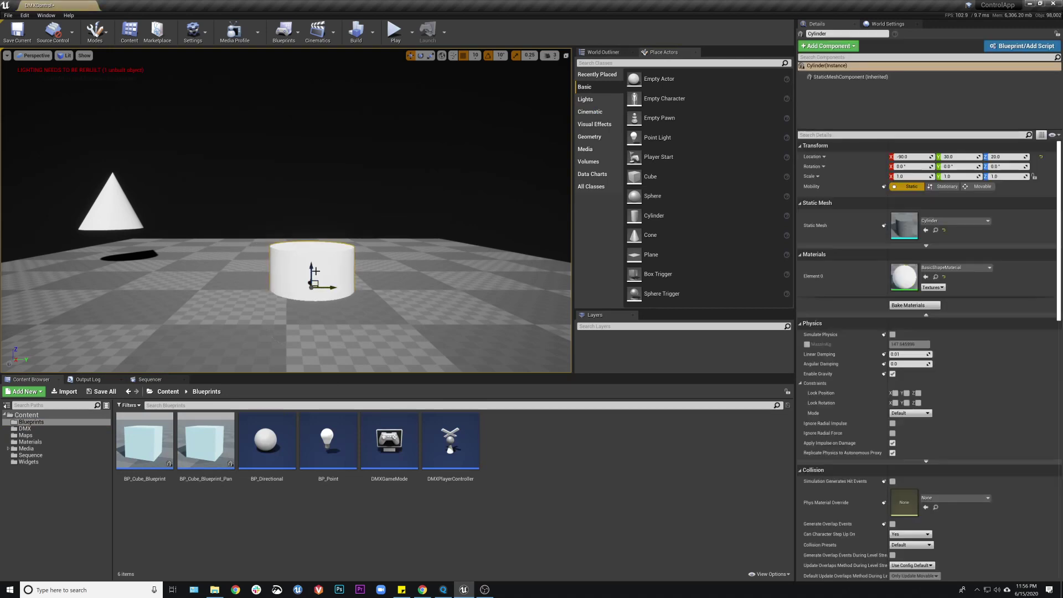
pyautogui.moveTo(1005, 156); pyautogui.dragTo(1013, 156)
pyautogui.click(985, 189)
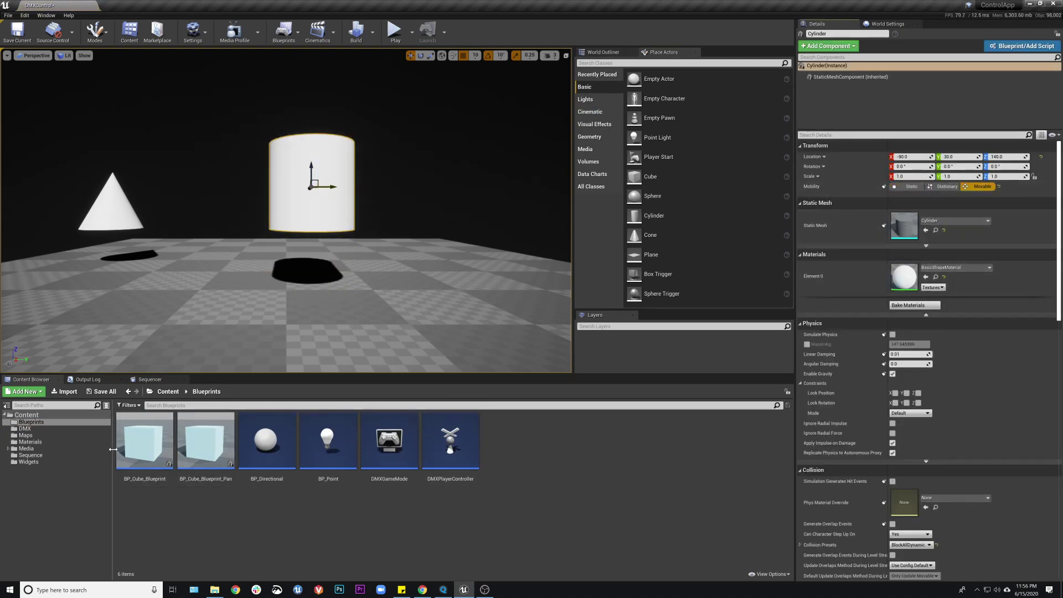
# Step: Apply the MI_BasicColor material instance from the Materials folder to the cylinder
pyautogui.click(30, 441)
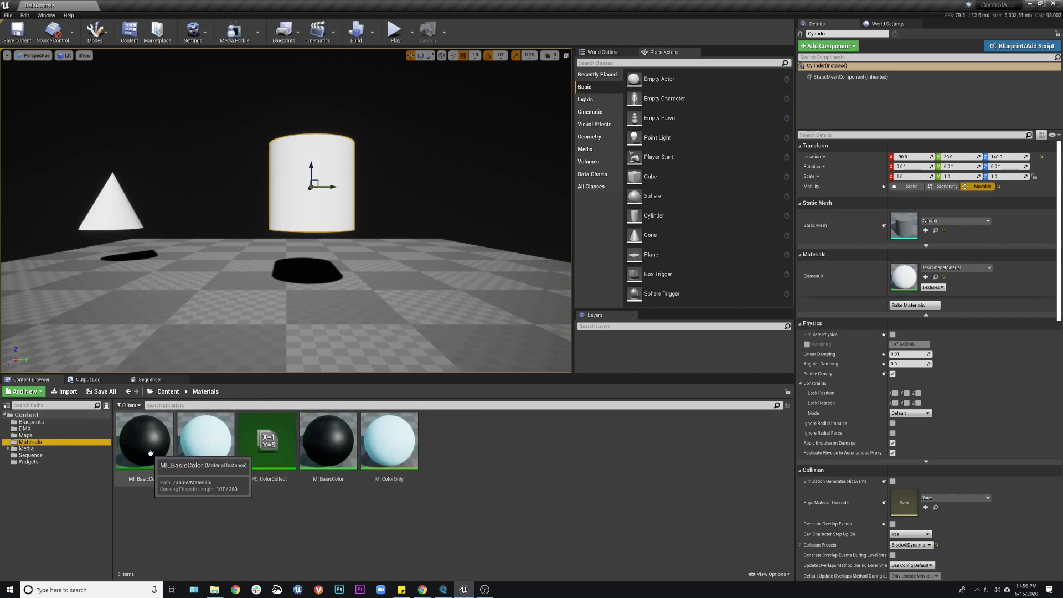
pyautogui.moveTo(129, 453); pyautogui.dragTo(311, 193)
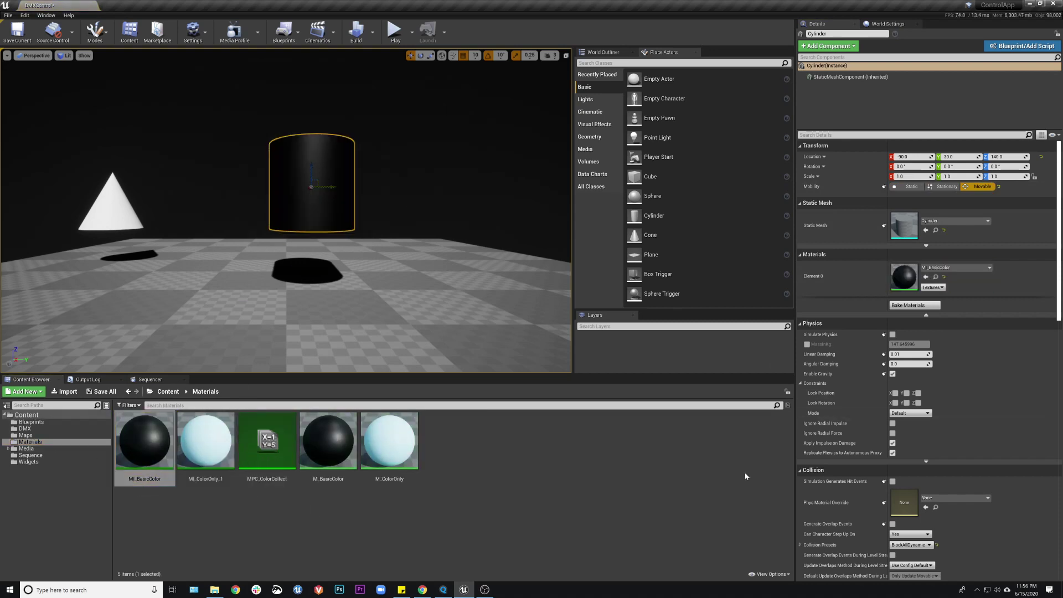
pyautogui.click(500, 442)
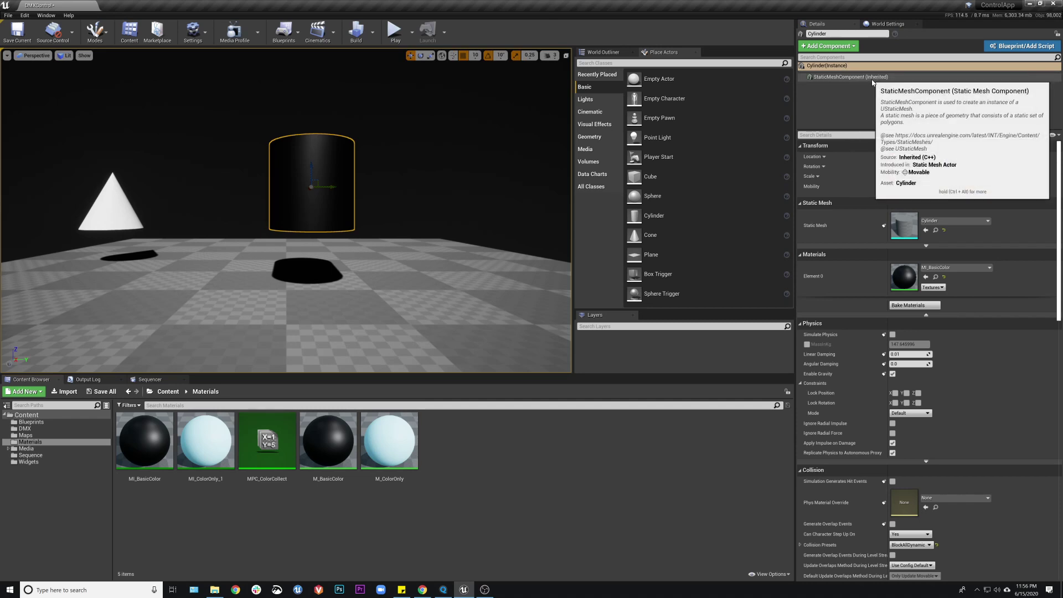
# Step: Inspect the cylinder's static mesh component and delete the cylinder from the level
pyautogui.click(849, 77)
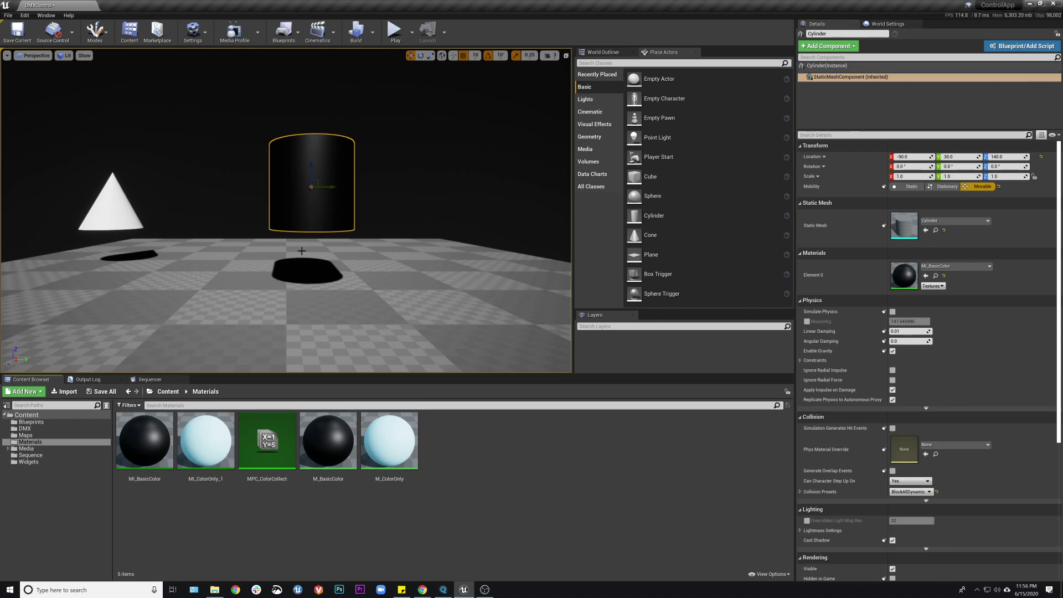
pyautogui.moveTo(354, 266); pyautogui.dragTo(360, 299, button='right')
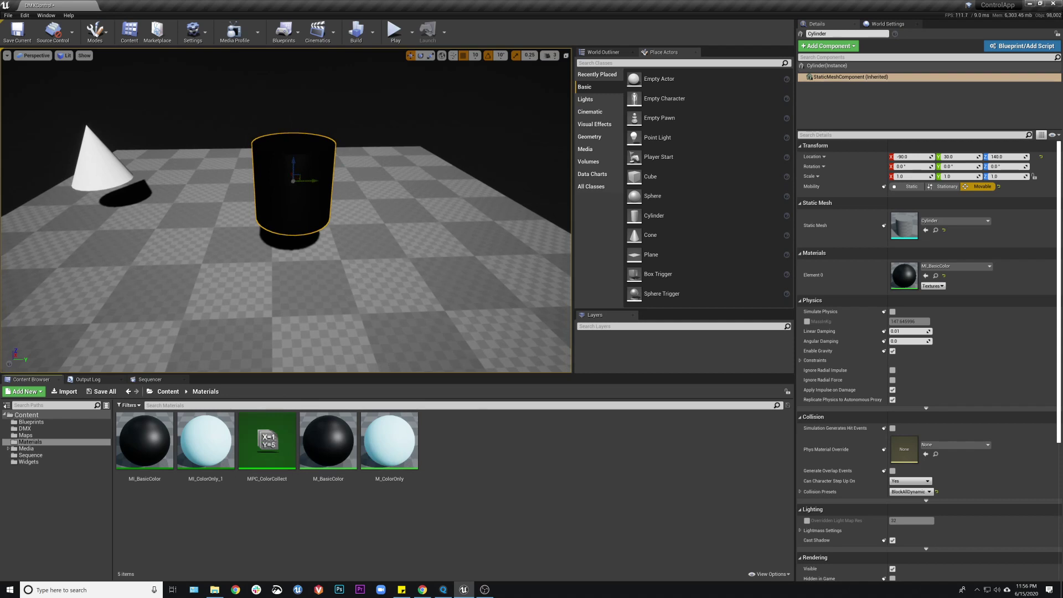
pyautogui.click(361, 102)
pyautogui.click(309, 178)
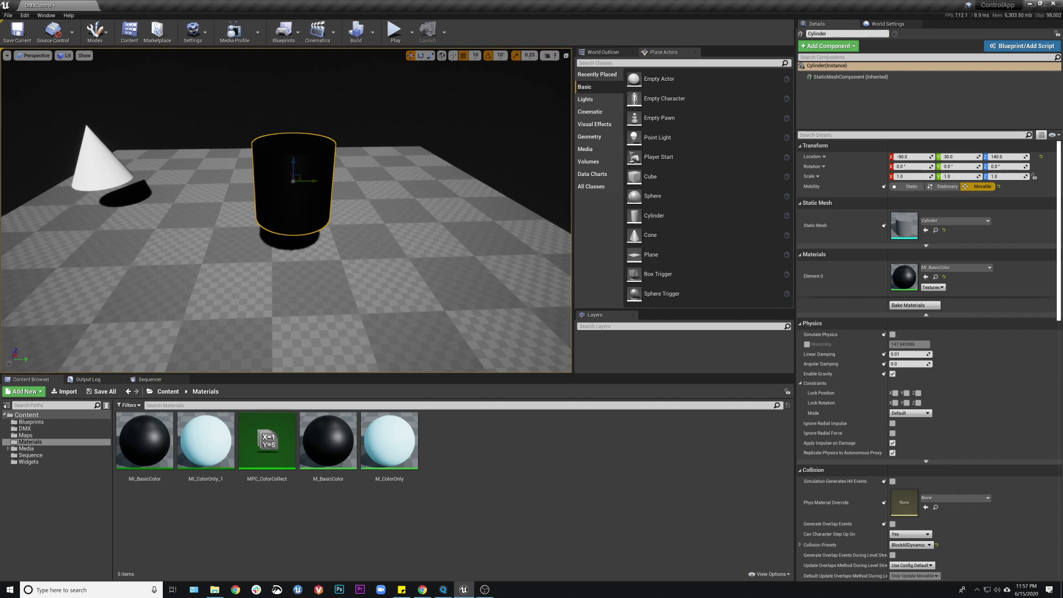
pyautogui.press('Delete')
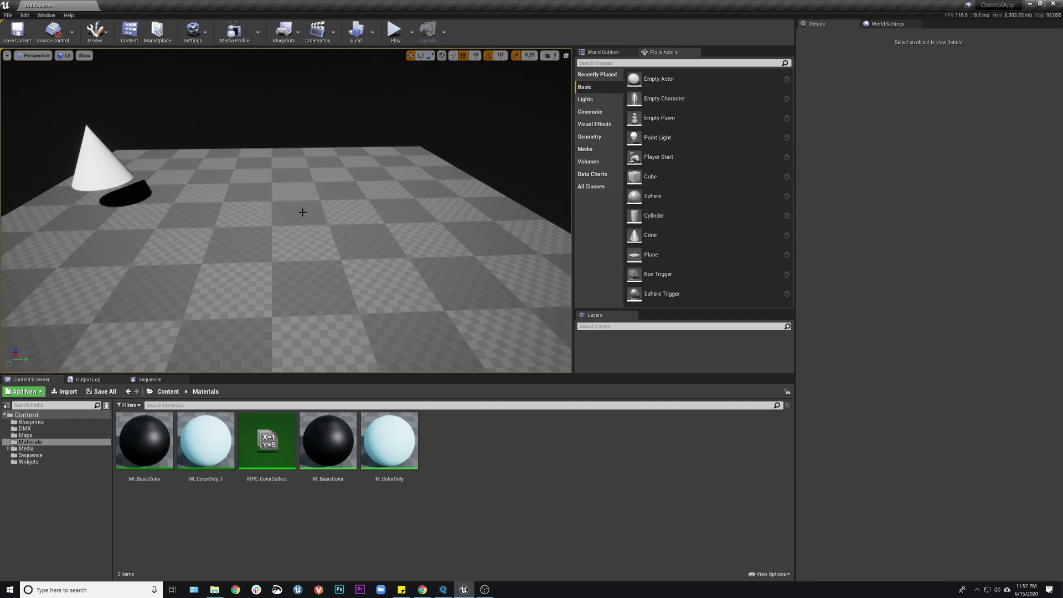
# Step: Place a BP_Cube_Blueprint in the middle of the level and apply the MI_BasicColor material instance to it
pyautogui.click(31, 422)
pyautogui.moveTo(145, 443); pyautogui.dragTo(271, 185)
pyautogui.click(30, 442)
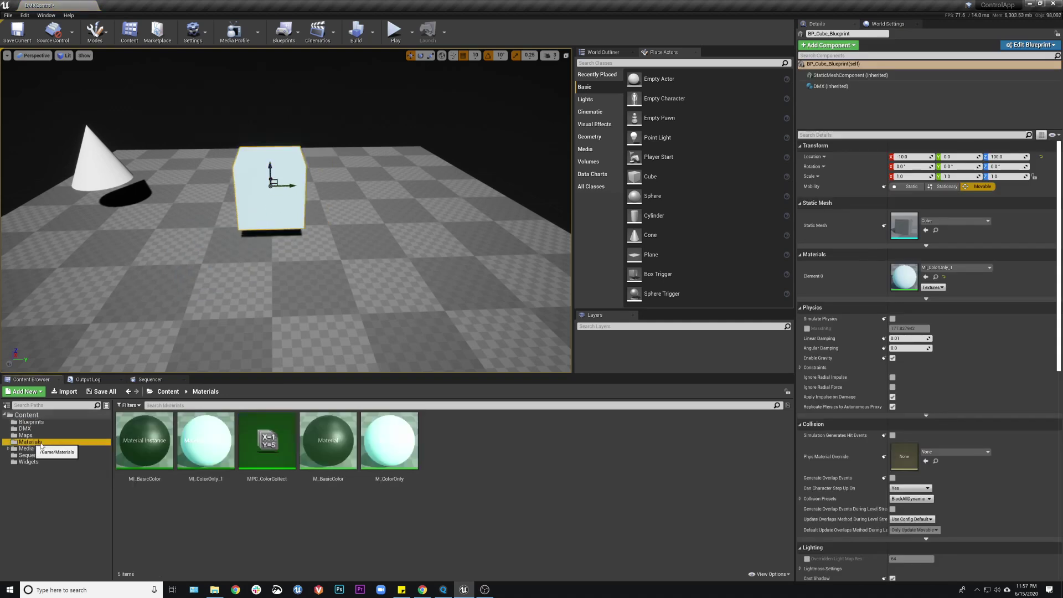
pyautogui.moveTo(144, 443); pyautogui.dragTo(275, 222)
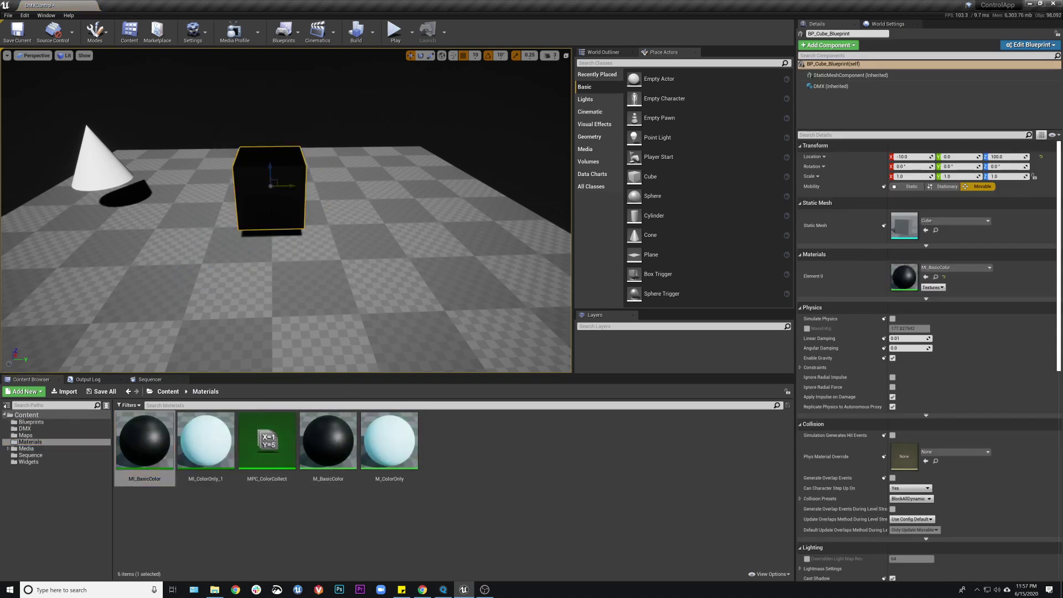
# Step: Set the cube's DMX component to use ListenLibrary with the RGB_2 fixture patch
pyautogui.click(831, 87)
pyautogui.click(953, 173)
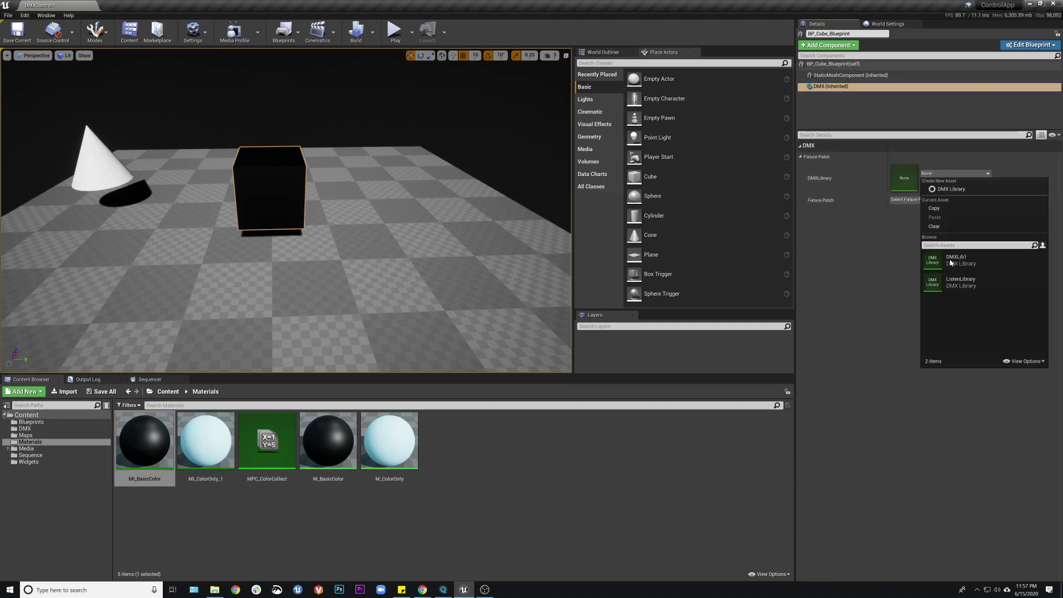
pyautogui.click(976, 283)
pyautogui.click(931, 201)
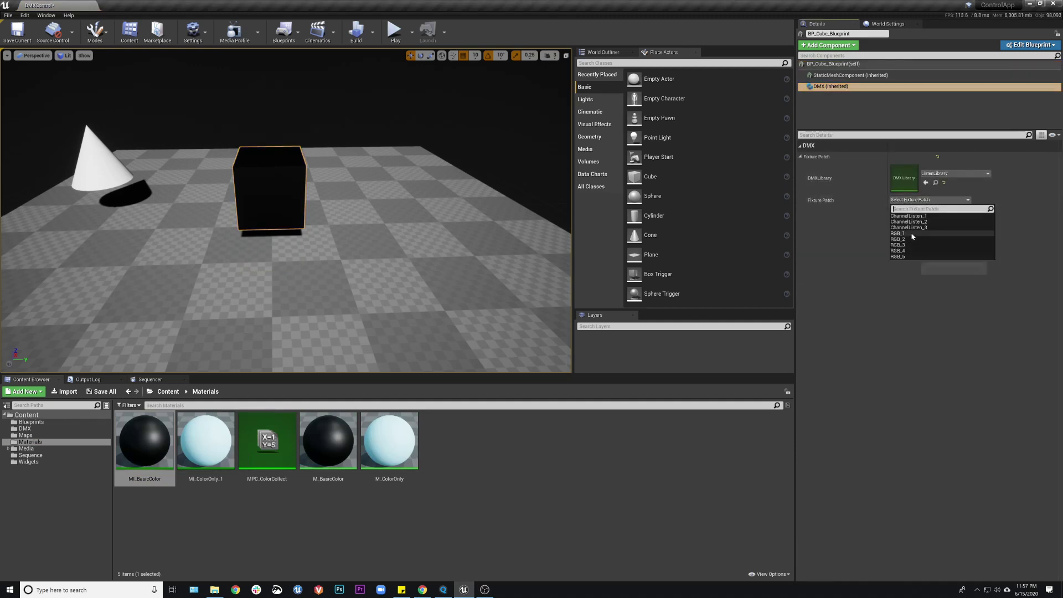
pyautogui.click(914, 245)
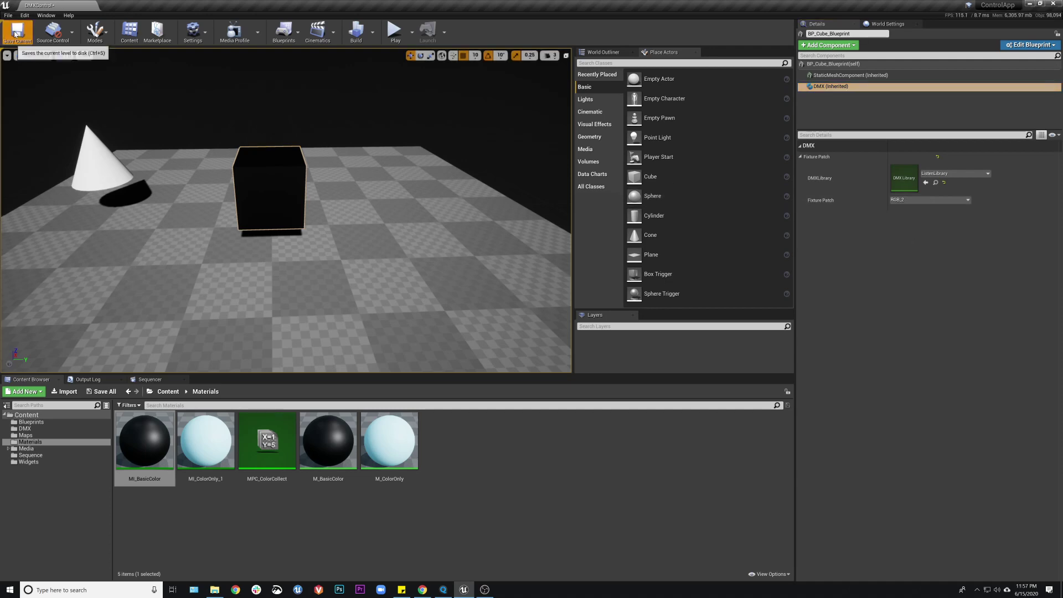
# Step: With the level playing, switch to MagicQ and try the Red and Amber colours on the RGB2 group
pyautogui.click(443, 589)
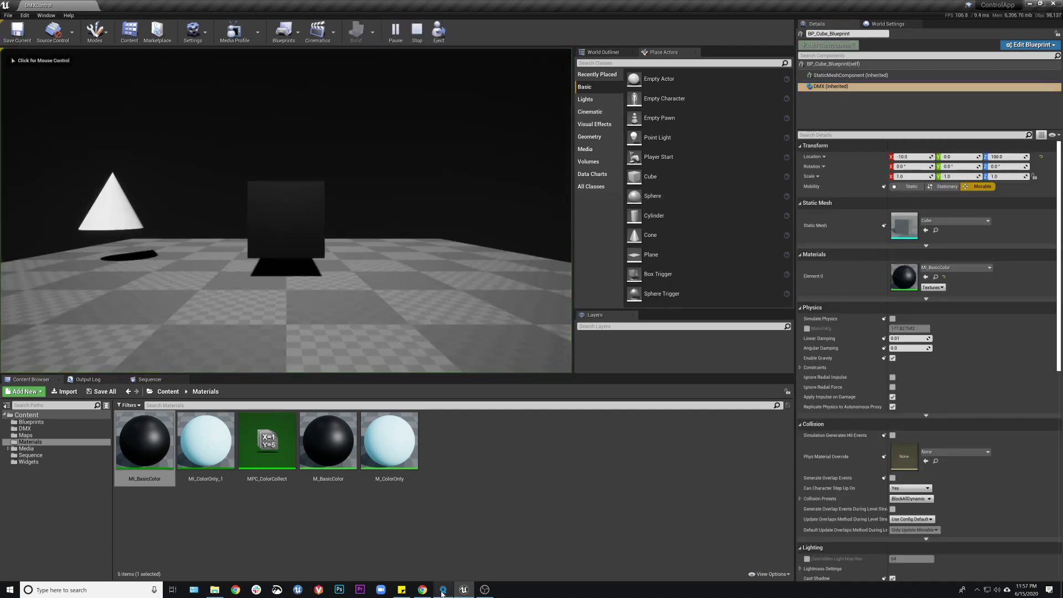
pyautogui.moveTo(391, 276); pyautogui.dragTo(551, 171)
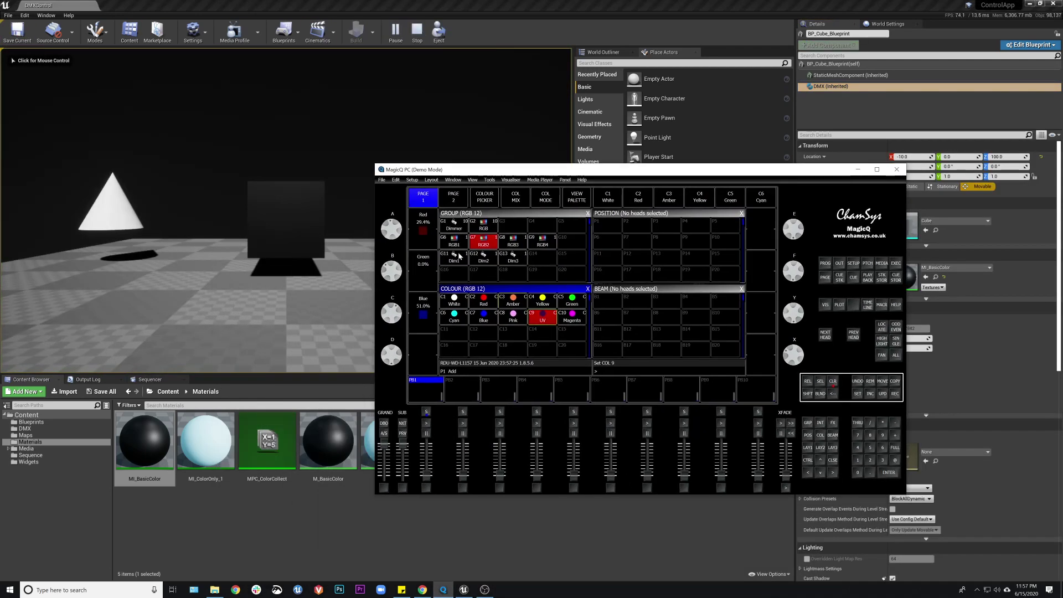
pyautogui.click(479, 245)
pyautogui.click(484, 306)
pyautogui.click(515, 306)
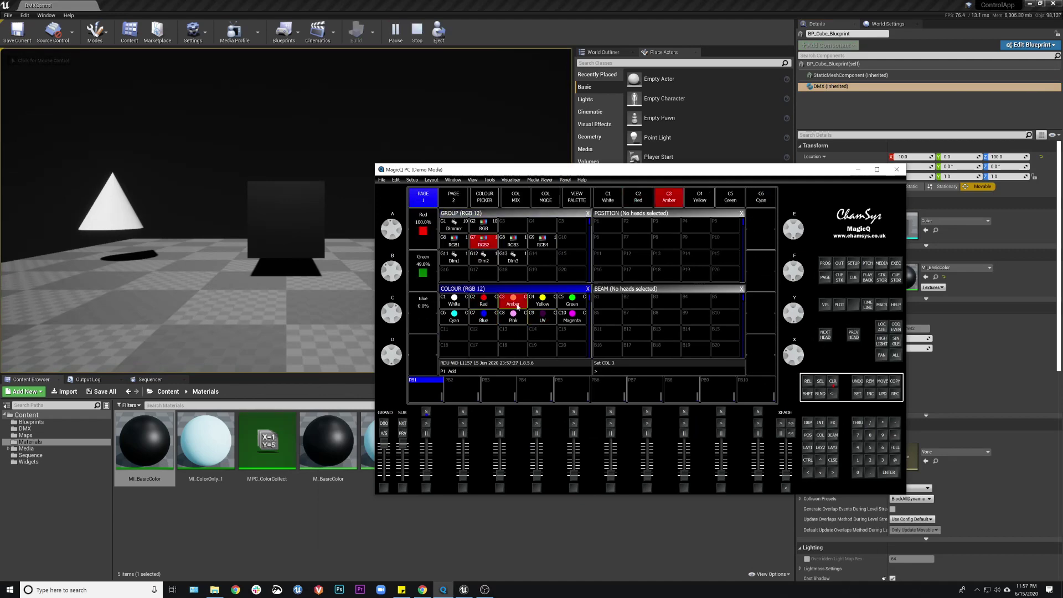
# Step: Clear the MagicQ programmer, minimise its window, and stop the play session in Unreal
pyautogui.click(833, 382)
pyautogui.click(857, 169)
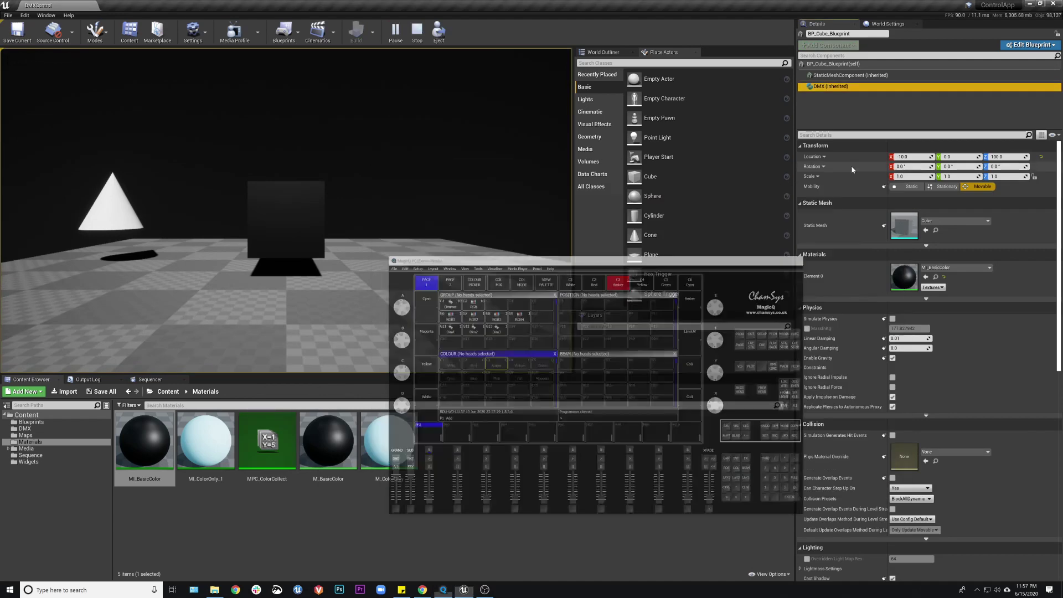
pyautogui.click(417, 30)
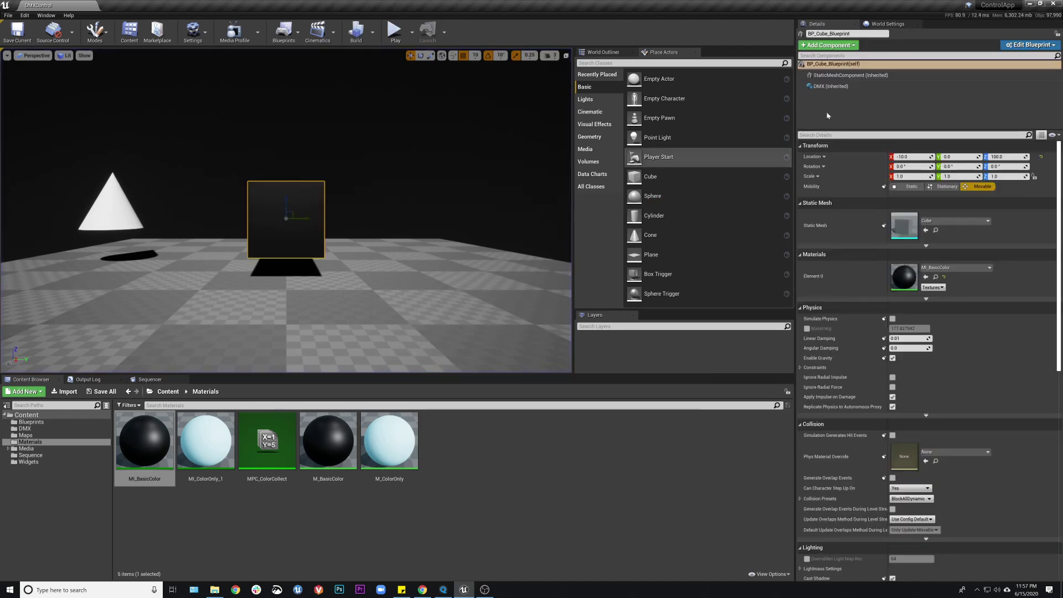
# Step: Open BP_Cube_Blueprint from the Blueprints folder and bring its vector parameter nodes into view in the Event Graph
pyautogui.click(850, 74)
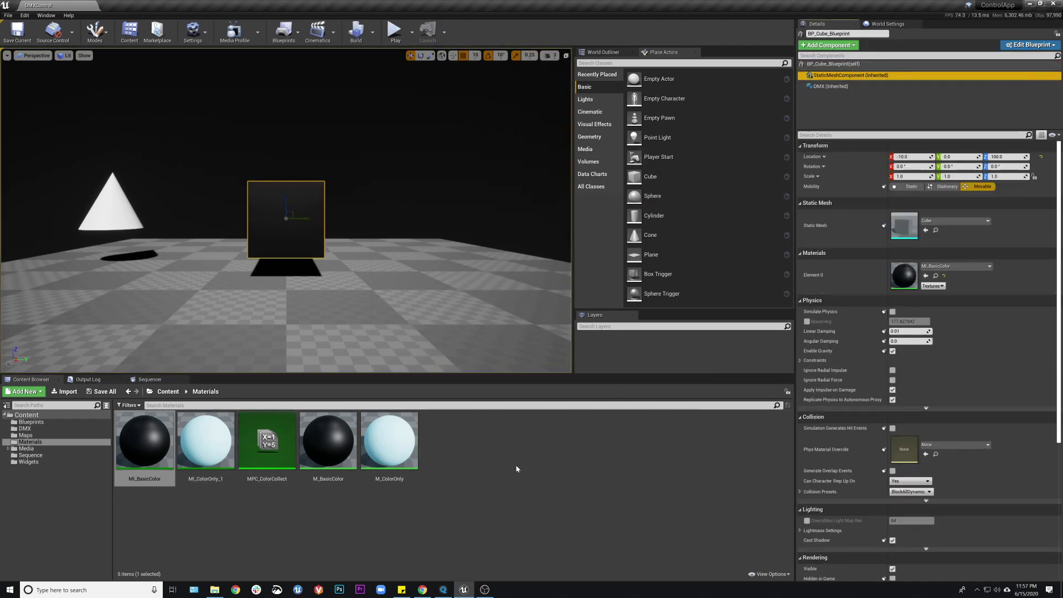
pyautogui.click(517, 469)
pyautogui.click(31, 422)
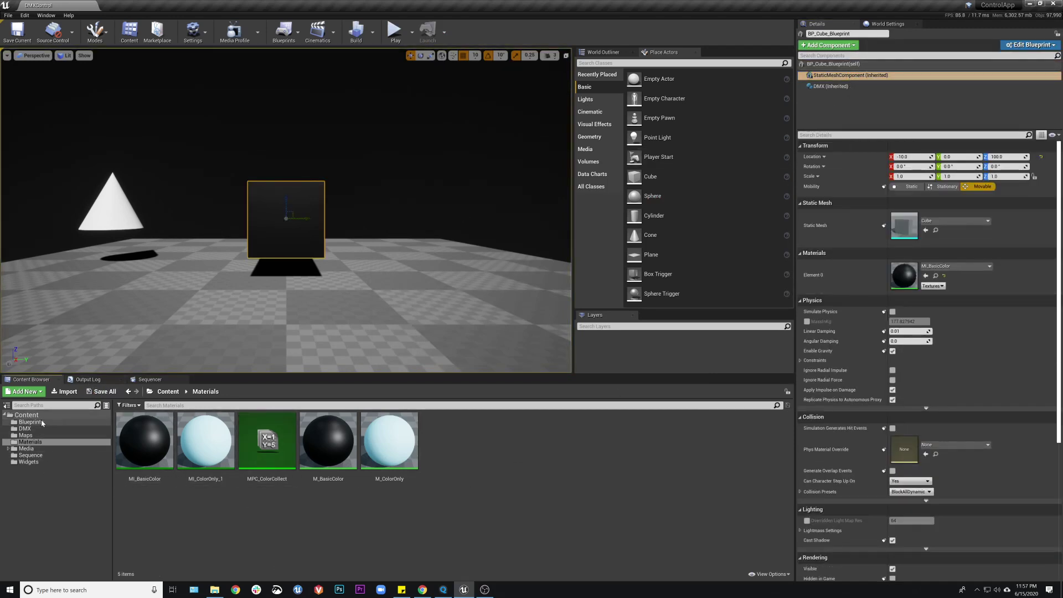
pyautogui.doubleClick(144, 440)
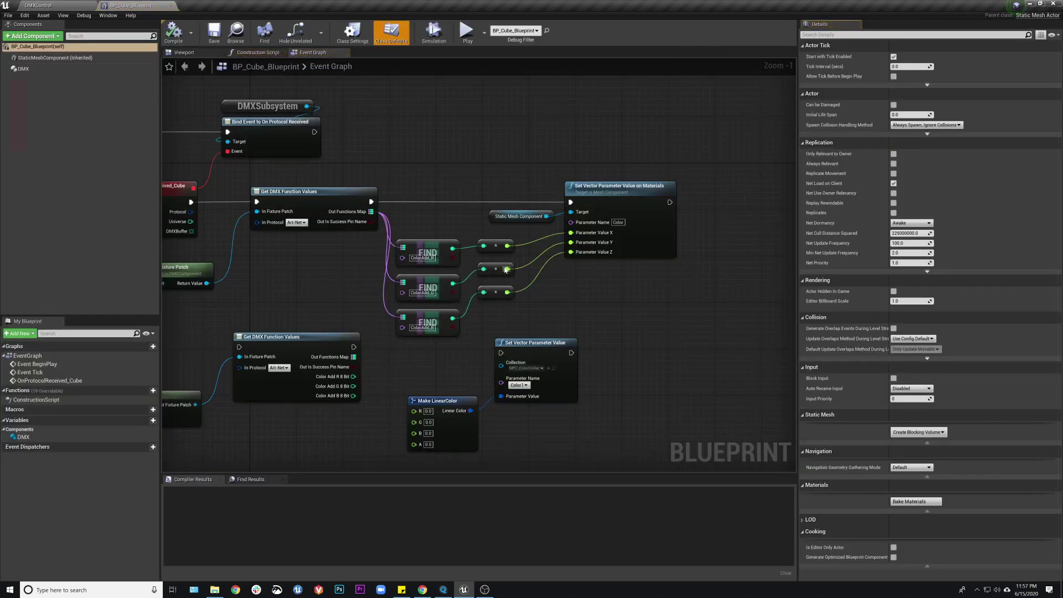
pyautogui.moveTo(525, 279); pyautogui.dragTo(598, 251, button='right')
pyautogui.moveTo(640, 308); pyautogui.dragTo(621, 272, button='right')
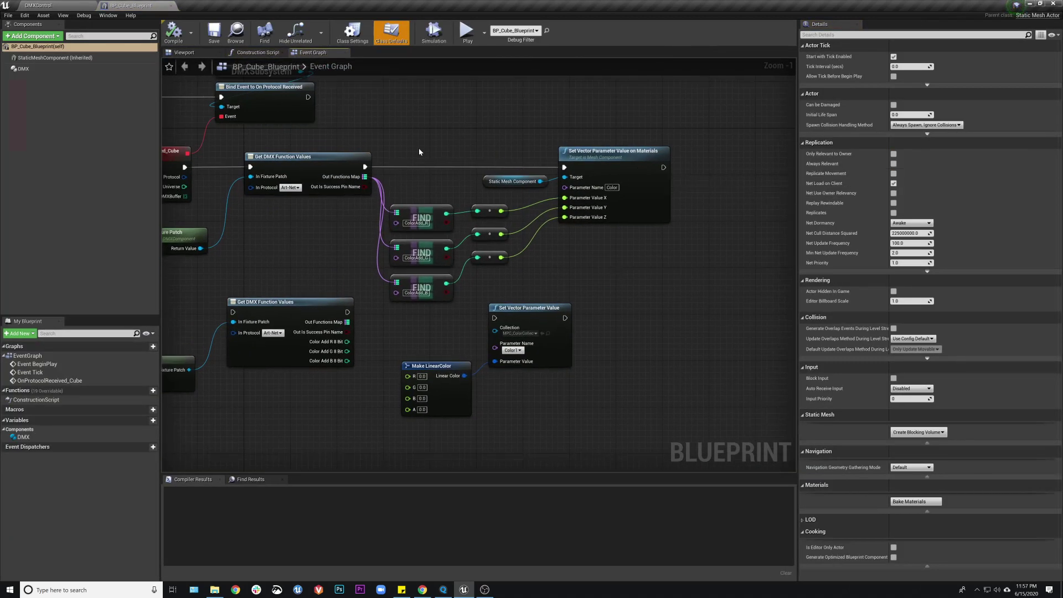
# Step: Move the Make LinearColor and Set Vector Parameter Value nodes together to beneath Set Vector Parameter Value on Materials
pyautogui.moveTo(434, 316); pyautogui.dragTo(535, 401)
pyautogui.click(711, 330)
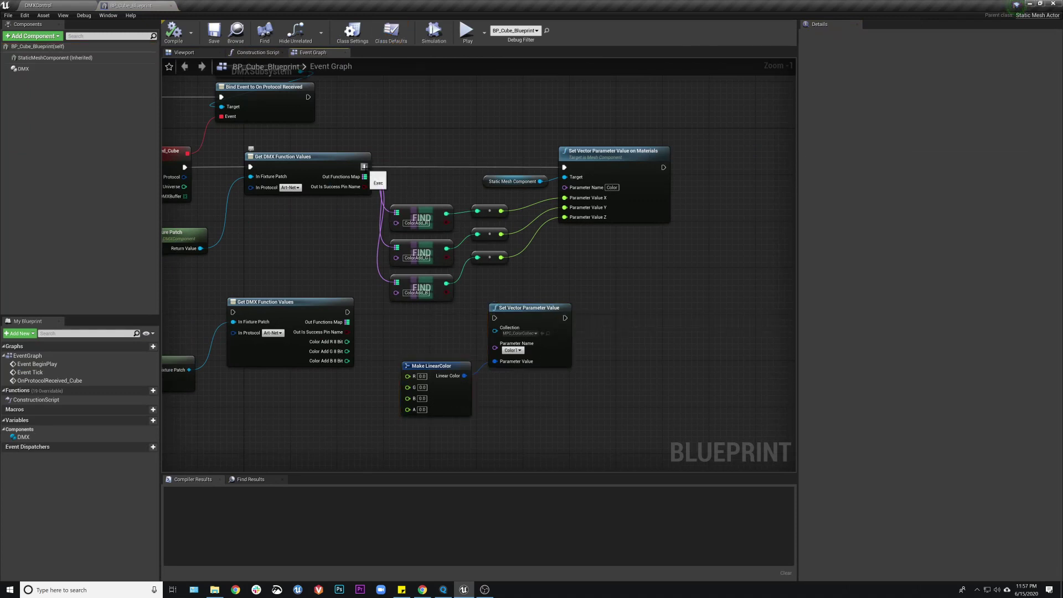
pyautogui.moveTo(437, 327); pyautogui.dragTo(546, 451)
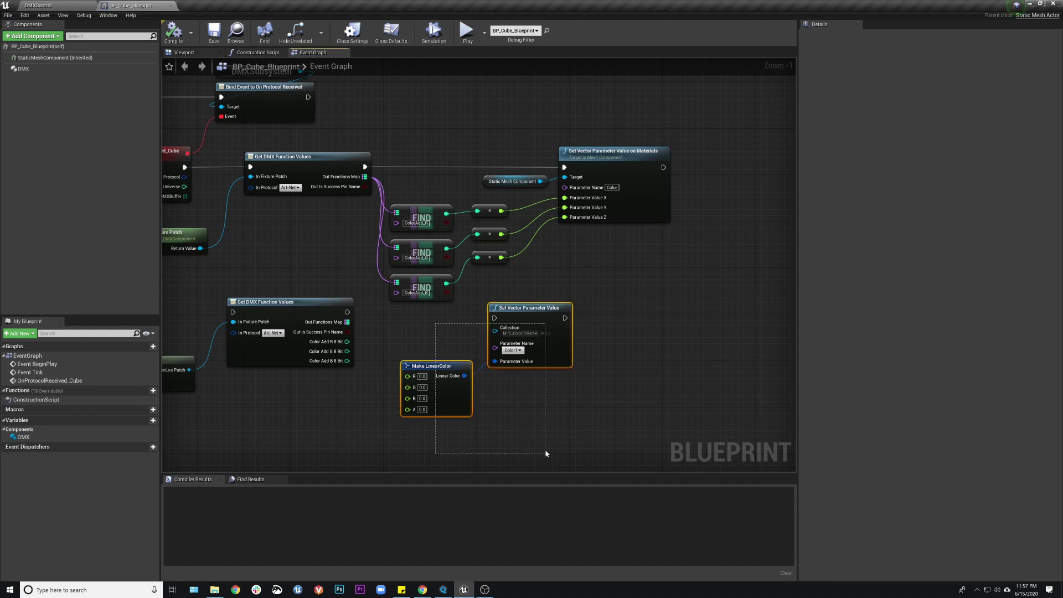
pyautogui.moveTo(526, 308); pyautogui.dragTo(608, 279)
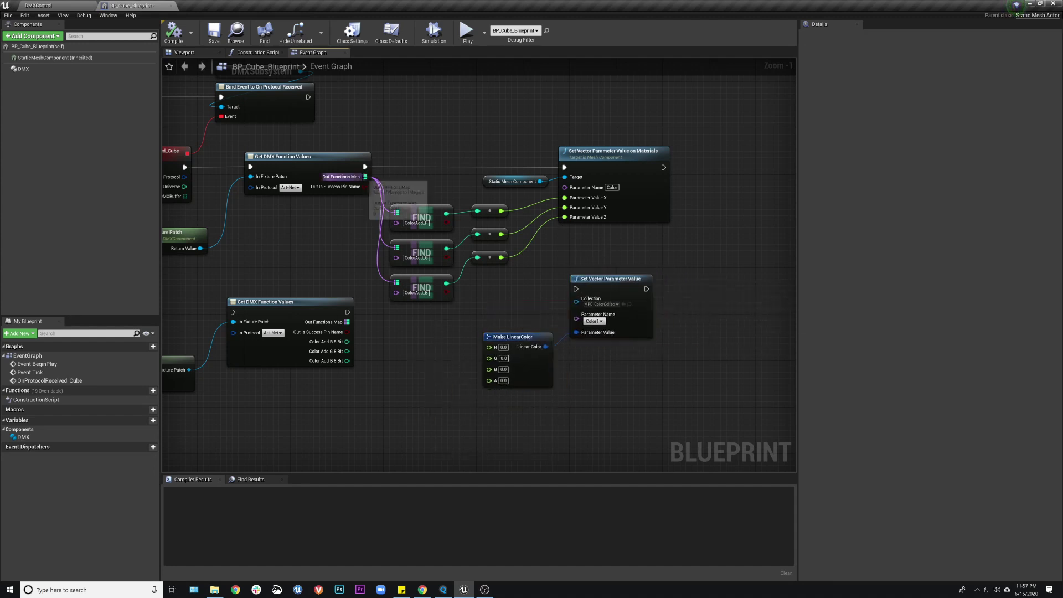
# Step: Wire the three converted colour values into R, G and B of Make LinearColor, and reposition it and Set Vector Parameter Value
pyautogui.moveTo(501, 211); pyautogui.dragTo(489, 346)
pyautogui.moveTo(501, 234); pyautogui.dragTo(489, 356)
pyautogui.moveTo(501, 257); pyautogui.dragTo(489, 366)
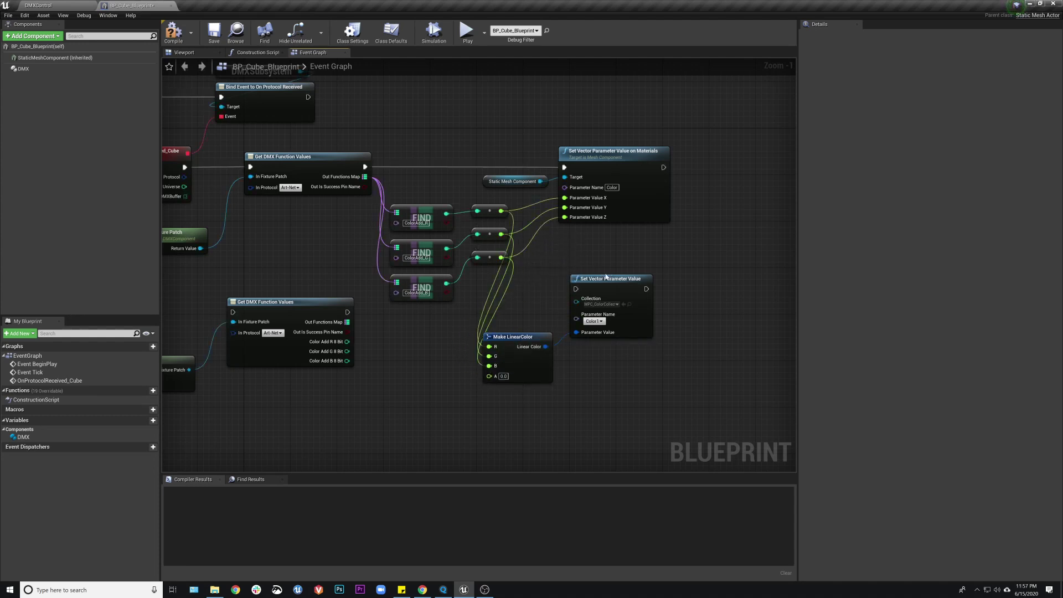
pyautogui.moveTo(606, 277); pyautogui.dragTo(675, 277)
pyautogui.moveTo(534, 336); pyautogui.dragTo(592, 278)
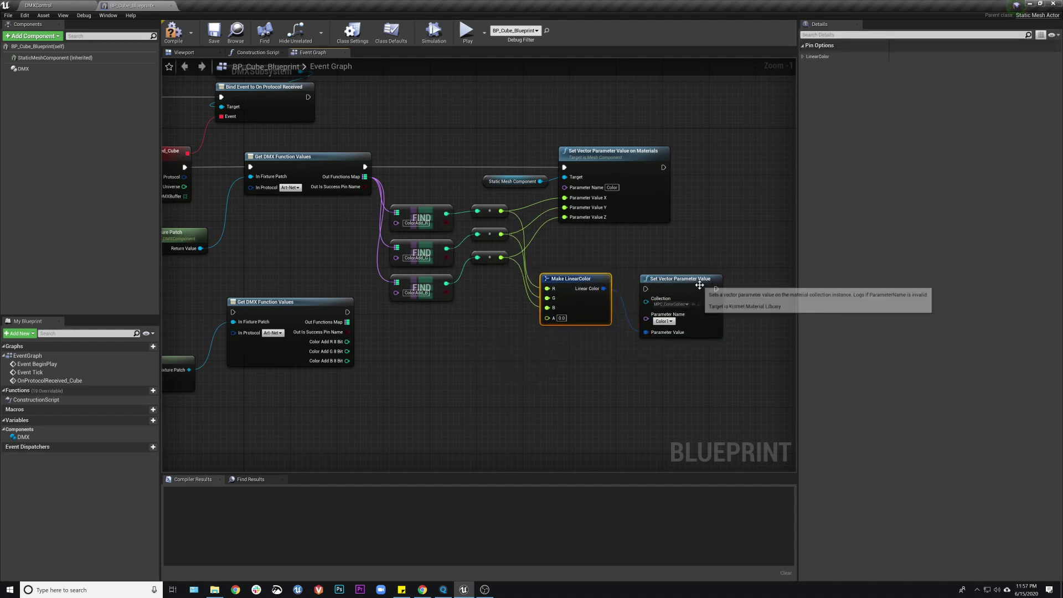
pyautogui.moveTo(699, 285); pyautogui.dragTo(689, 250)
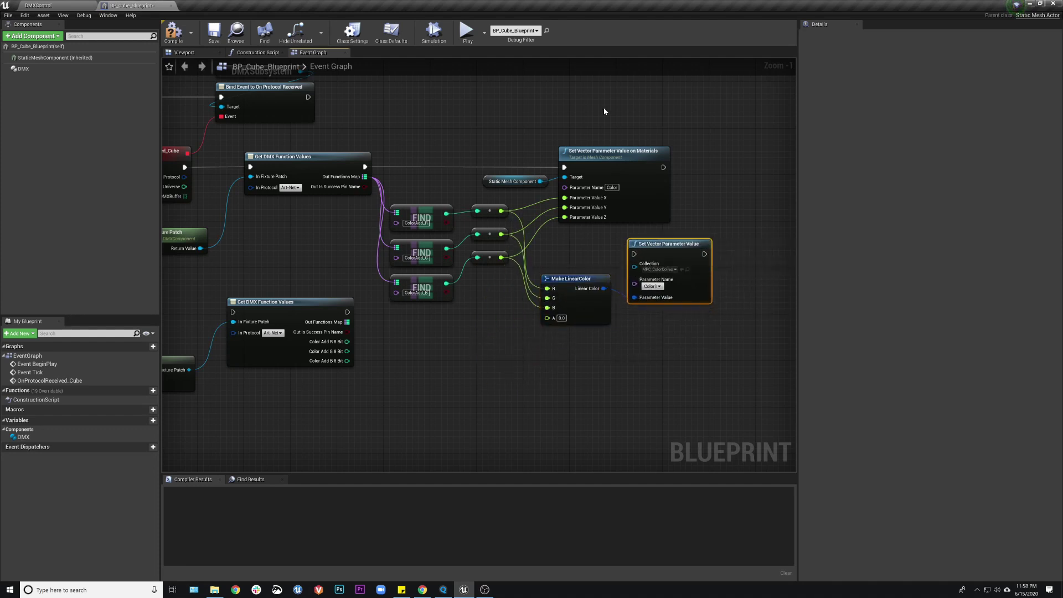
# Step: Compare the two vector parameter nodes and search the blueprint actions for "set vect" without adding a node
pyautogui.click(571, 151)
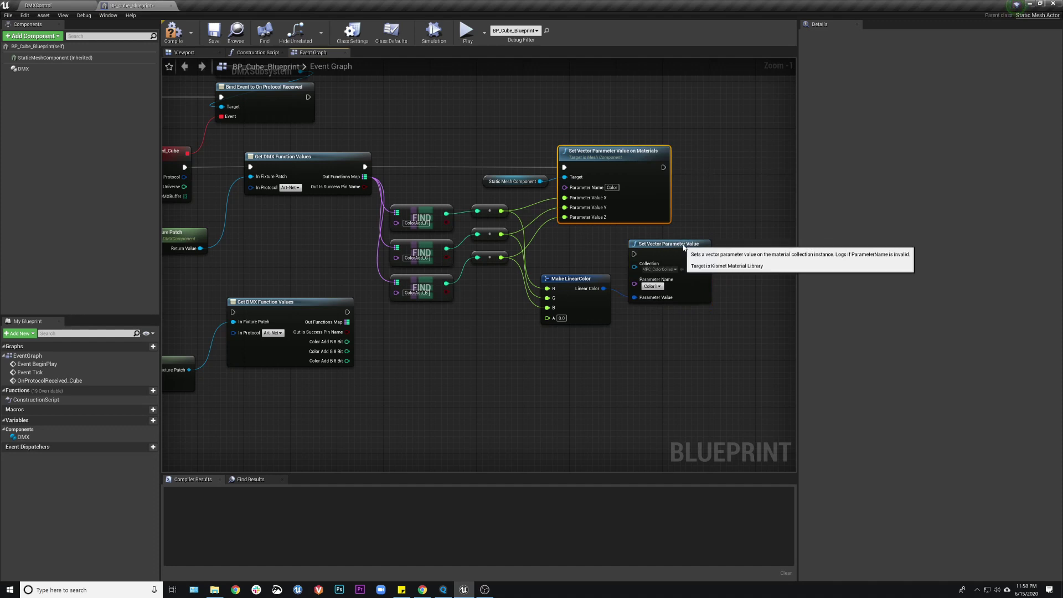
pyautogui.click(637, 245)
pyautogui.moveTo(637, 245); pyautogui.dragTo(574, 228, button='right')
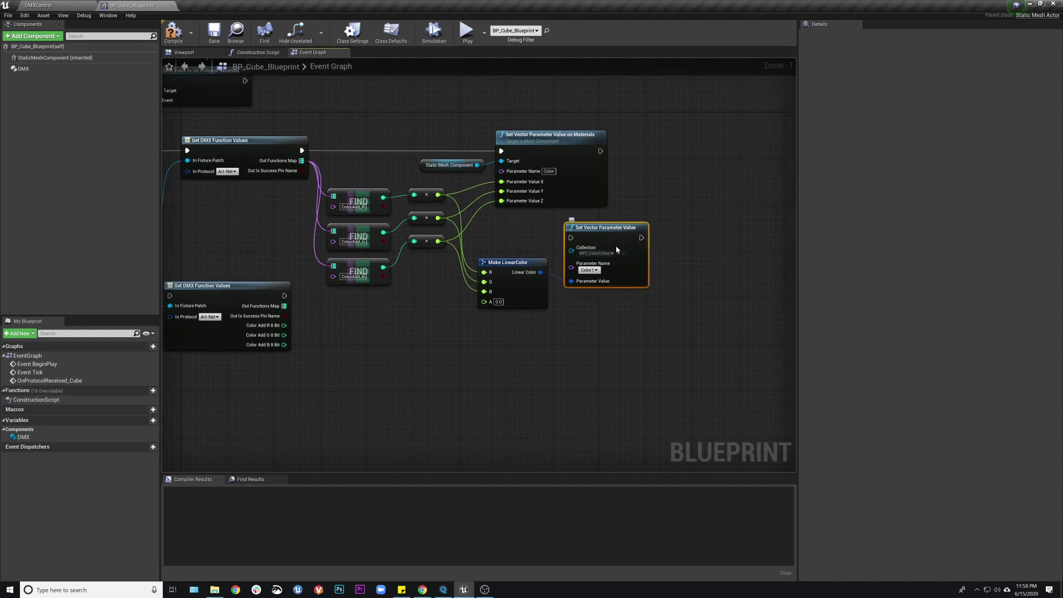
pyautogui.rightClick(562, 335)
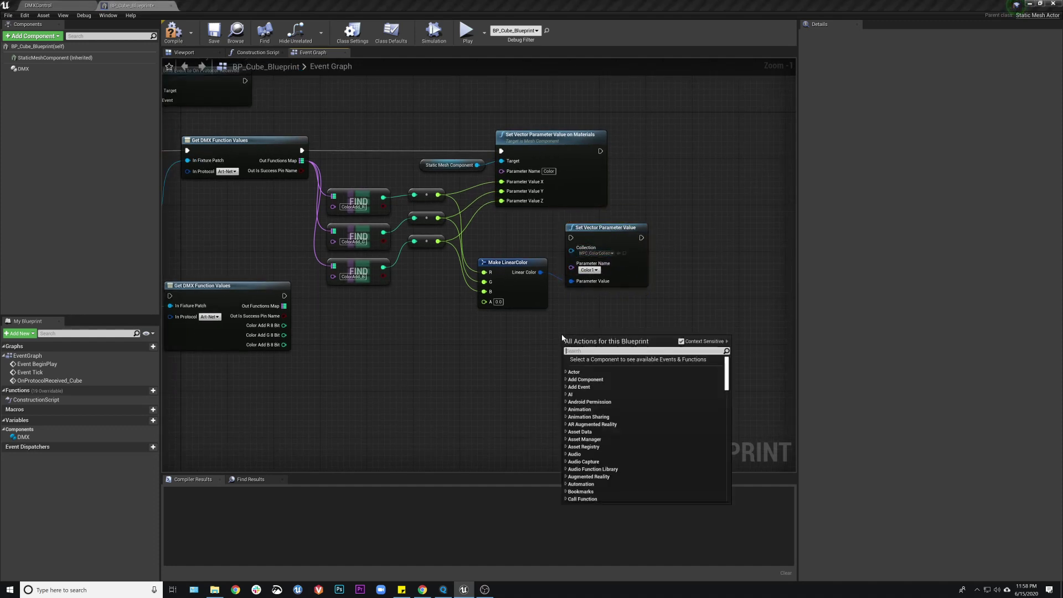
pyautogui.write('set vect')
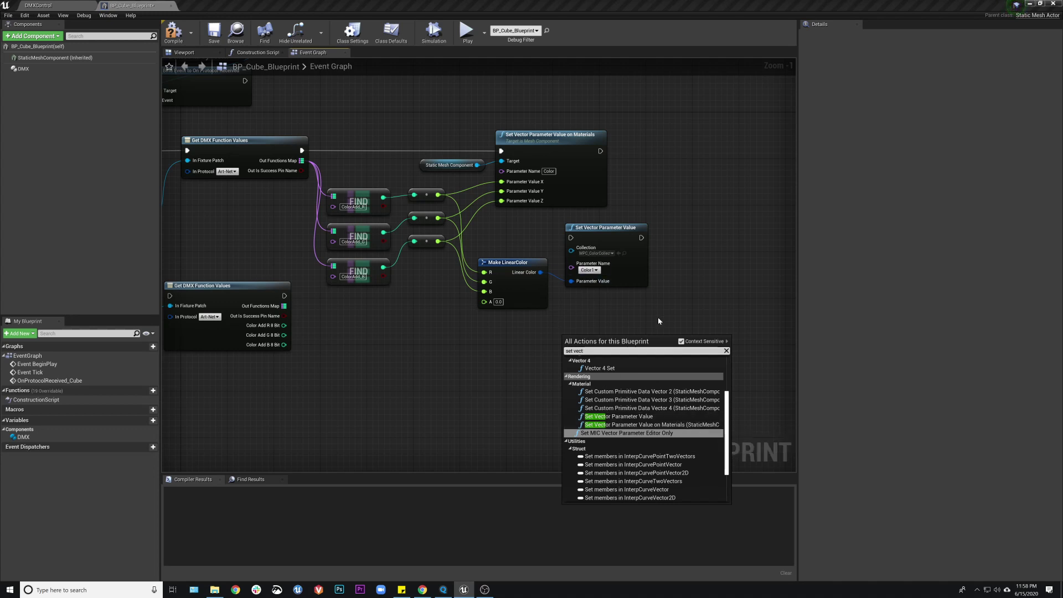
pyautogui.click(640, 320)
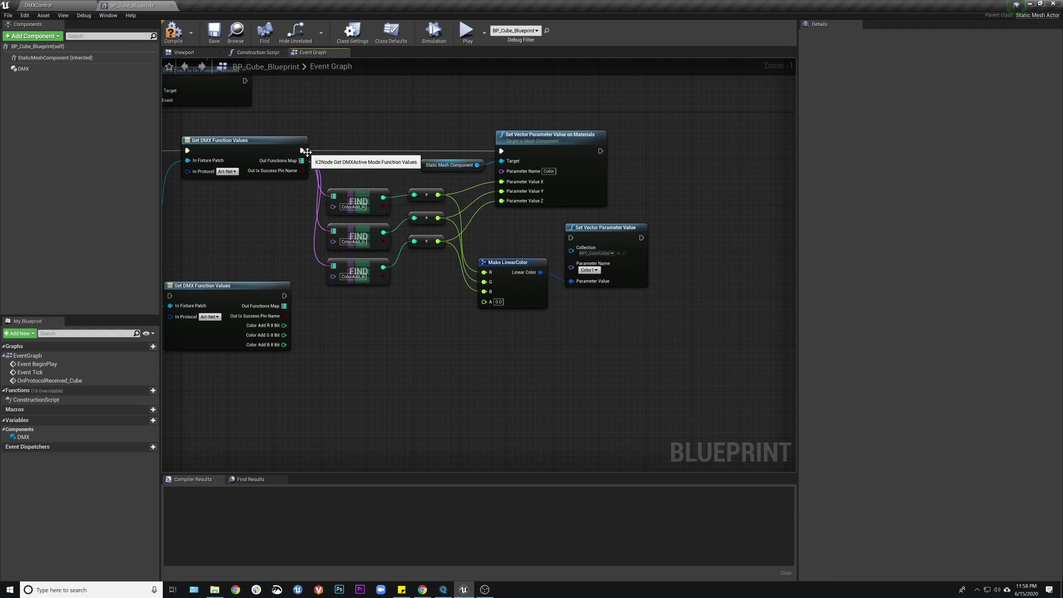
# Step: Reroute the execution output of the upper Get DMX Function Values node to Set Vector Parameter Value and compile the blueprint
pyautogui.moveTo(302, 151); pyautogui.dragTo(569, 237)
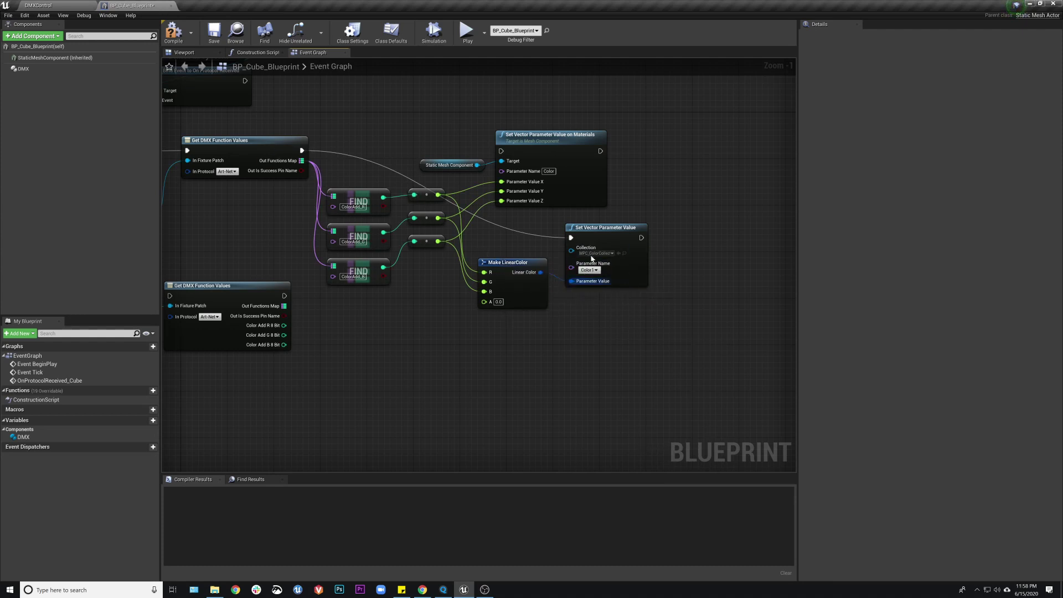
pyautogui.moveTo(500, 248); pyautogui.dragTo(557, 258, button='right')
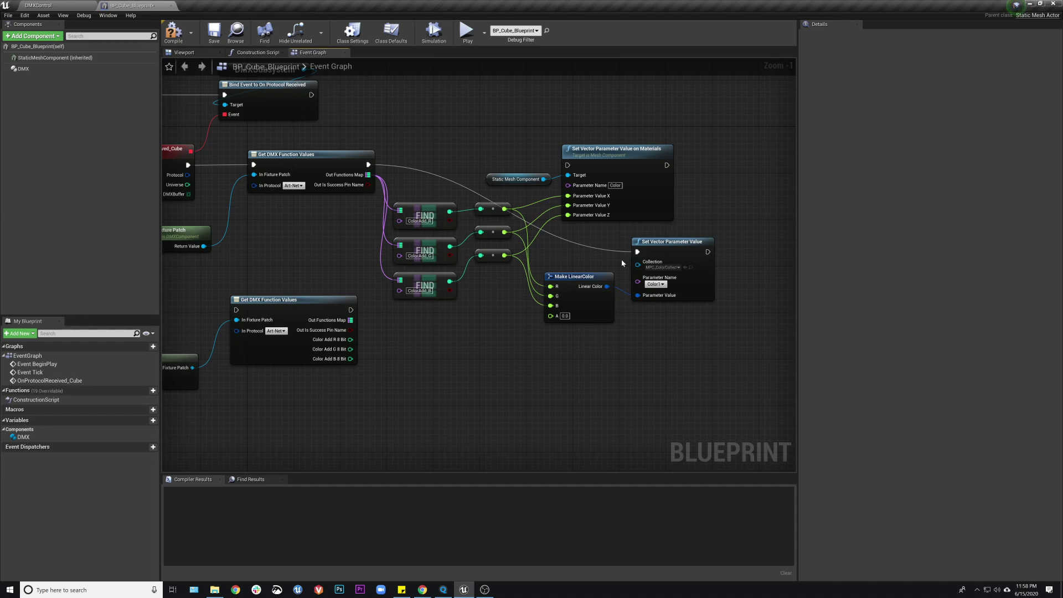
pyautogui.click(174, 32)
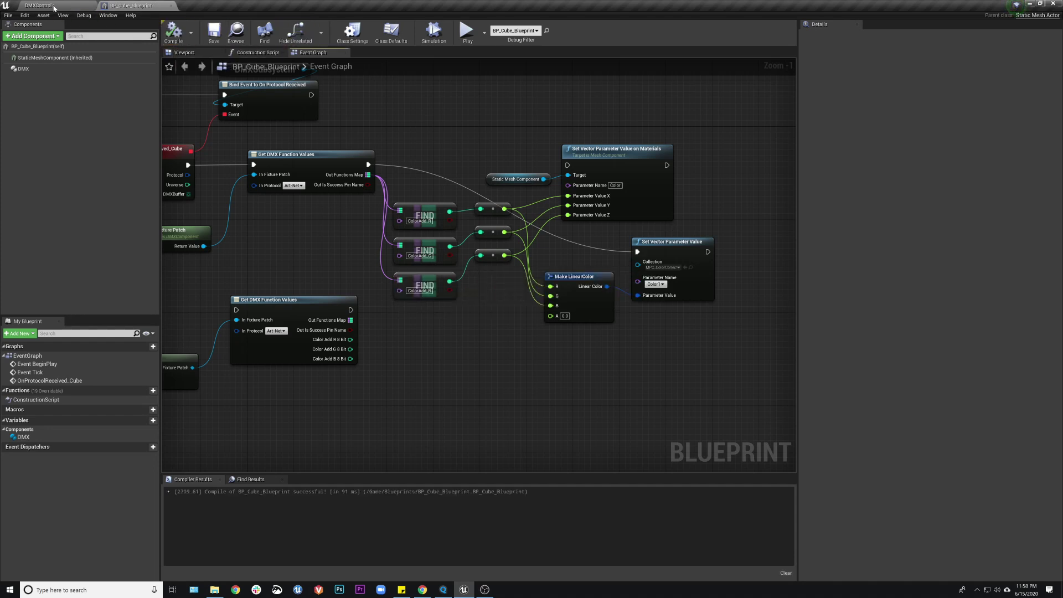
# Step: Return to the DMXControl level, deselect the cube and start a play session
pyautogui.click(54, 8)
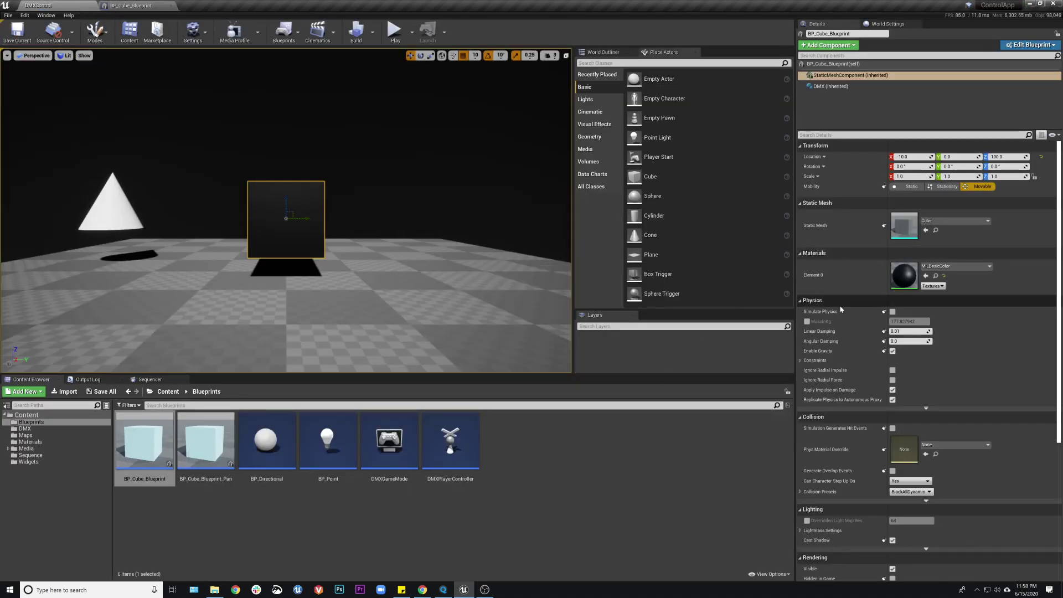
pyautogui.click(569, 437)
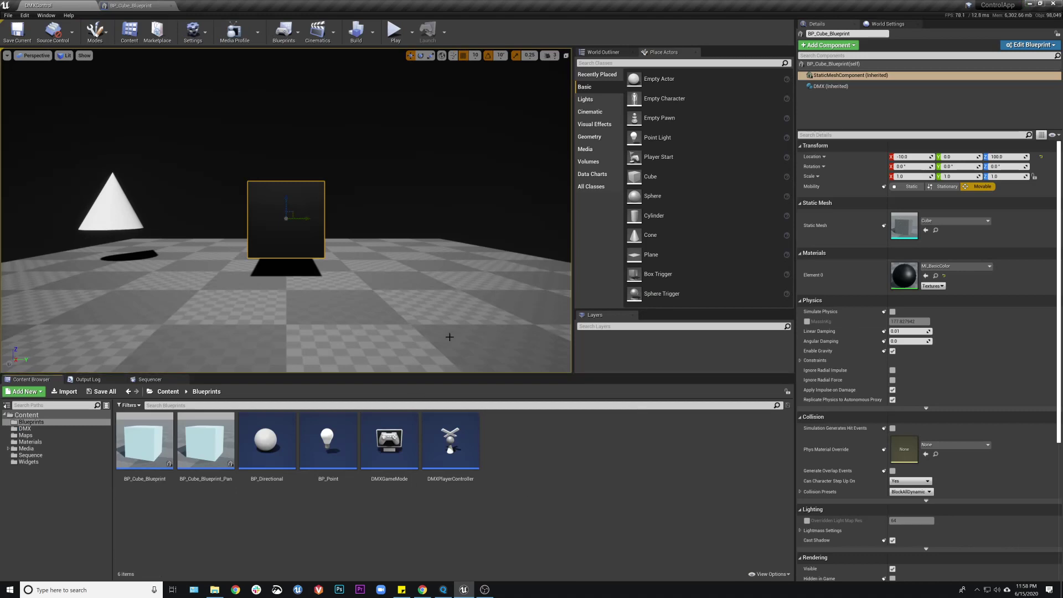
pyautogui.click(349, 111)
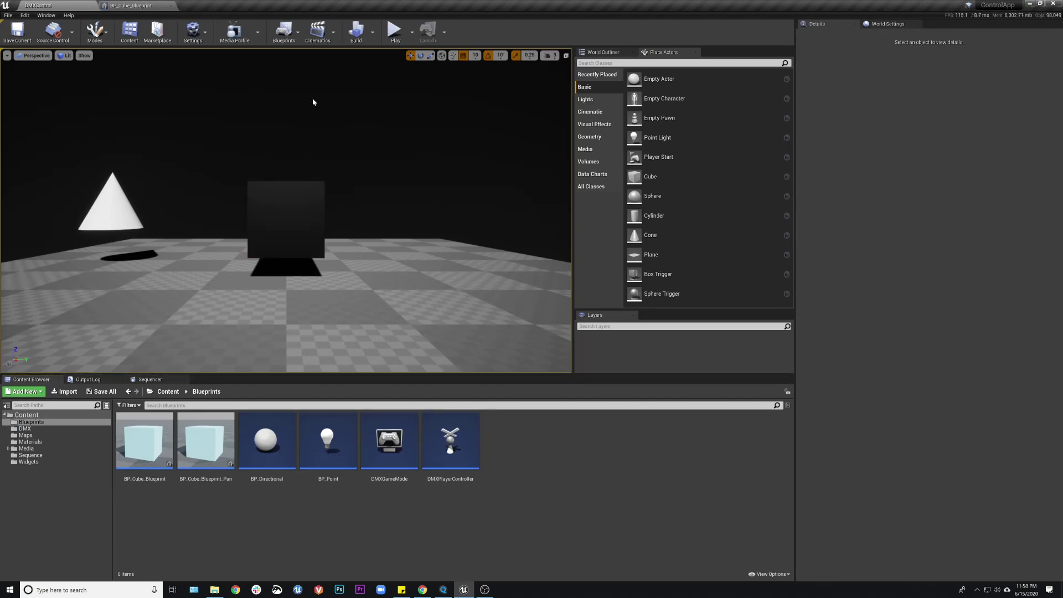
pyautogui.click(396, 30)
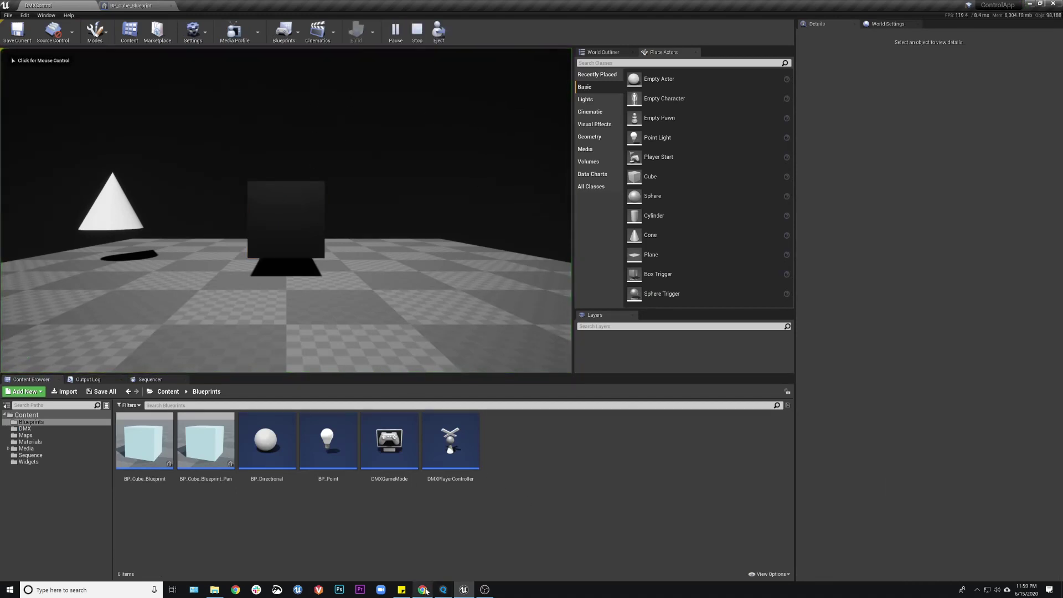
# Step: Switch to MagicQ, try the Pink and UV colours on the RGB2 group, and move its window clear of the viewport
pyautogui.click(443, 590)
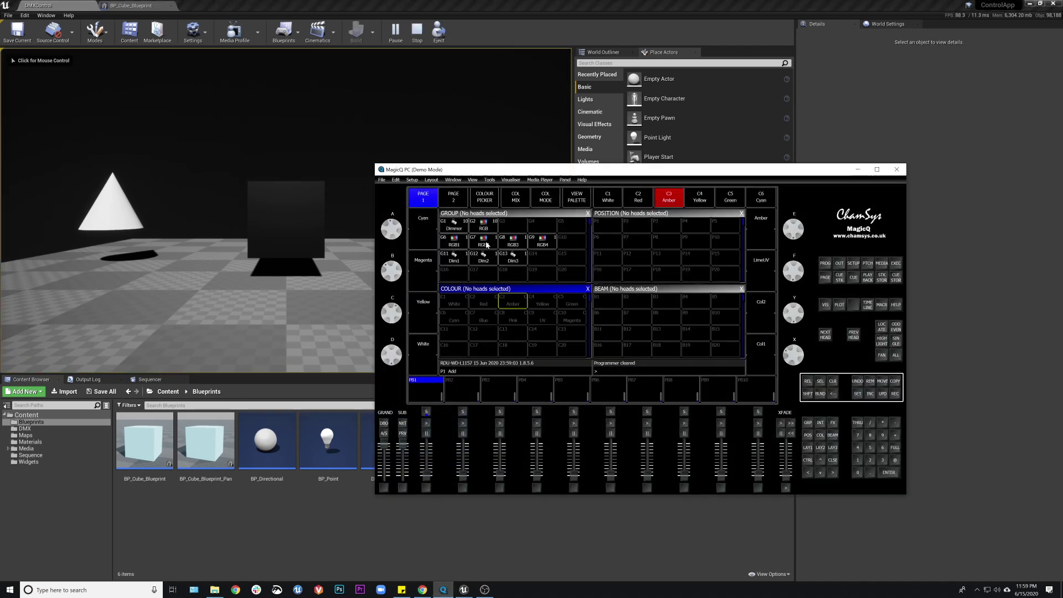
pyautogui.click(487, 245)
pyautogui.click(527, 304)
pyautogui.click(527, 305)
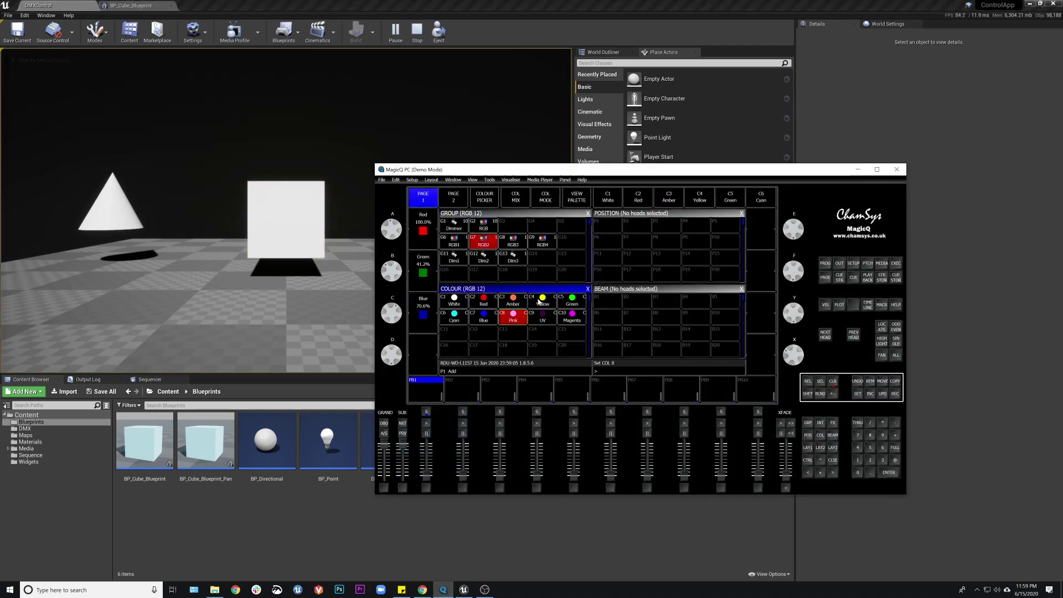
pyautogui.click(543, 302)
pyautogui.click(543, 317)
pyautogui.moveTo(474, 169); pyautogui.dragTo(574, 185)
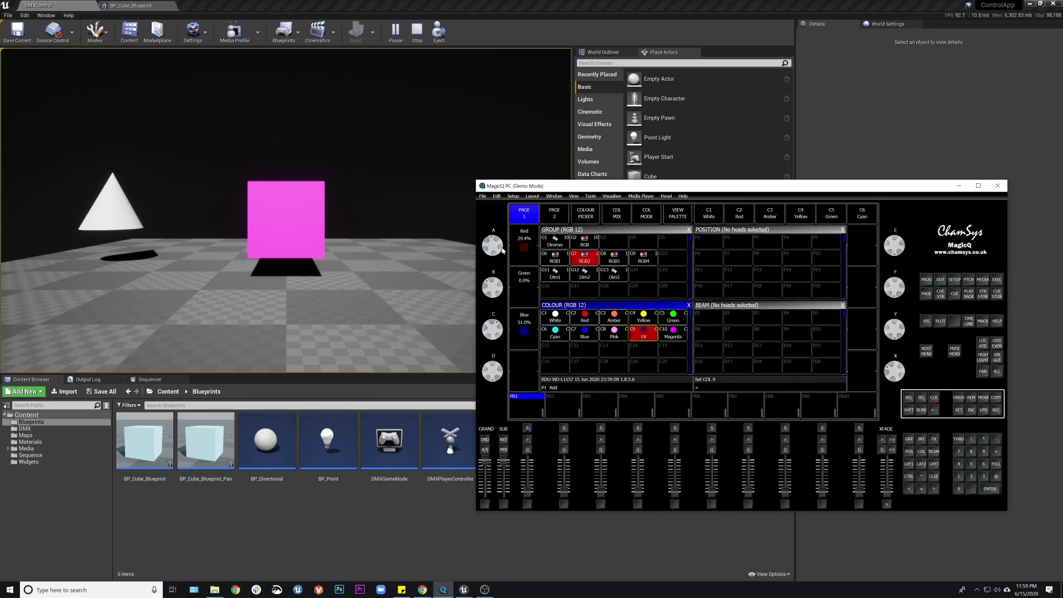
# Step: Set the RGB2 group to Red, try adjusting its red and blue levels with the encoders, and clear the programmer
pyautogui.click(587, 320)
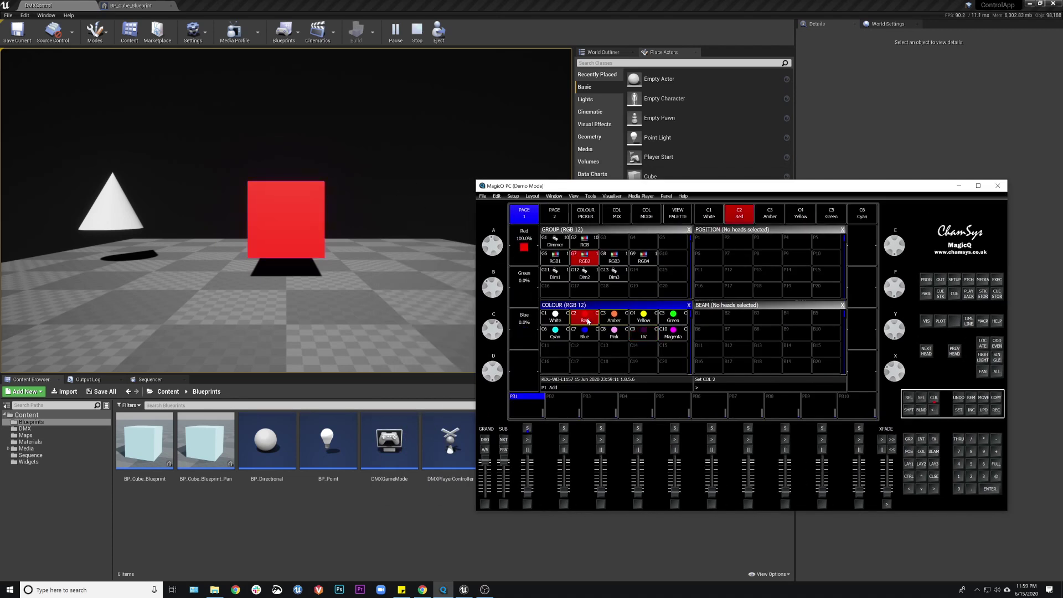
pyautogui.moveTo(500, 250)
pyautogui.mouseDown()
pyautogui.moveTo(501, 198)
pyautogui.moveTo(492, 246)
pyautogui.mouseUp()
pyautogui.moveTo(494, 330); pyautogui.dragTo(495, 332)
pyautogui.click(935, 399)
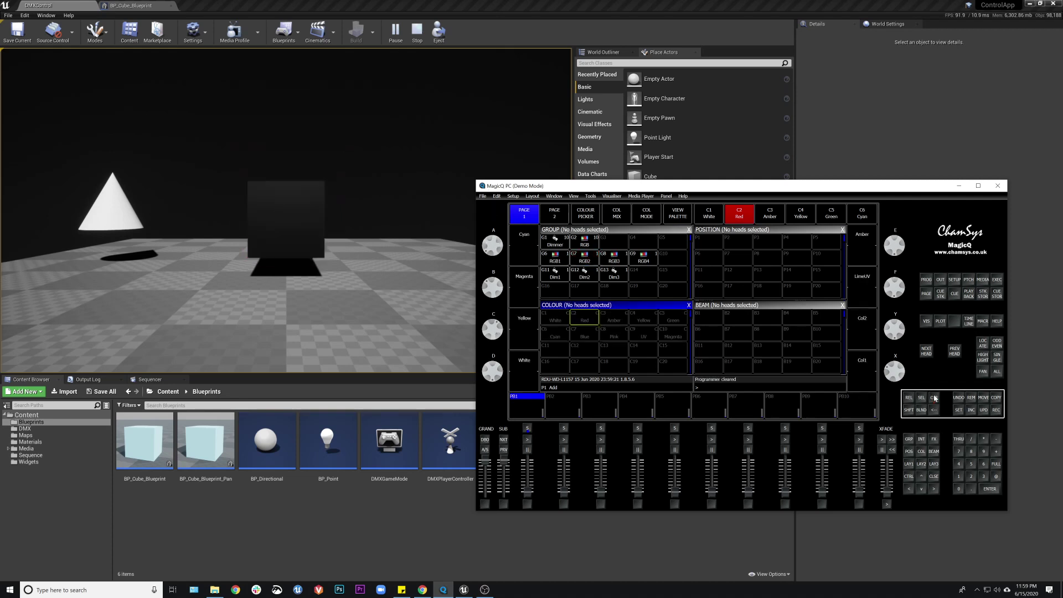
# Step: Switch back to the BP_Cube_Blueprint graph in Unreal and shift the three integer-to-float conversion nodes lower
pyautogui.click(166, 18)
pyautogui.click(158, 6)
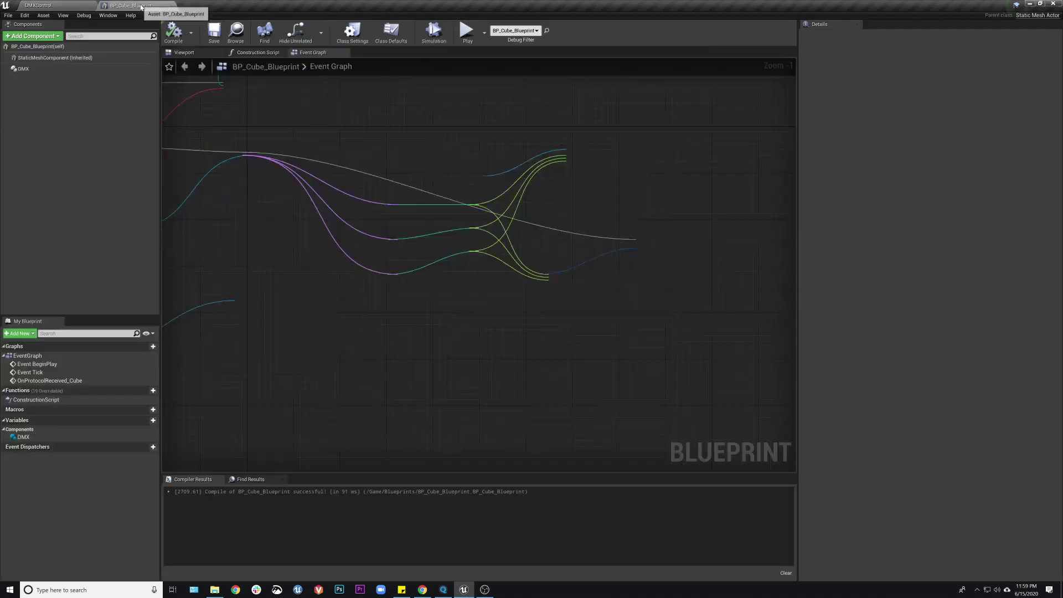
pyautogui.moveTo(479, 197); pyautogui.dragTo(497, 262)
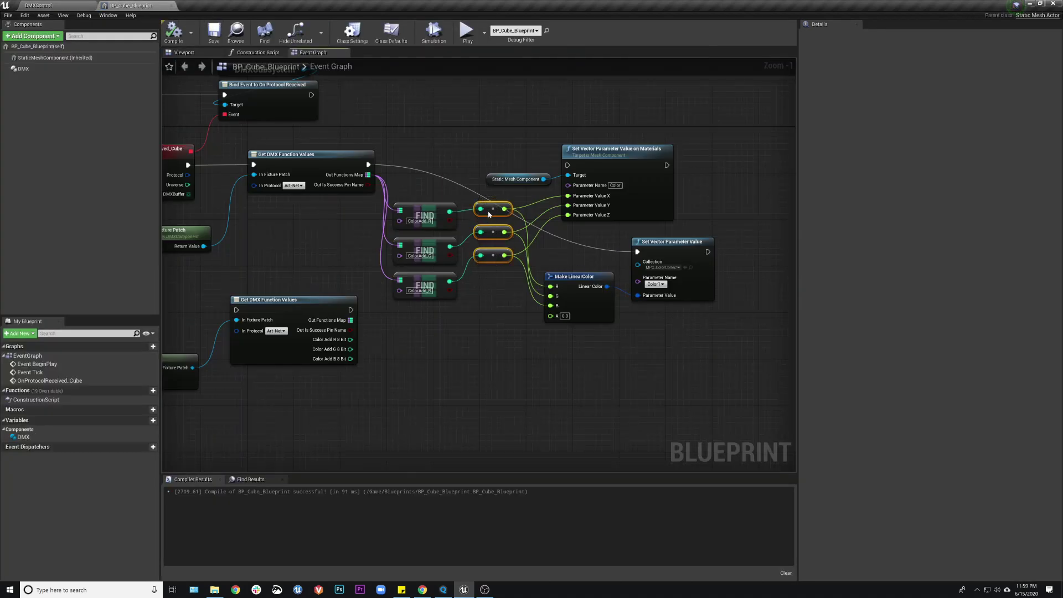
pyautogui.moveTo(489, 215); pyautogui.dragTo(484, 249)
# Step: Spread out both vector parameter nodes and Make LinearColor to leave a gap after the conversion nodes
pyautogui.moveTo(603, 235); pyautogui.dragTo(499, 228, button='right')
pyautogui.moveTo(499, 228); pyautogui.dragTo(631, 340)
pyautogui.moveTo(580, 244); pyautogui.dragTo(683, 227)
pyautogui.click(658, 238)
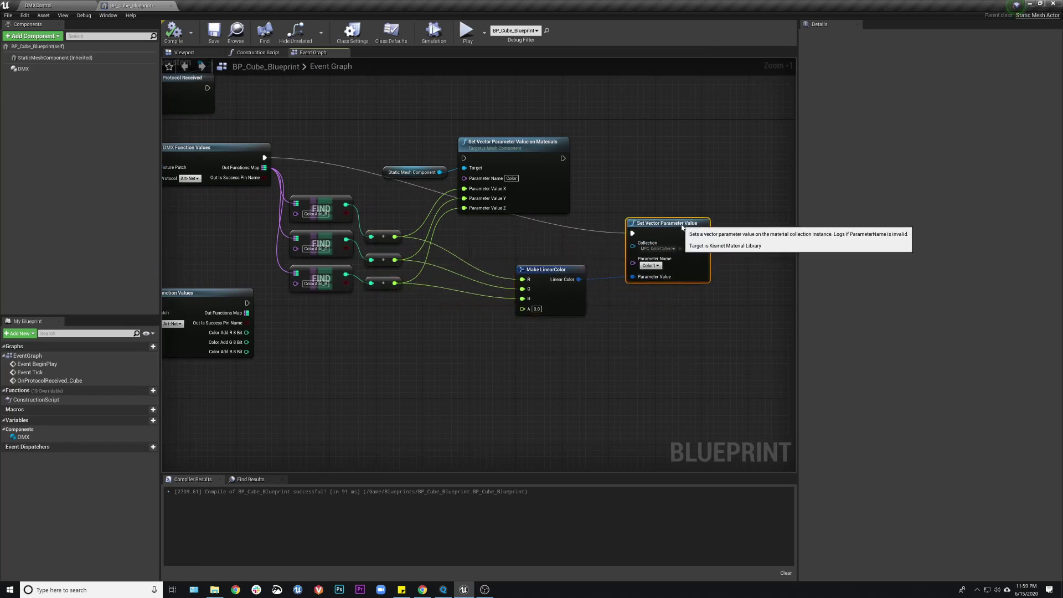
pyautogui.moveTo(517, 145); pyautogui.dragTo(581, 122)
pyautogui.moveTo(555, 272); pyautogui.dragTo(566, 273)
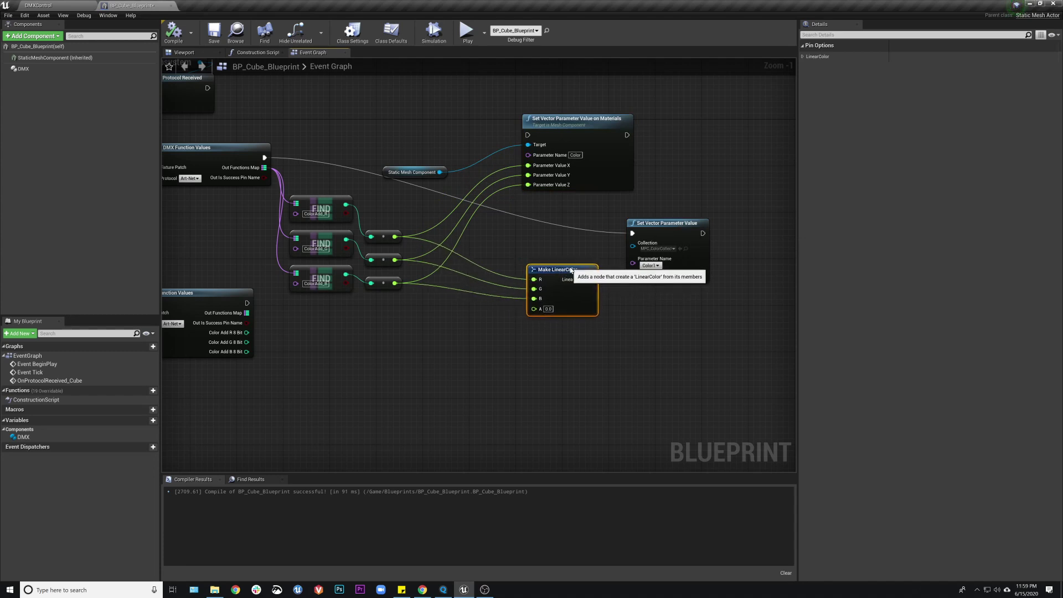
pyautogui.click(451, 367)
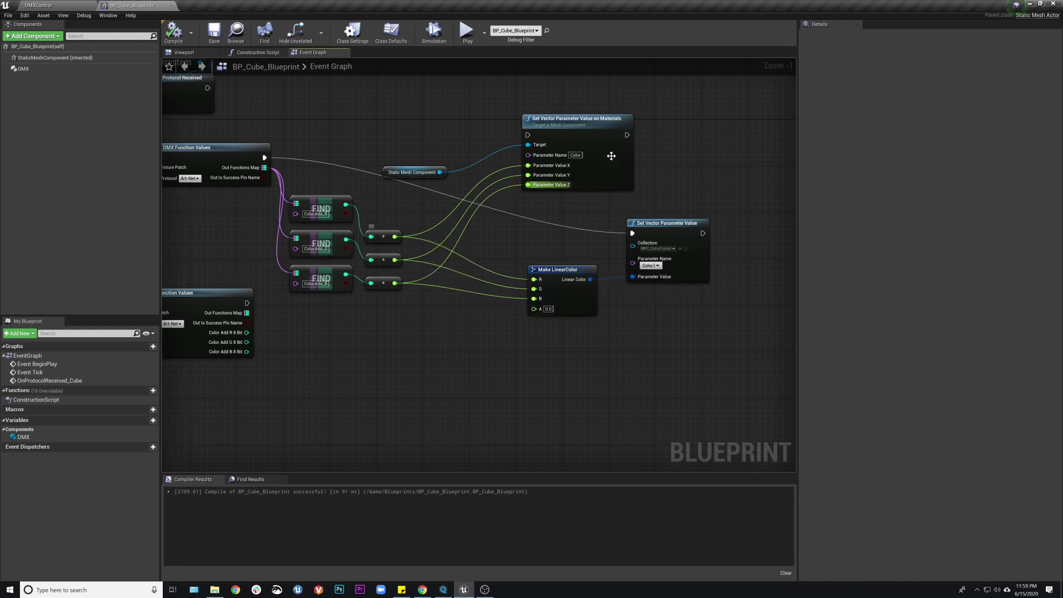
# Step: Divide the red float value by 255 ahead of Make LinearColor's R input, and place two copies of the division node below it
pyautogui.moveTo(395, 236); pyautogui.dragTo(463, 358)
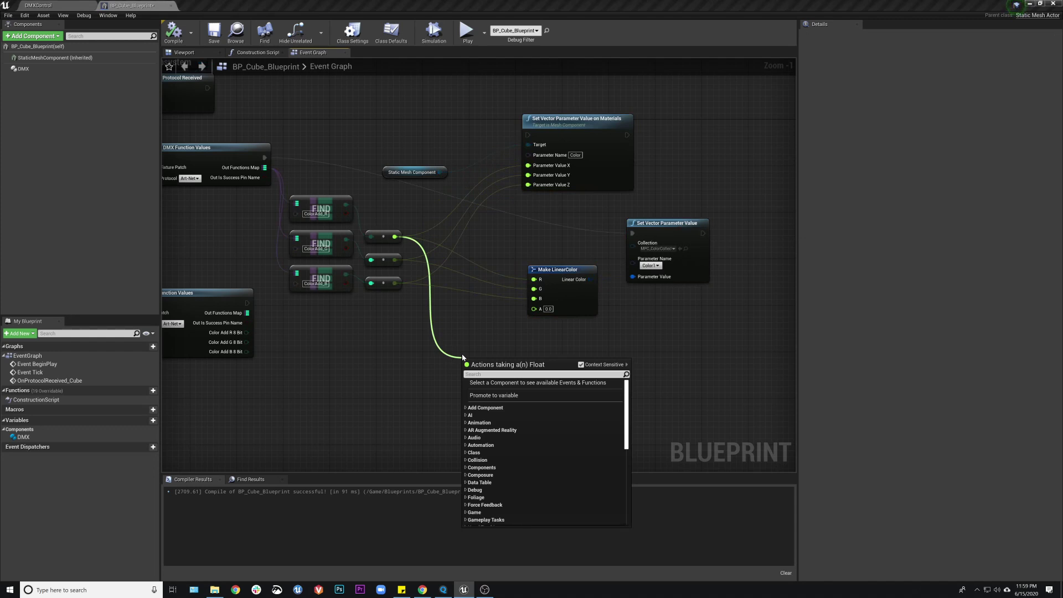
pyautogui.write('divi')
pyautogui.click(509, 407)
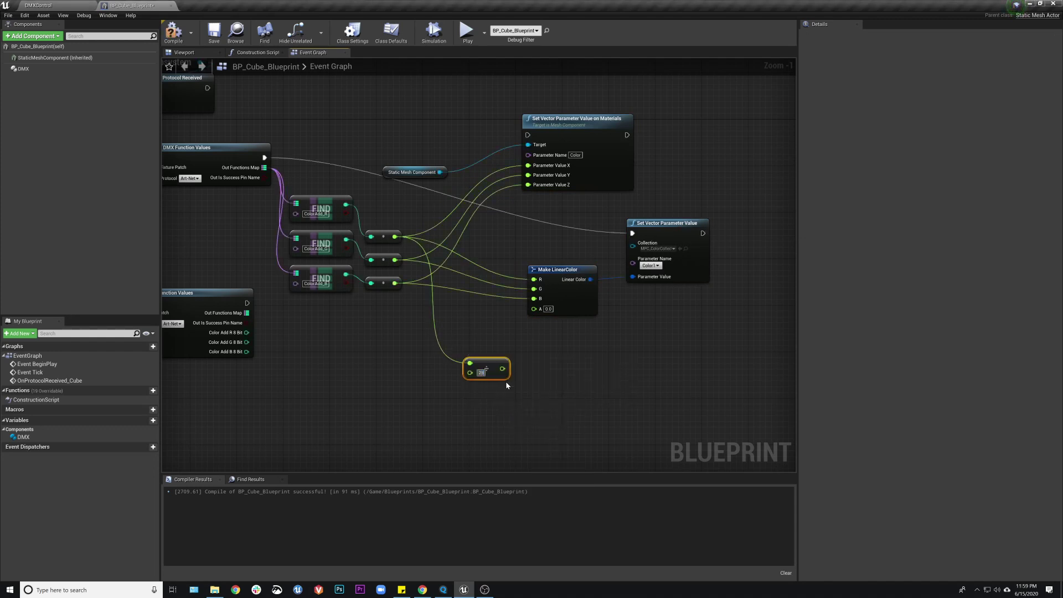
pyautogui.moveTo(498, 360); pyautogui.dragTo(460, 285)
pyautogui.hotkey('ctrl', 'w')
pyautogui.click(529, 263)
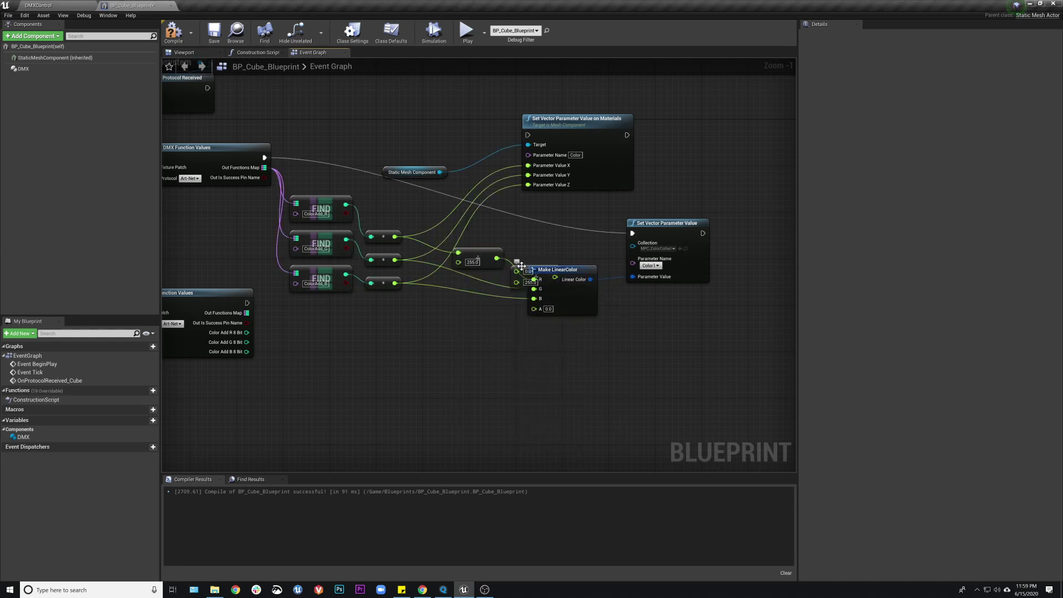
pyautogui.moveTo(519, 266); pyautogui.dragTo(489, 324)
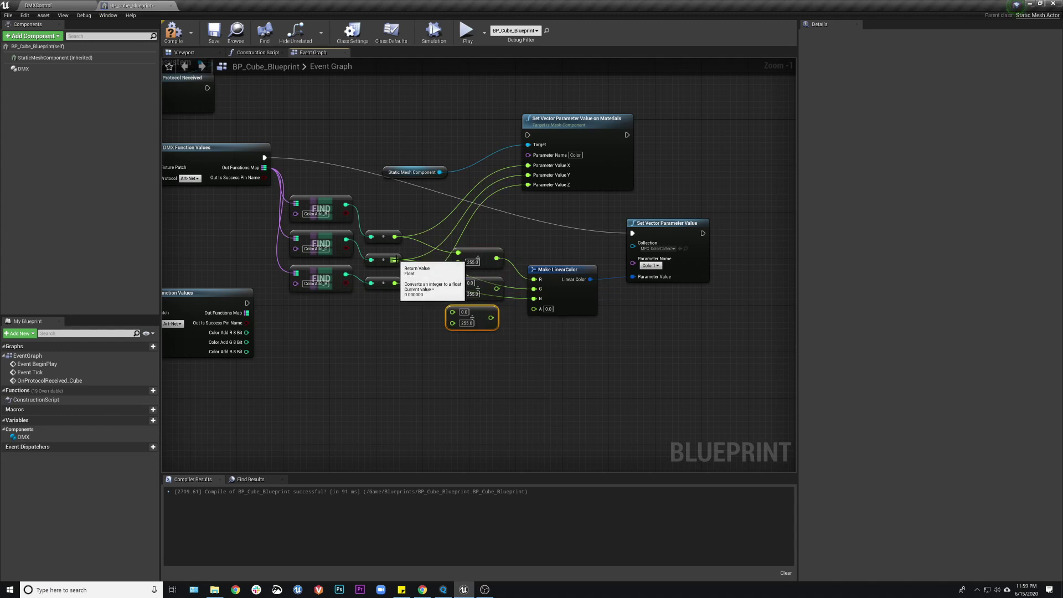
# Step: Route the green and blue float values through the two copied divisions into Make LinearColor's G and B, and align the third division
pyautogui.moveTo(393, 260); pyautogui.dragTo(533, 288)
pyautogui.moveTo(394, 283); pyautogui.dragTo(534, 299)
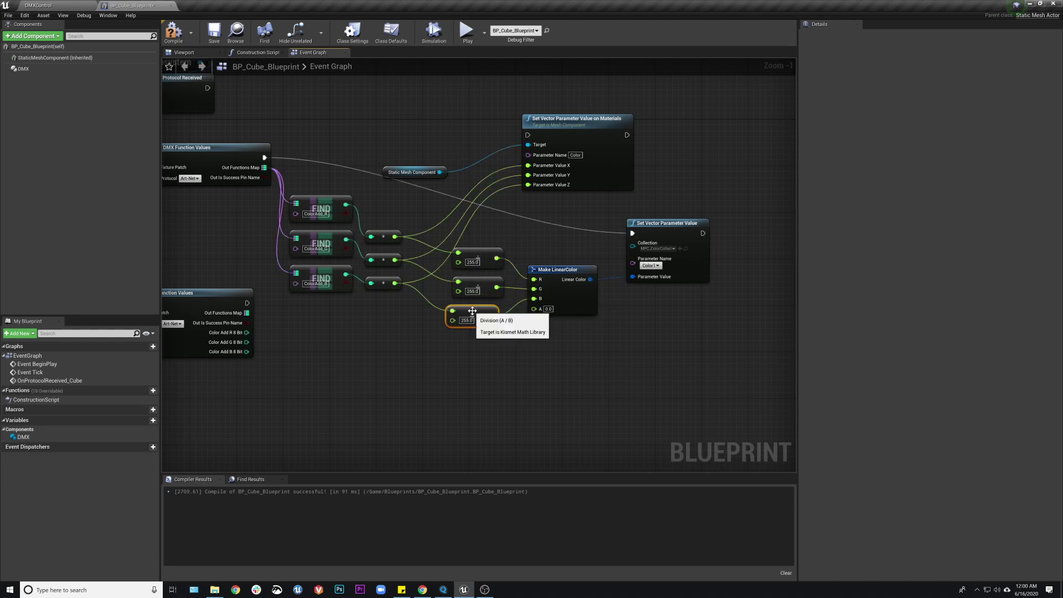
pyautogui.moveTo(474, 314); pyautogui.dragTo(480, 314)
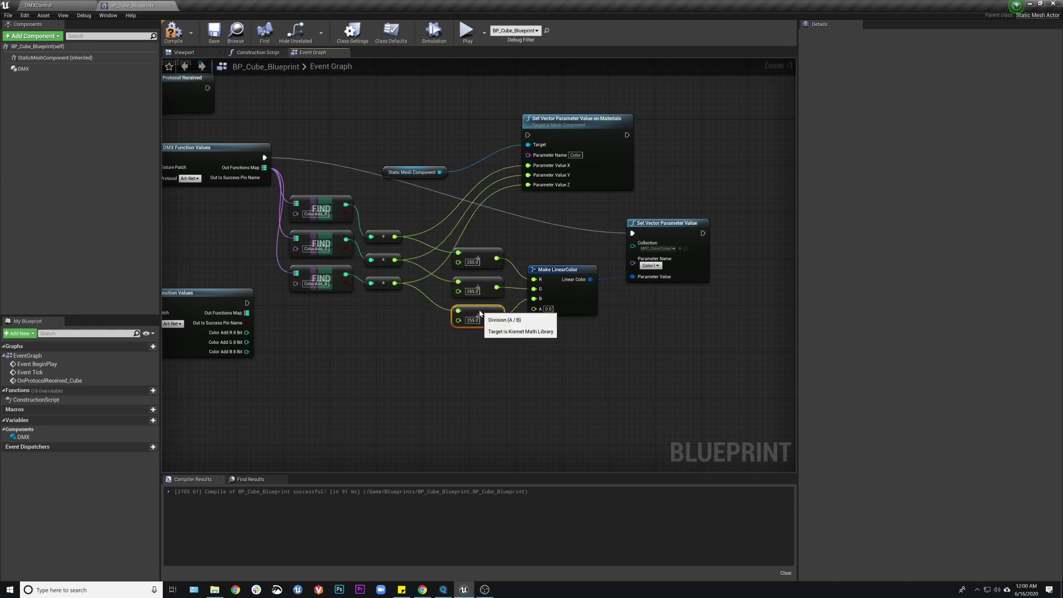
# Step: Compile and save the cube blueprint, and start playing the DMXControl level
pyautogui.click(173, 33)
pyautogui.click(214, 32)
pyautogui.click(40, 5)
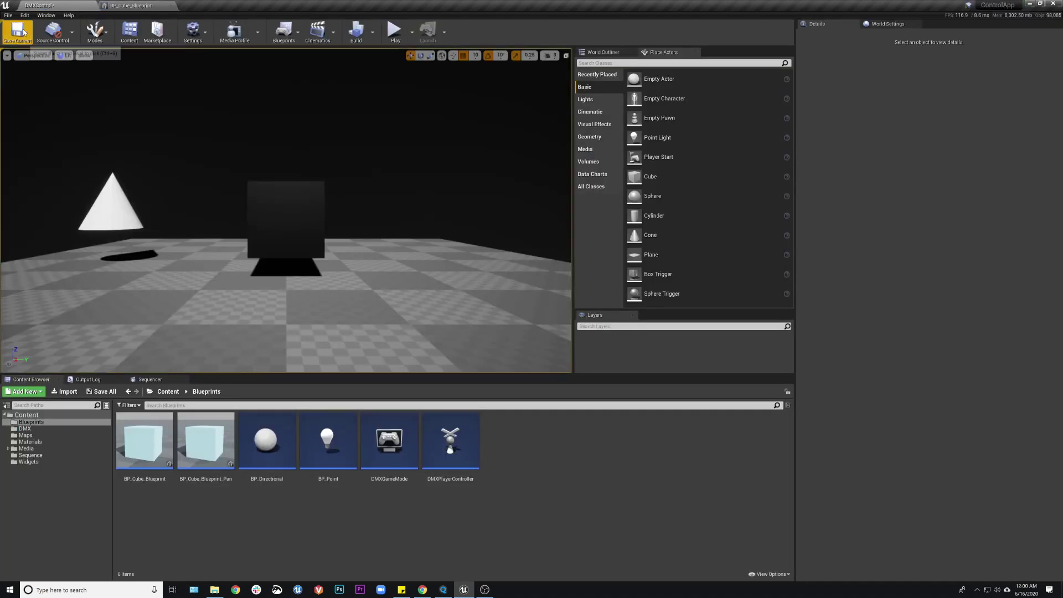
pyautogui.click(395, 30)
# Step: Switch to MagicQ, set the RGB2 group to Red, lower its red level to about 43.5%, and clear the programmer
pyautogui.click(443, 590)
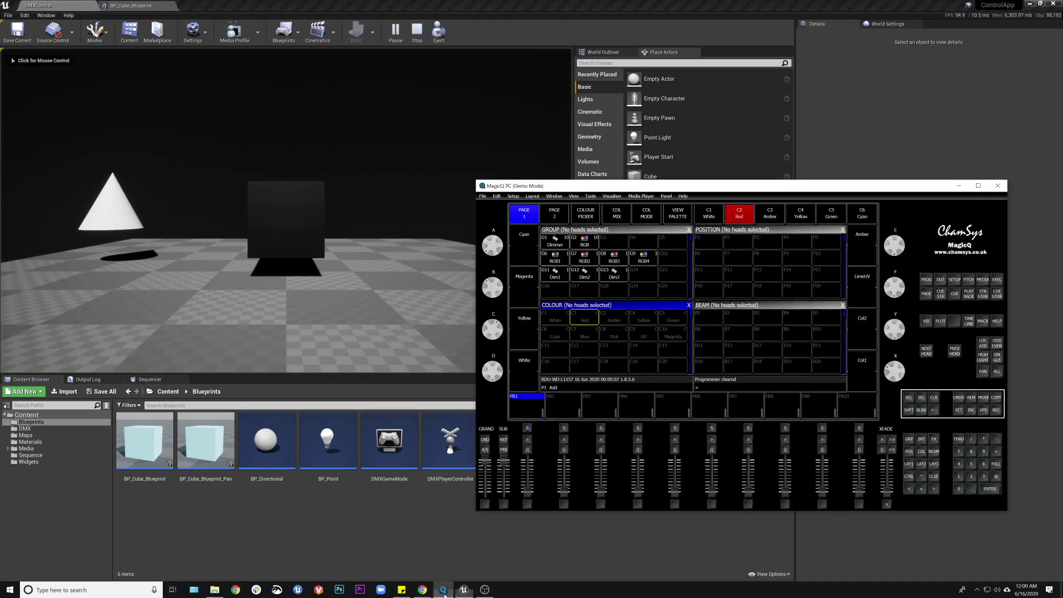
pyautogui.click(585, 257)
pyautogui.click(574, 314)
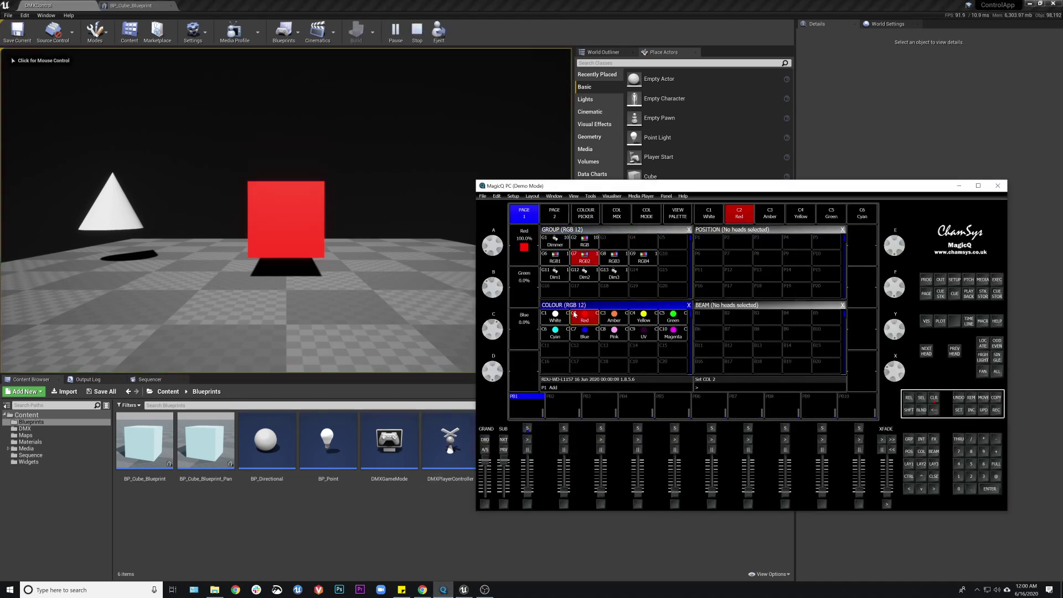
pyautogui.moveTo(502, 241); pyautogui.dragTo(489, 224)
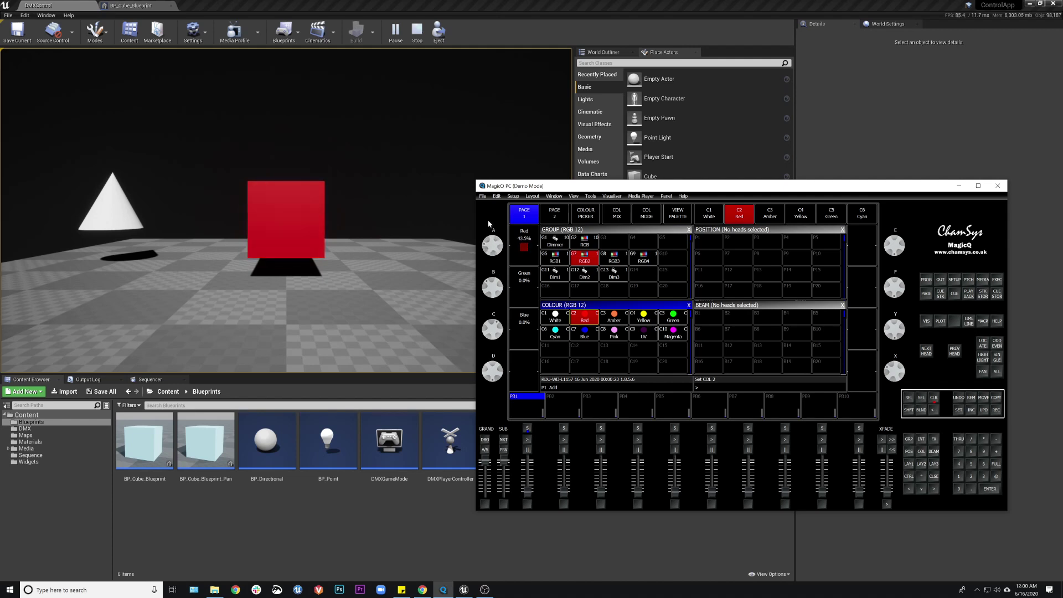
pyautogui.click(934, 398)
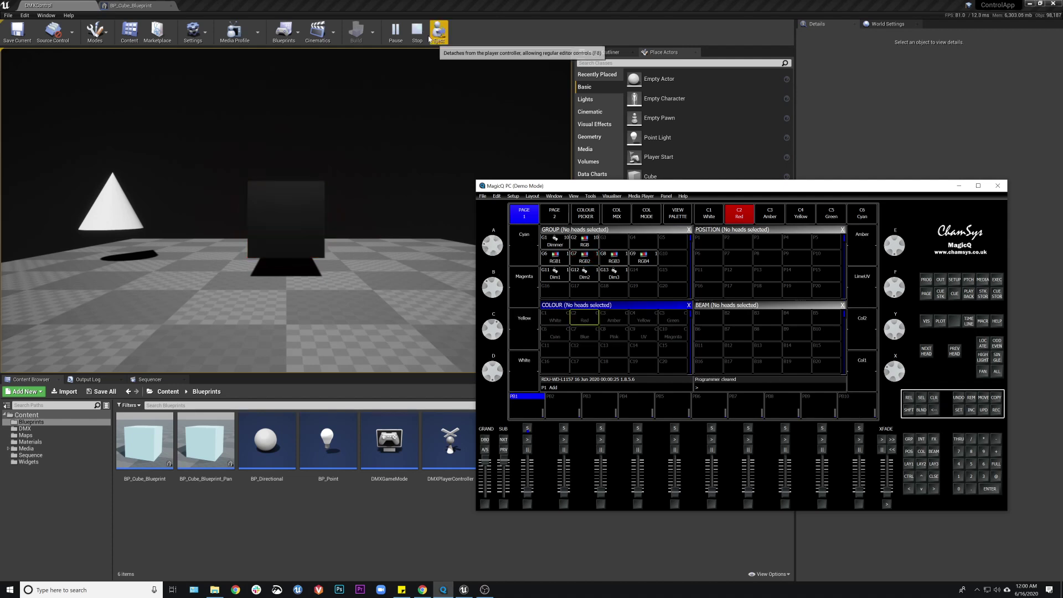
# Step: Switch back to Unreal's BP_Cube_Blueprint graph and add a Map Range Clamped node below Make LinearColor
pyautogui.click(131, 5)
pyautogui.click(483, 359)
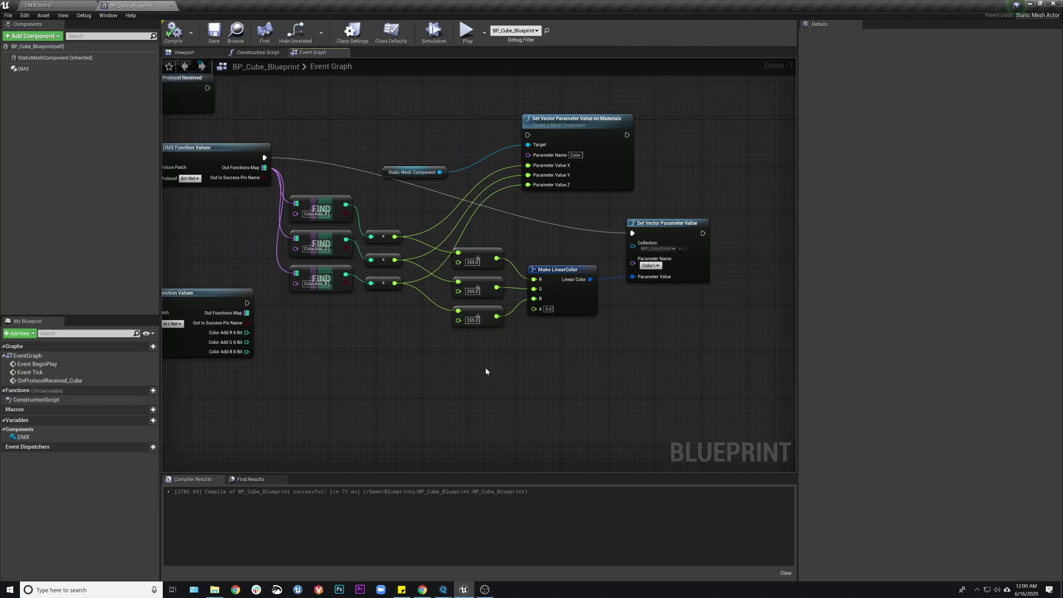
pyautogui.rightClick(486, 368)
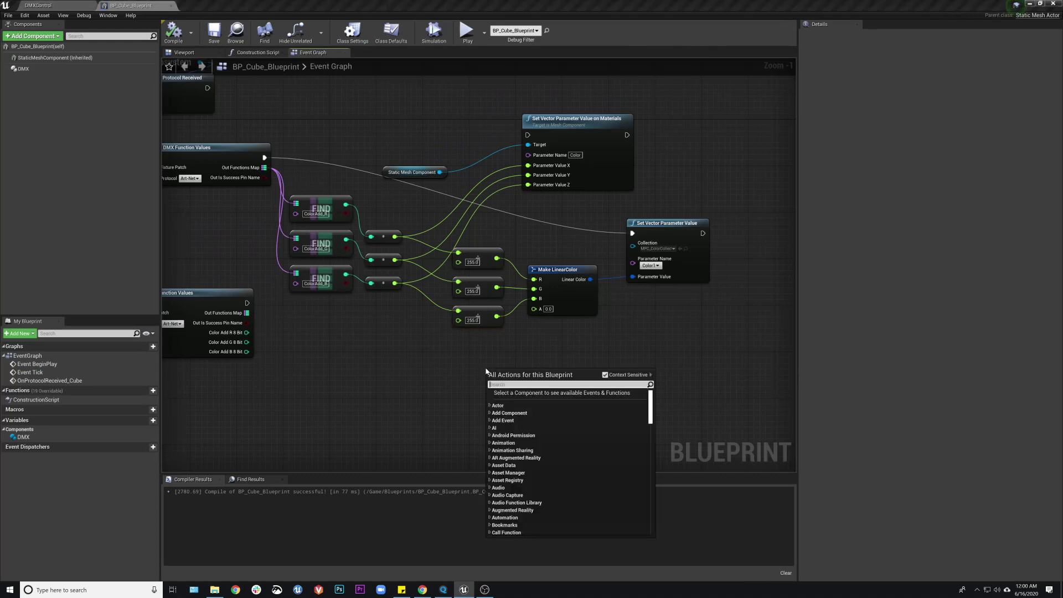
pyautogui.write('ran')
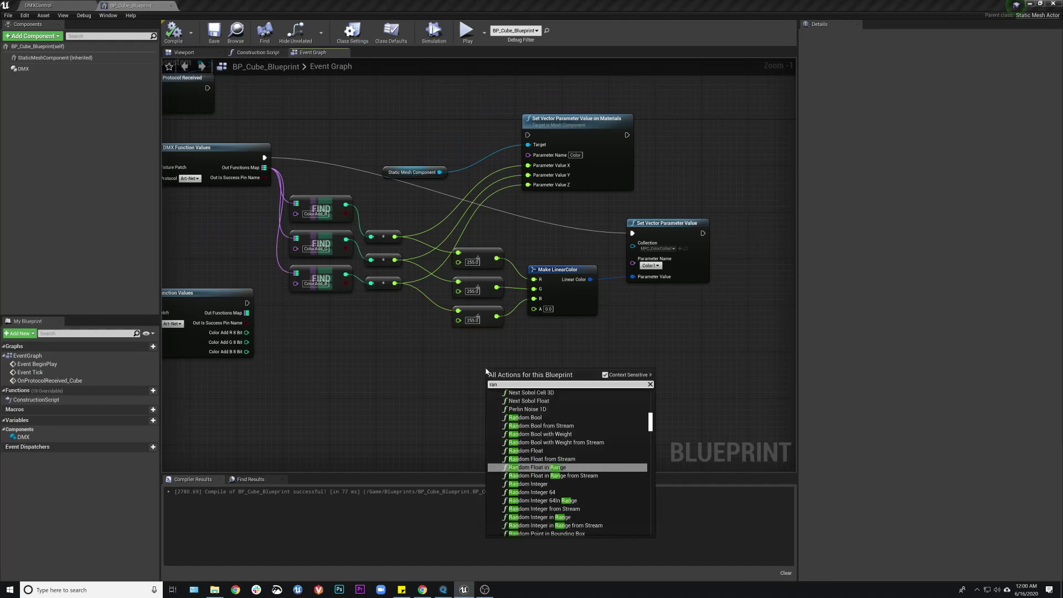
pyautogui.write('ge')
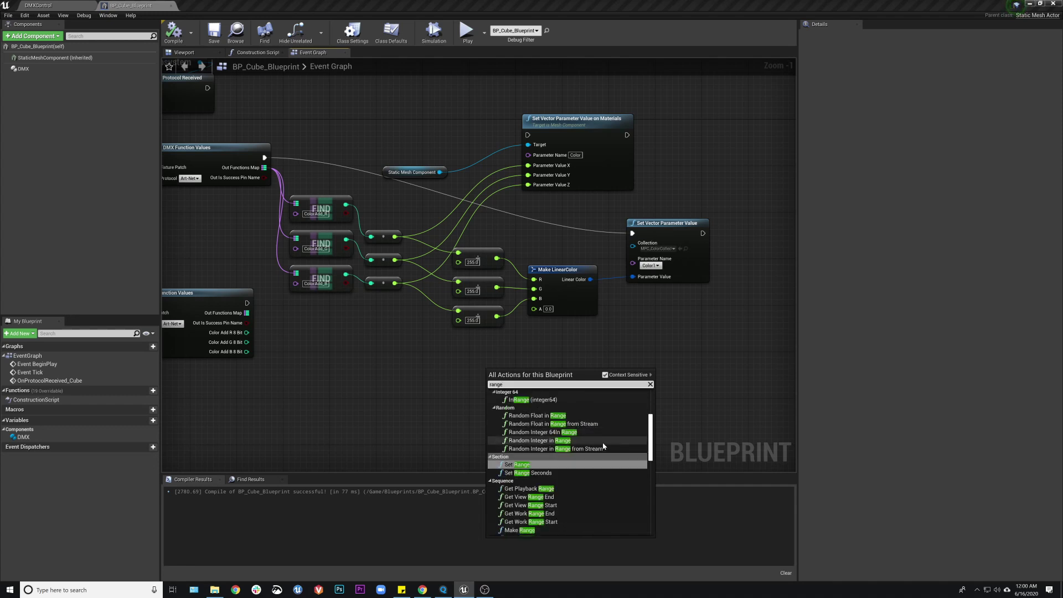
pyautogui.moveTo(649, 428); pyautogui.dragTo(654, 408)
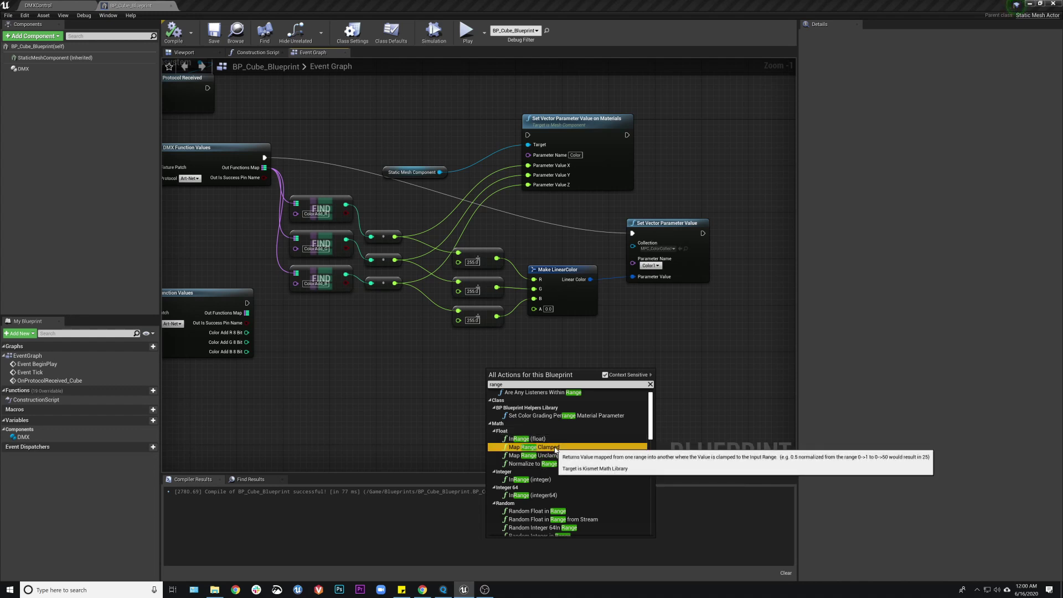
pyautogui.click(556, 447)
pyautogui.moveTo(538, 377); pyautogui.dragTo(607, 340)
# Step: Set the Map Range Clamped node's In Range B to 255 and Out Range B to 1
pyautogui.click(596, 378)
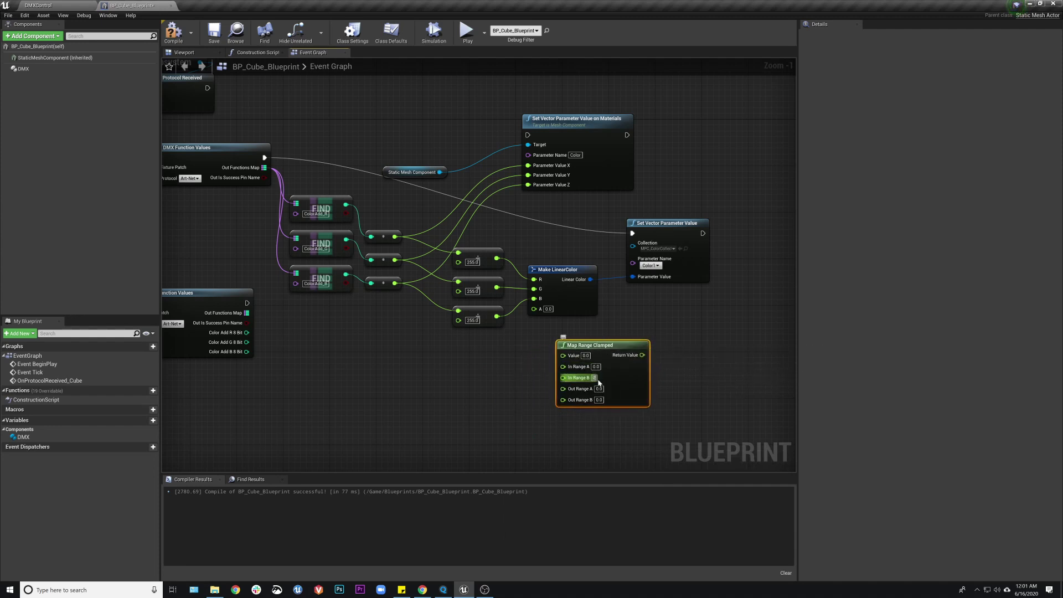
pyautogui.write('255')
pyautogui.press('Return')
pyautogui.click(598, 400)
pyautogui.write('1')
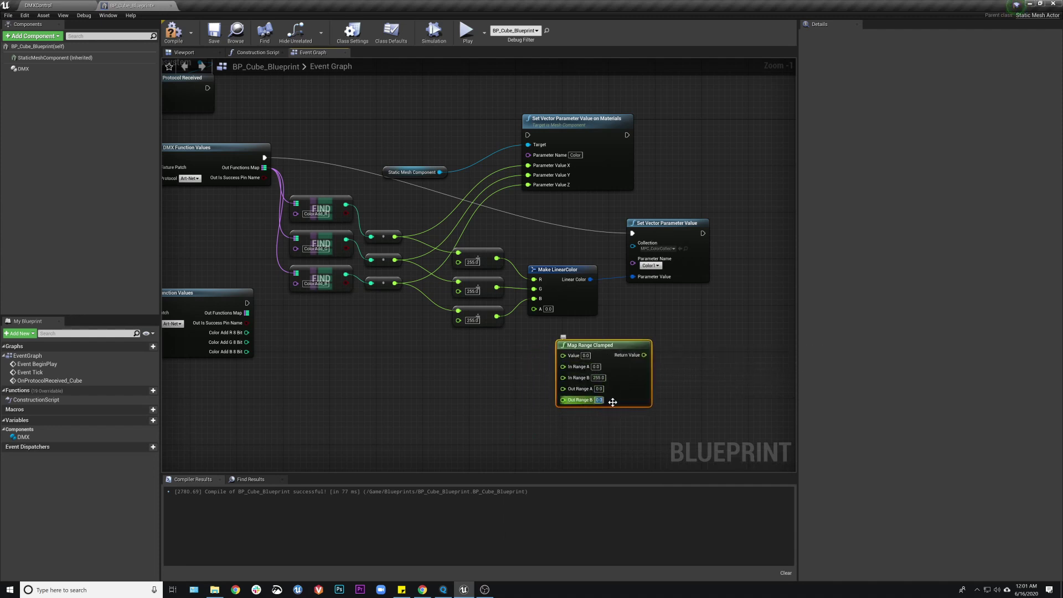
pyautogui.press('Return')
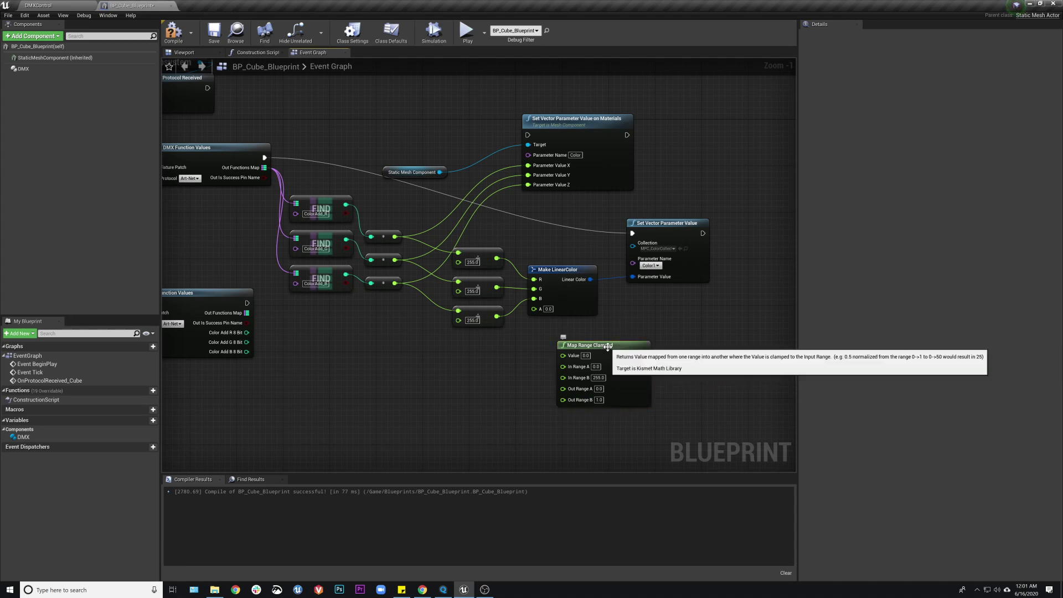
# Step: Move the Map Range Clamped node below the divisions, delete it, and recompile the blueprint
pyautogui.moveTo(607, 350); pyautogui.dragTo(478, 356)
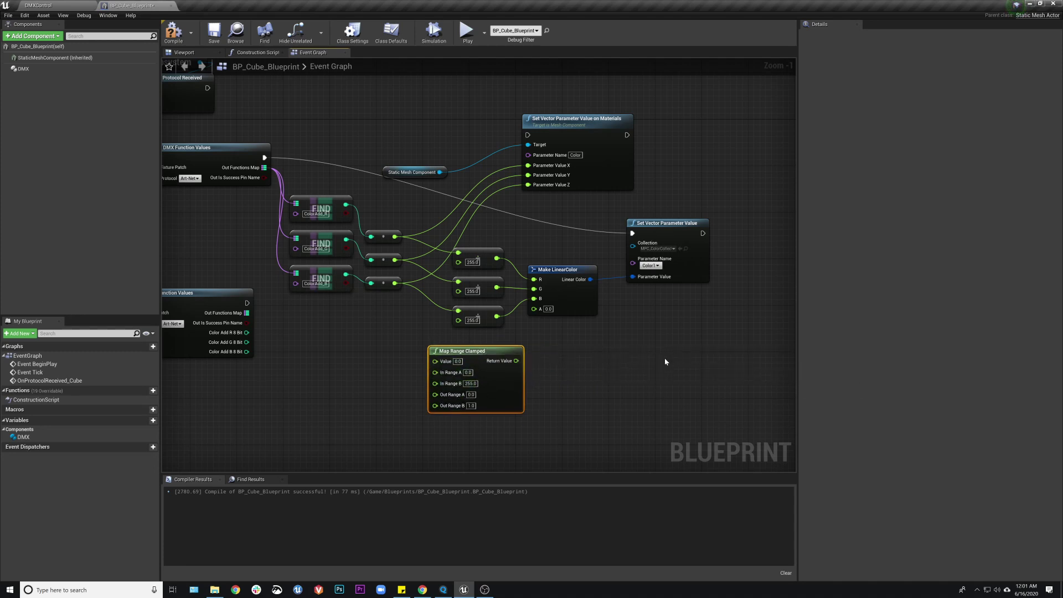
pyautogui.press('Delete')
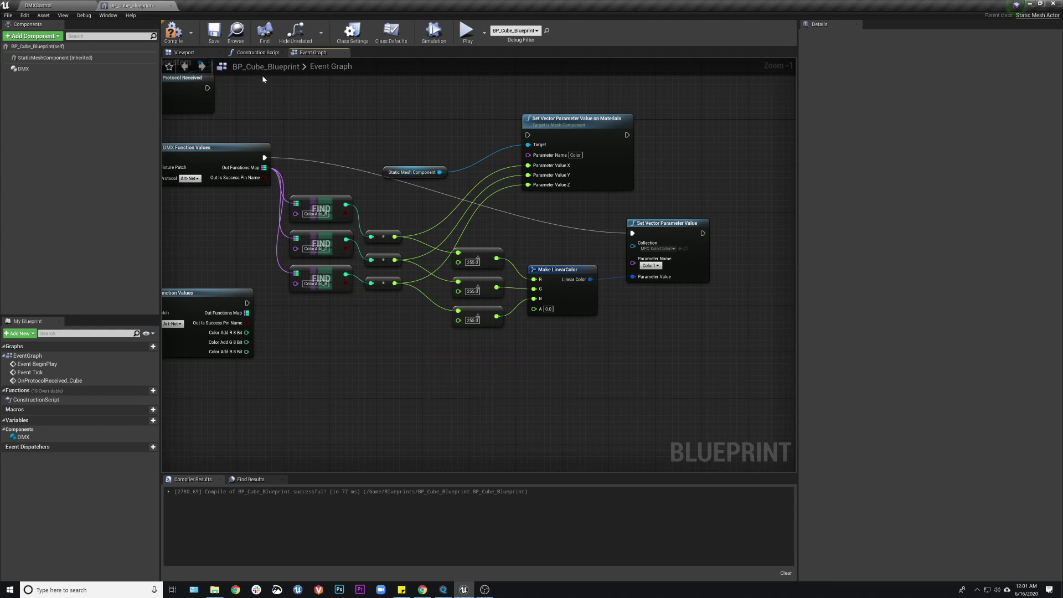
pyautogui.click(174, 31)
pyautogui.moveTo(549, 260); pyautogui.dragTo(574, 260, button='right')
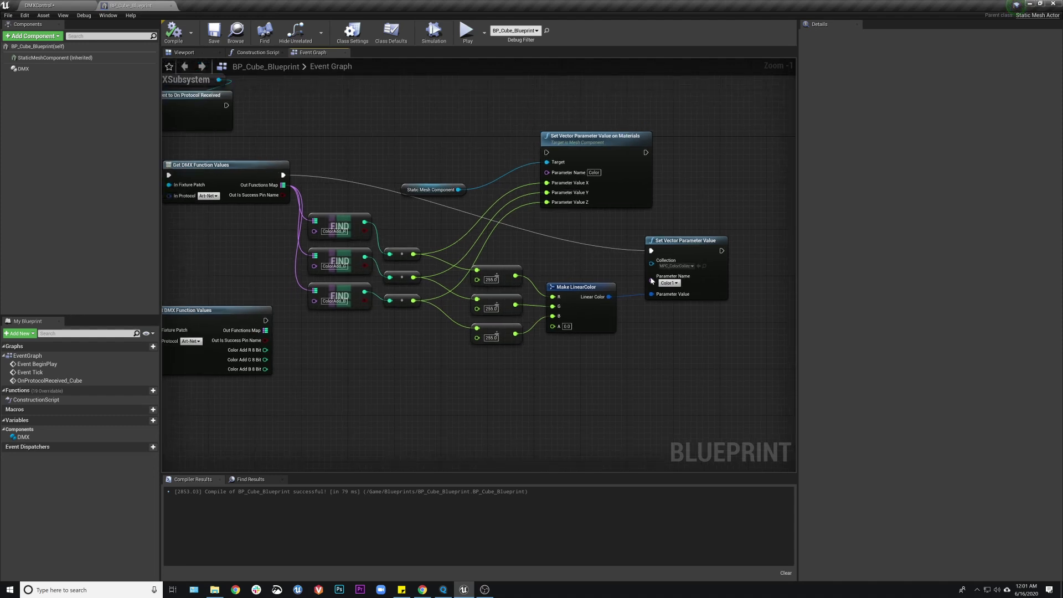
pyautogui.moveTo(687, 192); pyautogui.dragTo(716, 206, button='right')
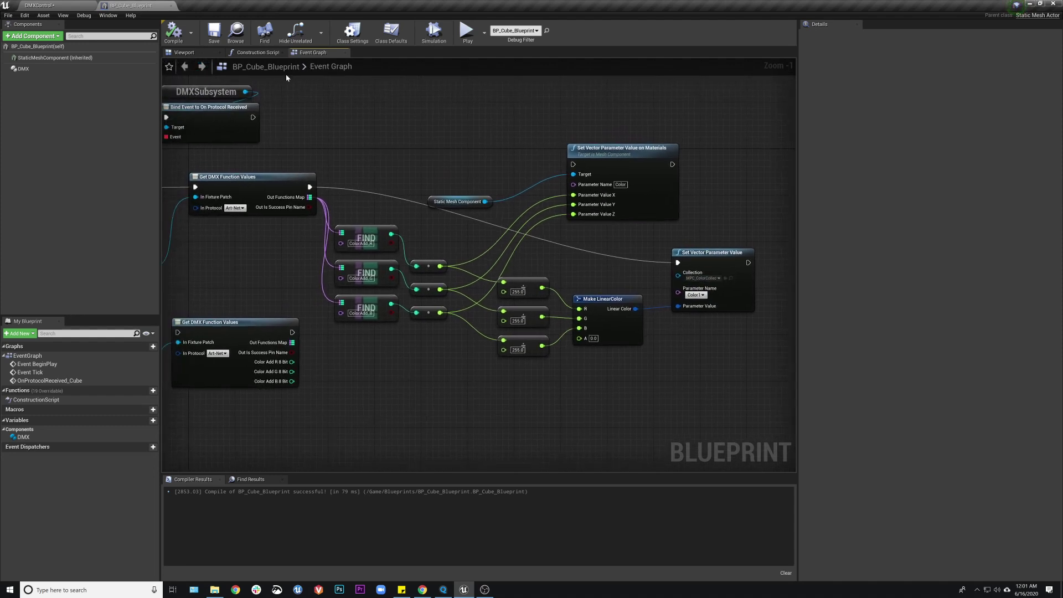
# Step: Replace the cube in the DMXControl level with an instance of BP_Cube_Blueprint_Pan and save the level
pyautogui.click(39, 5)
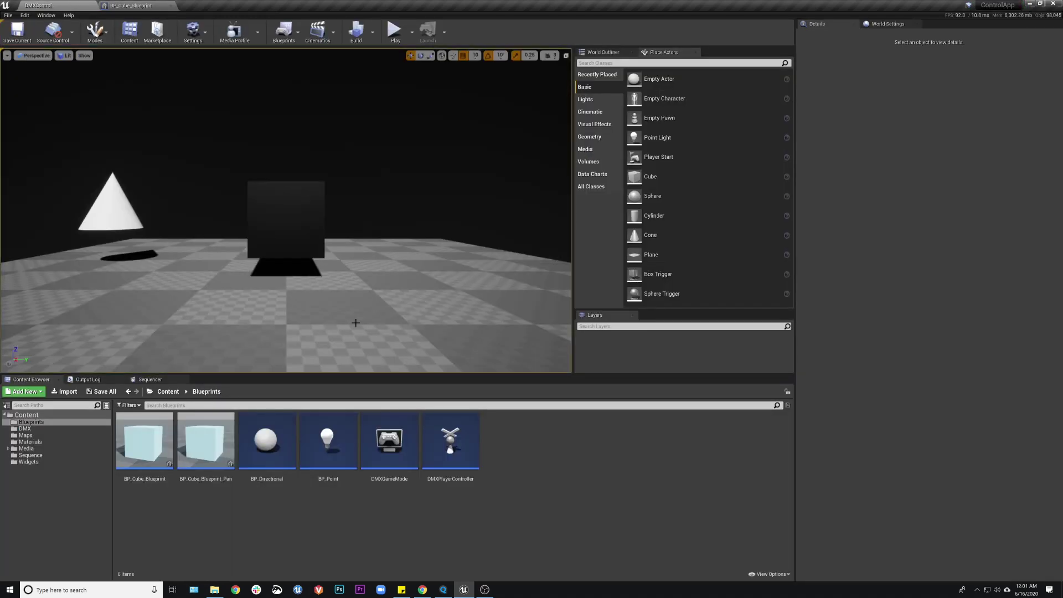
pyautogui.click(286, 221)
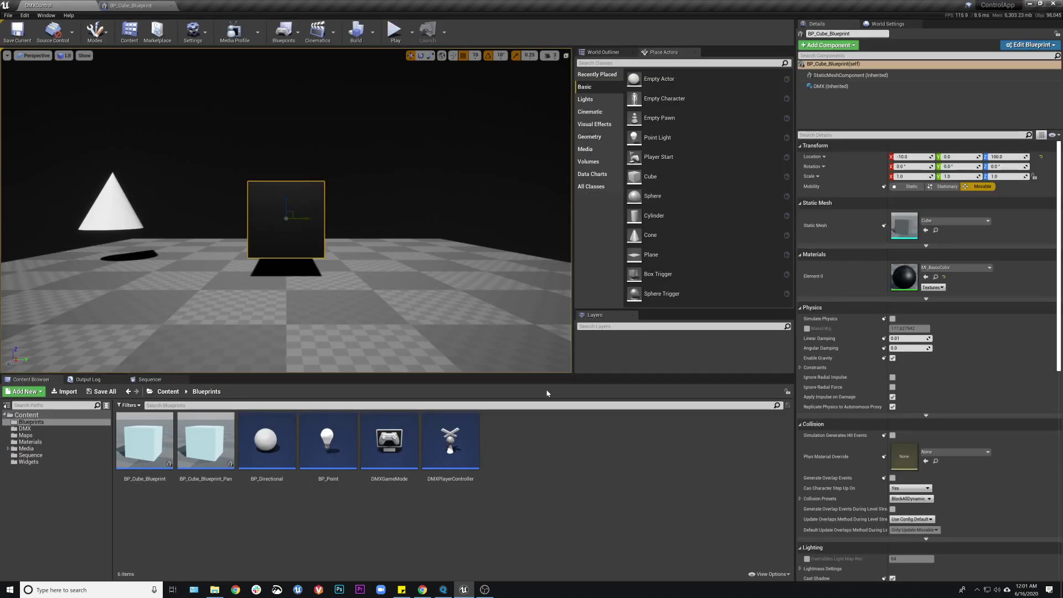
pyautogui.press('Delete')
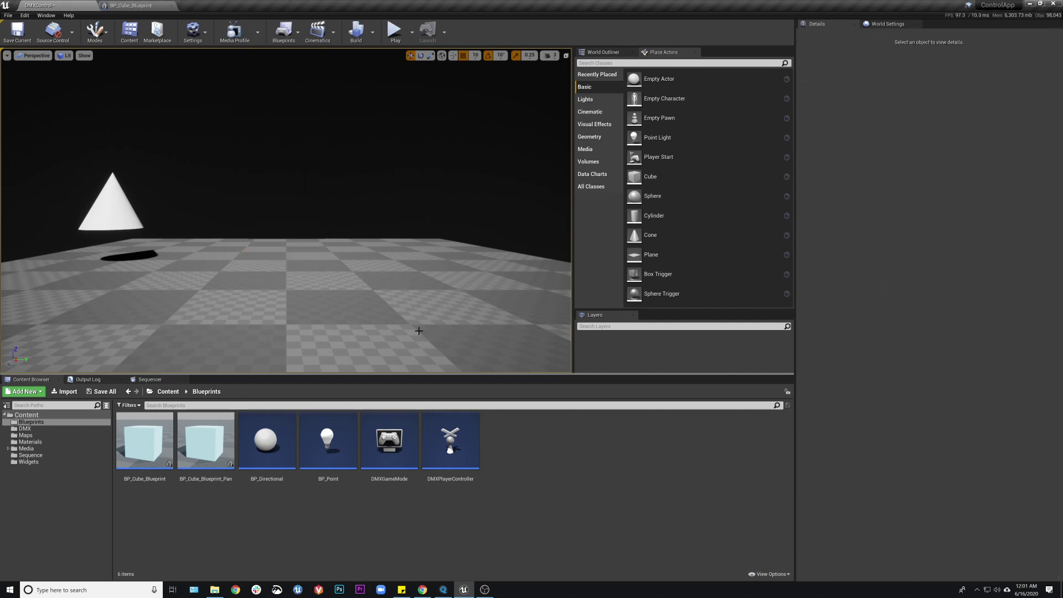
pyautogui.moveTo(206, 443); pyautogui.dragTo(313, 275)
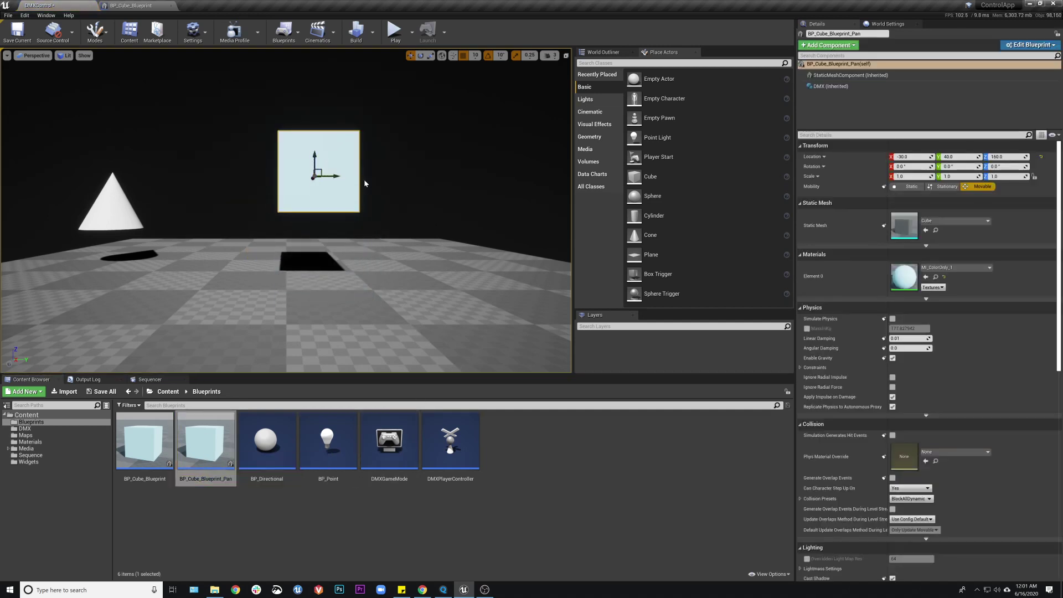
pyautogui.click(546, 449)
pyautogui.click(17, 31)
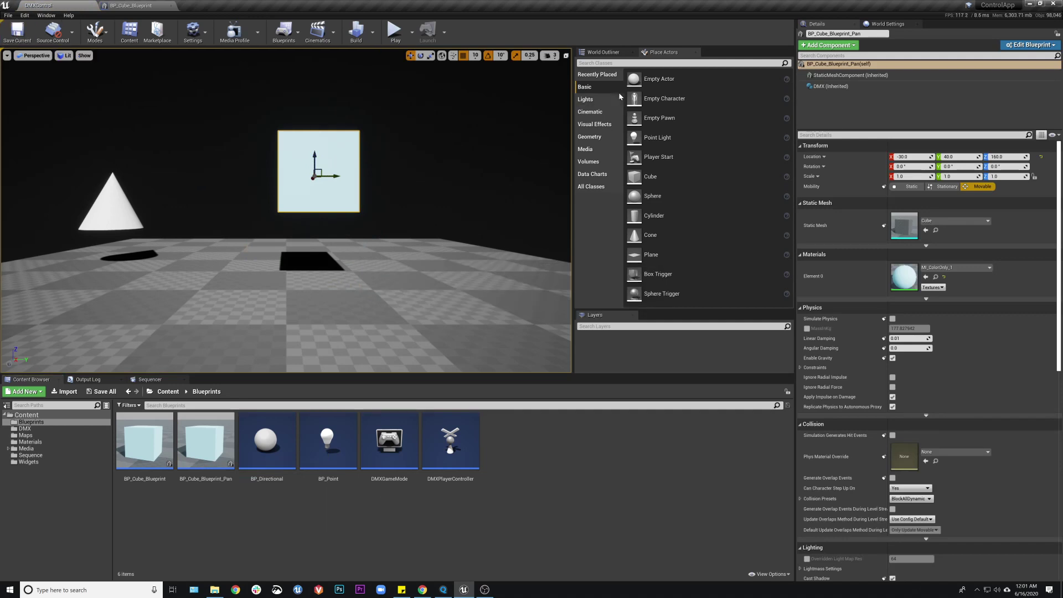
# Step: Select BP_Cube_Blueprint_Pan among the level's actors and set its X location to 30
pyautogui.click(603, 53)
pyautogui.click(649, 92)
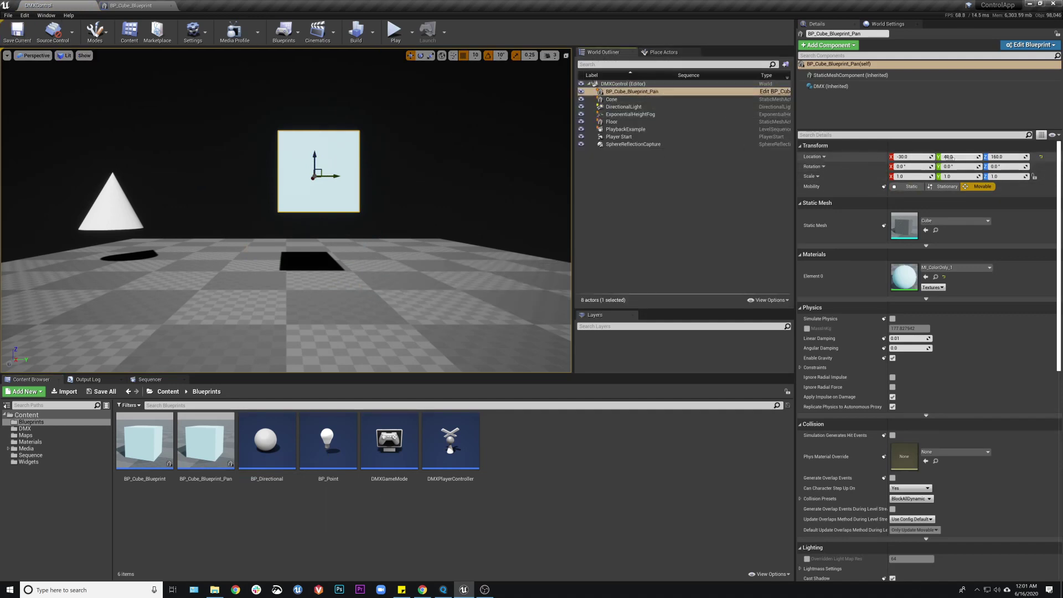
pyautogui.moveTo(914, 159); pyautogui.dragTo(963, 159)
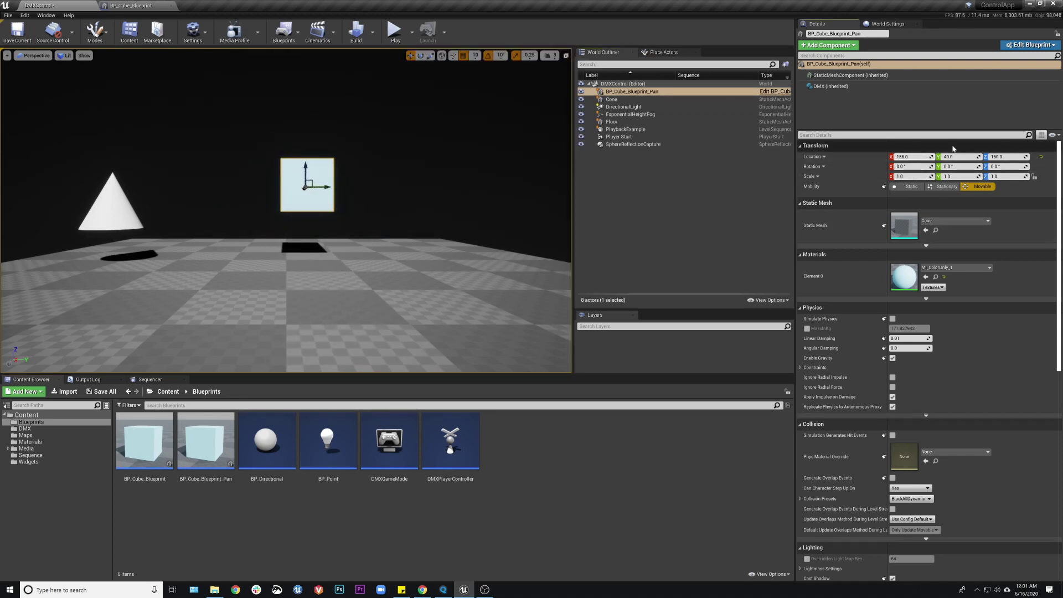
pyautogui.click(909, 158)
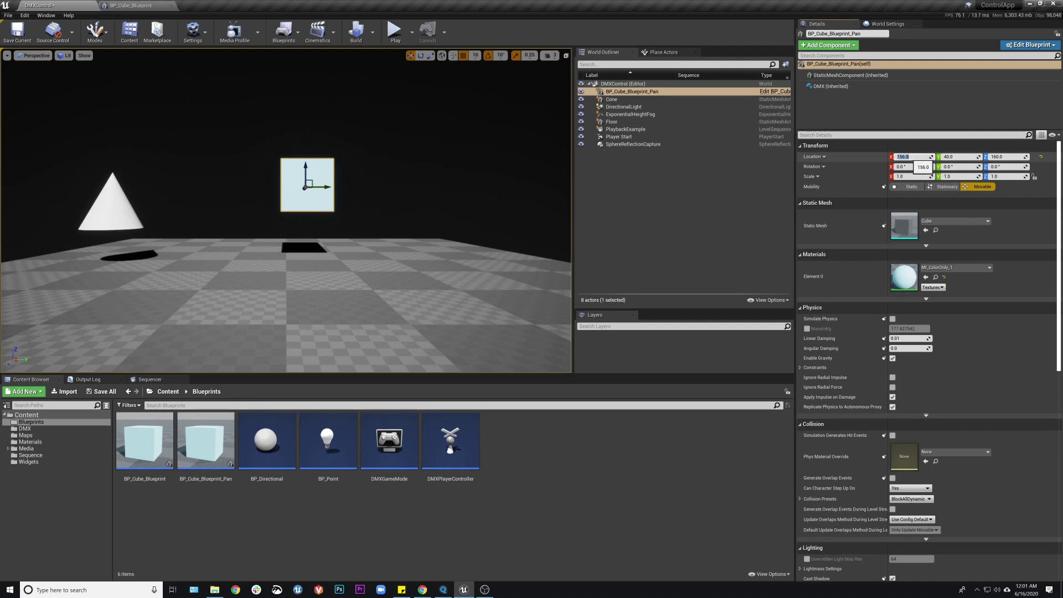
pyautogui.press('Return')
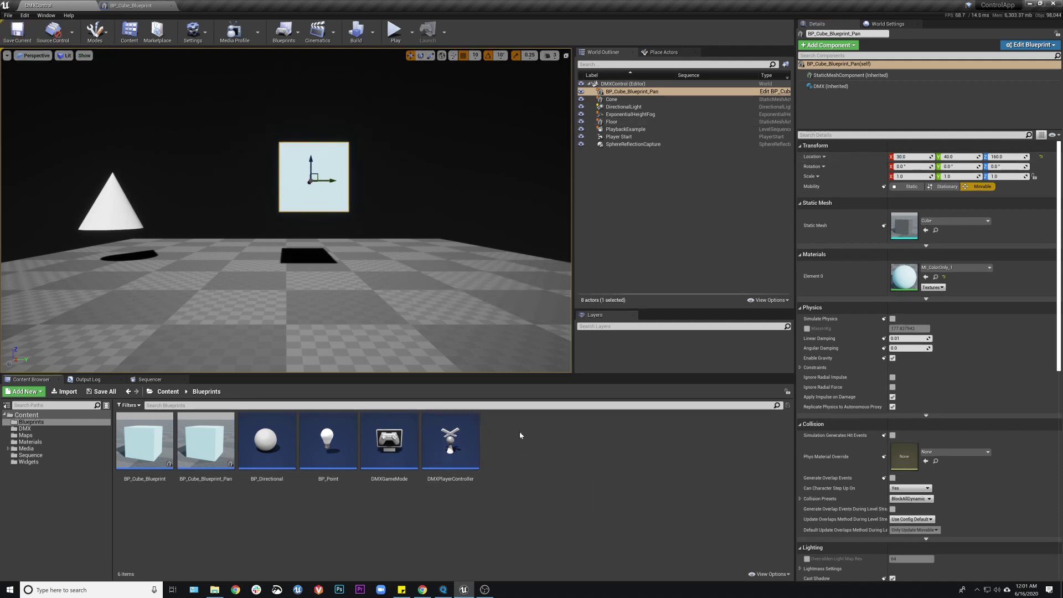
# Step: Close BP_Cube_Blueprint and open the Event Graph of BP_Cube_Blueprint_Pan
pyautogui.click(165, 6)
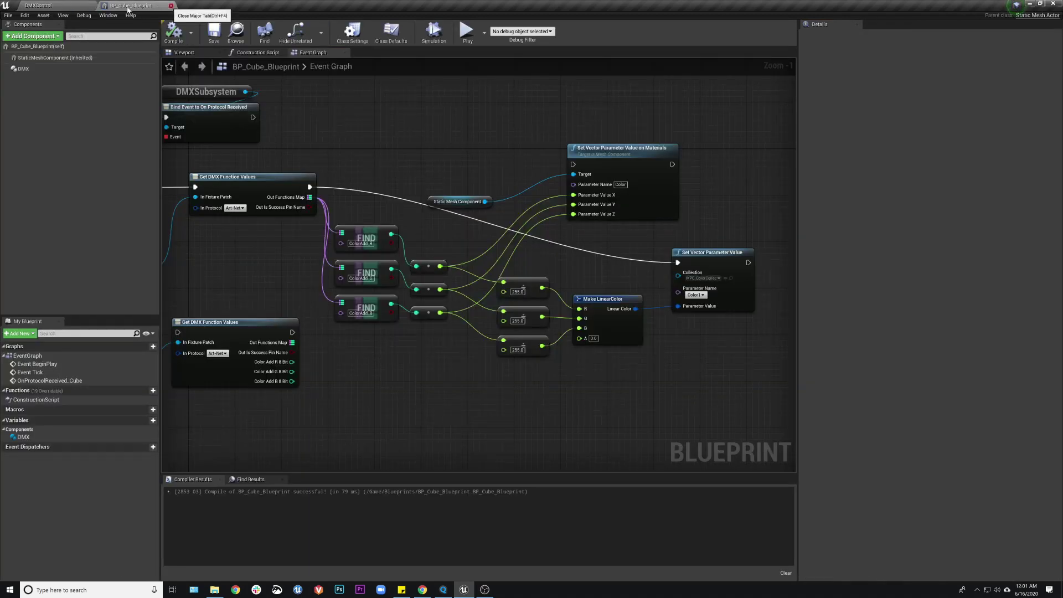
pyautogui.click(159, 6)
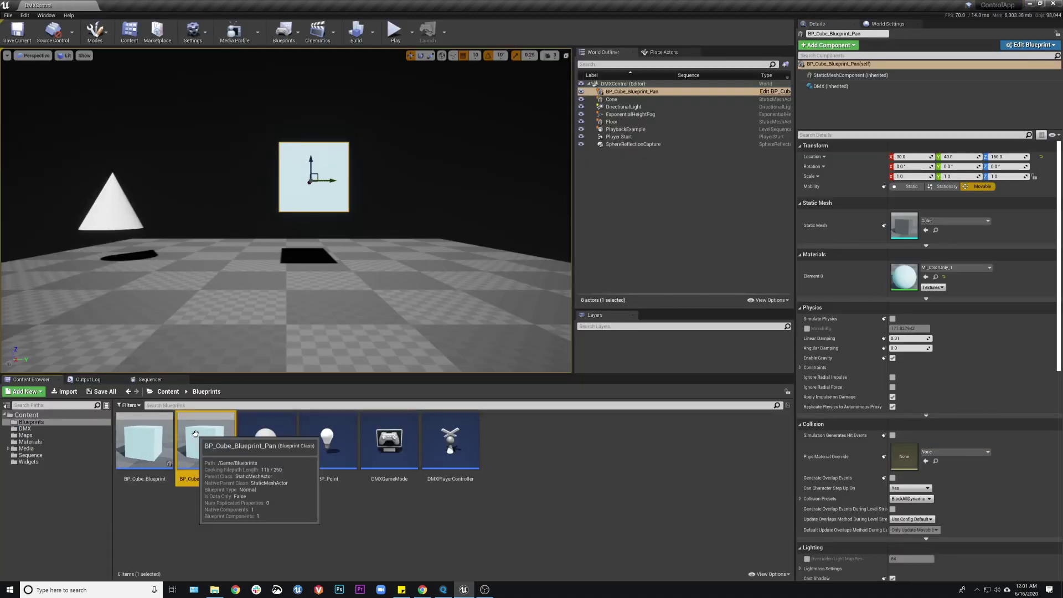
pyautogui.doubleClick(206, 440)
pyautogui.scroll(-2, 613, 187)
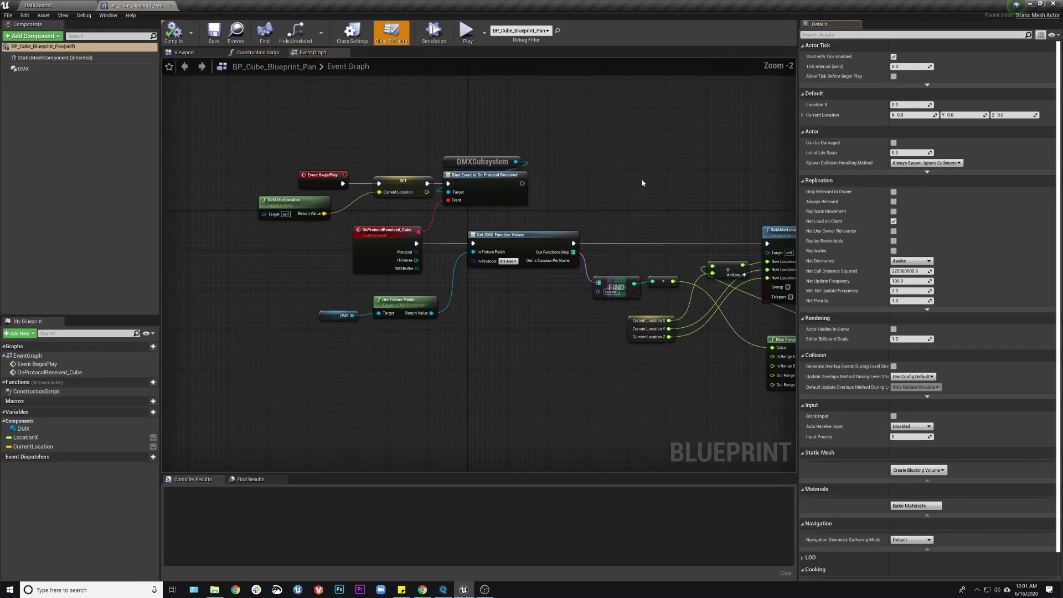
# Step: Connect the Find node's converted float directly to SetActorLocation's New Location X and move the addition node down beside Map Range Clamped
pyautogui.moveTo(642, 178); pyautogui.dragTo(541, 180, button='right')
pyautogui.scroll(-1, 515, 161)
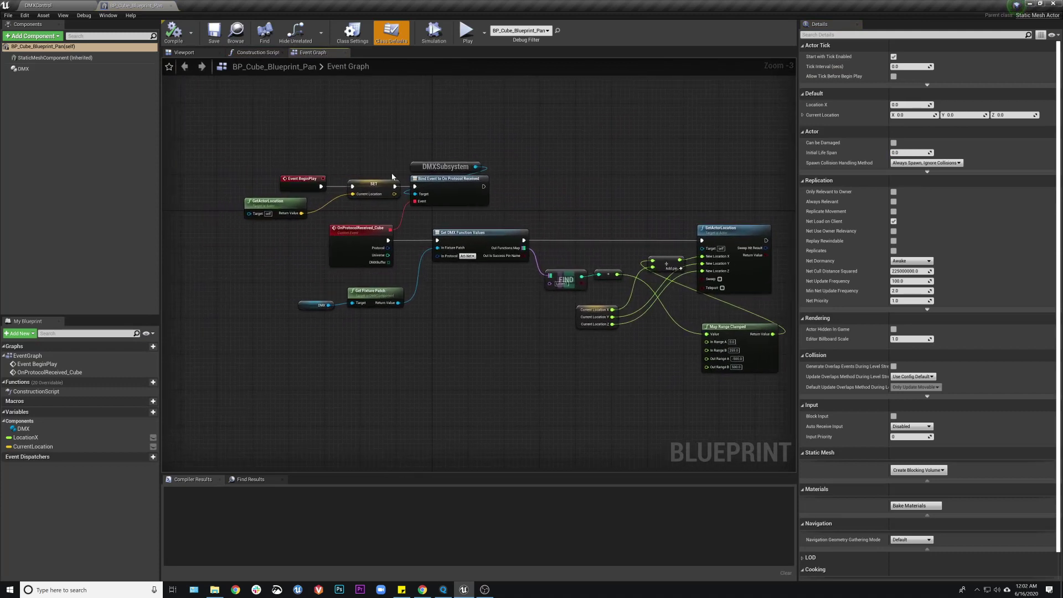
pyautogui.scroll(1, 391, 172)
pyautogui.scroll(1, 554, 183)
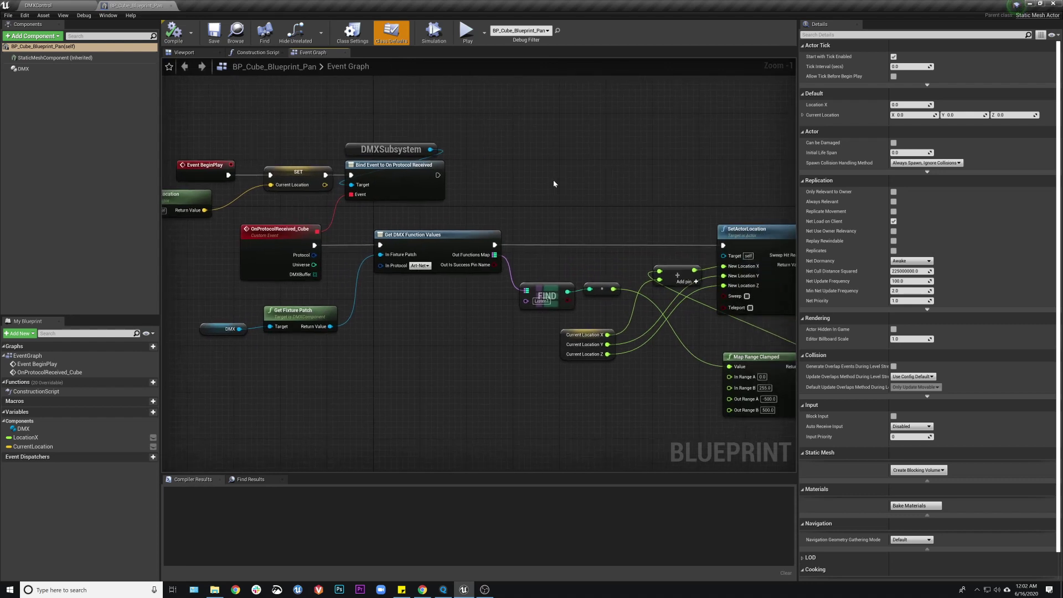
pyautogui.moveTo(555, 180); pyautogui.dragTo(488, 173, button='right')
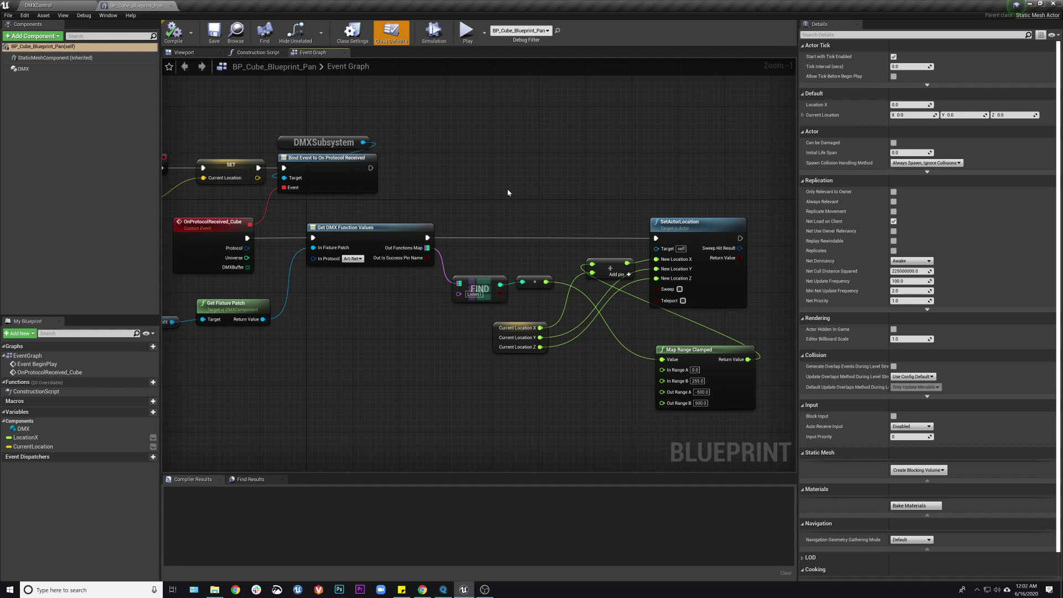
pyautogui.moveTo(491, 184); pyautogui.dragTo(519, 195, button='right')
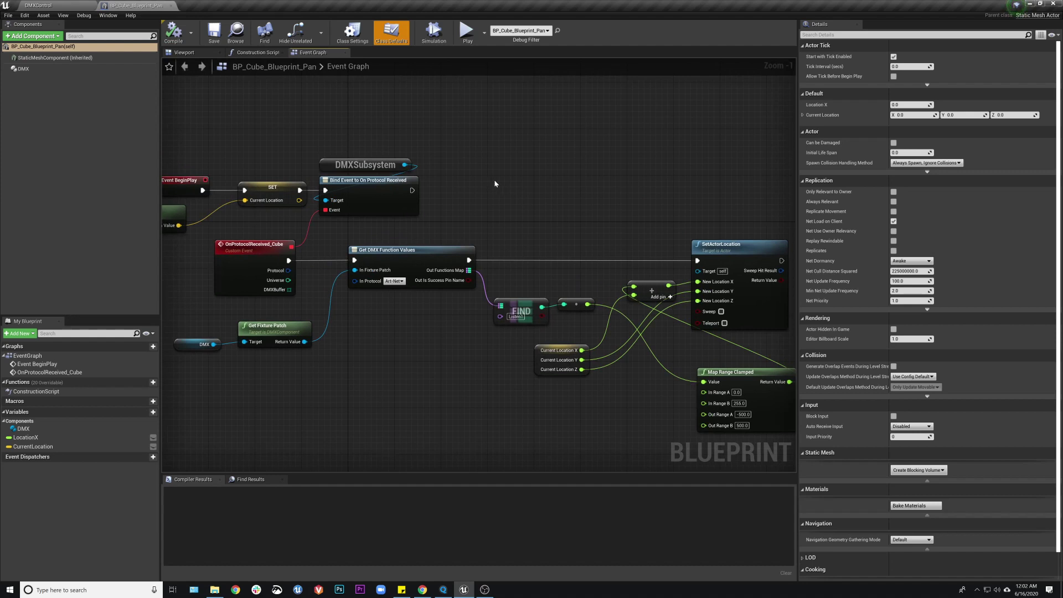
pyautogui.moveTo(656, 214); pyautogui.dragTo(614, 210, button='right')
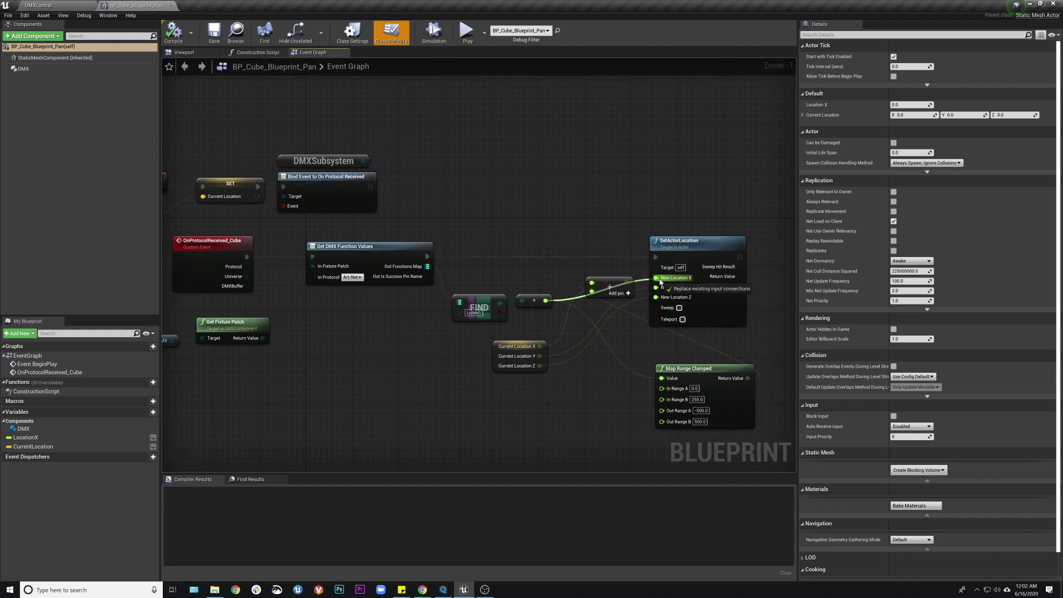
pyautogui.moveTo(608, 289); pyautogui.dragTo(608, 337)
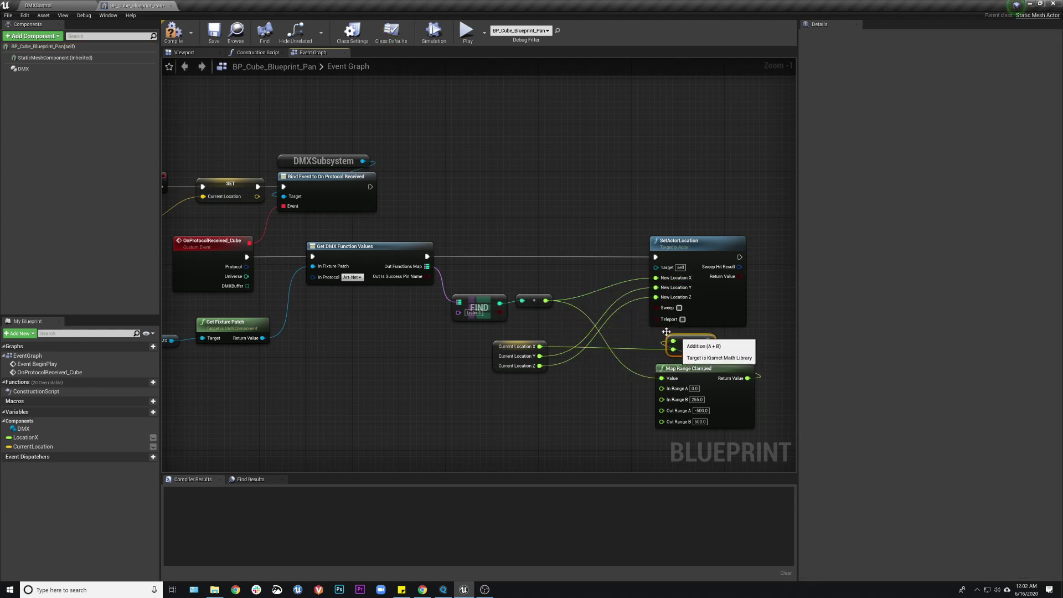
# Step: Examine how GetActorLocation sets the CurrentLocation variable at BeginPlay, the variable's vector type, and the Find node's key
pyautogui.moveTo(461, 164); pyautogui.dragTo(636, 156, button='right')
pyautogui.moveTo(398, 115); pyautogui.dragTo(359, 144, button='right')
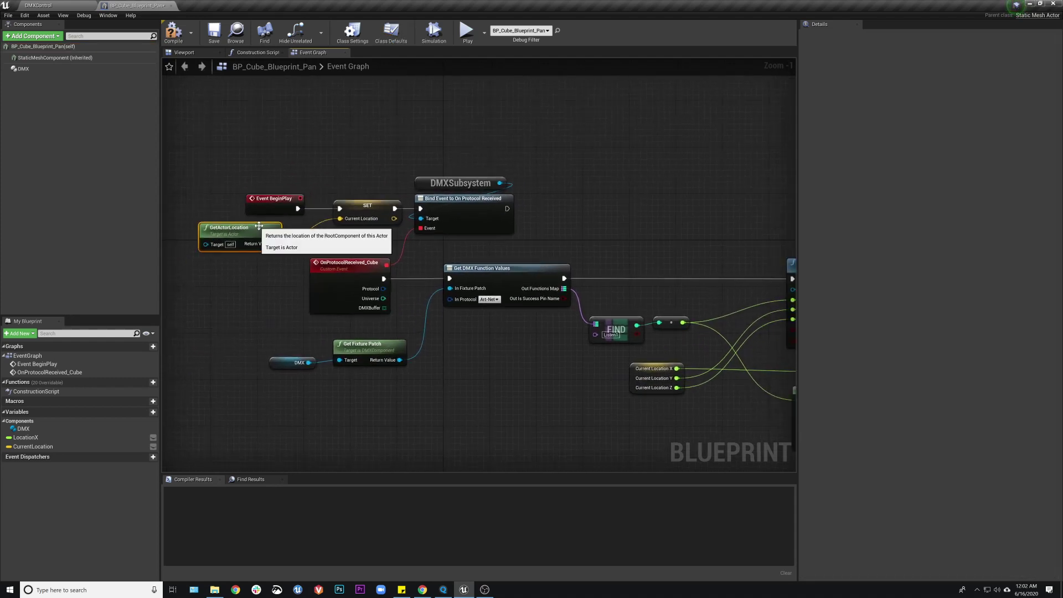
pyautogui.click(235, 240)
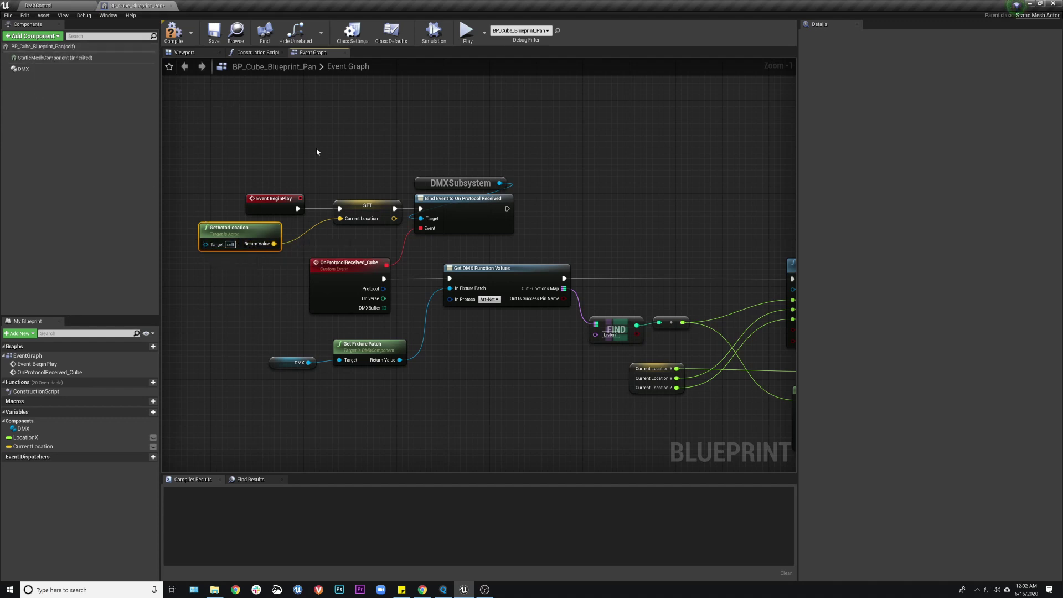
pyautogui.moveTo(415, 149); pyautogui.dragTo(382, 138, button='right')
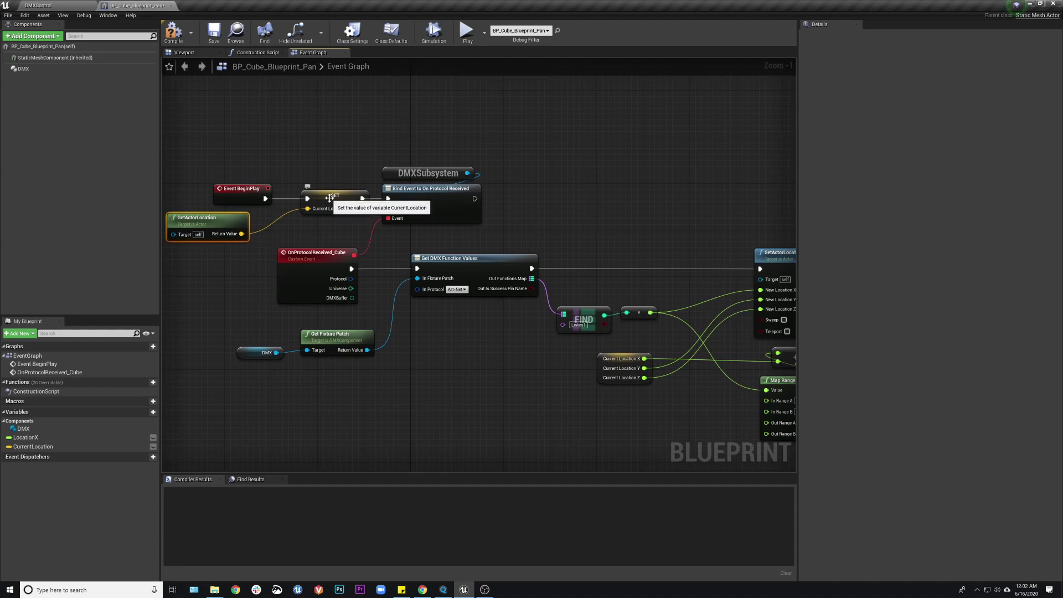
pyautogui.click(83, 445)
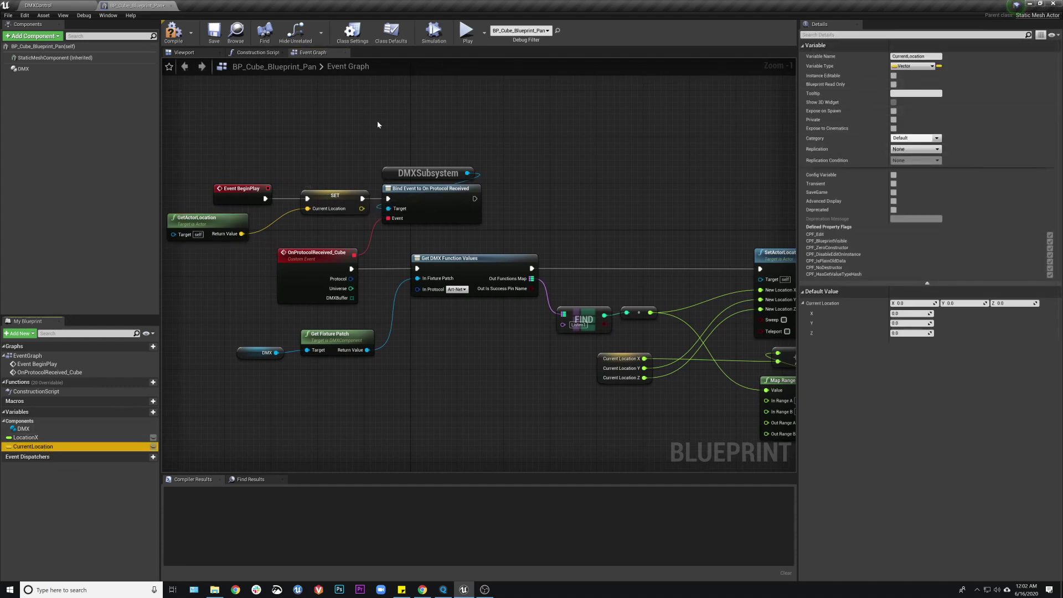
pyautogui.moveTo(617, 177); pyautogui.dragTo(602, 174, button='right')
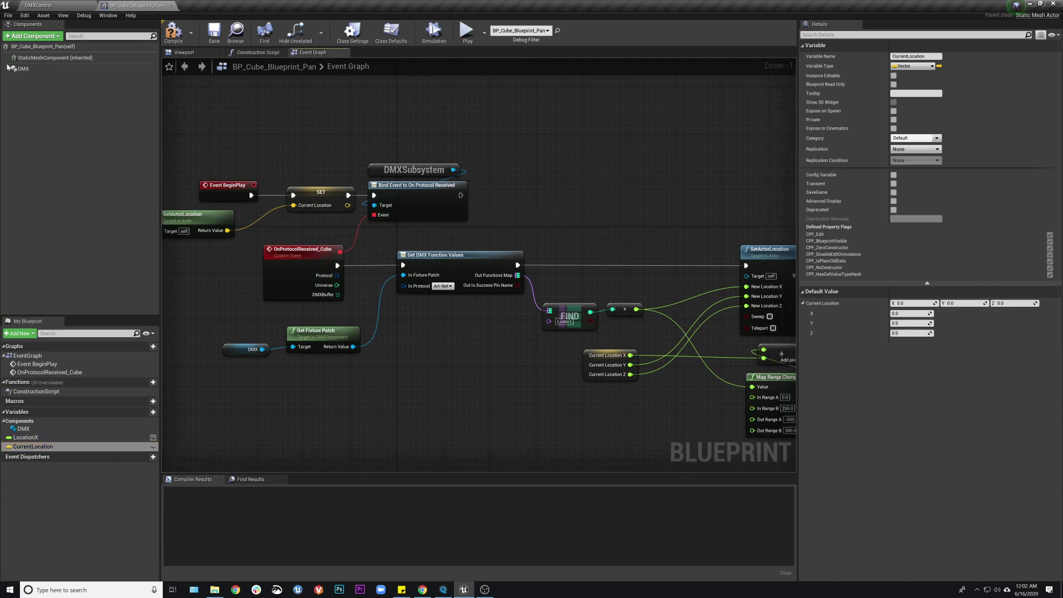
pyautogui.moveTo(593, 166); pyautogui.dragTo(460, 206, button='right')
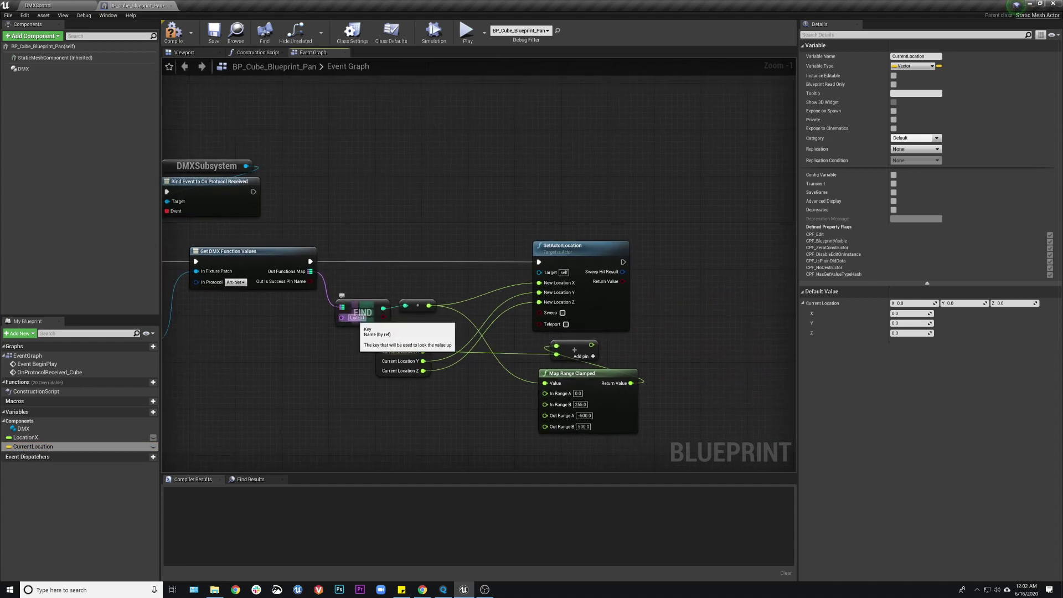
pyautogui.moveTo(408, 222); pyautogui.dragTo(558, 209, button='right')
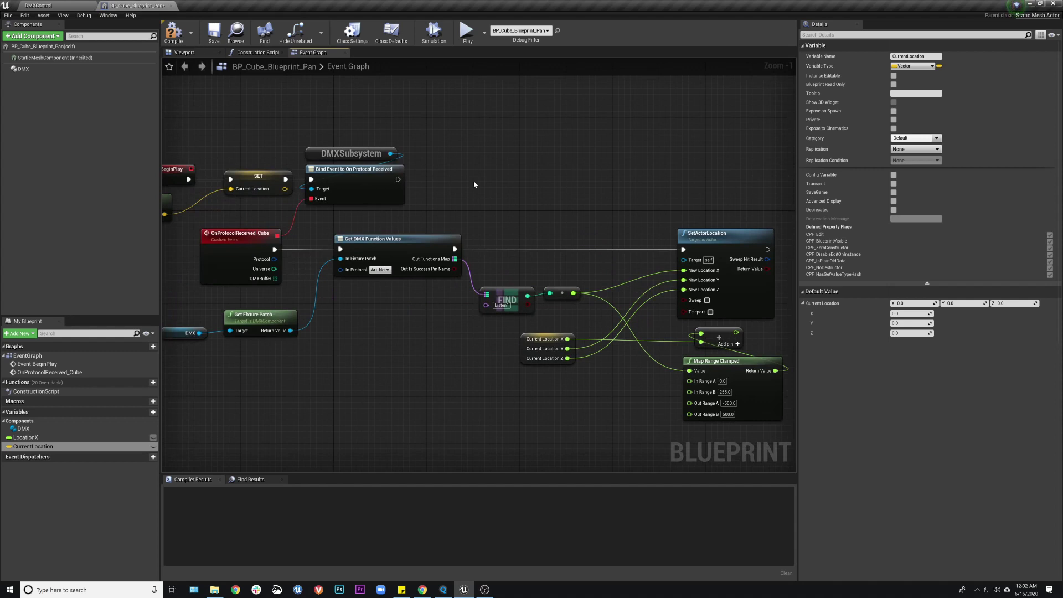
# Step: Open ListenLibrary from the DMX folder, check the ChannelListen fixture type's function name, and return to BP_Cube_Blueprint_Pan
pyautogui.click(83, 6)
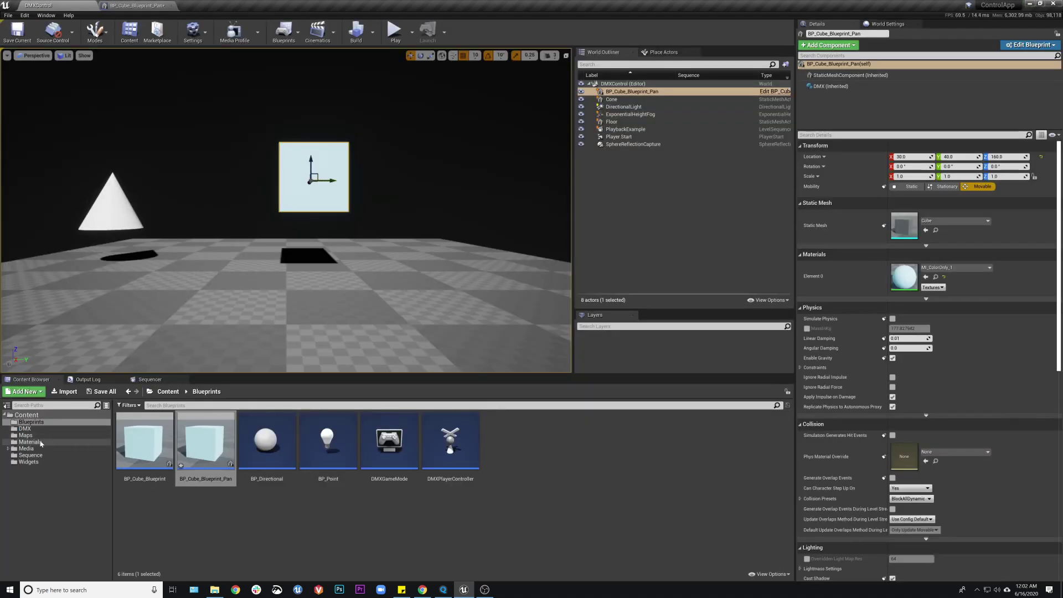
pyautogui.click(25, 429)
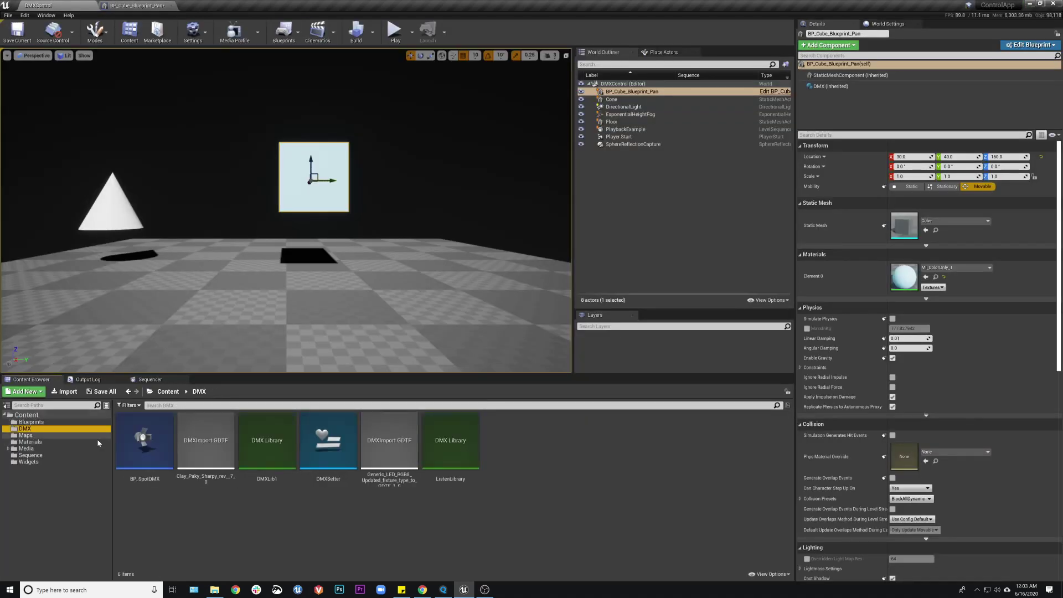
pyautogui.doubleClick(458, 447)
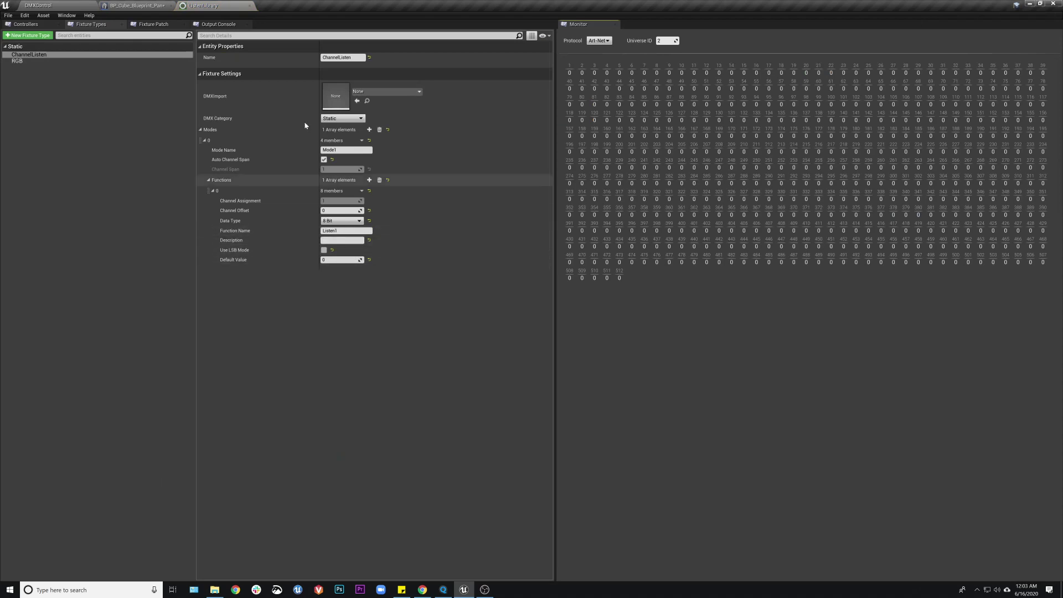
pyautogui.click(147, 5)
# Step: Move the SetActorLocation node slightly farther from its input nodes in the Event Graph
pyautogui.moveTo(595, 182); pyautogui.dragTo(496, 157, button='right')
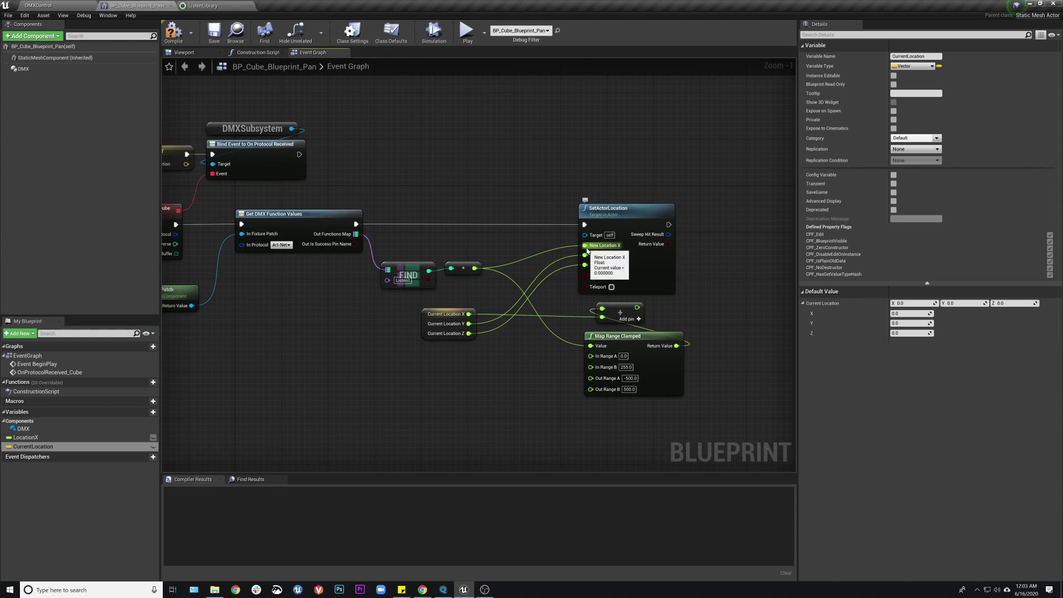
pyautogui.moveTo(610, 208); pyautogui.dragTo(633, 209)
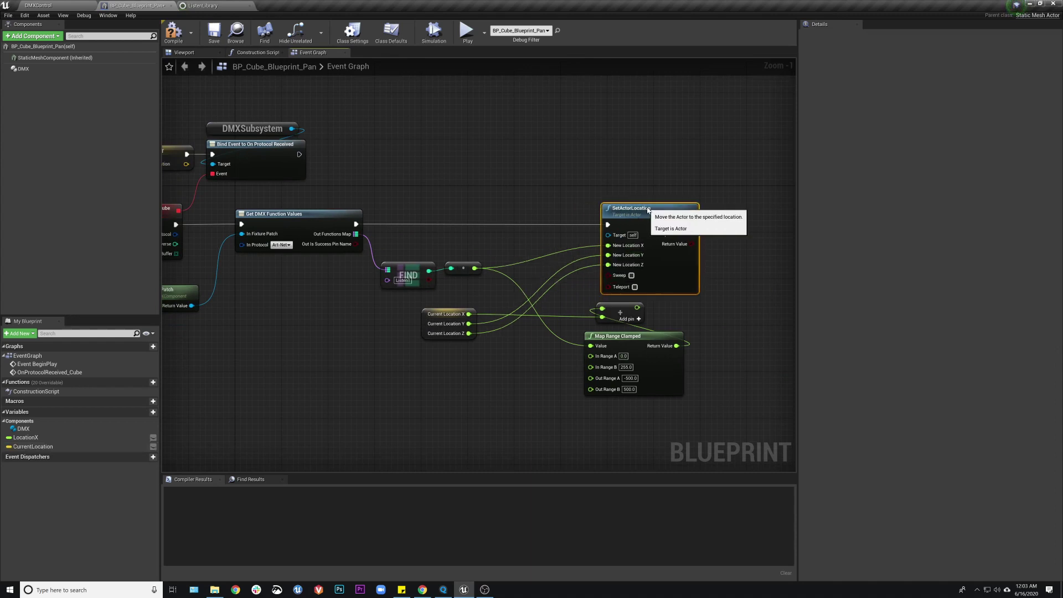
pyautogui.moveTo(527, 180); pyautogui.dragTo(590, 166, button='right')
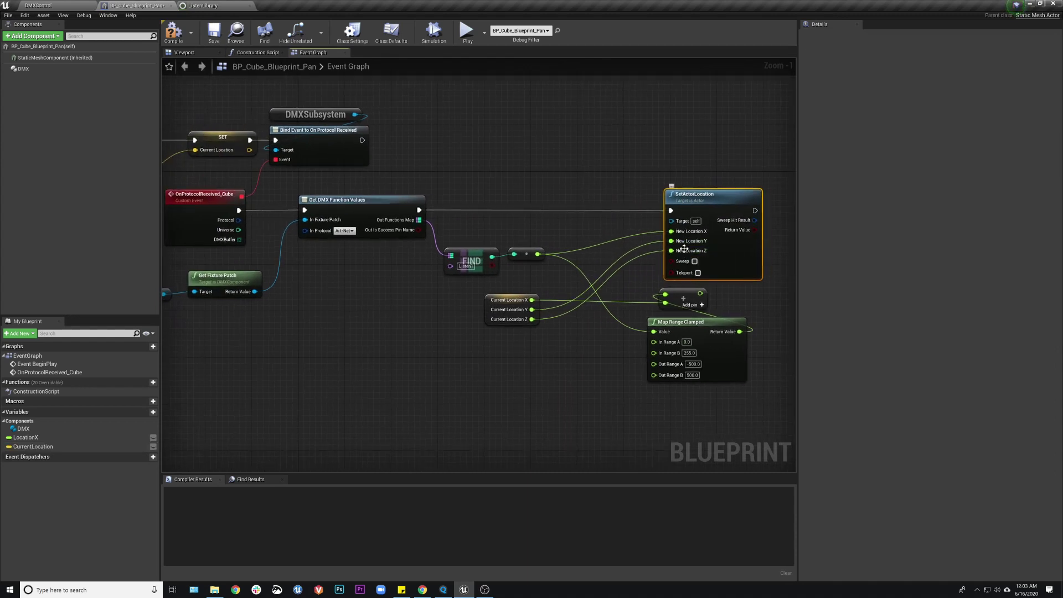
pyautogui.moveTo(565, 216); pyautogui.dragTo(582, 214, button='right')
# Step: Try splitting the struct pin of a second CurrentLocation getter placed below the existing one, and delete that node
pyautogui.click(526, 301)
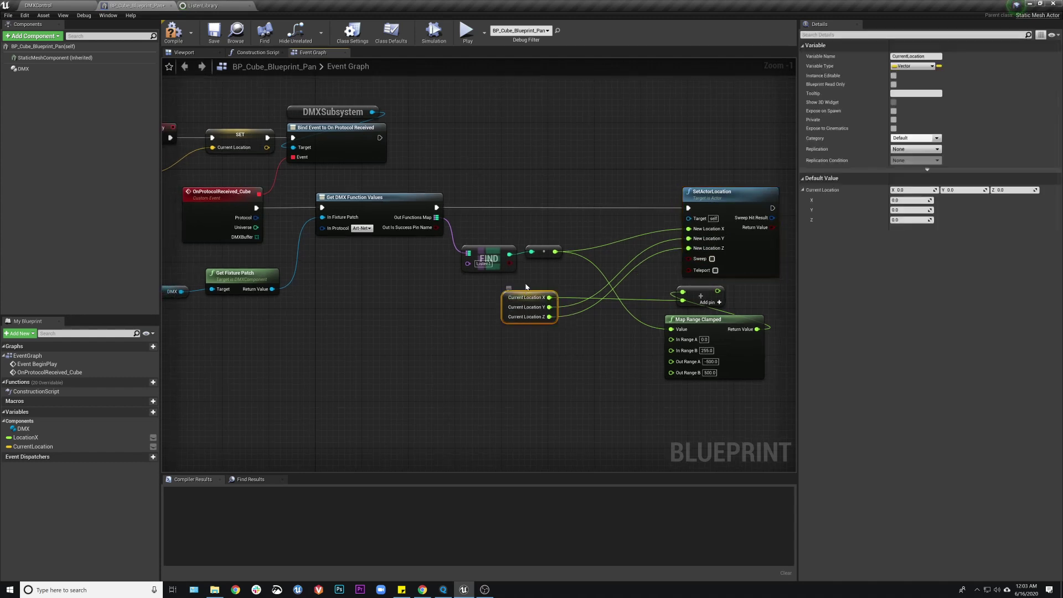
pyautogui.click(194, 320)
pyautogui.moveTo(33, 446); pyautogui.dragTo(497, 369)
pyautogui.click(503, 376)
pyautogui.rightClick(497, 368)
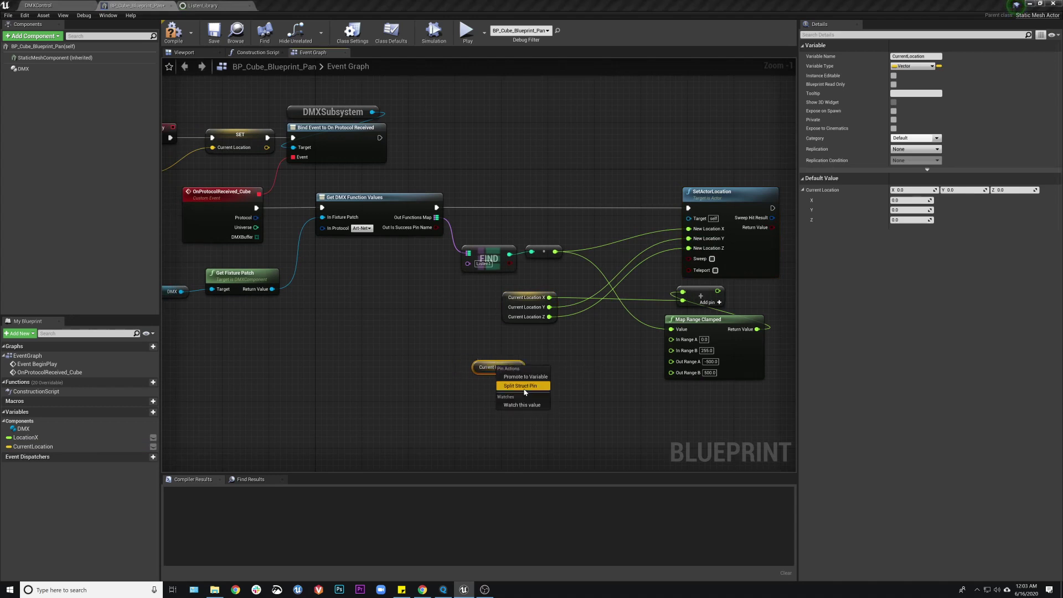
pyautogui.click(524, 386)
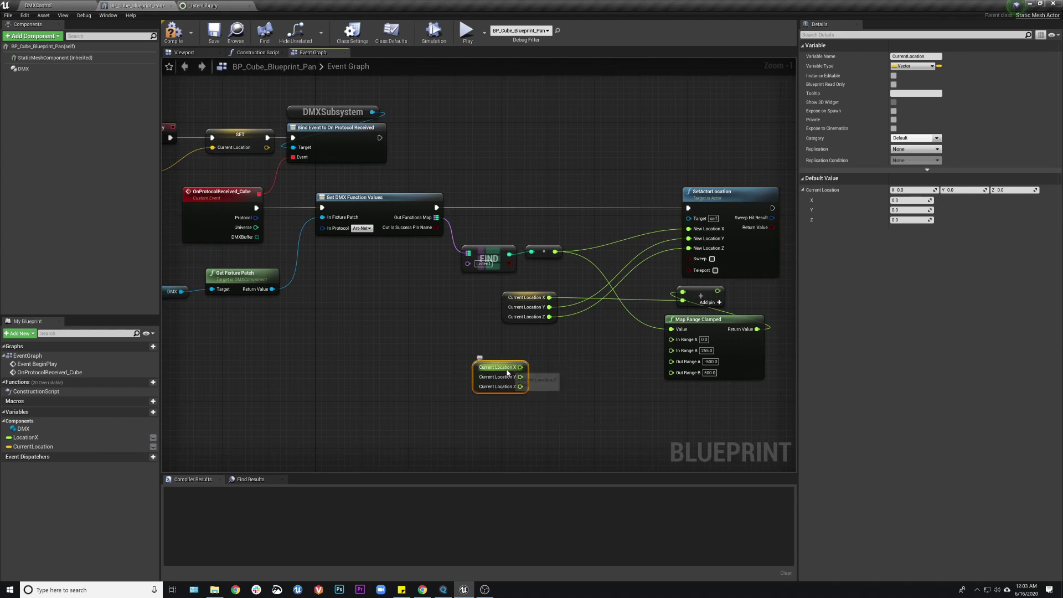
pyautogui.press('Delete')
# Step: Disconnect Current Location X from the addition node, move the unused Map Range Clamped and addition nodes aside, and compile the blueprint
pyautogui.moveTo(565, 332); pyautogui.dragTo(530, 352, button='right')
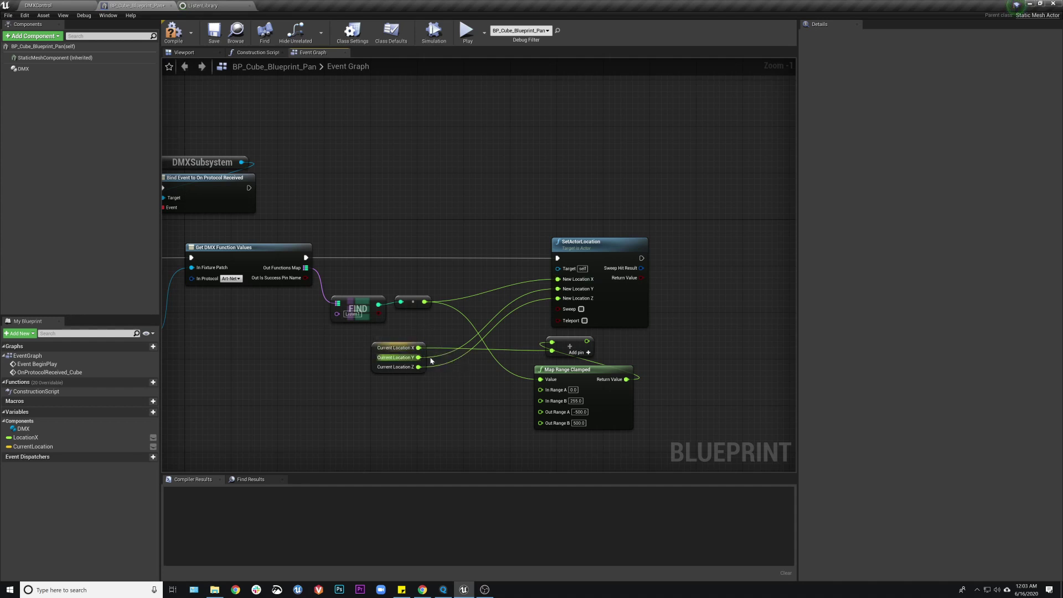
pyautogui.keyDown('ctrl'); pyautogui.moveTo(418, 348); pyautogui.dragTo(443, 347); pyautogui.keyUp('ctrl')
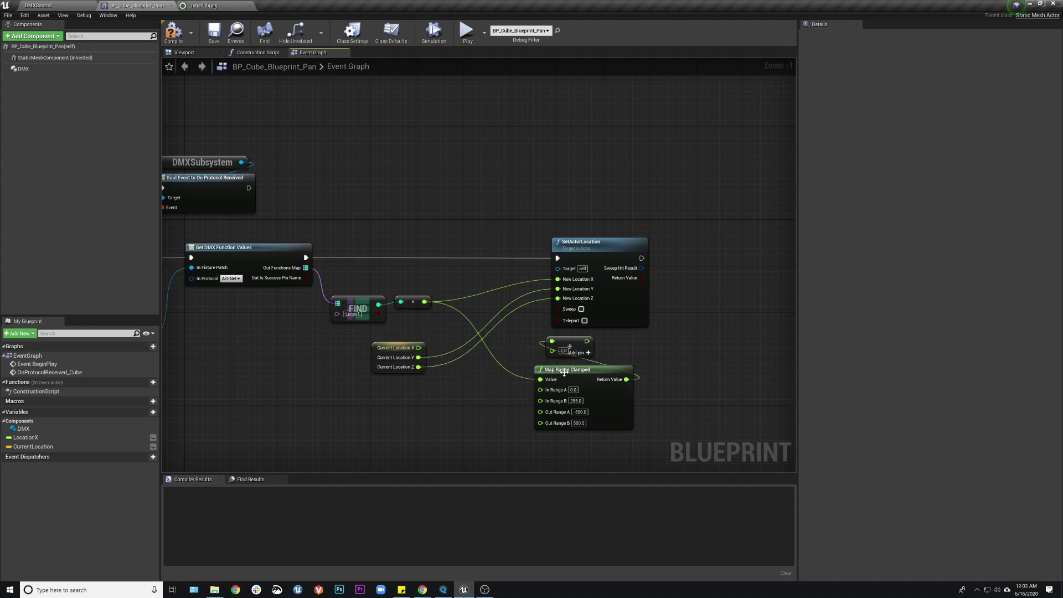
pyautogui.moveTo(566, 341); pyautogui.dragTo(708, 410)
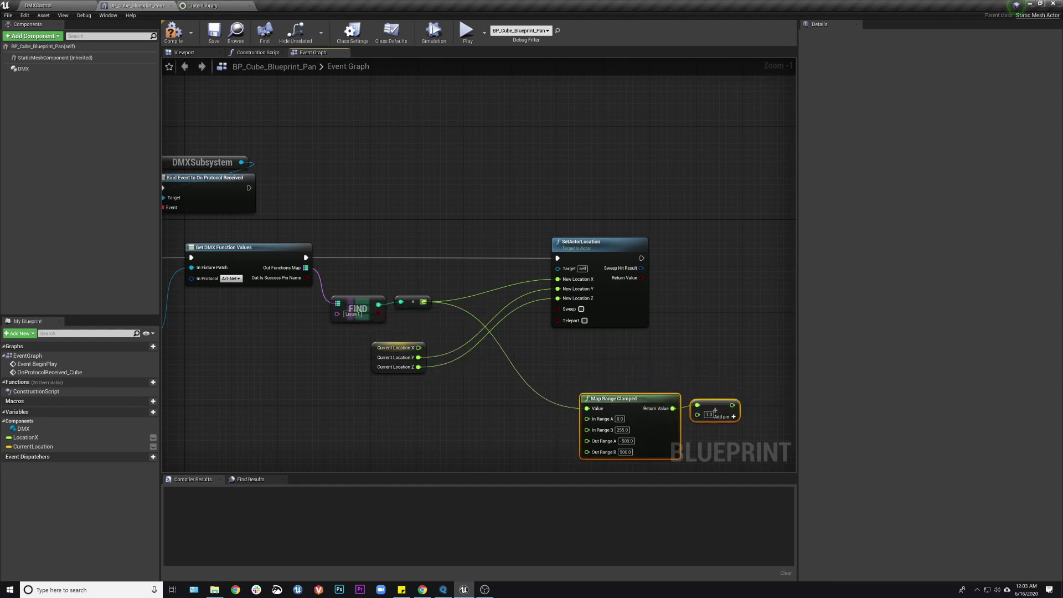
pyautogui.click(173, 32)
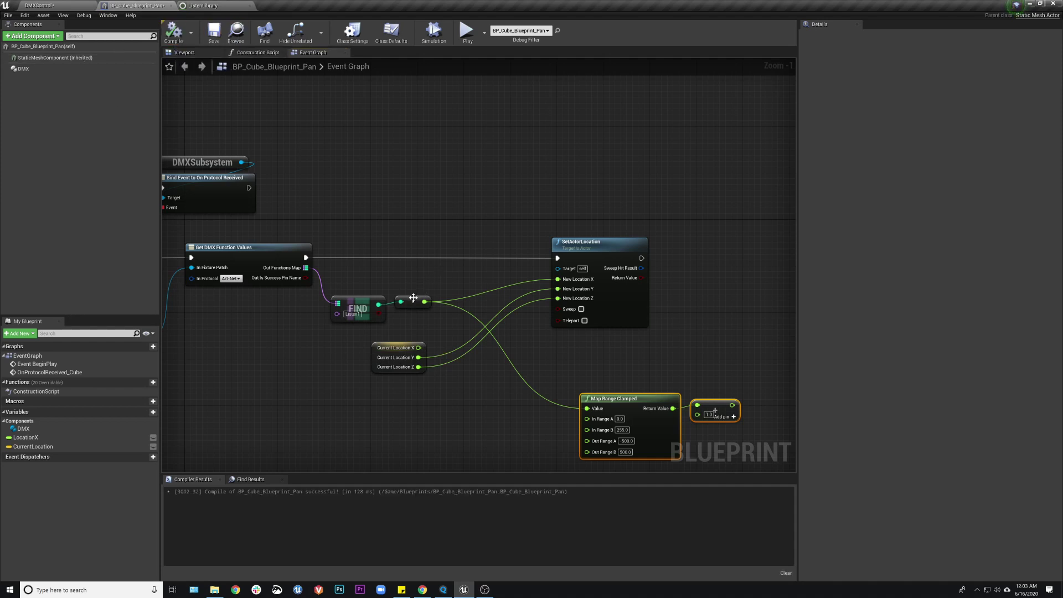
pyautogui.moveTo(414, 298); pyautogui.dragTo(436, 302)
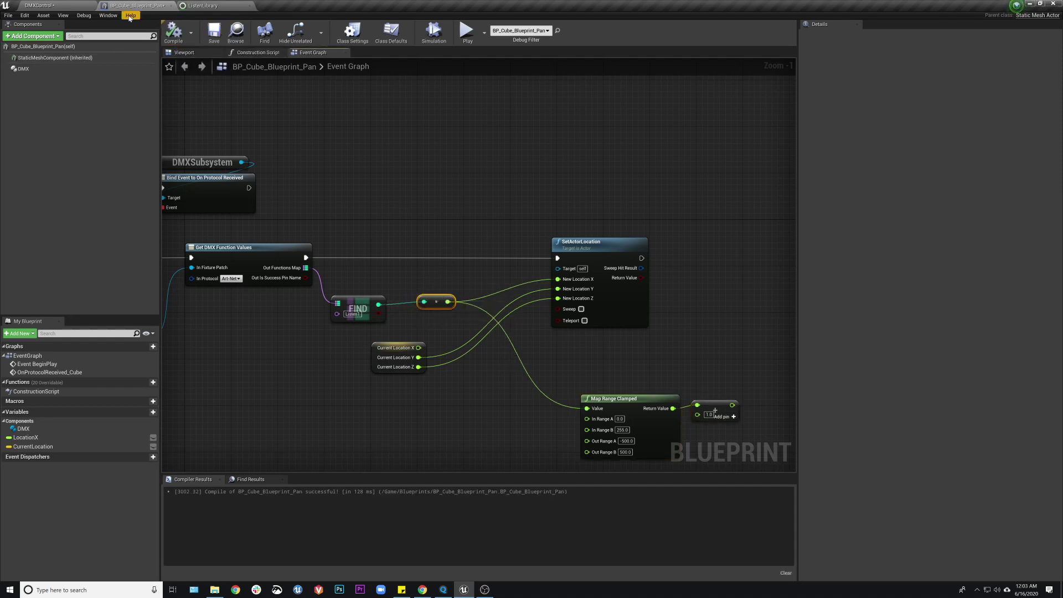
# Step: Play the DMXControl level and try controlling the cube's position with the Dim1 intensity in MagicQ before clearing the programmer and stopping playback
pyautogui.click(56, 7)
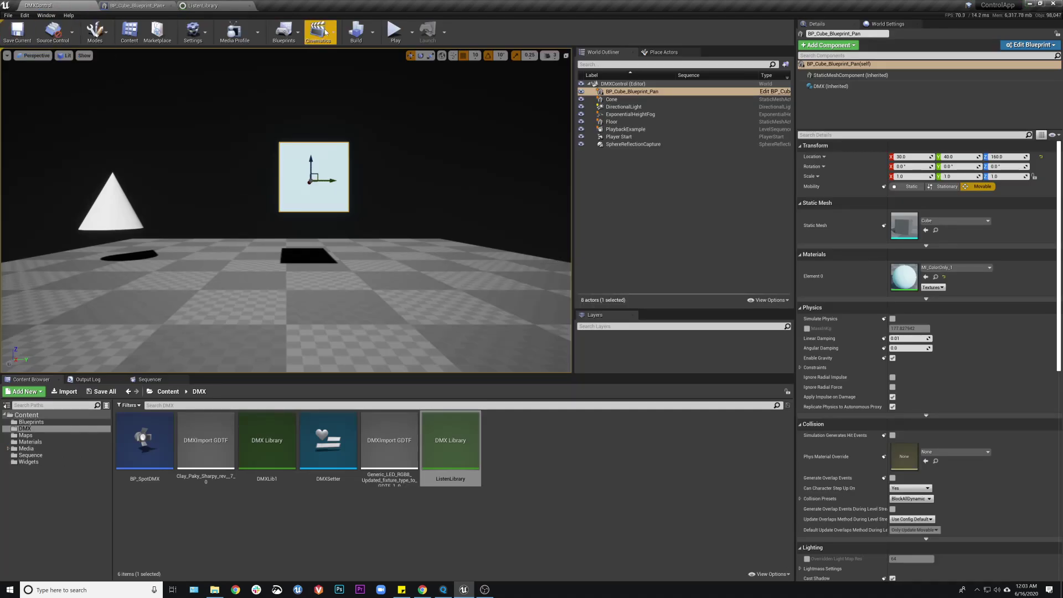
pyautogui.click(395, 32)
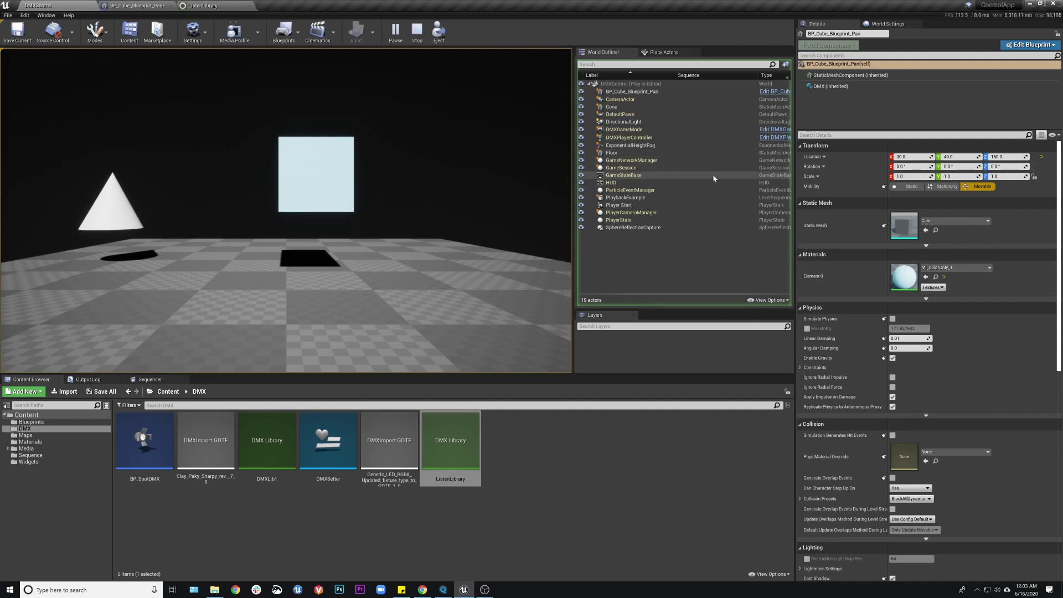
pyautogui.click(443, 589)
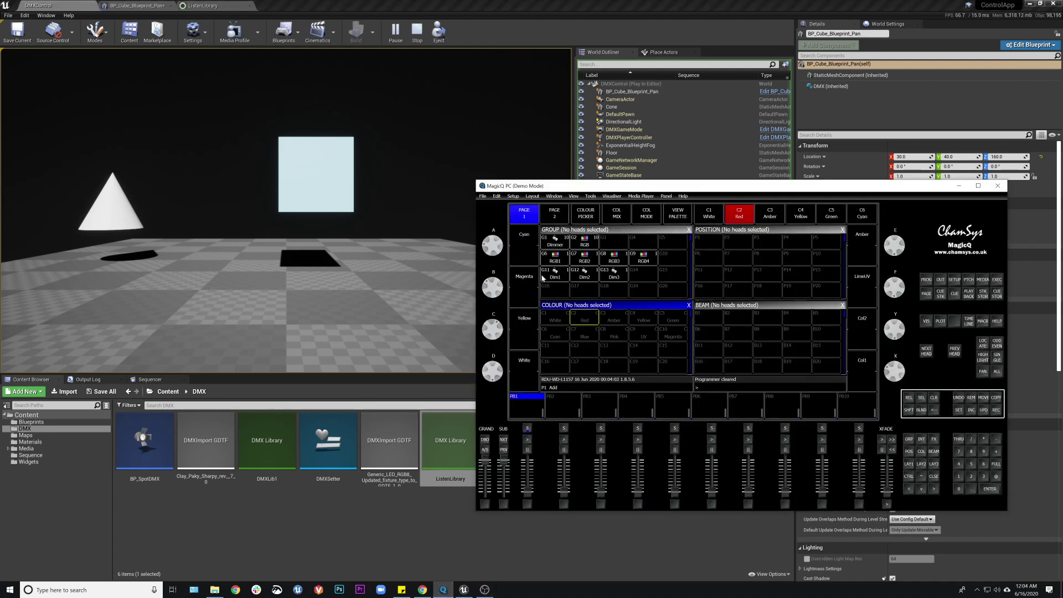
pyautogui.click(556, 274)
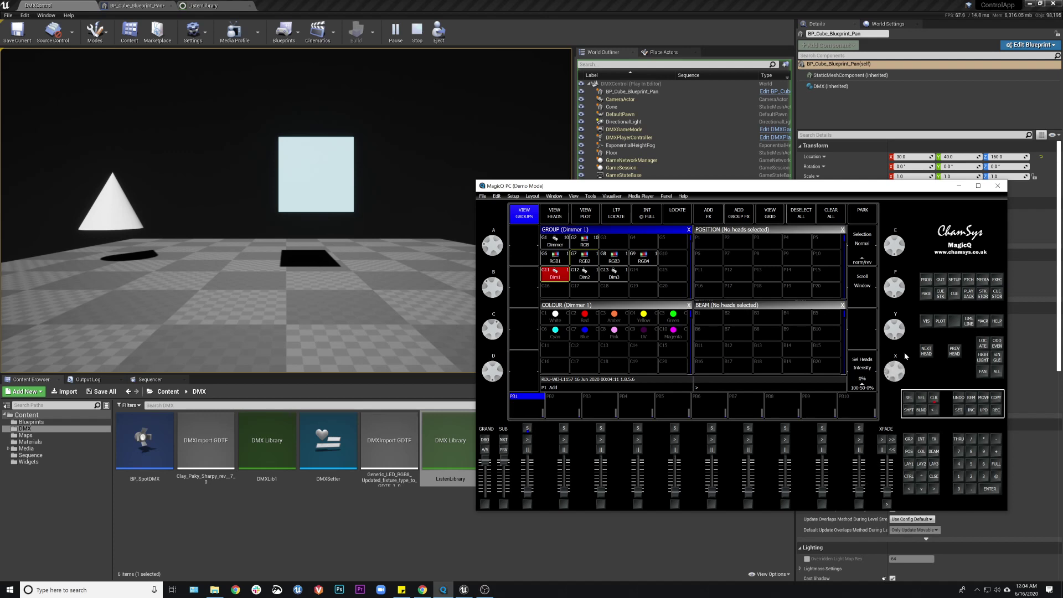
pyautogui.moveTo(905, 357); pyautogui.dragTo(905, 376)
pyautogui.click(934, 398)
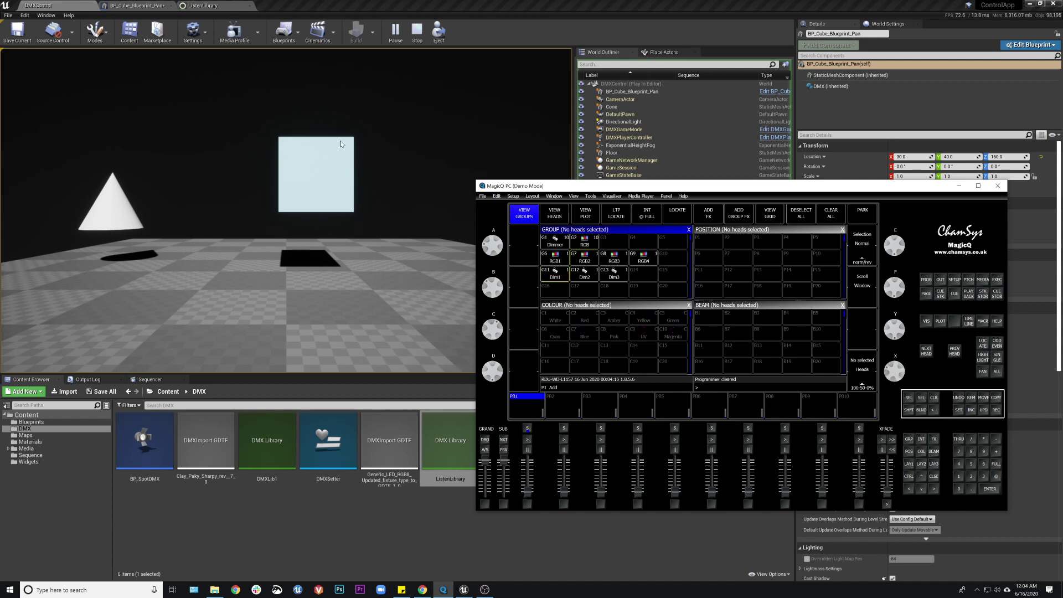
pyautogui.click(417, 30)
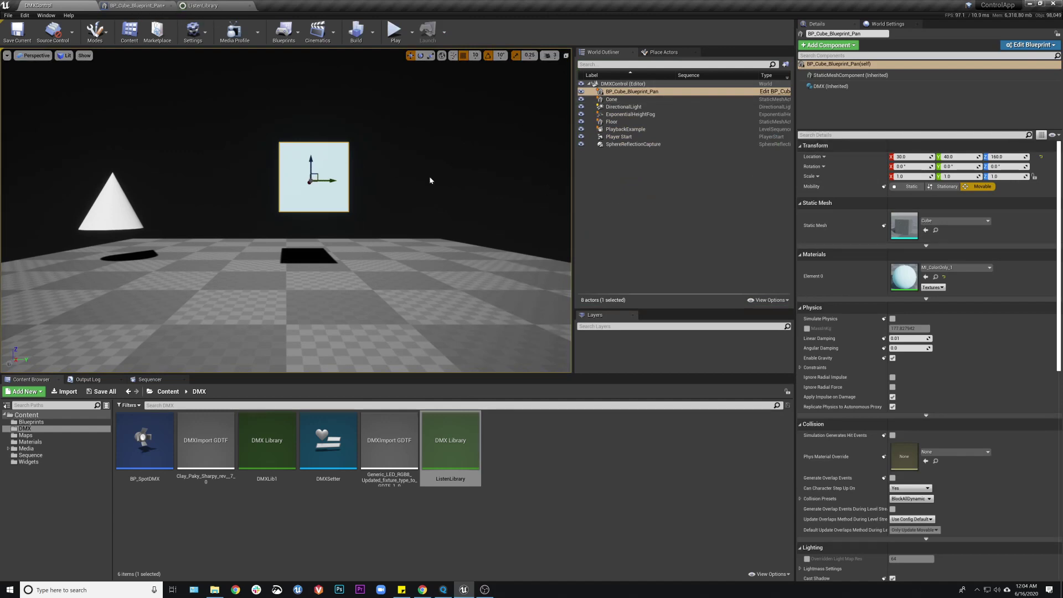
# Step: Assign ListenLibrary and the ChannelListen_1 fixture patch to the pan cube's DMX component, and save the level
pyautogui.click(831, 86)
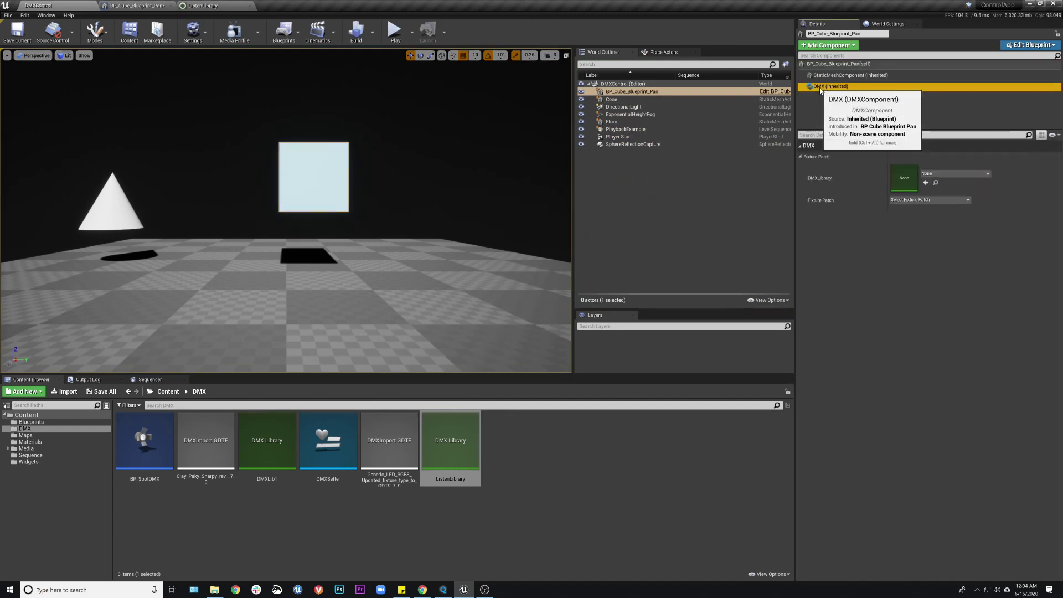
pyautogui.click(926, 176)
pyautogui.click(976, 283)
pyautogui.click(936, 201)
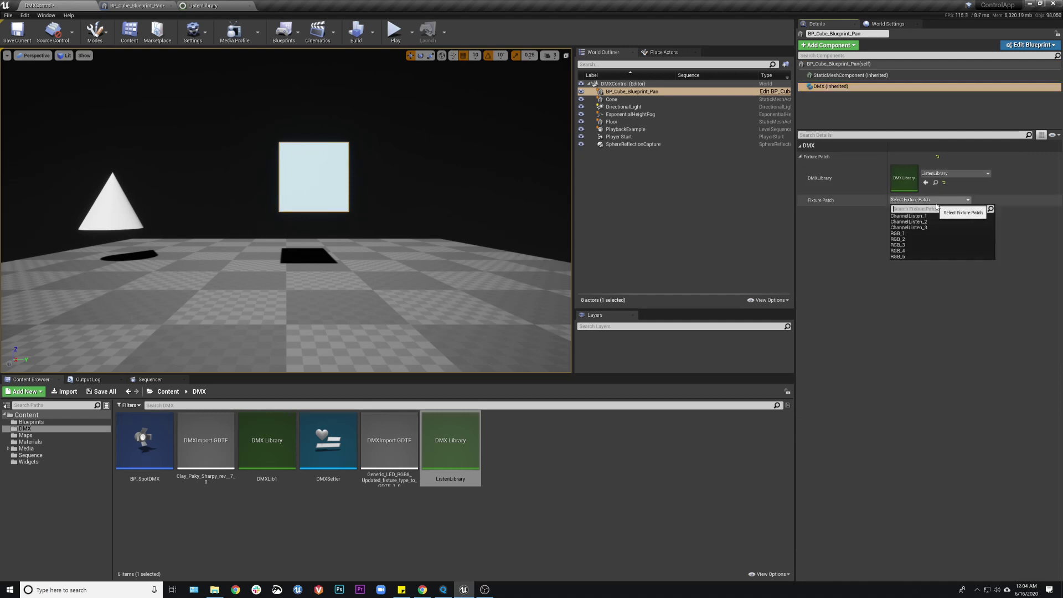
pyautogui.click(911, 216)
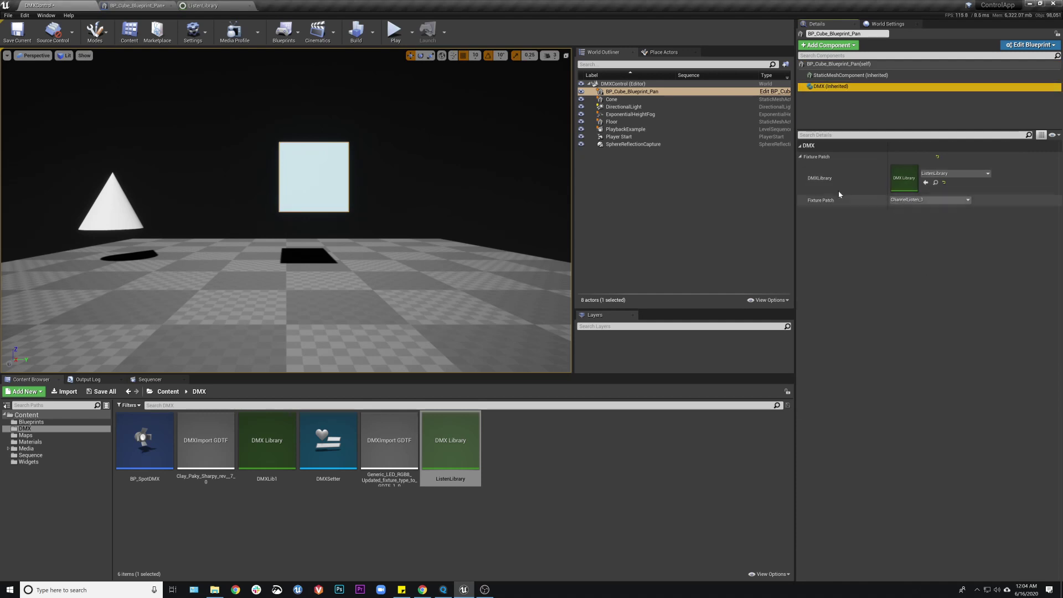
pyautogui.click(17, 27)
# Step: Play the level, control the cube's X position by varying the Dim1 intensity in MagicQ, ending at 50%, and stop playback
pyautogui.click(213, 5)
pyautogui.click(161, 6)
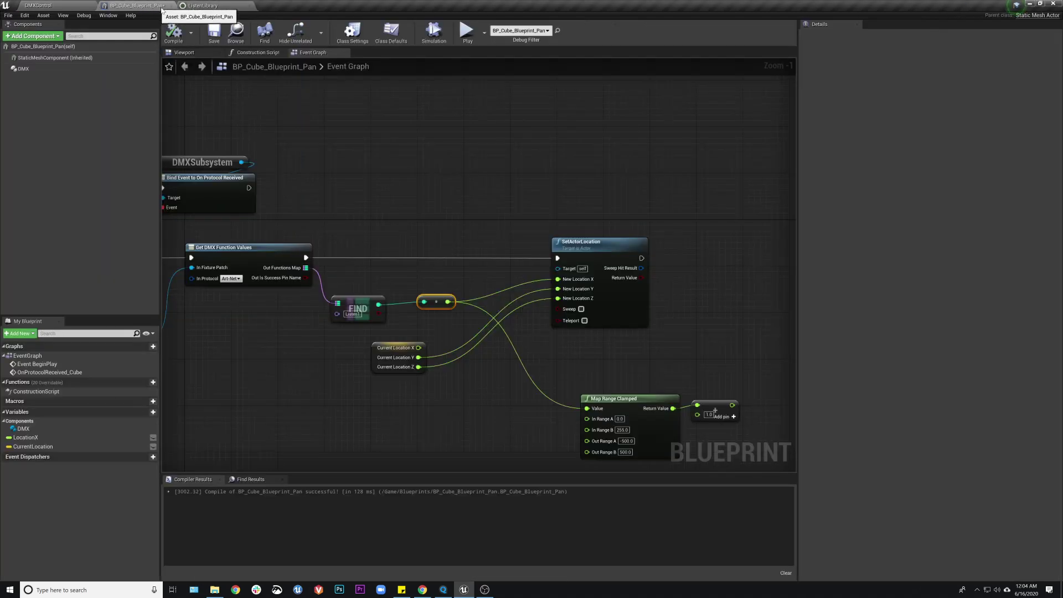
pyautogui.click(37, 5)
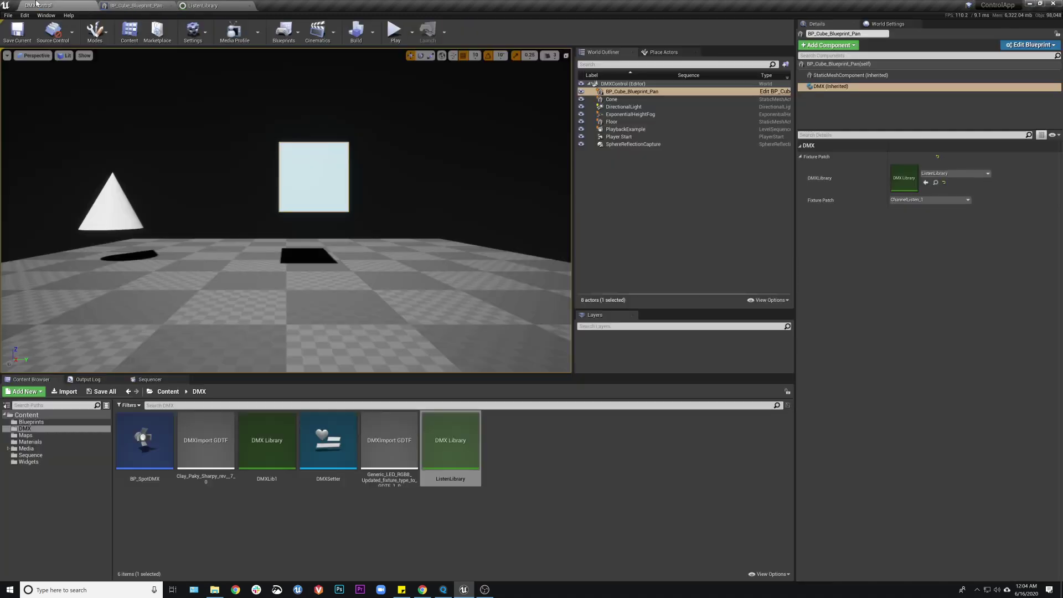
pyautogui.click(395, 31)
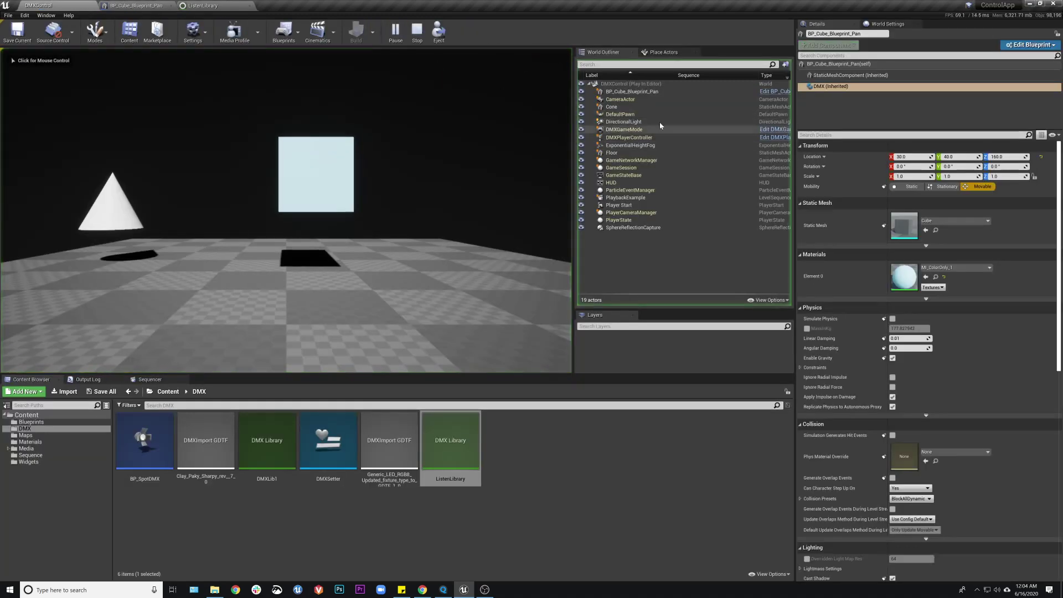
pyautogui.click(443, 593)
pyautogui.click(555, 273)
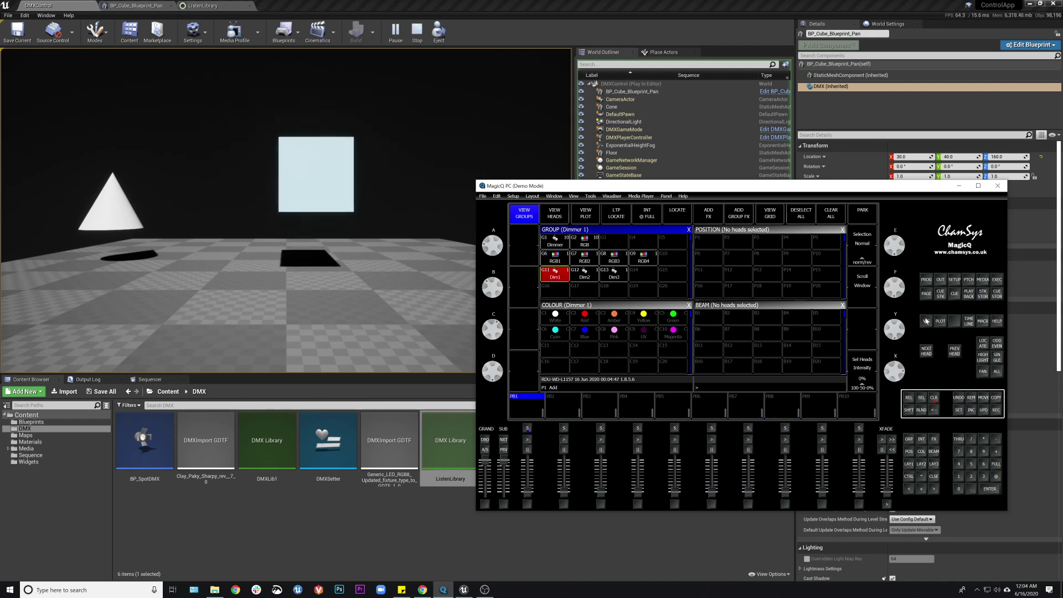
pyautogui.moveTo(904, 376); pyautogui.dragTo(917, 339)
pyautogui.moveTo(904, 374); pyautogui.dragTo(906, 438)
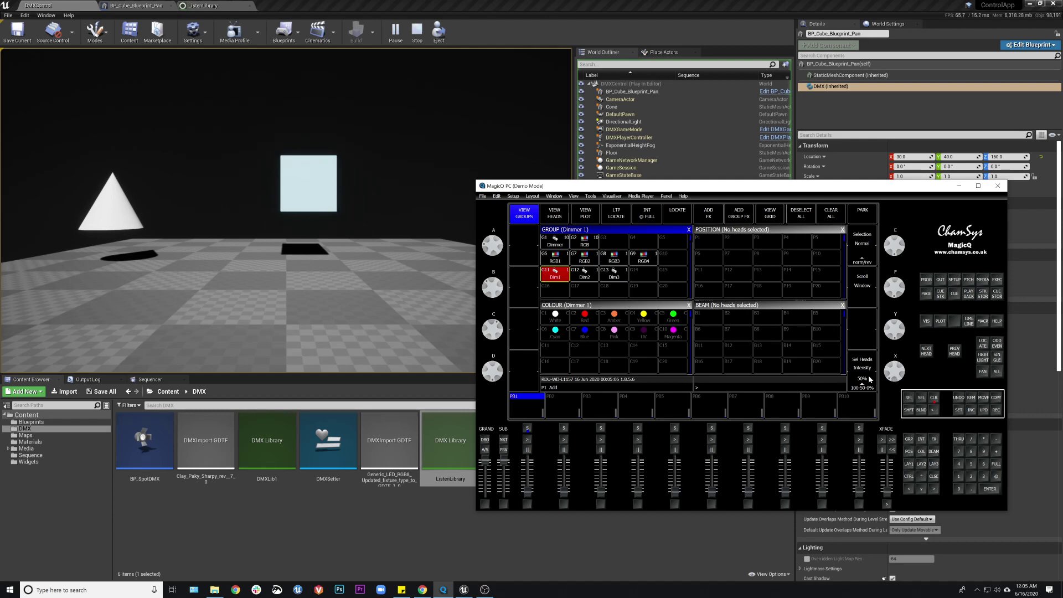
pyautogui.click(959, 187)
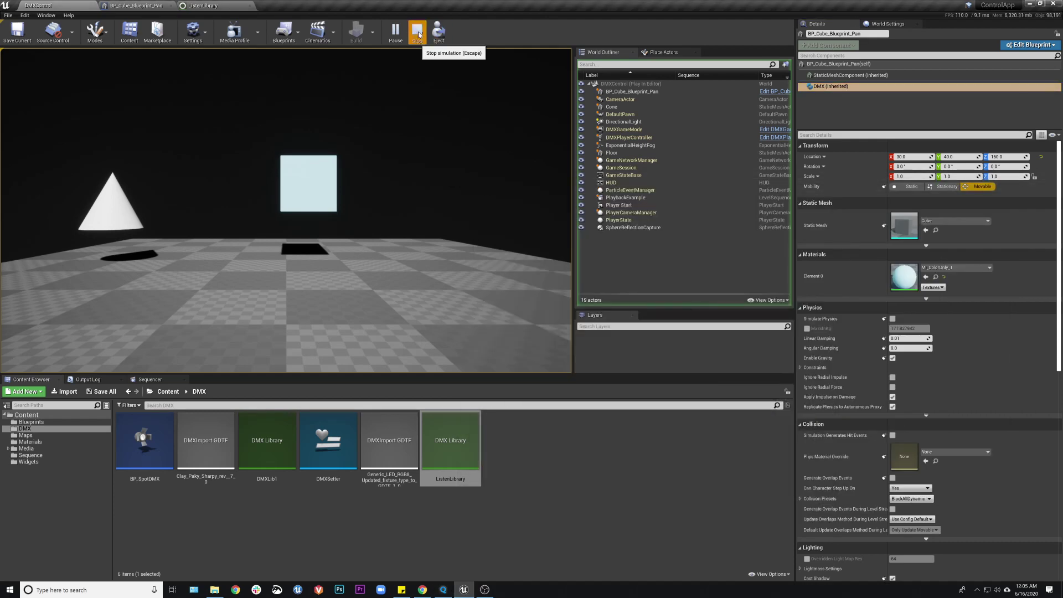
pyautogui.click(418, 34)
# Step: Move the addition and Map Range Clamped nodes in the cube blueprint back beside the CurrentLocation getter
pyautogui.click(136, 5)
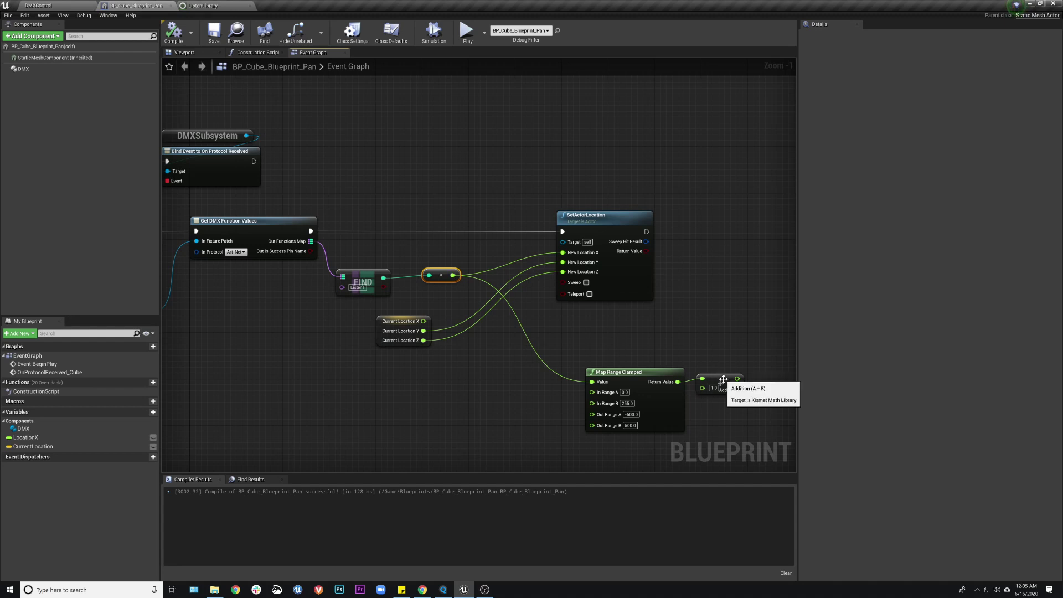
pyautogui.moveTo(726, 378); pyautogui.dragTo(695, 325)
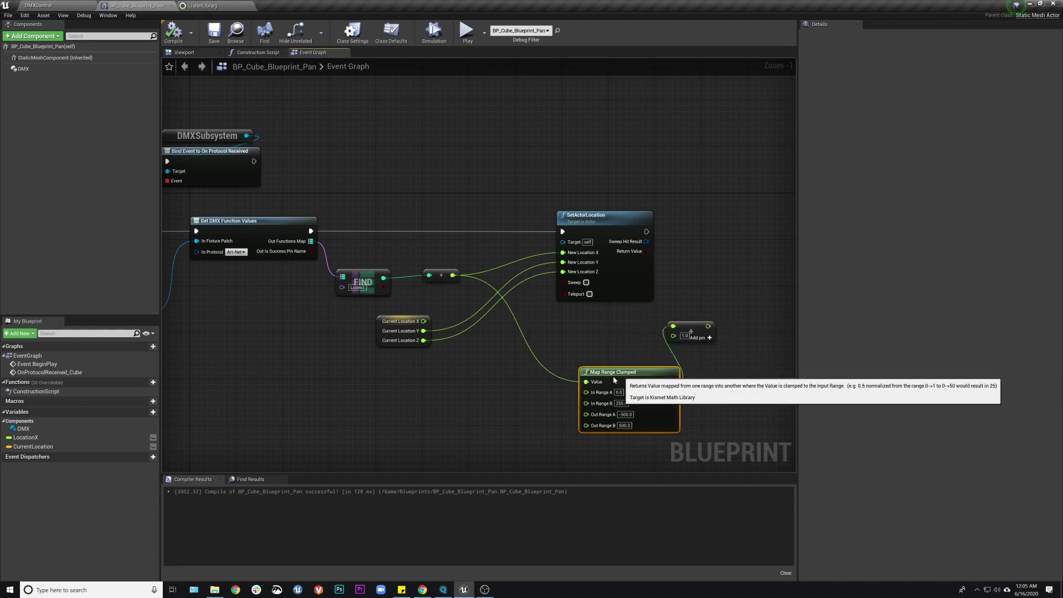
pyautogui.moveTo(615, 372); pyautogui.dragTo(509, 389)
pyautogui.moveTo(693, 326); pyautogui.dragTo(534, 320)
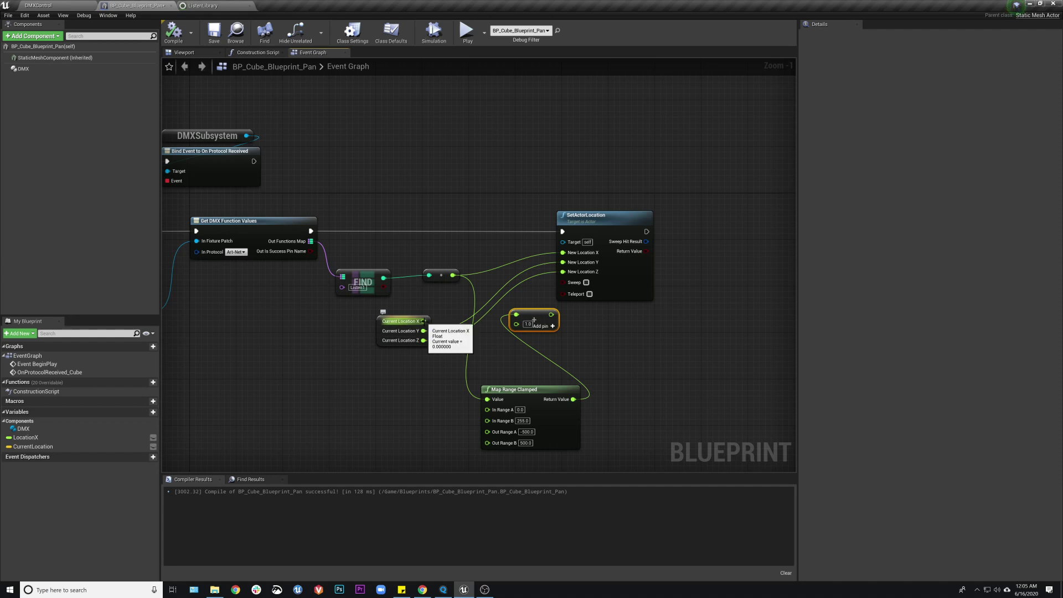
# Step: Connect Current Location X to the addition node's second input, and the sum to New Location X on SetActorLocation
pyautogui.moveTo(423, 321); pyautogui.dragTo(513, 325)
pyautogui.click(535, 394)
pyautogui.moveTo(534, 395); pyautogui.dragTo(495, 386)
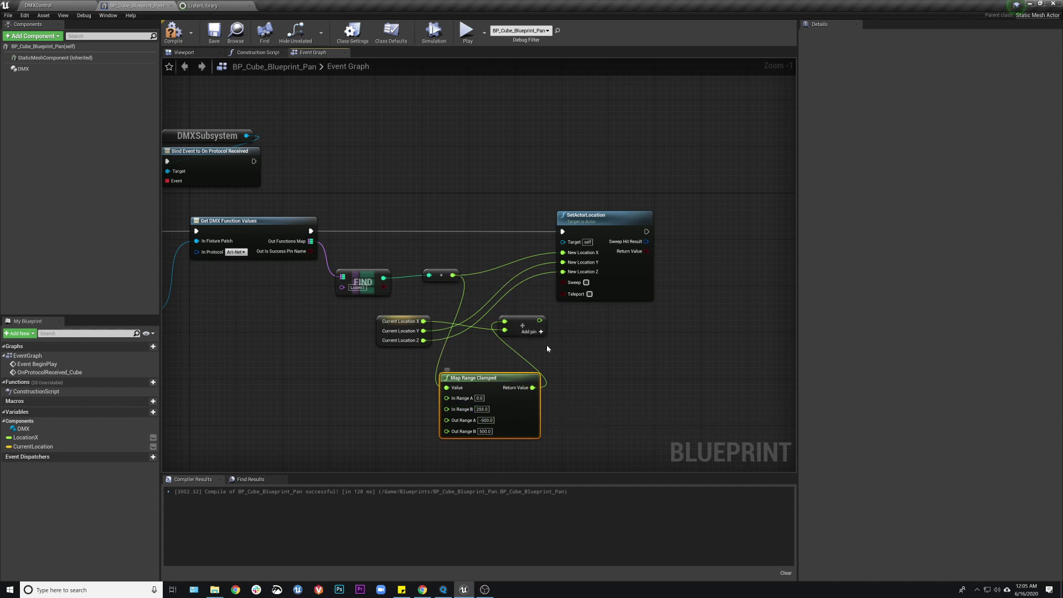
pyautogui.moveTo(540, 320); pyautogui.dragTo(563, 272)
# Step: Play the level and test the remapped X movement with the Dim1 intensity in MagicQ, clearing the programmer before stopping playback
pyautogui.click(53, 7)
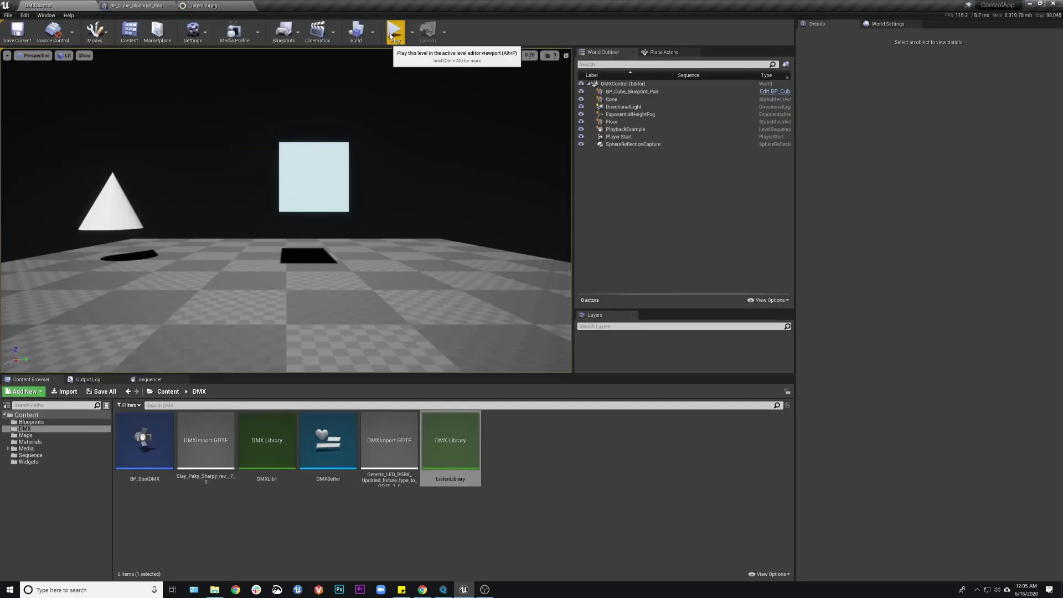
pyautogui.click(393, 32)
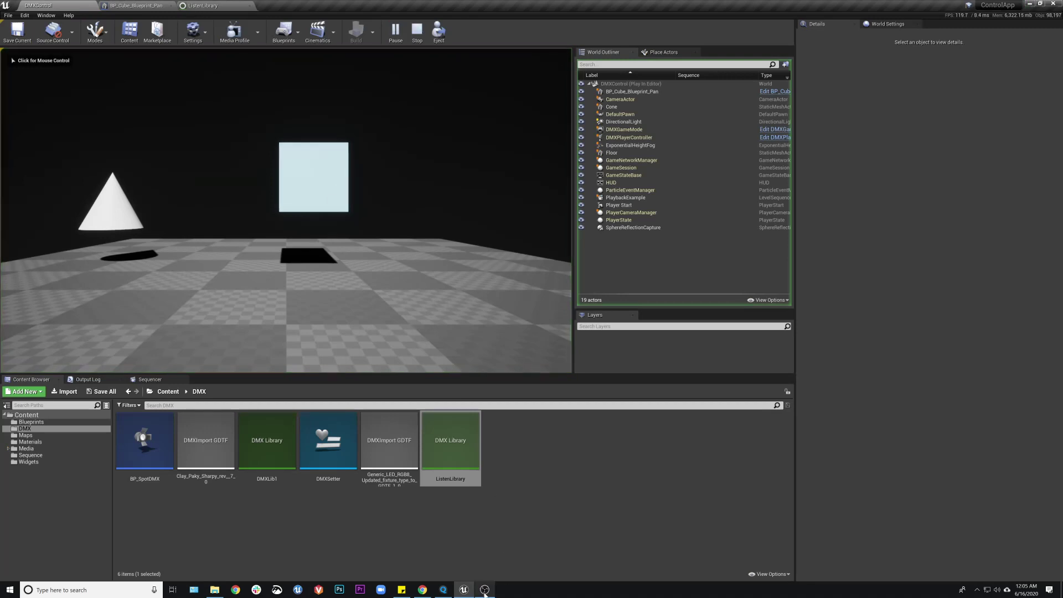
pyautogui.click(443, 590)
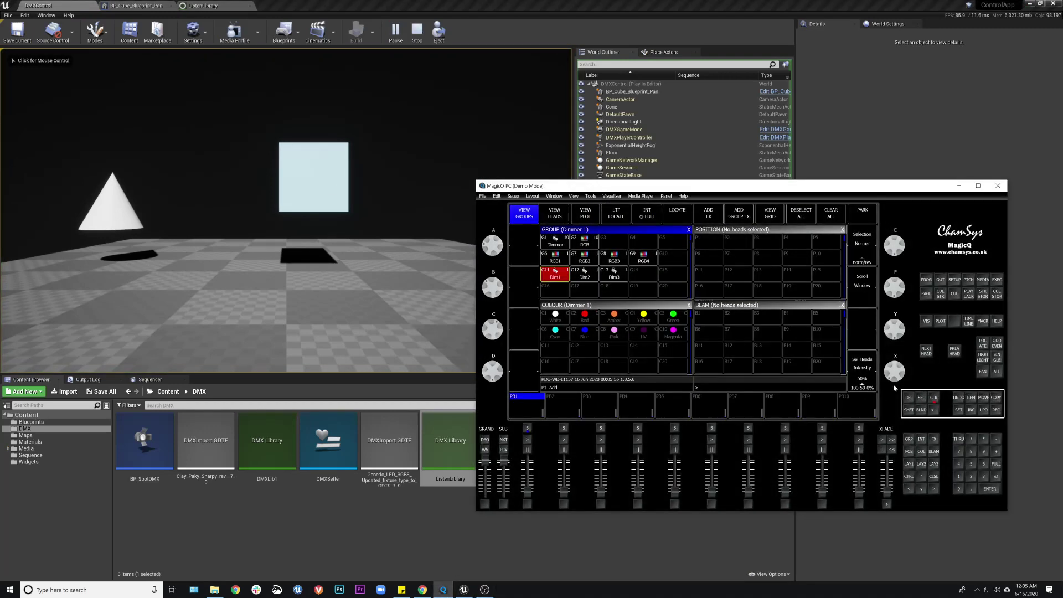
pyautogui.moveTo(902, 373); pyautogui.dragTo(911, 395)
pyautogui.click(935, 399)
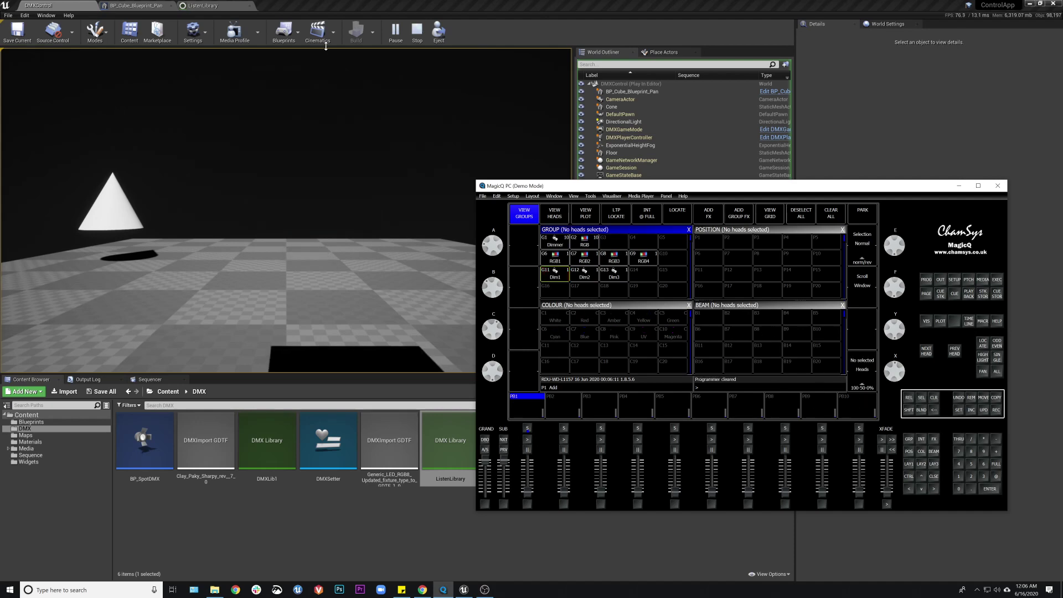
pyautogui.click(417, 30)
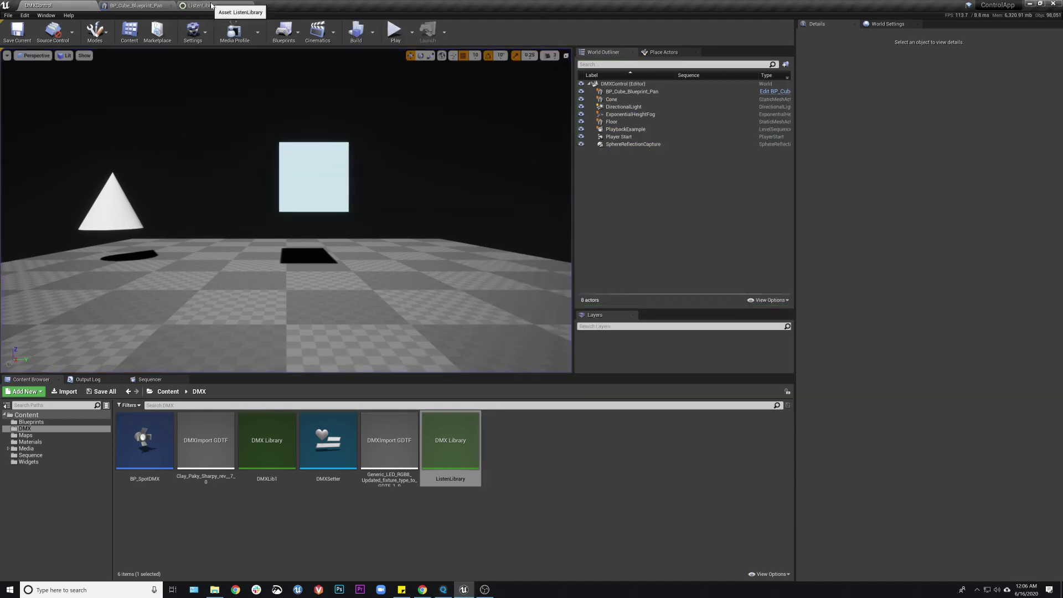
# Step: Examine the pan cube's Event Graph and how Map Range Clamped's Out Range A input could be supplied by another value
pyautogui.click(211, 6)
pyautogui.click(136, 6)
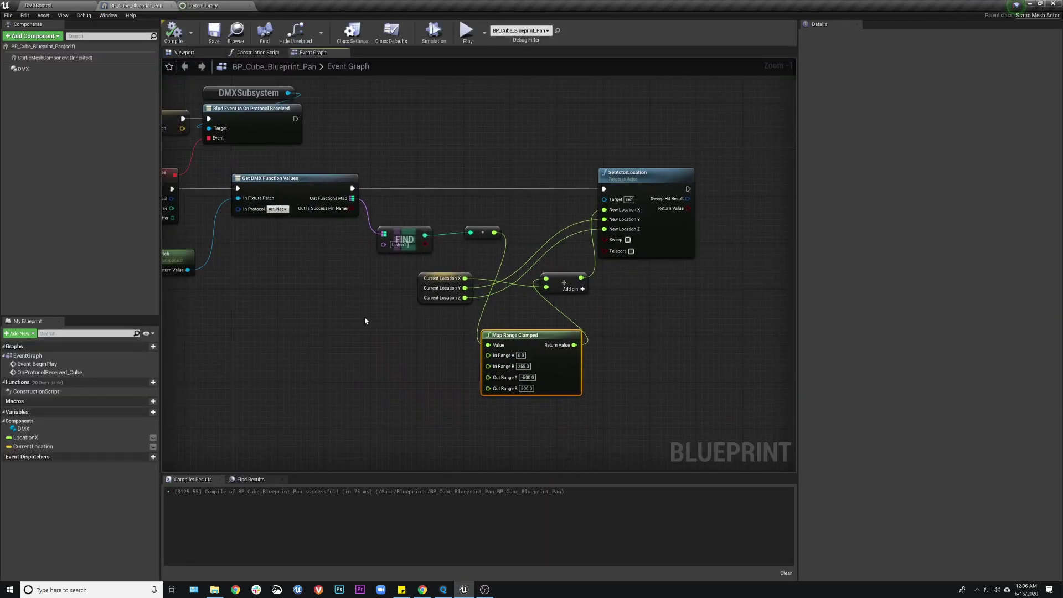
pyautogui.scroll(-1, 326, 308)
pyautogui.moveTo(326, 308); pyautogui.dragTo(413, 322, button='right')
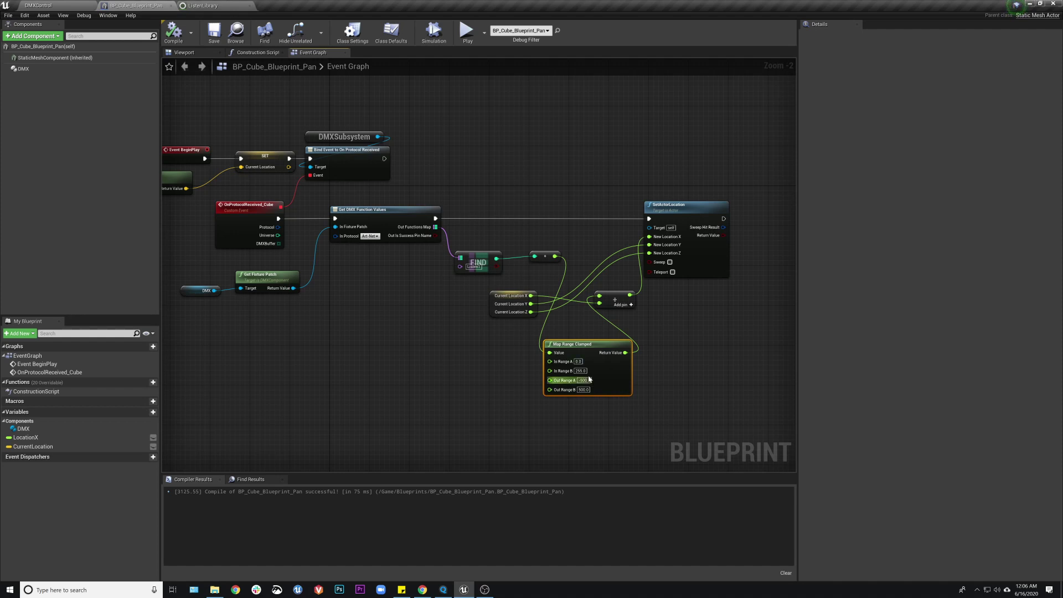
pyautogui.moveTo(662, 340); pyautogui.dragTo(615, 330, button='right')
pyautogui.scroll(2, 515, 360)
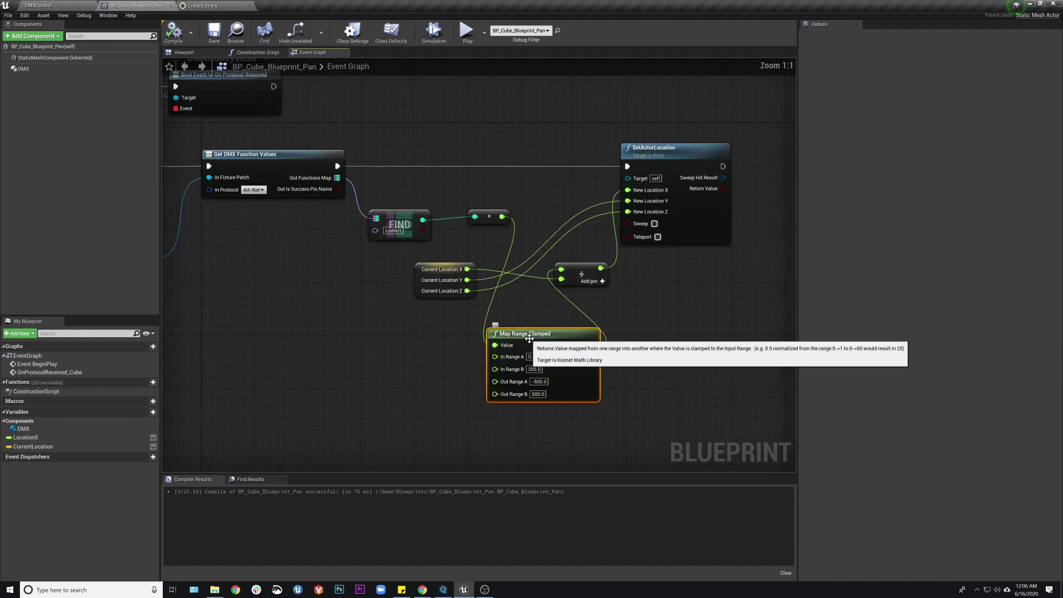
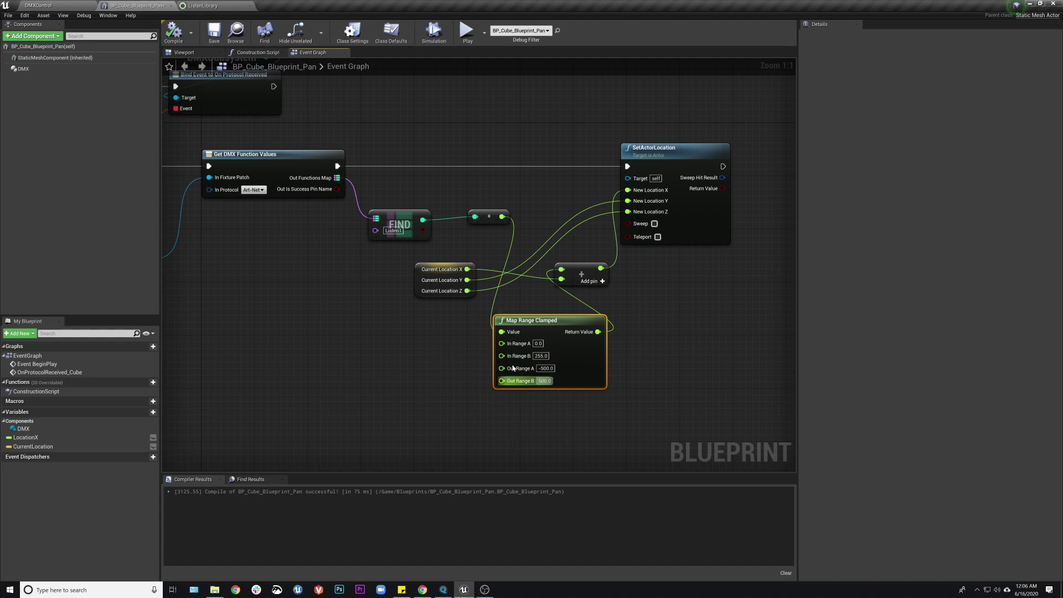
pyautogui.moveTo(502, 368); pyautogui.dragTo(453, 369)
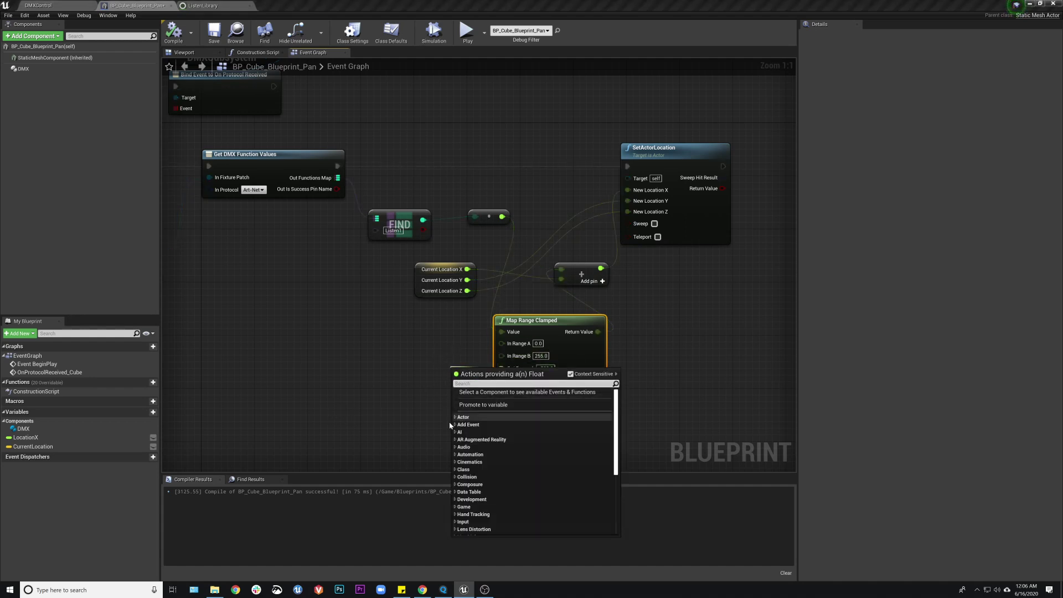
pyautogui.press('Escape')
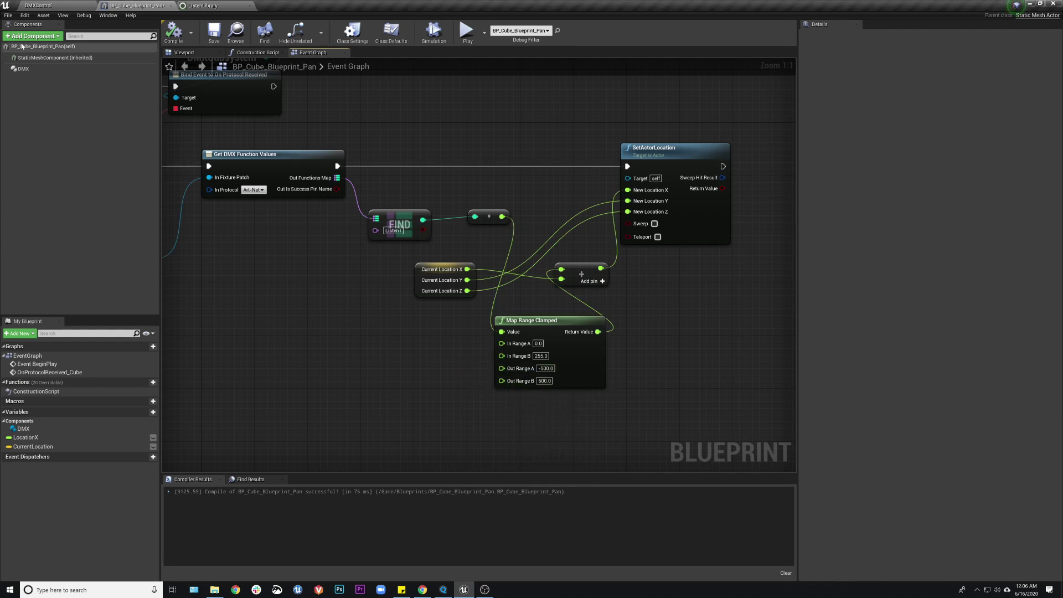
# Step: Review the complete DMX node chain in the Event Graph and save BP_Cube_Blueprint_Pan
pyautogui.moveTo(691, 347); pyautogui.dragTo(626, 340, button='right')
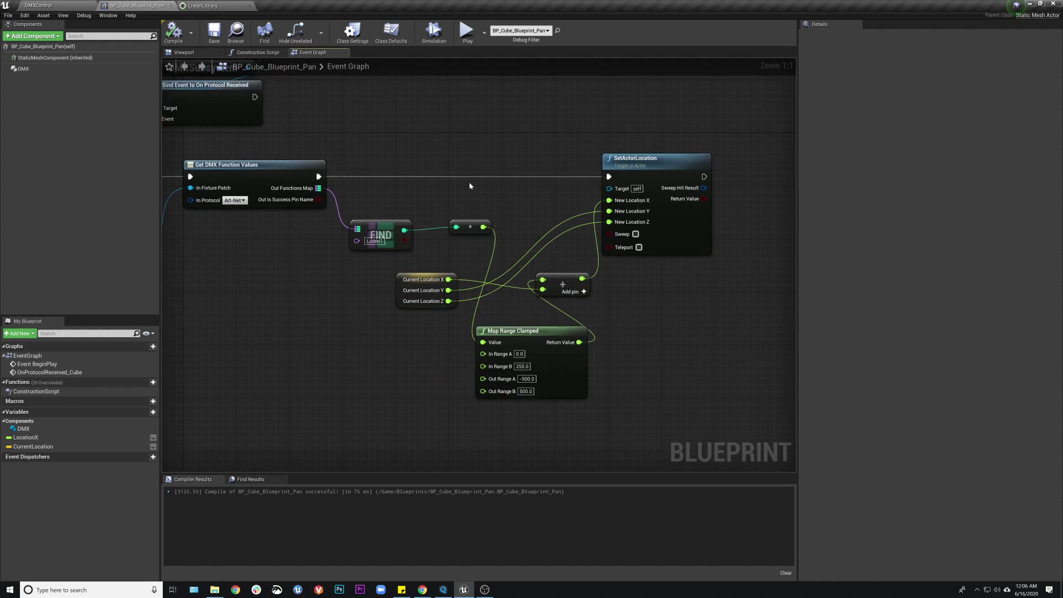
pyautogui.scroll(-2, 442, 154)
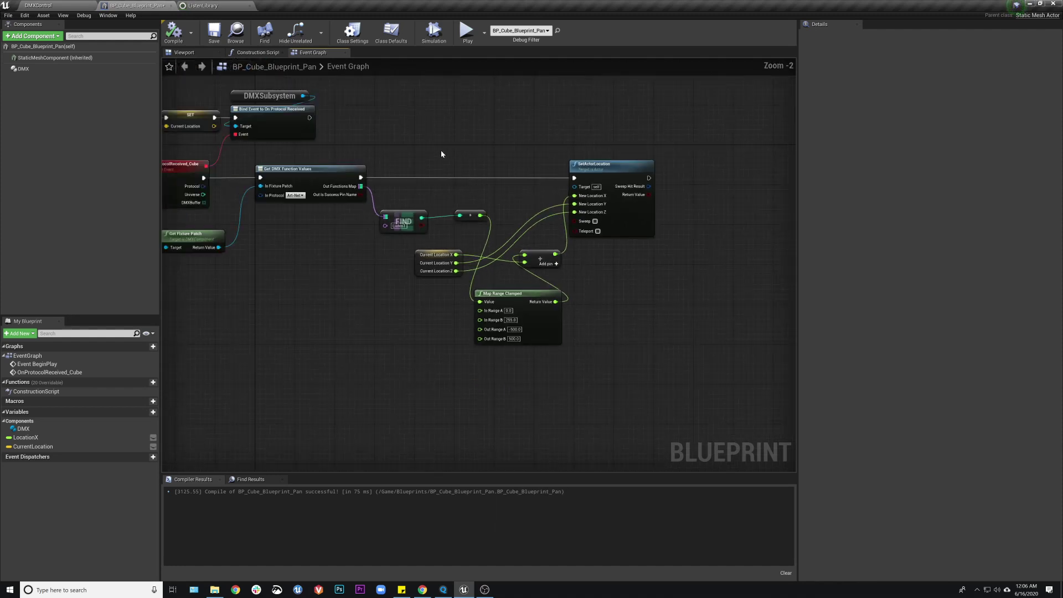
pyautogui.moveTo(458, 155); pyautogui.dragTo(543, 207, button='right')
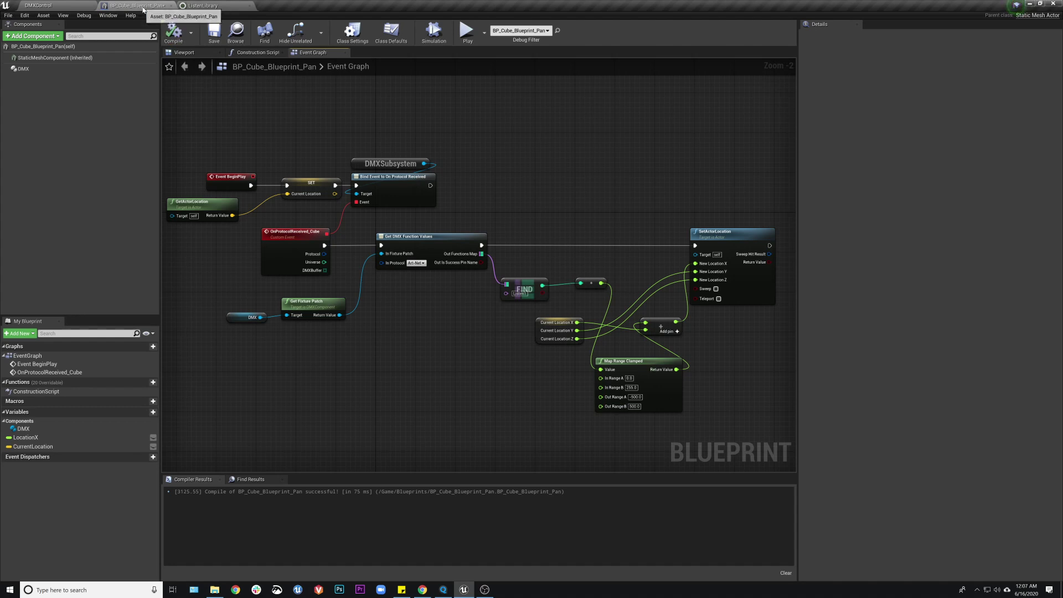
pyautogui.click(213, 34)
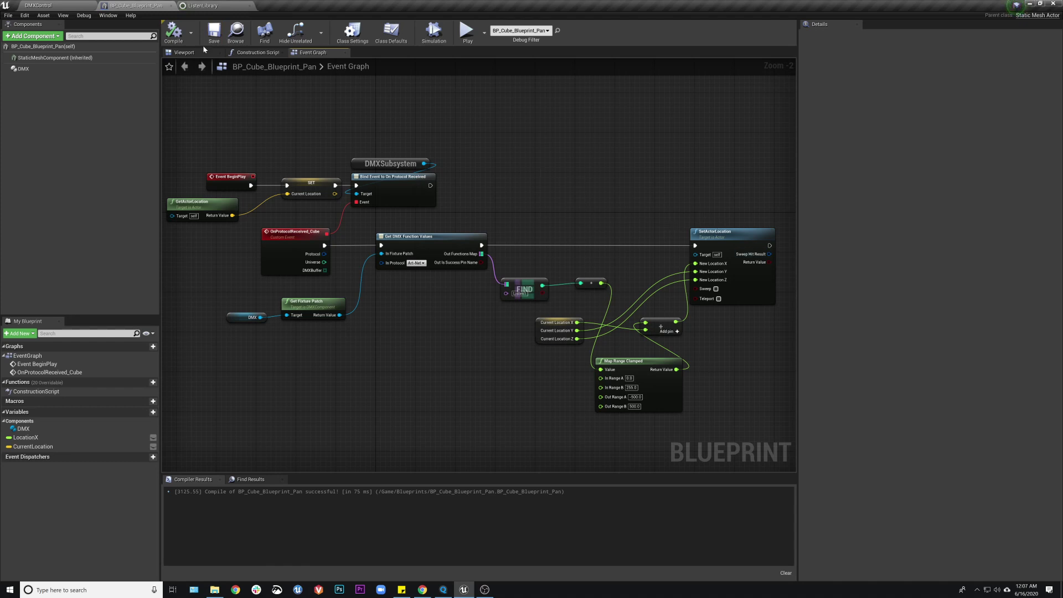
# Step: Show the Blueprints folder in the level editor and inspect the pan cube's DMX and static mesh components
pyautogui.click(55, 8)
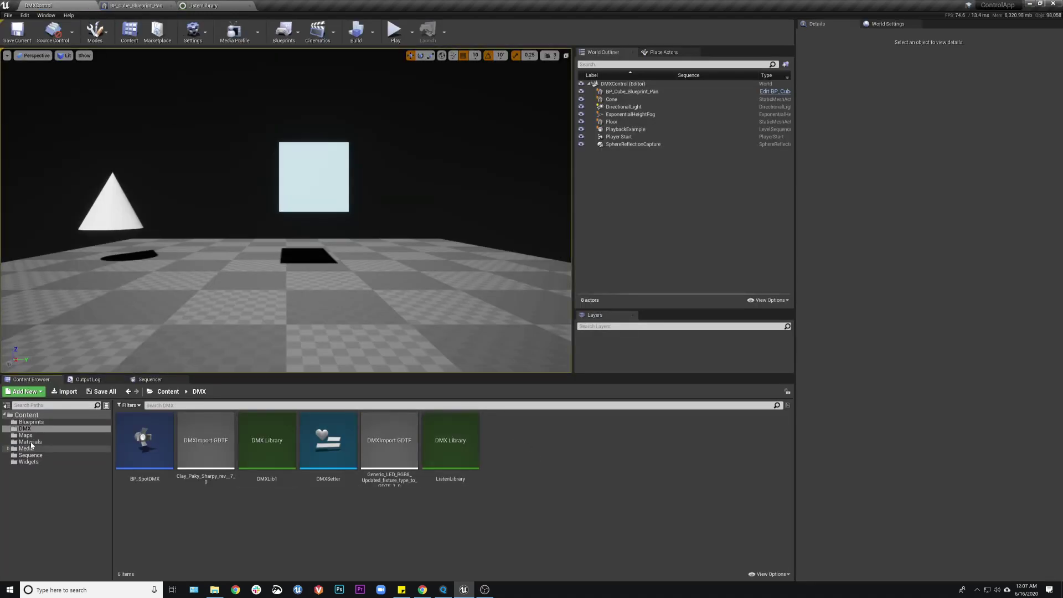
pyautogui.click(34, 422)
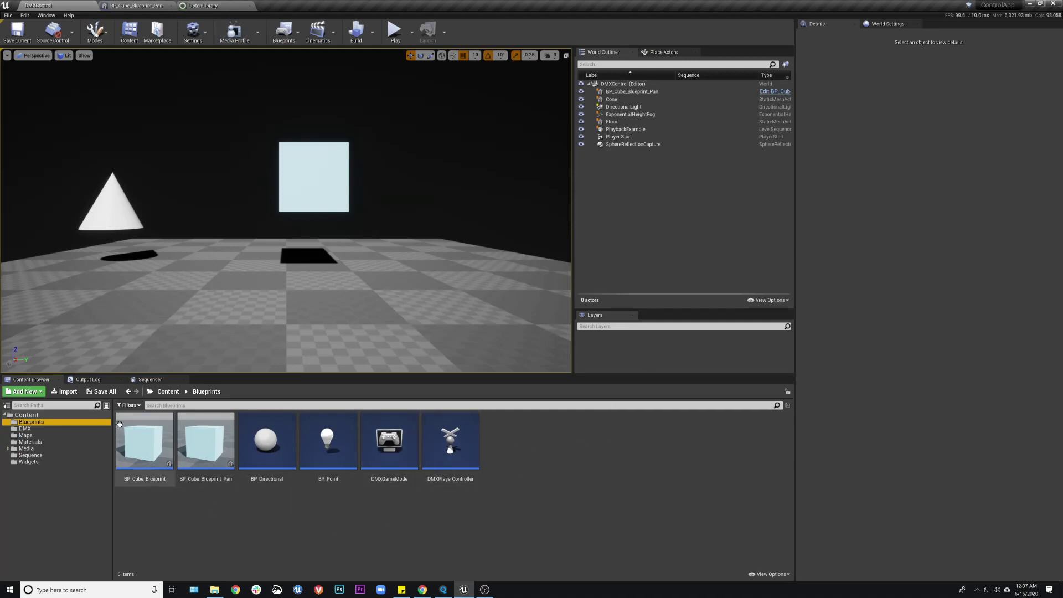
pyautogui.click(147, 442)
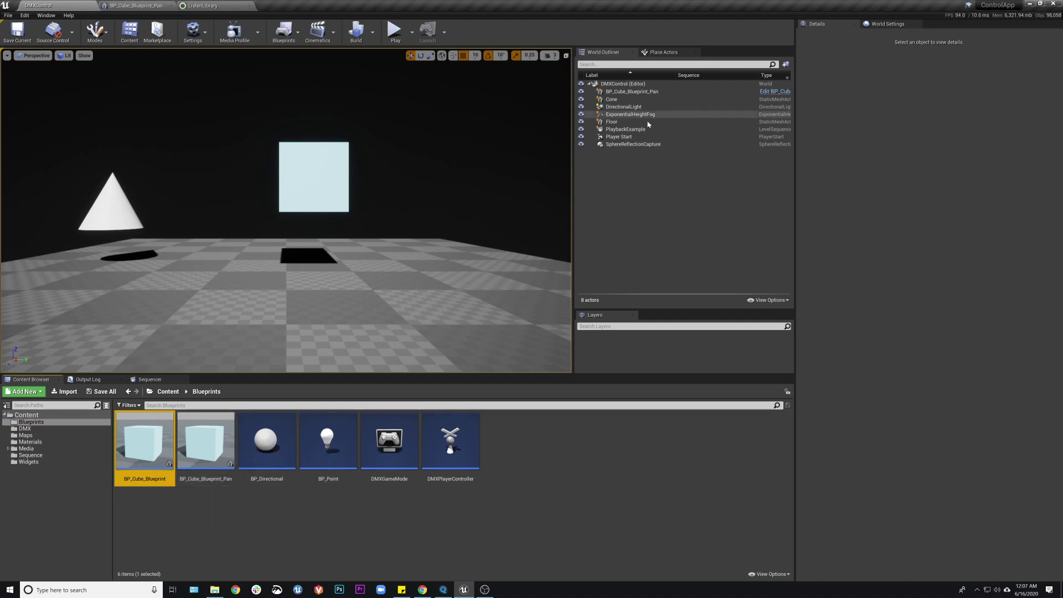
pyautogui.click(339, 174)
pyautogui.click(831, 87)
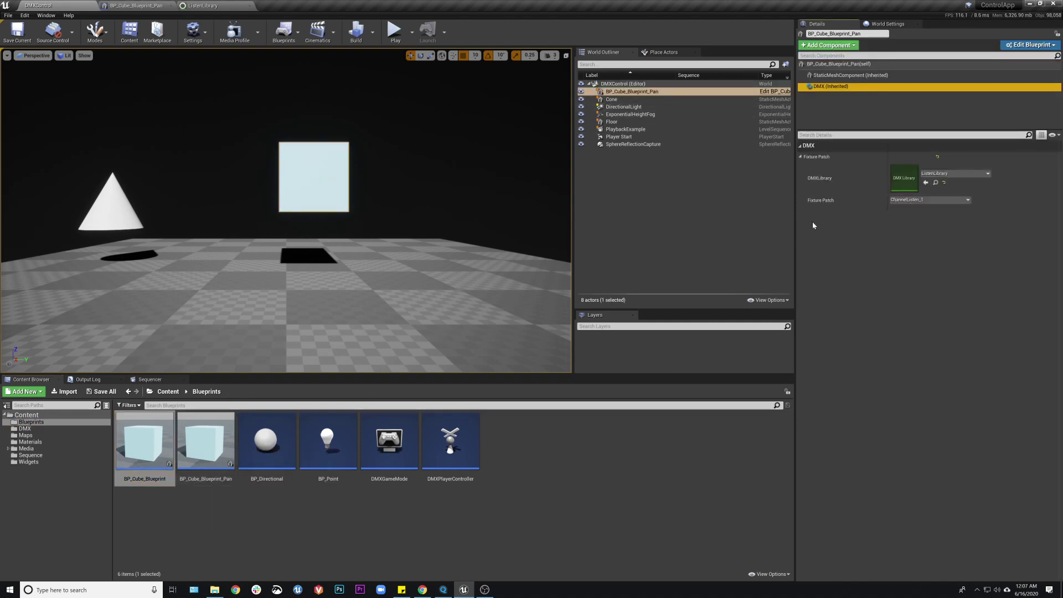
pyautogui.click(836, 76)
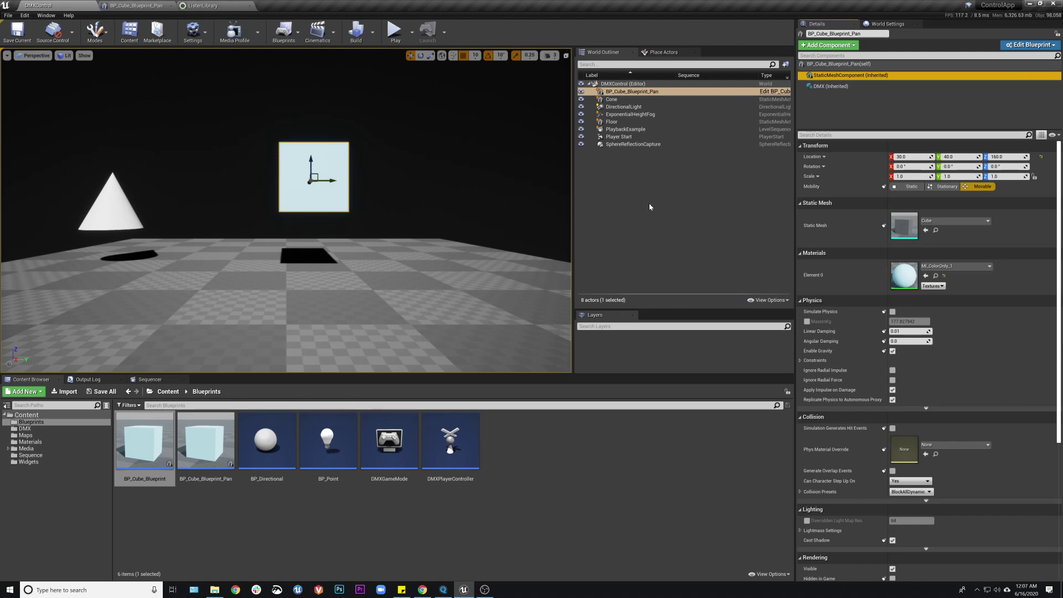
# Step: Delete the BP_Cube_Blueprint_Pan actor from the DMXControl level
pyautogui.click(696, 189)
pyautogui.click(637, 91)
pyautogui.press('Delete')
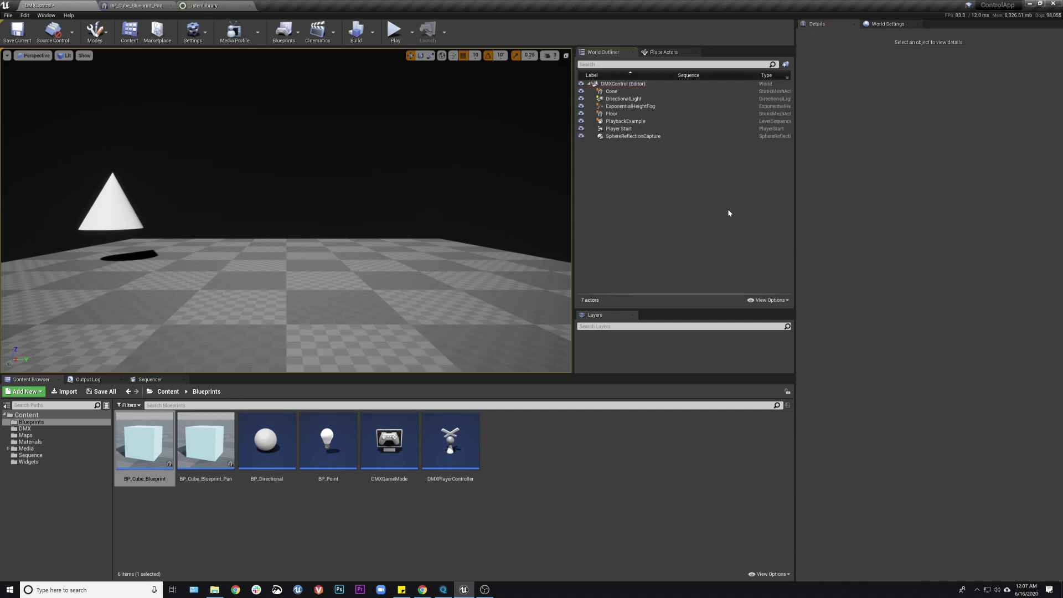
pyautogui.click(250, 487)
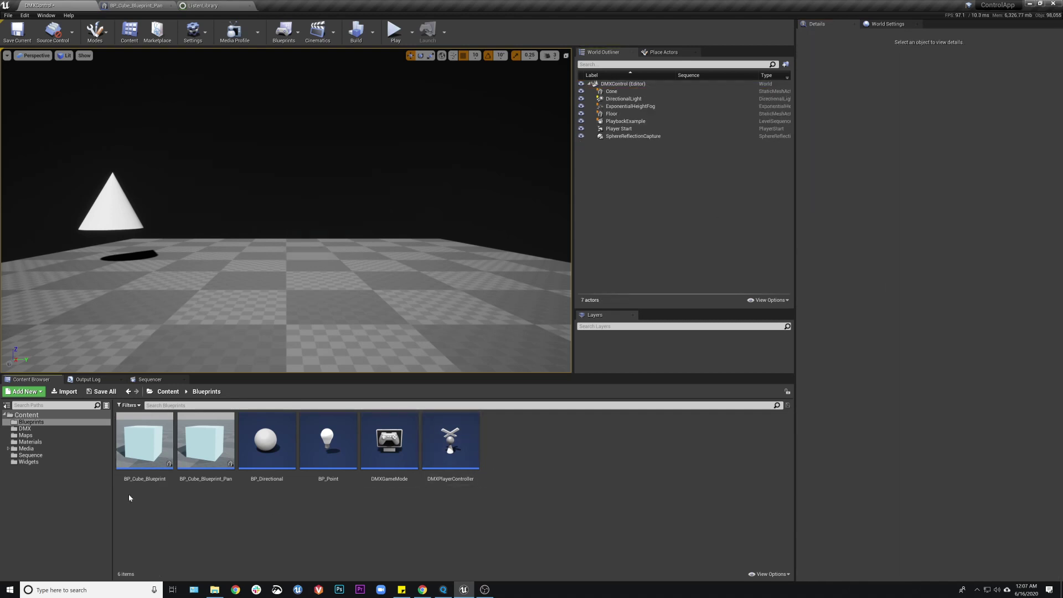
# Step: Show the level sequences in the Sequence folder and bring up the LS_PlaybackExample timeline in Sequencer
pyautogui.click(48, 457)
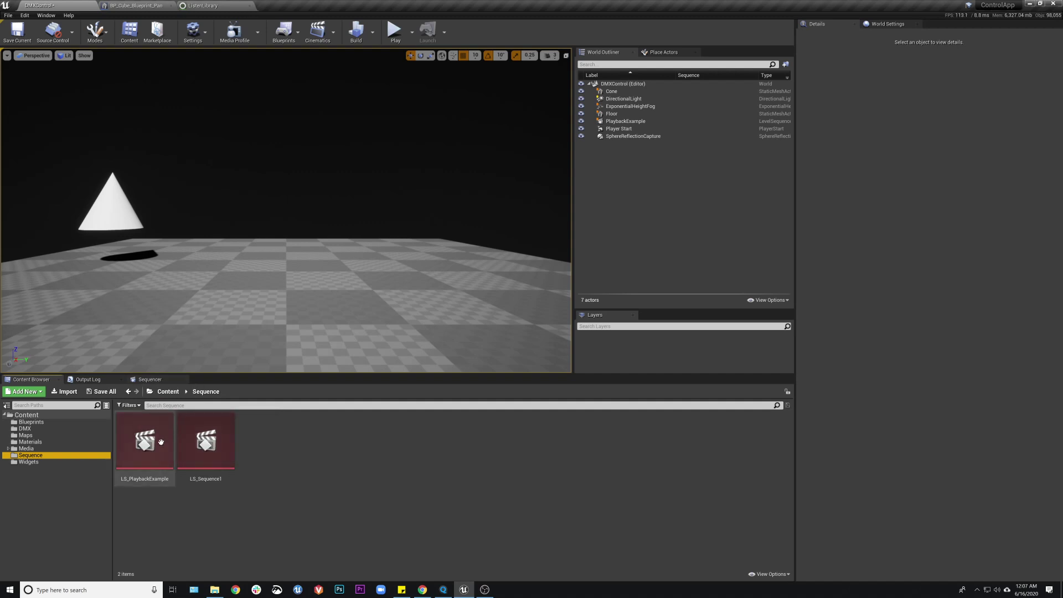
pyautogui.click(157, 381)
pyautogui.click(31, 380)
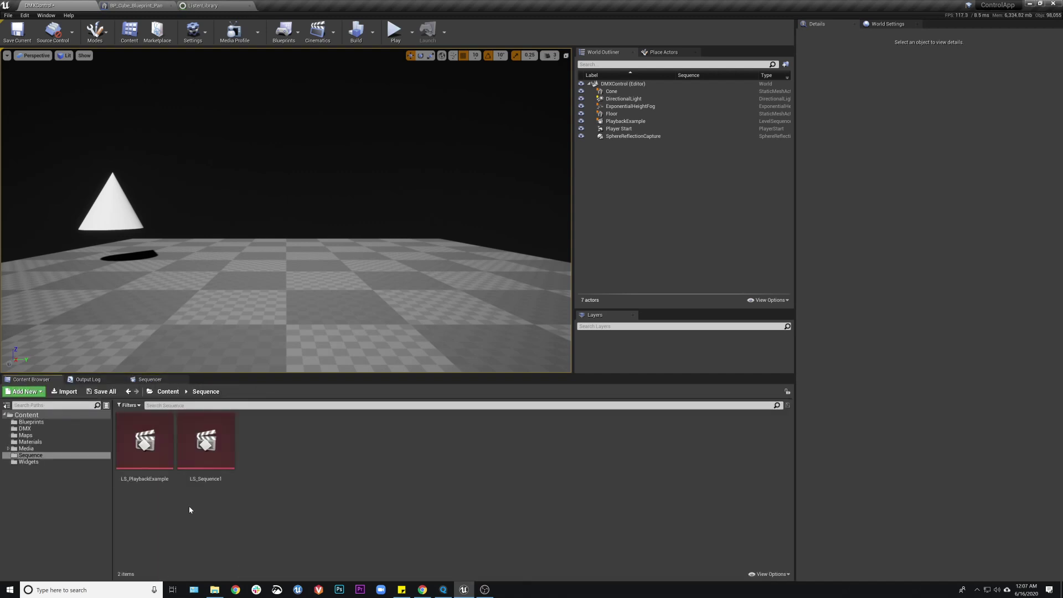
pyautogui.click(152, 454)
pyautogui.click(157, 381)
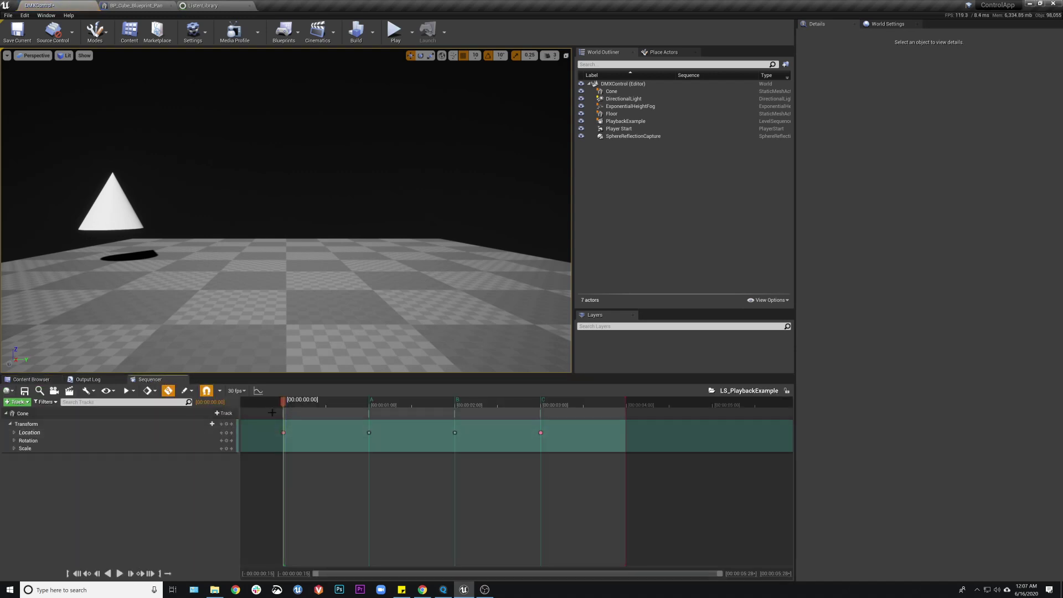
# Step: Scrub the LS_PlaybackExample timeline from the start to the one-second key and back to view the cone's movement
pyautogui.moveTo(285, 403); pyautogui.dragTo(369, 403)
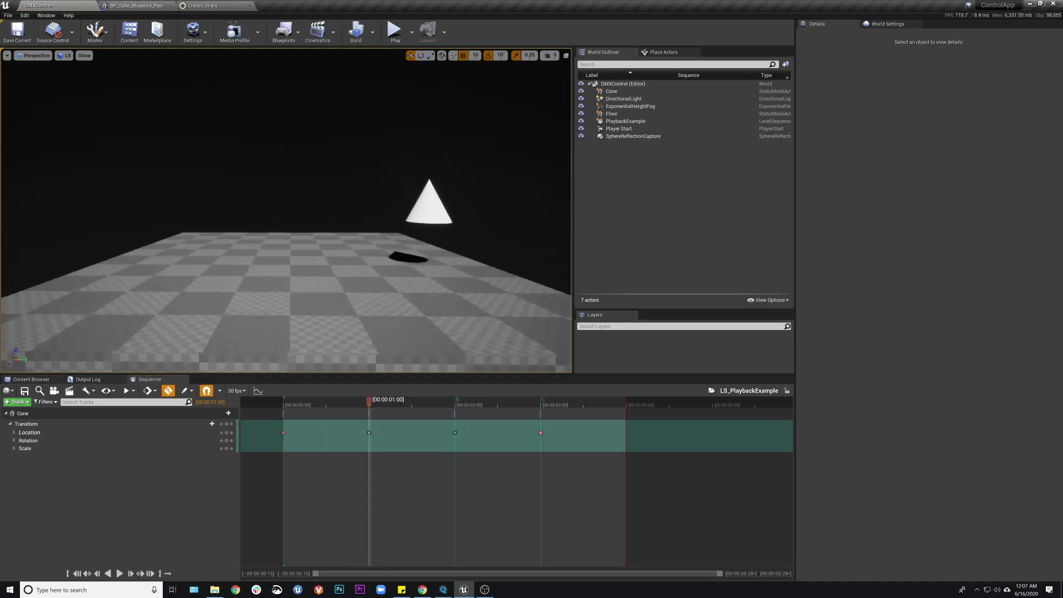
pyautogui.moveTo(286, 211); pyautogui.dragTo(286, 183, button='right')
pyautogui.moveTo(367, 403); pyautogui.dragTo(284, 444)
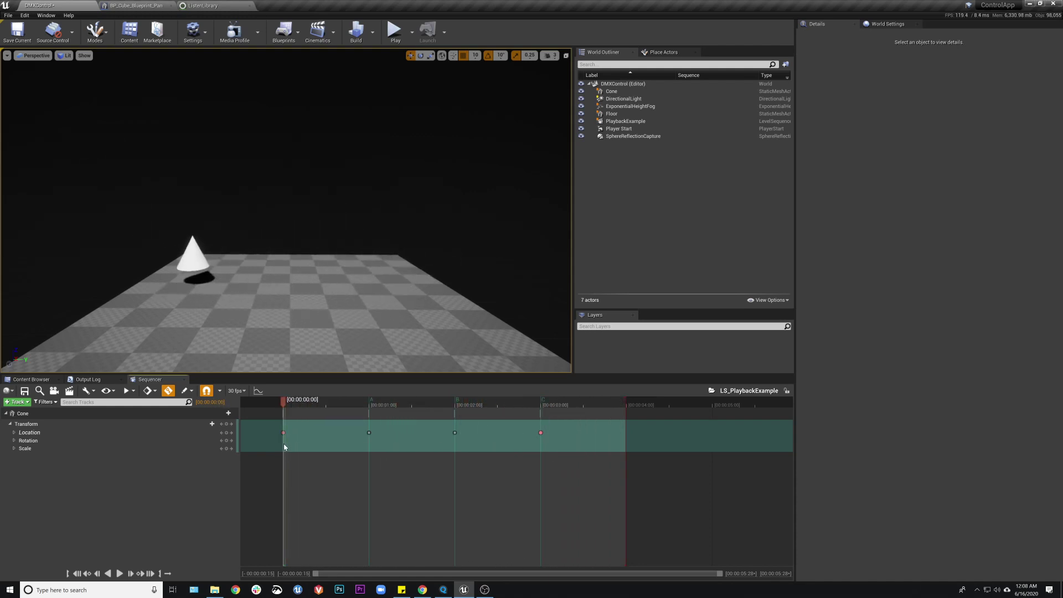
# Step: Select the Cone track to show its motion path, play the sequence, and return it to frame 0 with nothing selected
pyautogui.click(22, 413)
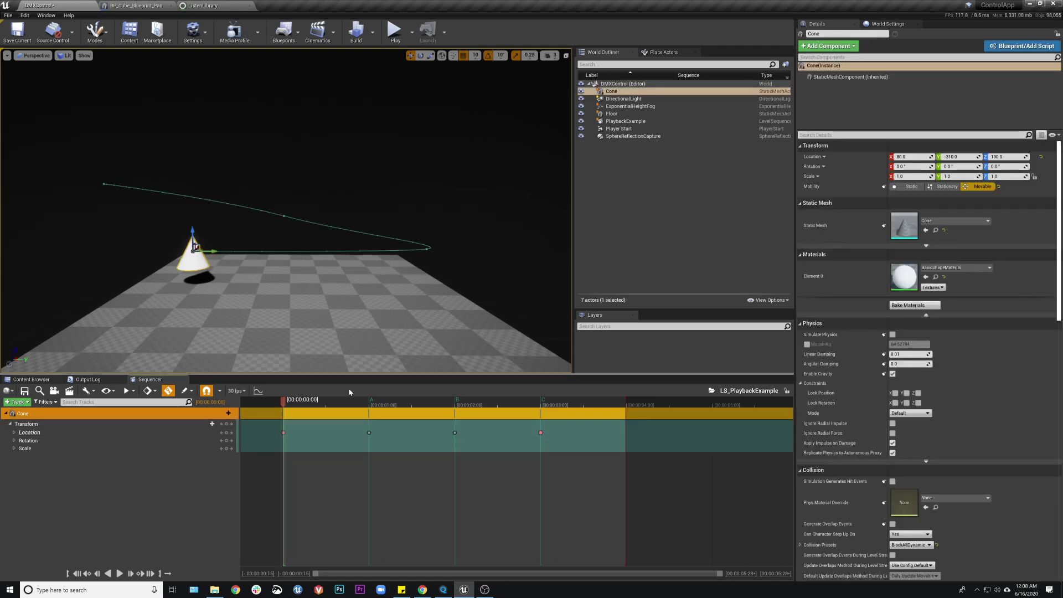
pyautogui.moveTo(289, 409); pyautogui.dragTo(311, 413)
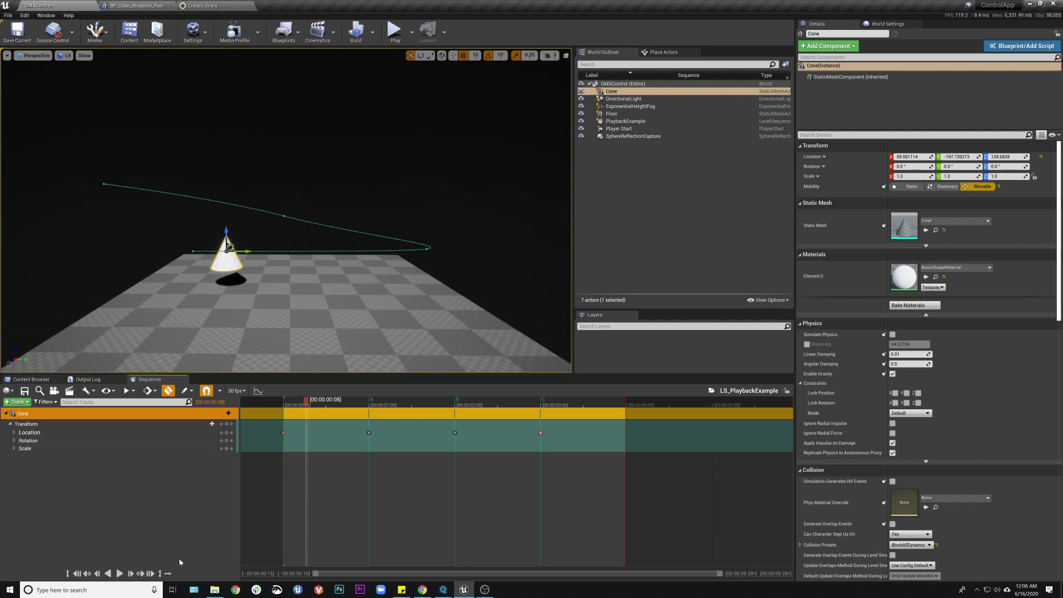
pyautogui.click(119, 574)
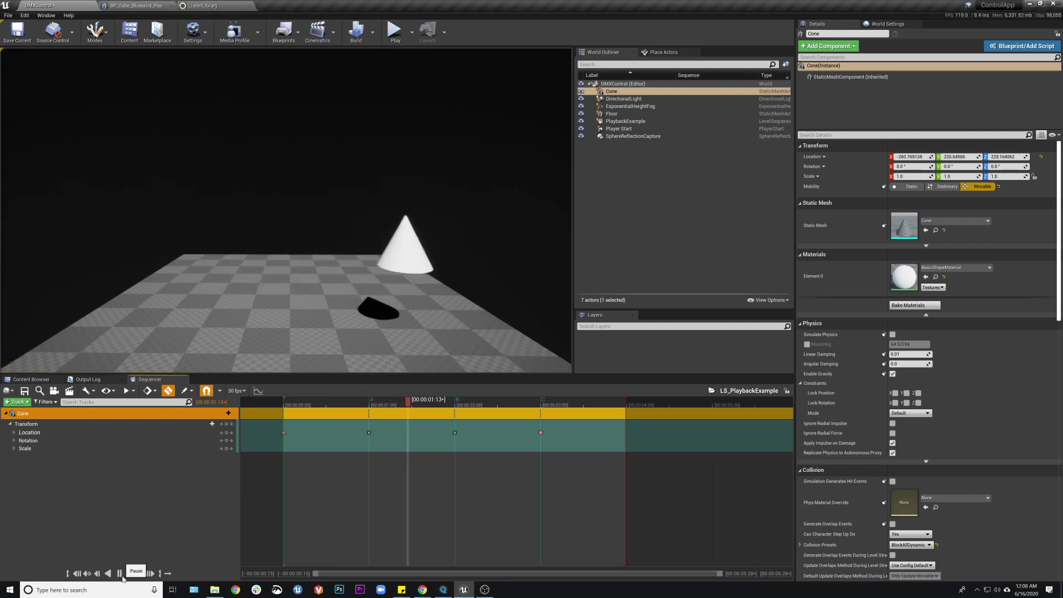
pyautogui.click(77, 573)
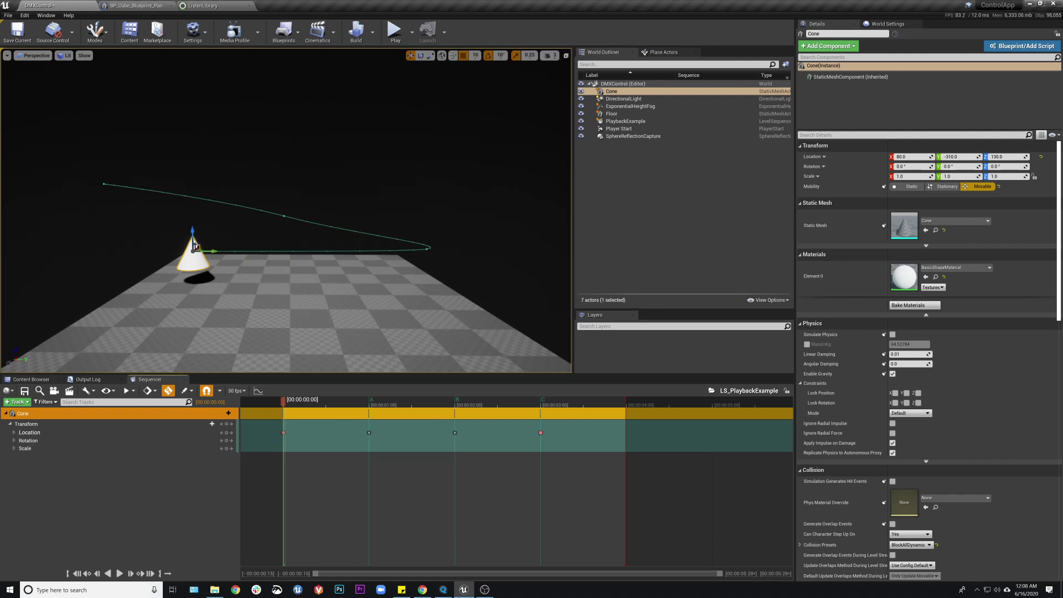
pyautogui.click(636, 165)
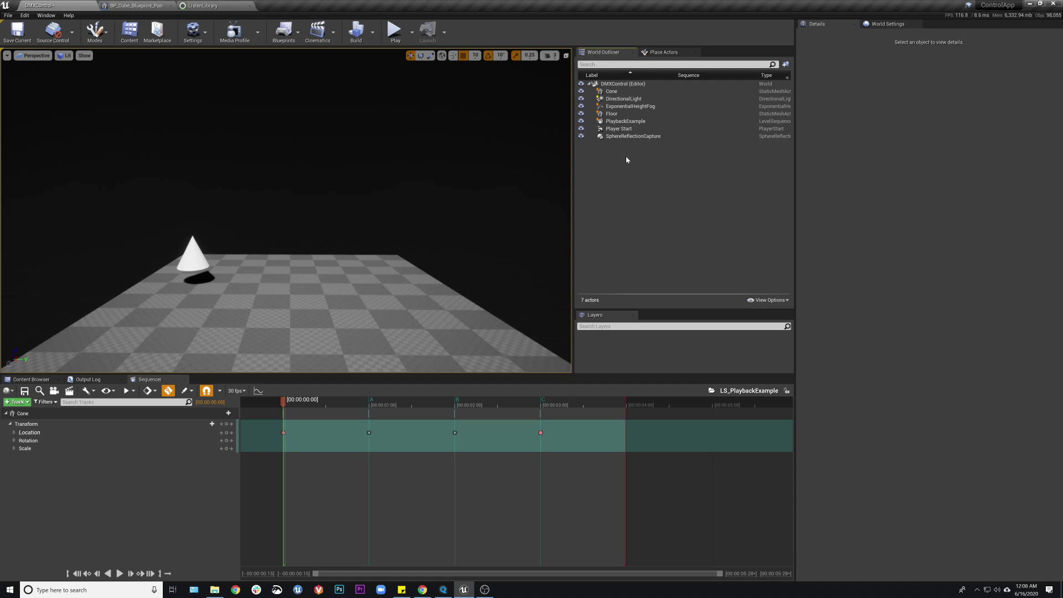
# Step: Open the DMXControl Level Blueprint, review its DMX-driven sequence playback nodes and save it
pyautogui.click(284, 31)
pyautogui.click(319, 93)
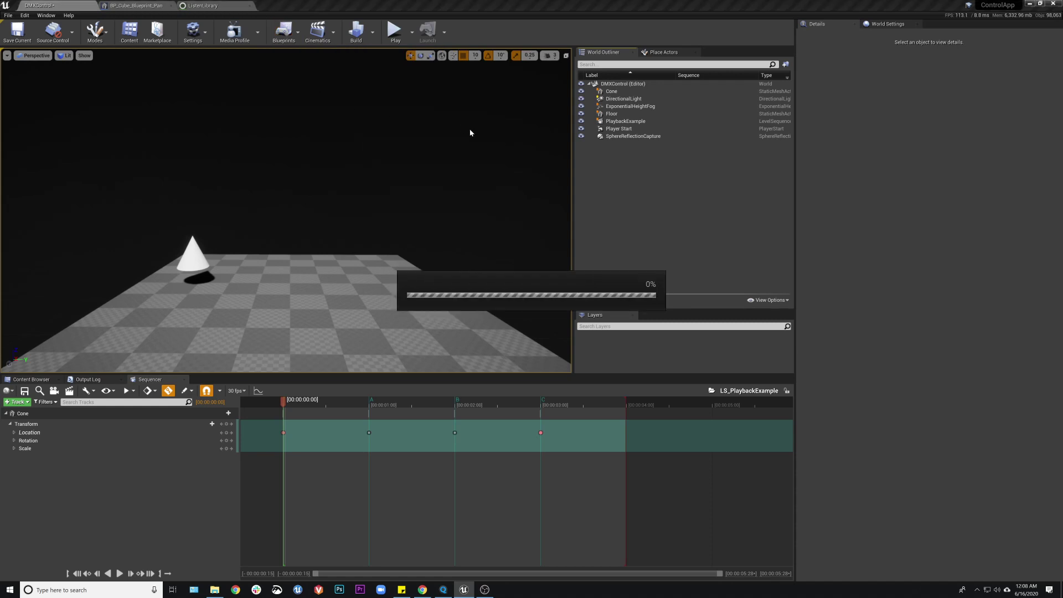
pyautogui.moveTo(571, 130); pyautogui.dragTo(490, 157, button='right')
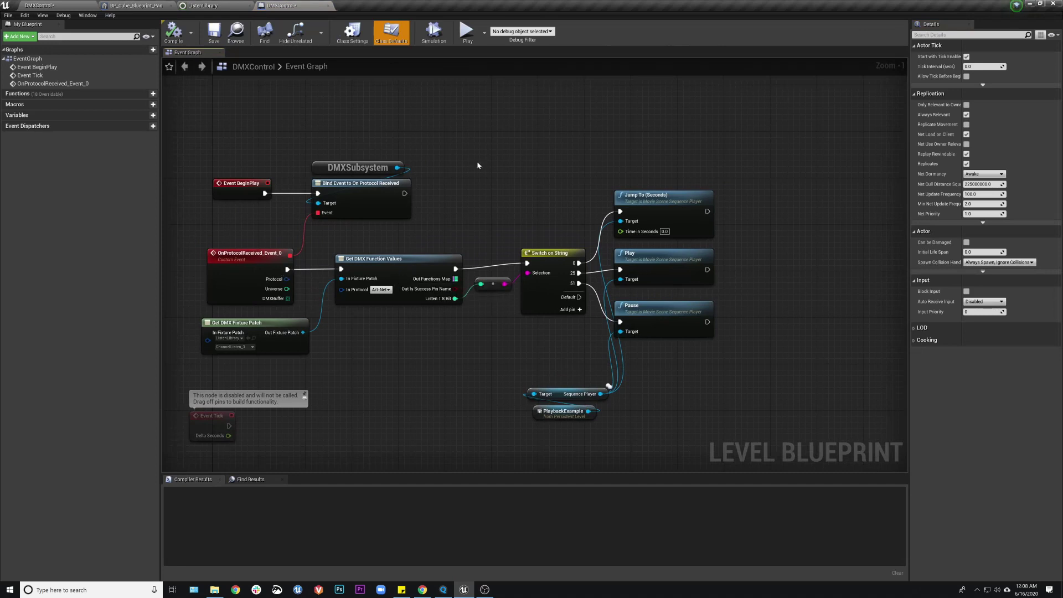
pyautogui.moveTo(532, 209); pyautogui.dragTo(525, 214, button='right')
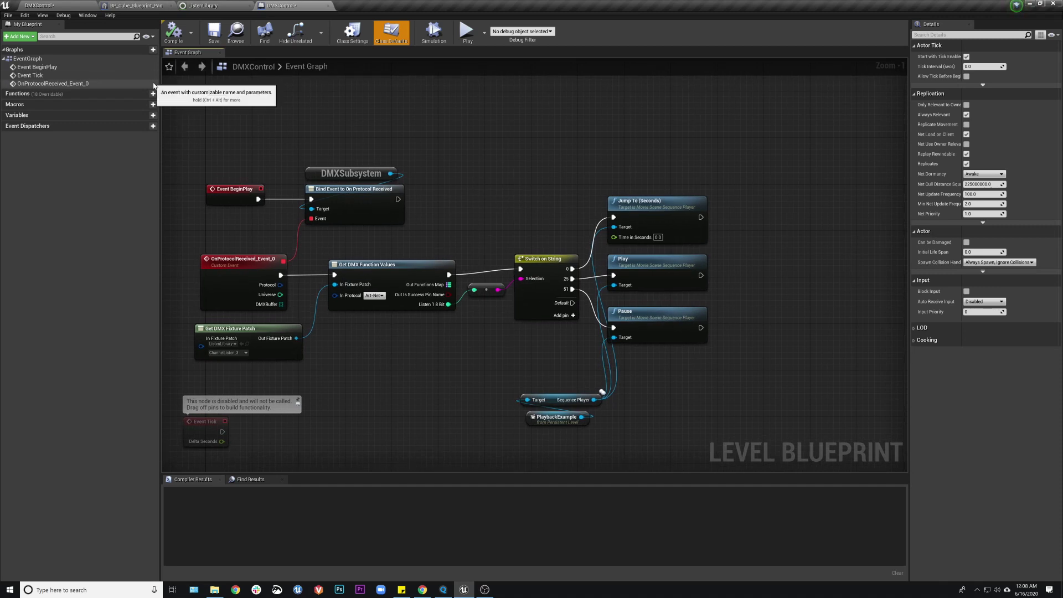
pyautogui.click(215, 31)
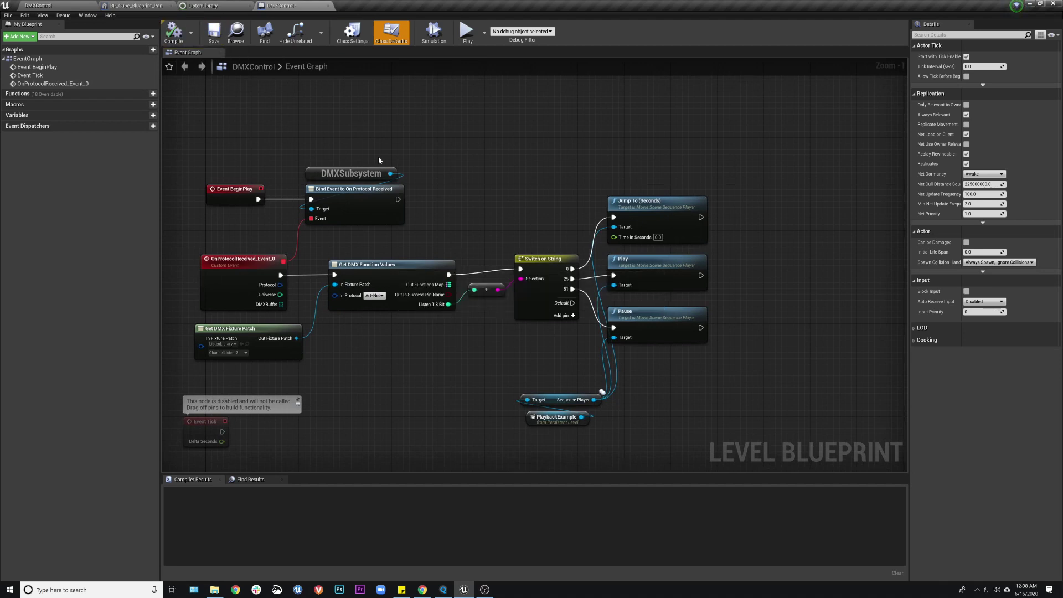
# Step: Move the PlaybackExample reference node slightly farther below the Sequence Player node
pyautogui.moveTo(556, 418)
pyautogui.mouseDown()
pyautogui.moveTo(557, 437)
pyautogui.moveTo(558, 424)
pyautogui.mouseUp()
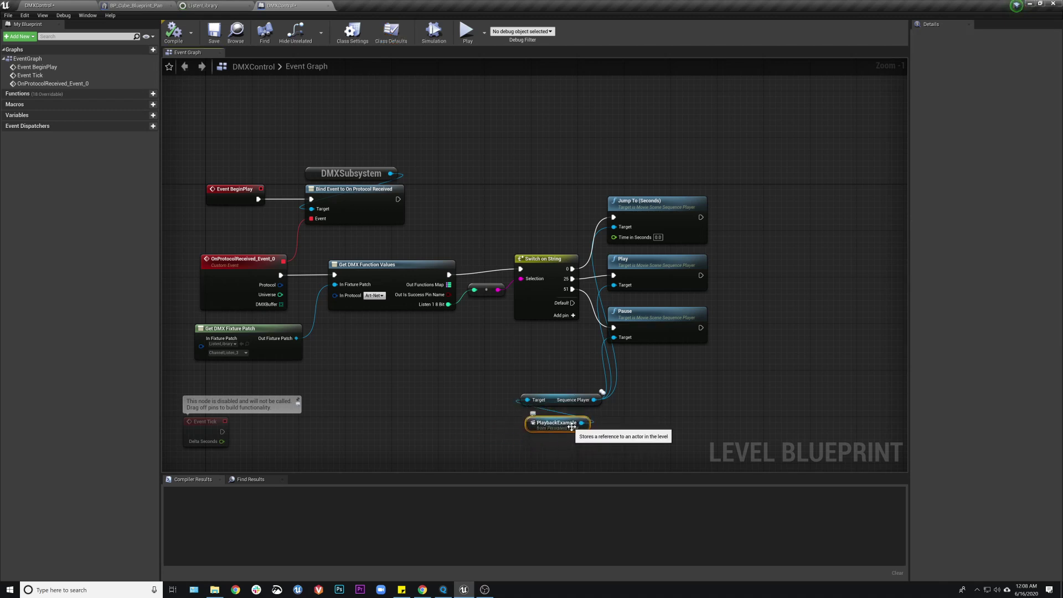
pyautogui.moveTo(525, 386); pyautogui.dragTo(627, 437)
pyautogui.click(597, 419)
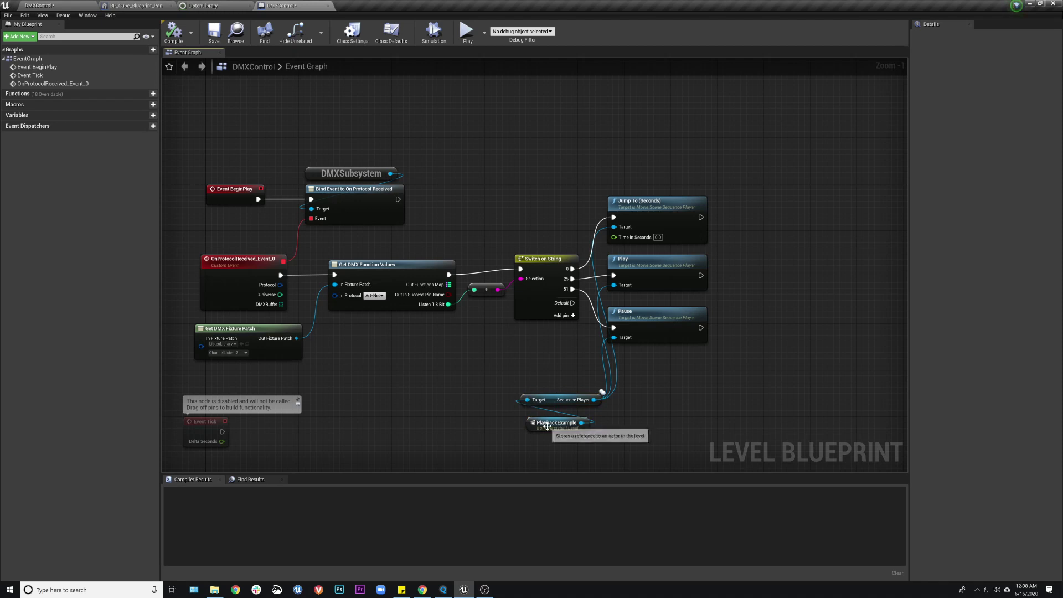
# Step: Place the LS_PlaybackExample sequence in the DMXControl level, save the level and briefly test it in play mode
pyautogui.click(47, 5)
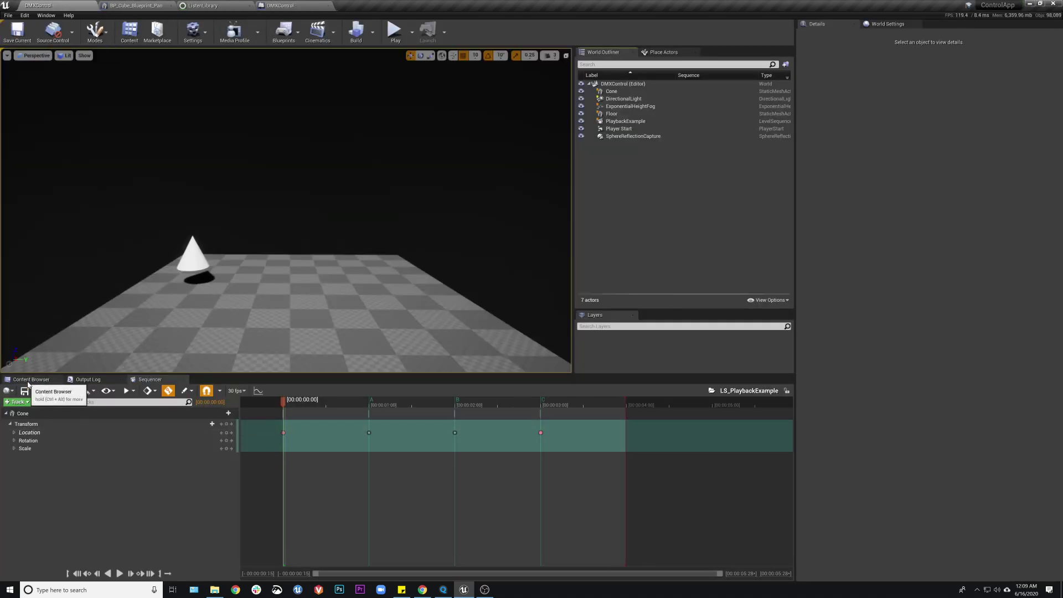
pyautogui.click(28, 381)
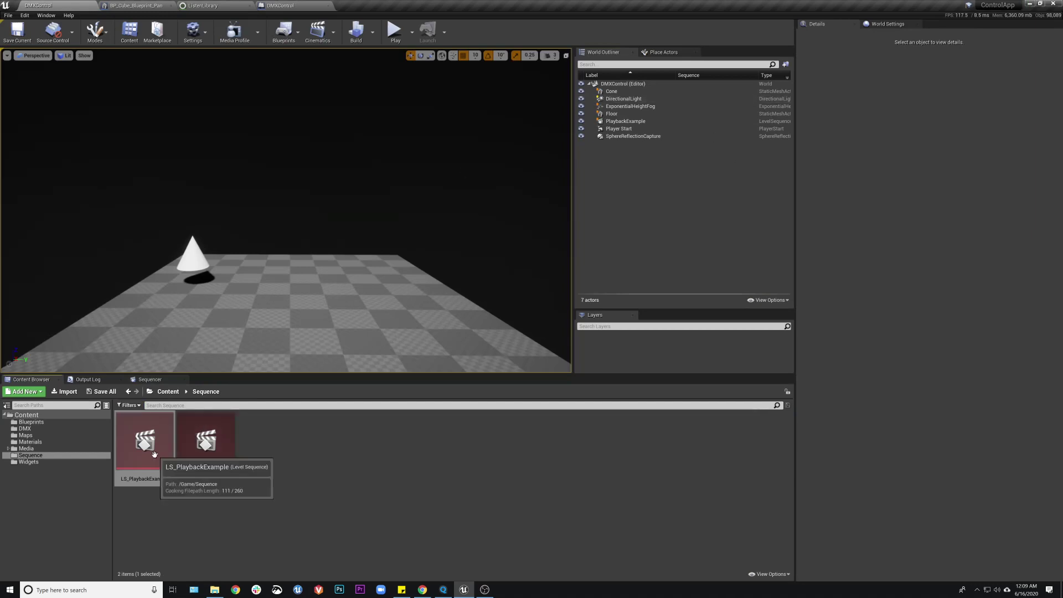
pyautogui.moveTo(154, 454); pyautogui.dragTo(280, 305)
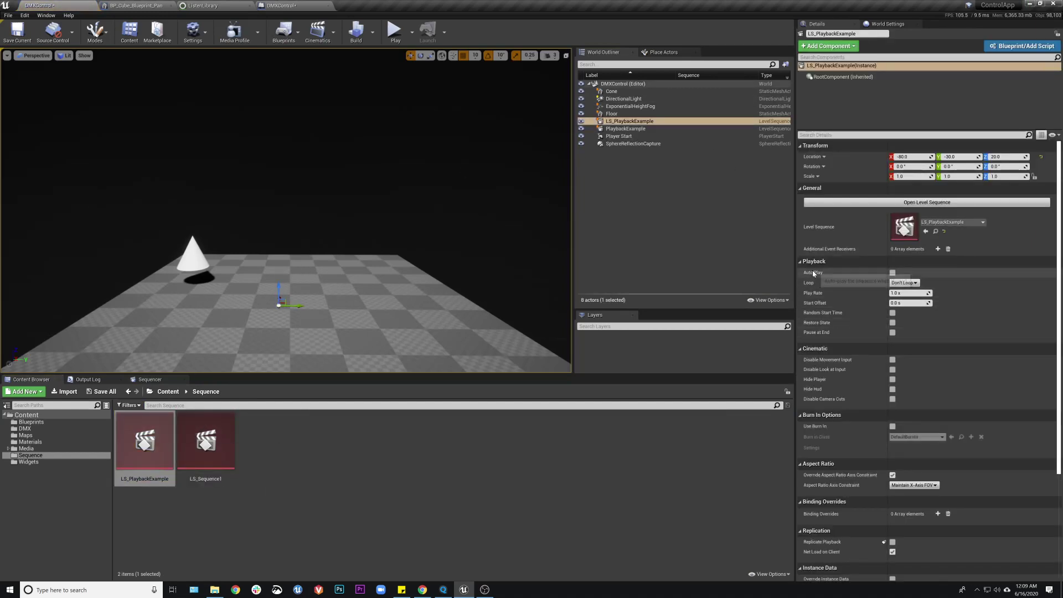
pyautogui.click(26, 31)
pyautogui.click(394, 30)
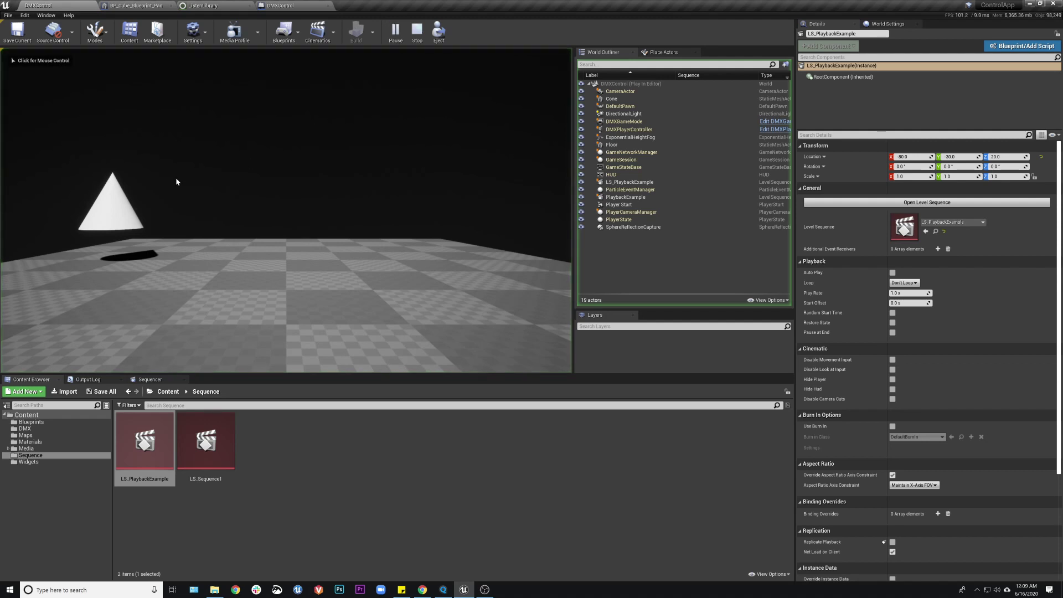
pyautogui.click(417, 32)
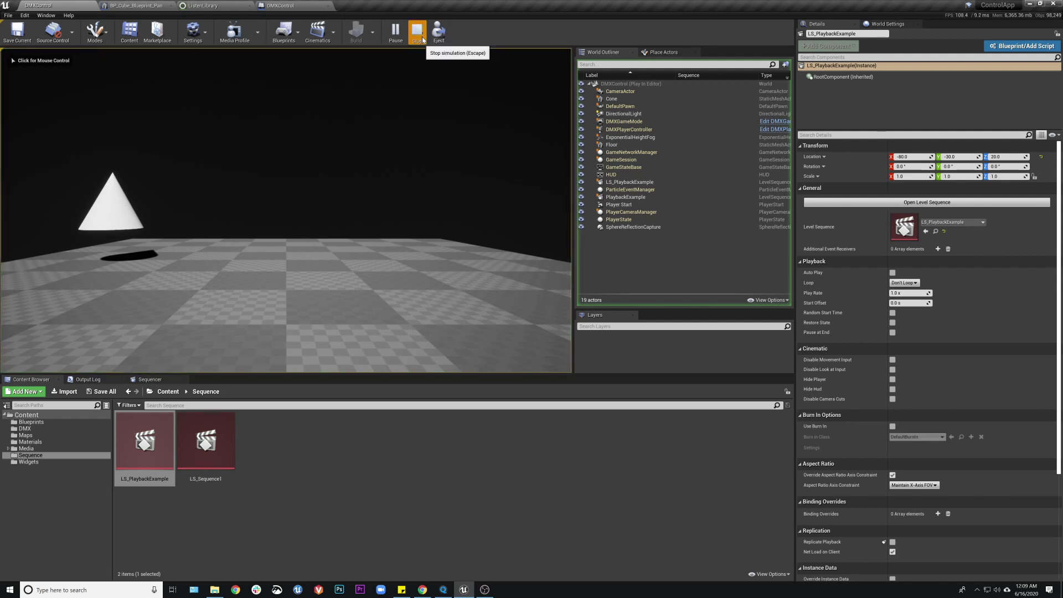
# Step: Examine the Level Blueprint's playback logic, including the Get DMX Fixture Patch node and the Switch on String pin options
pyautogui.click(281, 7)
pyautogui.moveTo(477, 152); pyautogui.dragTo(503, 187, button='right')
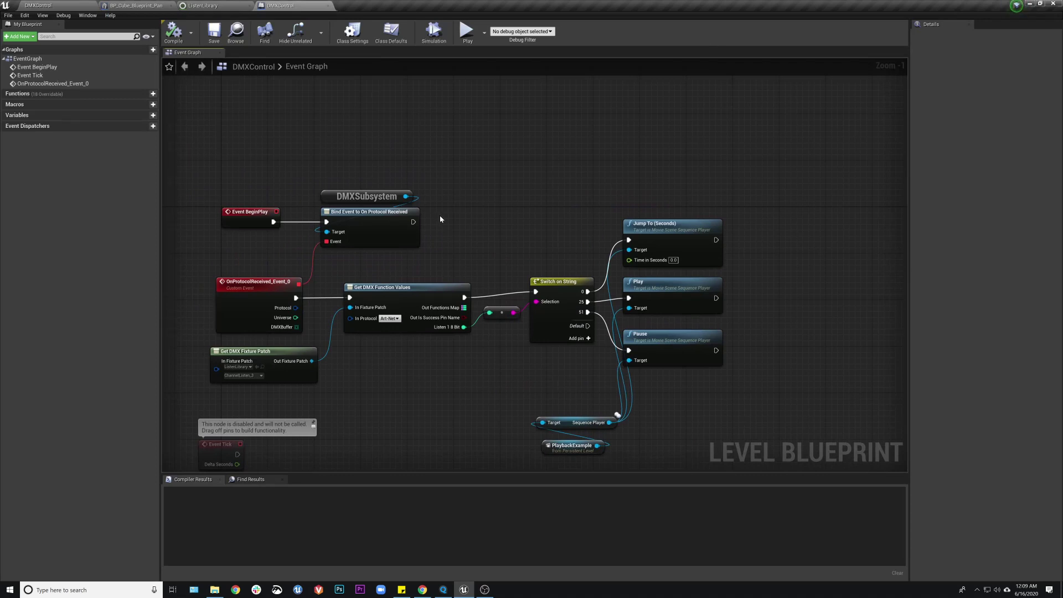
pyautogui.moveTo(439, 214); pyautogui.dragTo(460, 171, button='right')
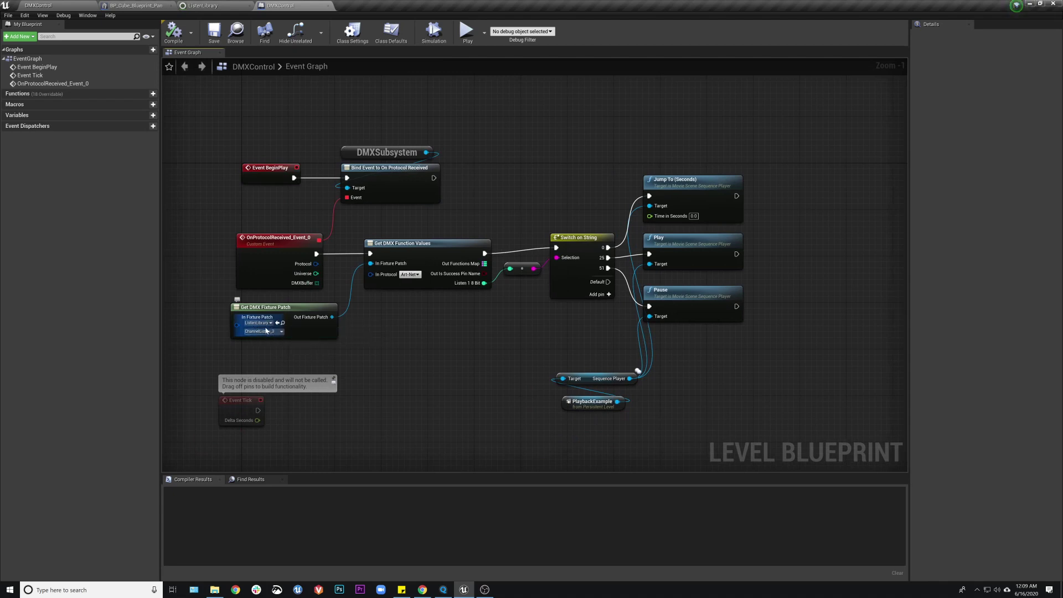
pyautogui.moveTo(549, 161); pyautogui.dragTo(436, 178, button='right')
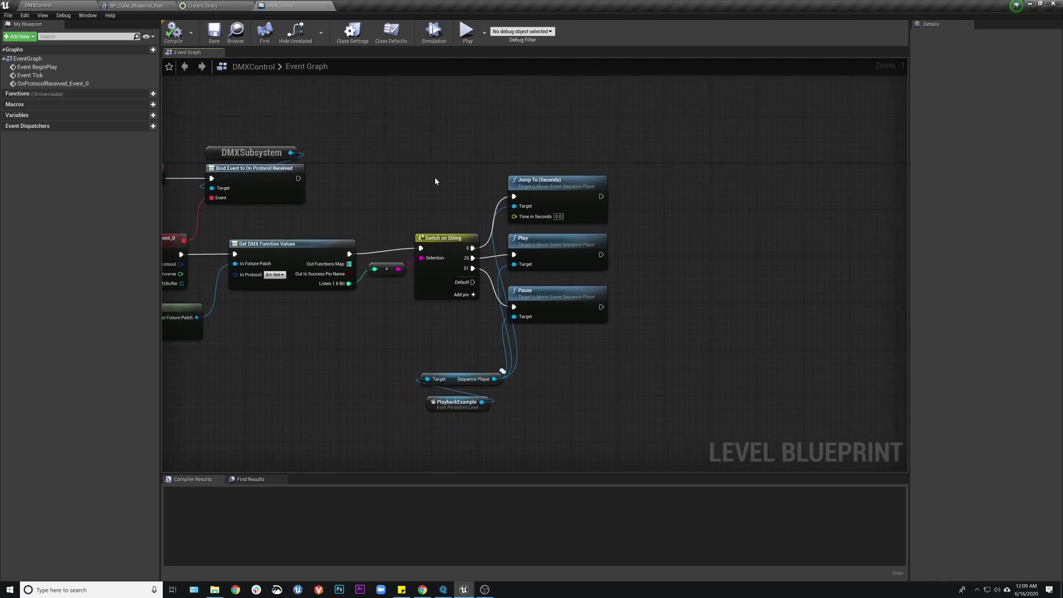
pyautogui.moveTo(399, 128); pyautogui.dragTo(657, 460)
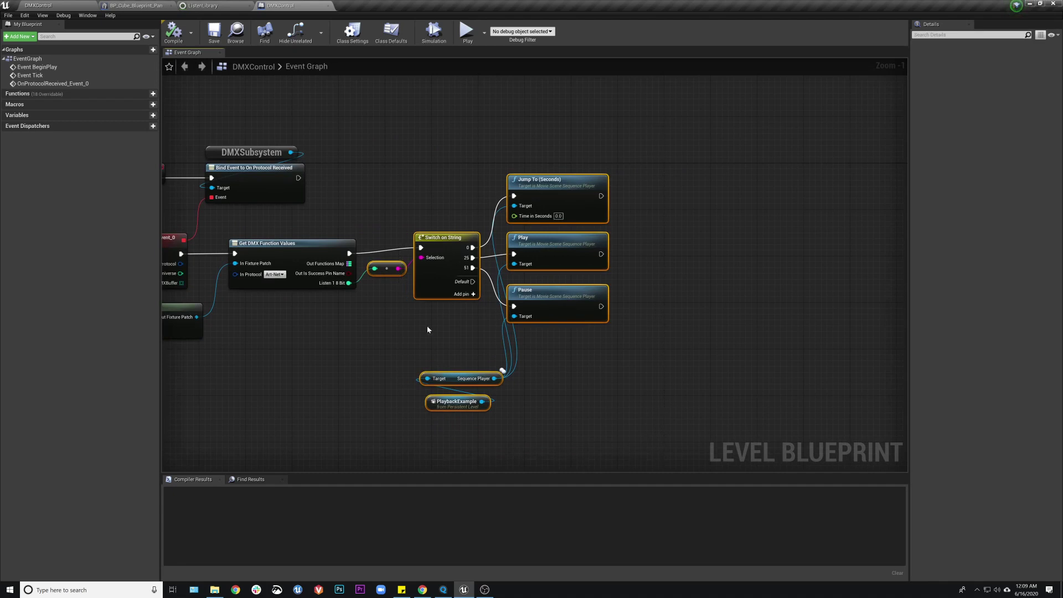
pyautogui.moveTo(332, 188); pyautogui.dragTo(447, 162, button='right')
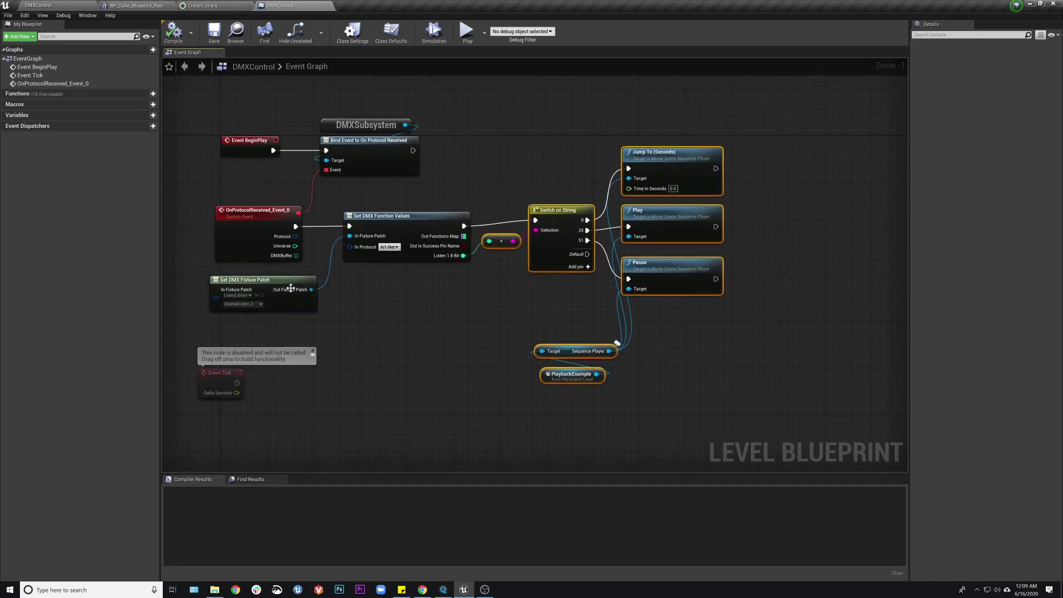
pyautogui.click(268, 292)
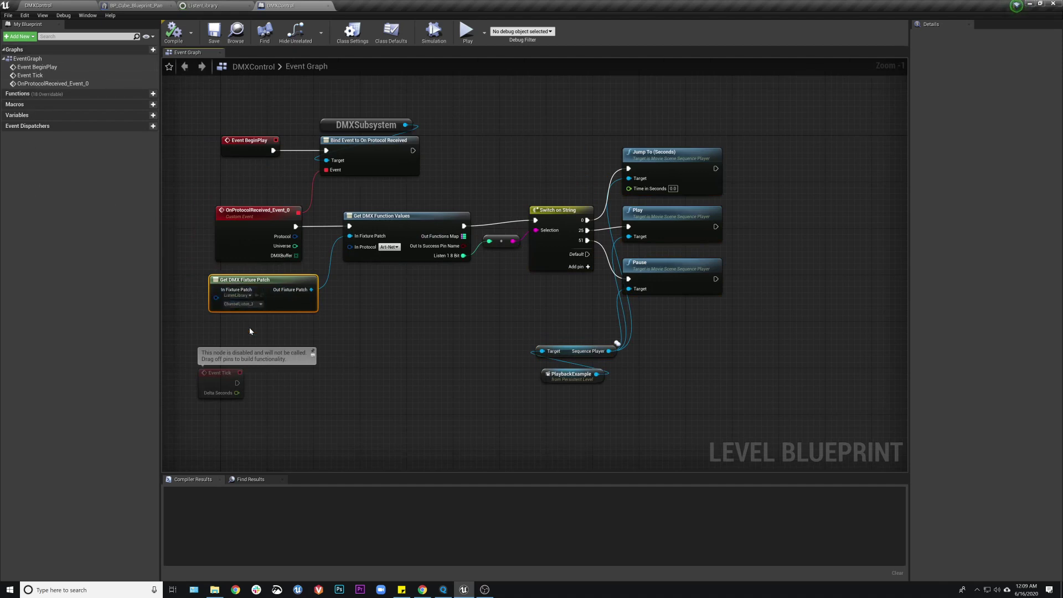
pyautogui.moveTo(373, 331); pyautogui.dragTo(204, 379, button='right')
pyautogui.click(395, 272)
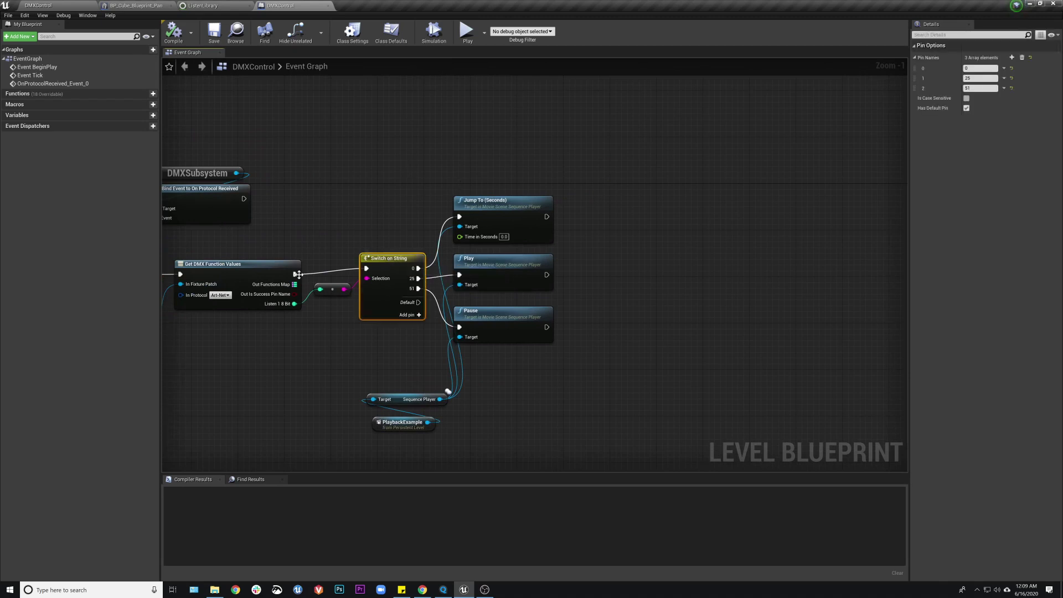
# Step: Add a Switch on Int node from Get DMX Function Values, place it above Switch on String, and give it output pins 0, 1 and 2
pyautogui.moveTo(297, 274); pyautogui.dragTo(380, 153)
pyautogui.write('swit')
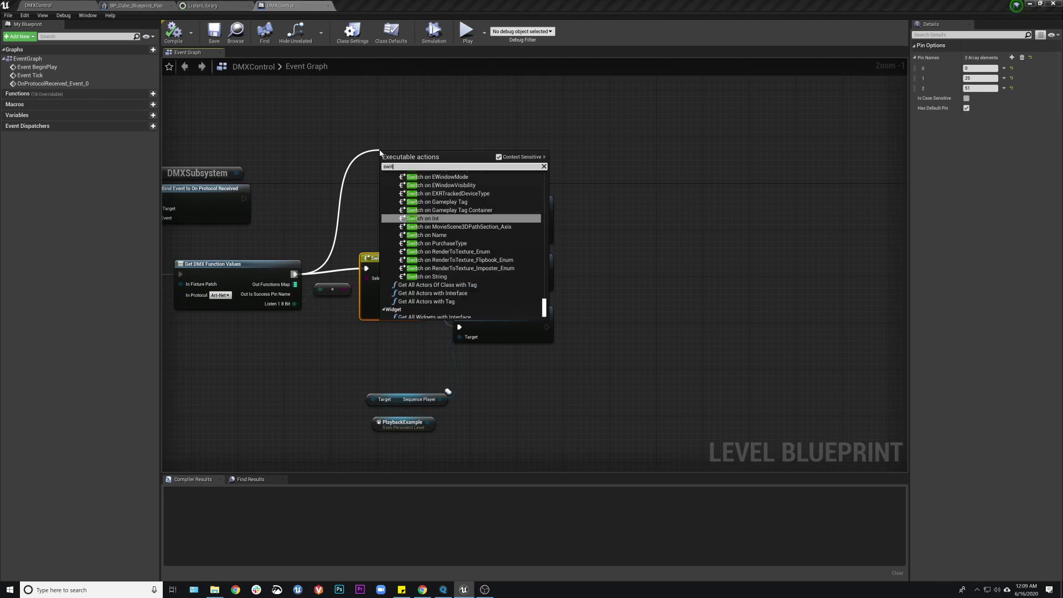
pyautogui.click(435, 219)
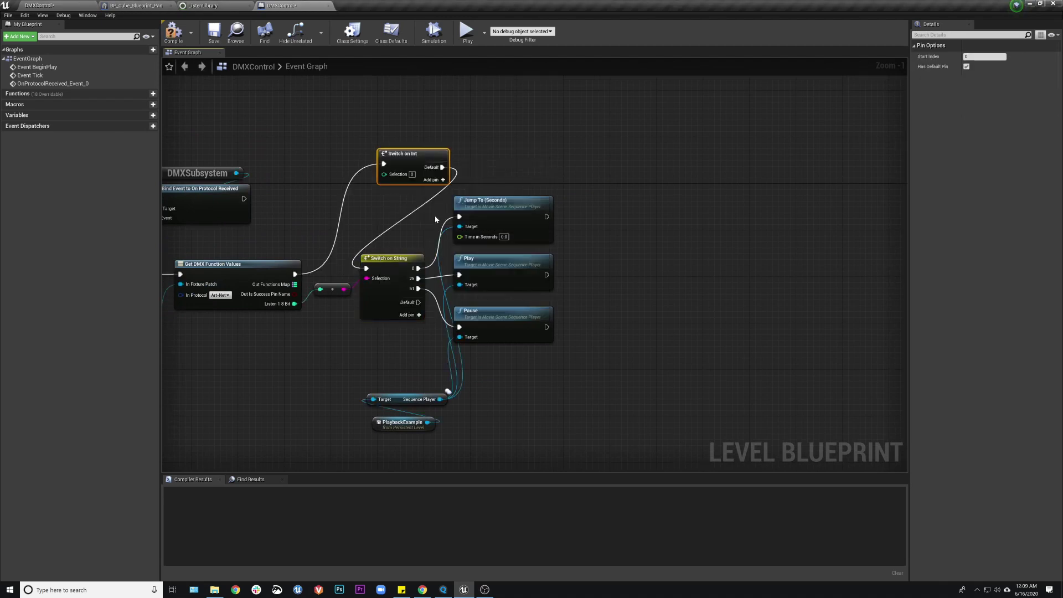
pyautogui.moveTo(425, 154); pyautogui.dragTo(384, 131)
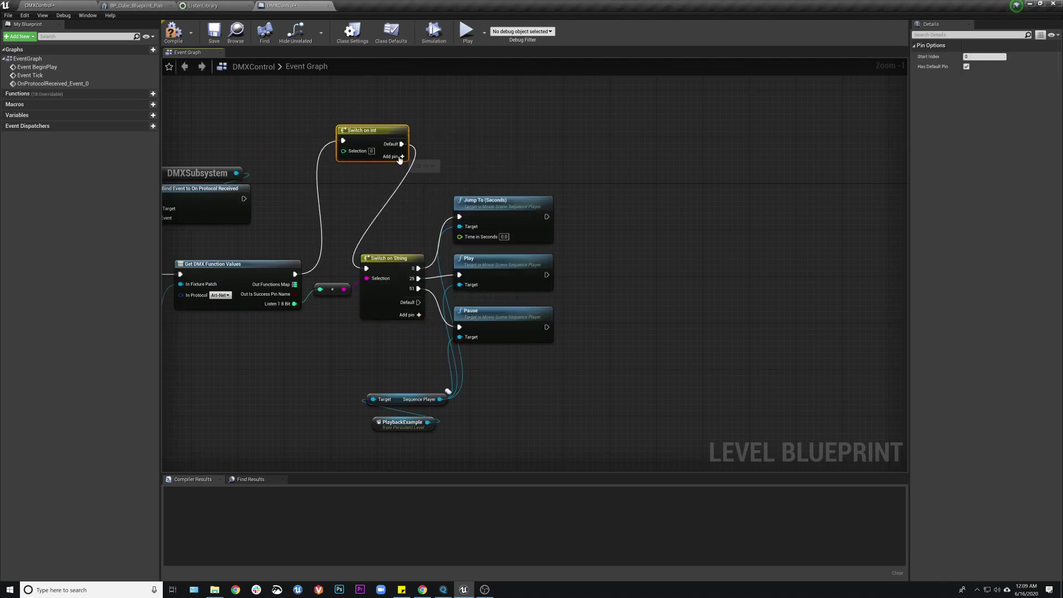
pyautogui.click(401, 166)
pyautogui.click(401, 166)
pyautogui.click(400, 177)
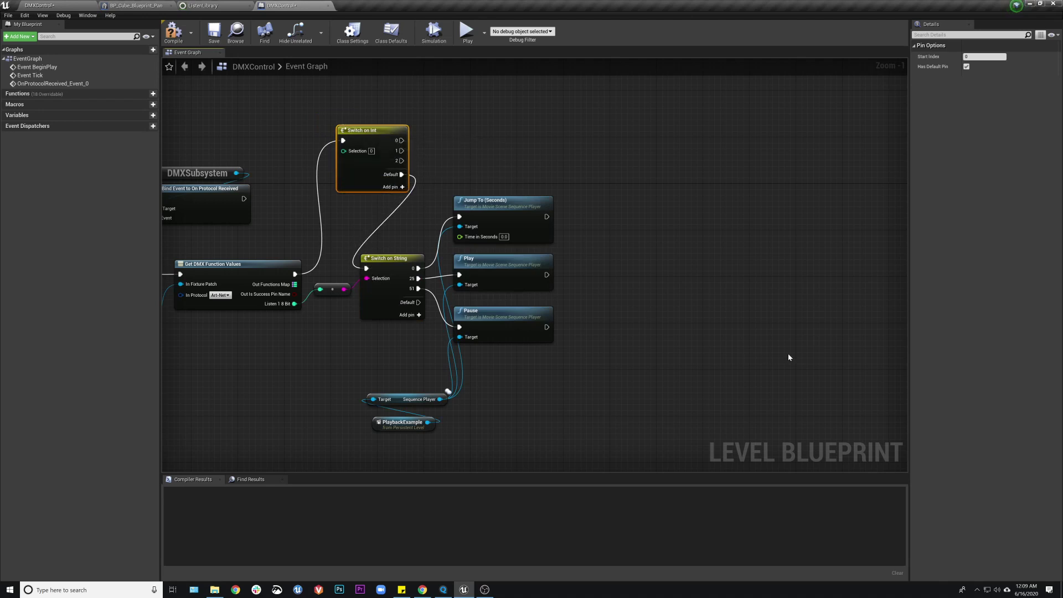
# Step: Check the MagicQ console, return to the Level Blueprint and add output pin 3 to Switch on Int
pyautogui.click(443, 589)
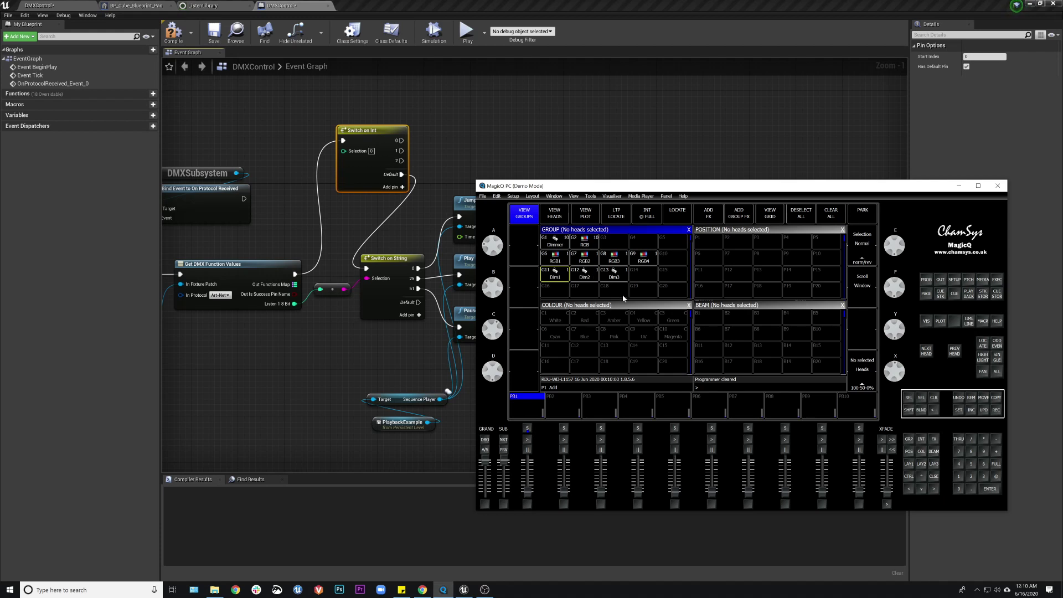
pyautogui.click(959, 186)
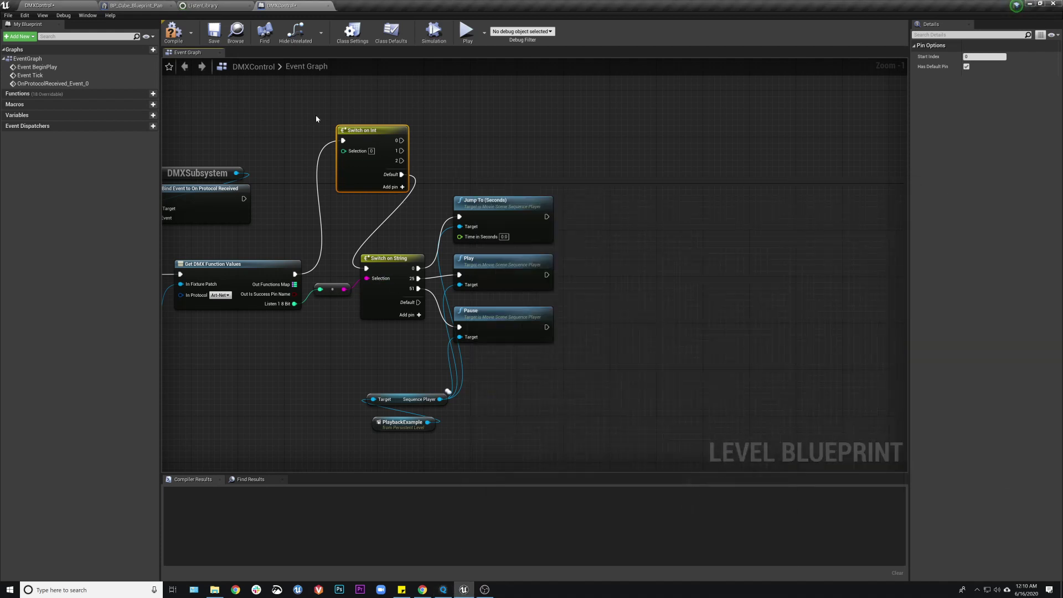
pyautogui.click(401, 187)
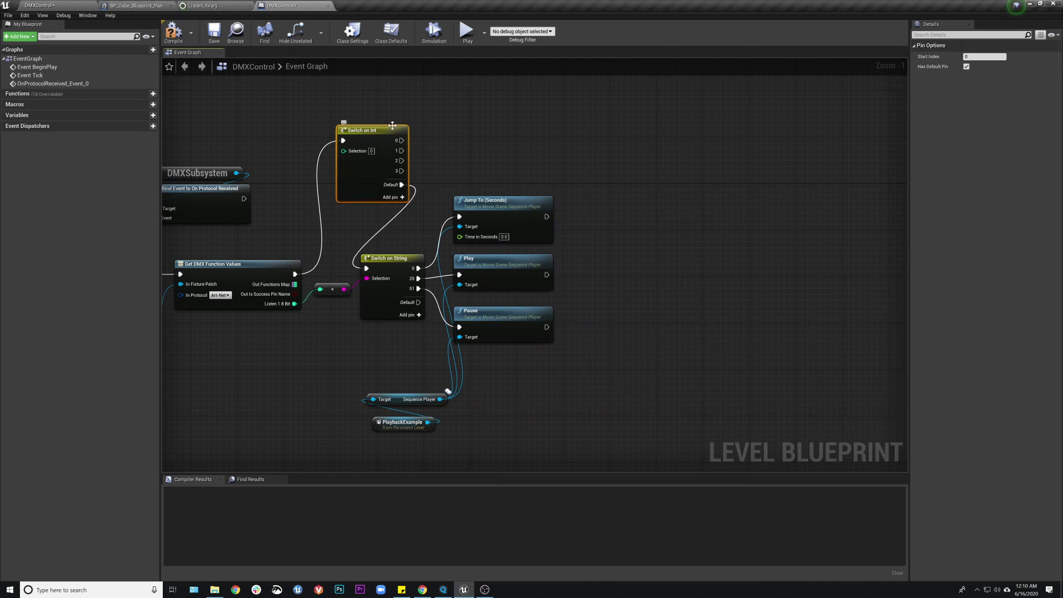
# Step: Add output pins 4 and 5 to Switch on Int and compare its pin options with those of Switch on String
pyautogui.click(402, 198)
pyautogui.click(401, 208)
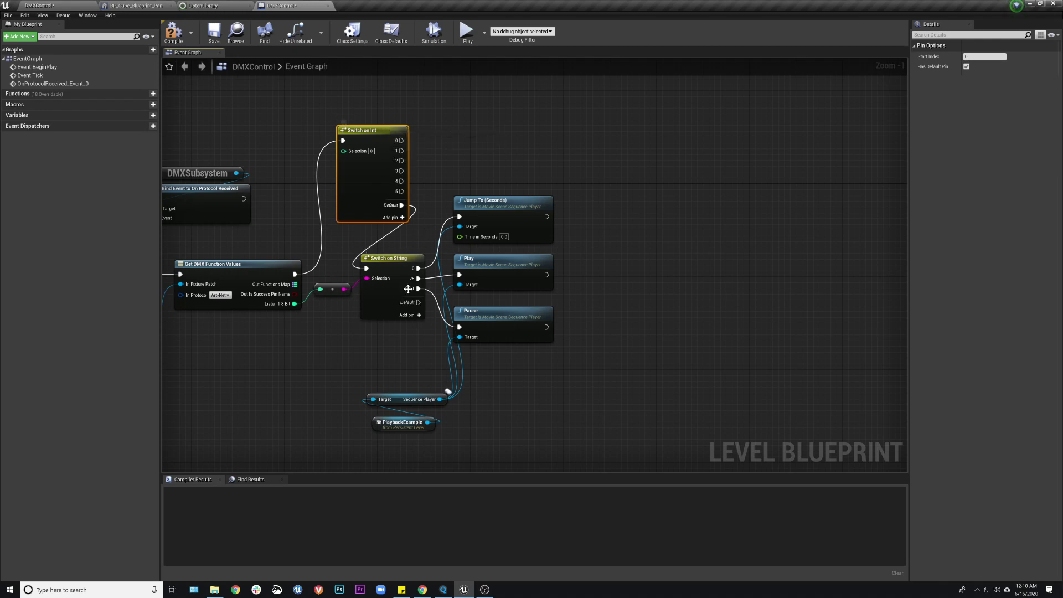
pyautogui.click(392, 255)
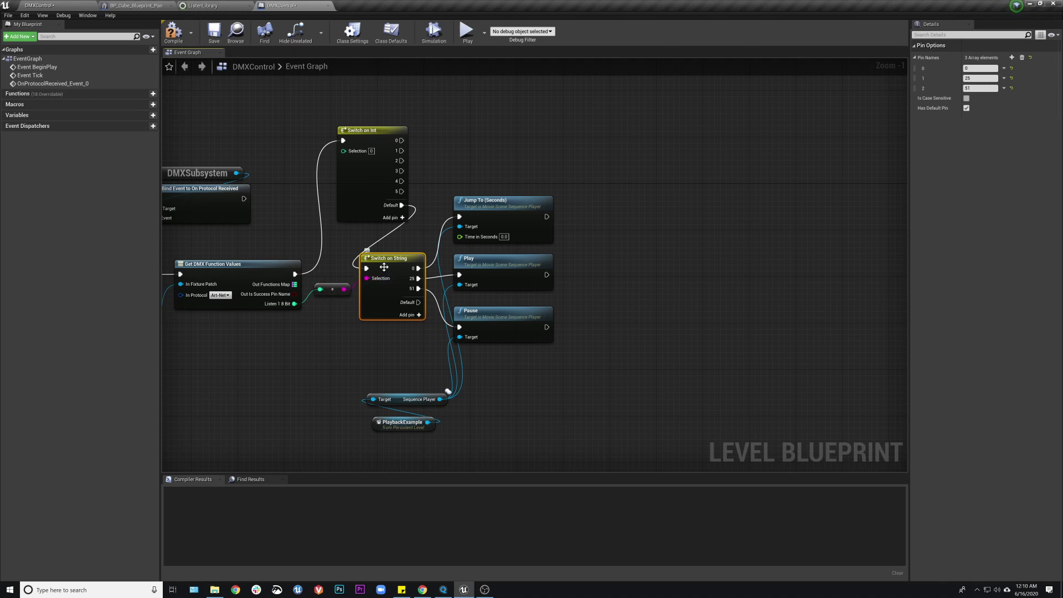
pyautogui.click(385, 133)
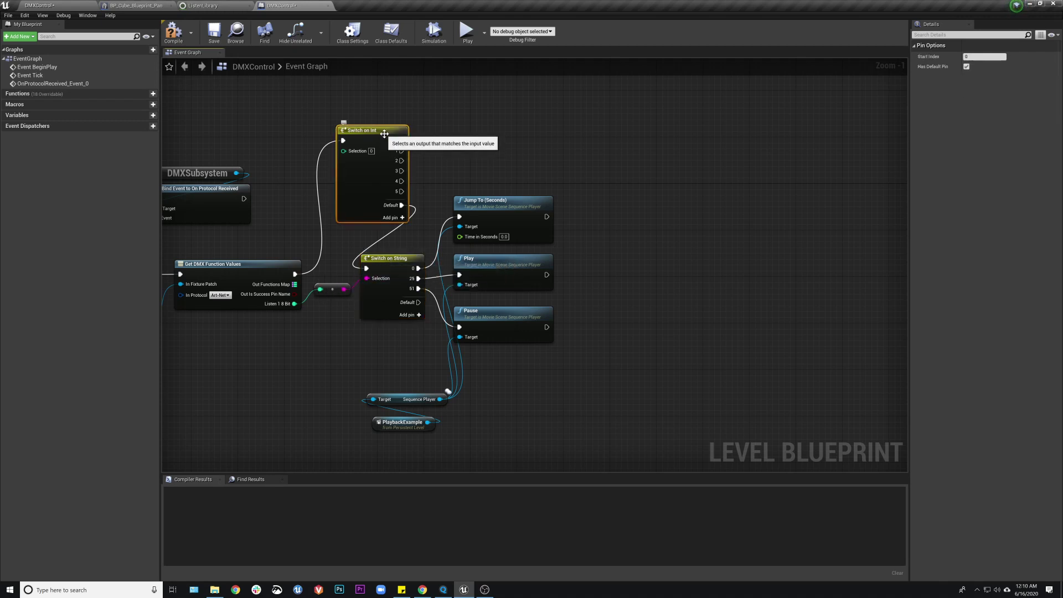
# Step: Delete the Switch on Int node and connect Get DMX Function Values directly to Switch on String
pyautogui.press('Delete')
pyautogui.moveTo(295, 274); pyautogui.dragTo(366, 268)
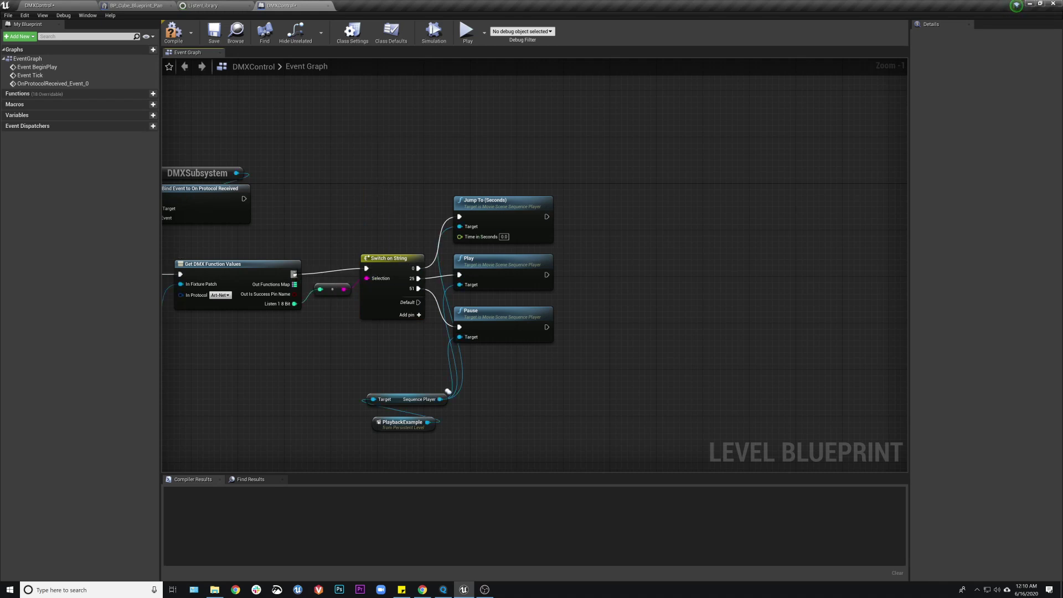
# Step: Try a Compare Int node between Get DMX Function Values and Switch on String, and restore the direct execution connection
pyautogui.moveTo(294, 274); pyautogui.dragTo(386, 190)
pyautogui.write('compr')
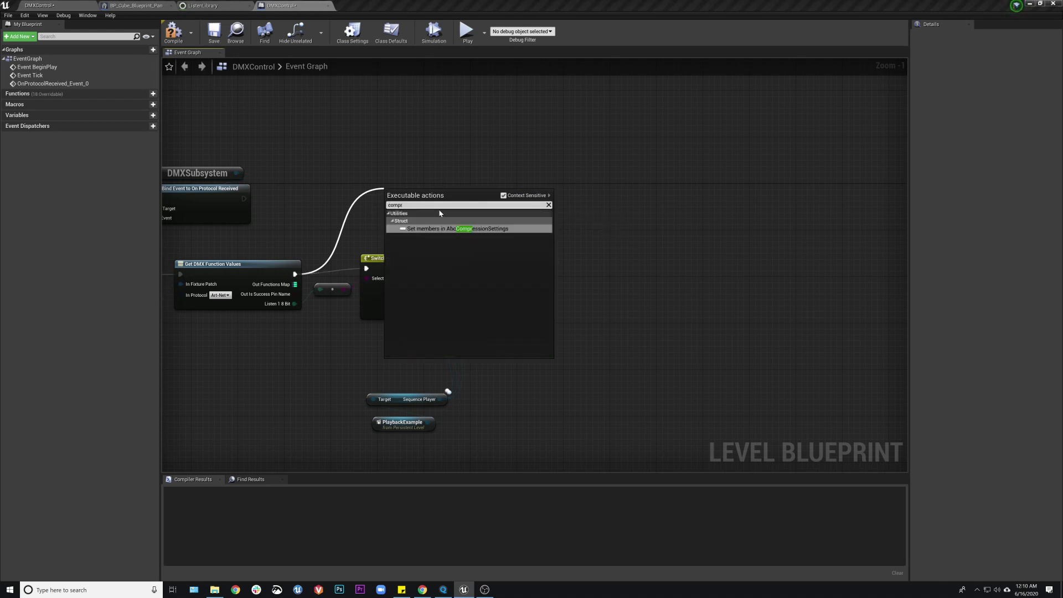
pyautogui.press('BackSpace')
pyautogui.write('are')
pyautogui.click(438, 246)
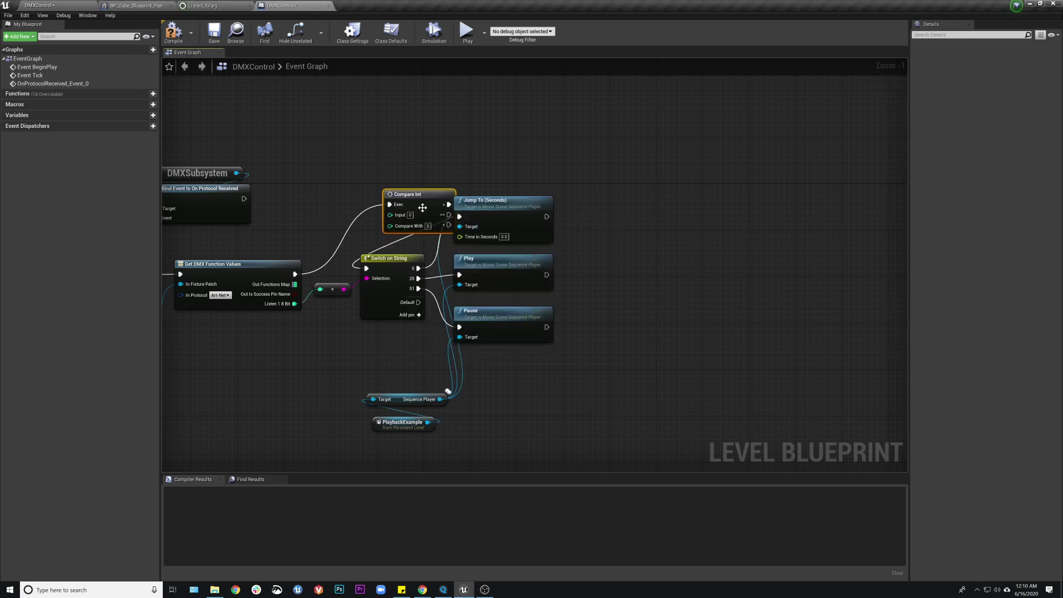
pyautogui.moveTo(423, 207); pyautogui.dragTo(370, 181)
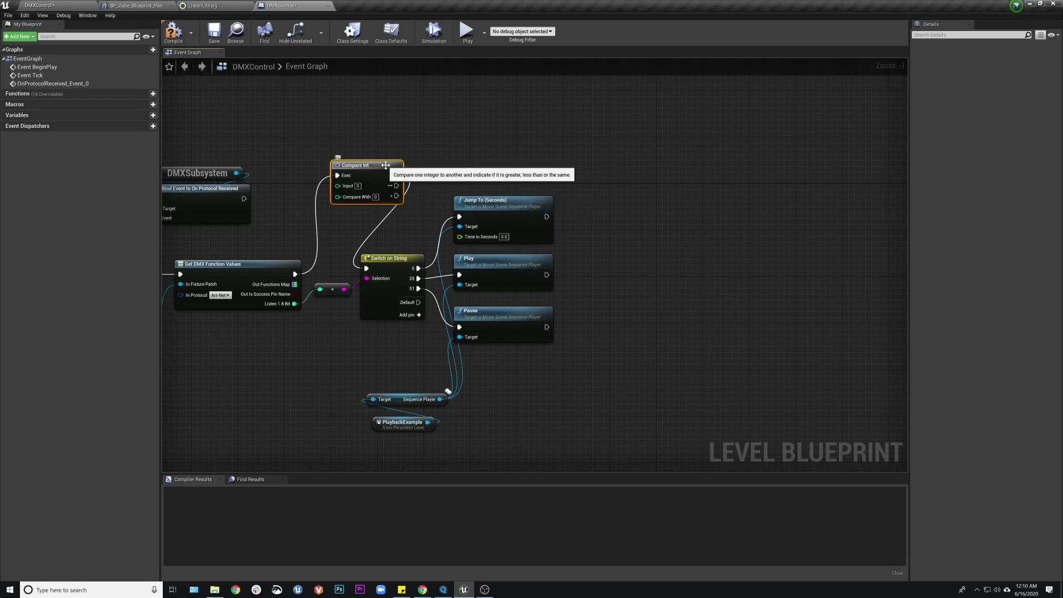
pyautogui.press('Delete')
pyautogui.moveTo(295, 274); pyautogui.dragTo(367, 268)
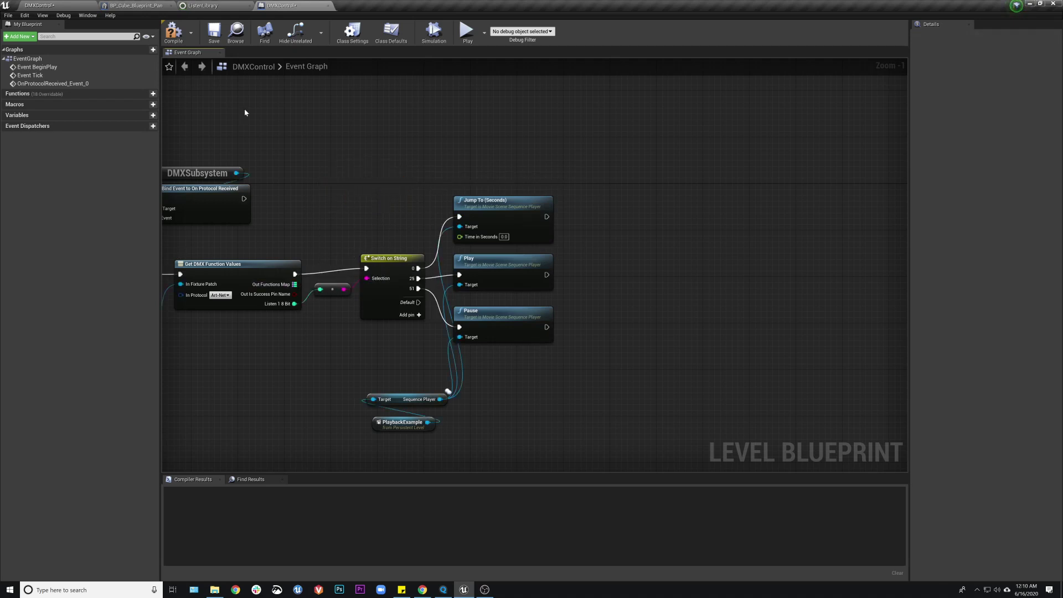
# Step: Compile and save the DMXControl Level Blueprint
pyautogui.click(174, 33)
pyautogui.click(214, 32)
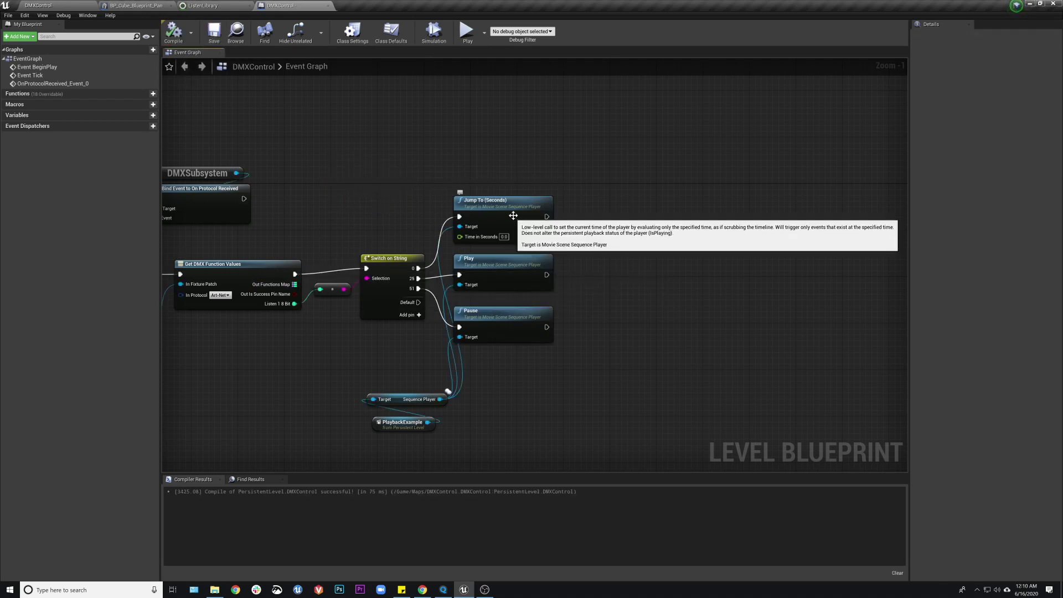
# Step: Examine the Jump To, Play and Pause nodes together with the PlaybackExample reference and its Sequence Player node
pyautogui.moveTo(515, 173); pyautogui.dragTo(662, 328)
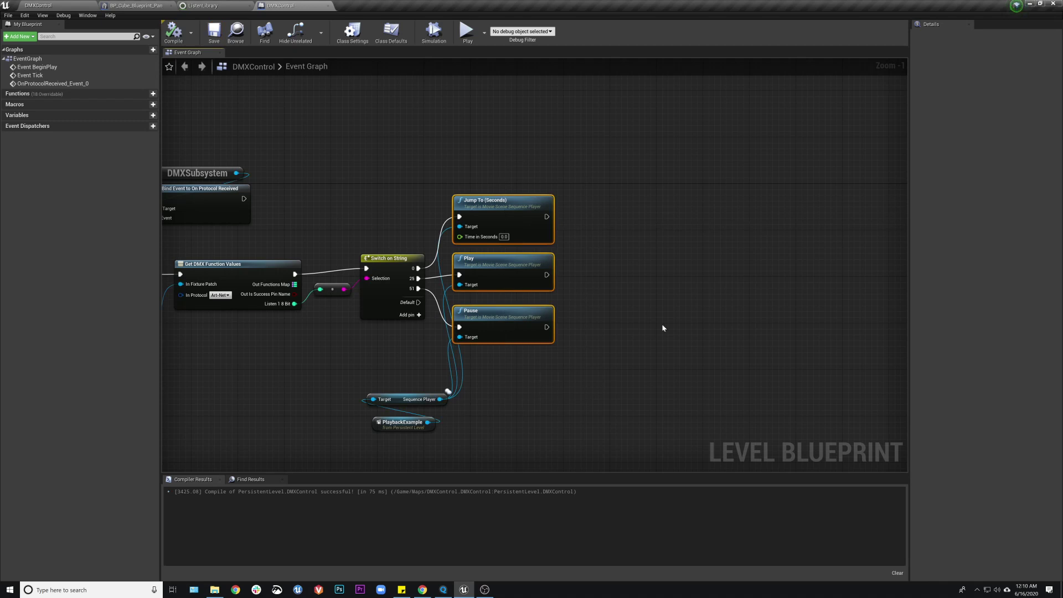
pyautogui.moveTo(401, 425)
pyautogui.mouseDown()
pyautogui.moveTo(364, 427)
pyautogui.moveTo(399, 427)
pyautogui.mouseUp()
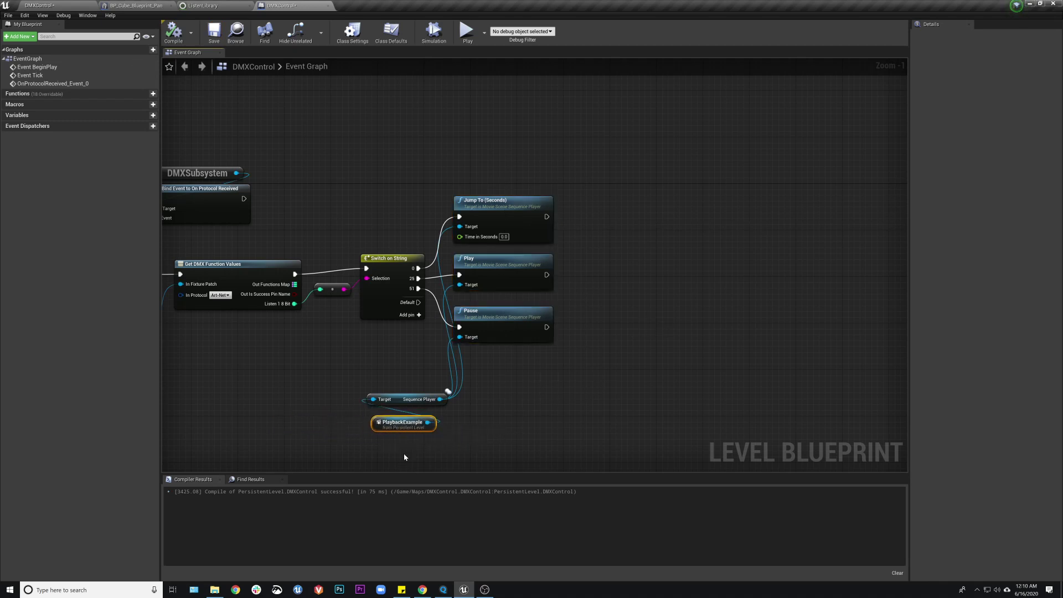
pyautogui.click(397, 399)
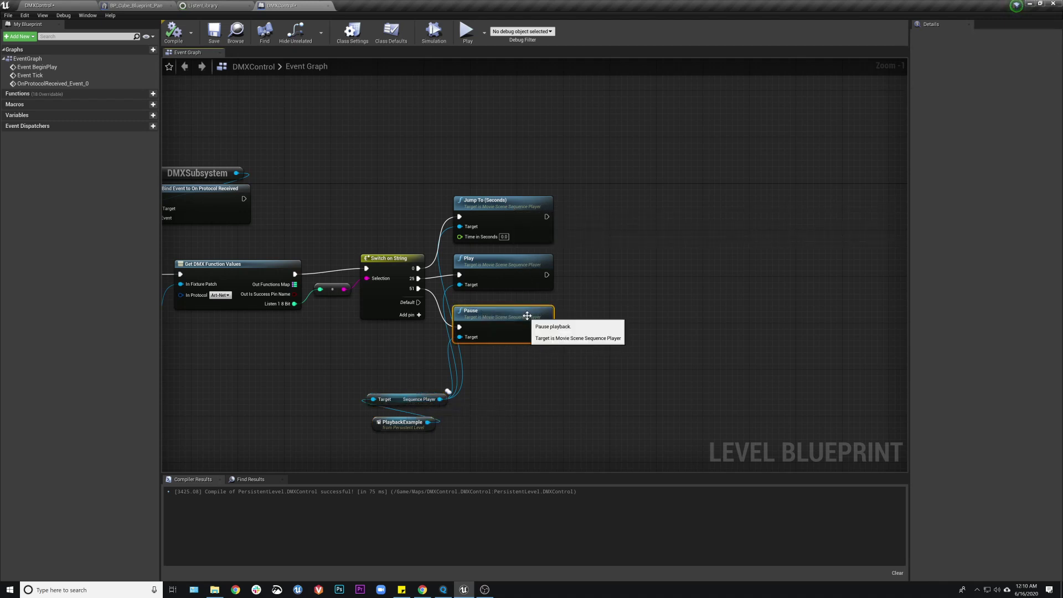
pyautogui.click(521, 259)
pyautogui.click(519, 211)
pyautogui.click(627, 269)
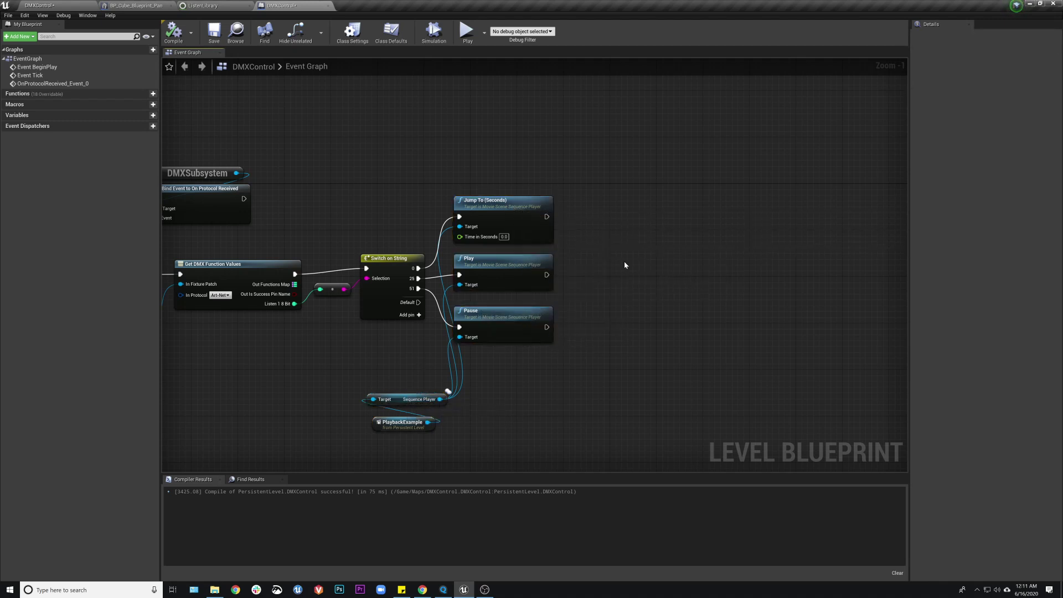
# Step: Search the available graph actions for "play" and, with Context Sensitive turned off, for "movie scene"
pyautogui.moveTo(627, 260); pyautogui.dragTo(541, 274, button='right')
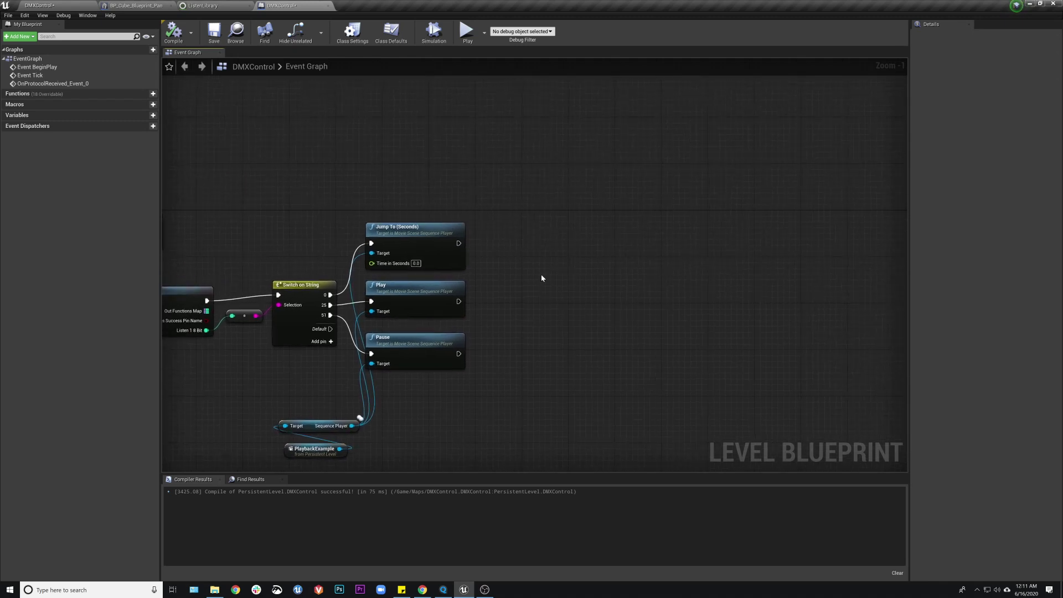
pyautogui.rightClick(540, 274)
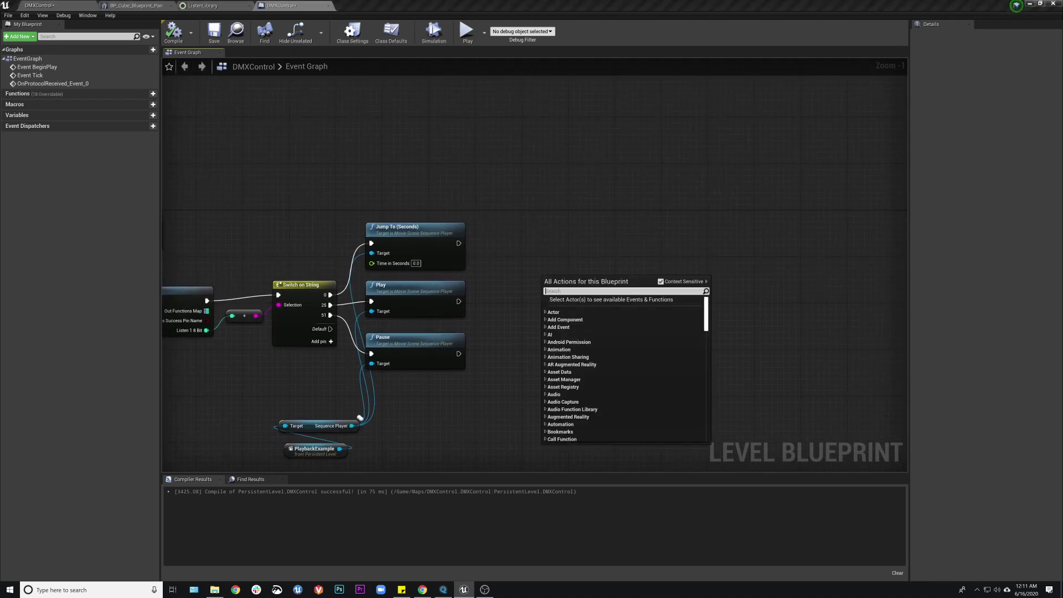
pyautogui.write('play')
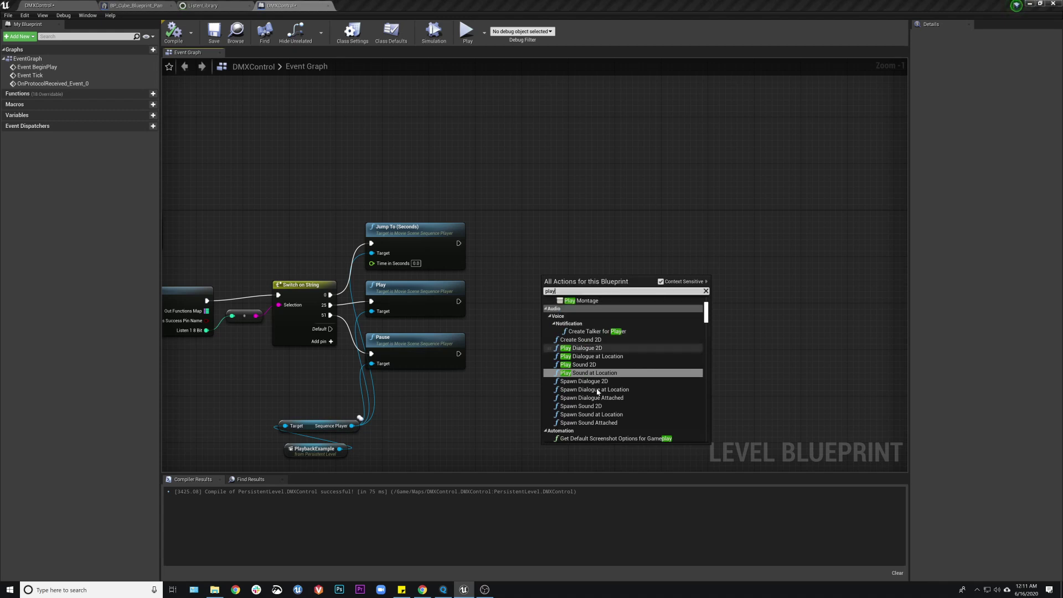
pyautogui.moveTo(707, 318)
pyautogui.mouseDown()
pyautogui.moveTo(711, 382)
pyautogui.moveTo(704, 297)
pyautogui.moveTo(704, 324)
pyautogui.mouseUp()
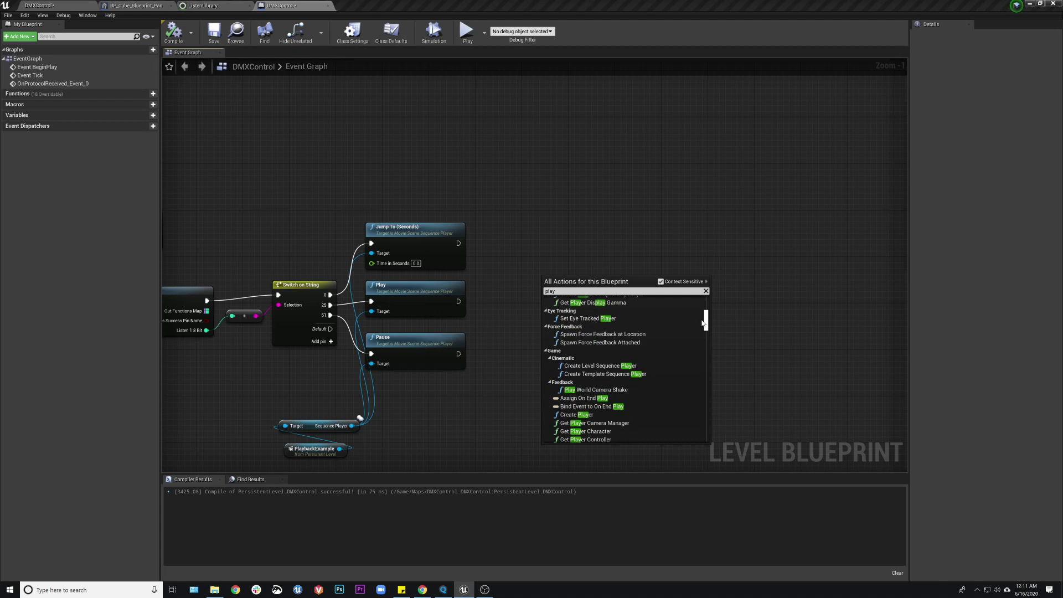
pyautogui.click(661, 282)
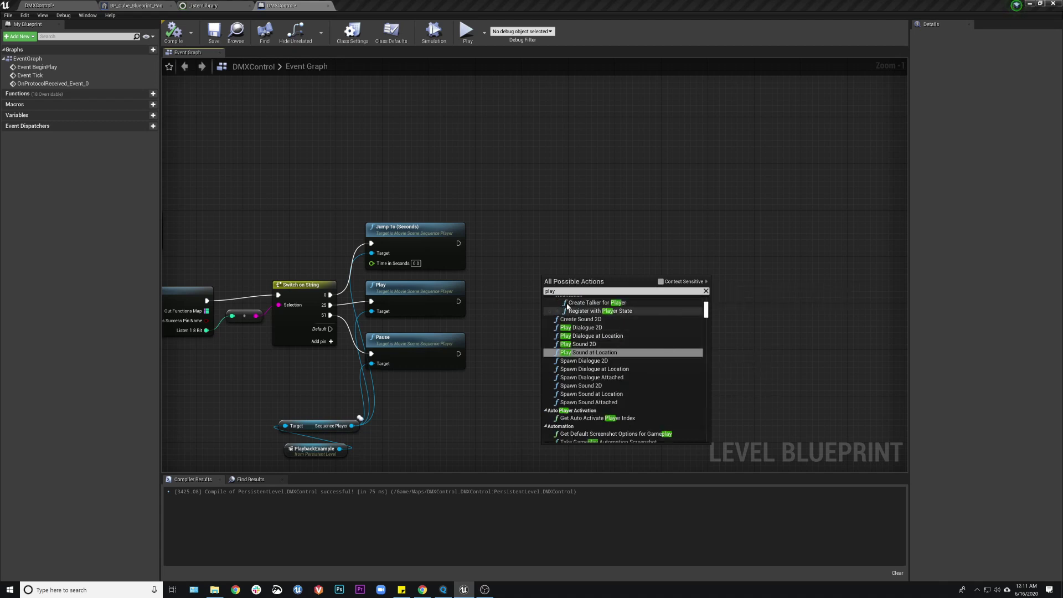
pyautogui.doubleClick(551, 290)
pyautogui.write('movie scne')
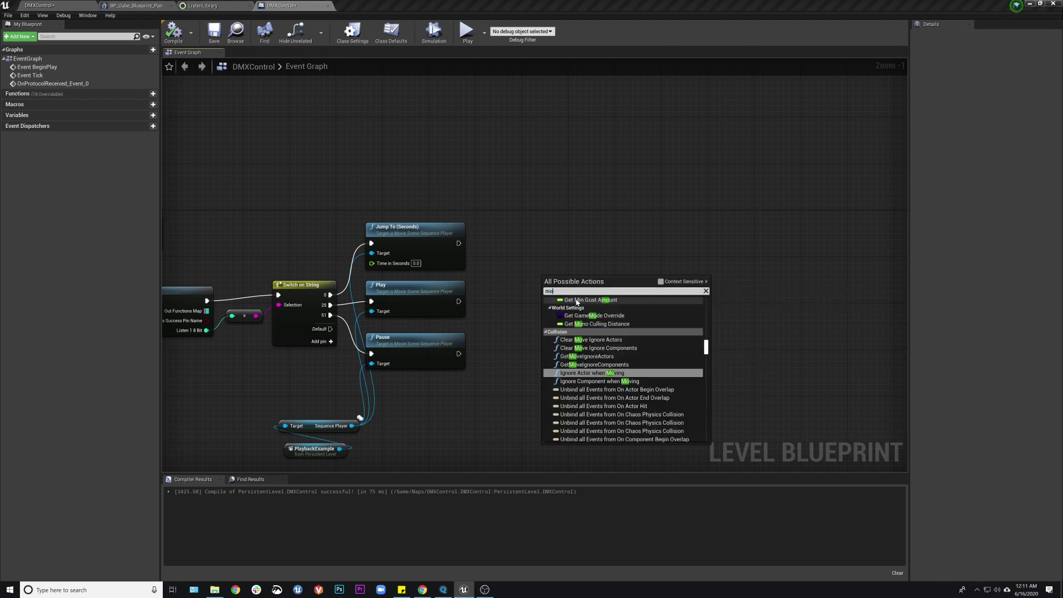
pyautogui.press('BackSpace')
pyautogui.write('ene')
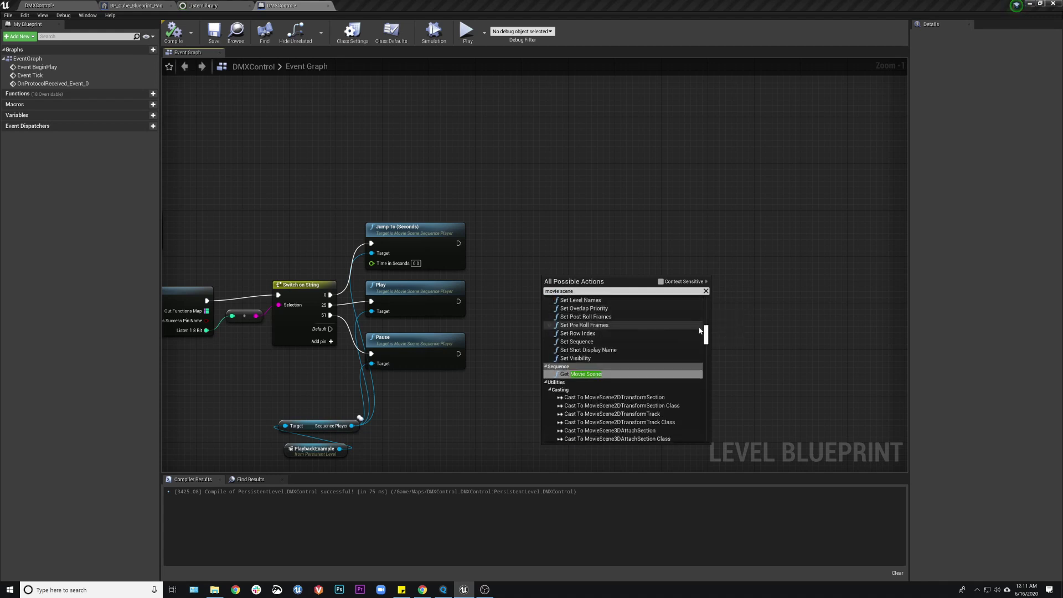
pyautogui.moveTo(706, 336); pyautogui.dragTo(713, 413)
pyautogui.click(571, 243)
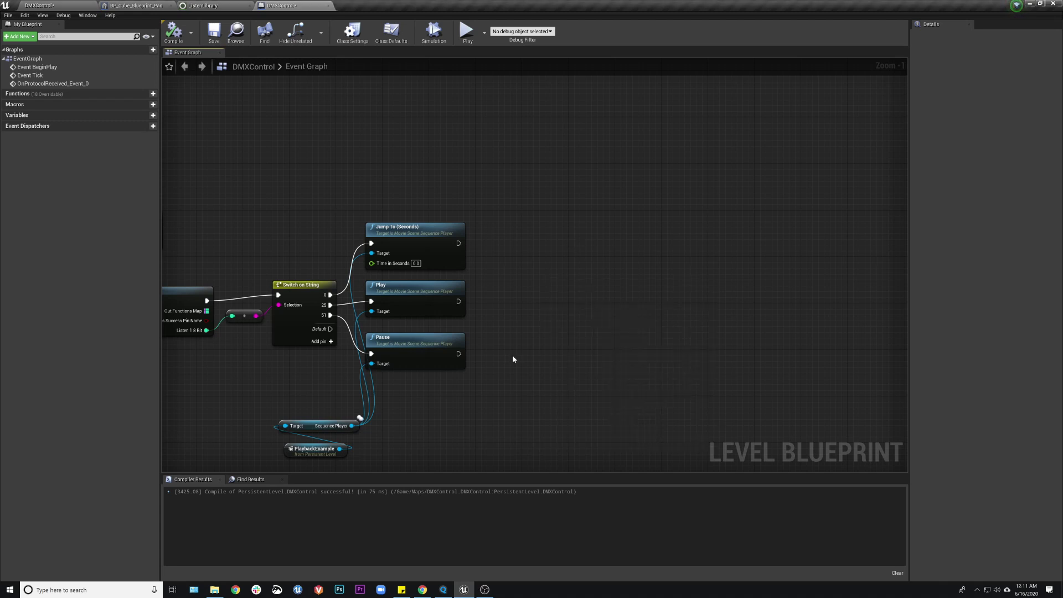
# Step: Search all possible graph actions for "pause" and check the Cinematic Pause function's target type
pyautogui.moveTo(548, 325); pyautogui.dragTo(557, 347, button='right')
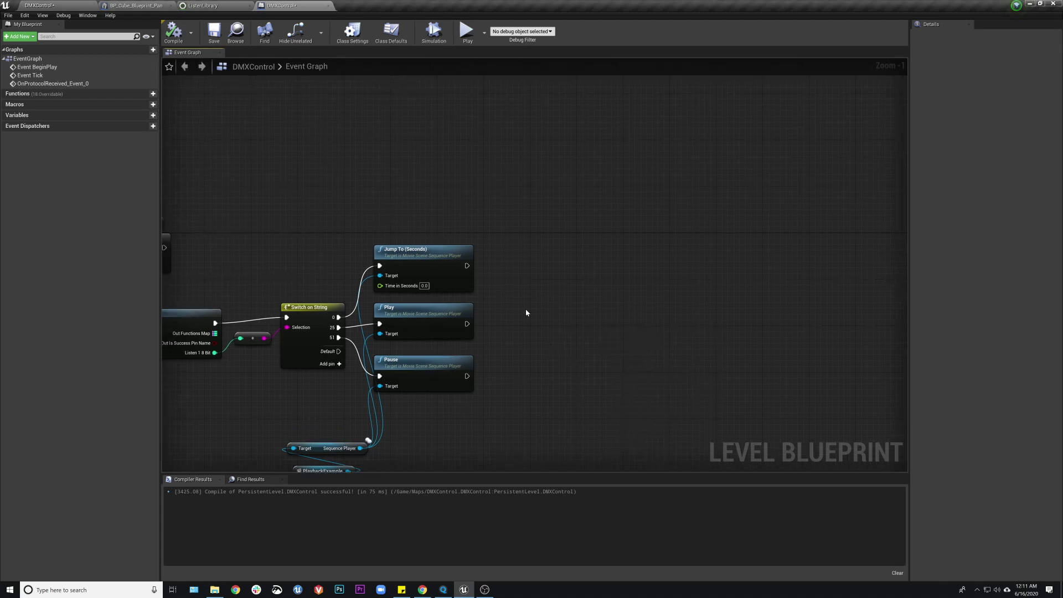
pyautogui.rightClick(526, 313)
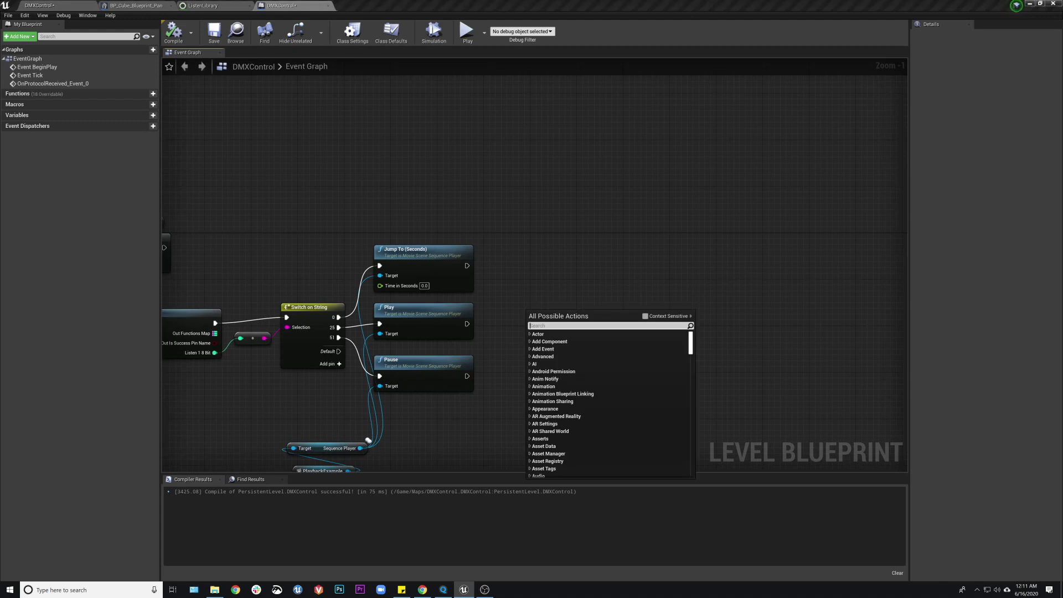
pyautogui.write('pause')
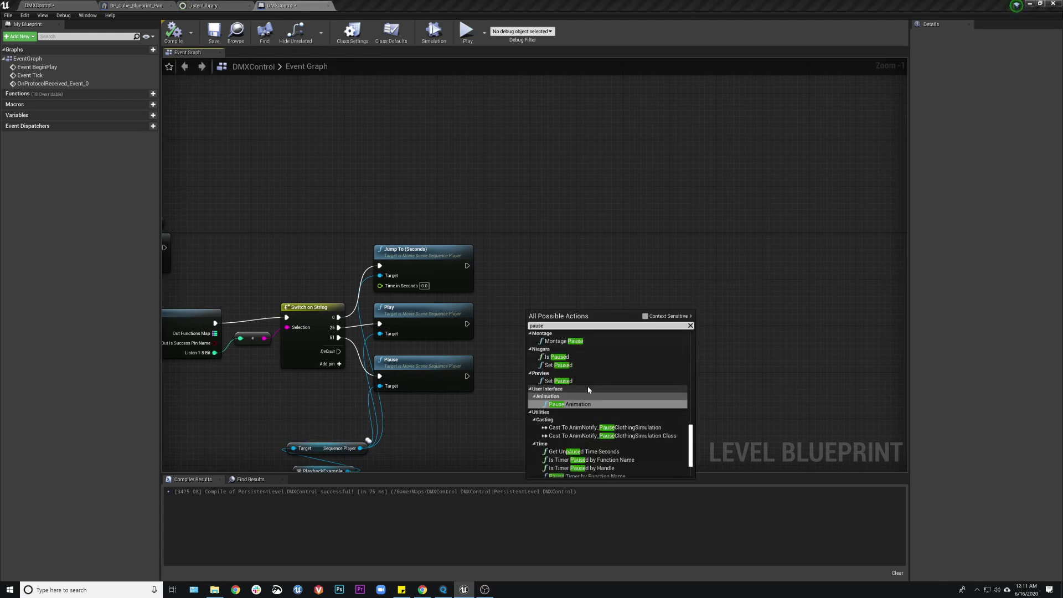
pyautogui.scroll(5, 554, 409)
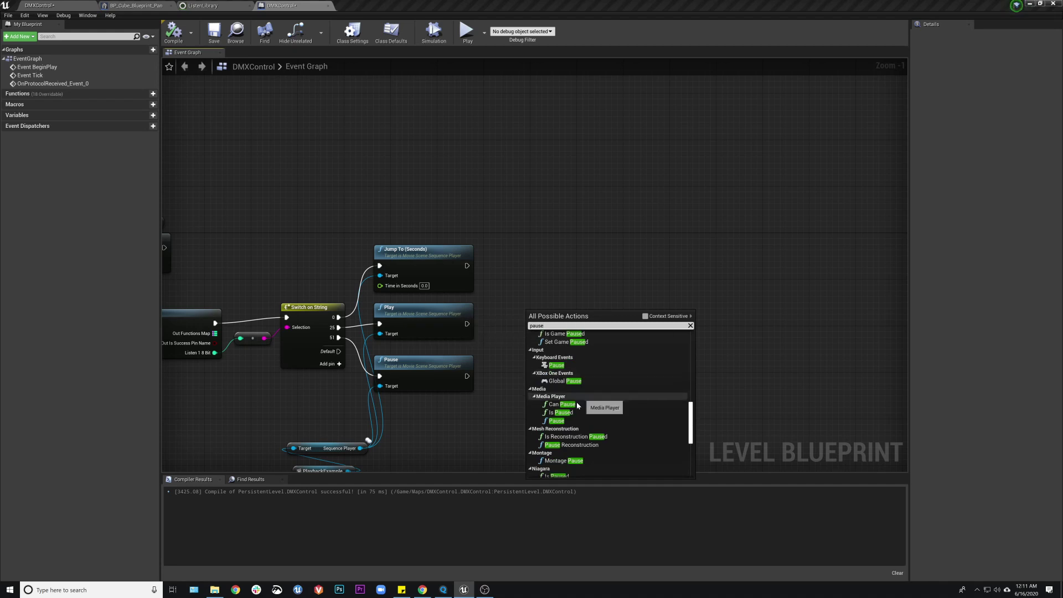
pyautogui.scroll(5, 635, 413)
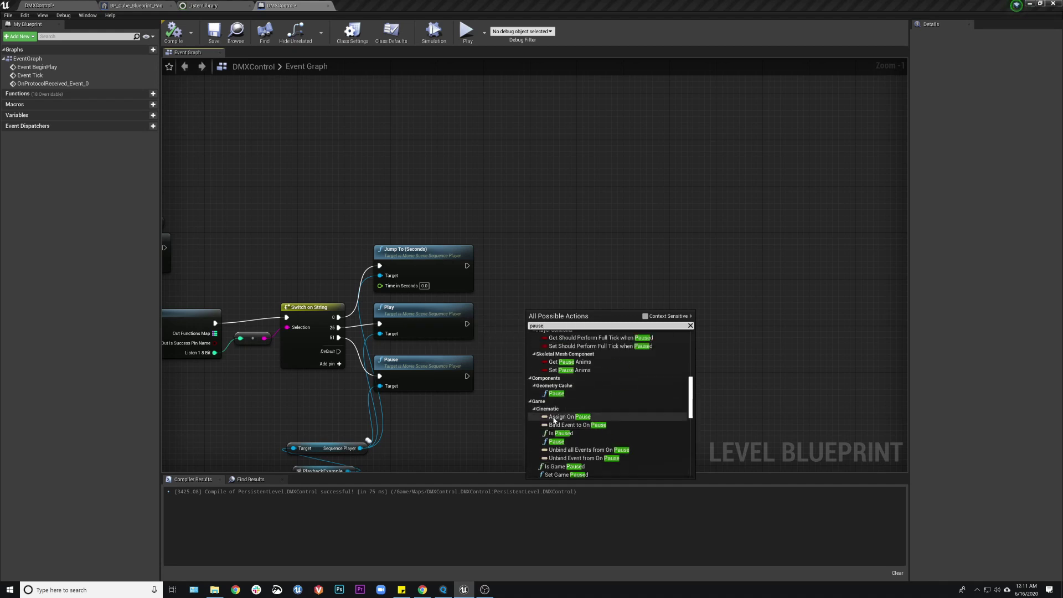
pyautogui.scroll(-2, 609, 416)
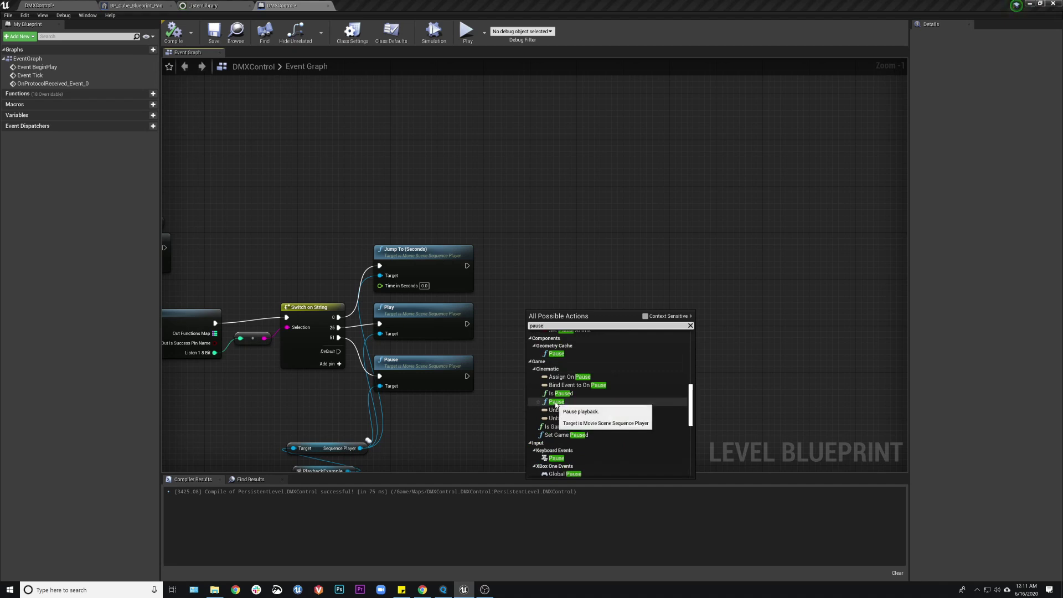
# Step: Search all possible graph actions for "play" and look through the list for the sequence player function
pyautogui.write('play')
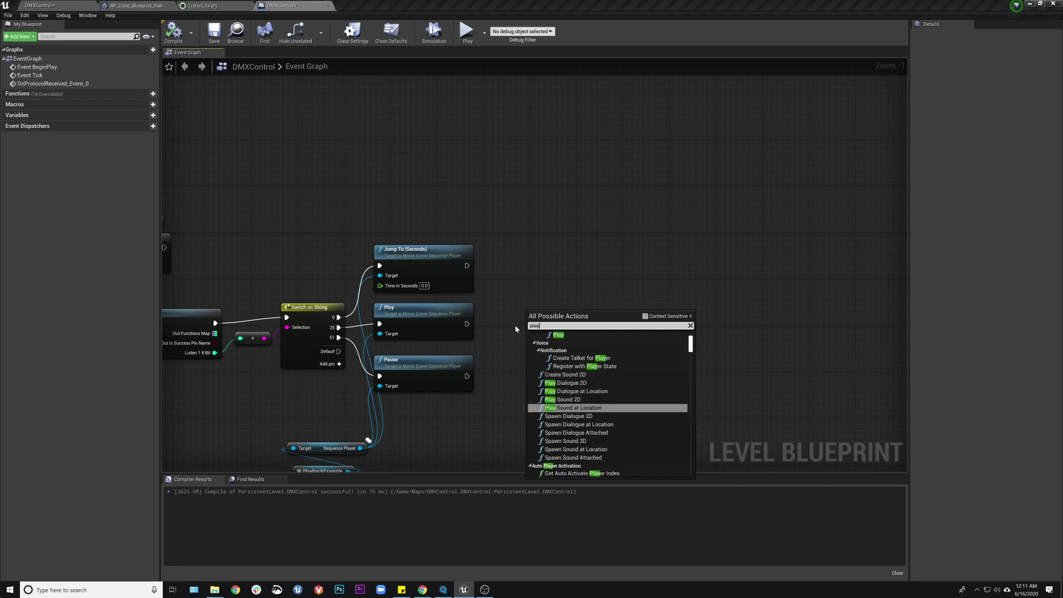
pyautogui.scroll(2, 611, 412)
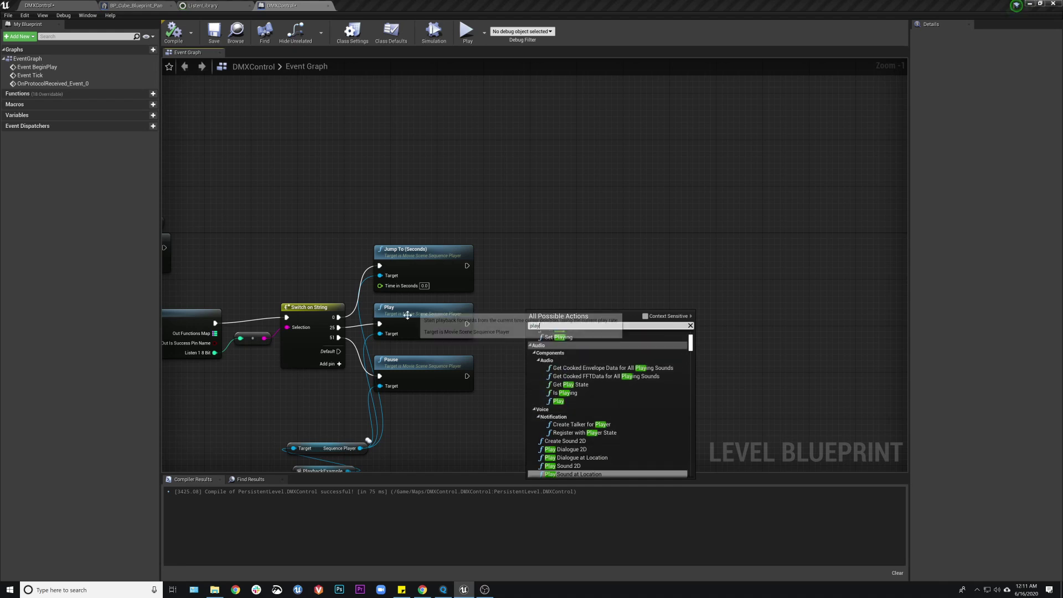
pyautogui.scroll(3, 612, 407)
pyautogui.scroll(-10, 613, 401)
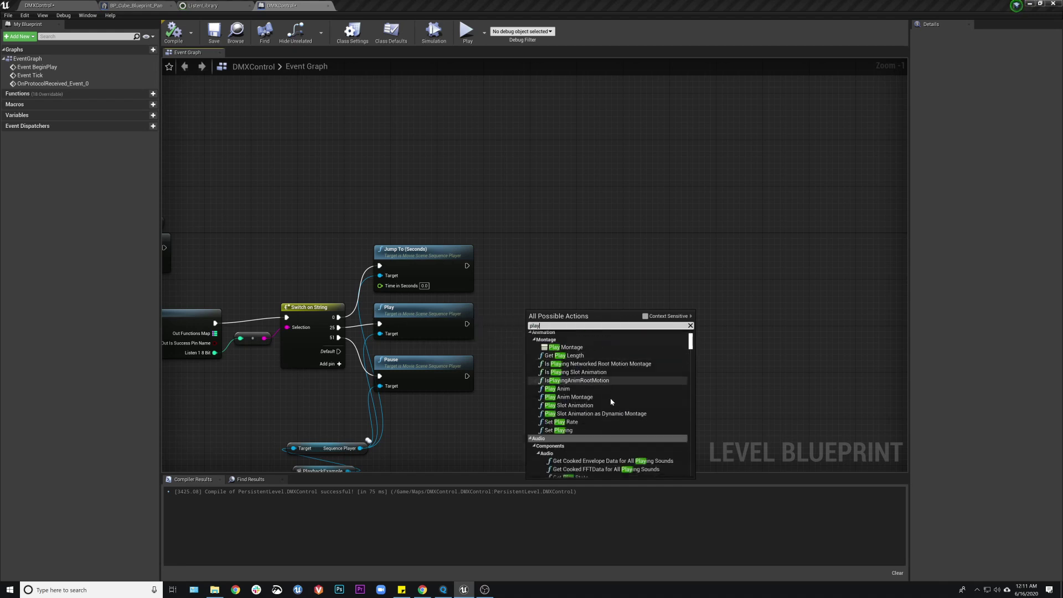
pyautogui.scroll(-10, 609, 401)
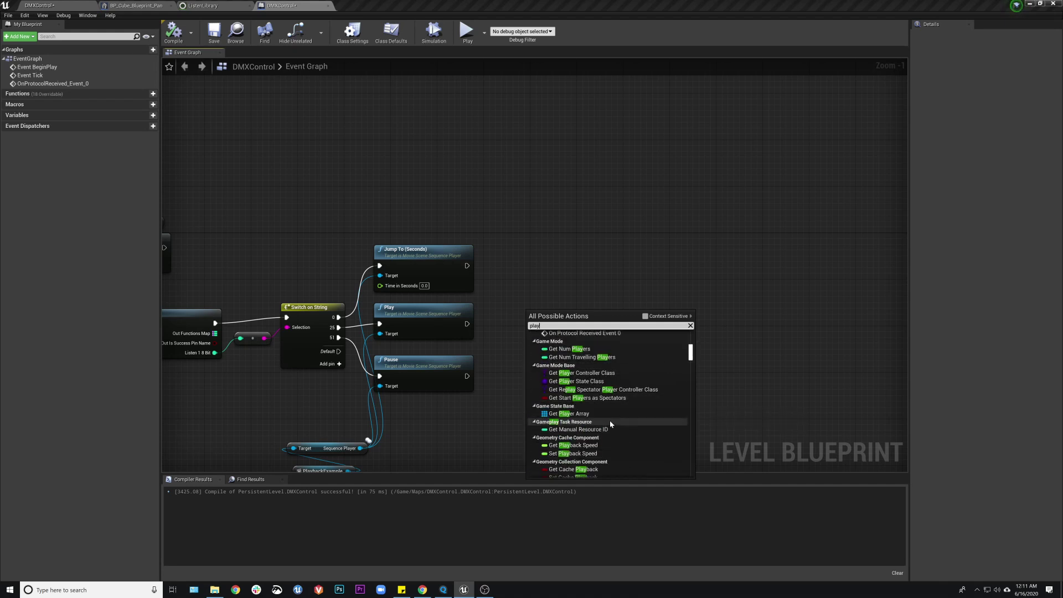
pyautogui.scroll(-10, 611, 422)
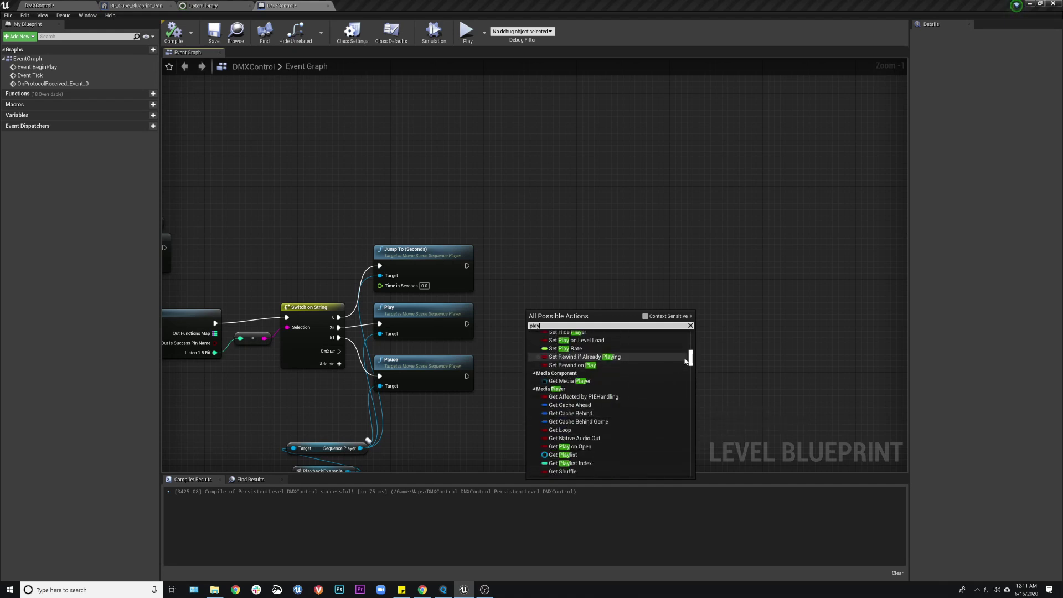
pyautogui.moveTo(691, 357); pyautogui.dragTo(692, 376)
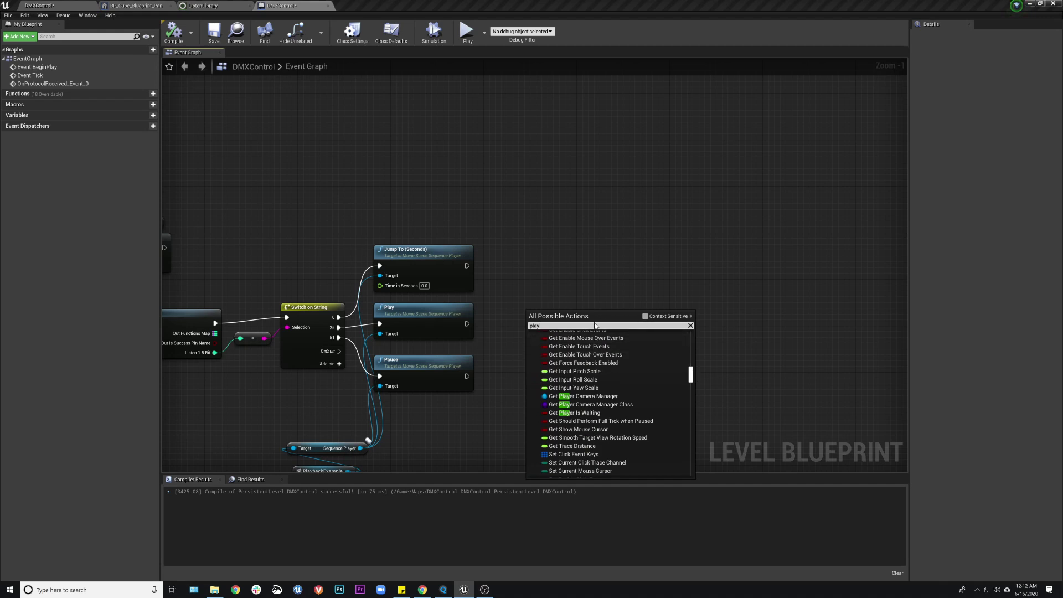
# Step: Narrow the graph action search to "play cinem" and look through the Cinematic play functions
pyautogui.write('cinem')
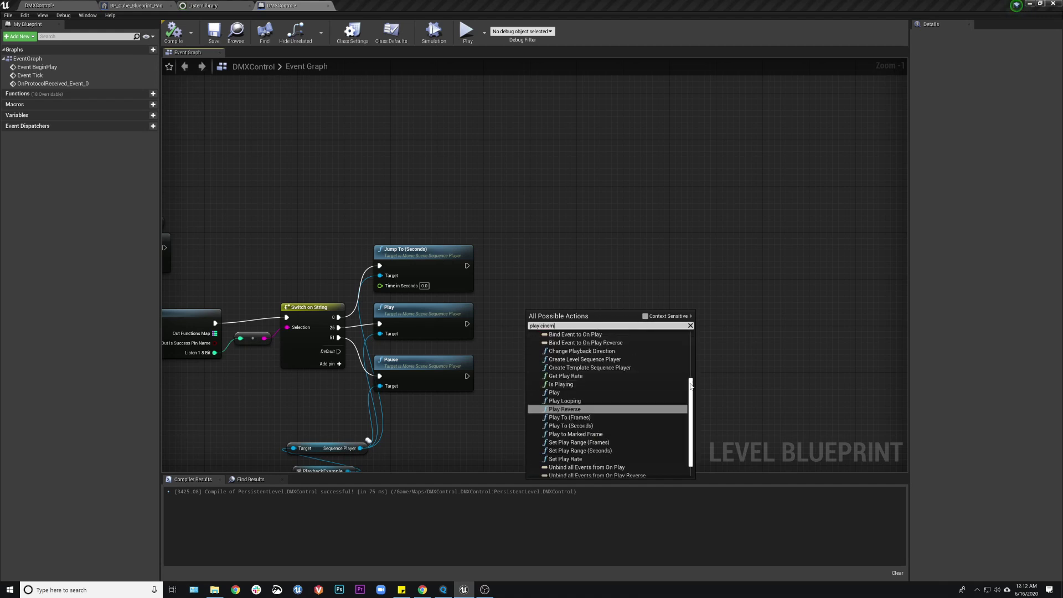
pyautogui.moveTo(692, 388); pyautogui.dragTo(513, 366)
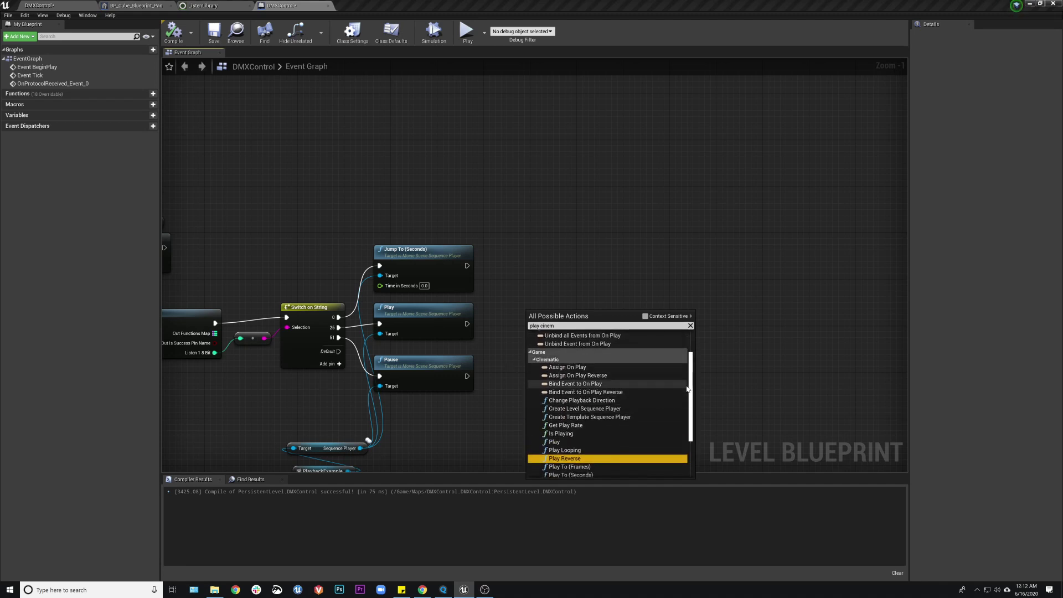
pyautogui.scroll(-1, 587, 426)
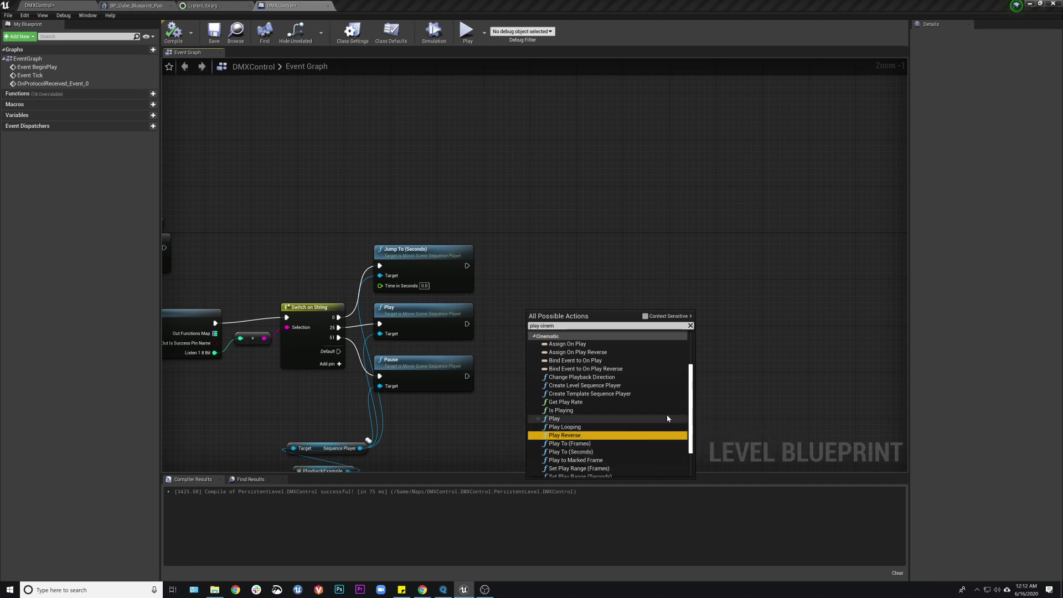
pyautogui.scroll(-2, 589, 437)
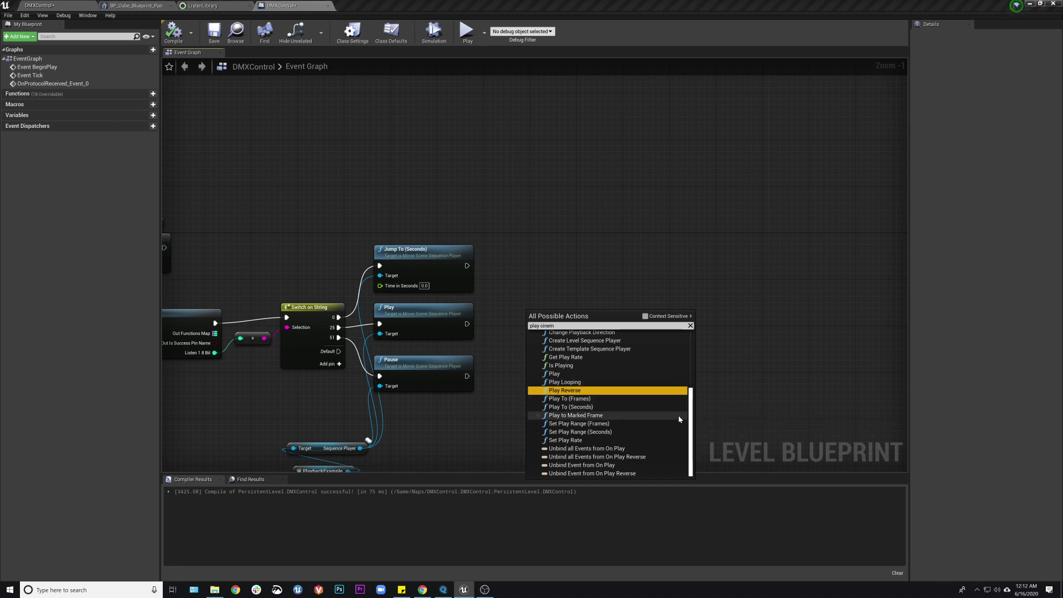
pyautogui.moveTo(692, 410); pyautogui.dragTo(693, 393)
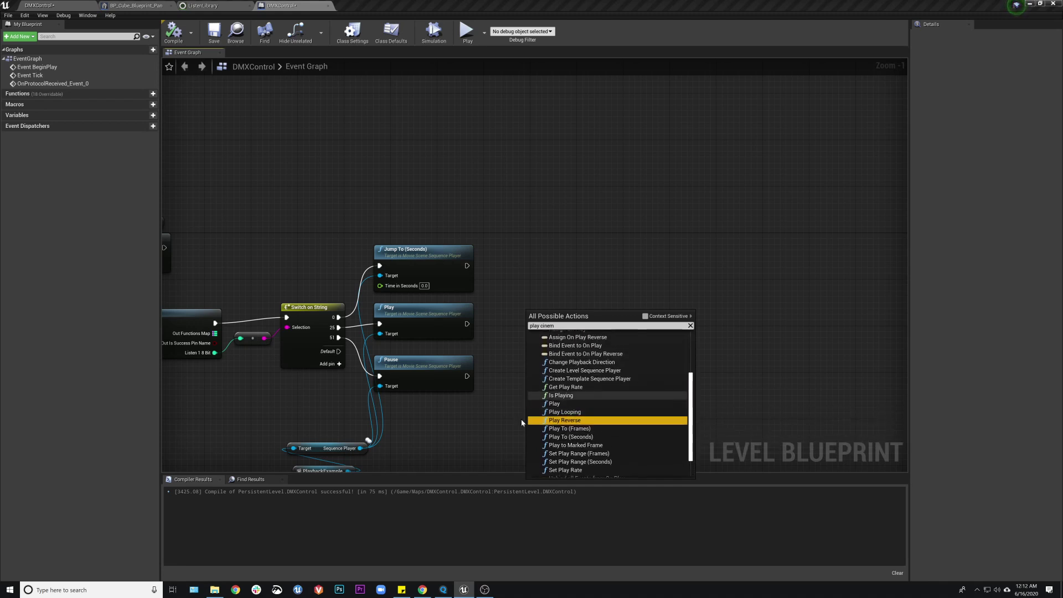
pyautogui.click(552, 259)
# Step: Review the Switch on String node and the Jump To (Seconds), Play and Pause nodes connected to it
pyautogui.moveTo(544, 342); pyautogui.dragTo(613, 259, button='right')
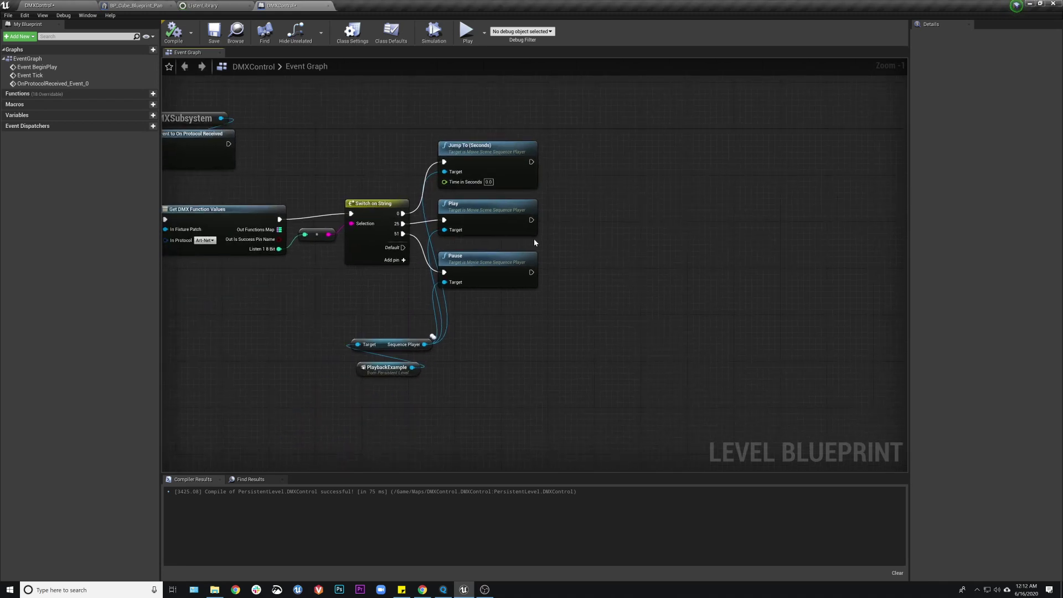
pyautogui.click(379, 211)
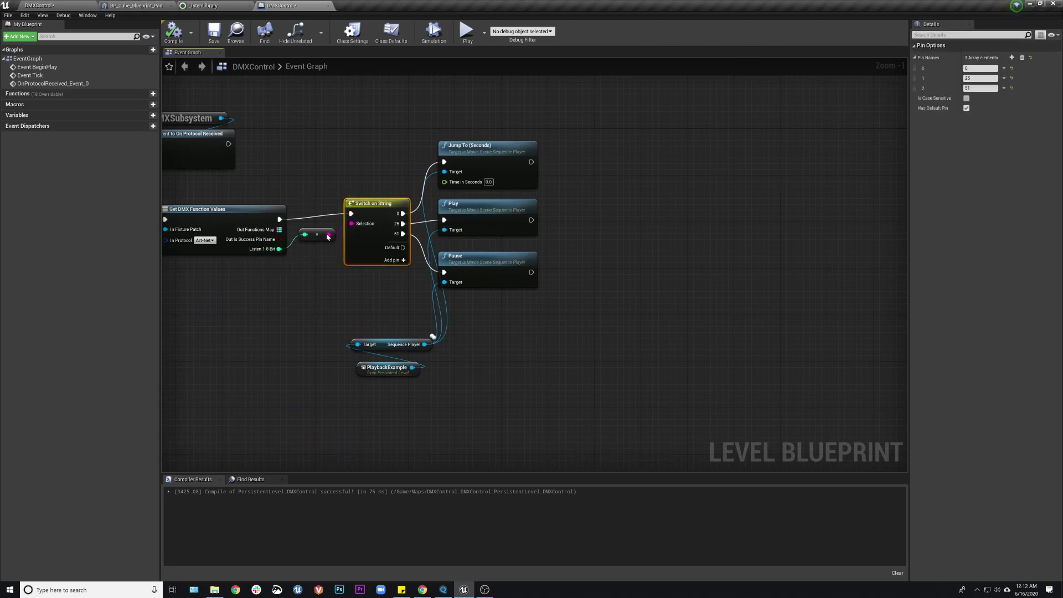
pyautogui.click(465, 181)
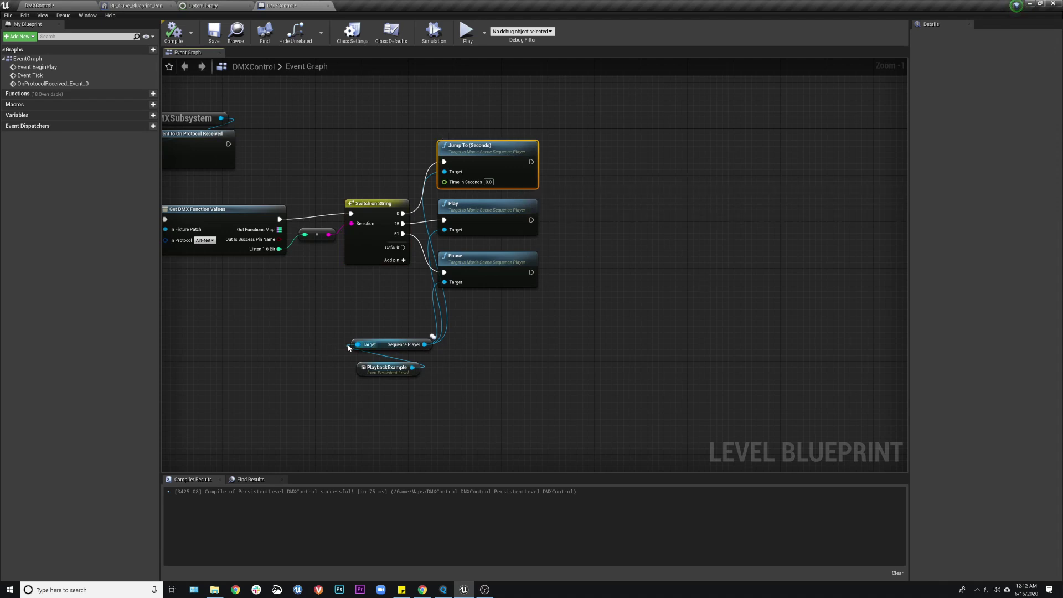
pyautogui.click(450, 211)
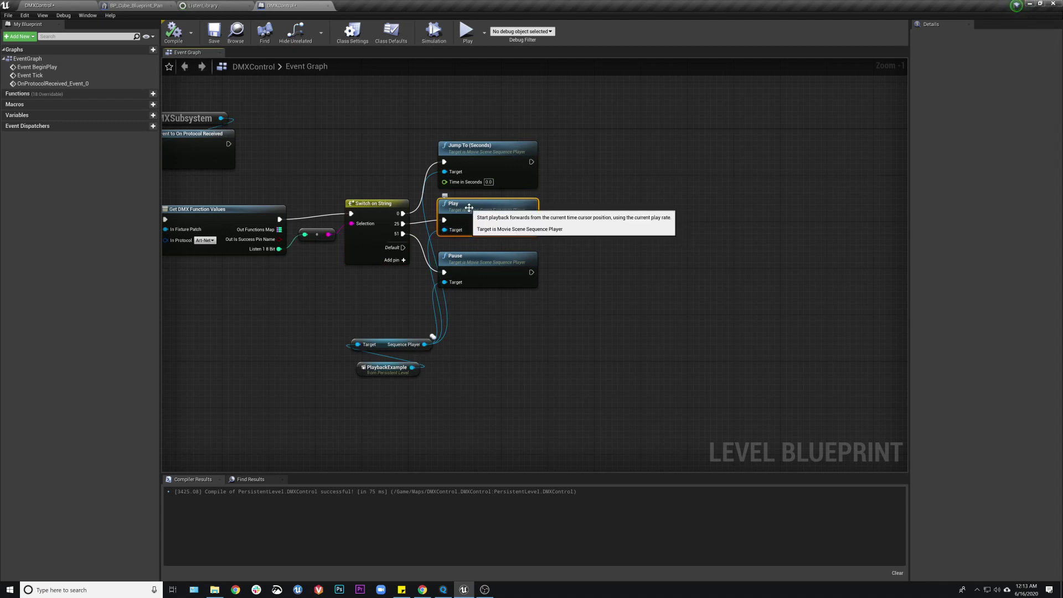
pyautogui.click(471, 264)
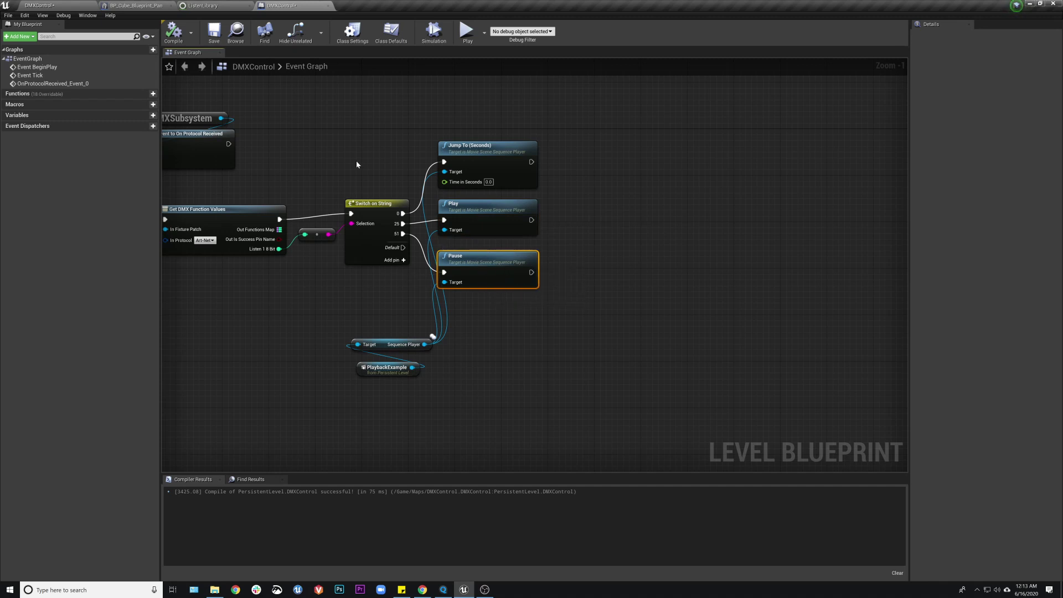
pyautogui.moveTo(357, 164); pyautogui.dragTo(353, 175, button='right')
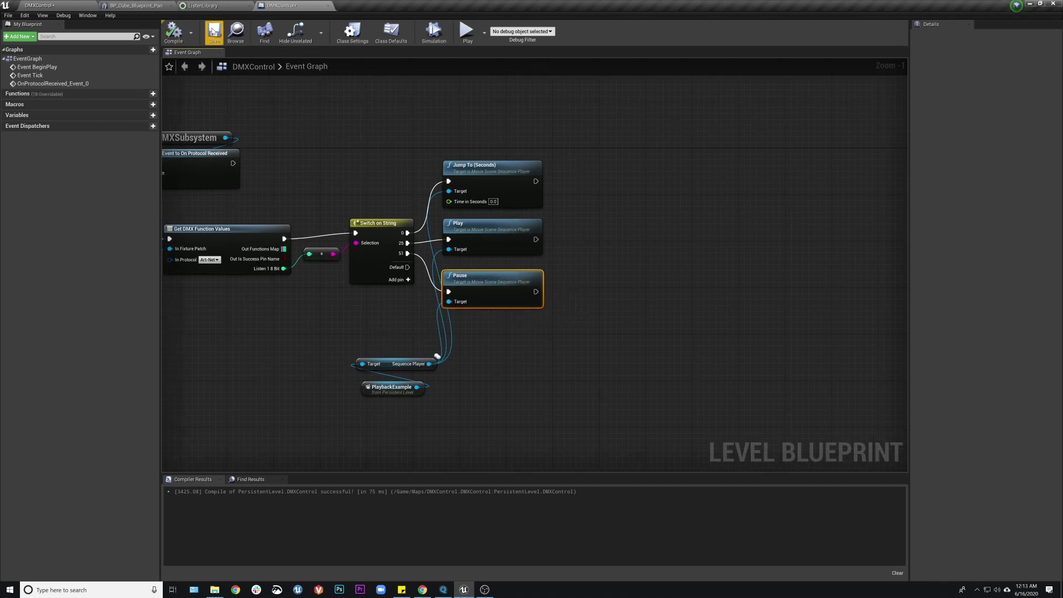
# Step: Return to the level editor, select the LS_PlaybackExample actor and show its level sequence in Sequencer
pyautogui.click(80, 6)
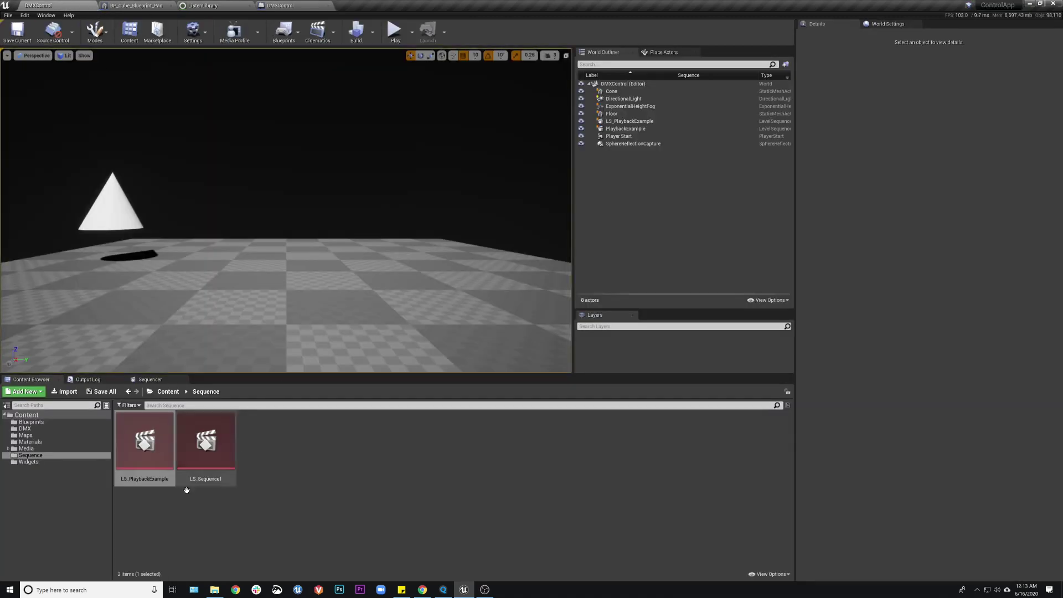
pyautogui.click(132, 467)
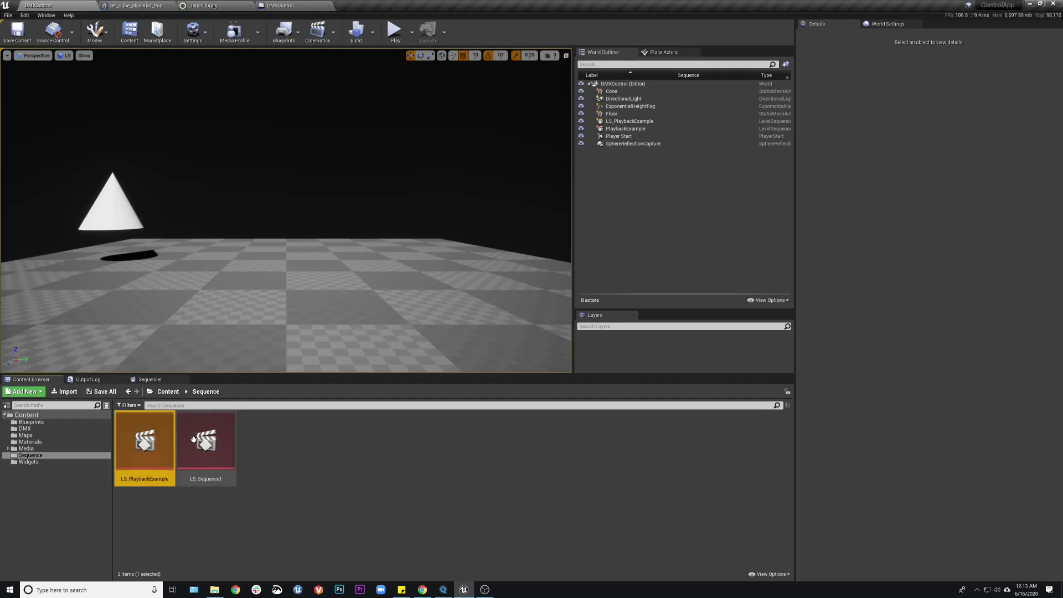
pyautogui.click(632, 121)
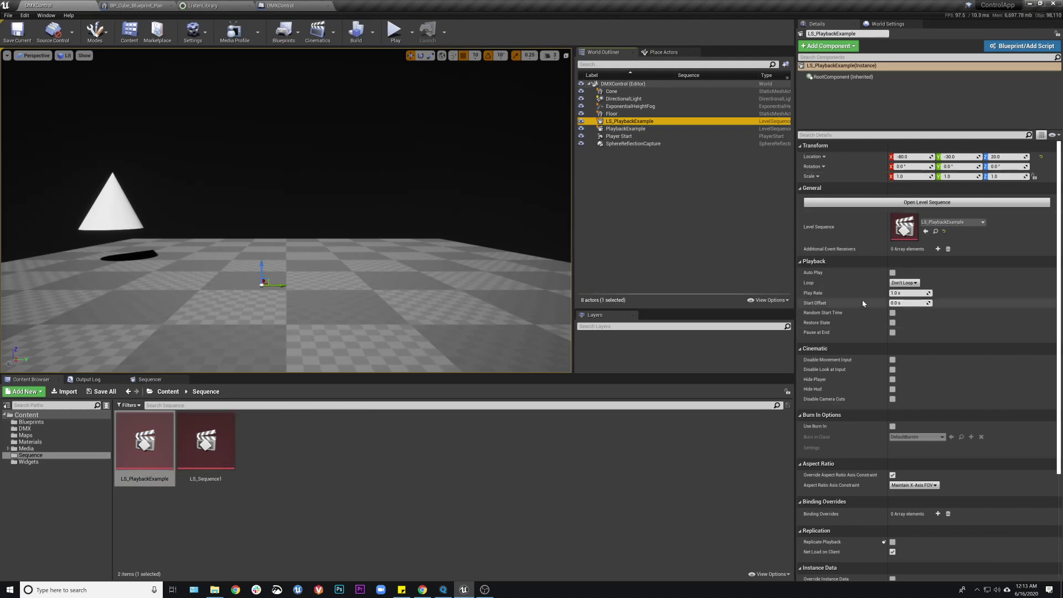
pyautogui.click(143, 443)
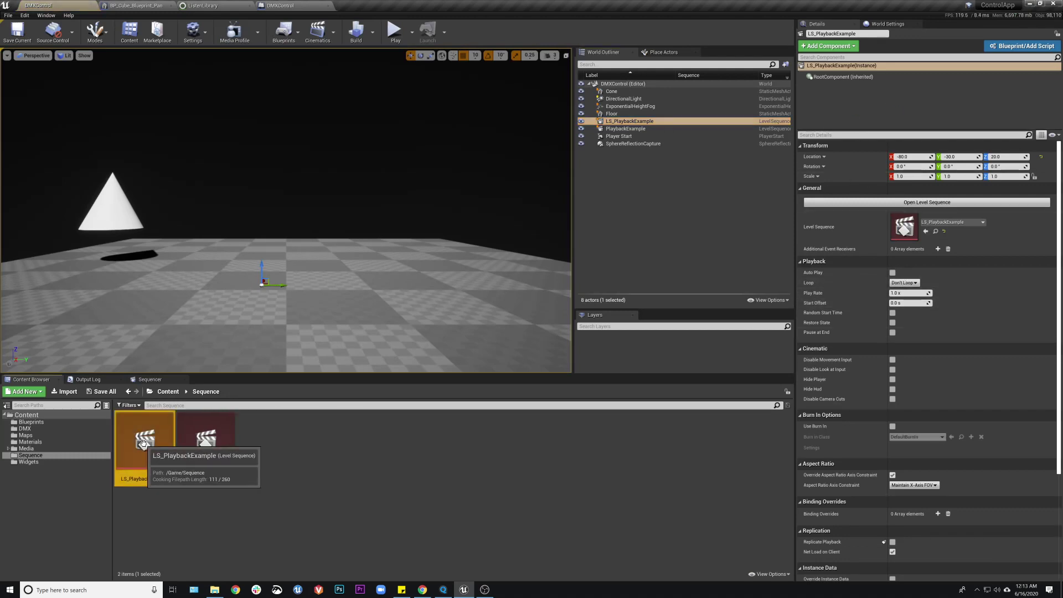
pyautogui.click(145, 380)
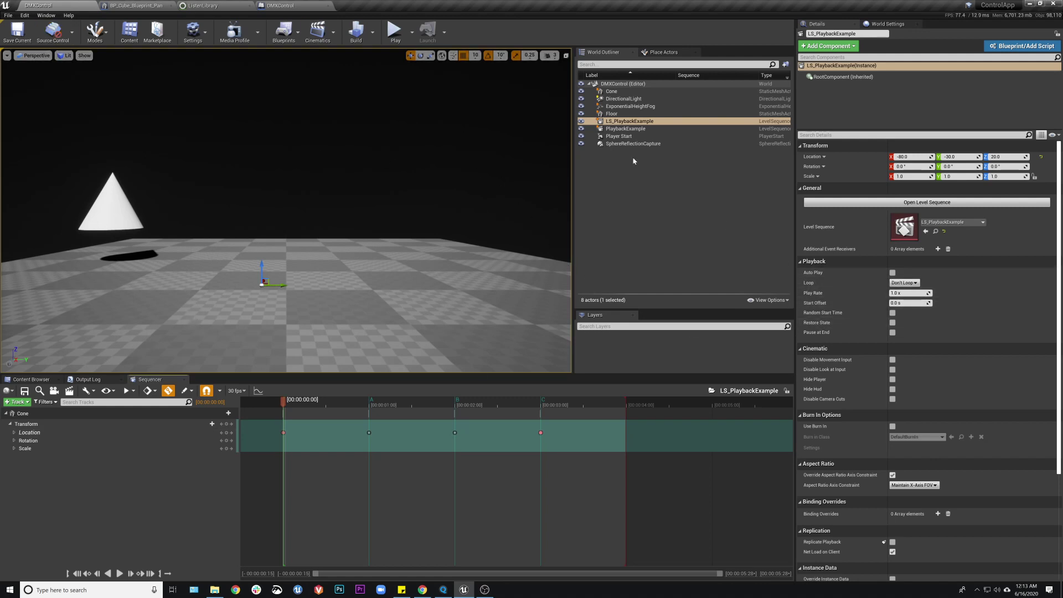
# Step: Start playing the level in the editor and set the Dim3 group to 10% in MagicQ
pyautogui.click(135, 5)
pyautogui.click(71, 8)
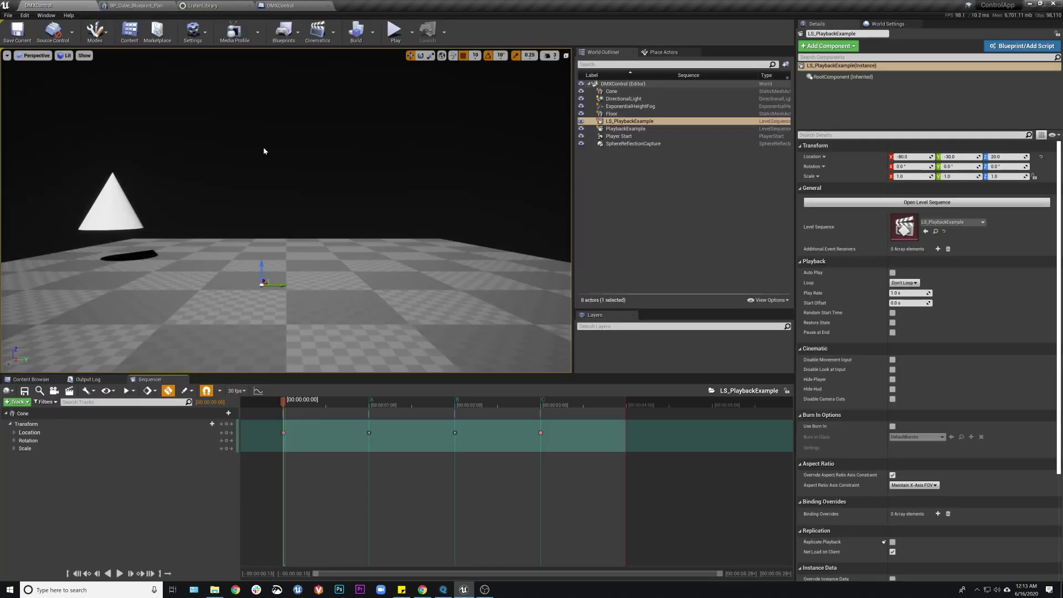
pyautogui.click(394, 31)
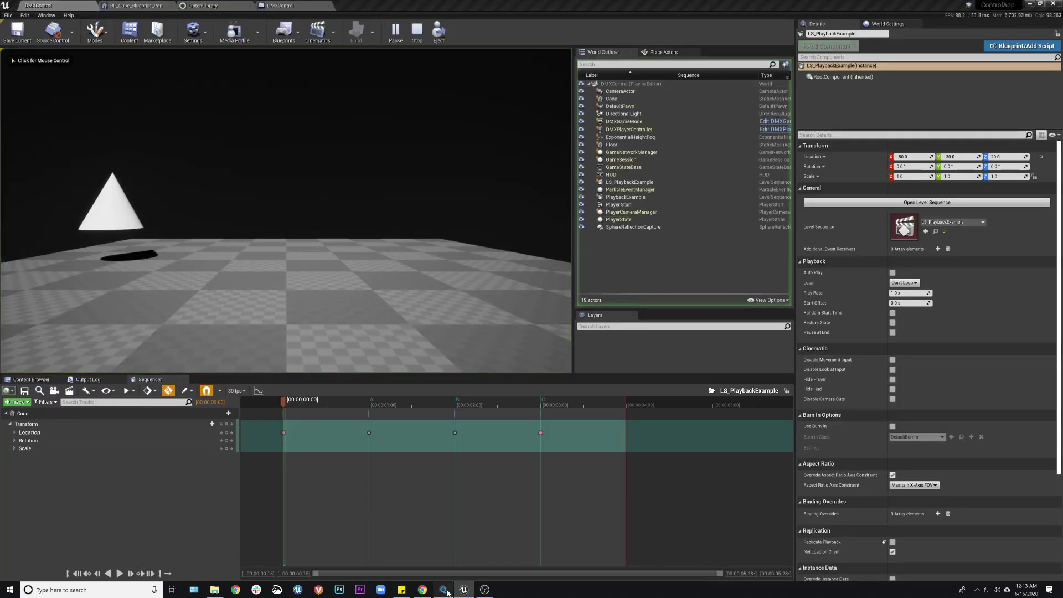
pyautogui.click(443, 589)
pyautogui.click(620, 277)
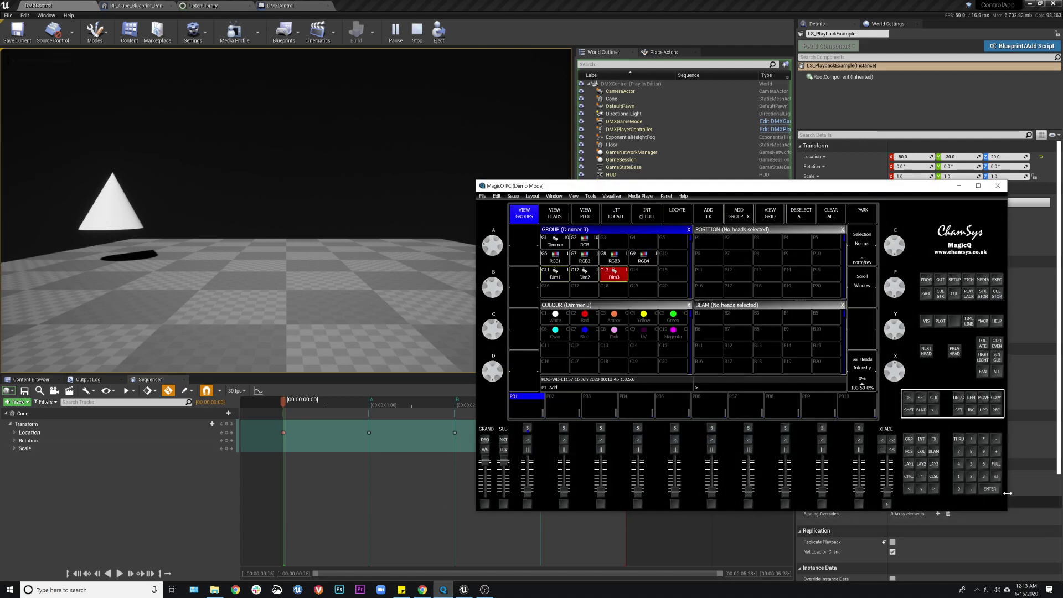
pyautogui.click(958, 489)
pyautogui.click(991, 489)
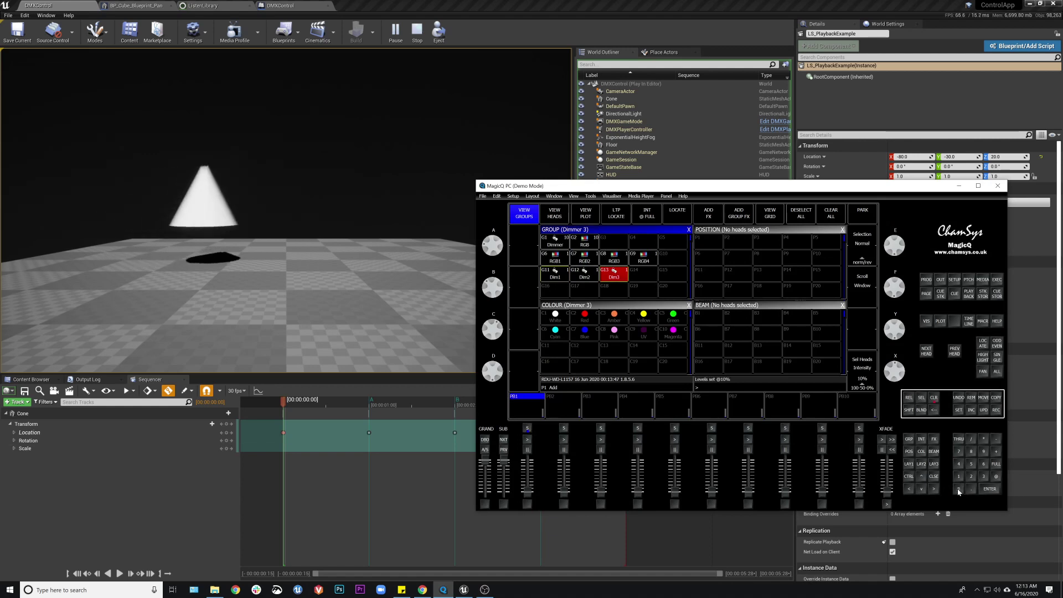
# Step: Eject from the player in the running level and set the Dim3 group to 20% in MagicQ
pyautogui.click(284, 219)
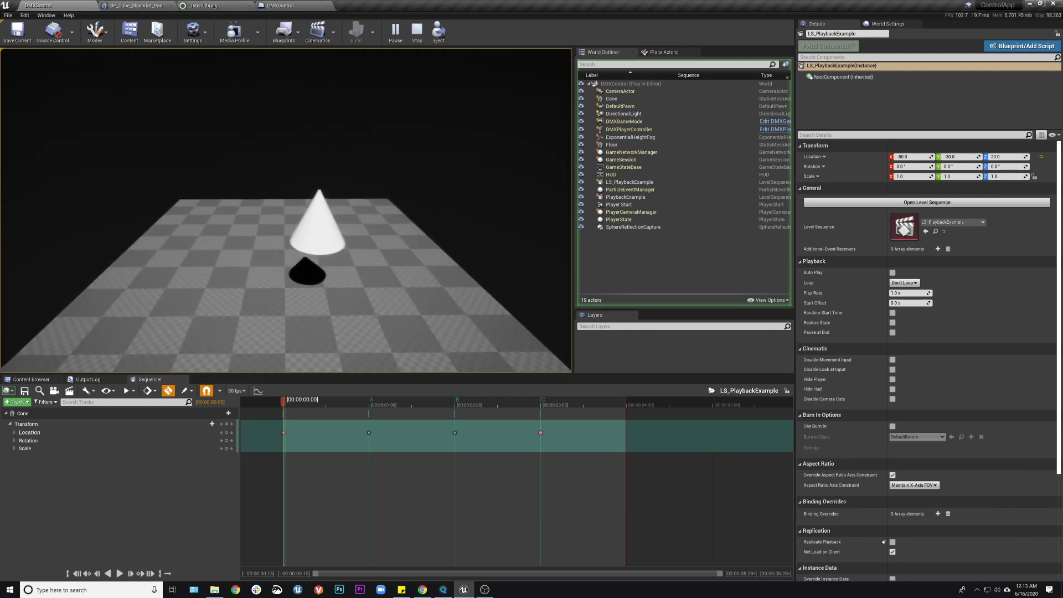
pyautogui.press('F8')
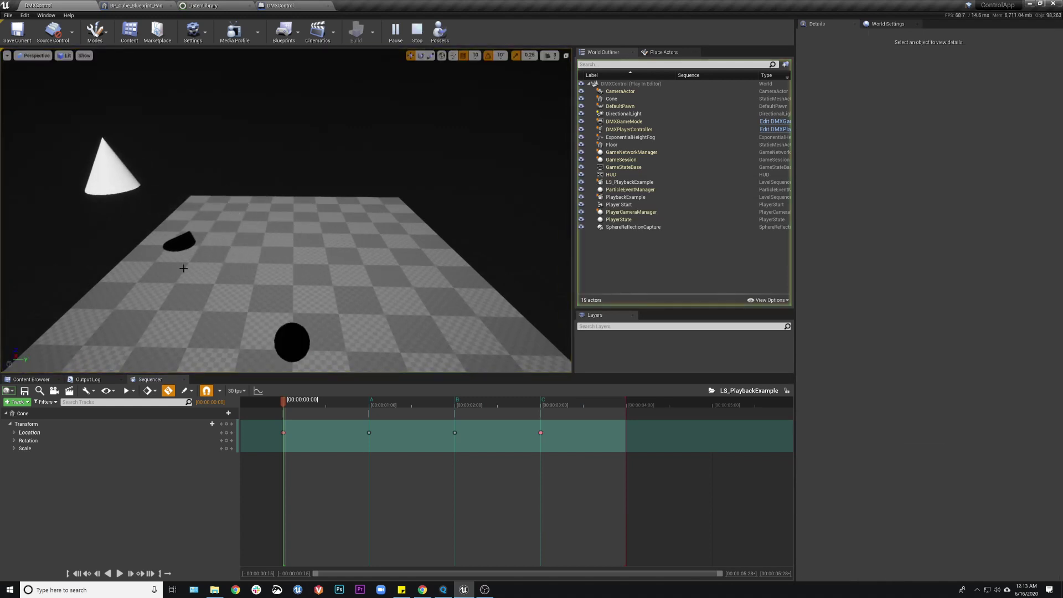
pyautogui.click(443, 589)
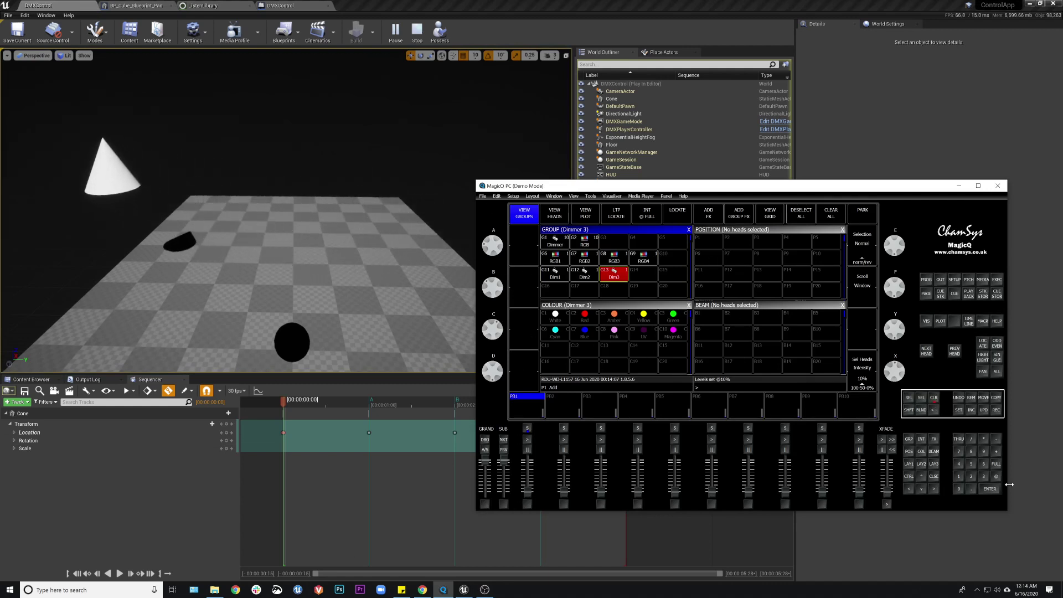
pyautogui.click(971, 476)
pyautogui.click(959, 488)
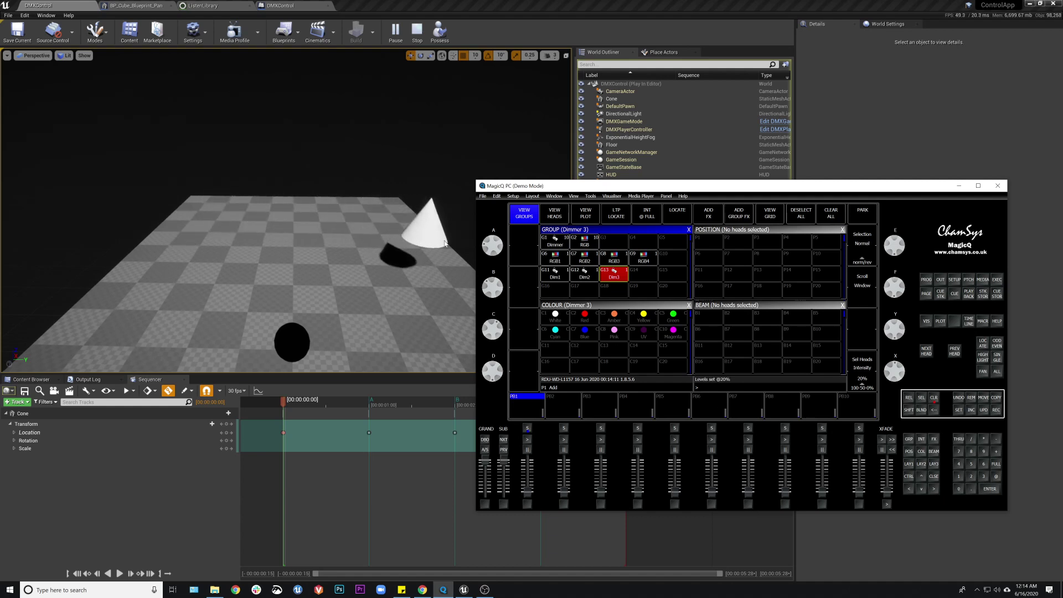
# Step: Clear the programmer in MagicQ and stop the level's play session in Unreal Editor
pyautogui.click(935, 398)
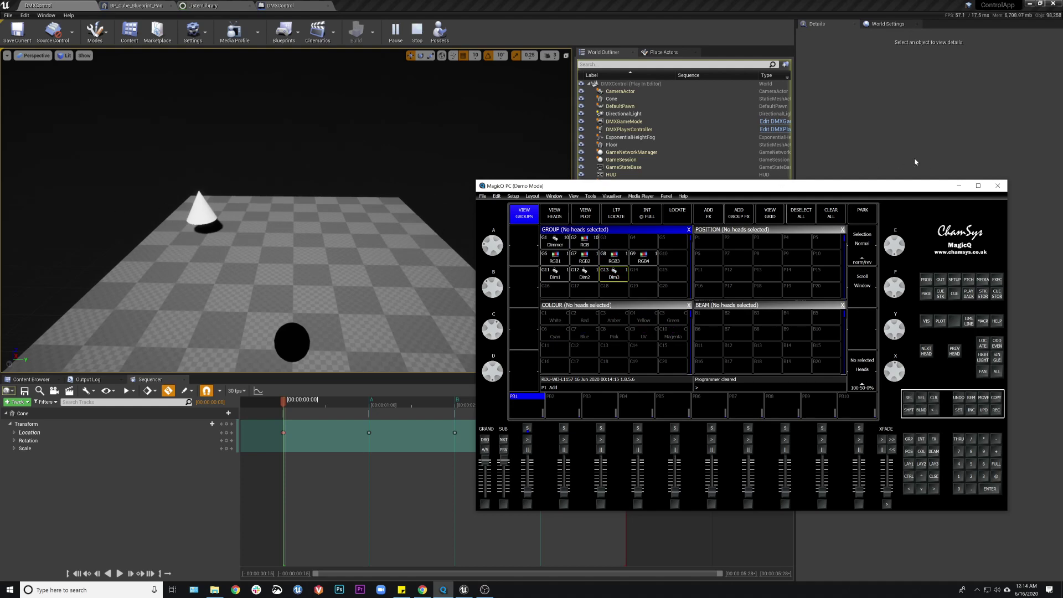
pyautogui.click(962, 188)
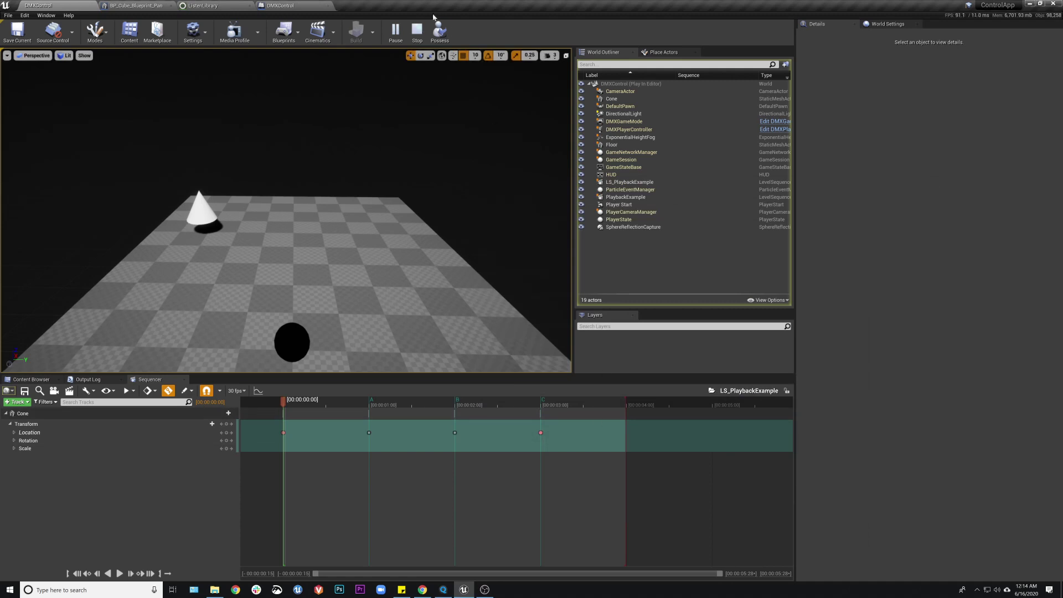
pyautogui.click(418, 33)
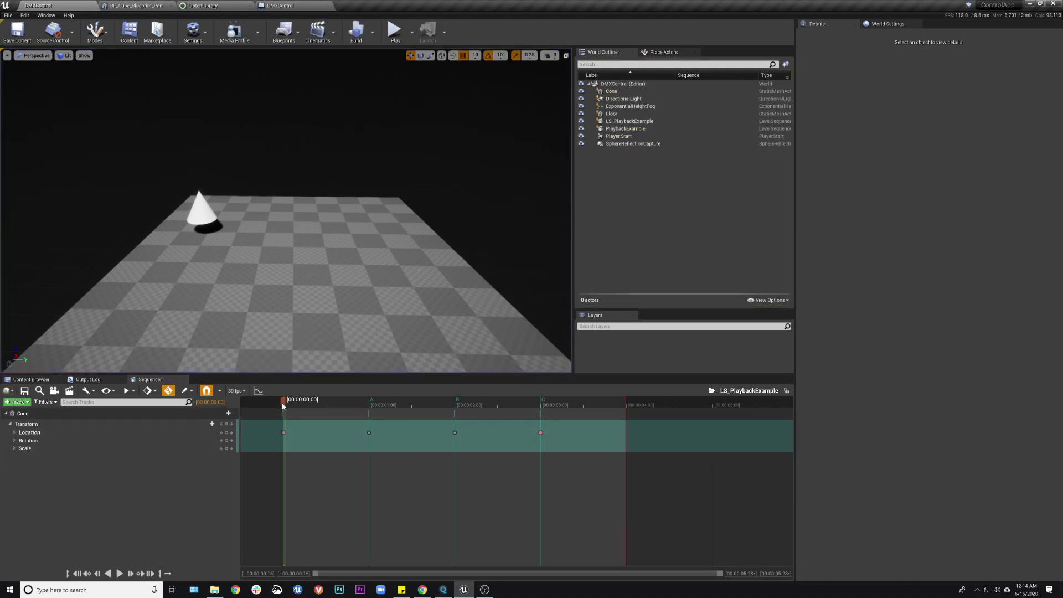
# Step: Move the LS_PlaybackExample playhead to the 1-second mark and try to adjust the start of the playback range
pyautogui.moveTo(294, 408); pyautogui.dragTo(369, 409)
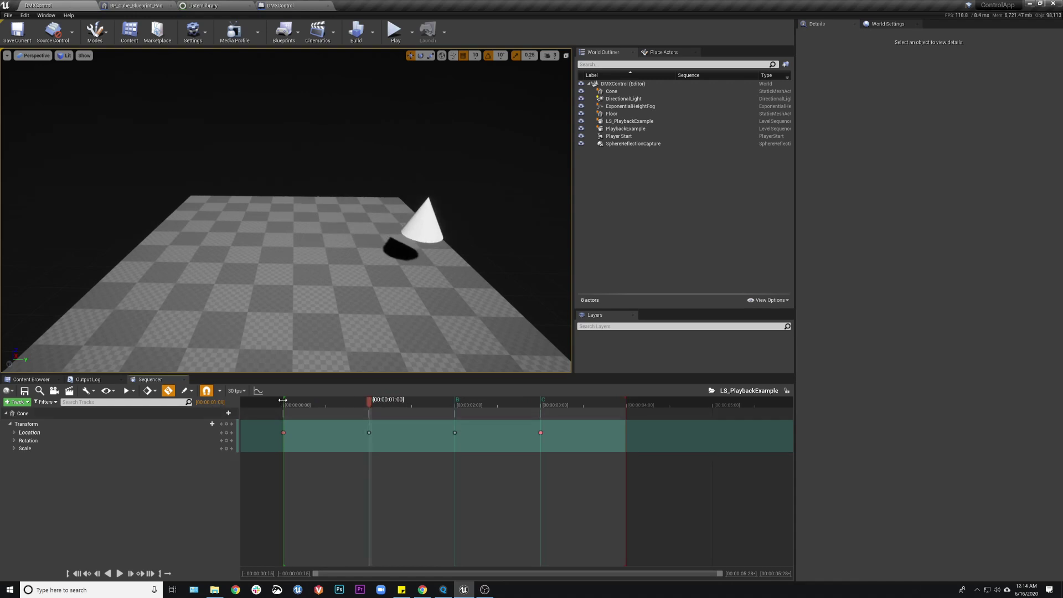
pyautogui.moveTo(283, 410)
pyautogui.mouseDown()
pyautogui.moveTo(378, 409)
pyautogui.moveTo(289, 412)
pyautogui.mouseUp()
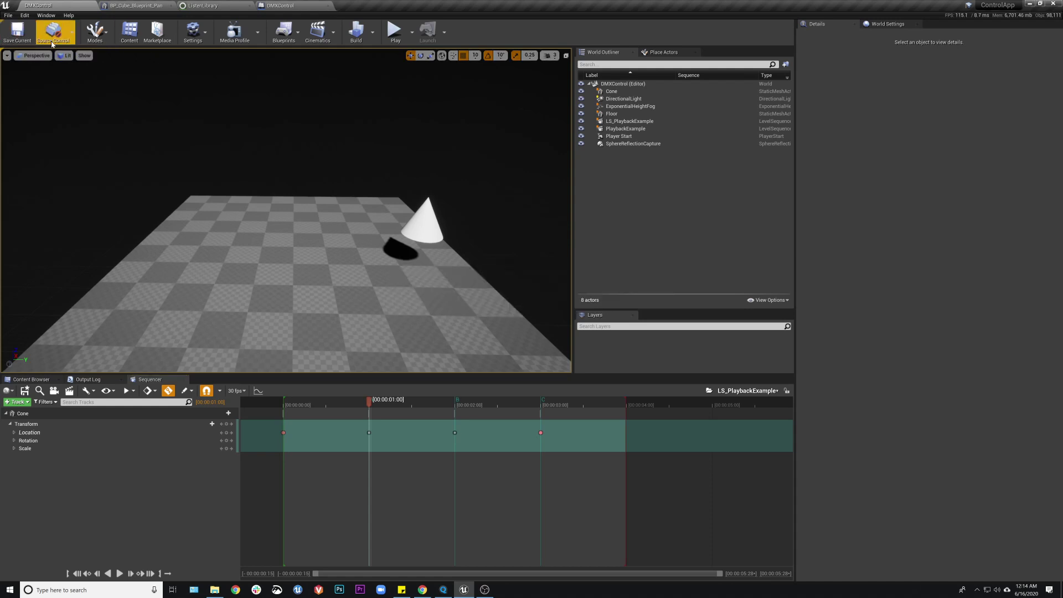
# Step: Open the WBP_DMXInput widget from the Widgets folder and display its event graph
pyautogui.click(31, 379)
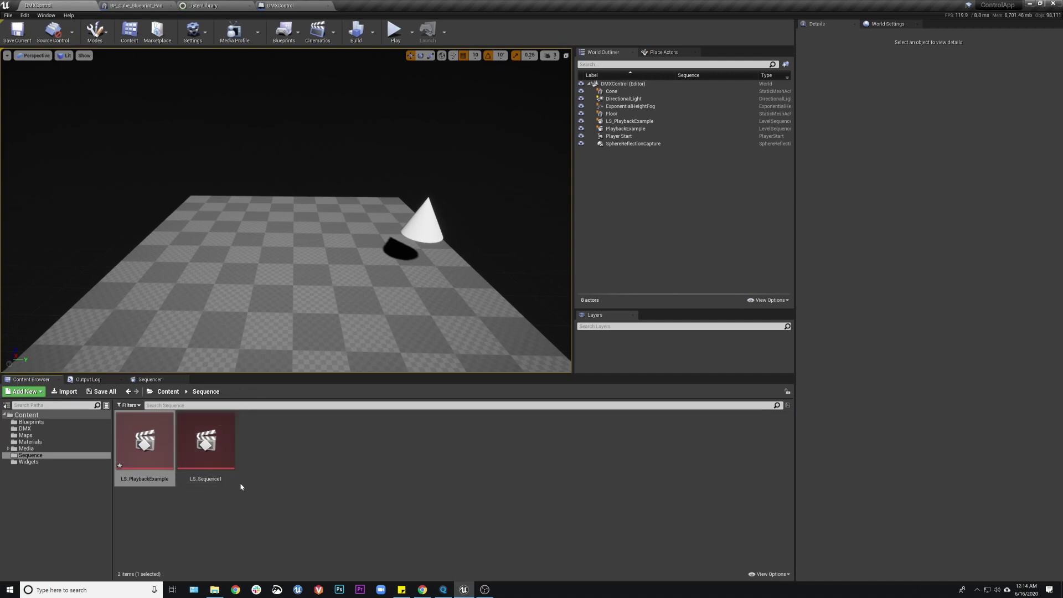
pyautogui.click(276, 467)
pyautogui.click(28, 462)
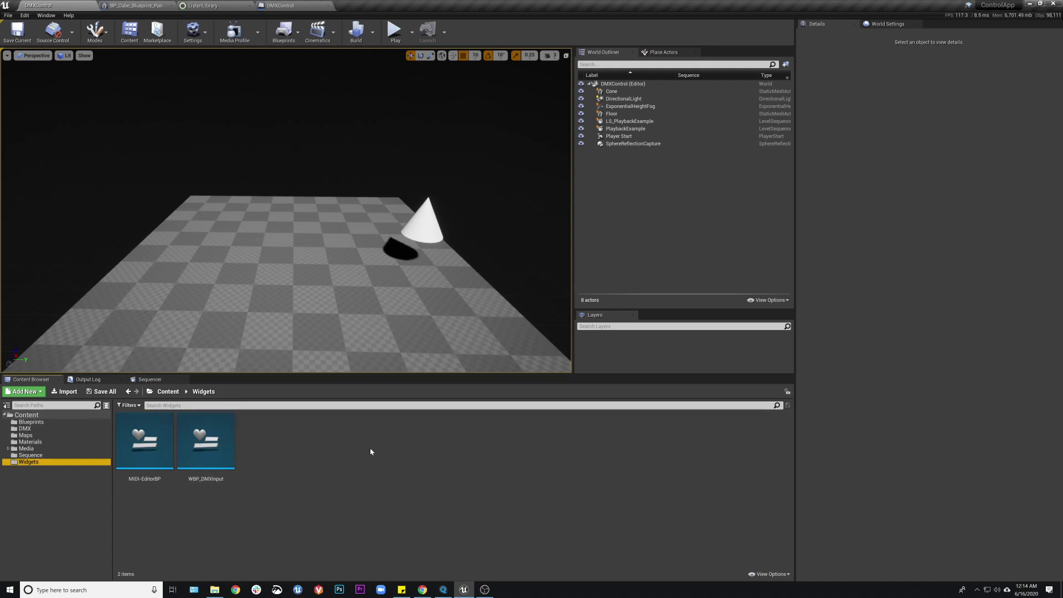
pyautogui.doubleClick(226, 438)
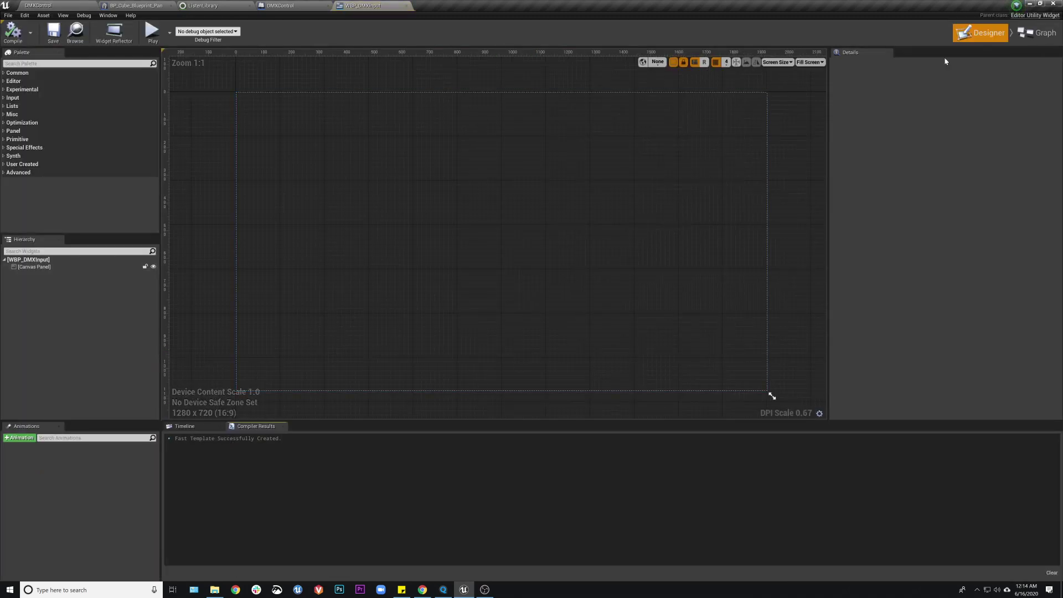
pyautogui.click(1039, 32)
pyautogui.moveTo(585, 152); pyautogui.dragTo(608, 152, button='right')
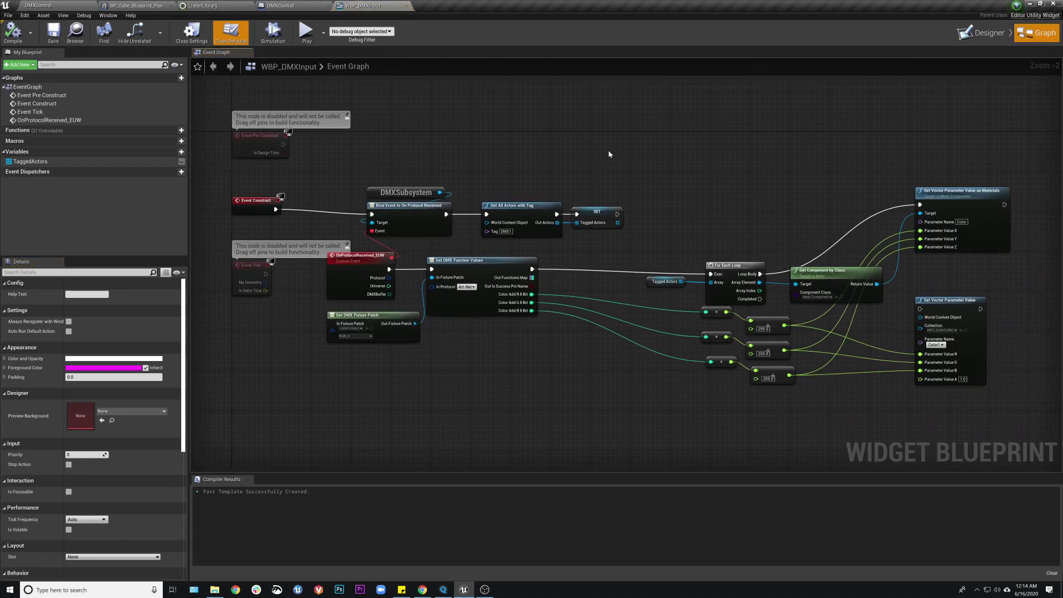
pyautogui.moveTo(609, 154); pyautogui.dragTo(554, 165, button='right')
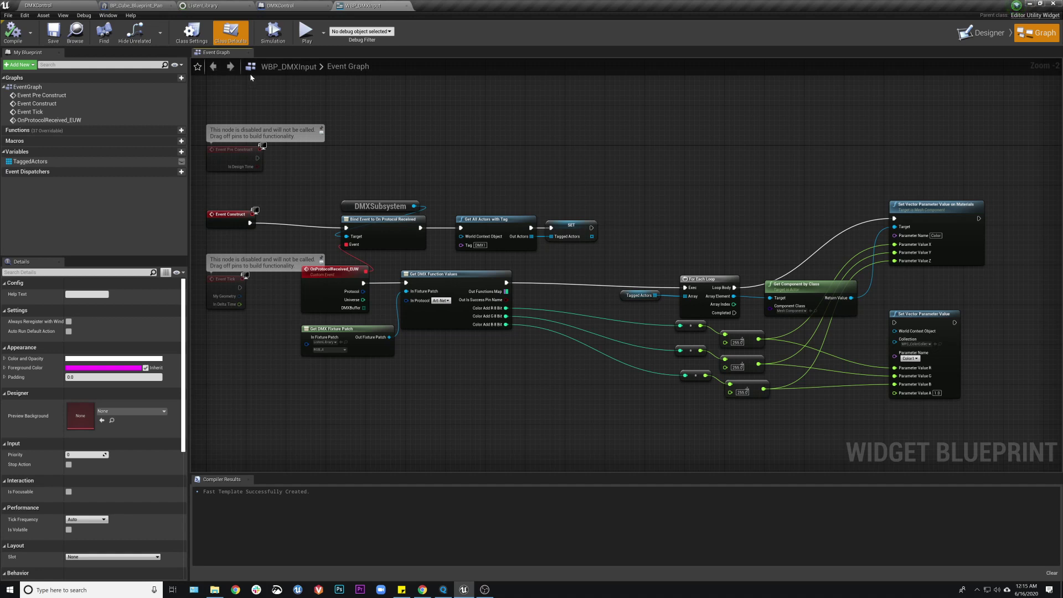
# Step: Examine how the WBP_DMXInput event graph binds On Protocol Received and passes the DMX color values to the tagged actors' materials
pyautogui.click(35, 5)
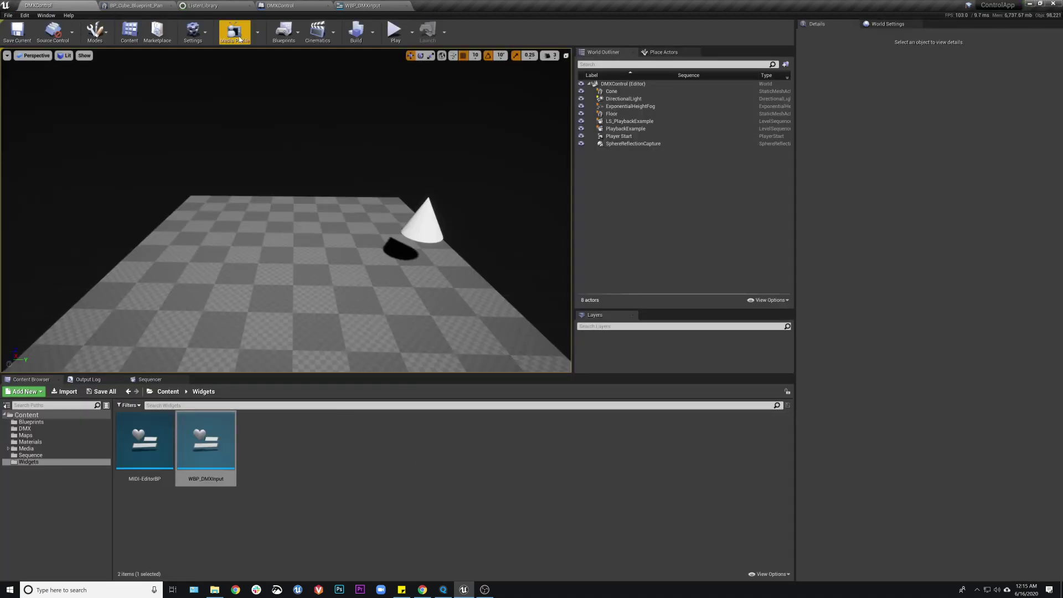
pyautogui.click(363, 6)
pyautogui.moveTo(403, 175); pyautogui.dragTo(449, 166, button='right')
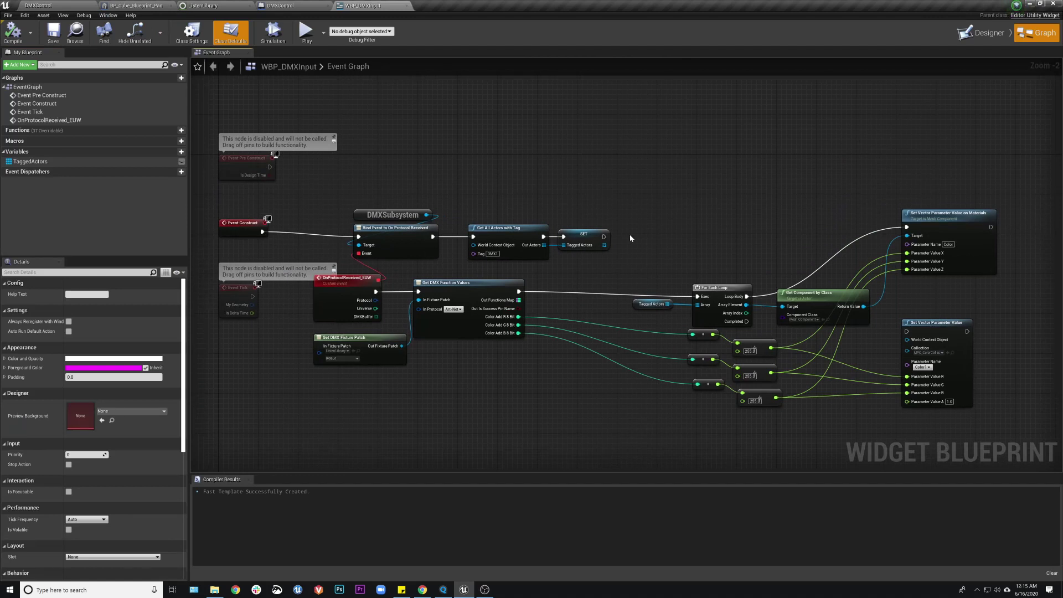
pyautogui.moveTo(731, 217); pyautogui.dragTo(702, 215, button='right')
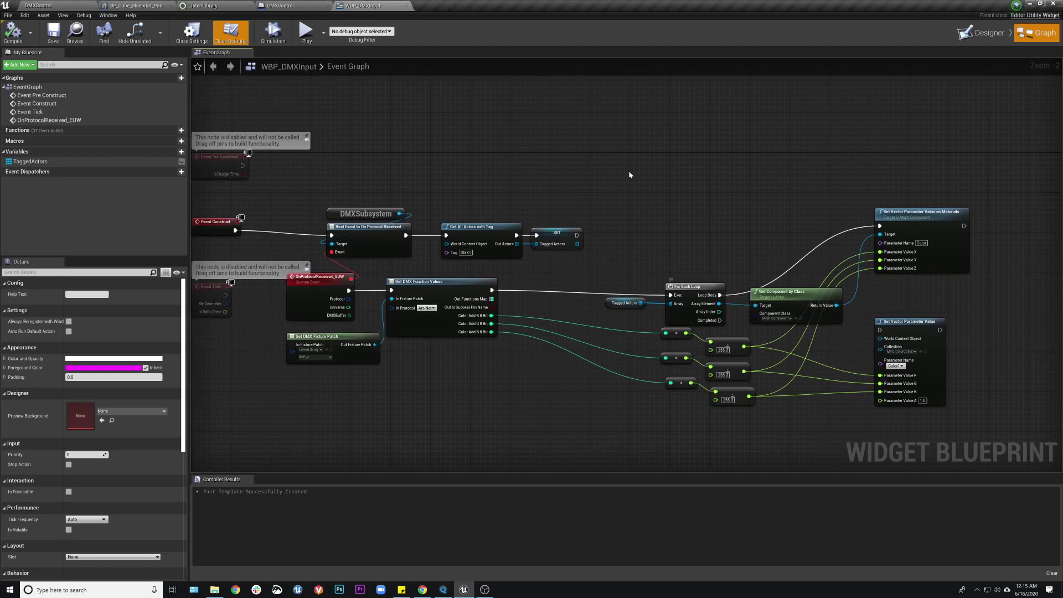
pyautogui.moveTo(630, 169); pyautogui.dragTo(976, 444)
pyautogui.moveTo(582, 135); pyautogui.dragTo(1008, 457)
pyautogui.click(723, 184)
pyautogui.moveTo(572, 156); pyautogui.dragTo(588, 150, button='right')
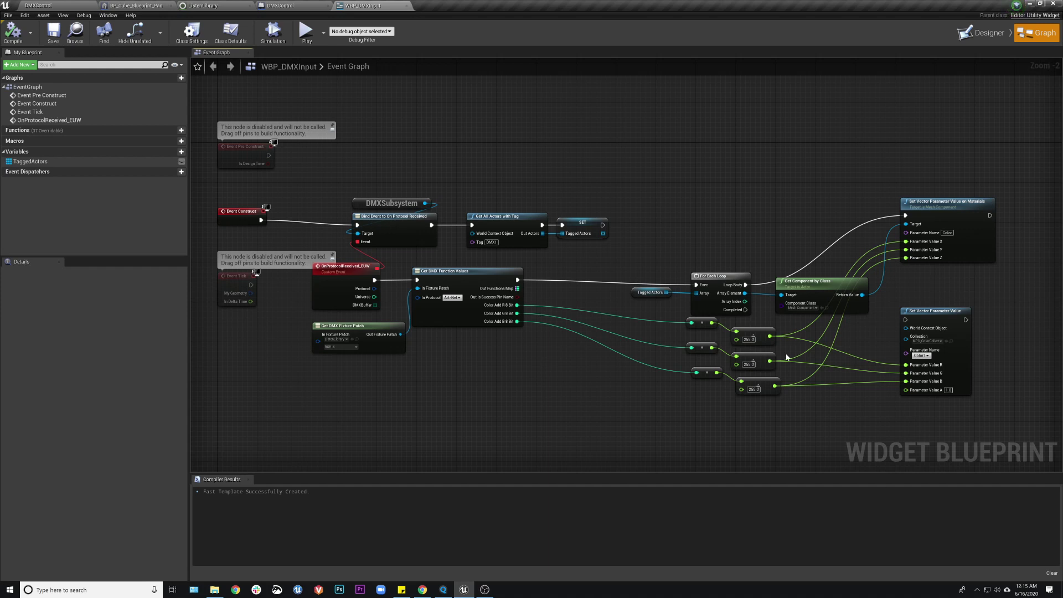
# Step: Close the BP_Cube_Blueprint_Pan editor and return to the WBP_DMXInput event graph
pyautogui.click(55, 5)
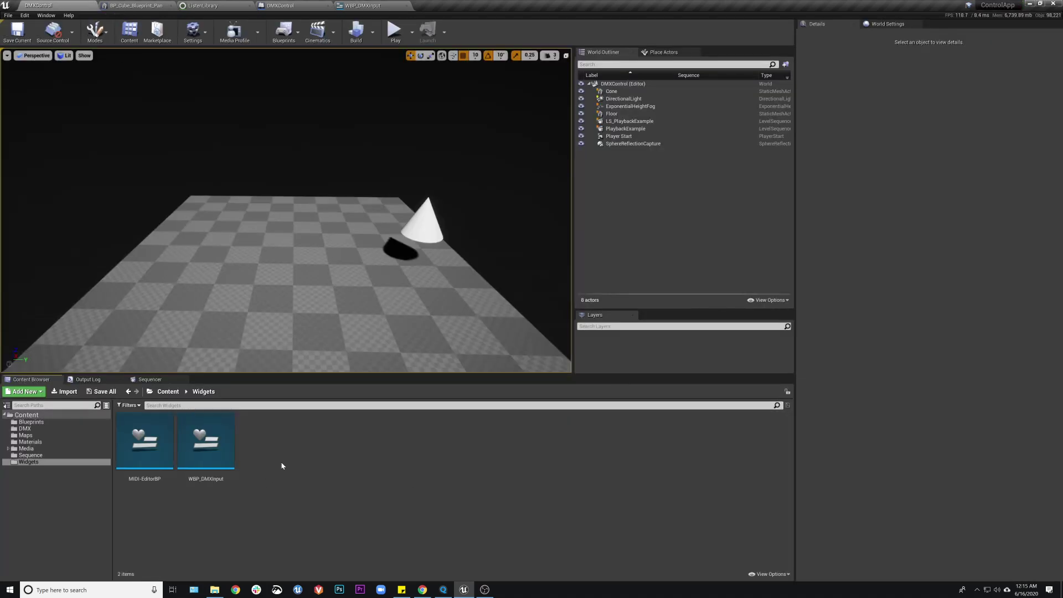
pyautogui.click(378, 7)
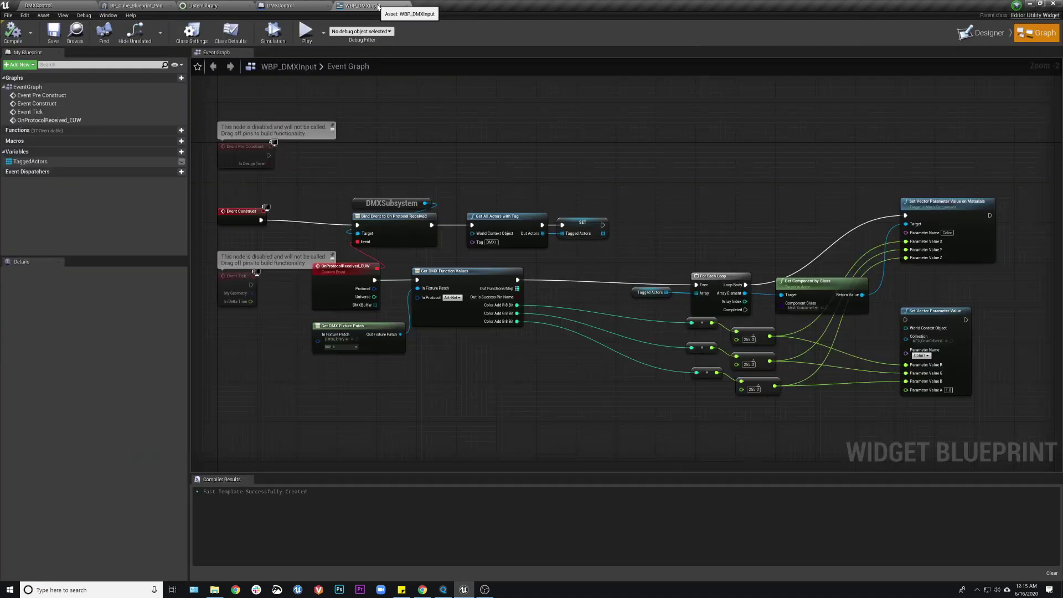
pyautogui.click(164, 5)
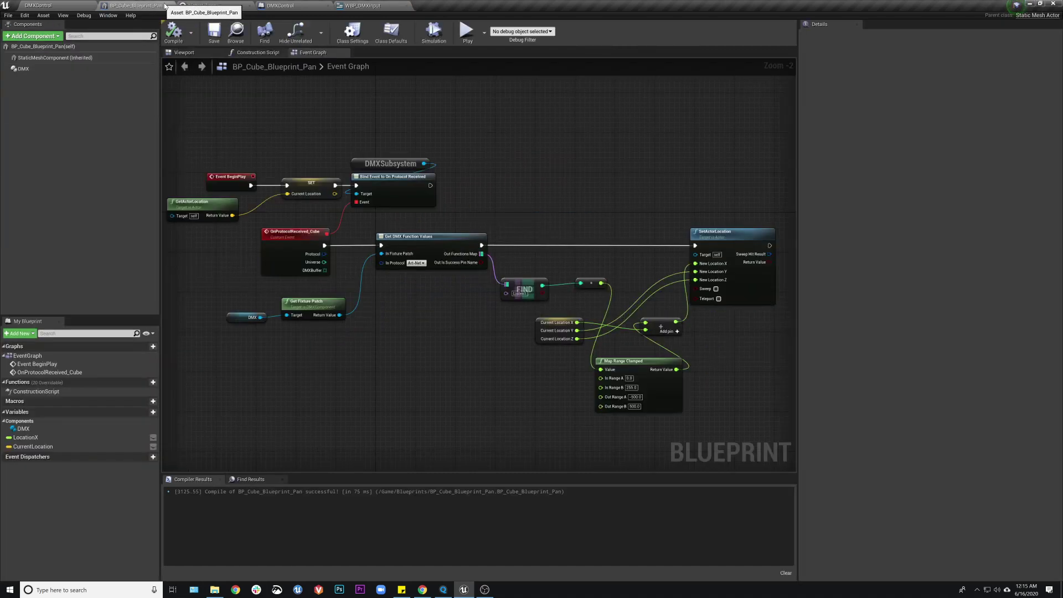
pyautogui.click(166, 5)
pyautogui.click(320, 6)
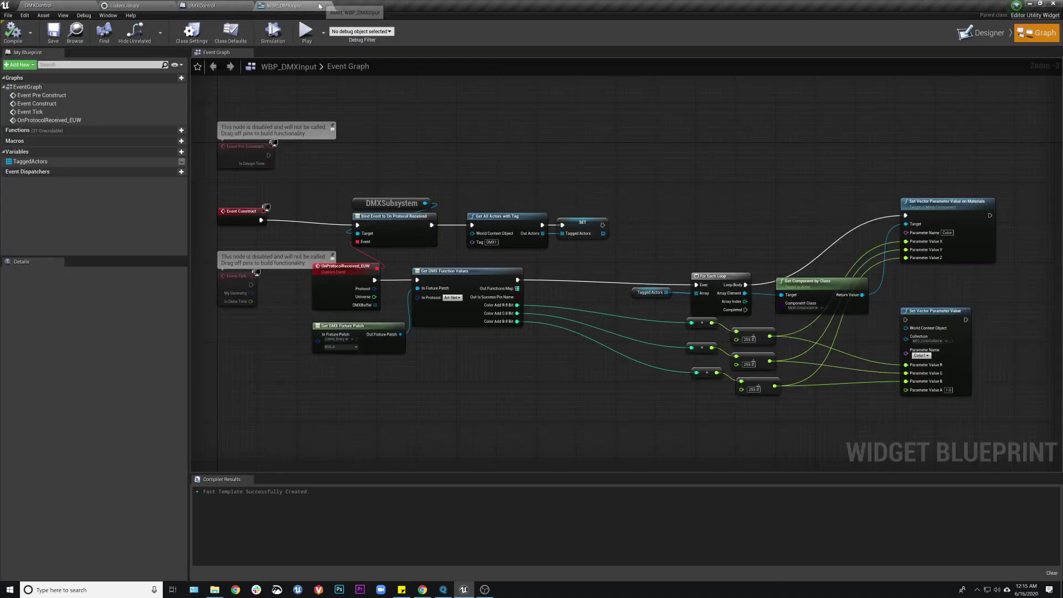
# Step: Return to the DMXControl level and review the Blueprints folder's assets, including DMXPlayerController and BP_Cube_Blueprint_Pan
pyautogui.click(38, 5)
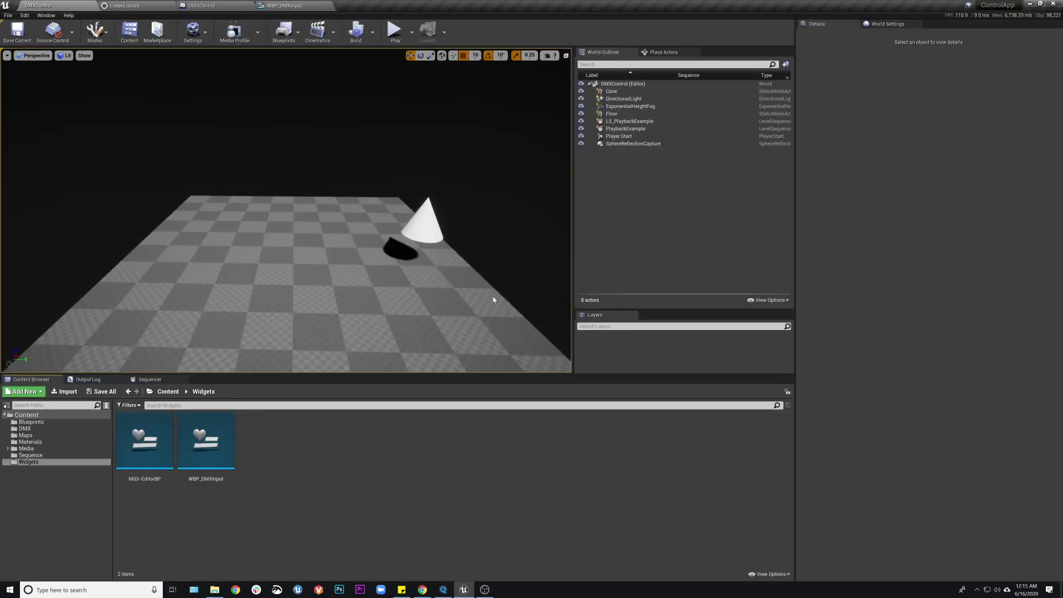
pyautogui.click(31, 422)
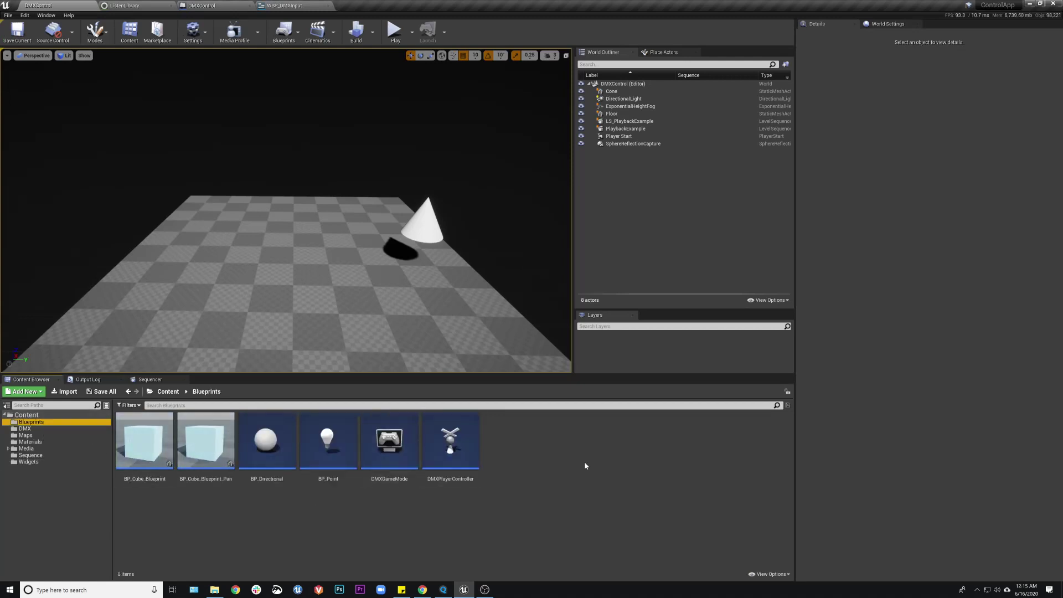
pyautogui.click(515, 491)
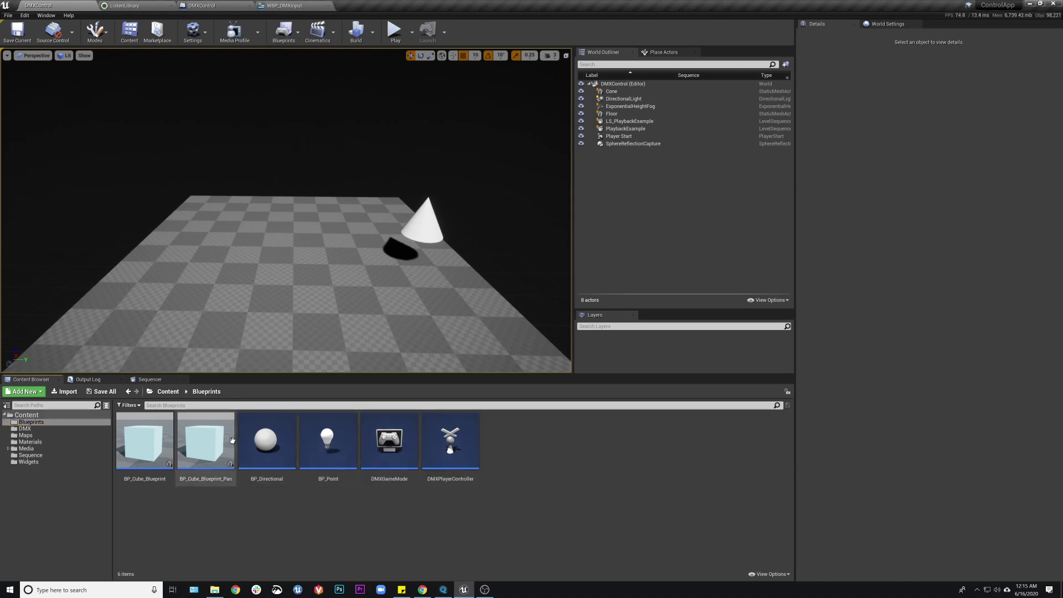
pyautogui.click(450, 443)
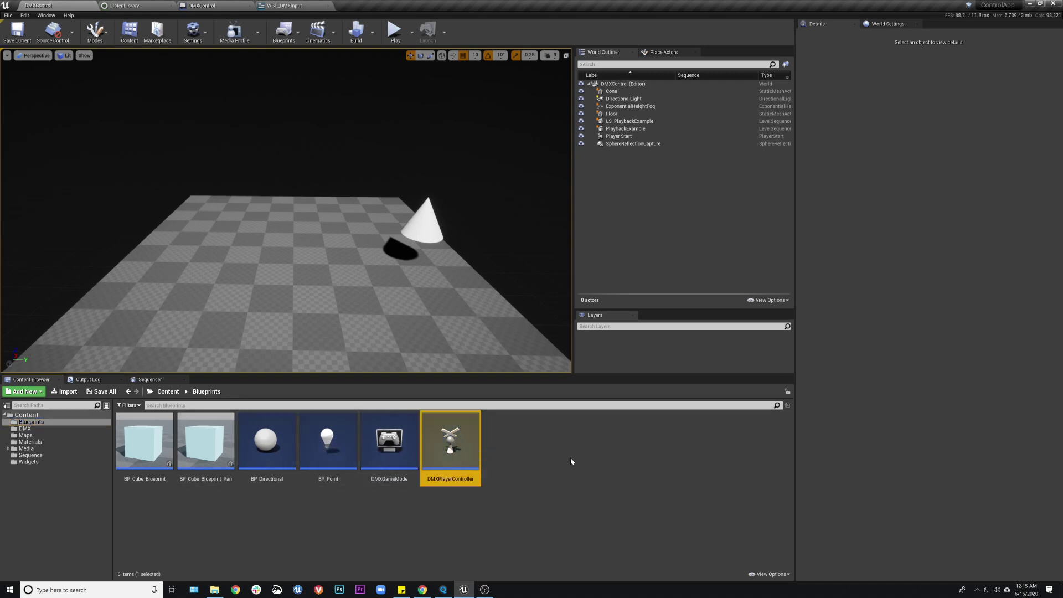
pyautogui.click(341, 481)
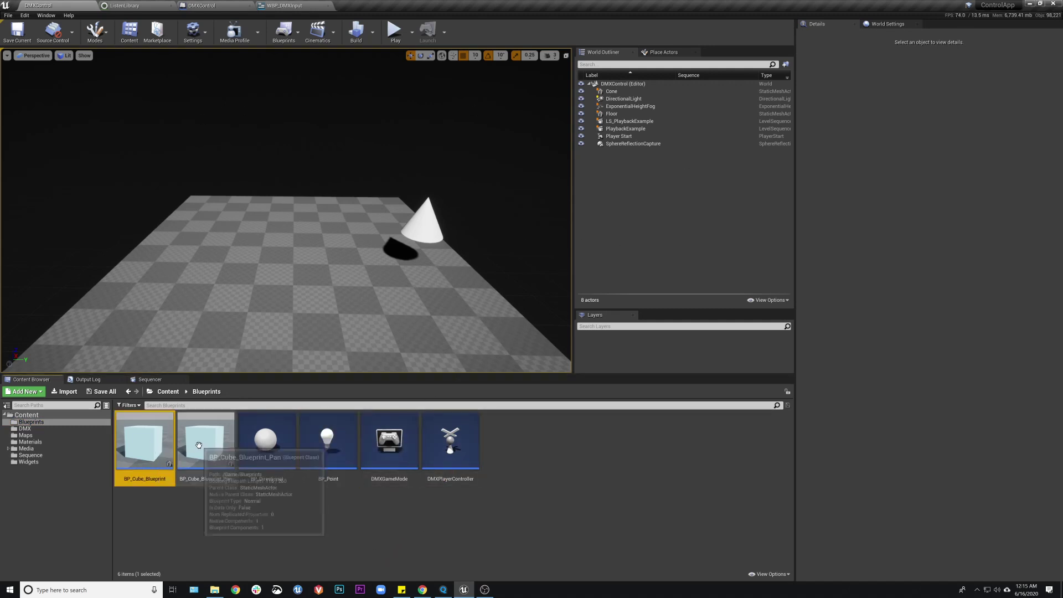
pyautogui.click(182, 463)
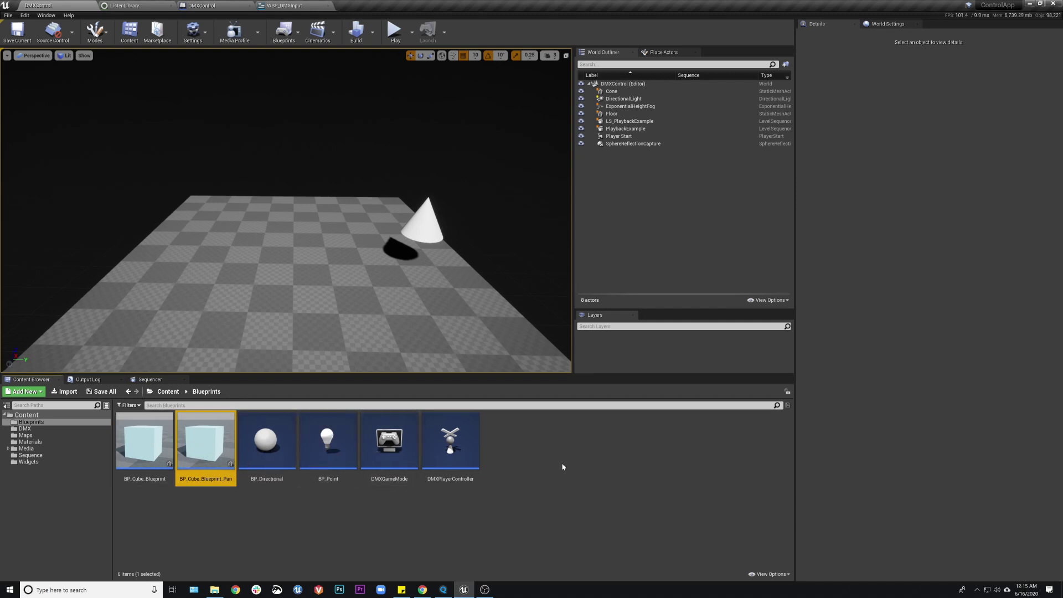